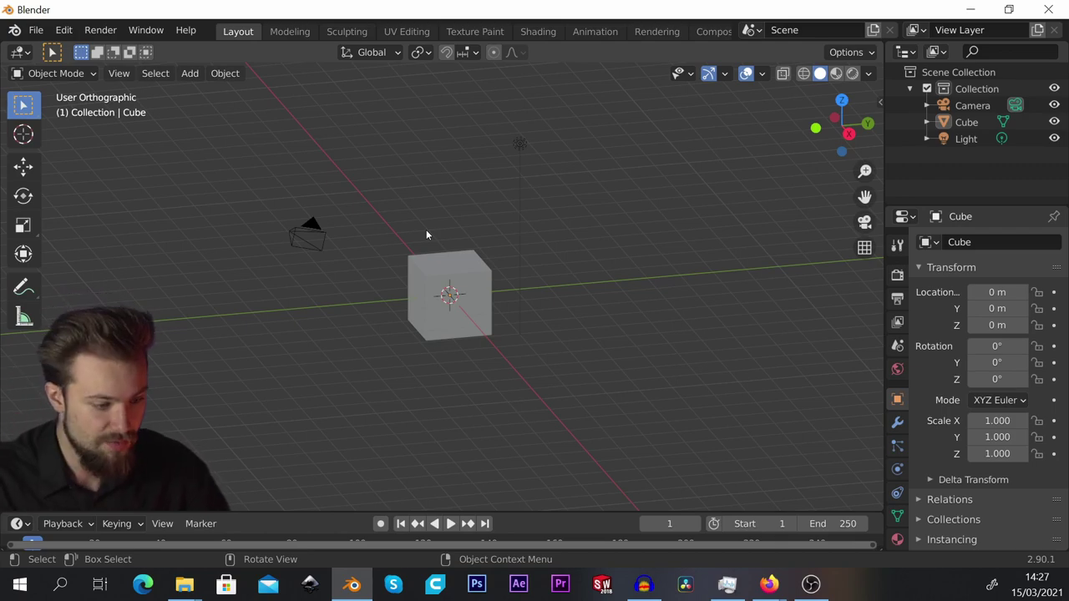
Annotate in the right side view a guide curve from the cube along Y into an upward curl, plus a smaller hooked curve on the opposite side.
{"action": "left_click", "coordinate": [25, 287]}
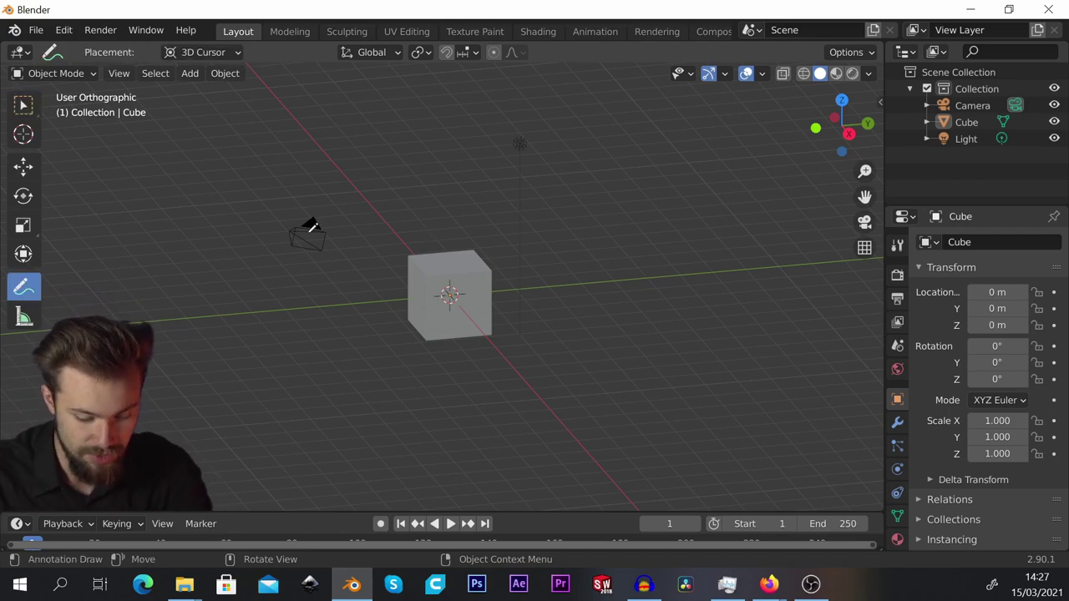
{"action": "key", "text": "KP_3"}
{"action": "scroll", "coordinate": [598, 280], "scroll_direction": "up", "scroll_amount": 2}
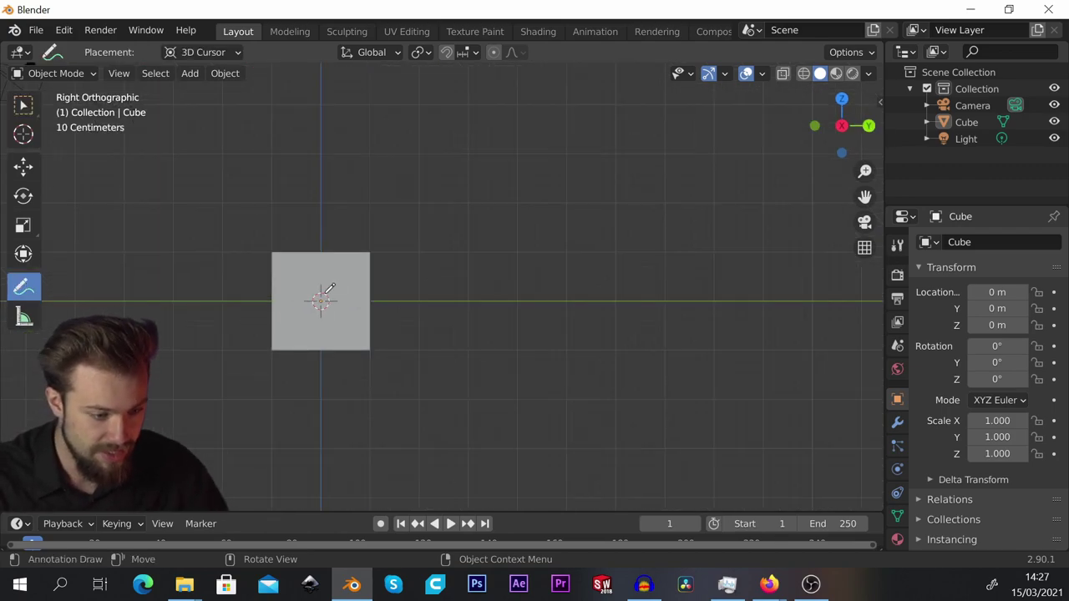
{"action": "left_click_drag", "start_coordinate": [324, 297], "coordinate": [369, 299]}
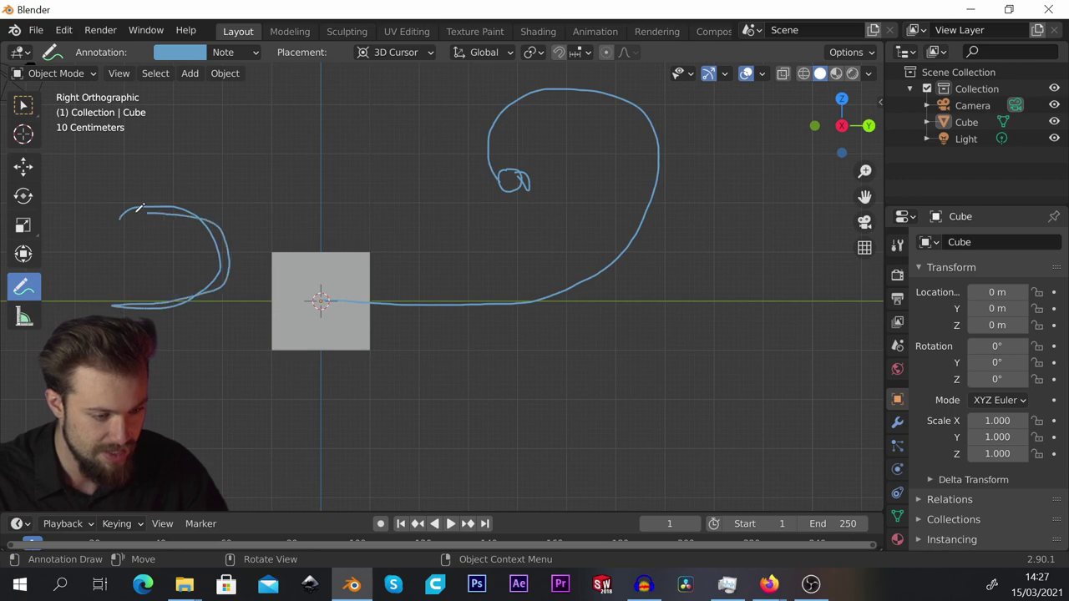
{"action": "scroll", "coordinate": [433, 251], "scroll_direction": "up", "scroll_amount": 1}
Enter Edit Mode on the cube and flatten its whole mesh along Z to about two thirds of its height.
{"action": "left_click", "coordinate": [23, 105]}
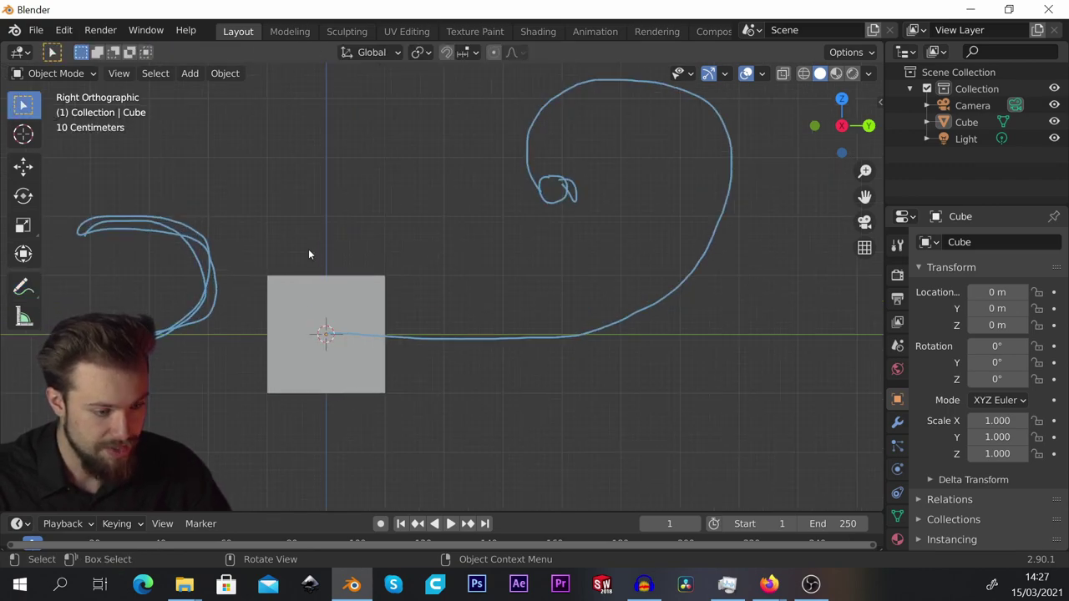
{"action": "left_click", "coordinate": [322, 297]}
{"action": "key", "text": "Tab"}
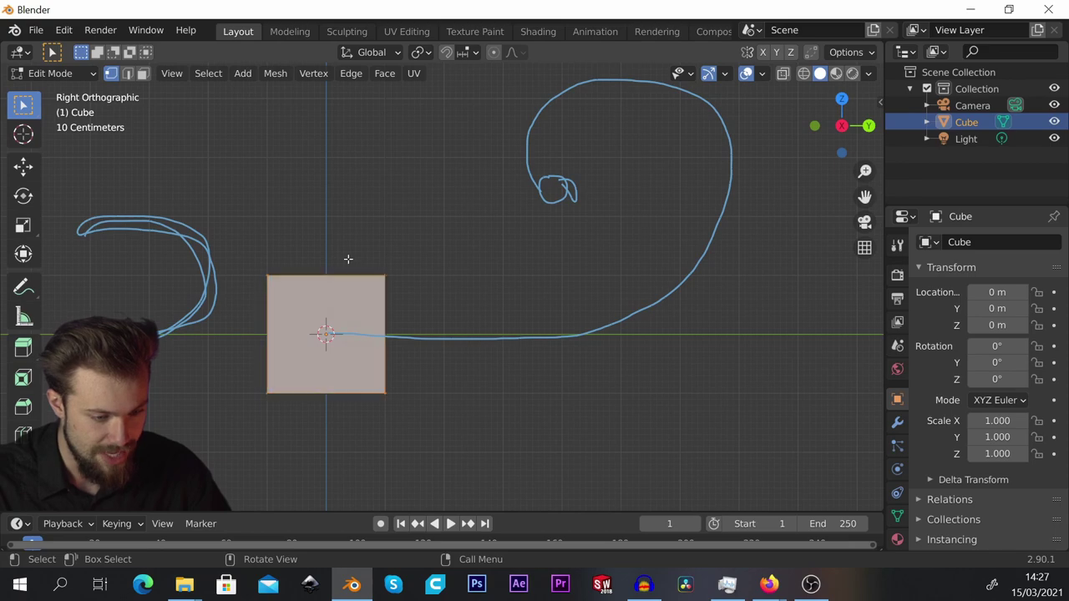
{"action": "middle_click_drag", "start_coordinate": [242, 319], "coordinate": [267, 302], "text": "shift"}
{"action": "key", "text": "s"}
{"action": "key", "text": "z"}
{"action": "left_click", "coordinate": [455, 303]}
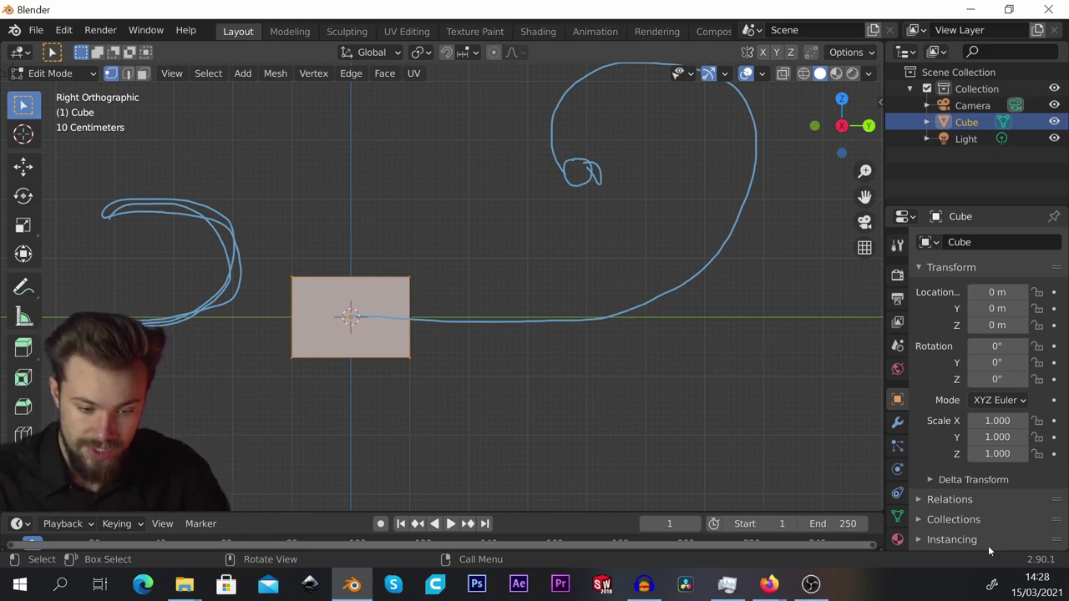
Add a Subdivision Surface modifier to the cube with viewport and render levels set to 3.
{"action": "left_click", "coordinate": [896, 422]}
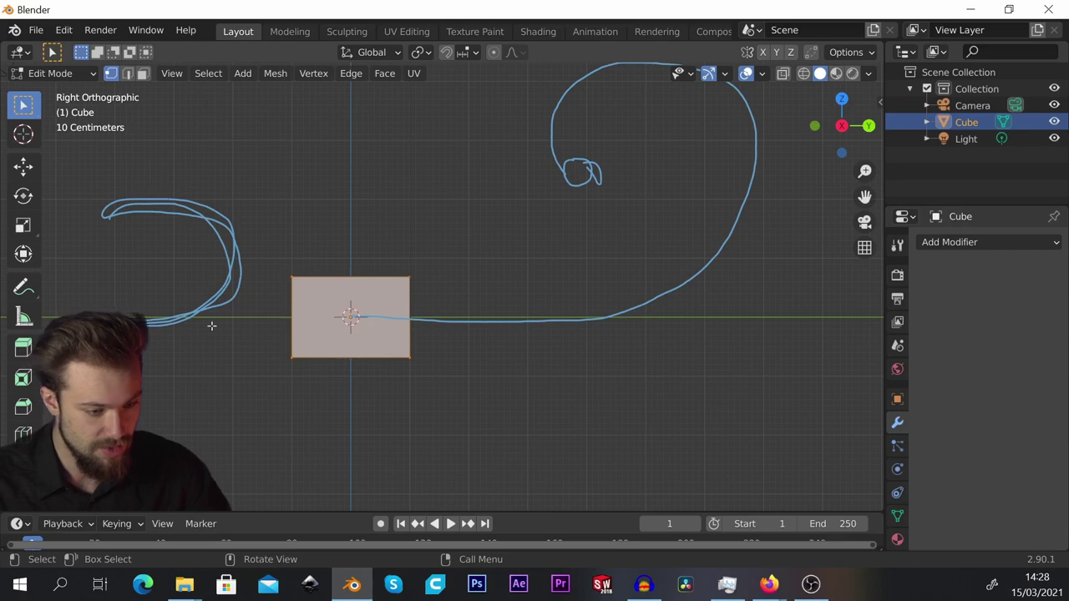
{"action": "left_click", "coordinate": [972, 242]}
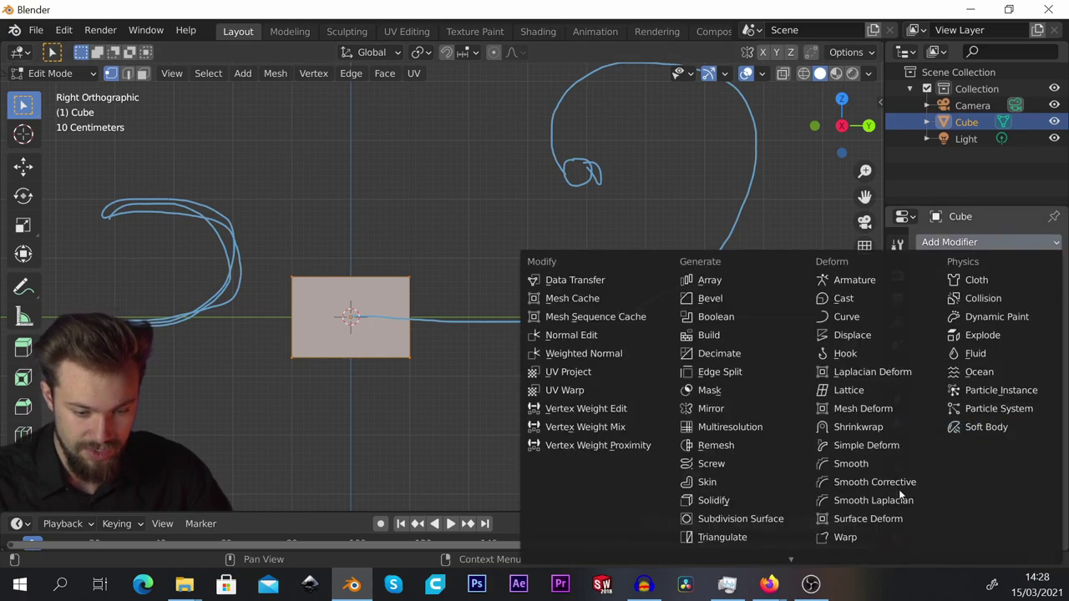
{"action": "left_click", "coordinate": [729, 519]}
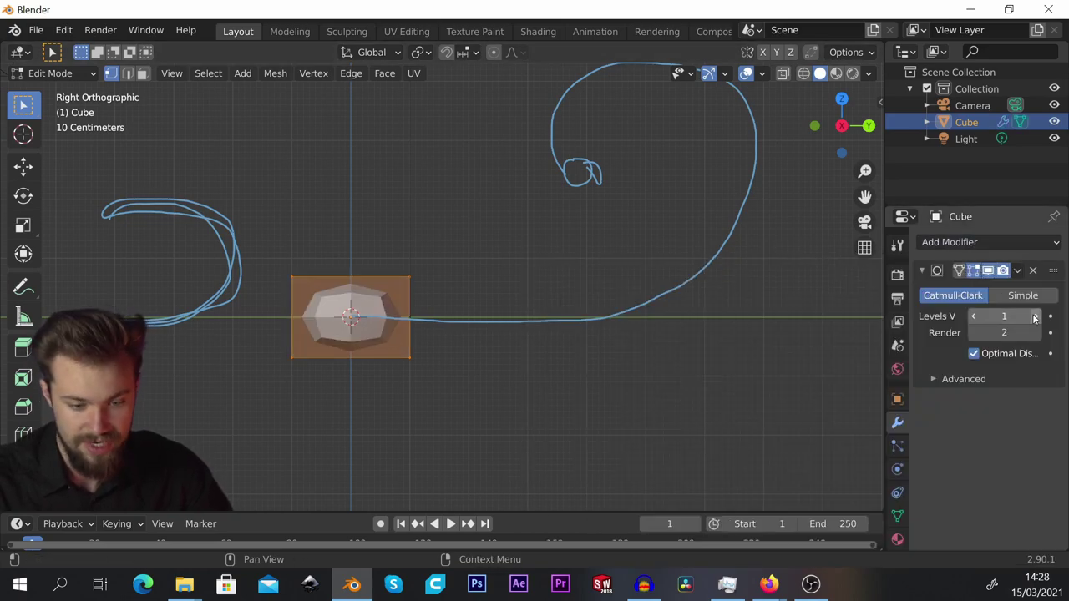
{"action": "left_click_drag", "start_coordinate": [985, 317], "coordinate": [999, 316]}
{"action": "scroll", "coordinate": [364, 310], "scroll_direction": "up", "scroll_amount": 2}
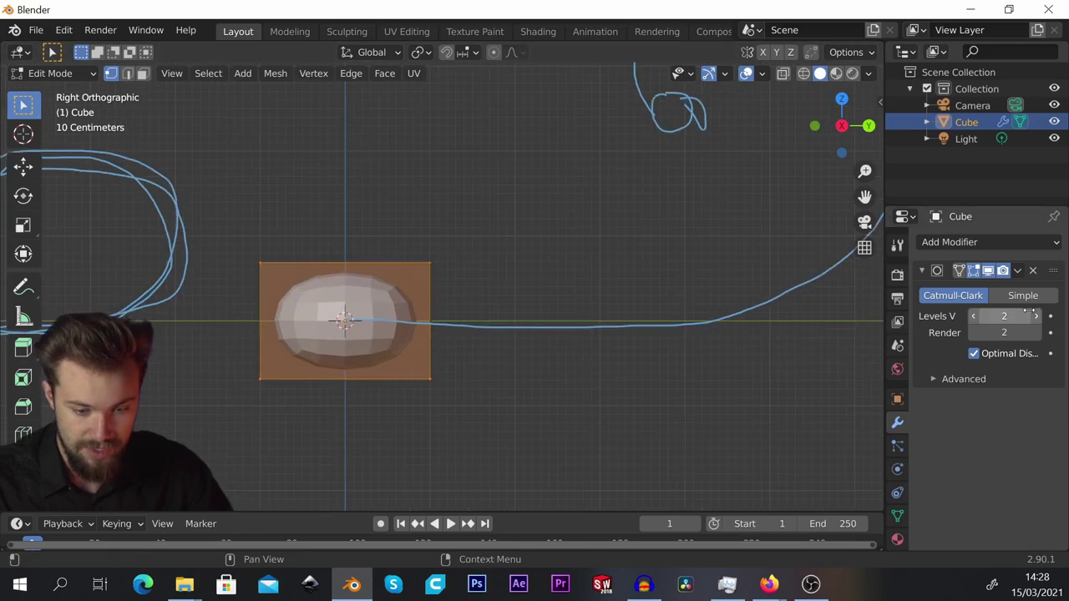
{"action": "left_click", "coordinate": [1036, 317]}
{"action": "left_click", "coordinate": [1035, 334]}
{"action": "scroll", "coordinate": [444, 282], "scroll_direction": "down", "scroll_amount": 1}
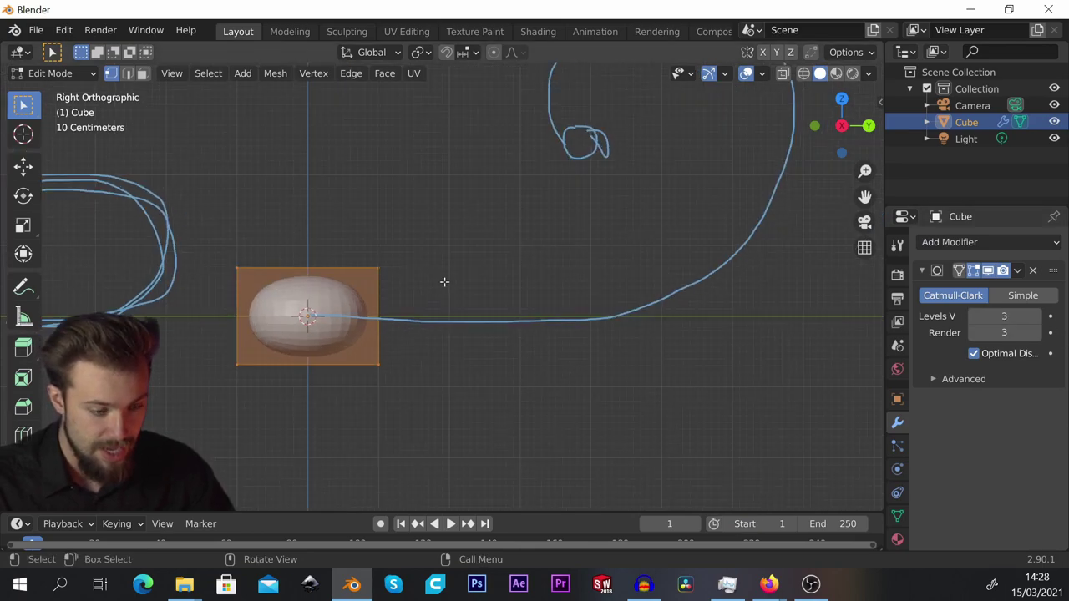
With X-ray on, move the cube's +Y end about 5.5 m along Y and 1 m up, tilt it and shrink it into a narrow tip.
{"action": "left_click_drag", "start_coordinate": [338, 236], "coordinate": [463, 436]}
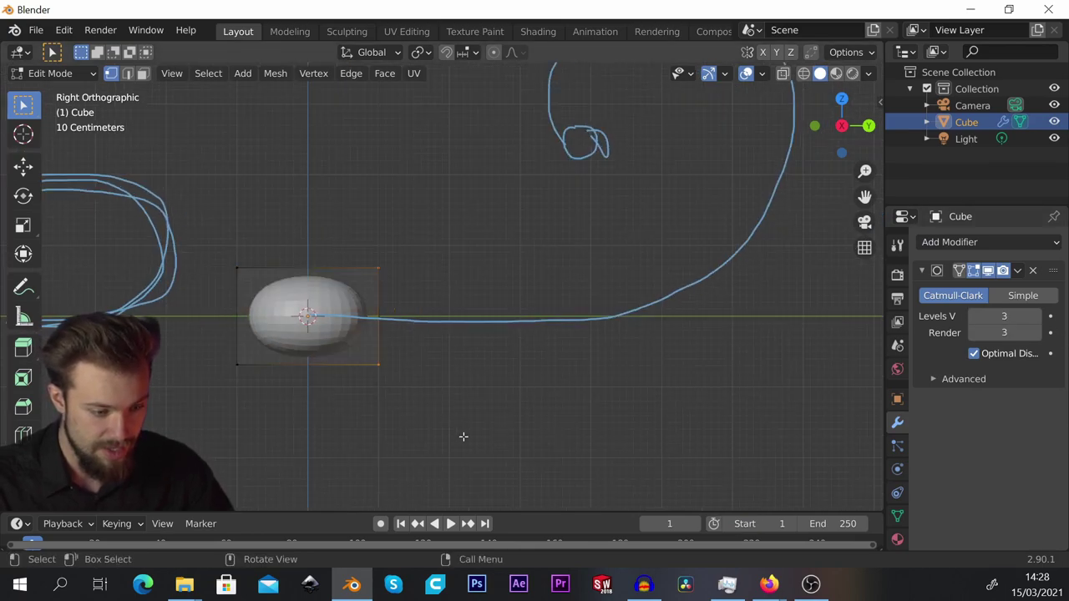
{"action": "left_click", "coordinate": [782, 74]}
{"action": "left_click_drag", "start_coordinate": [342, 227], "coordinate": [445, 403]}
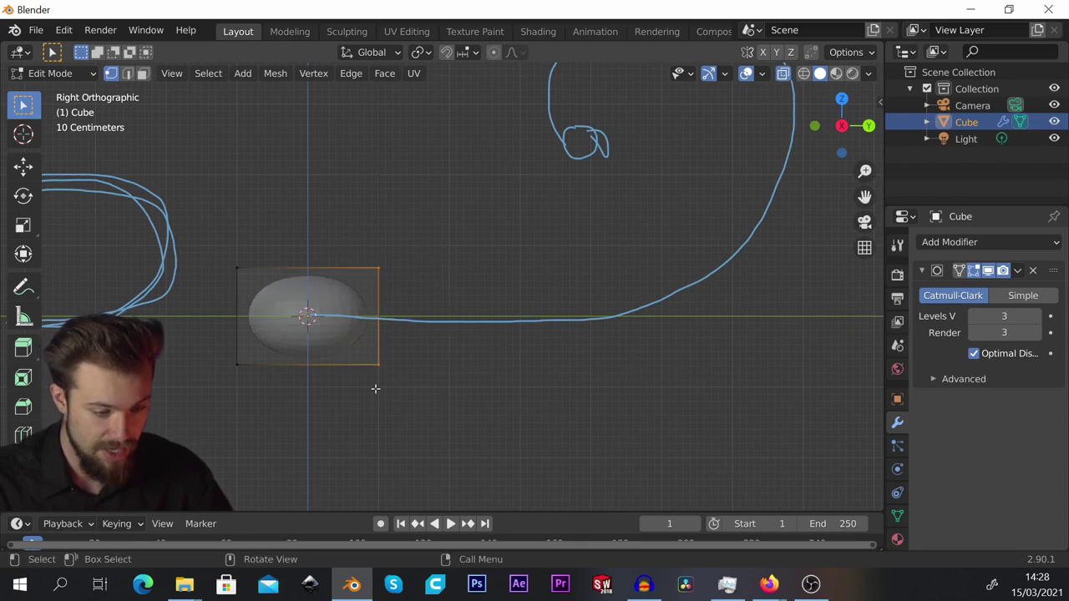
{"action": "key", "text": "g"}
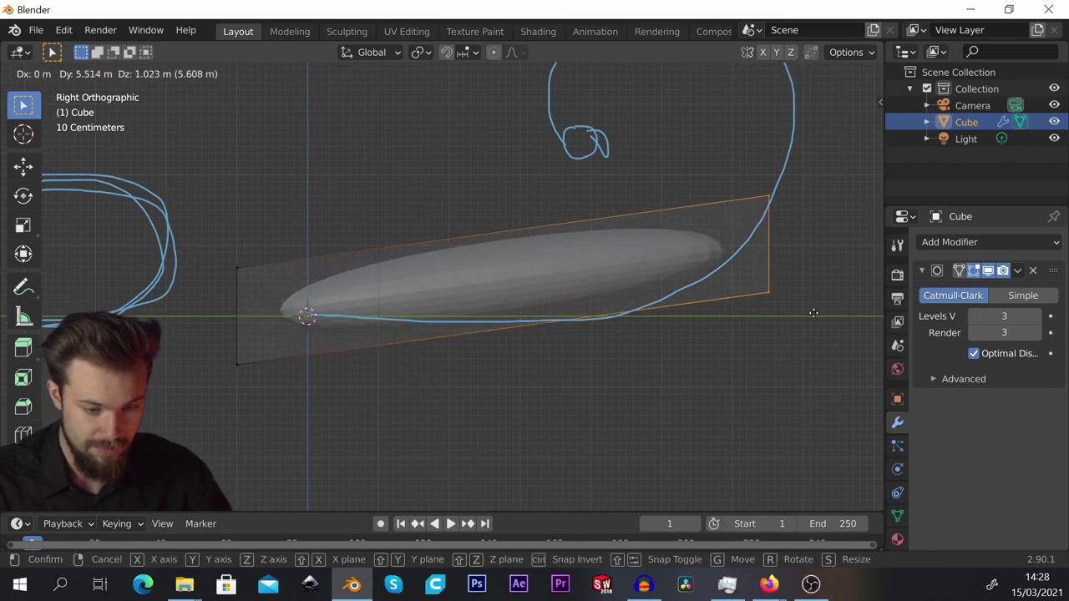
{"action": "left_click", "coordinate": [813, 312]}
{"action": "key", "text": "r"}
{"action": "left_click", "coordinate": [840, 317]}
{"action": "key", "text": "s"}
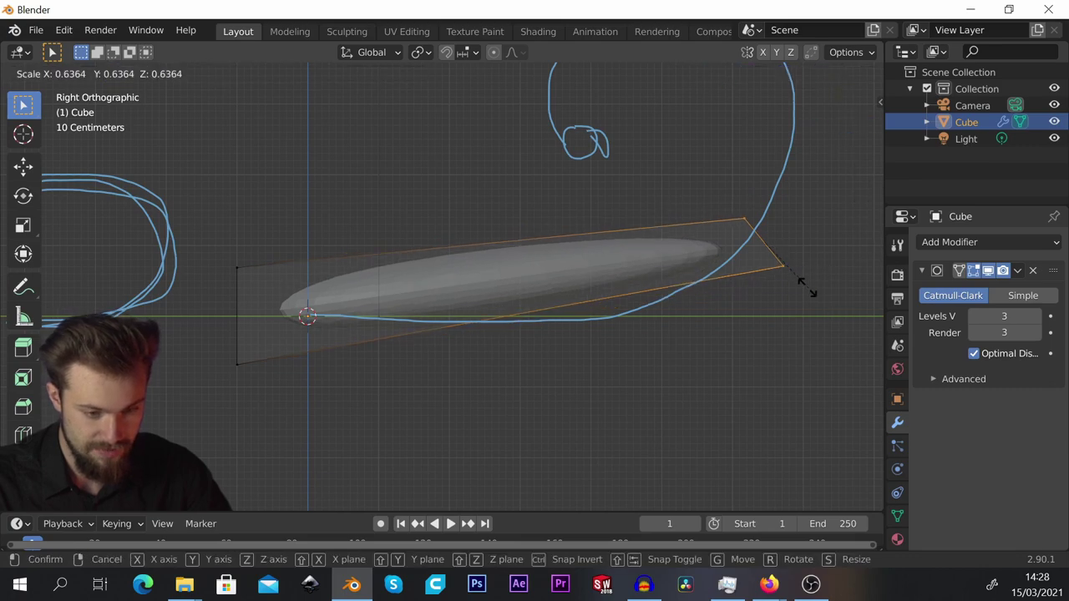
{"action": "left_click", "coordinate": [770, 253]}
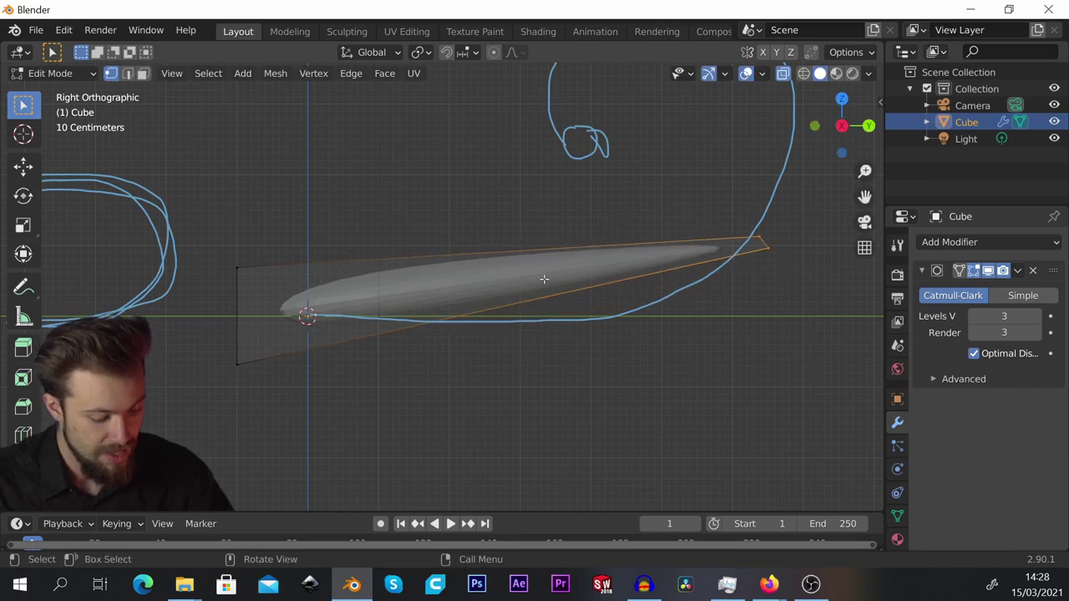
Add three evenly spaced loop cuts across the length of the stretched body.
{"action": "key", "text": "ctrl+r"}
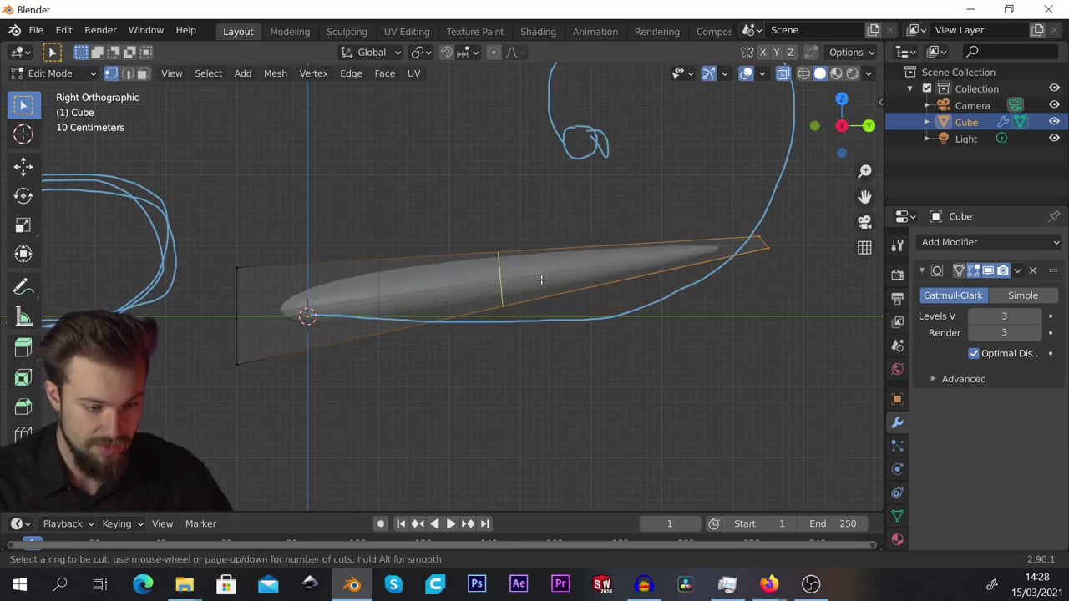
{"action": "scroll", "coordinate": [536, 280], "scroll_direction": "up", "scroll_amount": 1}
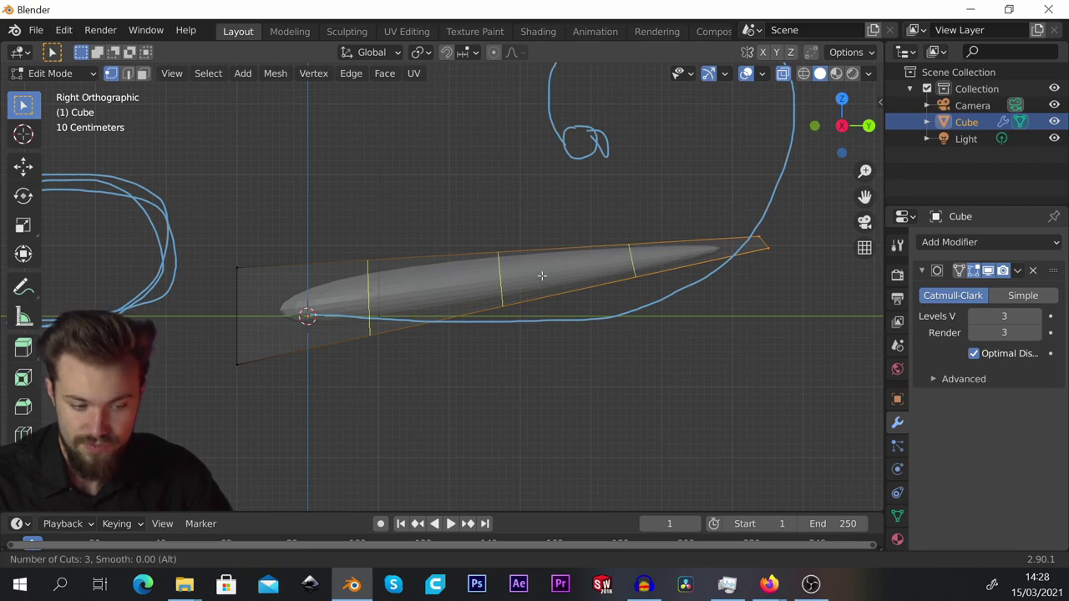
{"action": "left_click", "coordinate": [571, 271]}
{"action": "right_click", "coordinate": [539, 274]}
Lower the middle loop and the loop nearest the blunt end along Z to center the body on the guide curve.
{"action": "left_click_drag", "start_coordinate": [486, 227], "coordinate": [531, 316]}
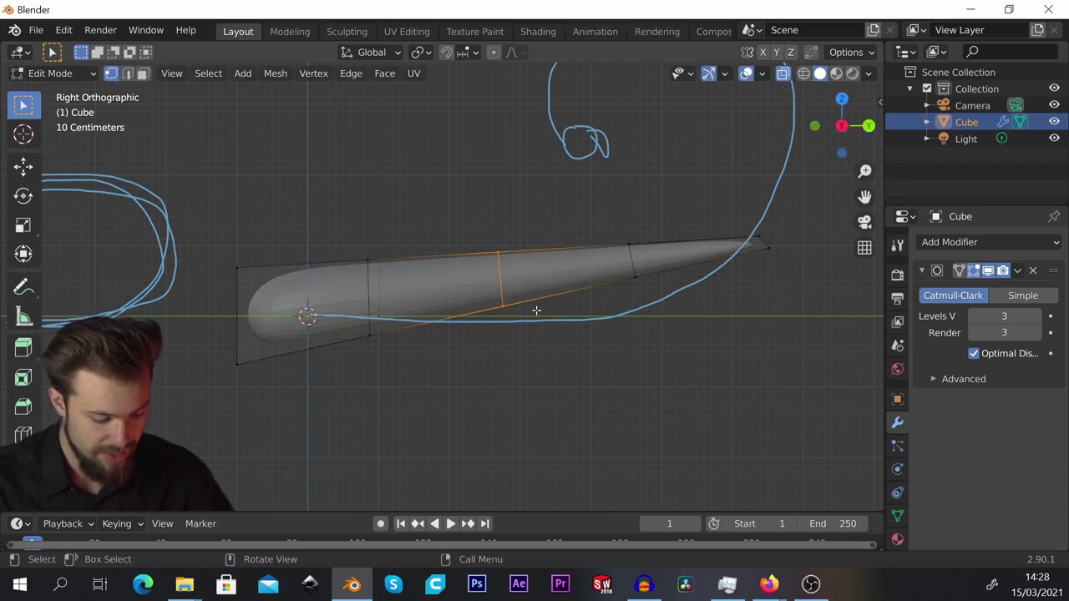
{"action": "key", "text": "g"}
{"action": "key", "text": "z"}
{"action": "left_click", "coordinate": [537, 351]}
{"action": "left_click_drag", "start_coordinate": [308, 231], "coordinate": [399, 392]}
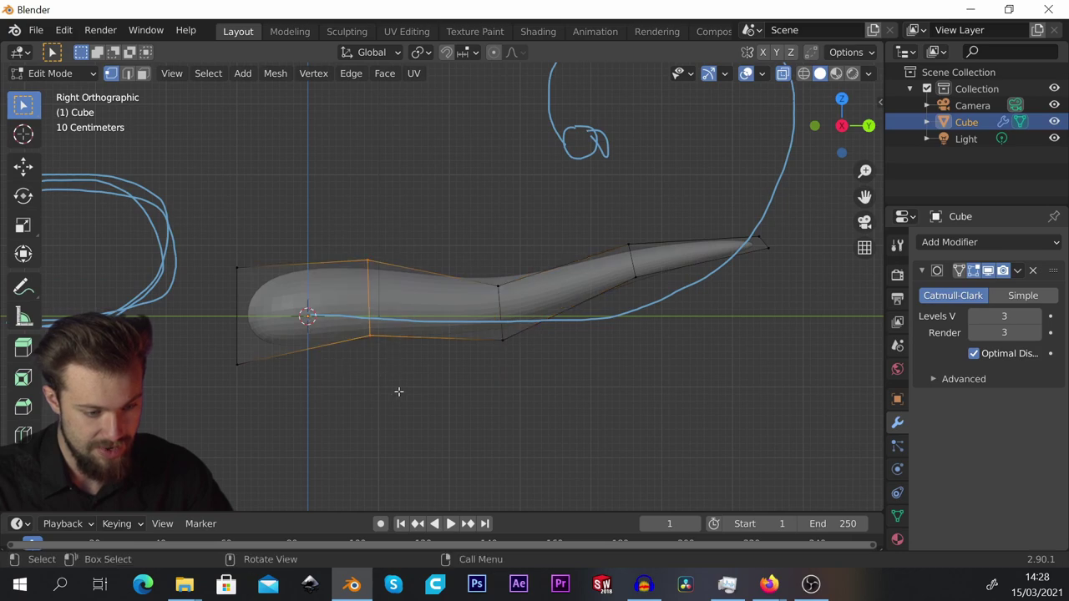
{"action": "key", "text": "g"}
{"action": "key", "text": "z"}
{"action": "left_click", "coordinate": [400, 410]}
Lower the loop nearest the tip about 0.7 m along Z and move the tip onto the guide curve.
{"action": "left_click_drag", "start_coordinate": [591, 200], "coordinate": [700, 334]}
{"action": "key", "text": "g"}
{"action": "key", "text": "z"}
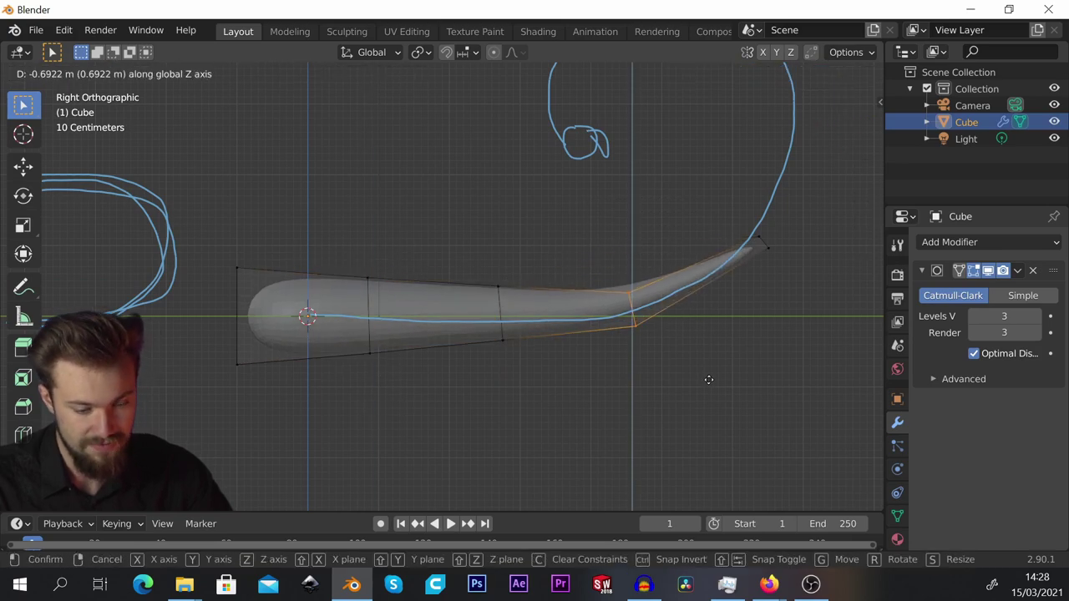
{"action": "left_click", "coordinate": [708, 379]}
{"action": "left_click_drag", "start_coordinate": [845, 221], "coordinate": [714, 306]}
{"action": "key", "text": "g"}
{"action": "left_click", "coordinate": [668, 304]}
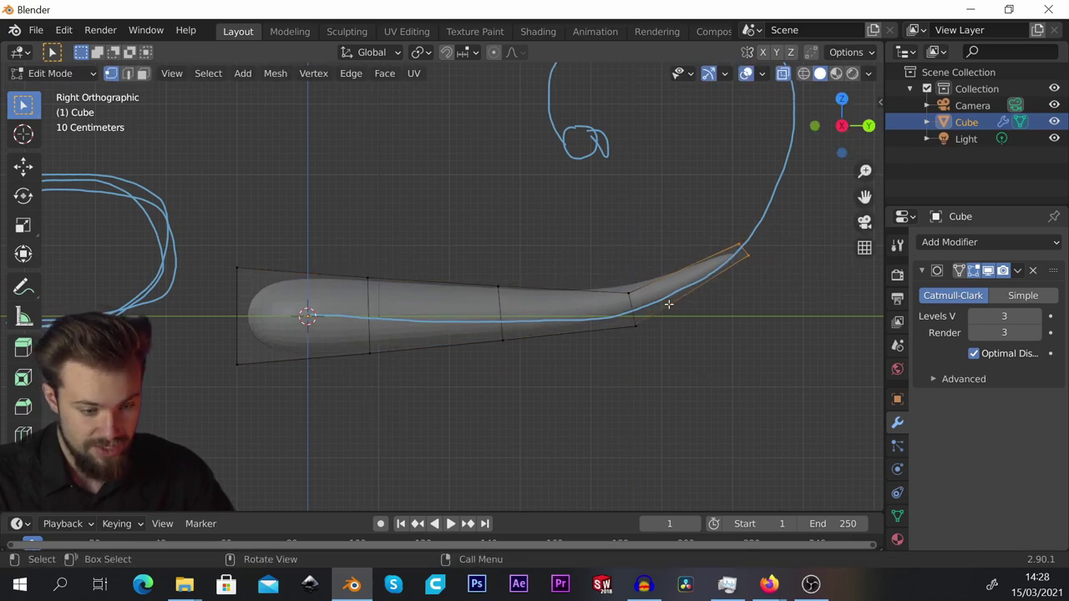
Raise the blunt end's vertices along Z until their lower edge meets the Y axis line.
{"action": "scroll", "coordinate": [668, 304], "scroll_direction": "up", "scroll_amount": 1}
{"action": "left_click_drag", "start_coordinate": [441, 278], "coordinate": [504, 394]}
{"action": "key", "text": "r"}
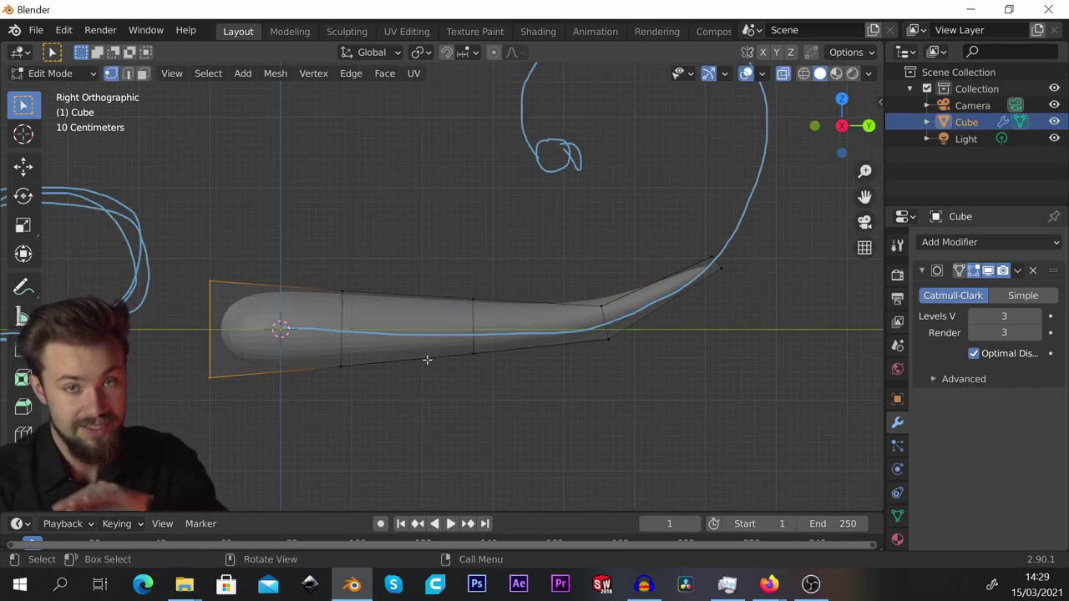
{"action": "key", "text": "g"}
{"action": "key", "text": "z"}
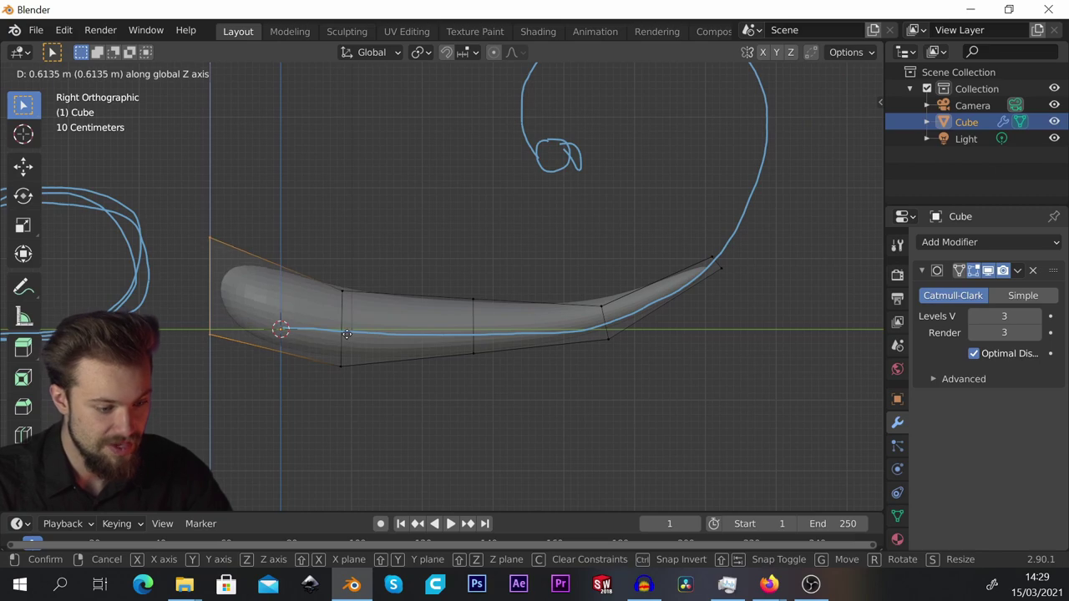
{"action": "left_click", "coordinate": [328, 285]}
Raise the loop nearest the blunt end and the middle loop along Z so their lower edges sit near the Y axis line.
{"action": "left_click_drag", "start_coordinate": [318, 265], "coordinate": [379, 409]}
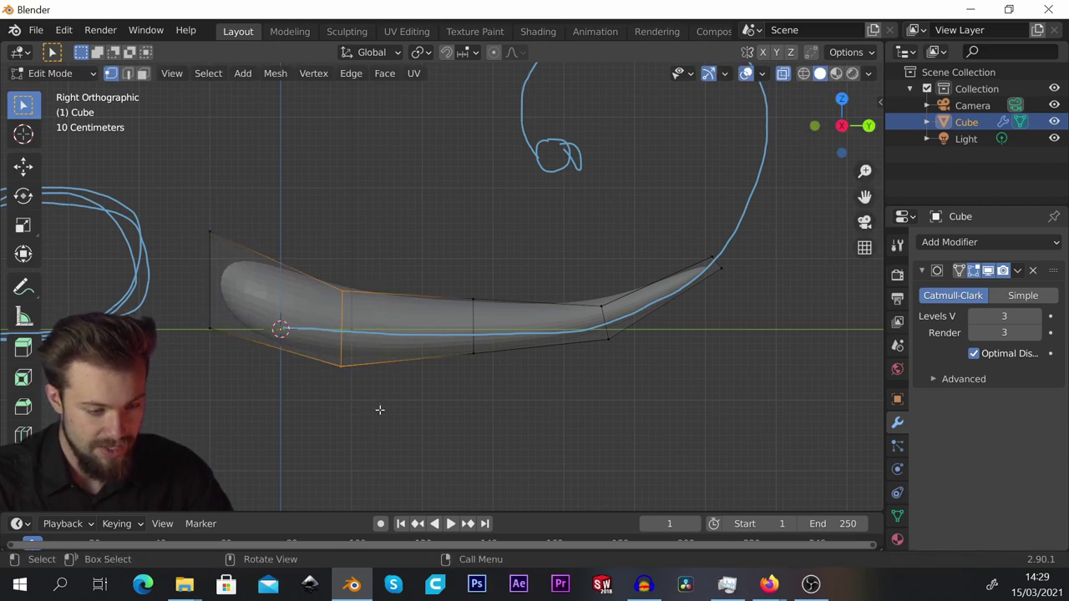
{"action": "key", "text": "g"}
{"action": "key", "text": "z"}
{"action": "left_click", "coordinate": [383, 371]}
{"action": "left_click_drag", "start_coordinate": [411, 260], "coordinate": [501, 359]}
{"action": "key", "text": "g"}
{"action": "key", "text": "z"}
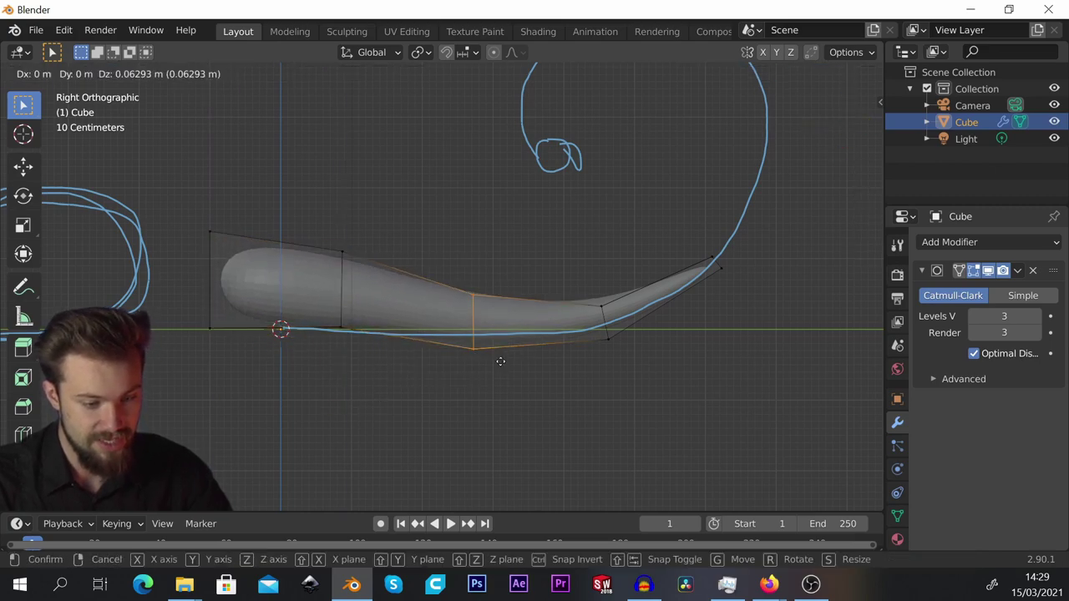
{"action": "left_click", "coordinate": [501, 355]}
Raise the loop nearest the tip slightly along Z to the Y axis line and nudge the tip to fit the guide curve.
{"action": "left_click_drag", "start_coordinate": [582, 267], "coordinate": [649, 375]}
{"action": "key", "text": "g"}
{"action": "key", "text": "z"}
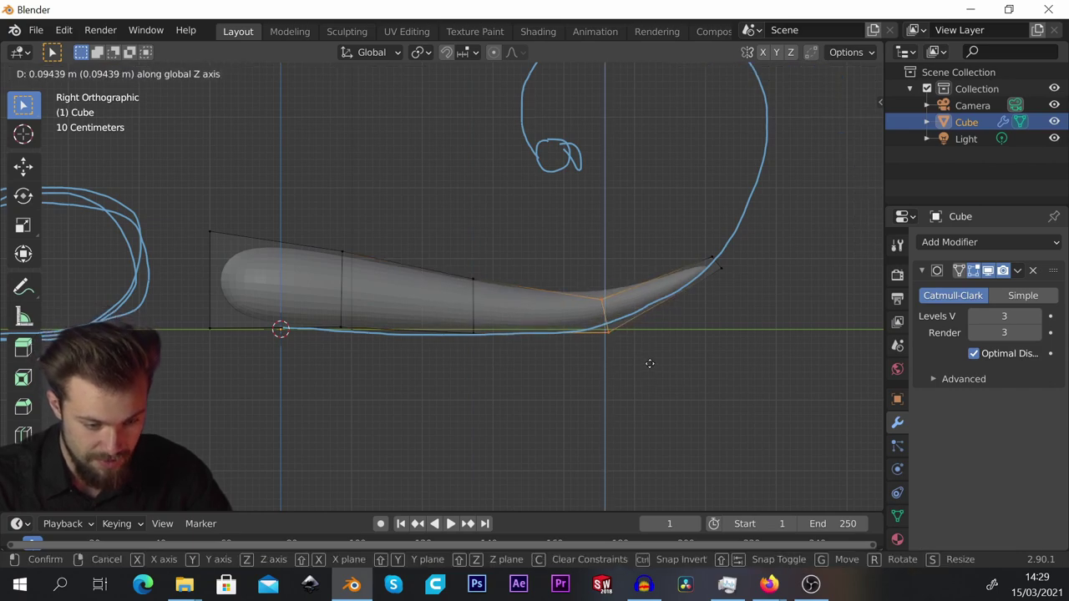
{"action": "left_click", "coordinate": [648, 365]}
{"action": "left_click_drag", "start_coordinate": [689, 219], "coordinate": [748, 301]}
{"action": "key", "text": "g"}
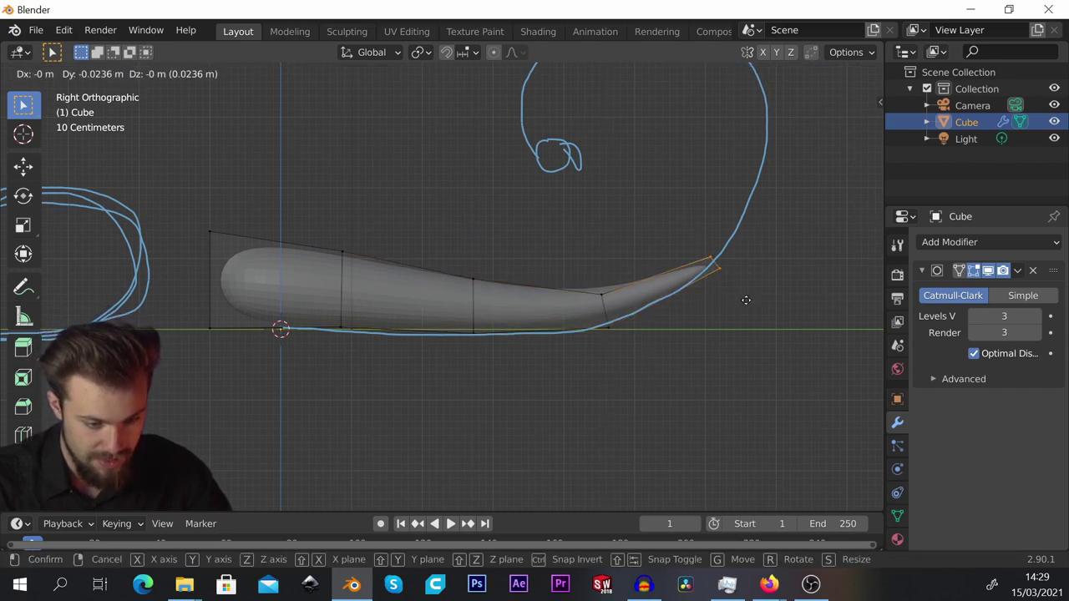
{"action": "left_click", "coordinate": [746, 301]}
Lower the blunt end's upper vertices along Z until they are roughly level with the neighboring loop's top.
{"action": "middle_click_drag", "start_coordinate": [746, 301], "coordinate": [715, 317], "text": "shift"}
{"action": "left_click_drag", "start_coordinate": [153, 220], "coordinate": [246, 289]}
{"action": "key", "text": "g"}
{"action": "key", "text": "z"}
{"action": "left_click", "coordinate": [226, 263]}
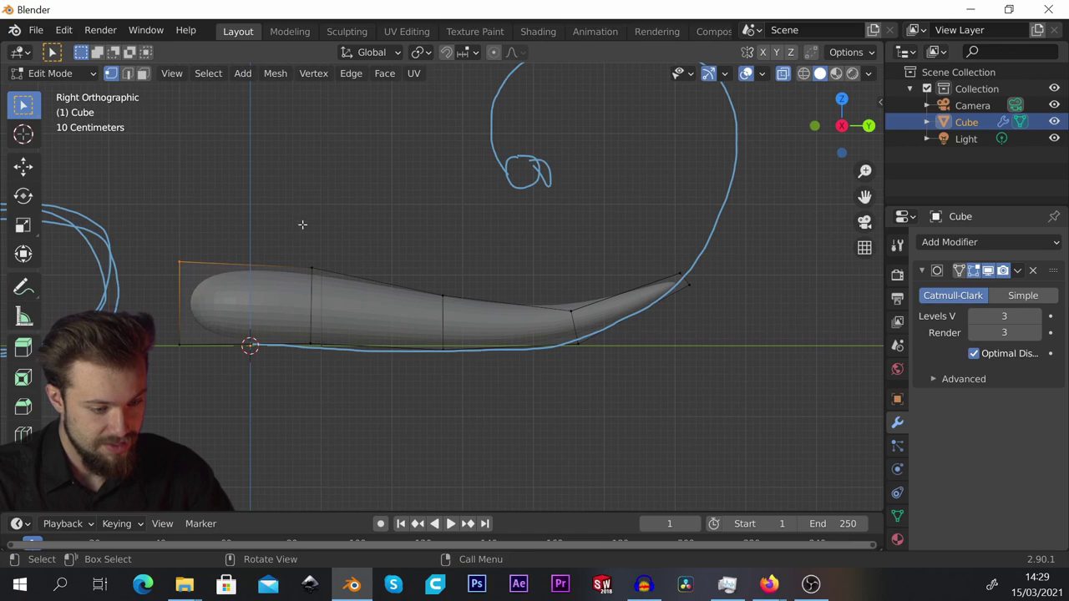
Raise the upper vertices of the middle loop about 0.23 m and of the loop nearest the tip about 0.34 m along Z.
{"action": "left_click_drag", "start_coordinate": [481, 283], "coordinate": [474, 307]}
{"action": "key", "text": "g"}
{"action": "key", "text": "z"}
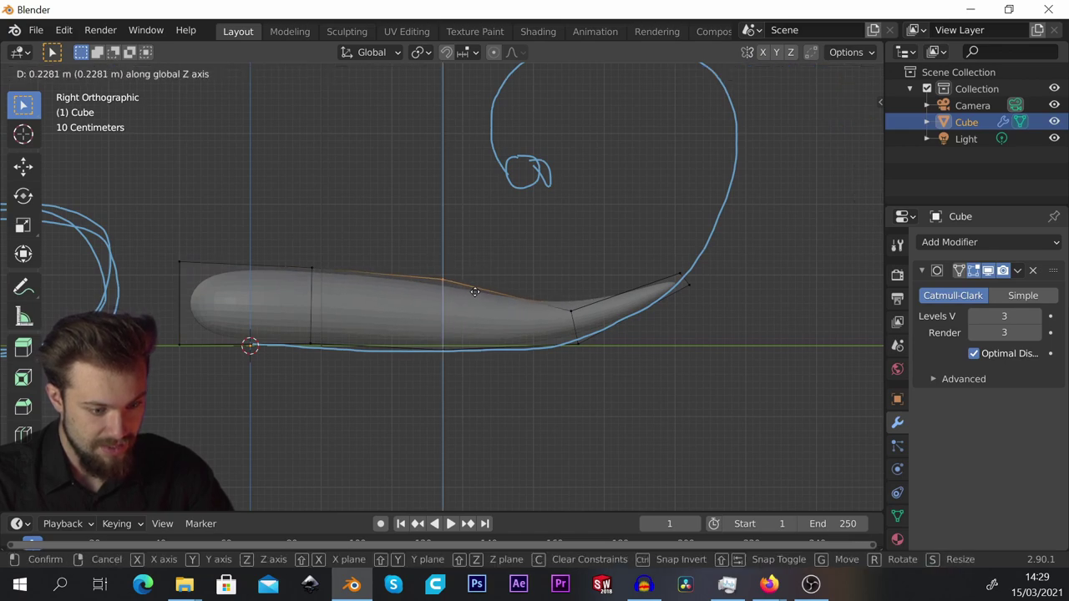
{"action": "left_click", "coordinate": [475, 292]}
{"action": "left_click_drag", "start_coordinate": [504, 261], "coordinate": [590, 319]}
{"action": "key", "text": "g"}
{"action": "key", "text": "z"}
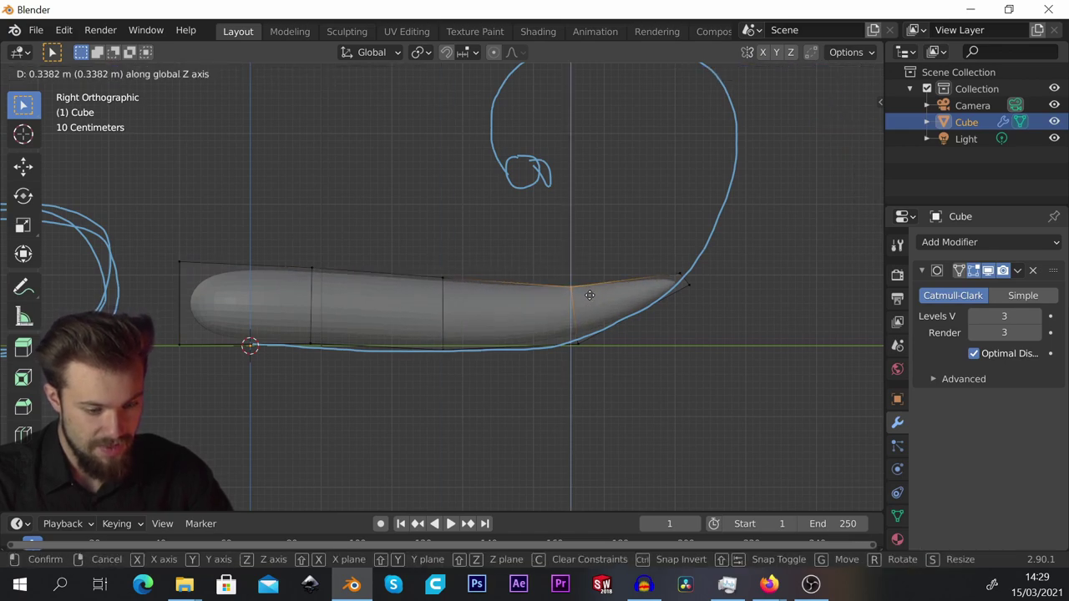
{"action": "left_click", "coordinate": [589, 295]}
In the top view, widen the loop nearest the blunt end along X by a factor of about 1.19.
{"action": "scroll", "coordinate": [458, 255], "scroll_direction": "down", "scroll_amount": 2}
{"action": "scroll", "coordinate": [456, 253], "scroll_direction": "down", "scroll_amount": 1}
{"action": "key", "text": "KP_7"}
{"action": "scroll", "coordinate": [465, 303], "scroll_direction": "down", "scroll_amount": 1}
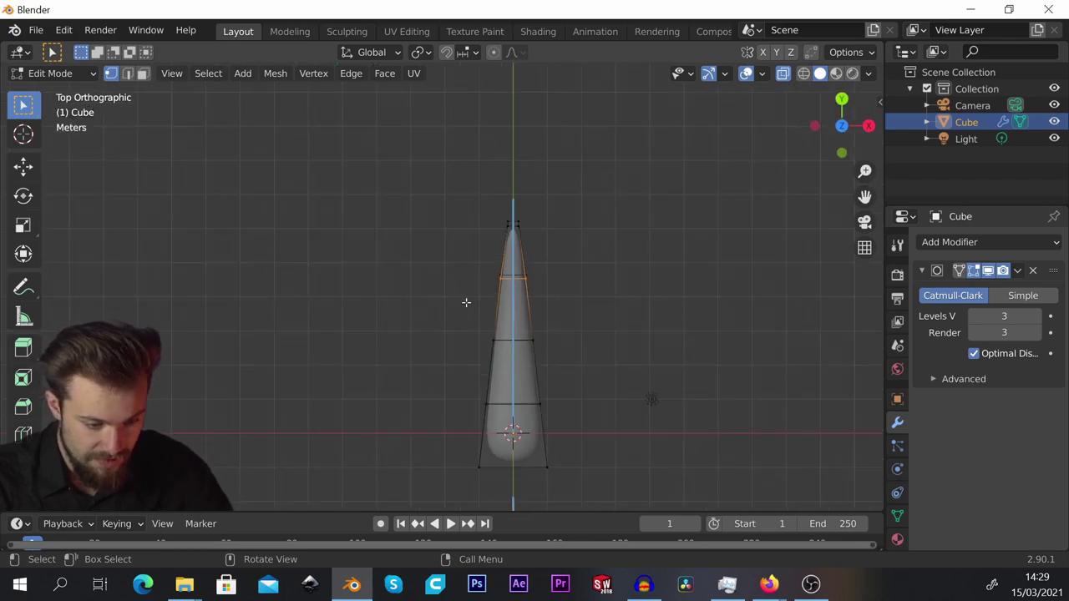
{"action": "scroll", "coordinate": [415, 319], "scroll_direction": "up", "scroll_amount": 3}
{"action": "left_click", "coordinate": [417, 342], "text": "alt"}
{"action": "key", "text": "s"}
{"action": "key", "text": "x"}
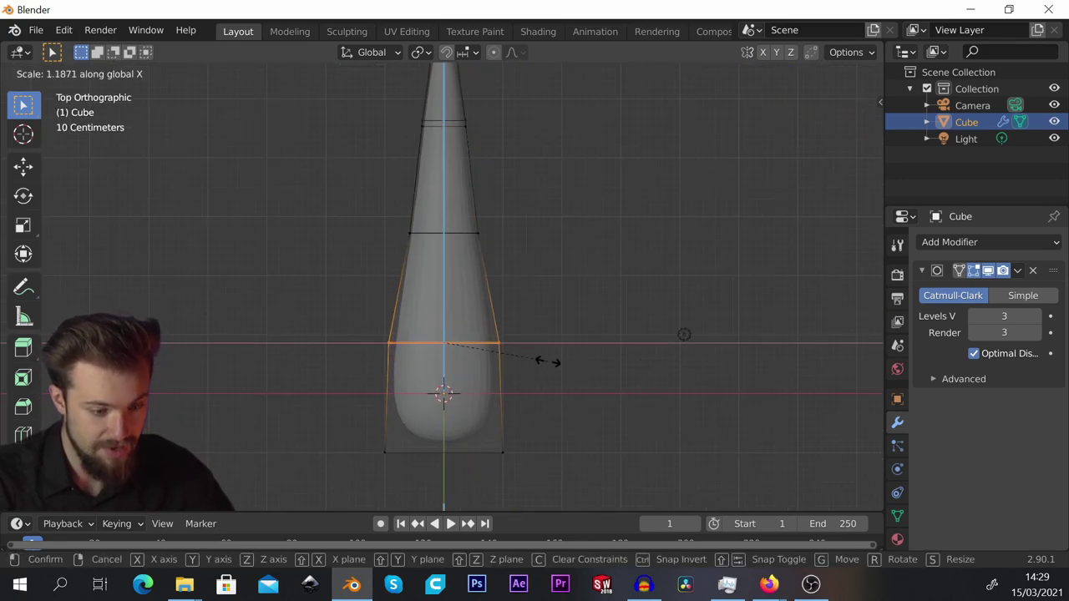
{"action": "left_click", "coordinate": [436, 241]}
Widen the middle loop along X to even out the body's taper.
{"action": "left_click_drag", "start_coordinate": [373, 212], "coordinate": [577, 242]}
{"action": "key", "text": "s"}
{"action": "key", "text": "x"}
{"action": "left_click", "coordinate": [618, 244]}
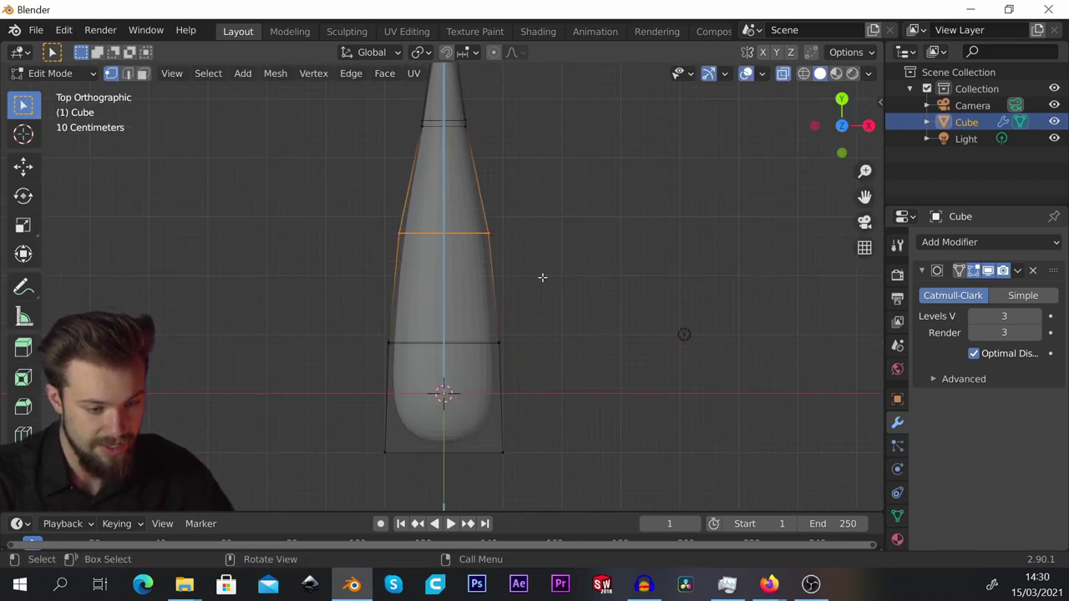
Widen the loop nearest the body's tip along X by a factor of about 1.6.
{"action": "middle_click_drag", "start_coordinate": [541, 276], "coordinate": [562, 374], "text": "shift"}
{"action": "left_click", "coordinate": [443, 221], "text": "alt"}
{"action": "key", "text": "s"}
{"action": "key", "text": "x"}
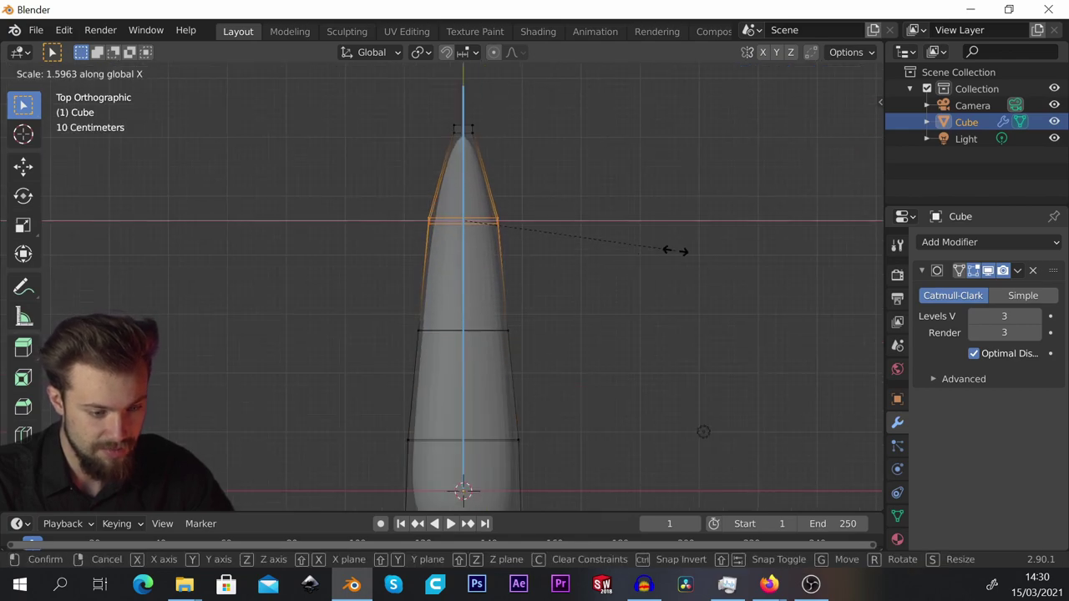
{"action": "left_click", "coordinate": [676, 251]}
Widen the end vertices at the body's tip slightly along X.
{"action": "left_click_drag", "start_coordinate": [432, 122], "coordinate": [568, 175]}
{"action": "key", "text": "s"}
{"action": "key", "text": "x"}
{"action": "left_click", "coordinate": [595, 175]}
{"action": "scroll", "coordinate": [484, 172], "scroll_direction": "down", "scroll_amount": 3}
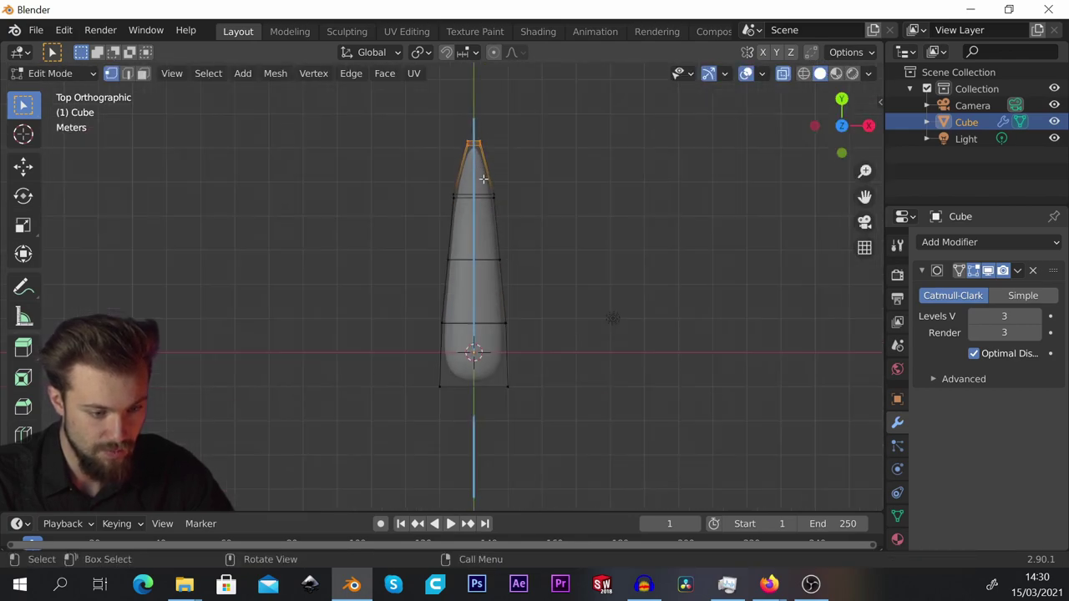
Widen the middle loop along X and rescale the loop nearest the blunt end along X to round out the body.
{"action": "scroll", "coordinate": [535, 252], "scroll_direction": "up", "scroll_amount": 2}
{"action": "left_click", "coordinate": [405, 264], "text": "alt"}
{"action": "key", "text": "s"}
{"action": "key", "text": "x"}
{"action": "left_click", "coordinate": [585, 292]}
{"action": "left_click", "coordinate": [486, 357], "text": "alt"}
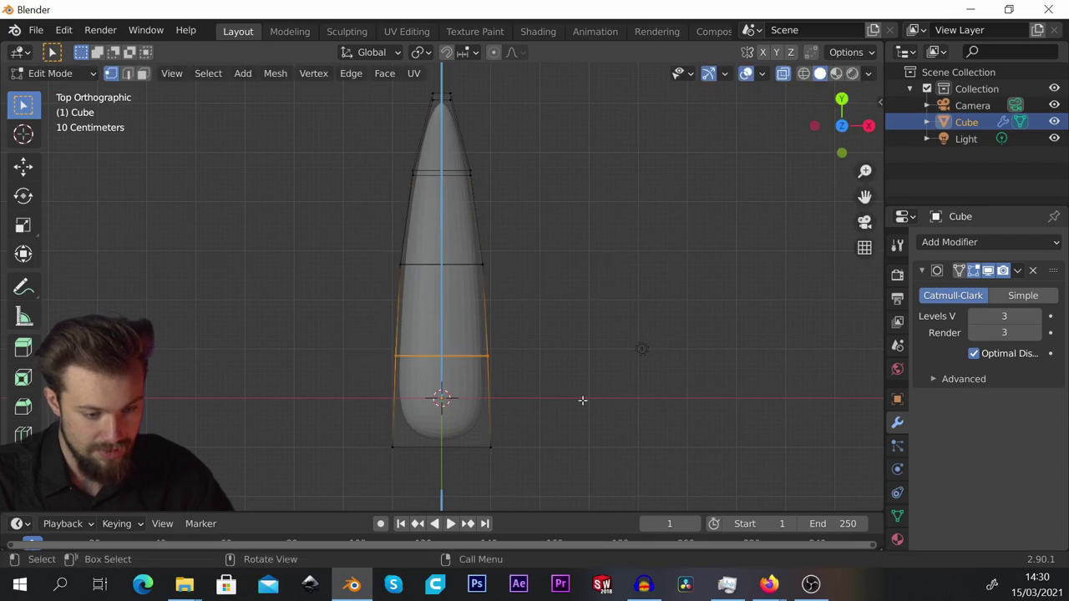
{"action": "key", "text": "s"}
{"action": "key", "text": "x"}
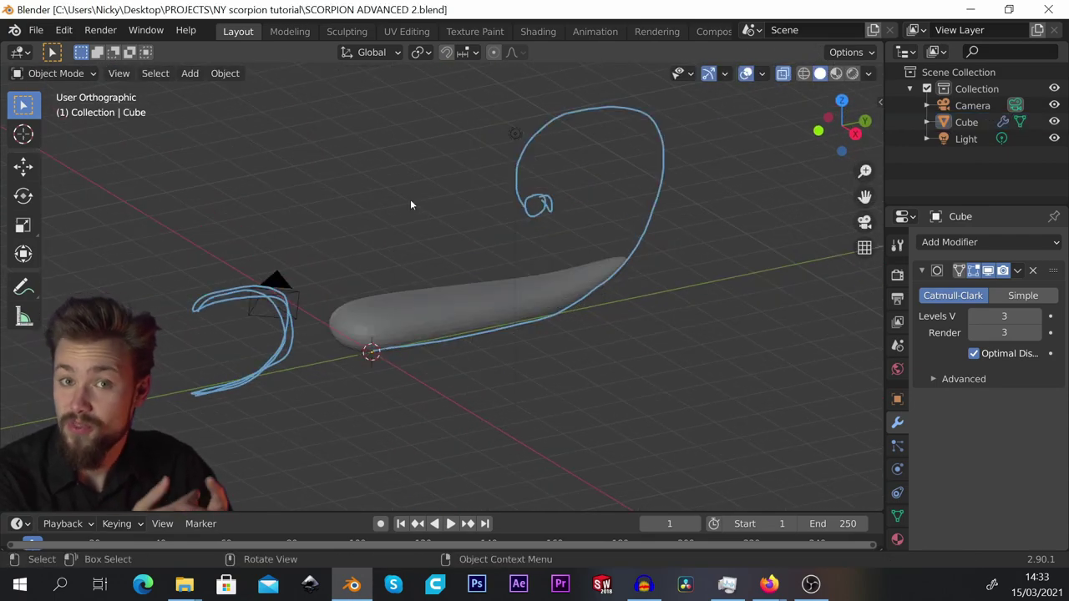
Add a new mesh cube at the world origin by the body's blunt end.
{"action": "key", "text": "shift+a"}
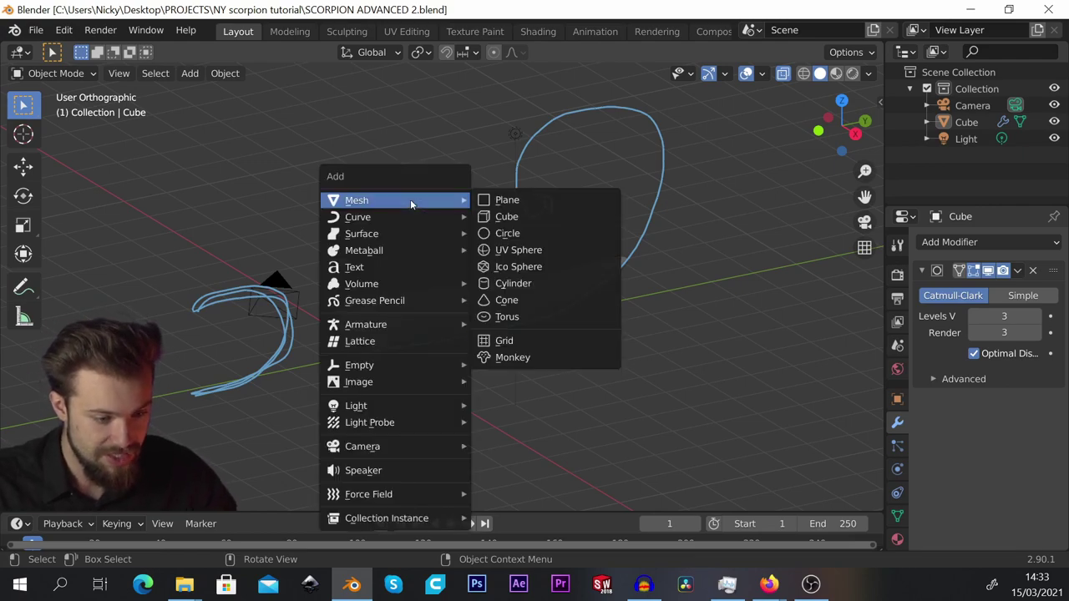
{"action": "left_click", "coordinate": [507, 217]}
{"action": "scroll", "coordinate": [369, 248], "scroll_direction": "up", "scroll_amount": 3}
{"action": "middle_click_drag", "start_coordinate": [369, 248], "coordinate": [394, 317]}
{"action": "middle_click_drag", "start_coordinate": [393, 257], "coordinate": [429, 265]}
Enter Edit Mode on the new cube and add a centered loop cut that divides it into two halves along X.
{"action": "key", "text": "Tab"}
{"action": "scroll", "coordinate": [429, 266], "scroll_direction": "up", "scroll_amount": 1}
{"action": "scroll", "coordinate": [334, 300], "scroll_direction": "up", "scroll_amount": 1}
{"action": "middle_click_drag", "start_coordinate": [334, 299], "coordinate": [353, 302]}
{"action": "key", "text": "ctrl+r"}
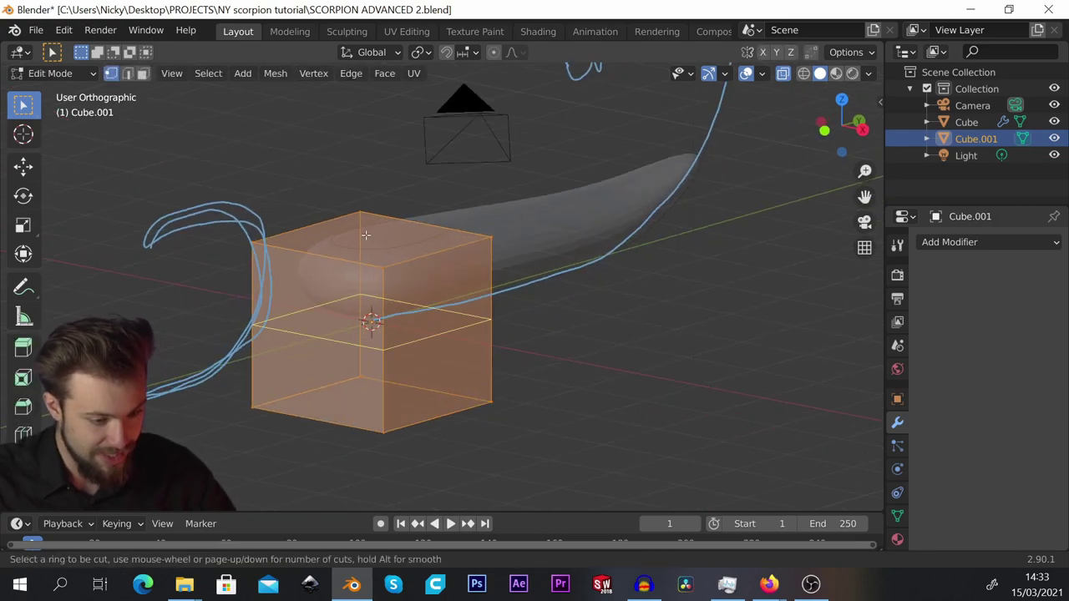
{"action": "left_click", "coordinate": [339, 259]}
{"action": "right_click", "coordinate": [342, 260]}
Delete the vertices on the cube's negative X side, keeping only the other half.
{"action": "middle_click_drag", "start_coordinate": [342, 259], "coordinate": [401, 258]}
{"action": "left_click_drag", "start_coordinate": [216, 187], "coordinate": [319, 457]}
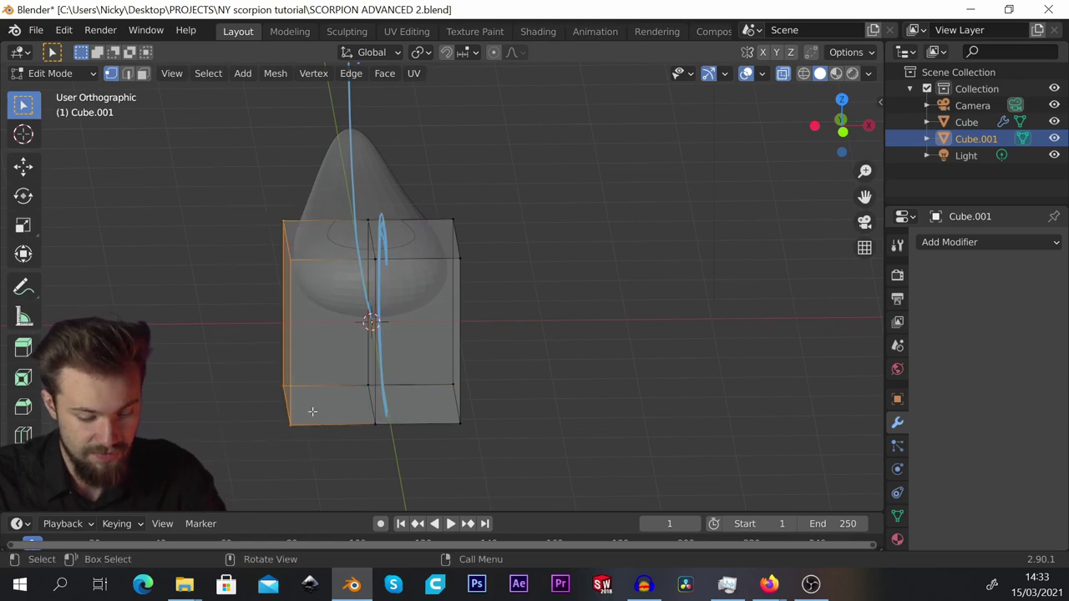
{"action": "key", "text": "x"}
{"action": "left_click", "coordinate": [326, 353]}
{"action": "middle_click_drag", "start_coordinate": [327, 353], "coordinate": [617, 227]}
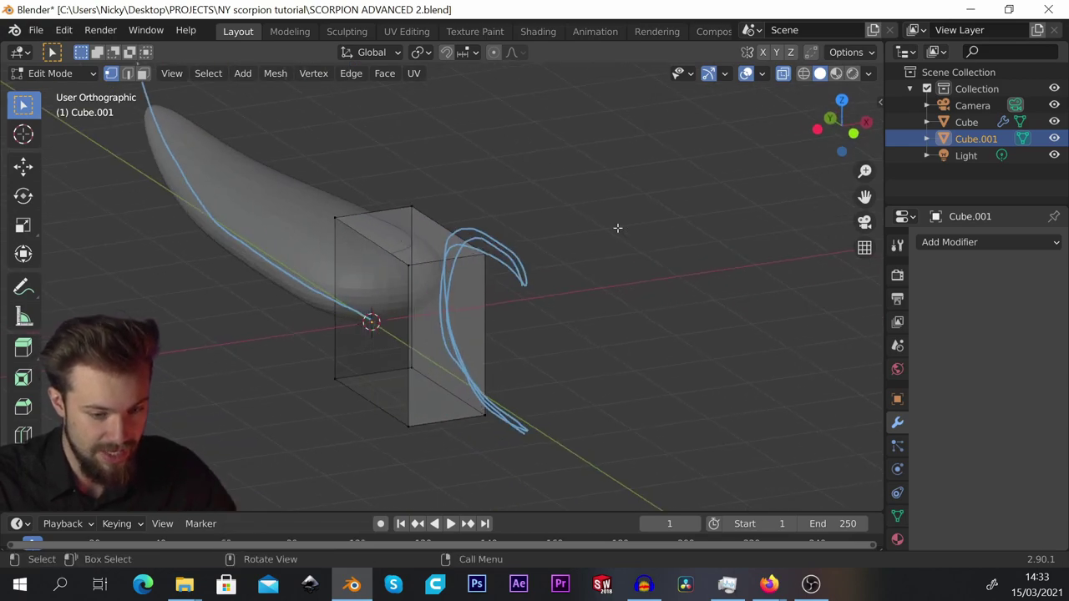
Add a Mirror modifier on the X axis to the half cube.
{"action": "left_click", "coordinate": [989, 242]}
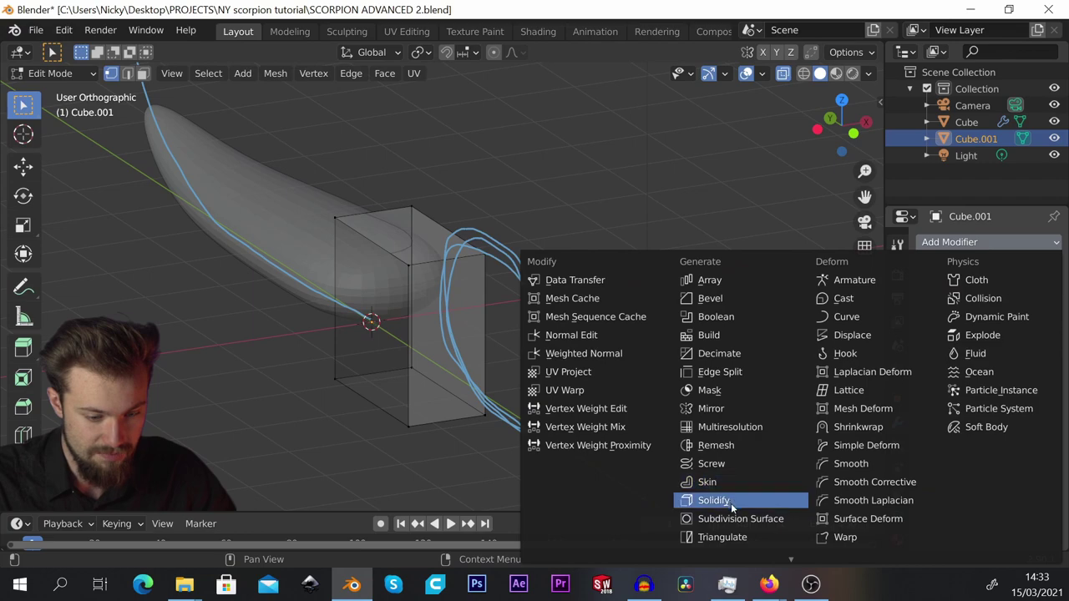
{"action": "left_click", "coordinate": [738, 408]}
{"action": "middle_click_drag", "start_coordinate": [738, 407], "coordinate": [576, 347]}
Add a Subdivision Surface modifier to the half cube with viewport and render levels set to 3.
{"action": "left_click", "coordinate": [949, 242]}
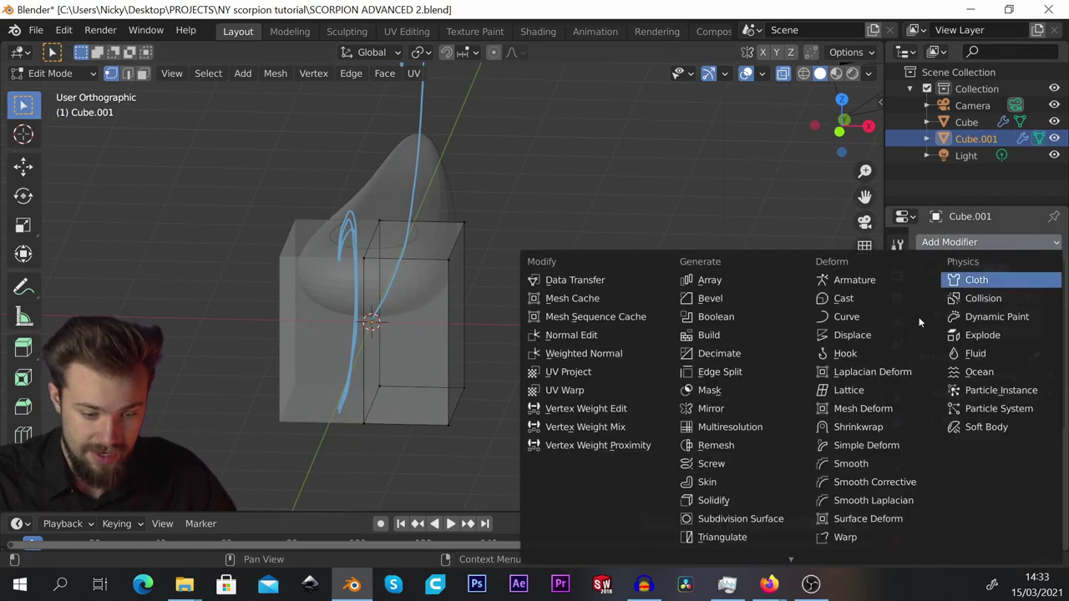
{"action": "left_click", "coordinate": [740, 519]}
{"action": "middle_click_drag", "start_coordinate": [721, 470], "coordinate": [367, 317]}
{"action": "left_click", "coordinate": [1036, 488]}
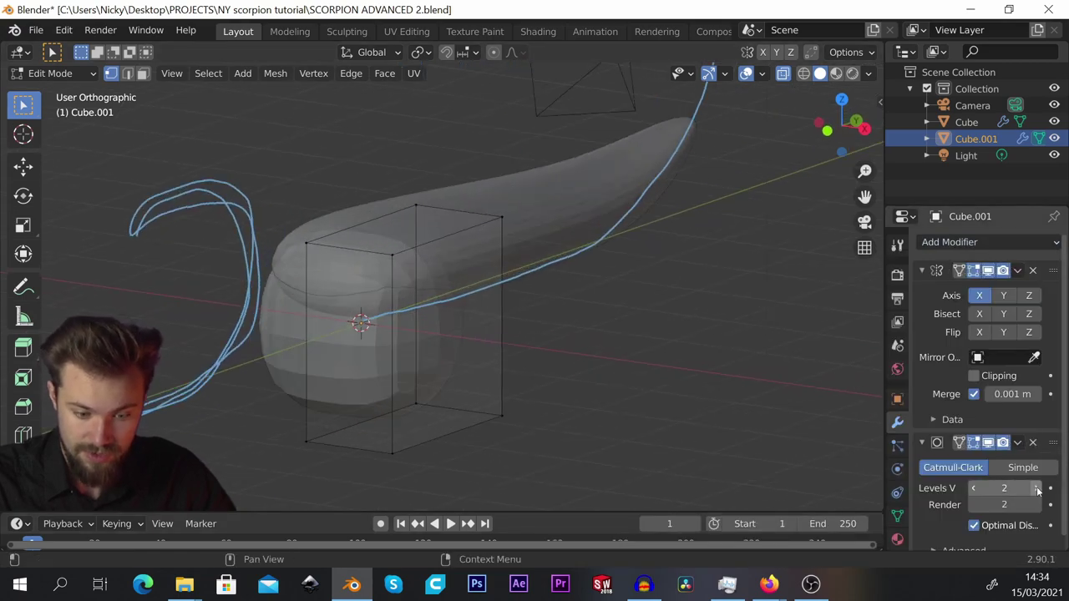
{"action": "left_click", "coordinate": [1036, 489]}
{"action": "left_click", "coordinate": [1036, 506]}
Move all of the half cube's geometry up along Z so it sits clear above the body.
{"action": "middle_click_drag", "start_coordinate": [434, 317], "coordinate": [460, 308]}
{"action": "key", "text": "a"}
{"action": "key", "text": "g"}
{"action": "key", "text": "z"}
{"action": "left_click", "coordinate": [451, 150]}
{"action": "middle_click_drag", "start_coordinate": [451, 146], "coordinate": [399, 146]}
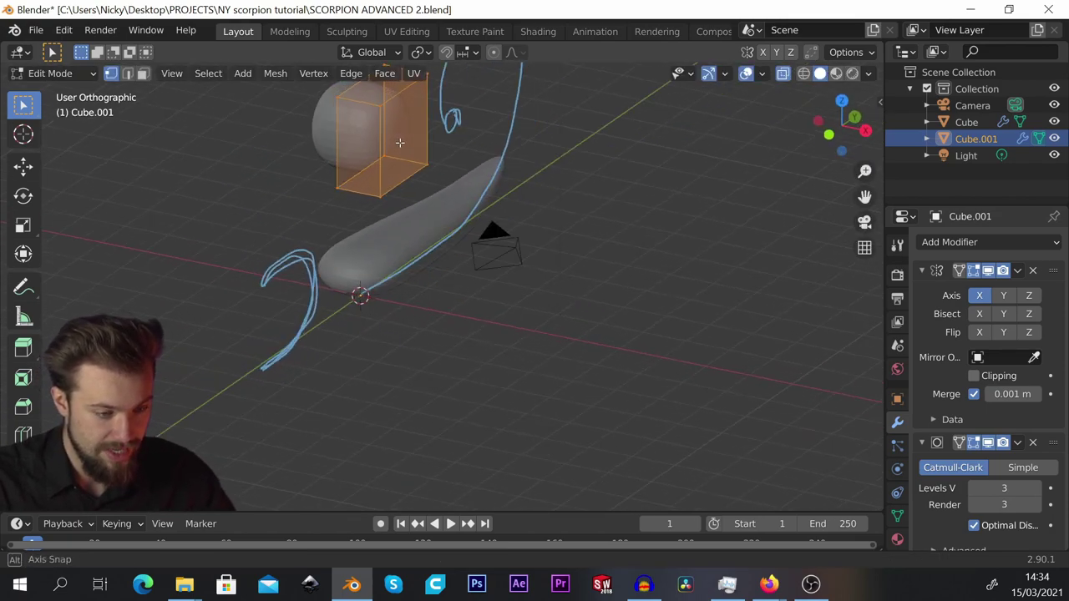
In the front view, flatten the half cube along Z to a factor of about 0.11.
{"action": "key", "text": "KP_1"}
{"action": "scroll", "coordinate": [401, 289], "scroll_direction": "down", "scroll_amount": 1}
{"action": "scroll", "coordinate": [380, 169], "scroll_direction": "up", "scroll_amount": 2}
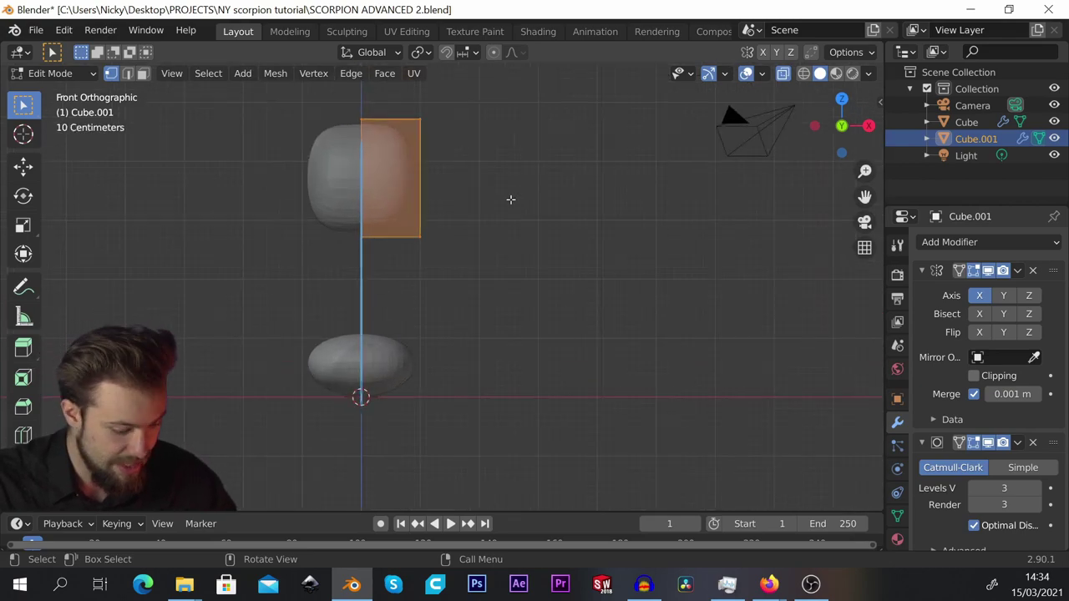
{"action": "key", "text": "s"}
{"action": "key", "text": "z"}
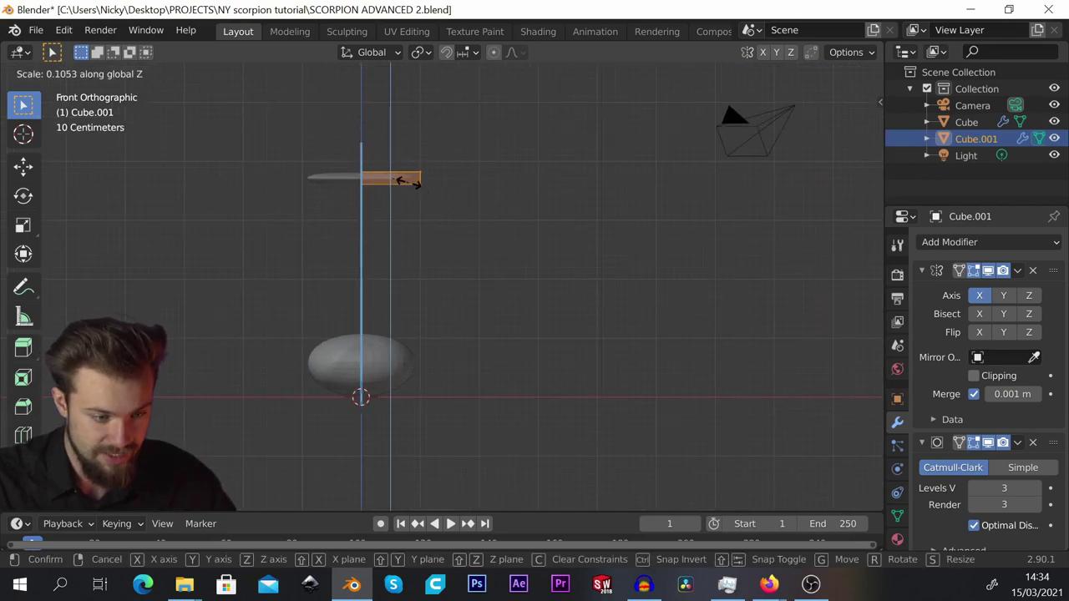
{"action": "left_click", "coordinate": [422, 185]}
{"action": "middle_click_drag", "start_coordinate": [422, 185], "coordinate": [512, 196]}
Lower the flattened plate along Z until it rests just above the body's top.
{"action": "key", "text": "KP_1"}
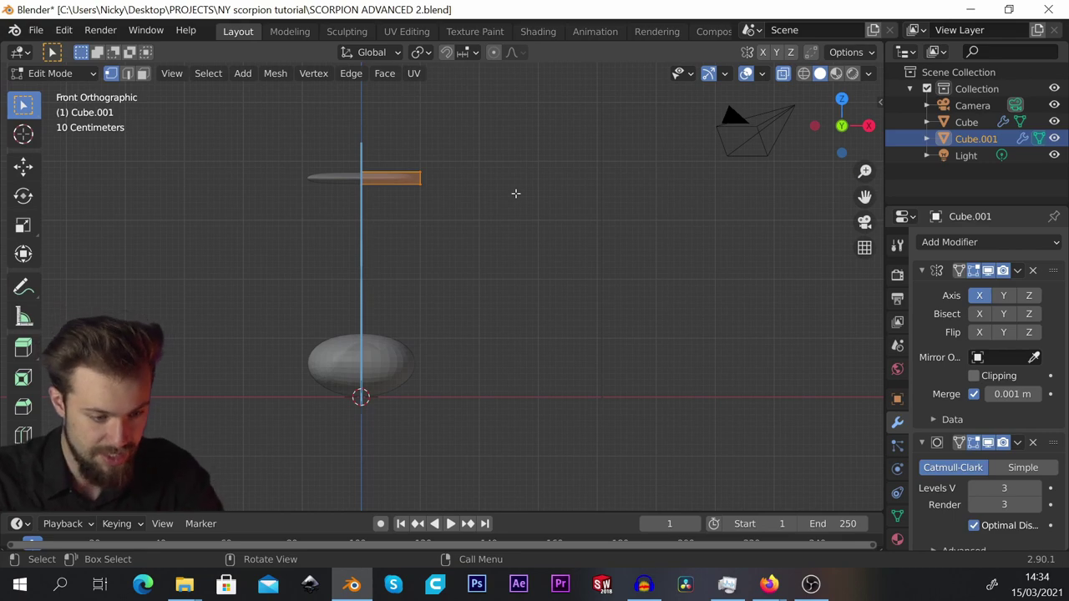
{"action": "scroll", "coordinate": [445, 214], "scroll_direction": "up", "scroll_amount": 2}
{"action": "key", "text": "g"}
{"action": "key", "text": "z"}
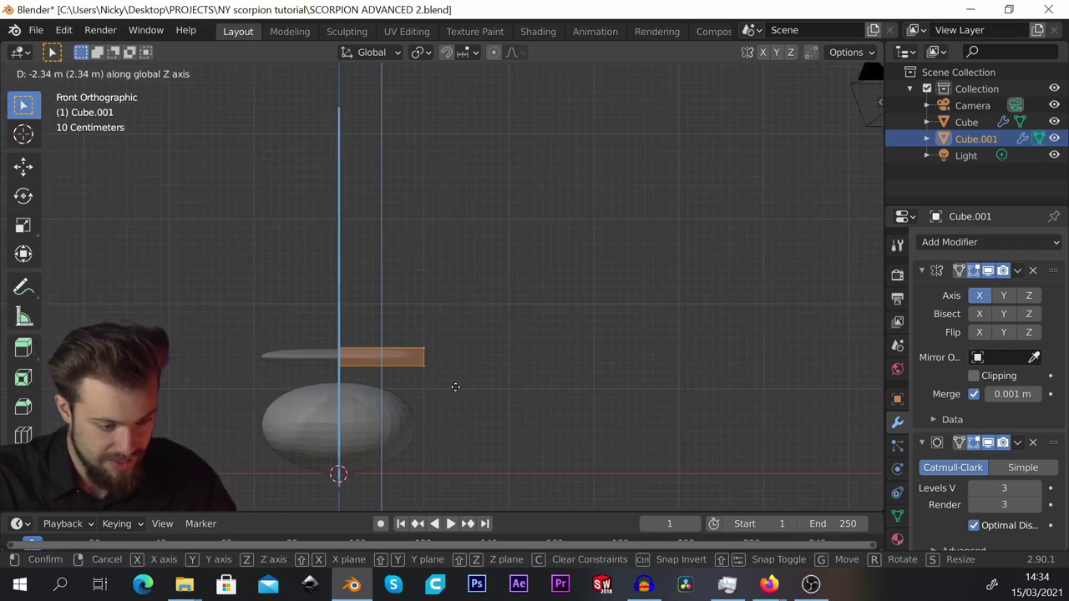
{"action": "left_click", "coordinate": [460, 405]}
{"action": "scroll", "coordinate": [385, 285], "scroll_direction": "up", "scroll_amount": 4}
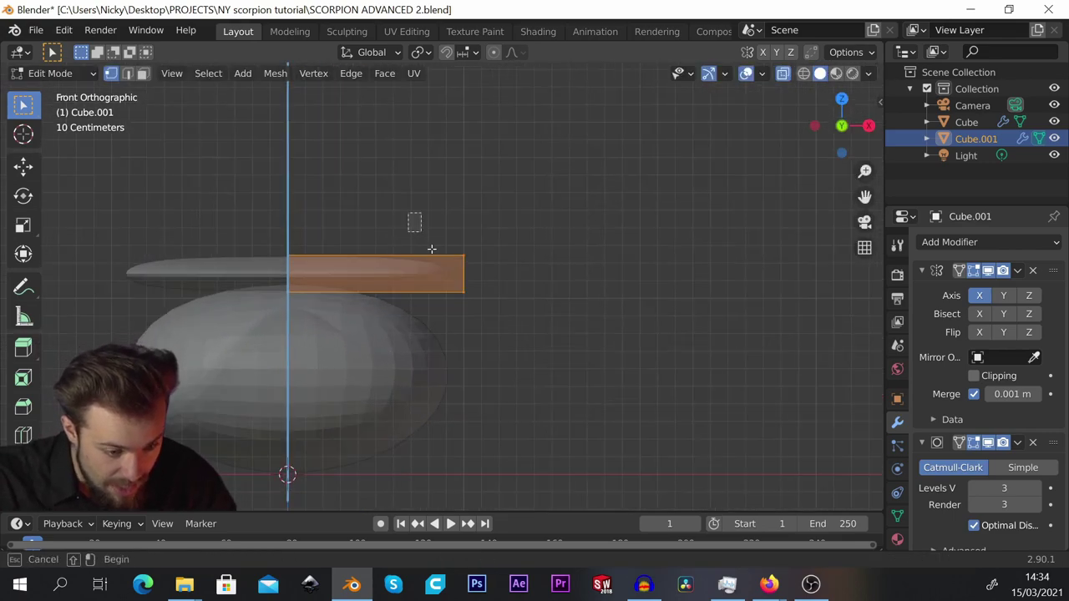
Move the plate's outer edge down and inward onto the body, rotating it about 40° to follow the body's curve.
{"action": "key", "text": "g"}
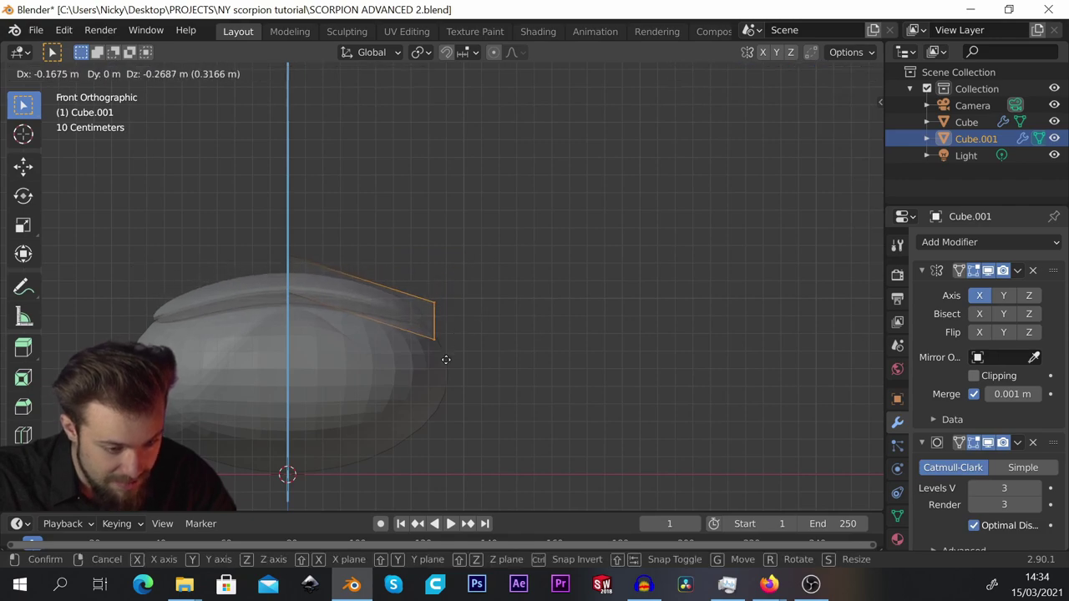
{"action": "left_click", "coordinate": [446, 368]}
{"action": "scroll", "coordinate": [443, 310], "scroll_direction": "up", "scroll_amount": 2}
{"action": "key", "text": "g"}
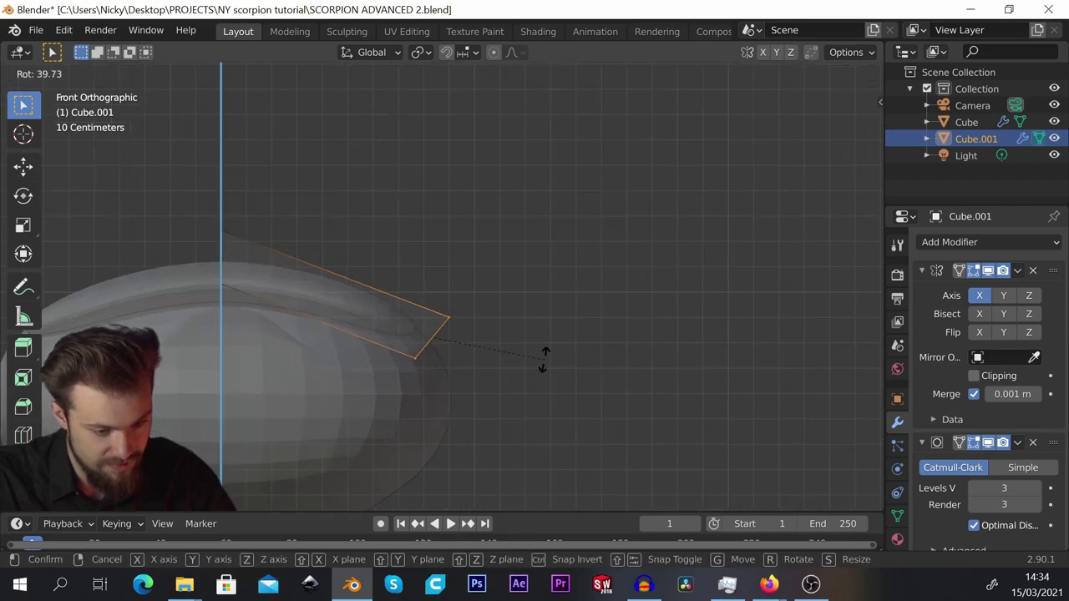
{"action": "left_click", "coordinate": [544, 355]}
{"action": "key", "text": "g"}
{"action": "left_click", "coordinate": [540, 372]}
Add a loop cut midway across the plate and raise it about 0.08 m to arch the plate over the body.
{"action": "scroll", "coordinate": [501, 342], "scroll_direction": "down", "scroll_amount": 1}
{"action": "middle_click_drag", "start_coordinate": [351, 292], "coordinate": [405, 258], "text": "shift"}
{"action": "key", "text": "a"}
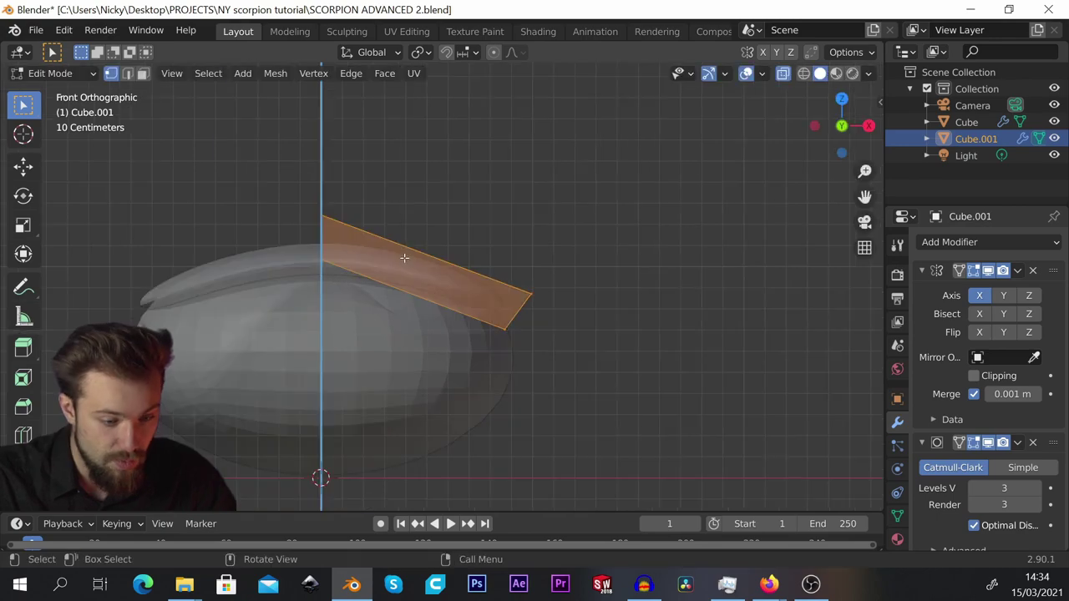
{"action": "key", "text": "ctrl+r"}
{"action": "left_click", "coordinate": [428, 267]}
{"action": "left_click", "coordinate": [423, 277]}
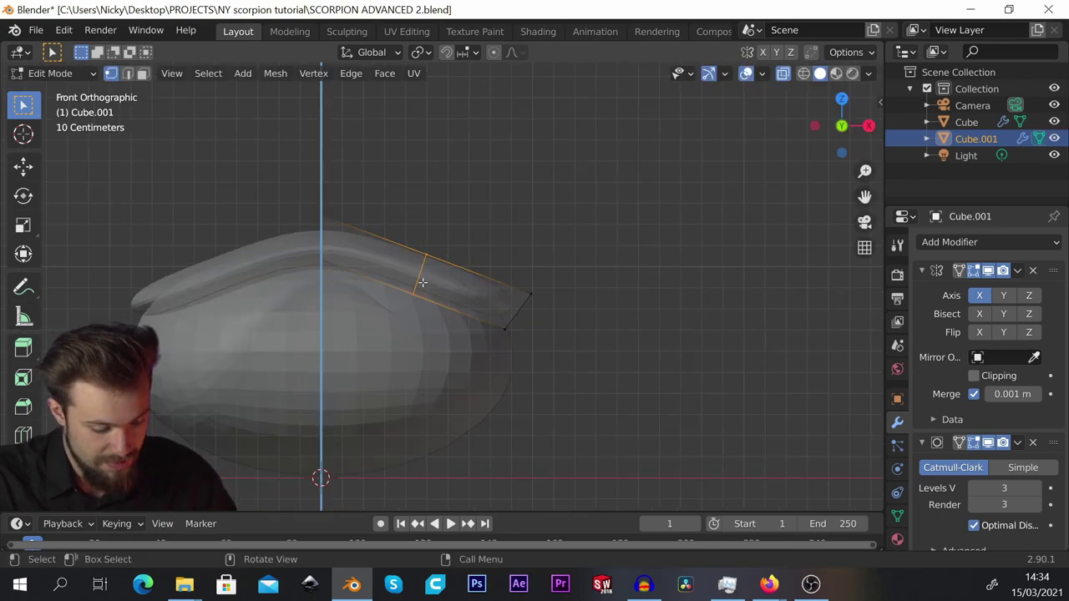
{"action": "key", "text": "g"}
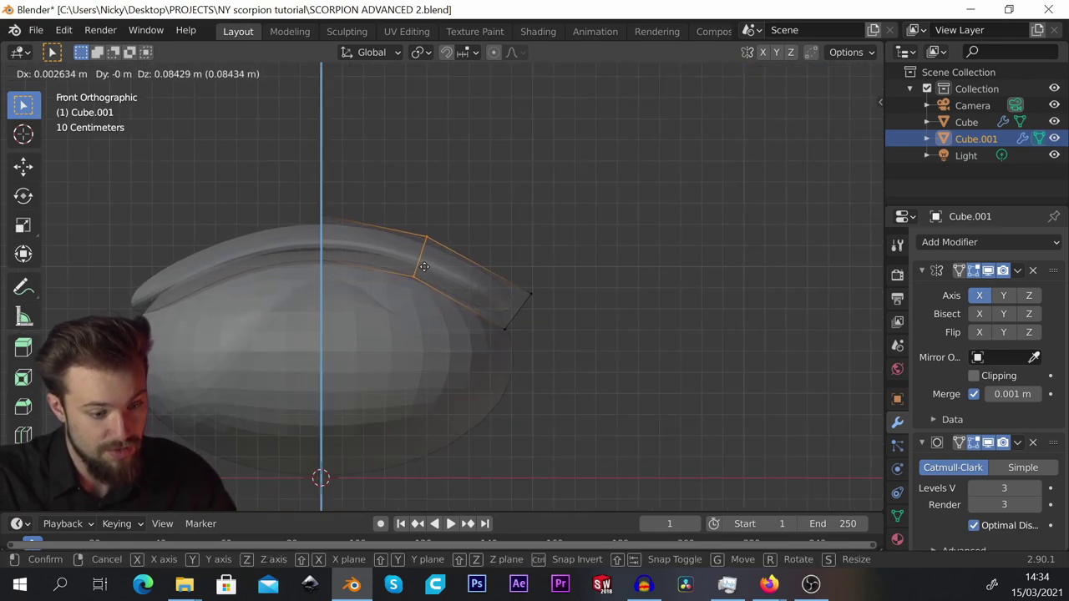
{"action": "left_click", "coordinate": [481, 252]}
Shift the plate's outer edge slightly down and outward, rotate it, and fine-tune its position against the body's side.
{"action": "left_click_drag", "start_coordinate": [478, 250], "coordinate": [566, 355]}
{"action": "key", "text": "g"}
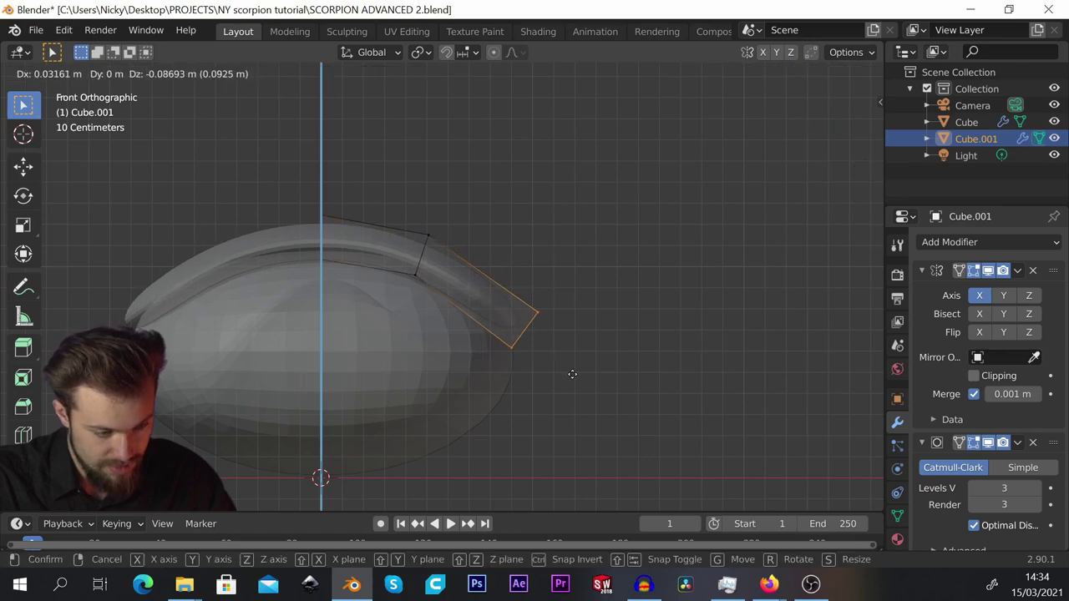
{"action": "left_click", "coordinate": [573, 322]}
{"action": "key", "text": "r"}
{"action": "left_click", "coordinate": [594, 334]}
{"action": "key", "text": "g"}
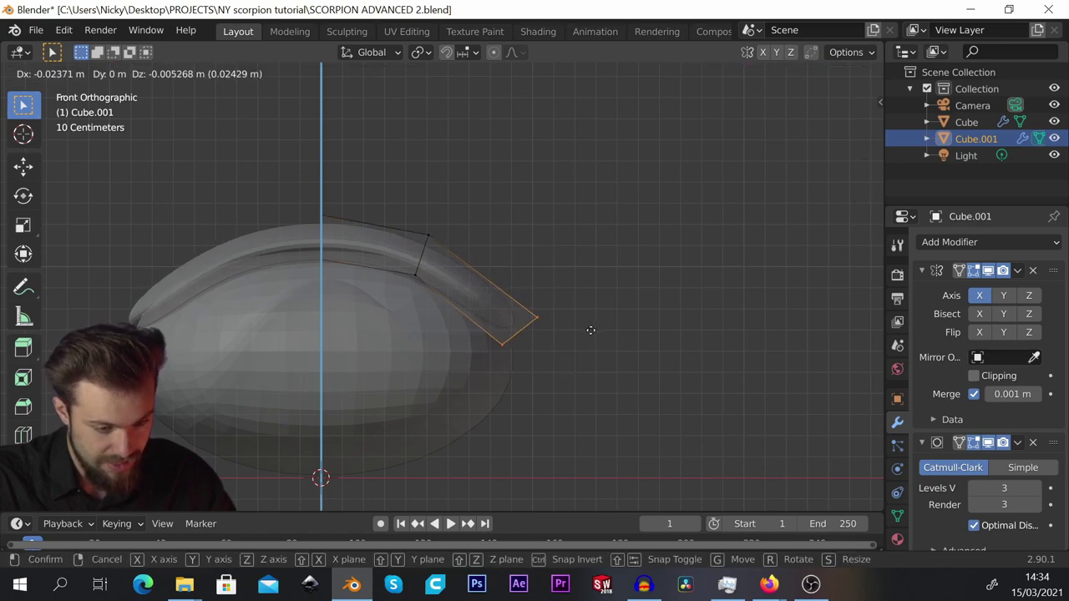
{"action": "left_click", "coordinate": [577, 272]}
Add a loop cut along the plate's outer side and slide it about 0.47 toward the outer edge to sharpen it.
{"action": "middle_click_drag", "start_coordinate": [577, 272], "coordinate": [522, 293]}
{"action": "scroll", "coordinate": [393, 285], "scroll_direction": "up", "scroll_amount": 2}
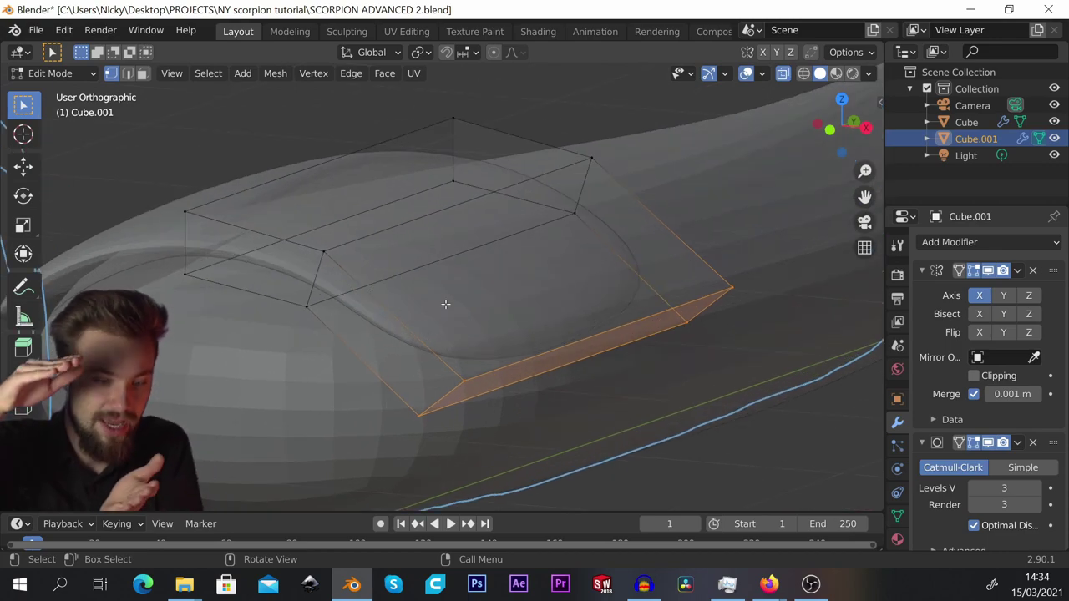
{"action": "key", "text": "ctrl+r"}
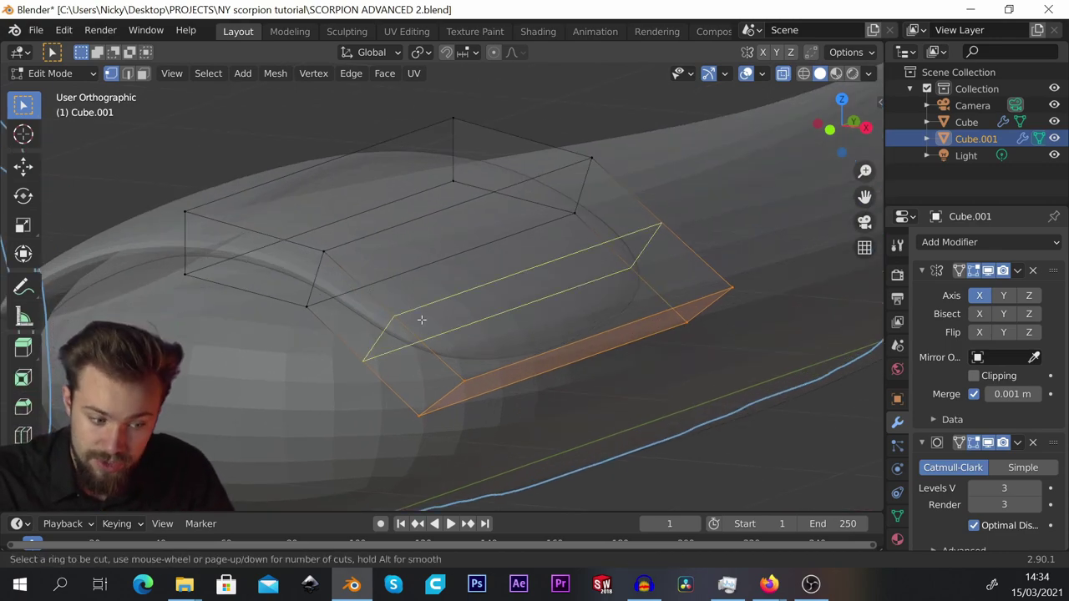
{"action": "left_click", "coordinate": [419, 317]}
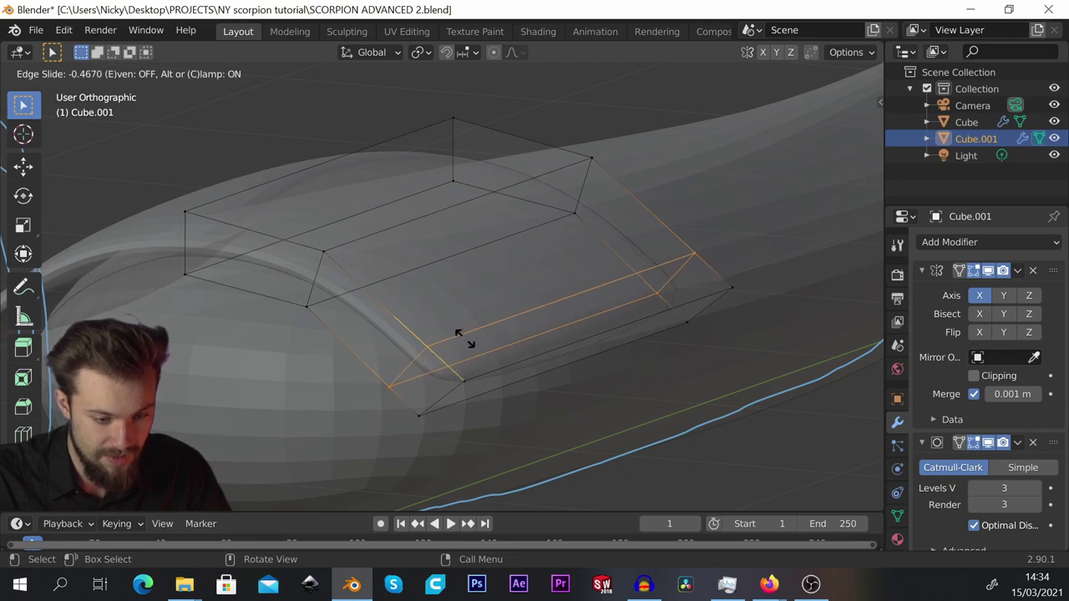
{"action": "left_click", "coordinate": [460, 334]}
{"action": "middle_click_drag", "start_coordinate": [460, 334], "coordinate": [469, 328]}
{"action": "key", "text": "KP_1"}
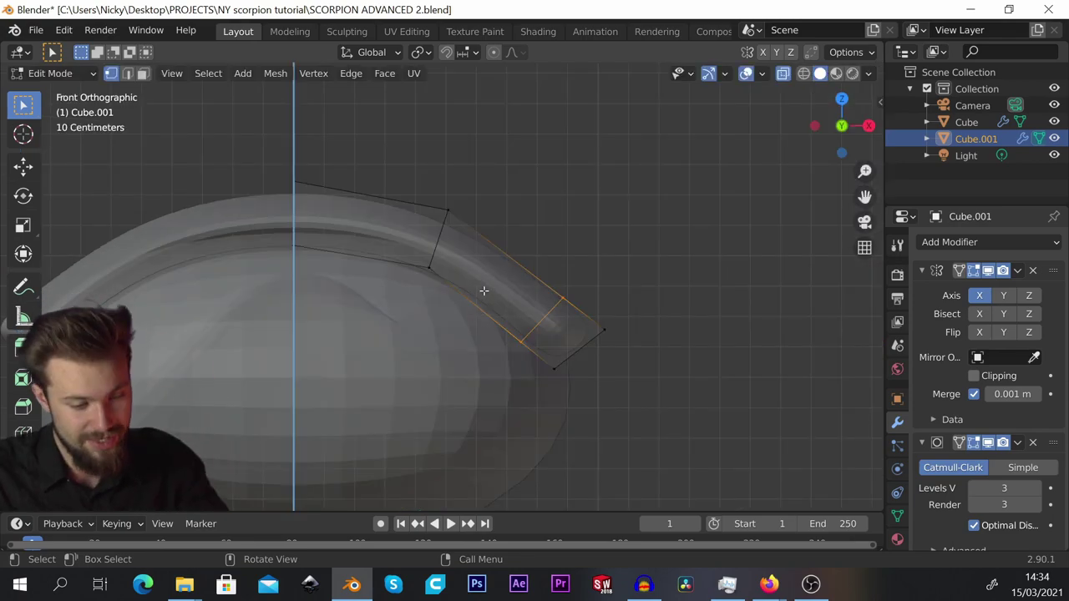
{"action": "middle_click_drag", "start_coordinate": [483, 290], "coordinate": [509, 292]}
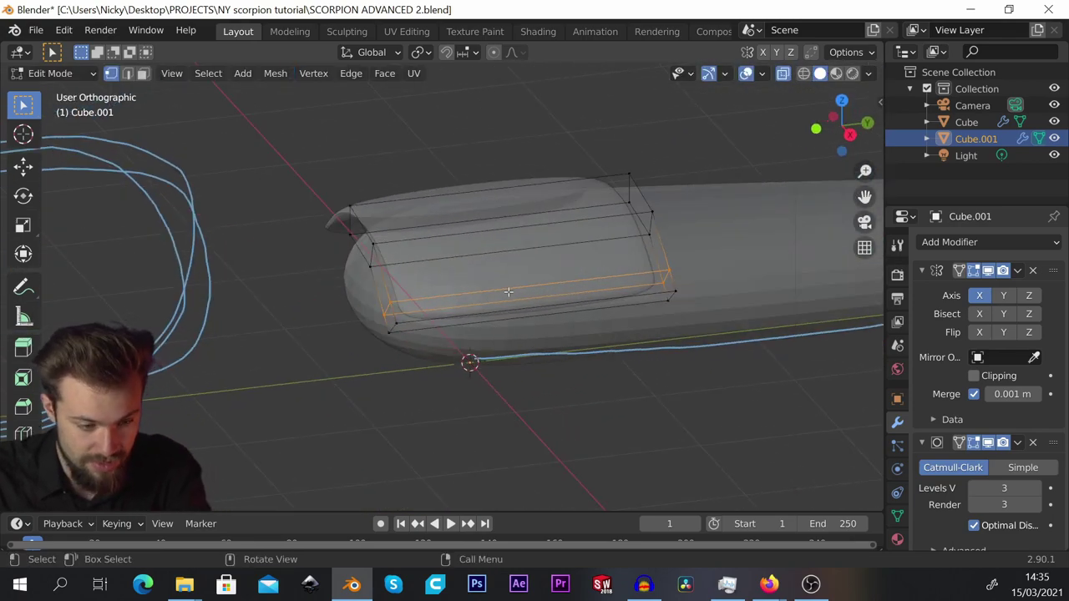
In the right side view, extrude the plate's selected end along Y until it reaches the body's tip.
{"action": "key", "text": "KP_3"}
{"action": "scroll", "coordinate": [480, 257], "scroll_direction": "down", "scroll_amount": 2}
{"action": "middle_click_drag", "start_coordinate": [481, 257], "coordinate": [448, 253], "text": "shift"}
{"action": "scroll", "coordinate": [477, 255], "scroll_direction": "up", "scroll_amount": 1}
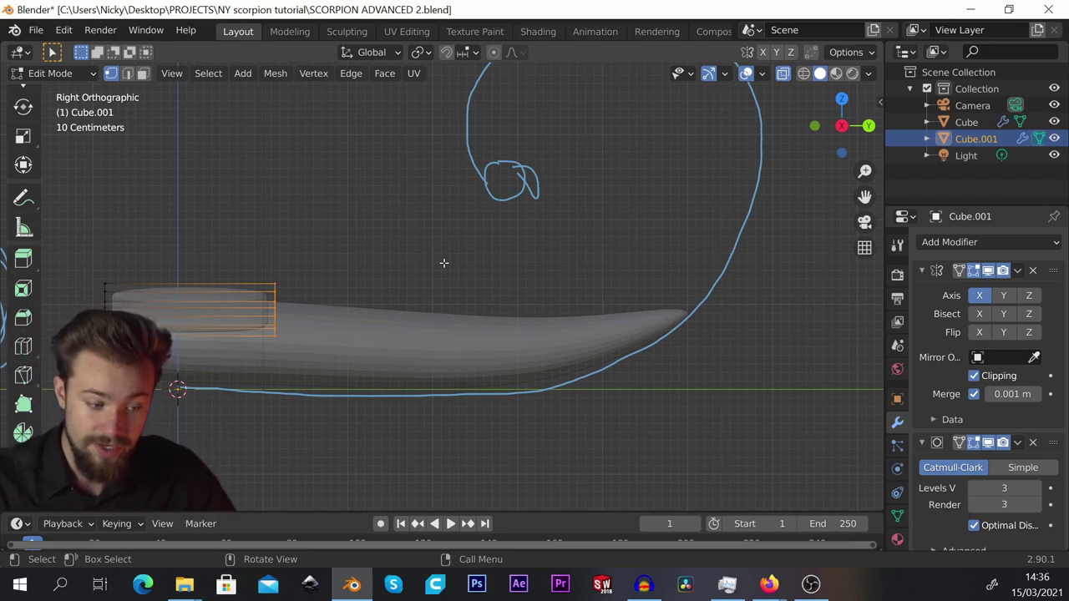
{"action": "key", "text": "e"}
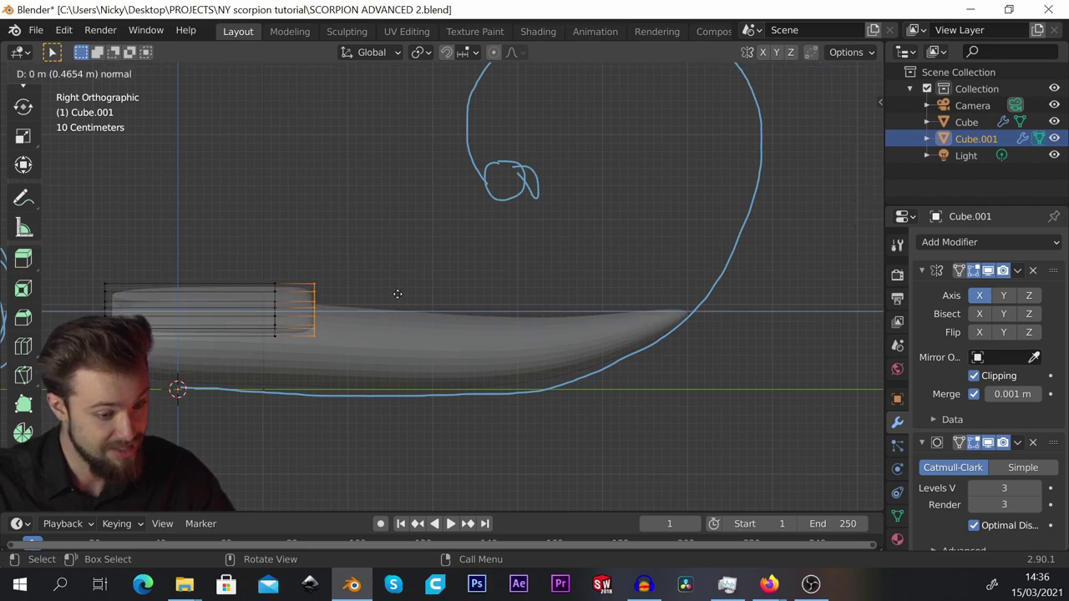
{"action": "right_click", "coordinate": [397, 294]}
{"action": "key", "text": "e"}
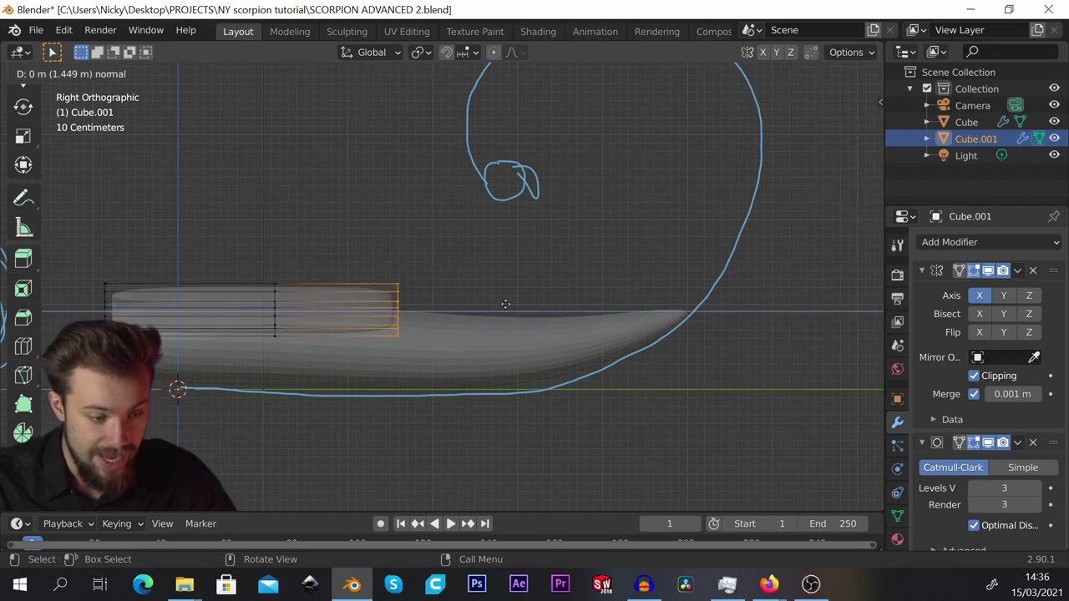
{"action": "left_click", "coordinate": [777, 281]}
{"action": "scroll", "coordinate": [778, 322], "scroll_direction": "up", "scroll_amount": 2}
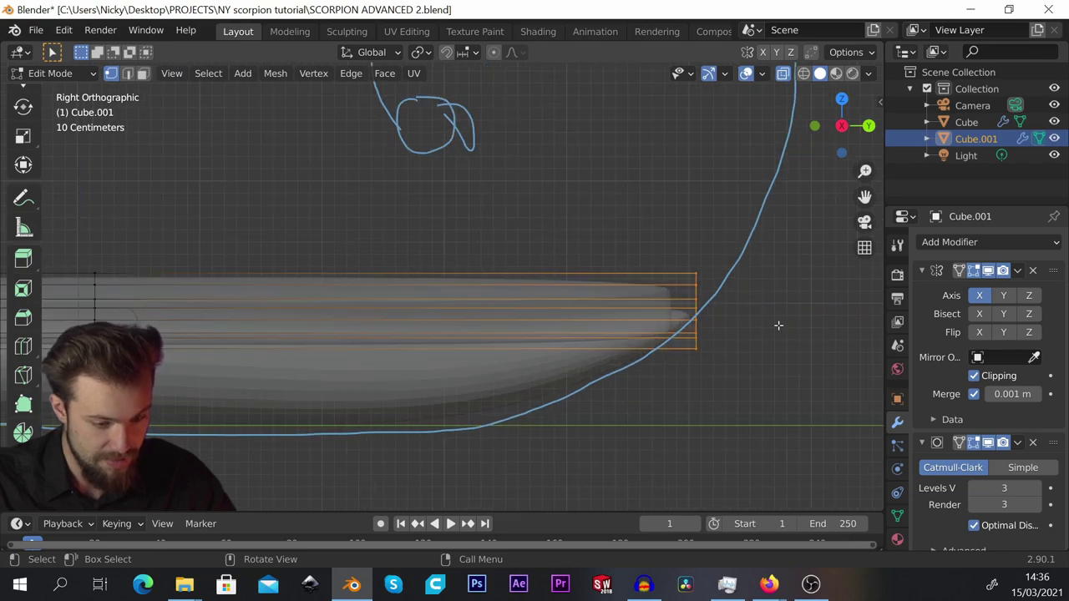
Scale down the extruded end of the plate and move it back slightly so it tapers onto the body's tip.
{"action": "key", "text": "s"}
{"action": "left_click", "coordinate": [718, 314]}
{"action": "key", "text": "g"}
{"action": "left_click", "coordinate": [683, 314]}
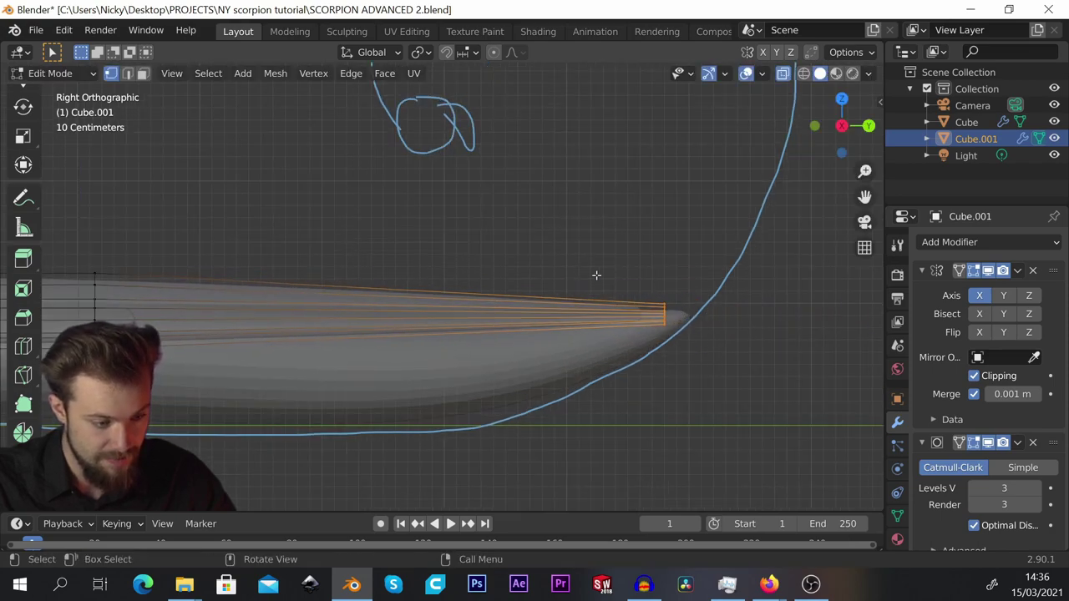
{"action": "scroll", "coordinate": [434, 293], "scroll_direction": "down", "scroll_amount": 1}
{"action": "middle_click_drag", "start_coordinate": [405, 297], "coordinate": [456, 292], "text": "shift"}
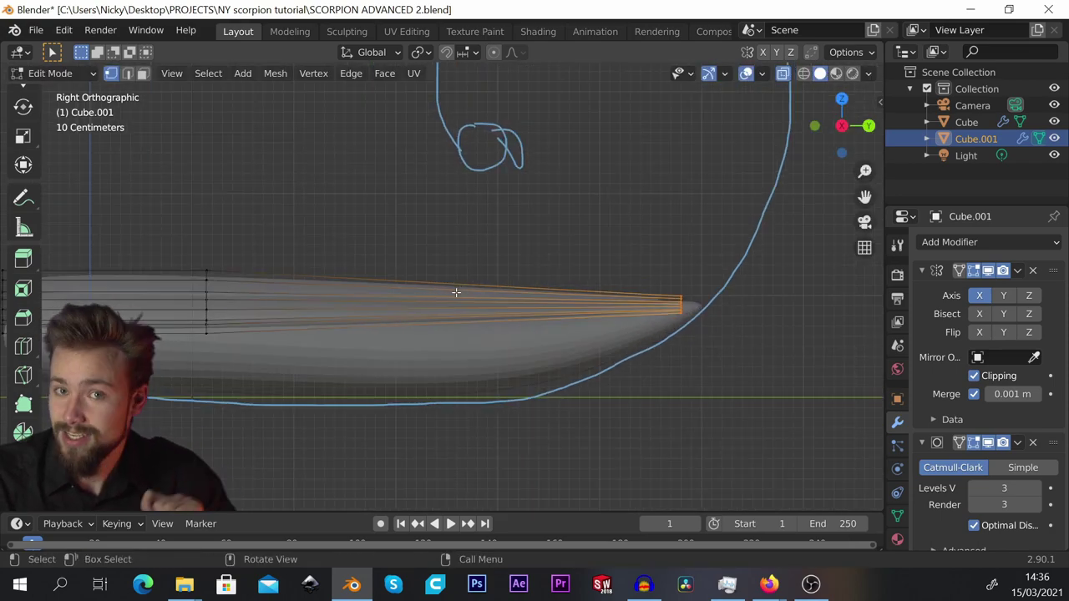
Add six evenly spaced loop cuts across the plate's tapered rear section.
{"action": "key", "text": "ctrl+r"}
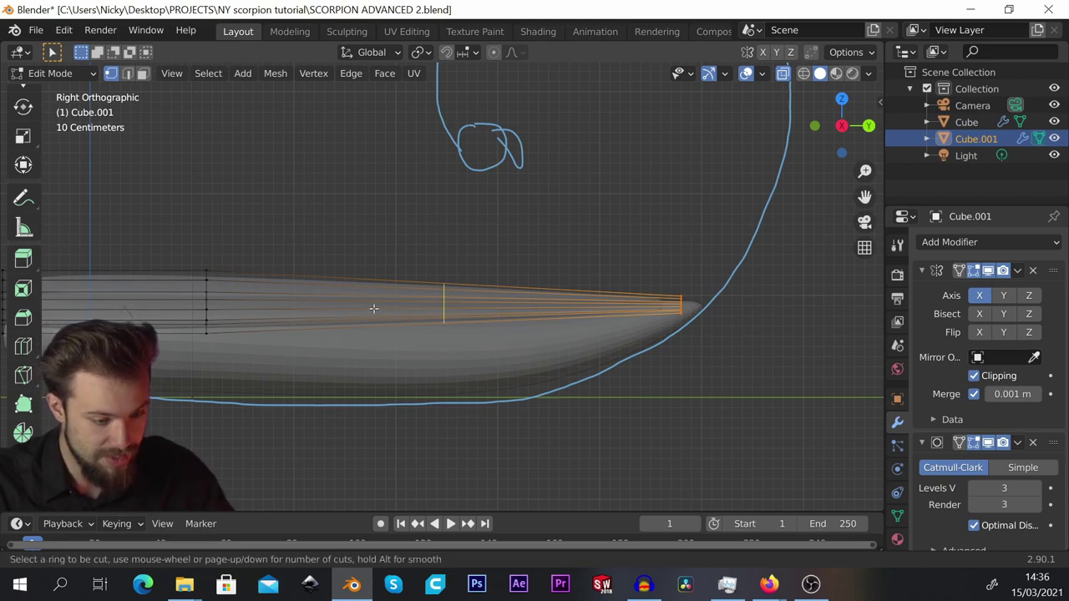
{"action": "scroll", "coordinate": [435, 300], "scroll_direction": "up", "scroll_amount": 1}
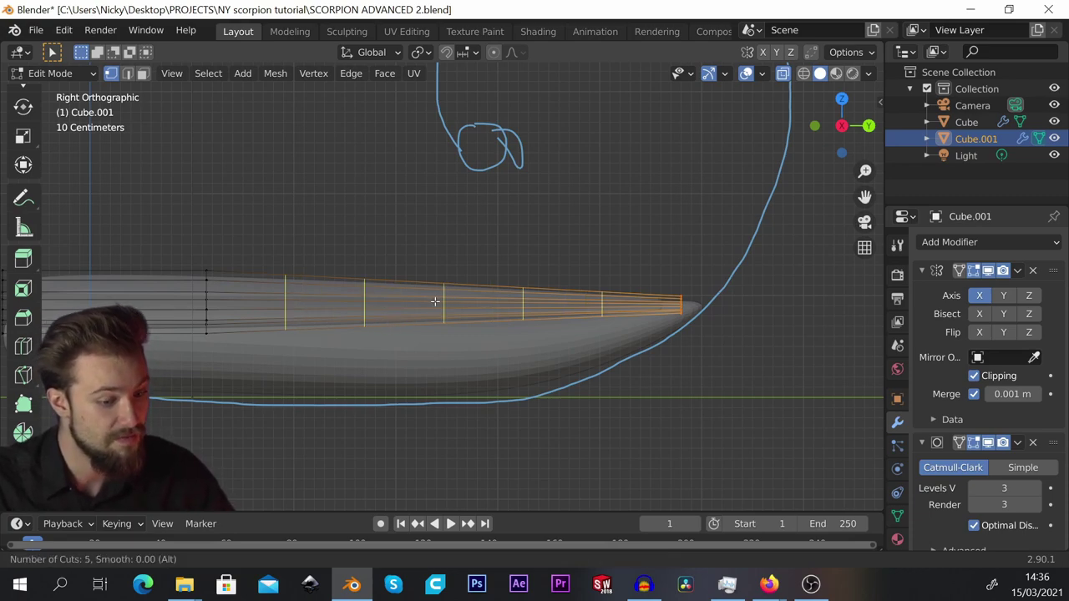
{"action": "left_click", "coordinate": [436, 300]}
{"action": "right_click", "coordinate": [515, 250]}
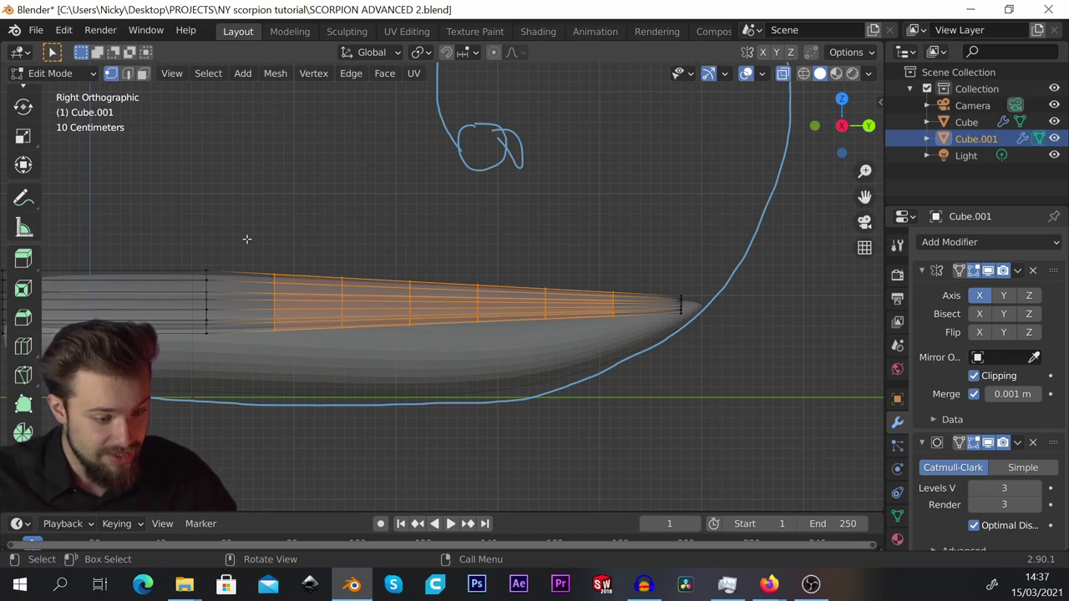
Select the first of the new edge loops and slide it forward, close to the start of the tapered section.
{"action": "left_click_drag", "start_coordinate": [256, 263], "coordinate": [283, 362]}
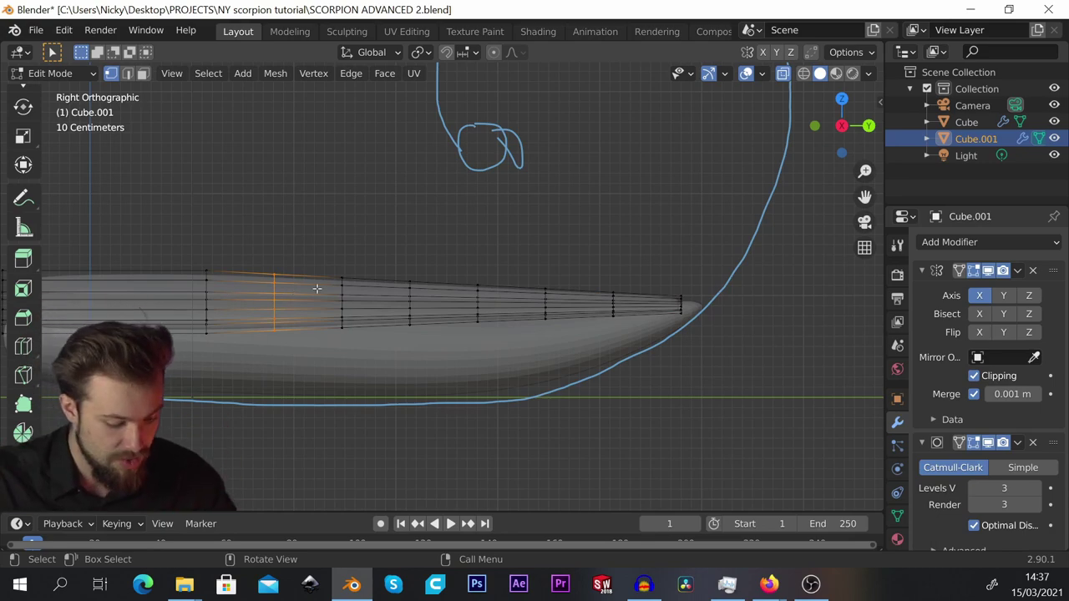
{"action": "middle_click_drag", "start_coordinate": [238, 282], "coordinate": [297, 285], "text": "shift"}
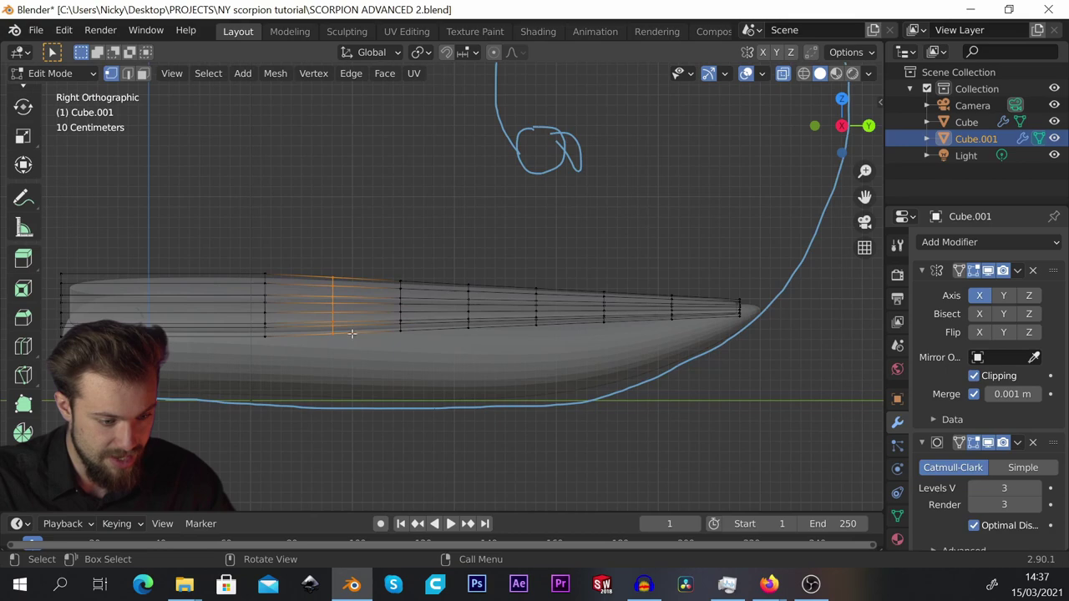
{"action": "scroll", "coordinate": [353, 325], "scroll_direction": "up", "scroll_amount": 2}
{"action": "key", "text": "g"}
{"action": "key", "text": "g"}
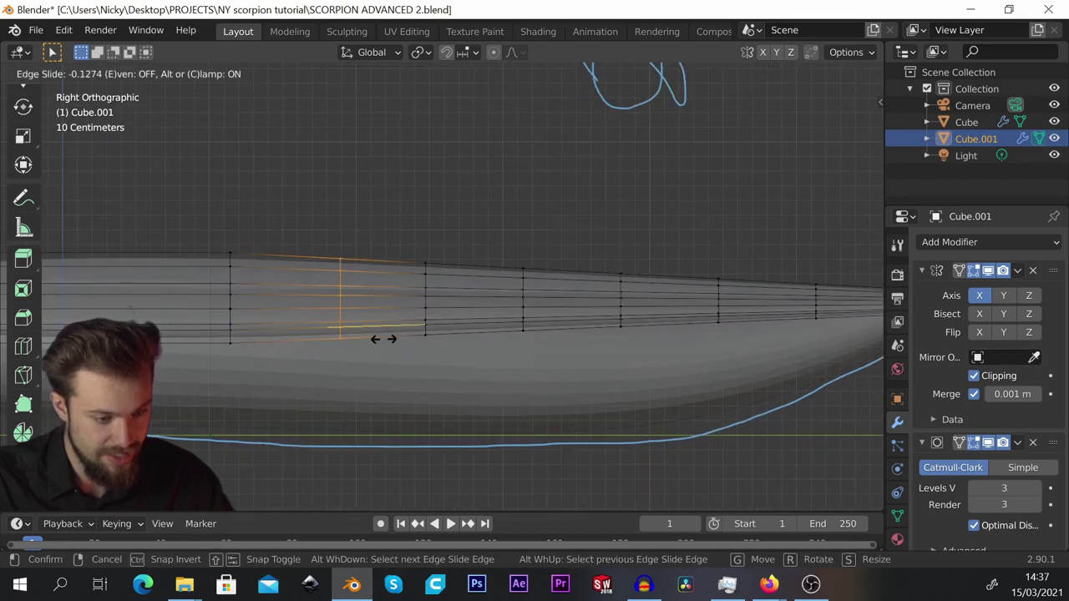
{"action": "left_click", "coordinate": [308, 348]}
{"action": "scroll", "coordinate": [297, 315], "scroll_direction": "down", "scroll_amount": 2}
{"action": "scroll", "coordinate": [324, 298], "scroll_direction": "up", "scroll_amount": 1}
Slide the second and third edge loops forward so the gaps between loops widen gradually toward the tip.
{"action": "left_click_drag", "start_coordinate": [383, 236], "coordinate": [450, 387]}
{"action": "key", "text": "g"}
{"action": "key", "text": "g"}
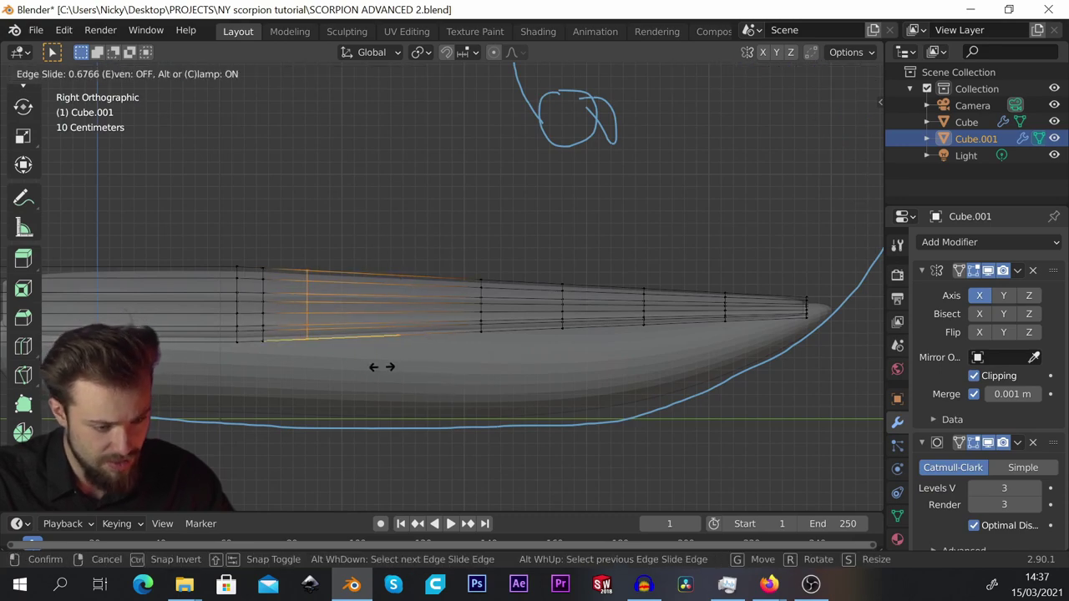
{"action": "left_click", "coordinate": [382, 366]}
{"action": "left_click", "coordinate": [493, 372], "text": "alt"}
{"action": "key", "text": "g"}
{"action": "key", "text": "g"}
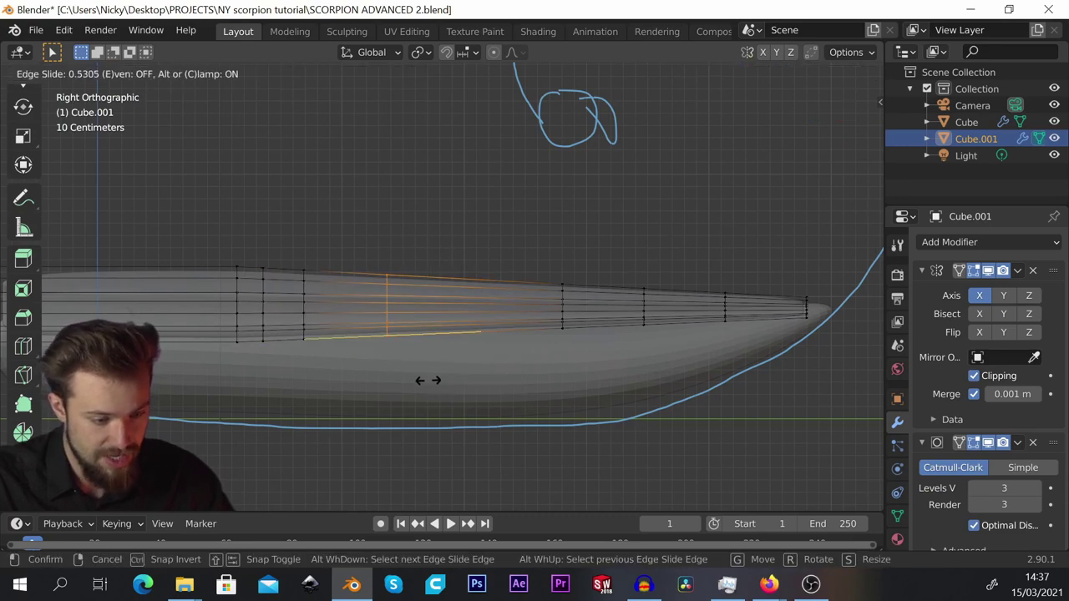
{"action": "left_click", "coordinate": [409, 374]}
Slide the fourth, fifth and sixth edge loops forward so the segments lengthen progressively toward the plate's tip.
{"action": "left_click_drag", "start_coordinate": [506, 252], "coordinate": [612, 376]}
{"action": "key", "text": "g"}
{"action": "key", "text": "g"}
{"action": "left_click", "coordinate": [501, 385]}
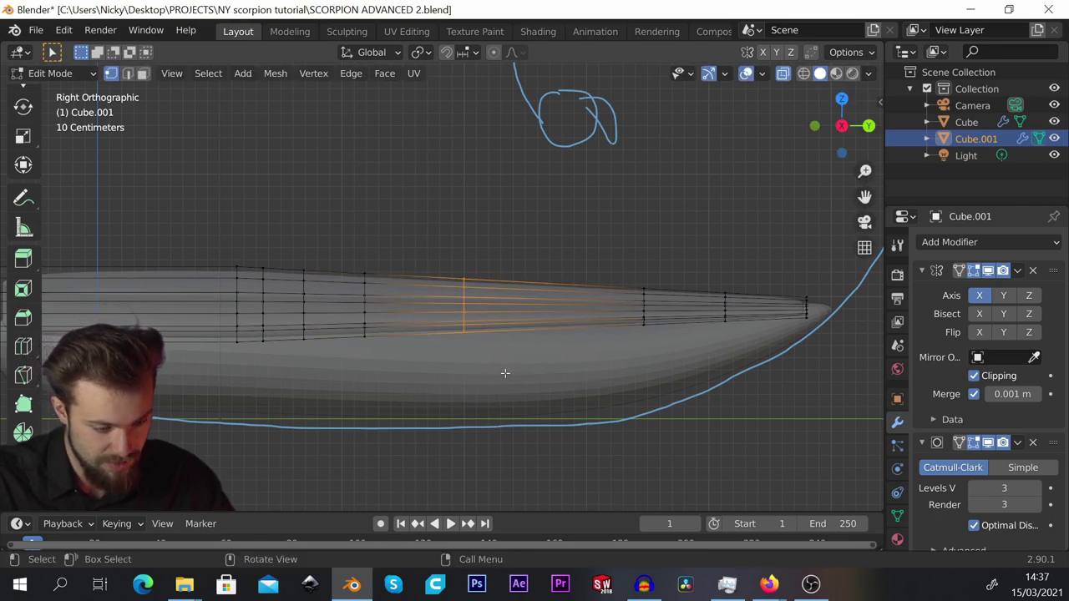
{"action": "left_click_drag", "start_coordinate": [576, 234], "coordinate": [658, 329]}
{"action": "key", "text": "g"}
{"action": "key", "text": "g"}
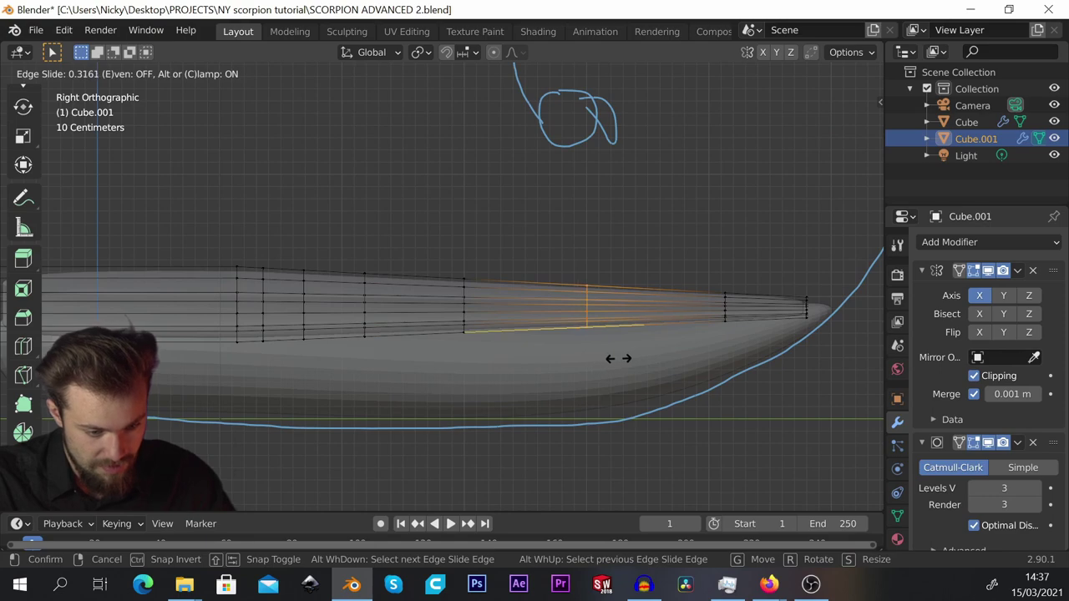
{"action": "left_click", "coordinate": [618, 358]}
{"action": "left_click_drag", "start_coordinate": [704, 248], "coordinate": [679, 327]}
{"action": "key", "text": "g"}
{"action": "key", "text": "g"}
{"action": "left_click", "coordinate": [713, 359]}
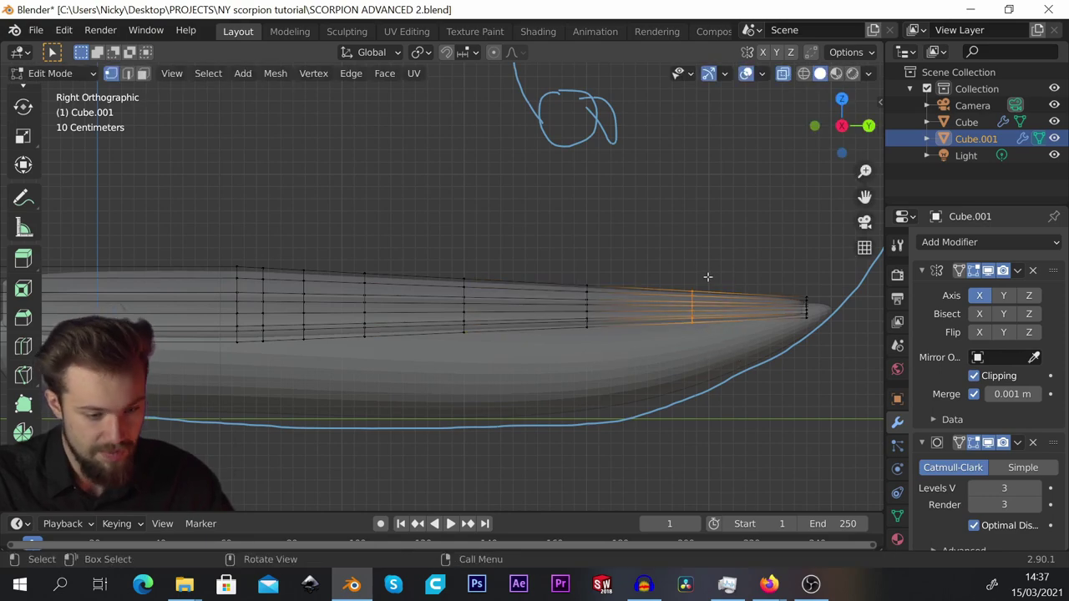
In the top view, move the plate's tip end about 0.4 m inward along X, toward the body's centerline.
{"action": "middle_click_drag", "start_coordinate": [707, 276], "coordinate": [607, 310]}
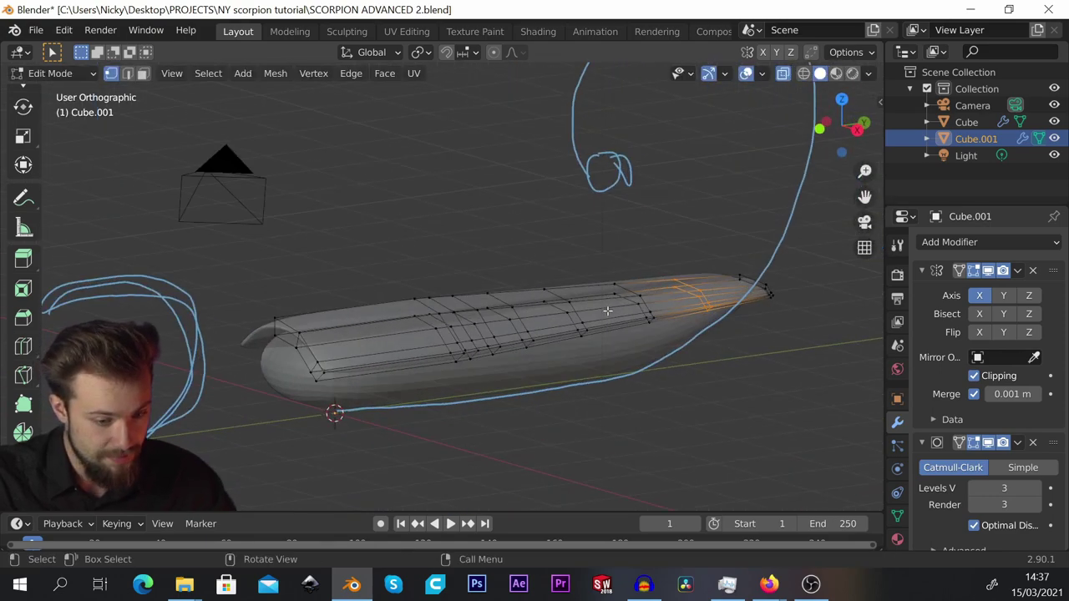
{"action": "key", "text": "KP_7"}
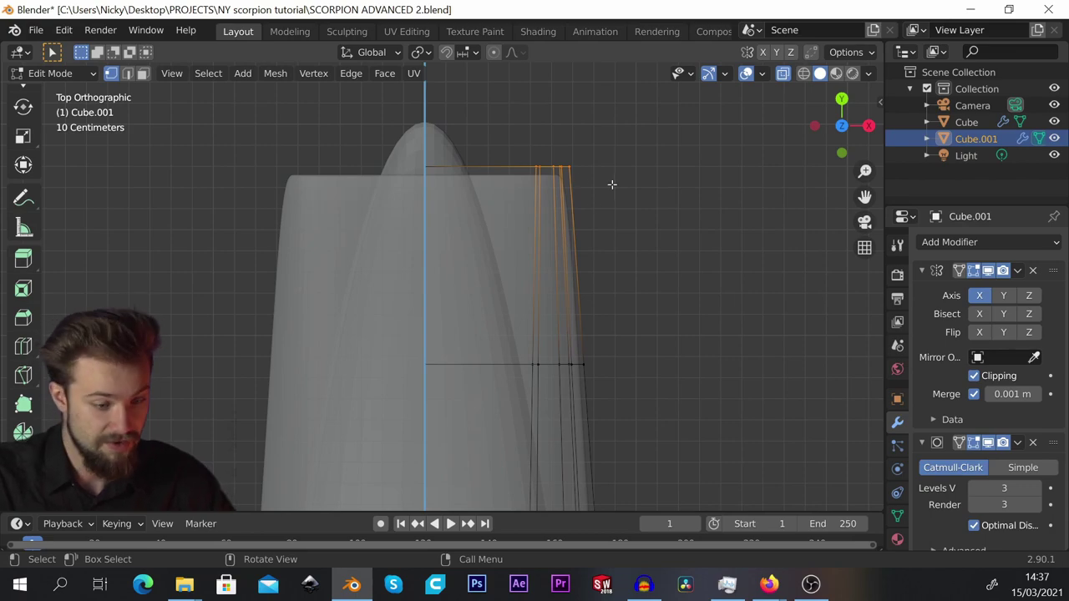
{"action": "key", "text": "g"}
{"action": "key", "text": "x"}
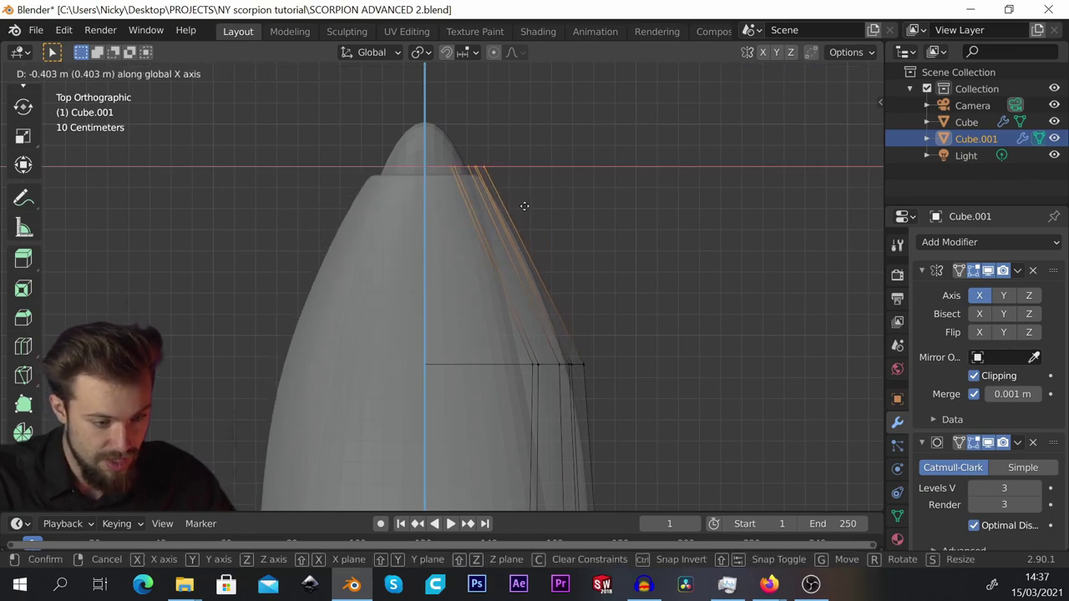
{"action": "left_click", "coordinate": [523, 207]}
Move the next cross loops before the tip inward along X so the plate follows the body's taper.
{"action": "scroll", "coordinate": [523, 207], "scroll_direction": "up", "scroll_amount": 3}
{"action": "left_click_drag", "start_coordinate": [489, 242], "coordinate": [566, 289]}
{"action": "key", "text": "g"}
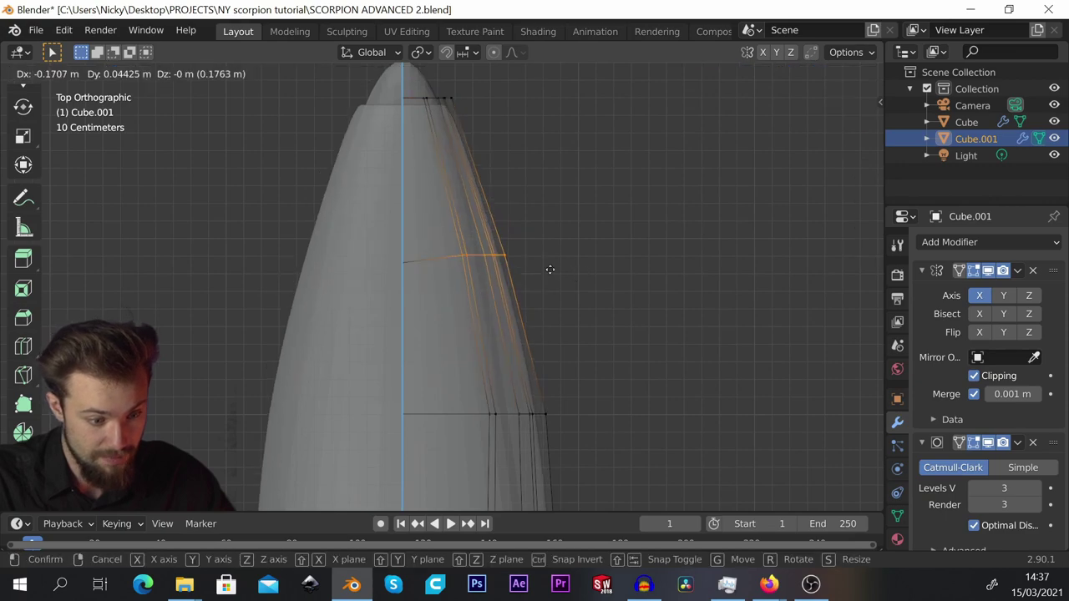
{"action": "key", "text": "x"}
{"action": "left_click", "coordinate": [548, 277]}
{"action": "left_click_drag", "start_coordinate": [420, 308], "coordinate": [527, 351]}
{"action": "key", "text": "g"}
{"action": "key", "text": "x"}
{"action": "left_click", "coordinate": [527, 351]}
Select the cross loops farther forward and shift them so the plate's side outline narrows smoothly.
{"action": "left_click_drag", "start_coordinate": [405, 219], "coordinate": [506, 276]}
{"action": "left_click_drag", "start_coordinate": [398, 329], "coordinate": [518, 357]}
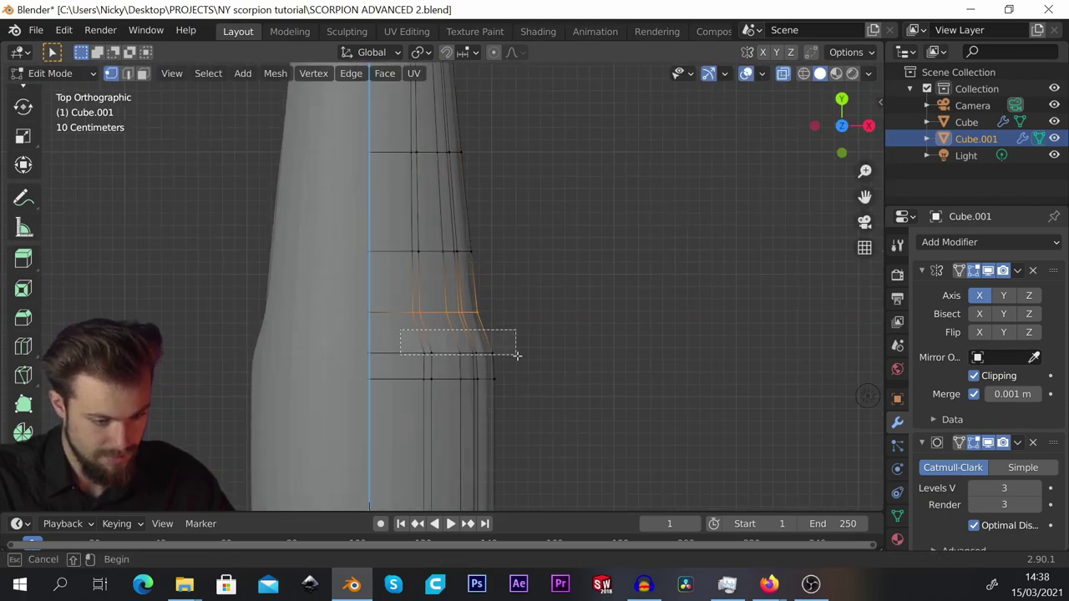
{"action": "scroll", "coordinate": [478, 365], "scroll_direction": "down", "scroll_amount": 5}
{"action": "scroll", "coordinate": [478, 365], "scroll_direction": "up", "scroll_amount": 4}
{"action": "left_click_drag", "start_coordinate": [347, 428], "coordinate": [511, 472]}
{"action": "key", "text": "g"}
{"action": "key", "text": "y"}
{"action": "left_click", "coordinate": [508, 439]}
In the right side view, lower the cross loop just before the plate's tip by about 0.2 m onto the body.
{"action": "key", "text": "KP_3"}
{"action": "left_click_drag", "start_coordinate": [602, 292], "coordinate": [649, 373]}
{"action": "key", "text": "g"}
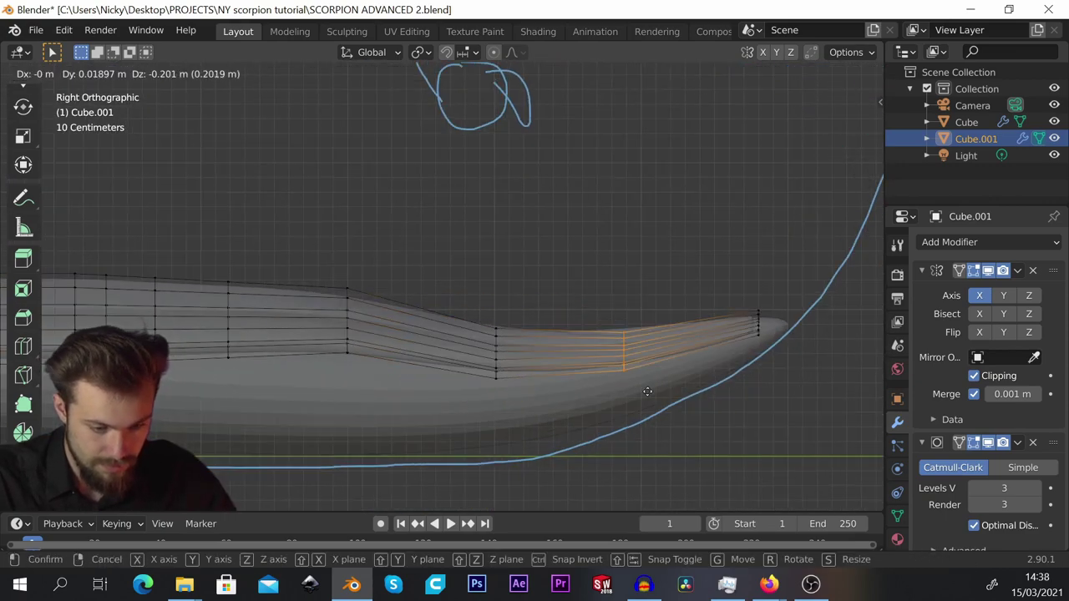
{"action": "left_click", "coordinate": [646, 389]}
{"action": "left_click", "coordinate": [546, 431]}
Select a cross loop of the plate and, in the front view, edge-slide its vertices to fit the body's curve.
{"action": "left_click_drag", "start_coordinate": [381, 287], "coordinate": [411, 411]}
{"action": "key", "text": "KP_1"}
{"action": "scroll", "coordinate": [515, 329], "scroll_direction": "up", "scroll_amount": 2}
{"action": "key", "text": "g"}
{"action": "key", "text": "g"}
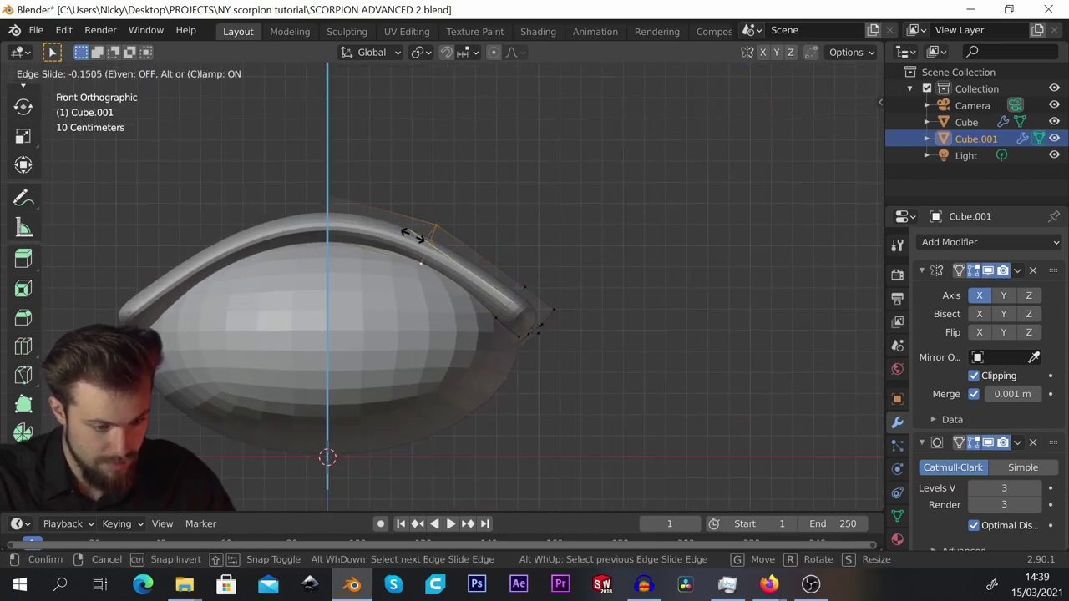
{"action": "left_click", "coordinate": [541, 324]}
Add a loop cut behind the first cross loop of the tapered section and slide it about 0.88 toward that loop.
{"action": "middle_click_drag", "start_coordinate": [541, 325], "coordinate": [277, 278]}
{"action": "scroll", "coordinate": [492, 259], "scroll_direction": "down", "scroll_amount": 4}
{"action": "mouse_move", "coordinate": [466, 268]}
{"action": "middle_mouse_down"}
{"action": "mouse_move", "coordinate": [434, 263]}
{"action": "mouse_move", "coordinate": [456, 270]}
{"action": "middle_mouse_up"}
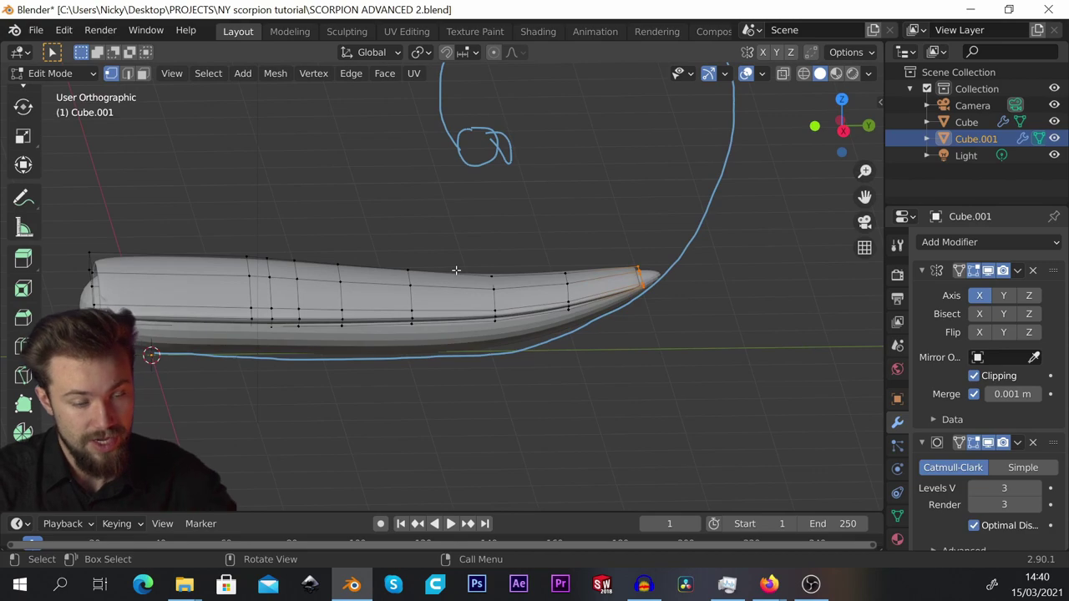
{"action": "middle_click_drag", "start_coordinate": [326, 312], "coordinate": [298, 292]}
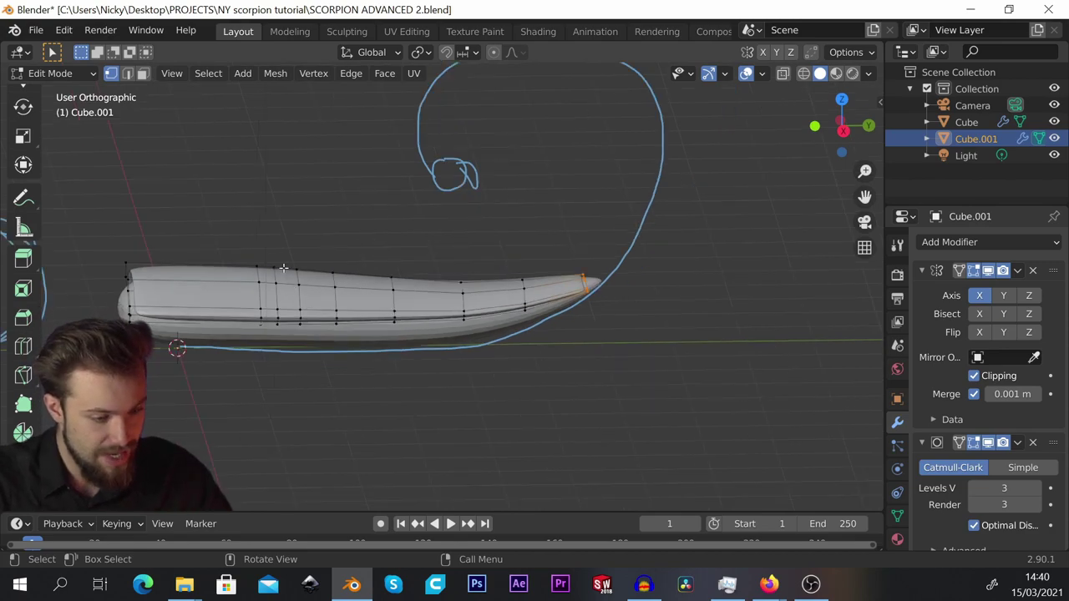
{"action": "scroll", "coordinate": [269, 253], "scroll_direction": "up", "scroll_amount": 5}
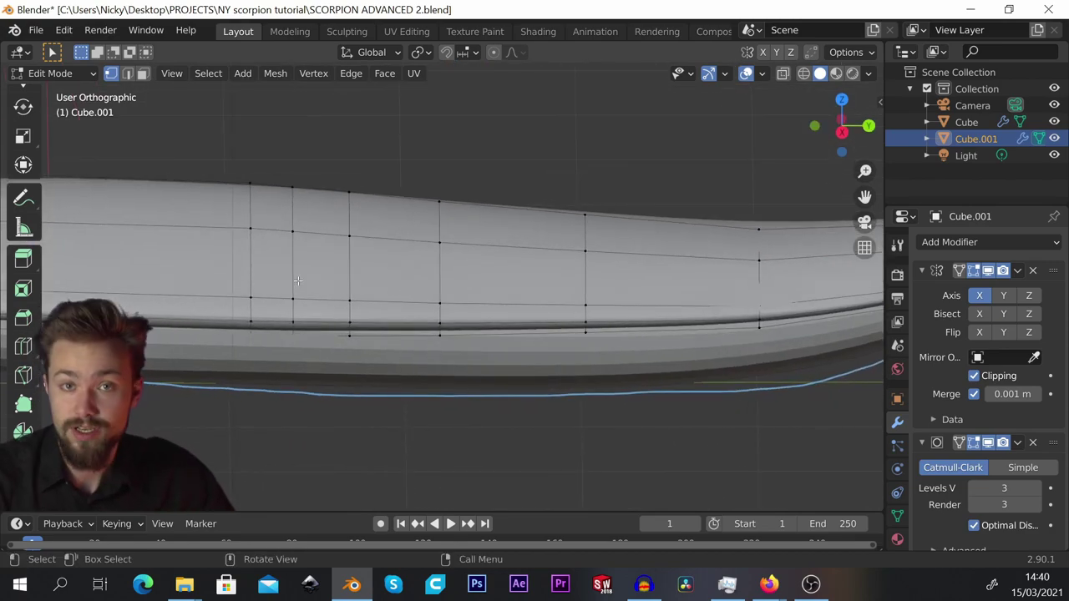
{"action": "scroll", "coordinate": [637, 229], "scroll_direction": "down", "scroll_amount": 3}
{"action": "scroll", "coordinate": [454, 253], "scroll_direction": "up", "scroll_amount": 4}
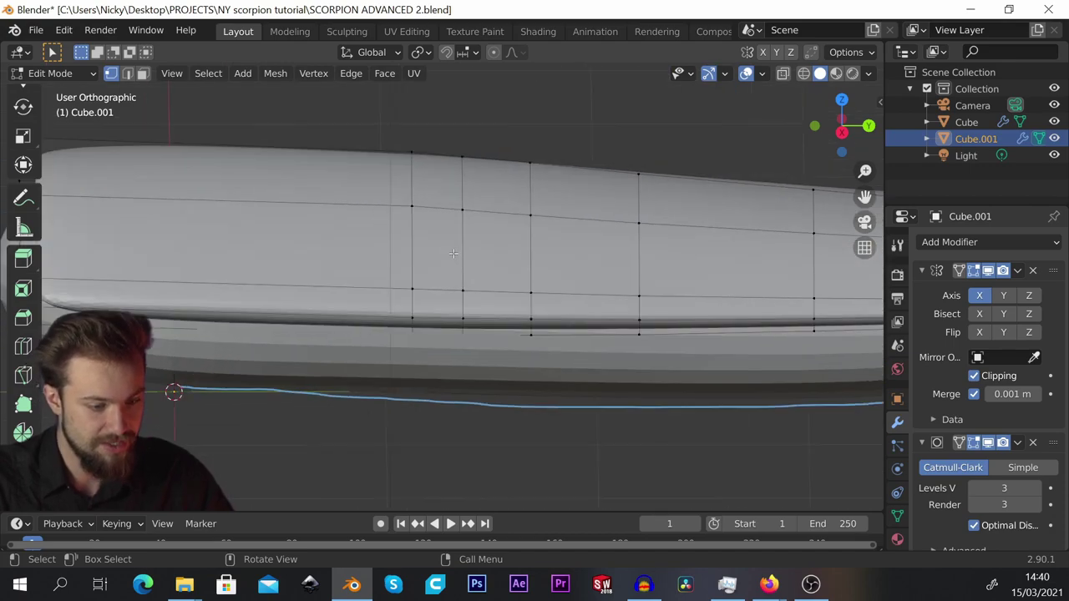
{"action": "key", "text": "ctrl+r"}
{"action": "left_click", "coordinate": [418, 227]}
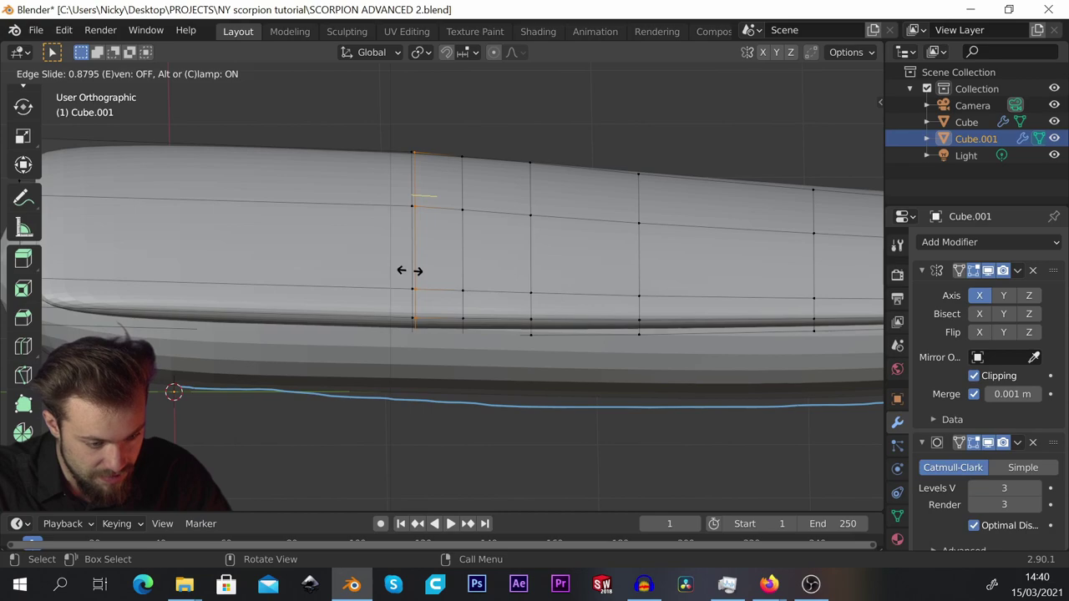
{"action": "left_click", "coordinate": [410, 271]}
Select the first cross loop and scale it up to about 1.19 to form a raised segment edge.
{"action": "scroll", "coordinate": [417, 270], "scroll_direction": "up", "scroll_amount": 2}
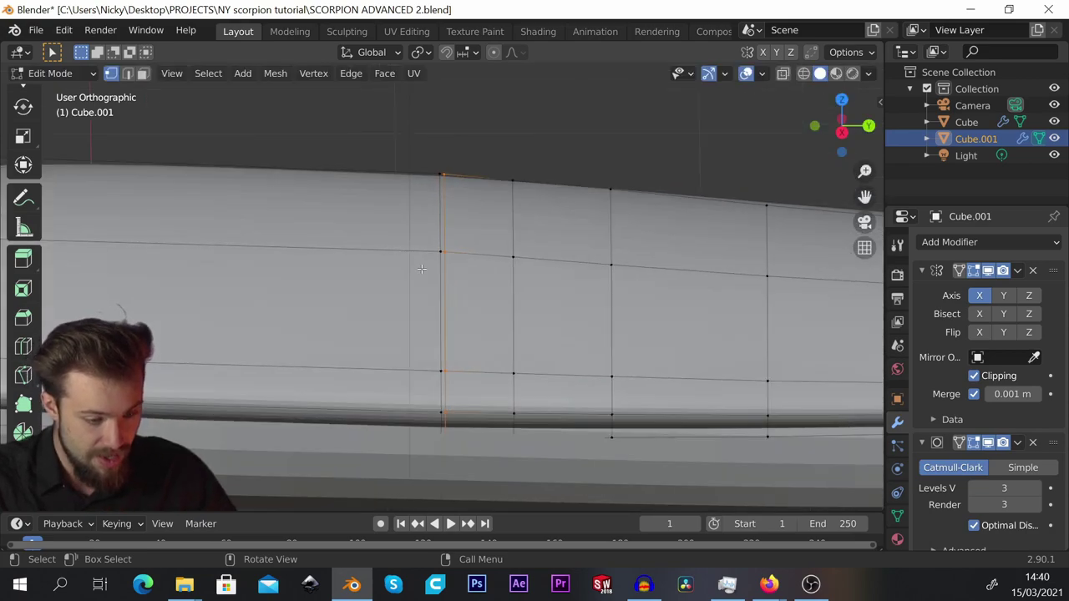
{"action": "left_click", "coordinate": [439, 260], "text": "alt"}
{"action": "scroll", "coordinate": [443, 268], "scroll_direction": "down", "scroll_amount": 2}
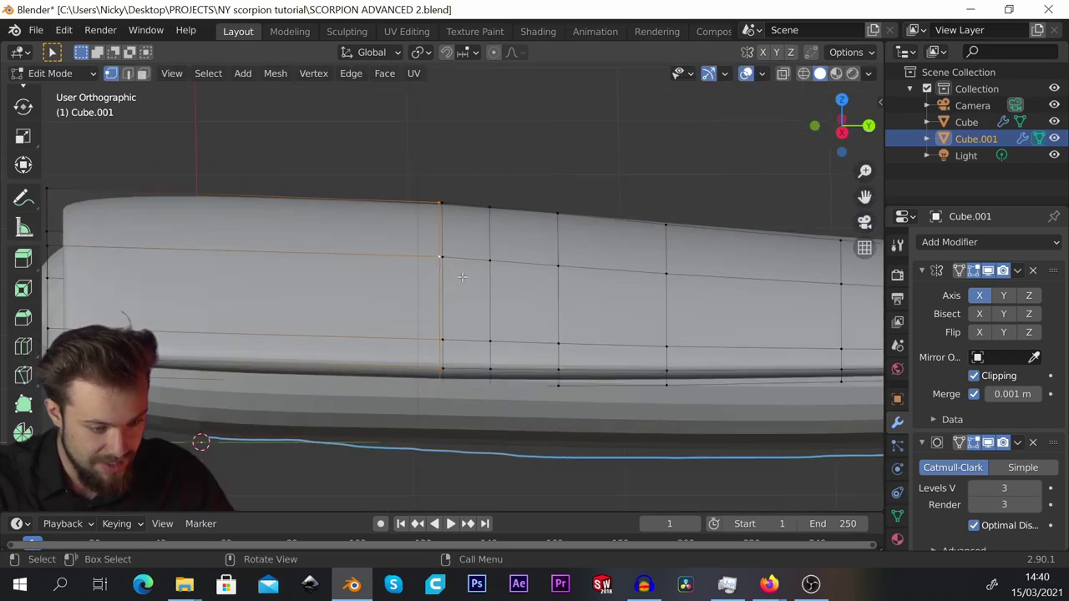
{"action": "key", "text": "s"}
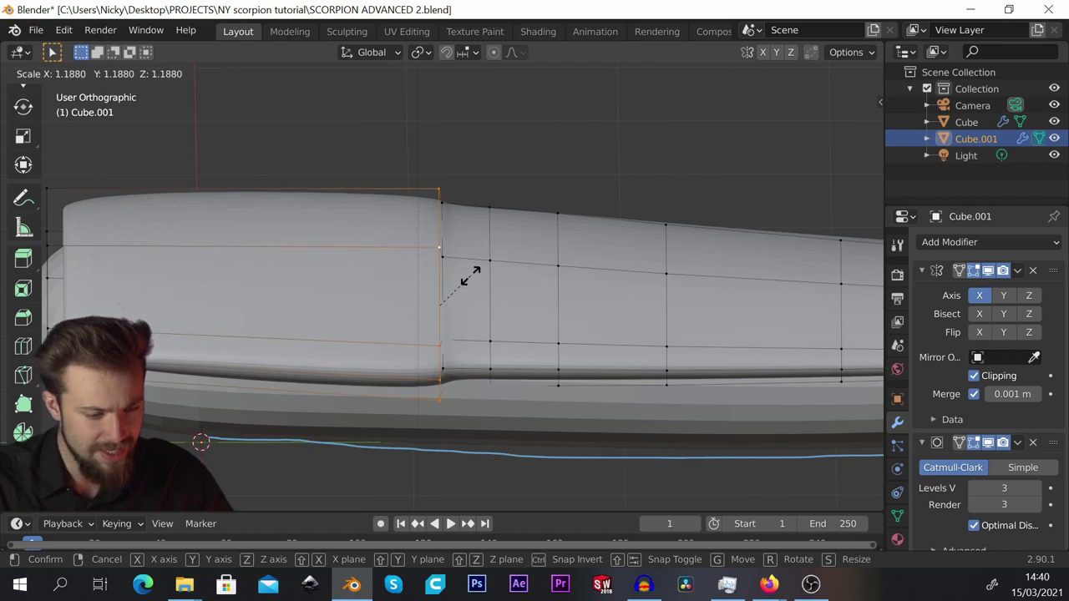
{"action": "left_click", "coordinate": [470, 277]}
Add a supporting loop cut behind the first raised edge and slide it tightly against that edge.
{"action": "scroll", "coordinate": [468, 268], "scroll_direction": "up", "scroll_amount": 1}
{"action": "key", "text": "ctrl+r"}
{"action": "left_click", "coordinate": [473, 258]}
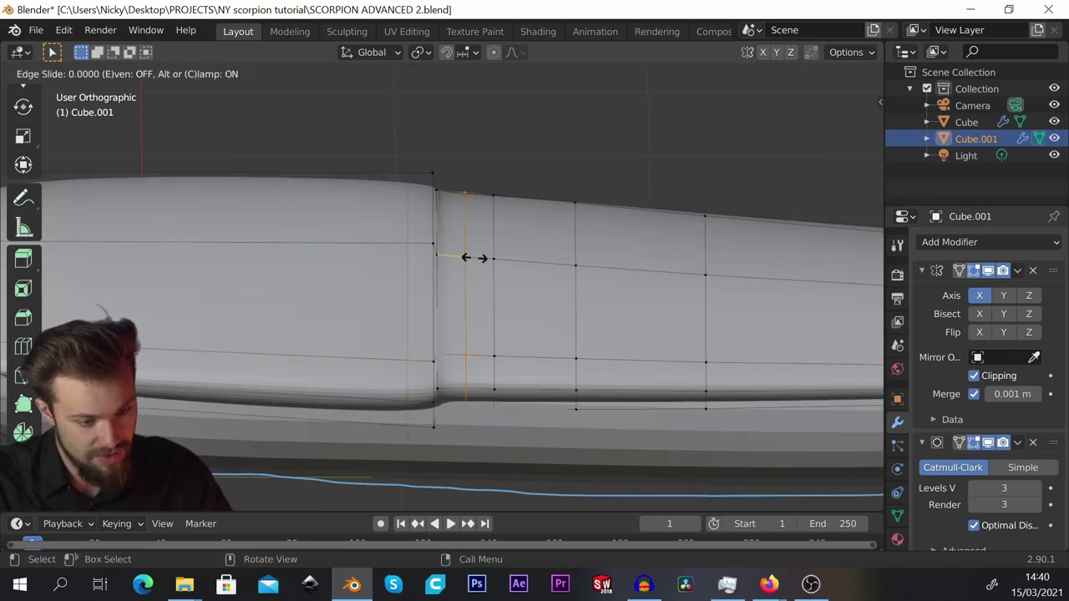
{"action": "left_click", "coordinate": [445, 282]}
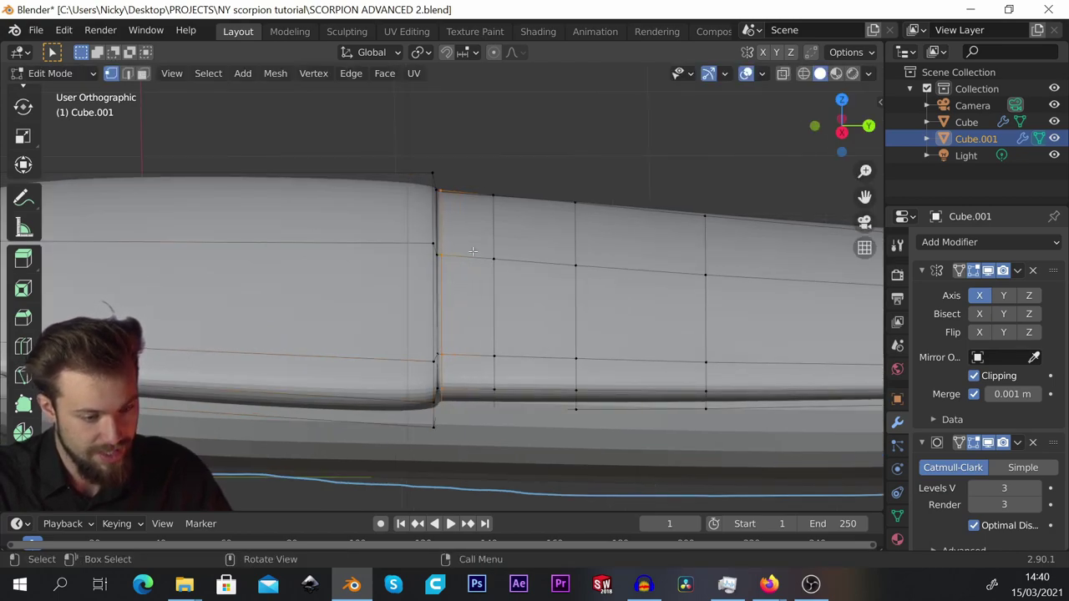
Add a loop cut close behind the second cross loop and scale the cross loop up into a second raised edge.
{"action": "middle_click_drag", "start_coordinate": [445, 282], "coordinate": [463, 242]}
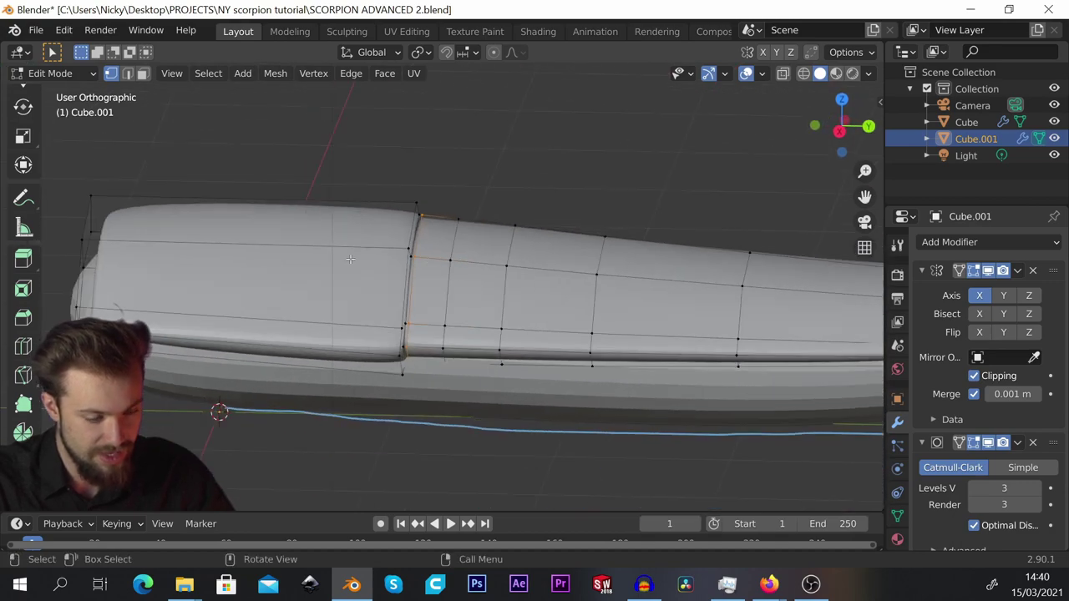
{"action": "scroll", "coordinate": [471, 238], "scroll_direction": "up", "scroll_amount": 2}
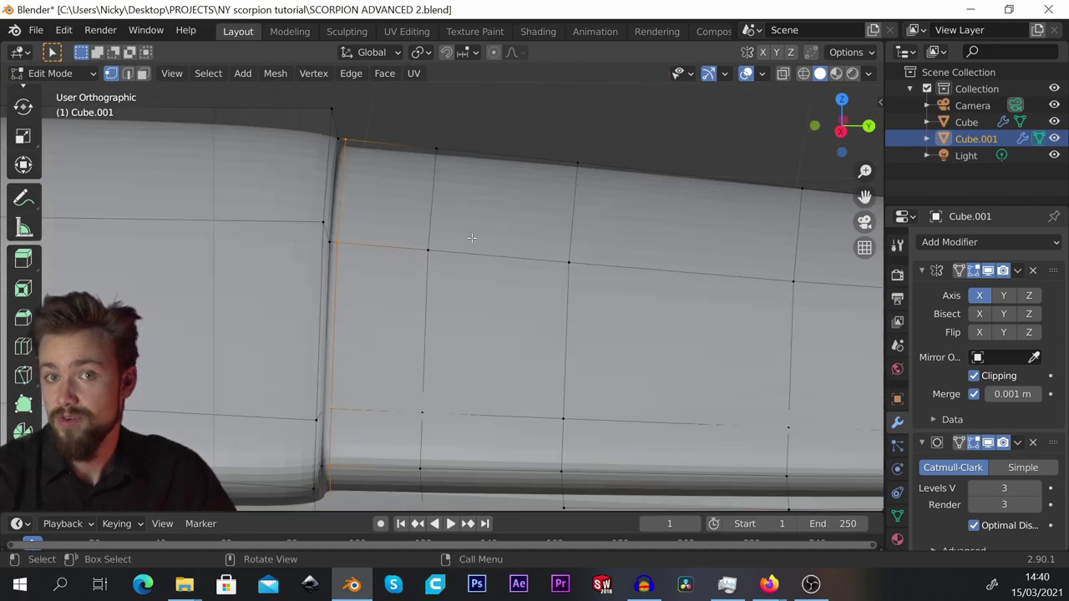
{"action": "key", "text": "ctrl+r"}
{"action": "left_click", "coordinate": [481, 273]}
{"action": "left_click", "coordinate": [424, 273]}
{"action": "left_click", "coordinate": [431, 275], "text": "alt"}
{"action": "key", "text": "s"}
{"action": "left_click", "coordinate": [490, 278]}
Add loop cuts close behind the third and fourth cross loops and scale those cross loops up into raised edges.
{"action": "middle_click_drag", "start_coordinate": [547, 288], "coordinate": [455, 275], "text": "shift"}
{"action": "key", "text": "ctrl+r"}
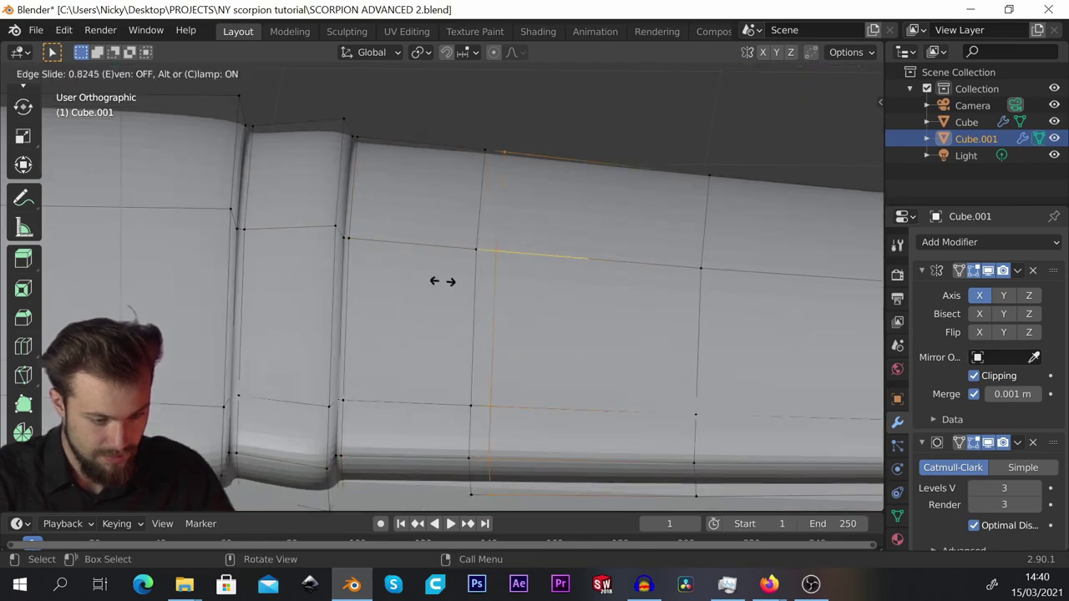
{"action": "middle_click_drag", "start_coordinate": [538, 273], "coordinate": [422, 277], "text": "shift"}
{"action": "key", "text": "ctrl+r"}
{"action": "left_click", "coordinate": [430, 288]}
{"action": "left_click", "coordinate": [539, 296]}
{"action": "key", "text": "s"}
{"action": "left_click", "coordinate": [680, 220]}
Form raised edges at the fifth and sixth cross loops, with supporting loop cuts slid tightly behind them.
{"action": "middle_click_drag", "start_coordinate": [693, 243], "coordinate": [396, 251], "text": "shift"}
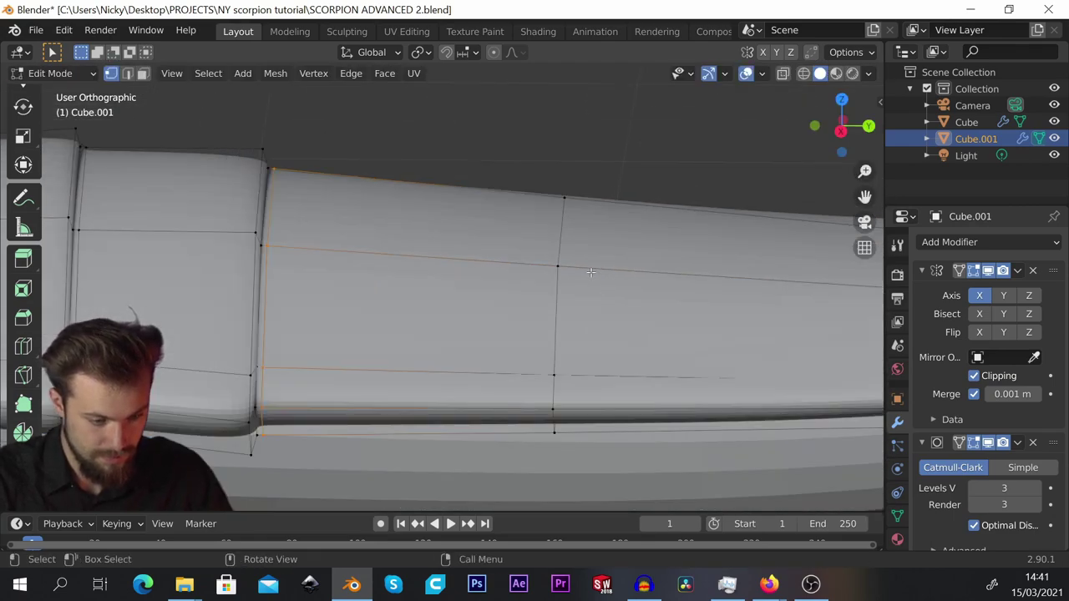
{"action": "key", "text": "ctrl+r"}
{"action": "key", "text": "s"}
{"action": "key", "text": "ctrl+r"}
{"action": "middle_click_drag", "start_coordinate": [752, 267], "coordinate": [311, 296], "text": "shift"}
{"action": "key", "text": "ctrl+r"}
{"action": "key", "text": "s"}
{"action": "key", "text": "ctrl+r"}
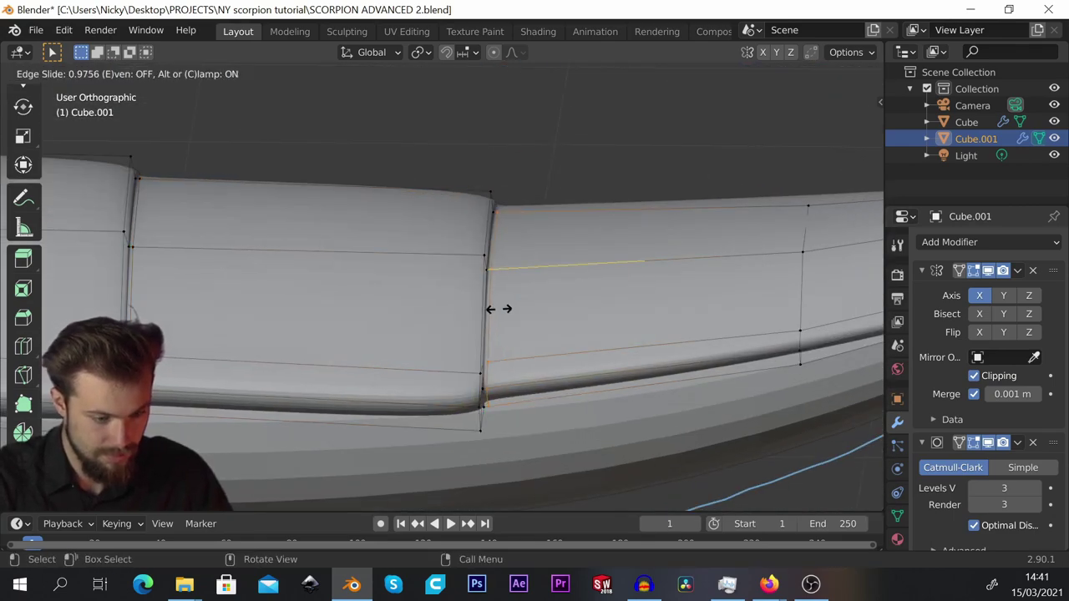
{"action": "left_click", "coordinate": [497, 309]}
Scale up the seventh cross loop into a raised edge and add a supporting loop cut close behind it.
{"action": "middle_click_drag", "start_coordinate": [731, 292], "coordinate": [472, 311], "text": "shift"}
{"action": "key", "text": "s"}
{"action": "left_click", "coordinate": [664, 311]}
{"action": "key", "text": "ctrl+r"}
{"action": "left_click", "coordinate": [708, 310]}
{"action": "left_click", "coordinate": [549, 314]}
Add a loop cut across the last plate segment and slide it to the rear end to sharpen that edge.
{"action": "middle_click_drag", "start_coordinate": [743, 237], "coordinate": [625, 253], "text": "shift"}
{"action": "key", "text": "ctrl+r"}
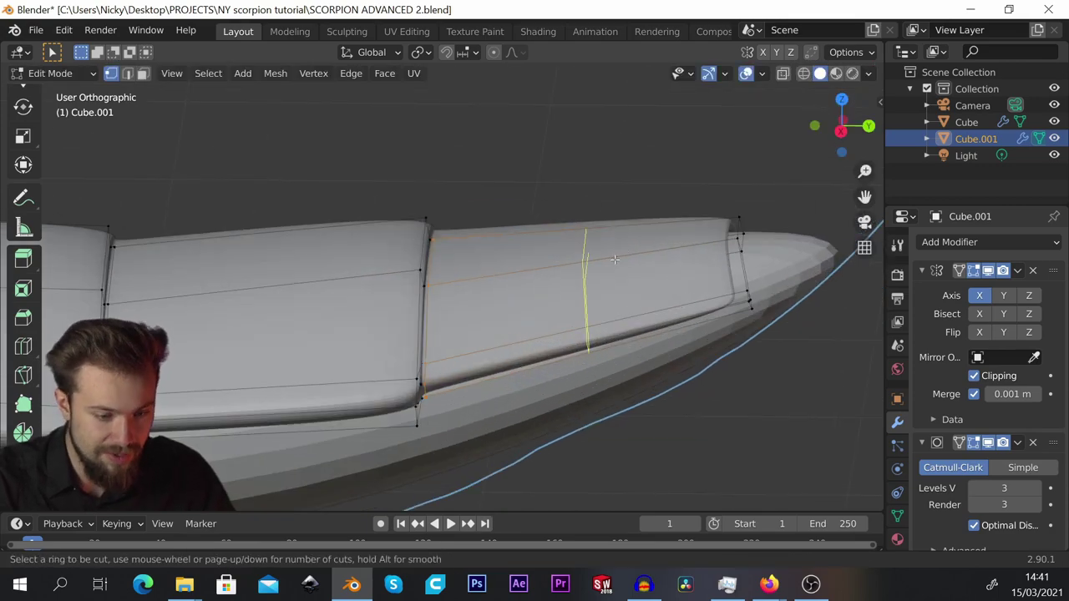
{"action": "left_click", "coordinate": [615, 260]}
{"action": "left_click", "coordinate": [759, 244]}
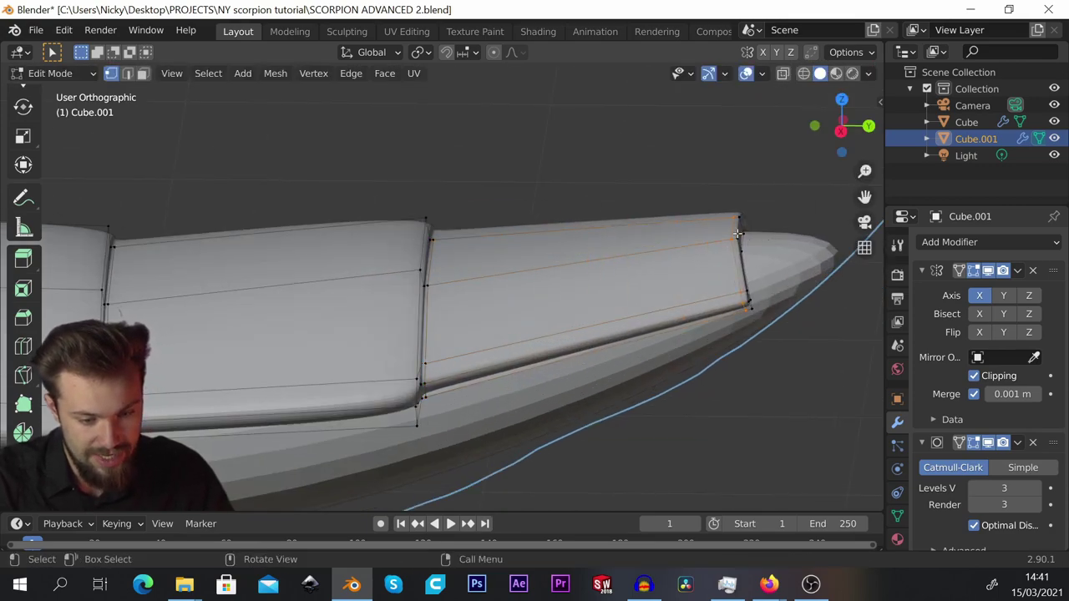
Add a loop cut across the first plate segment and slide it to the front end to sharpen that edge.
{"action": "middle_click_drag", "start_coordinate": [738, 236], "coordinate": [618, 271]}
{"action": "scroll", "coordinate": [618, 272], "scroll_direction": "up", "scroll_amount": 4}
{"action": "scroll", "coordinate": [585, 271], "scroll_direction": "down", "scroll_amount": 4}
{"action": "key", "text": "Tab"}
{"action": "scroll", "coordinate": [534, 265], "scroll_direction": "down", "scroll_amount": 5}
{"action": "middle_click_drag", "start_coordinate": [534, 266], "coordinate": [488, 266]}
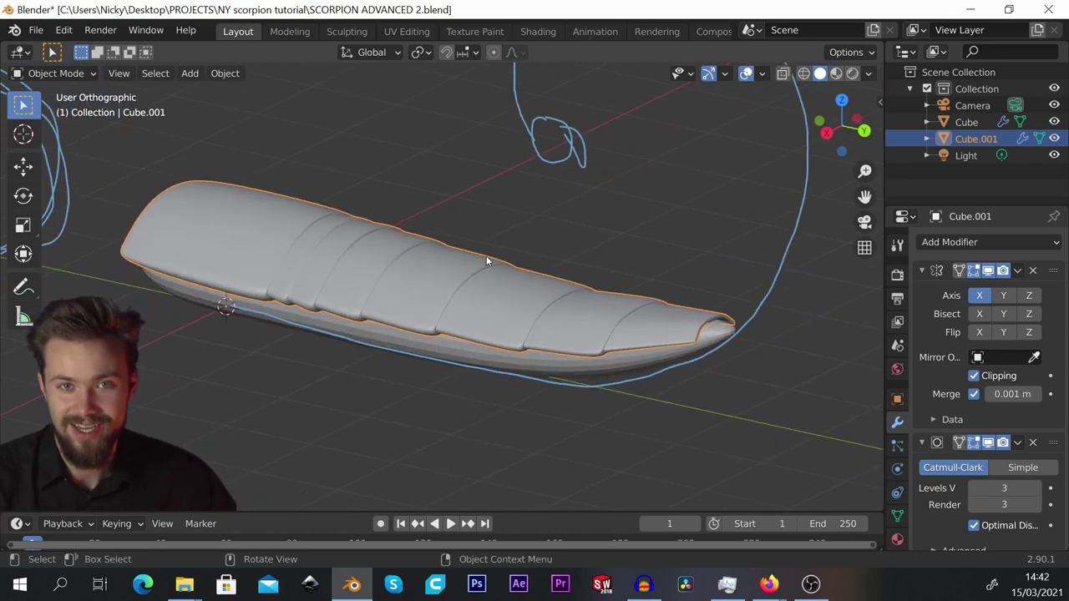
{"action": "middle_click_drag", "start_coordinate": [377, 291], "coordinate": [465, 286]}
{"action": "key", "text": "Tab"}
{"action": "scroll", "coordinate": [258, 251], "scroll_direction": "up", "scroll_amount": 3}
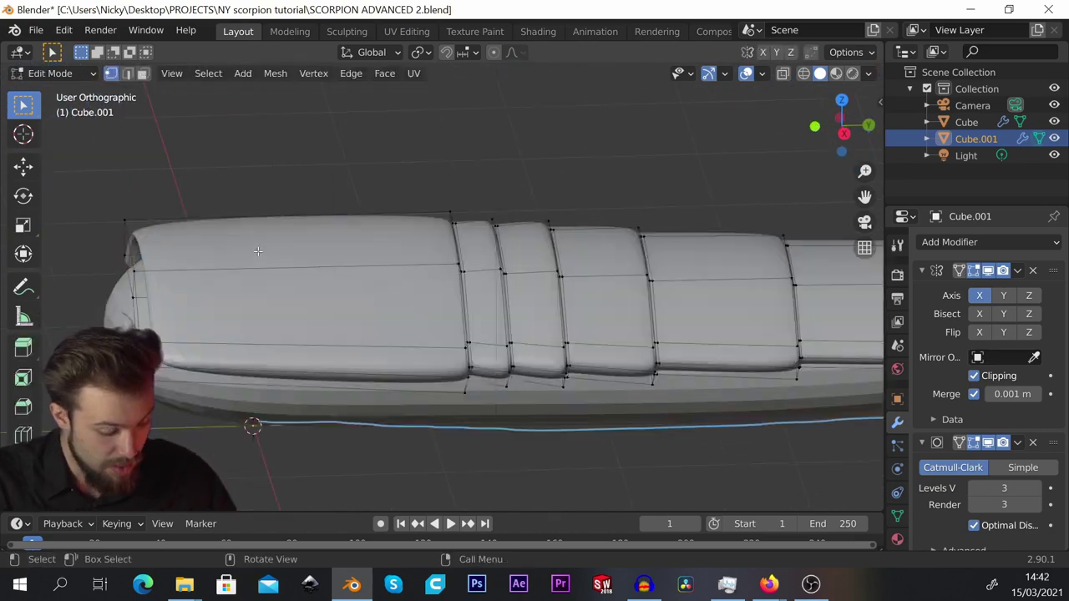
{"action": "key", "text": "ctrl+r"}
{"action": "left_click", "coordinate": [288, 269]}
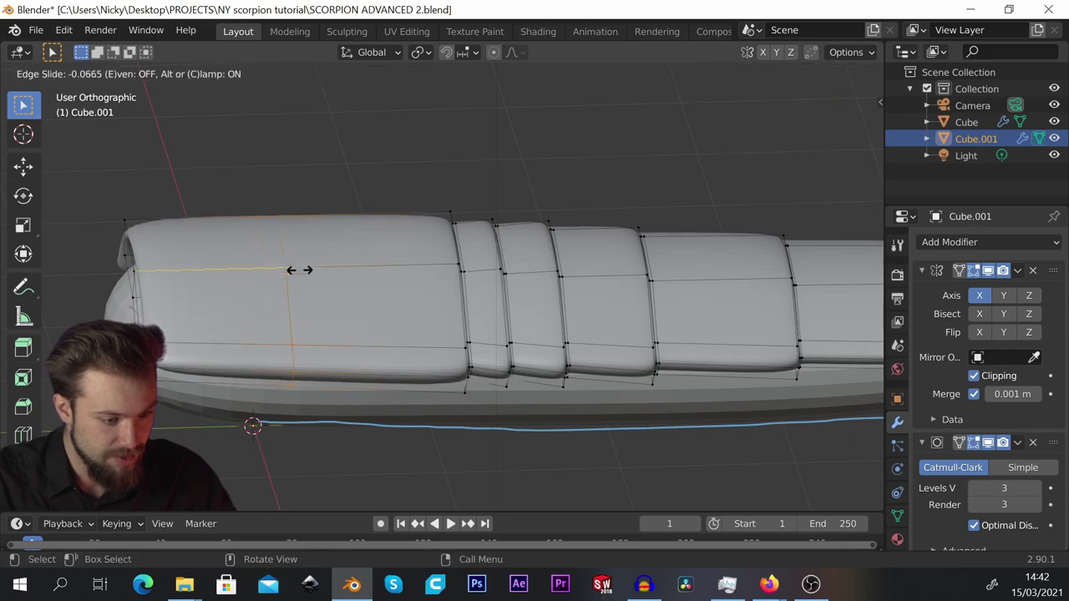
{"action": "left_click", "coordinate": [160, 318]}
Move the centre vertices of the armor plate's front edge rearward along Y to start a curved notch.
{"action": "middle_click_drag", "start_coordinate": [160, 318], "coordinate": [192, 223]}
{"action": "key", "text": "alt+z"}
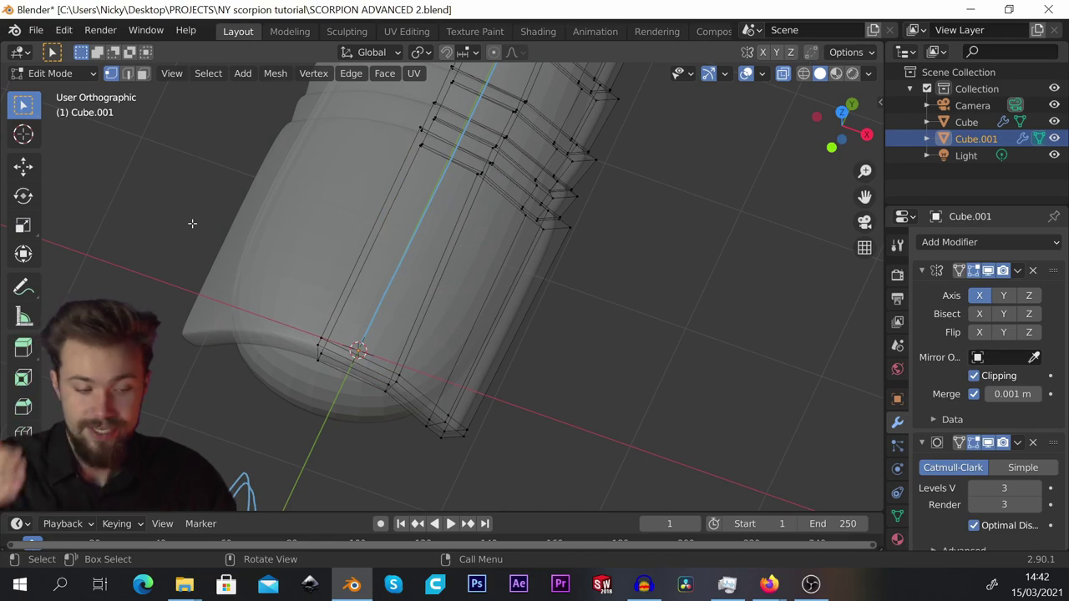
{"action": "scroll", "coordinate": [290, 296], "scroll_direction": "up", "scroll_amount": 2}
{"action": "left_click_drag", "start_coordinate": [319, 335], "coordinate": [357, 418]}
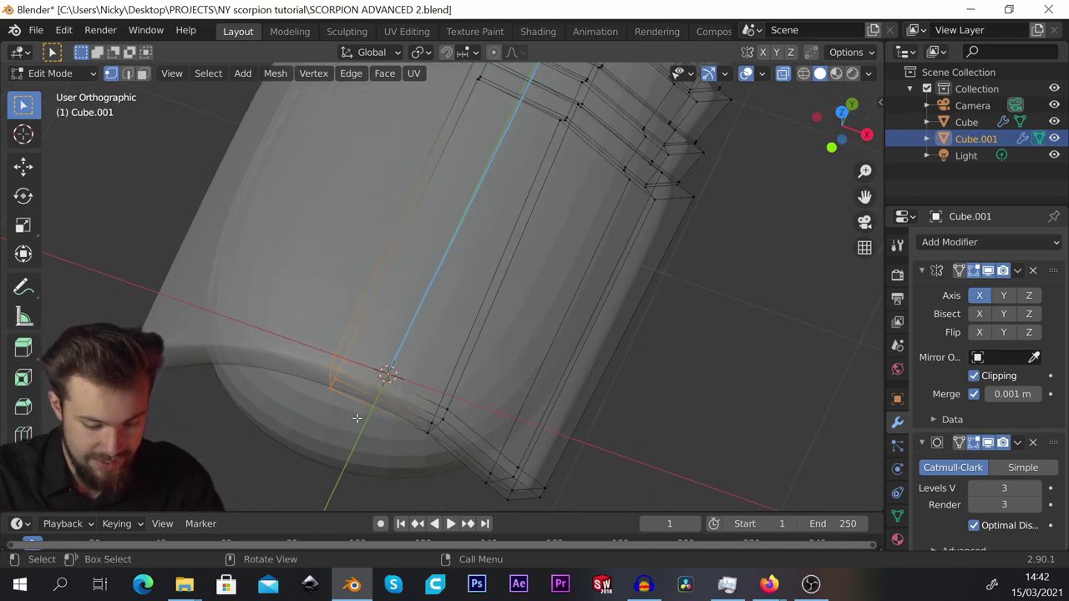
{"action": "key", "text": "KP_7"}
{"action": "key", "text": "g"}
{"action": "key", "text": "y"}
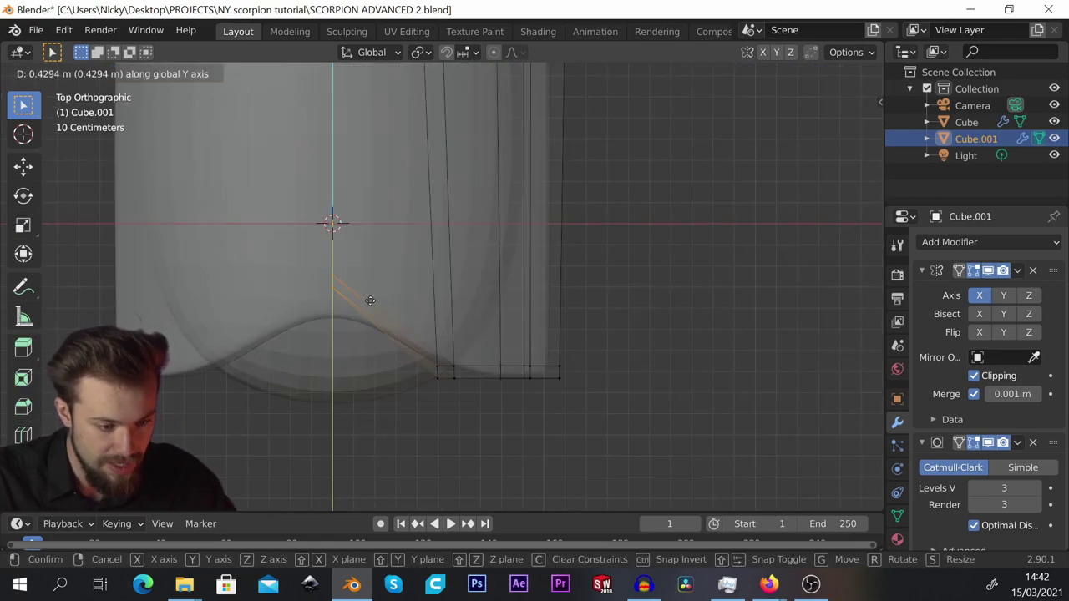
{"action": "left_click", "coordinate": [373, 149]}
Move the neighbouring front-edge vertices rearward along Y to widen the notch and adjust the outer front vertices of the armor plate.
{"action": "left_click_drag", "start_coordinate": [426, 325], "coordinate": [464, 384]}
{"action": "key", "text": "g"}
{"action": "key", "text": "y"}
{"action": "left_click", "coordinate": [477, 309]}
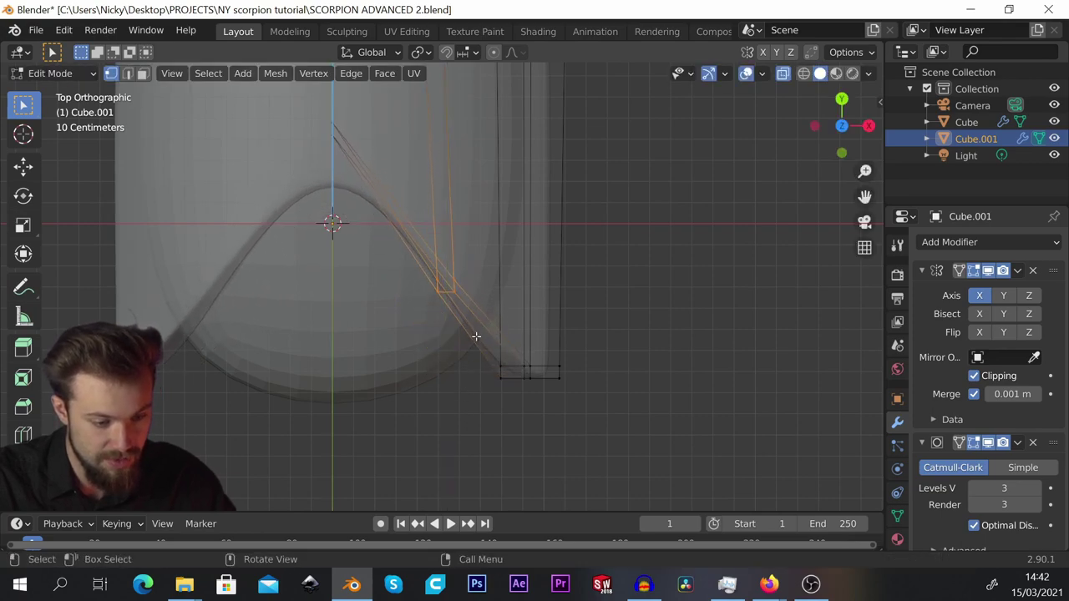
{"action": "middle_click_drag", "start_coordinate": [477, 317], "coordinate": [568, 367]}
{"action": "key", "text": "g"}
{"action": "key", "text": "y"}
{"action": "left_click", "coordinate": [537, 422]}
{"action": "key", "text": "g"}
{"action": "left_click", "coordinate": [695, 370]}
{"action": "middle_click_drag", "start_coordinate": [567, 367], "coordinate": [534, 359]}
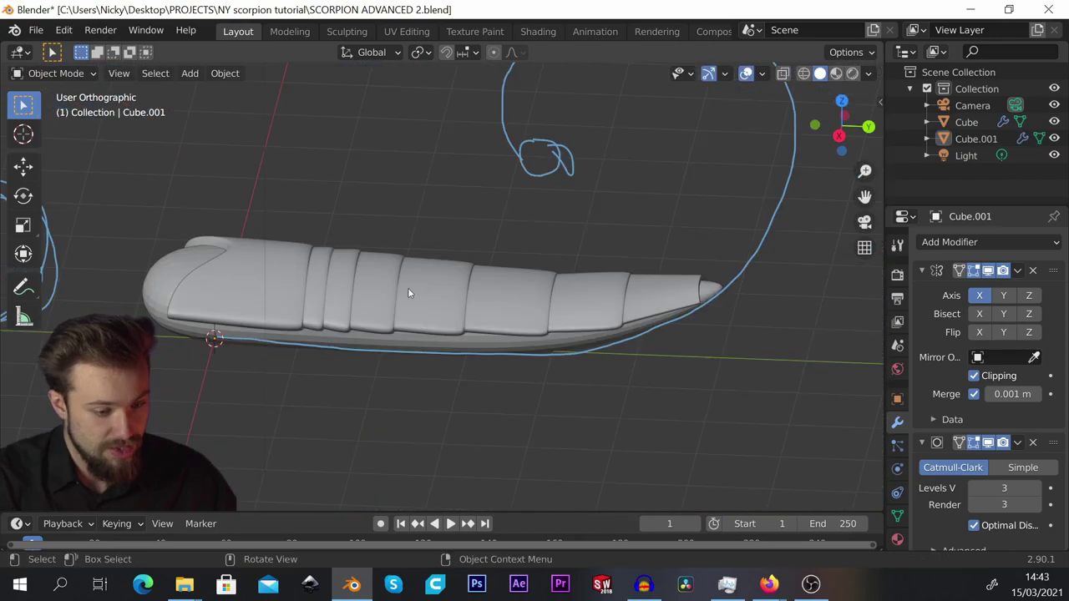
Apply smooth shading to the armor plate and to the body beneath it.
{"action": "middle_click_drag", "start_coordinate": [408, 291], "coordinate": [291, 326]}
{"action": "left_click", "coordinate": [300, 309]}
{"action": "right_click", "coordinate": [307, 301]}
{"action": "left_click", "coordinate": [311, 286]}
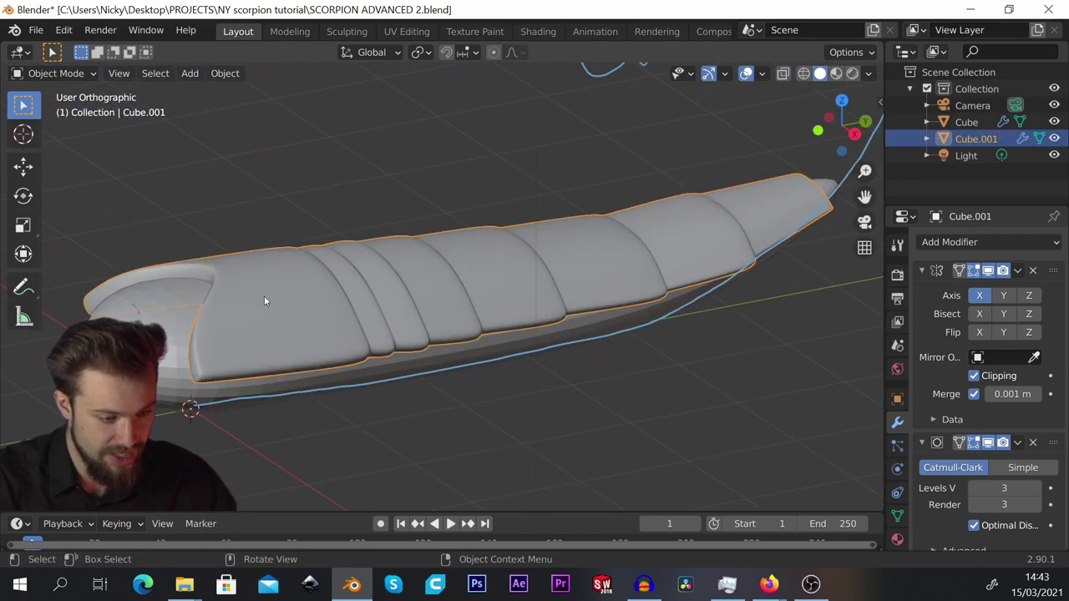
{"action": "left_click", "coordinate": [155, 289]}
{"action": "right_click", "coordinate": [154, 284]}
{"action": "left_click", "coordinate": [154, 284]}
{"action": "left_click", "coordinate": [228, 256]}
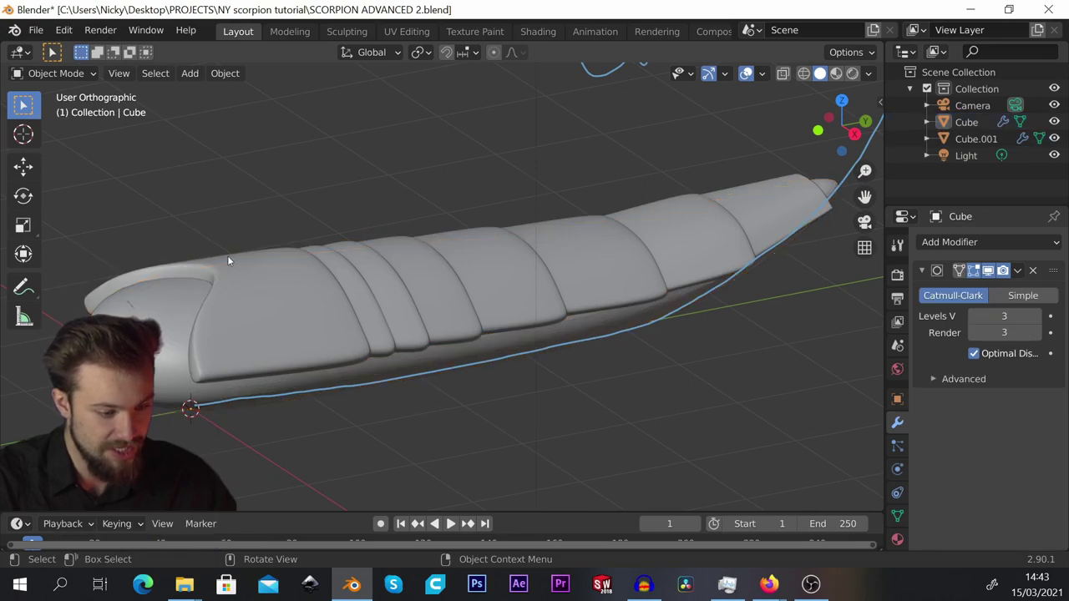
Duplicate the body and place the copy above the original along Z in the side view.
{"action": "middle_click_drag", "start_coordinate": [227, 256], "coordinate": [325, 263]}
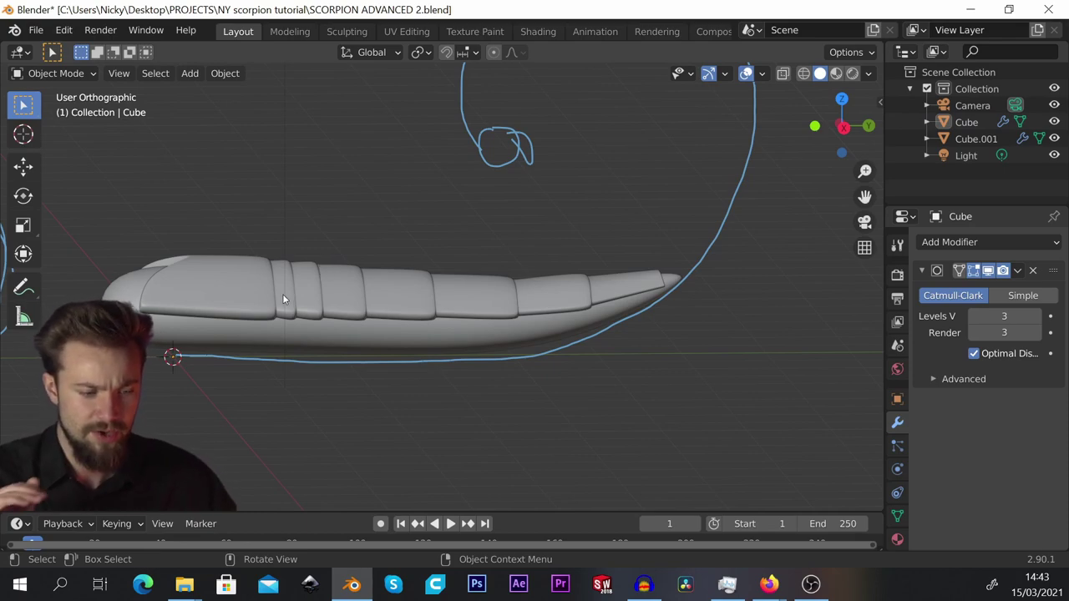
{"action": "left_click", "coordinate": [266, 336]}
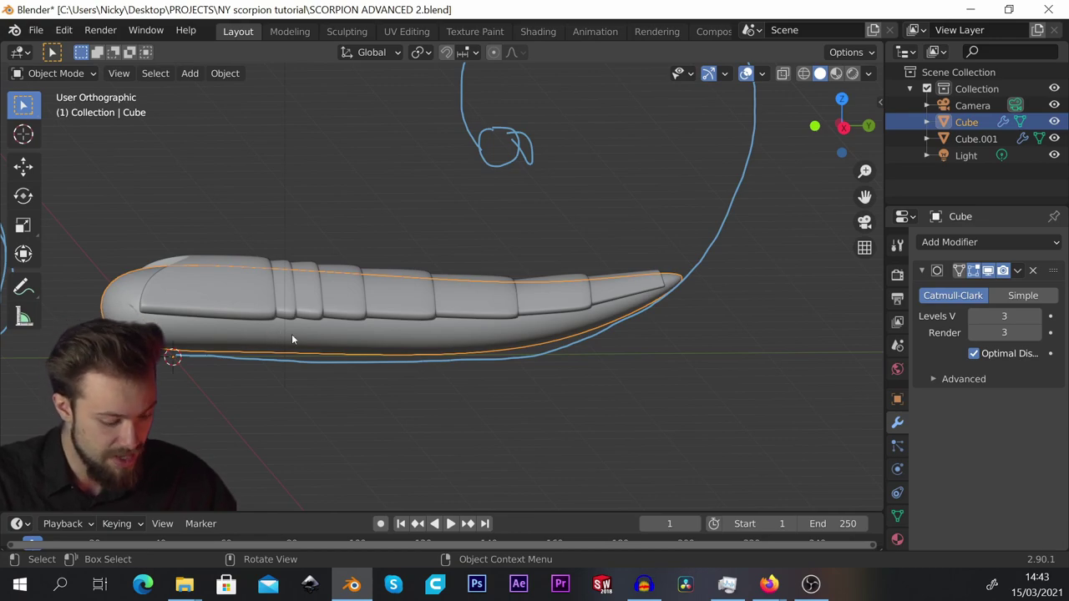
{"action": "key", "text": "KP_1"}
{"action": "key", "text": "KP_3"}
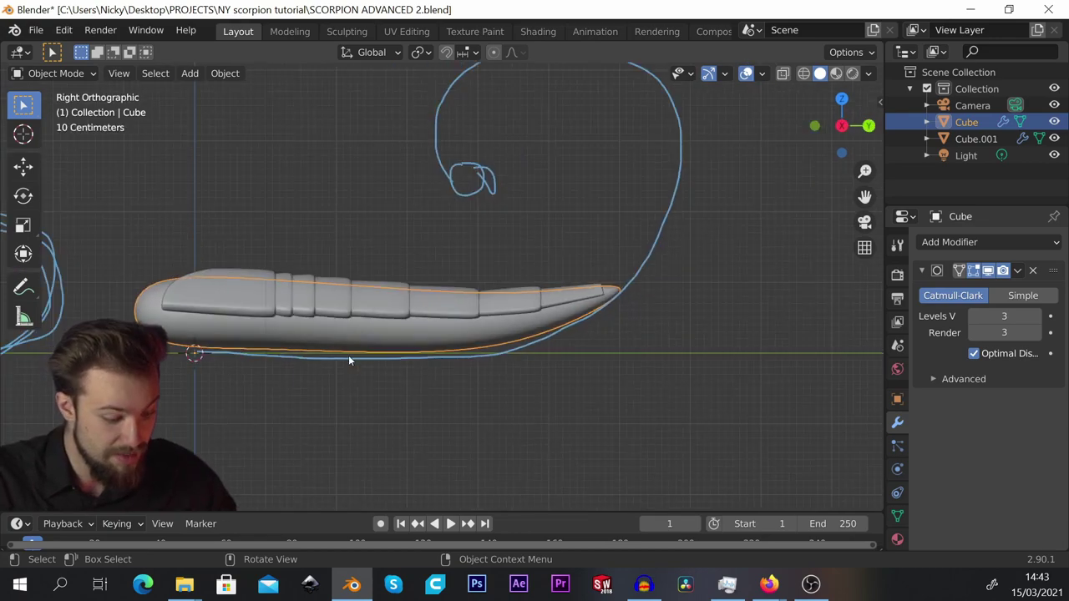
{"action": "key", "text": "shift+d"}
{"action": "key", "text": "z"}
{"action": "left_click", "coordinate": [344, 237]}
Flatten the duplicate's whole mesh along Z and lower it just beneath the body as an underside plate.
{"action": "key", "text": "Tab"}
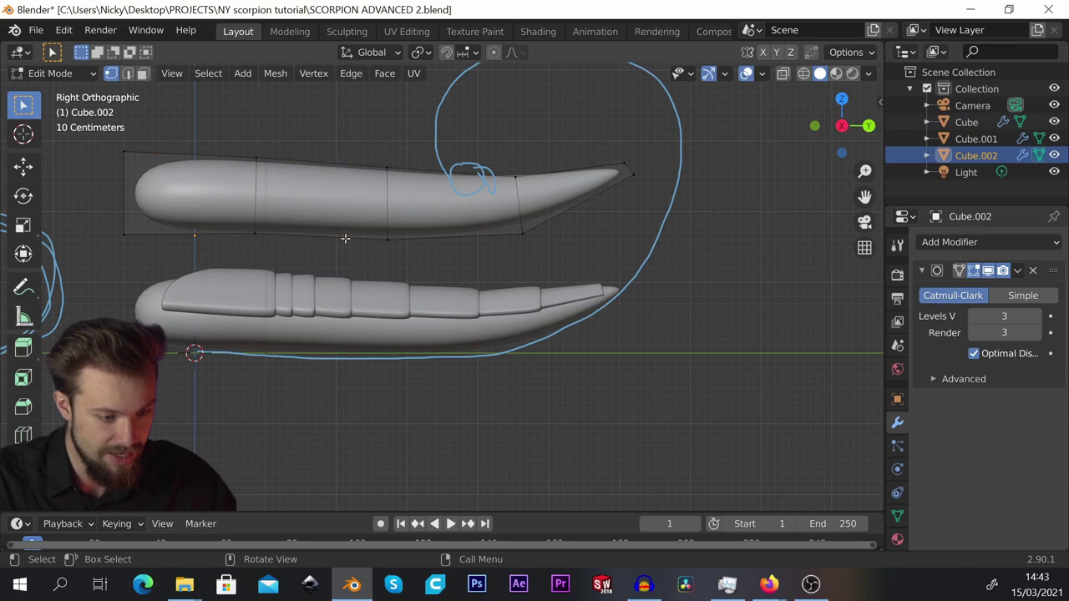
{"action": "key", "text": "a"}
{"action": "key", "text": "s"}
{"action": "key", "text": "z"}
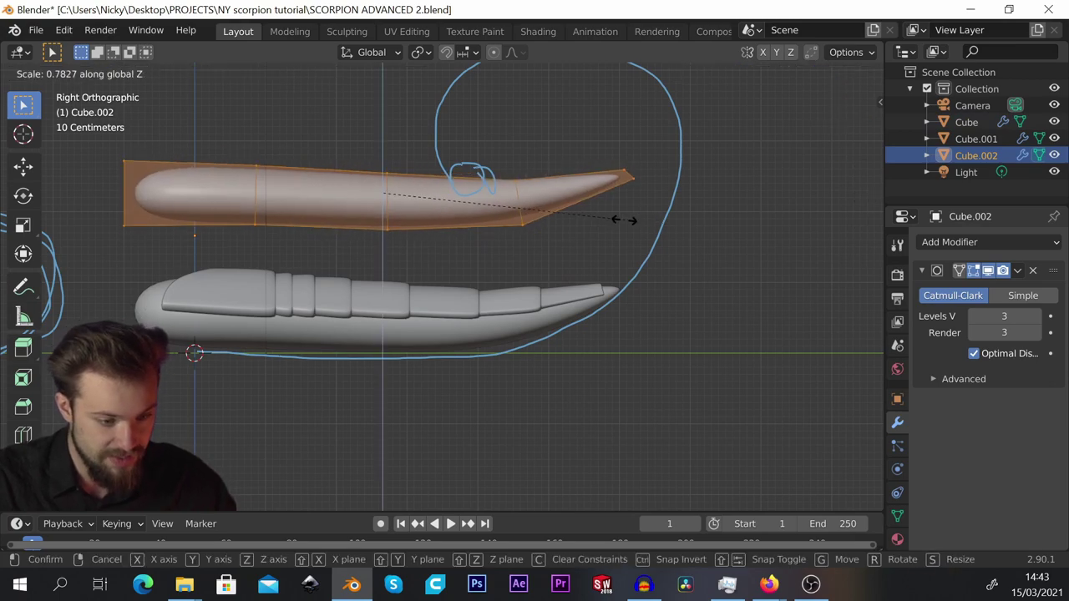
{"action": "left_click", "coordinate": [442, 212]}
{"action": "key", "text": "g"}
{"action": "key", "text": "z"}
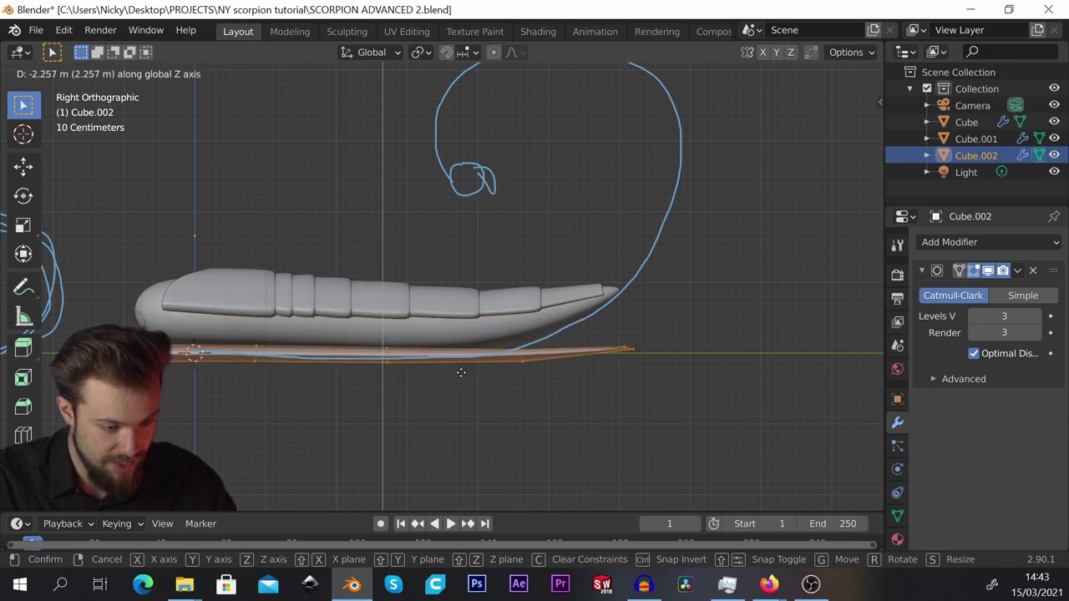
{"action": "left_click", "coordinate": [460, 370]}
Add two lengthwise loop cuts to the underside plate, sliding one close to each long side edge.
{"action": "key", "text": "Tab"}
{"action": "middle_click_drag", "start_coordinate": [460, 371], "coordinate": [334, 402]}
{"action": "key", "text": "ctrl+r"}
{"action": "left_click", "coordinate": [198, 411]}
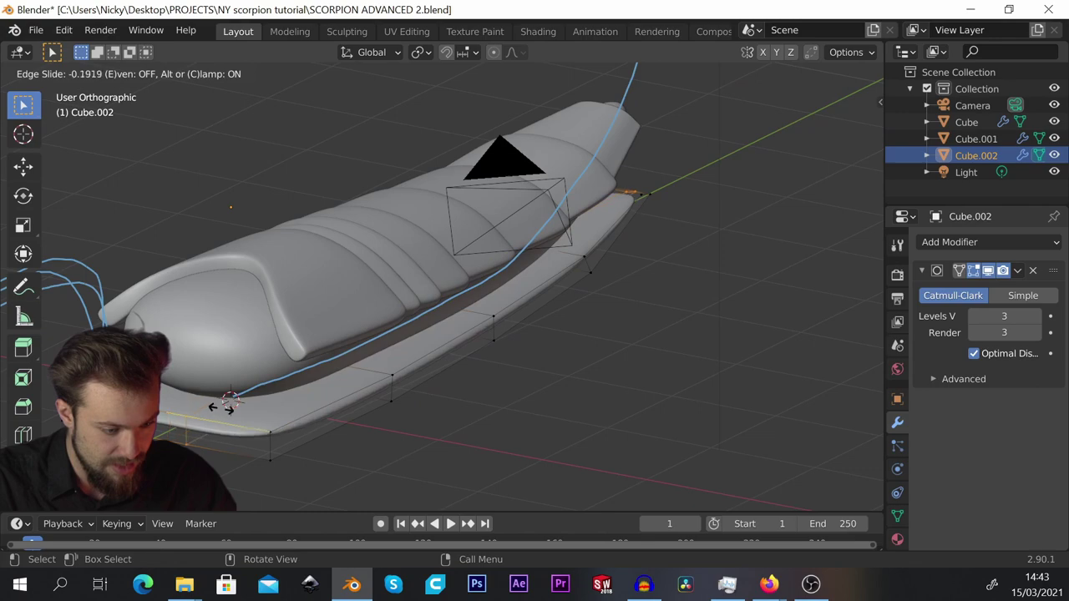
{"action": "left_click", "coordinate": [265, 418]}
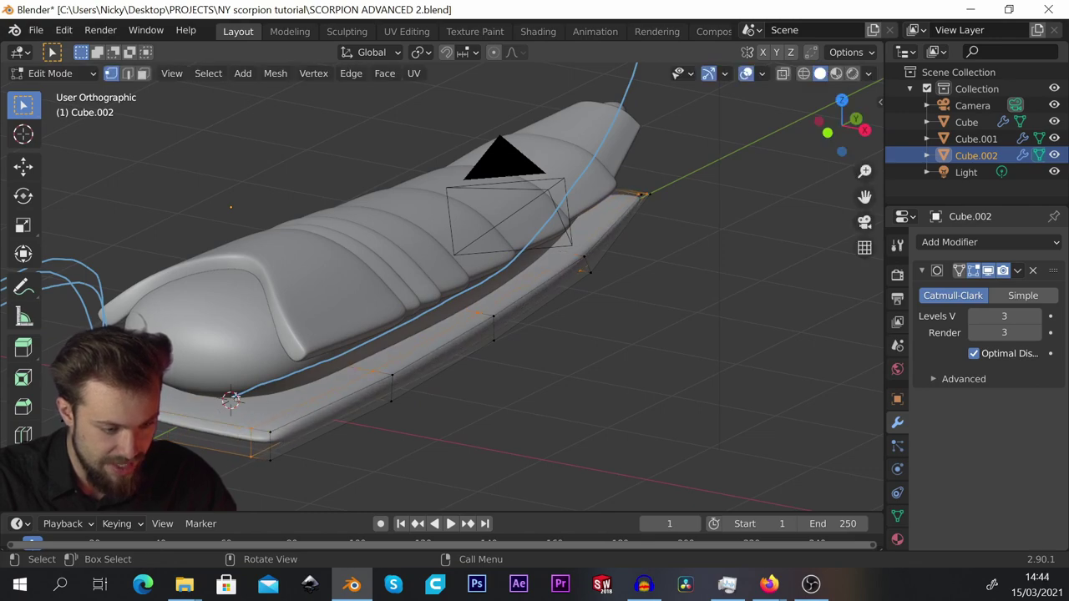
{"action": "middle_click_drag", "start_coordinate": [231, 401], "coordinate": [309, 422]}
{"action": "key", "text": "ctrl+r"}
{"action": "left_click", "coordinate": [308, 421]}
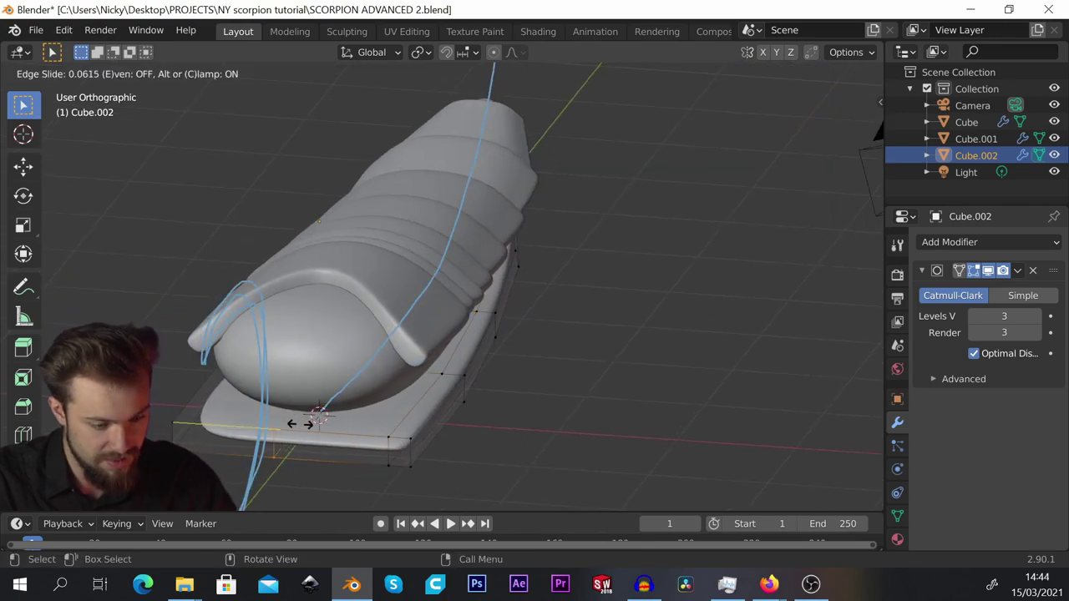
{"action": "left_click", "coordinate": [226, 430]}
Add a centred lengthwise loop cut along the middle of the underside plate.
{"action": "scroll", "coordinate": [346, 386], "scroll_direction": "down", "scroll_amount": 1}
{"action": "key", "text": "ctrl+r"}
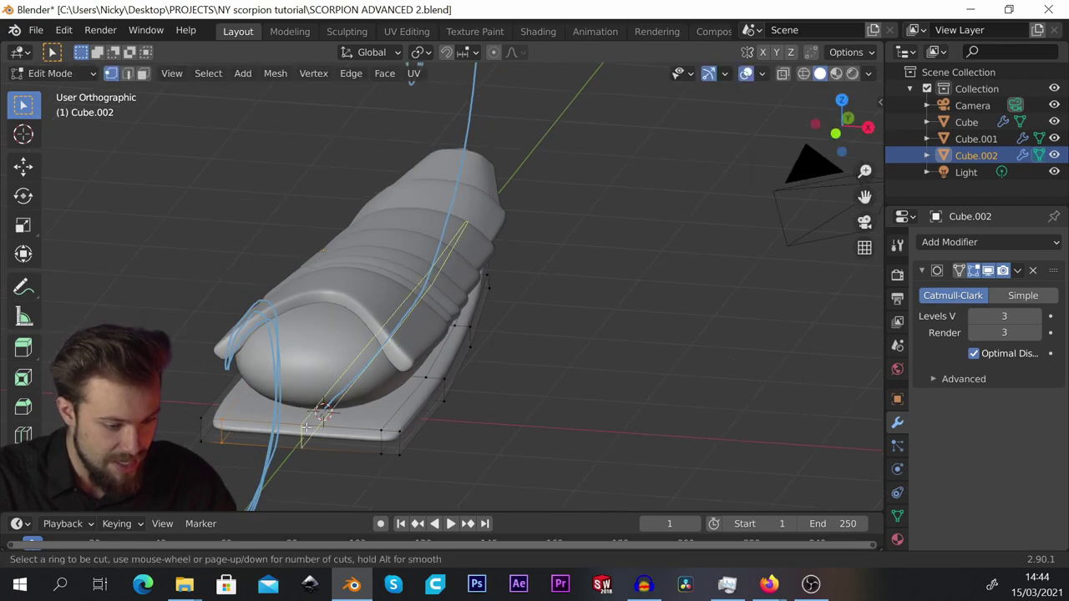
{"action": "left_click", "coordinate": [309, 427]}
{"action": "right_click", "coordinate": [324, 422]}
Select the edge loops along the underside plate's positive X side and raise them along Z, with X-ray display on.
{"action": "key", "text": "KP_1"}
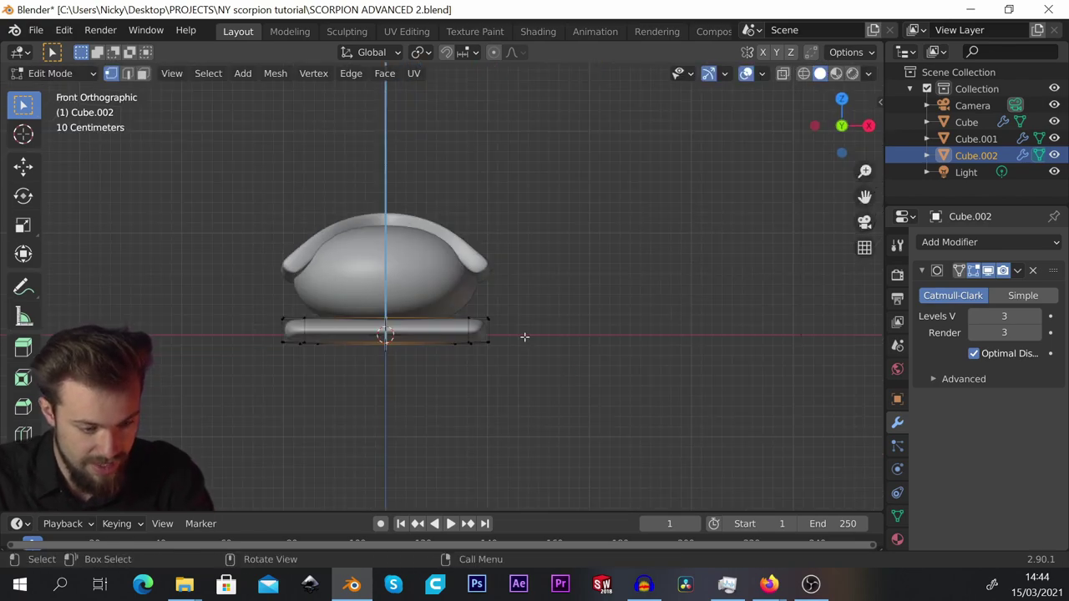
{"action": "scroll", "coordinate": [493, 330], "scroll_direction": "up", "scroll_amount": 4}
{"action": "scroll", "coordinate": [488, 332], "scroll_direction": "down", "scroll_amount": 3}
{"action": "middle_click_drag", "start_coordinate": [476, 332], "coordinate": [451, 339]}
{"action": "scroll", "coordinate": [418, 341], "scroll_direction": "up", "scroll_amount": 4}
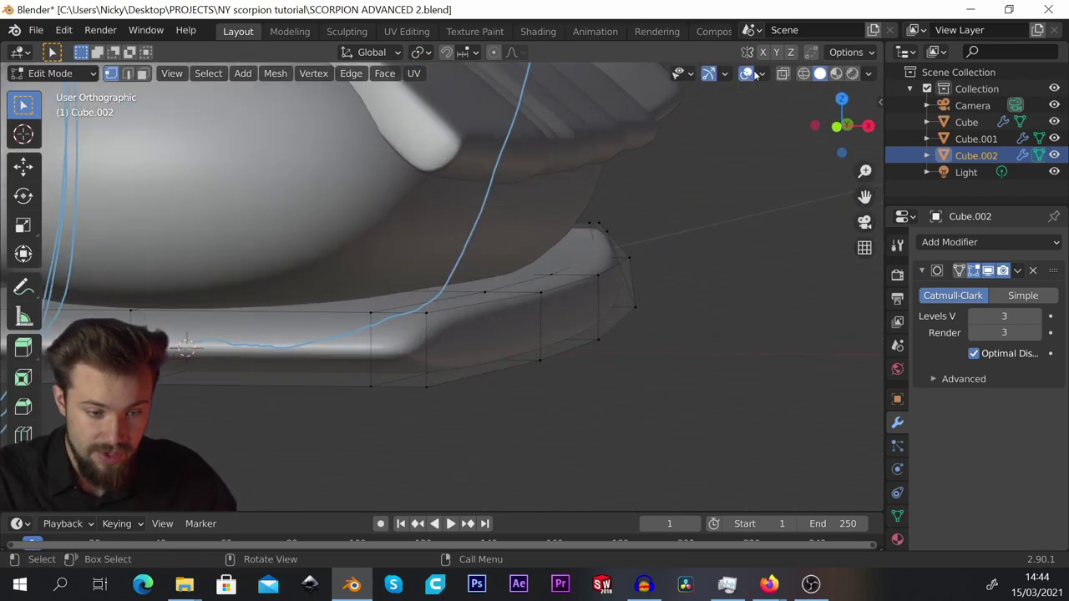
{"action": "key", "text": "alt+z"}
{"action": "scroll", "coordinate": [408, 339], "scroll_direction": "up", "scroll_amount": 4}
{"action": "left_click", "coordinate": [518, 370], "text": "alt"}
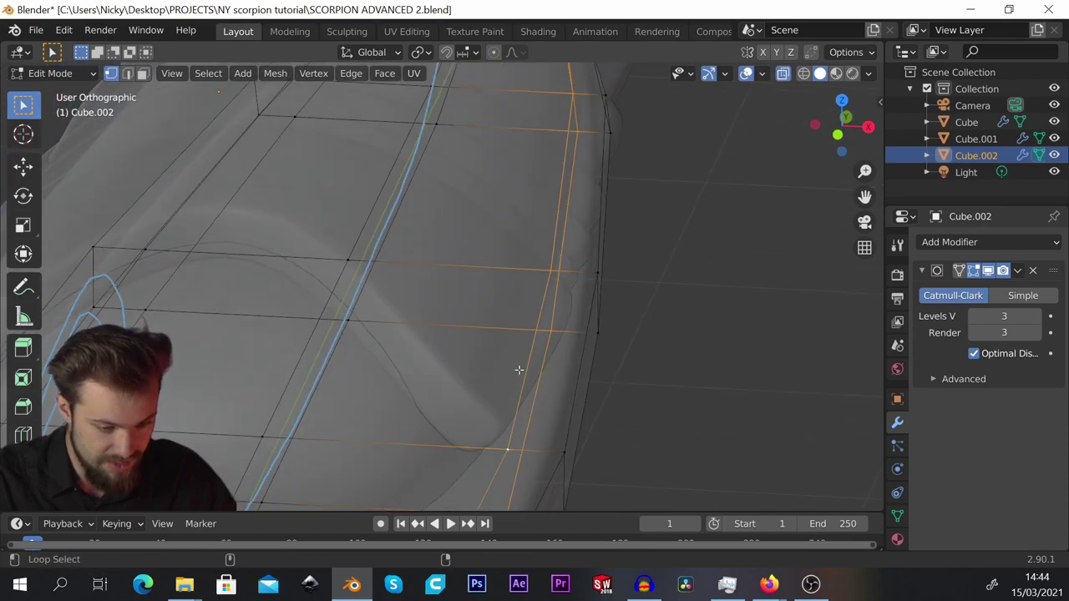
{"action": "left_click", "coordinate": [573, 375], "text": "alt+shift"}
{"action": "left_click", "coordinate": [592, 387], "text": "alt+shift"}
{"action": "scroll", "coordinate": [584, 375], "scroll_direction": "down", "scroll_amount": 5}
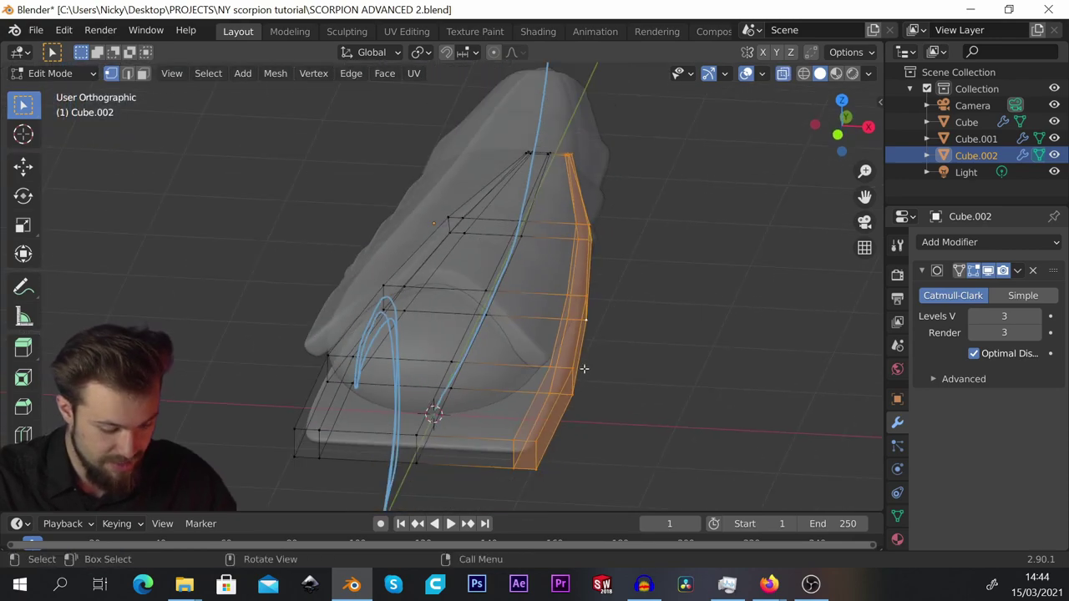
{"action": "key", "text": "g"}
{"action": "left_click", "coordinate": [613, 346]}
{"action": "key", "text": "KP_1"}
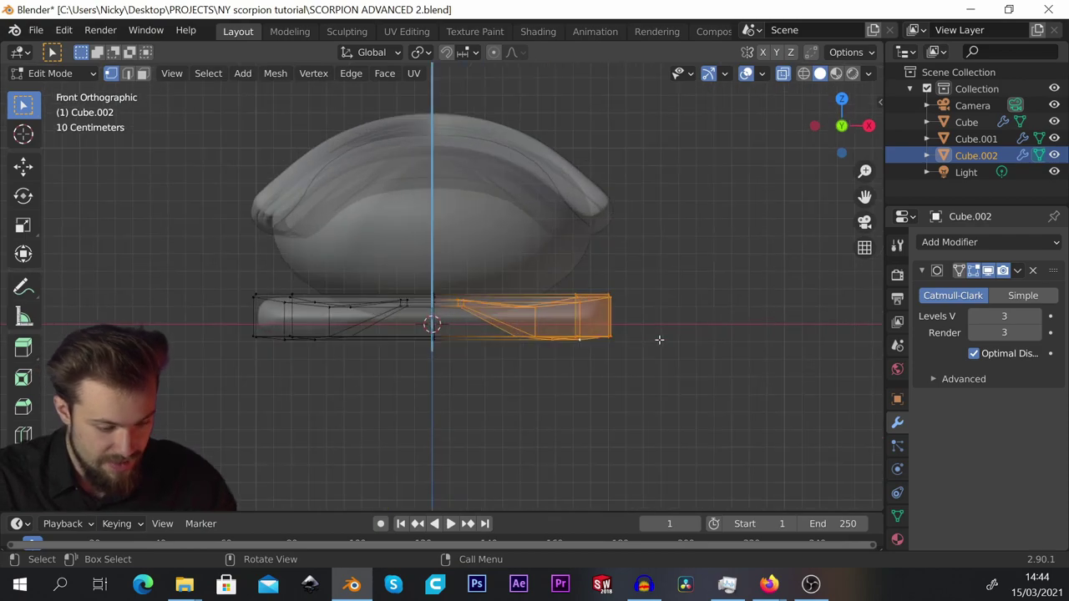
{"action": "key", "text": "g"}
{"action": "key", "text": "z"}
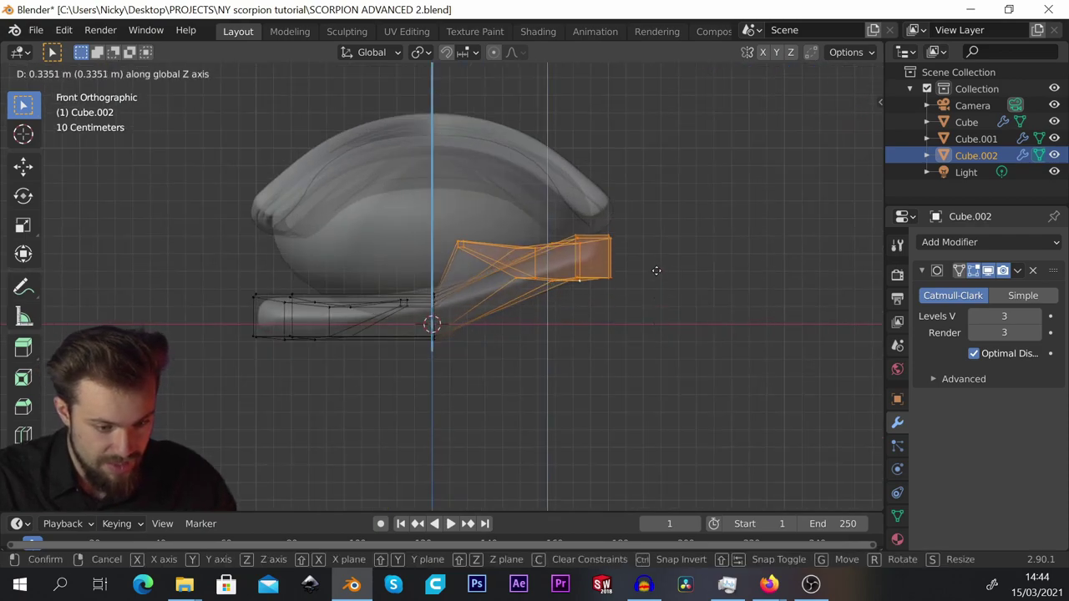
{"action": "left_click", "coordinate": [649, 302]}
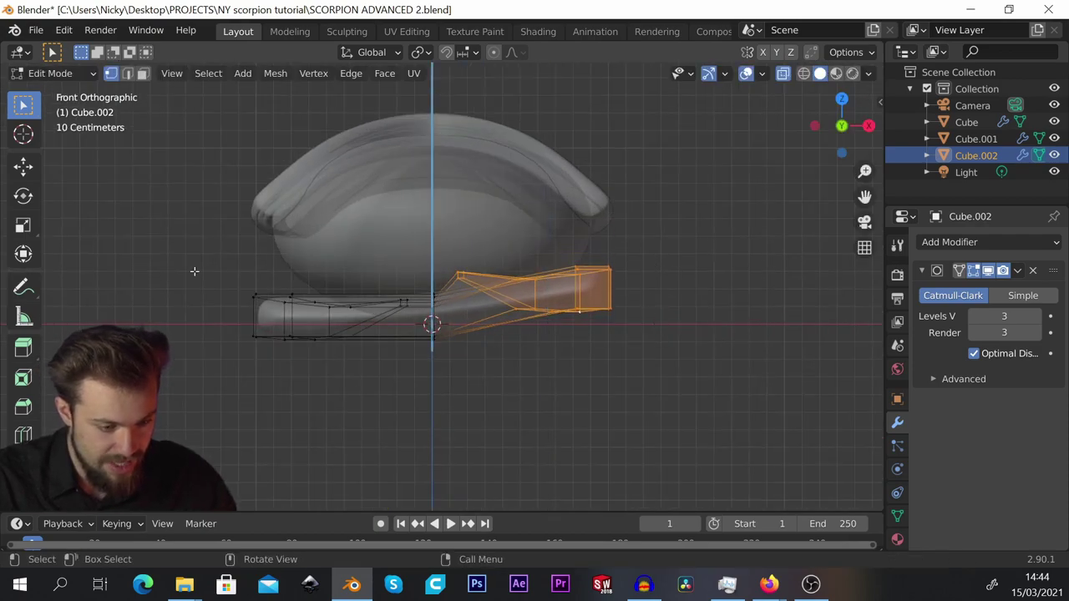
Raise the opposite side's vertices of the underside plate along Z to match the first raised side.
{"action": "left_click_drag", "start_coordinate": [209, 271], "coordinate": [412, 376]}
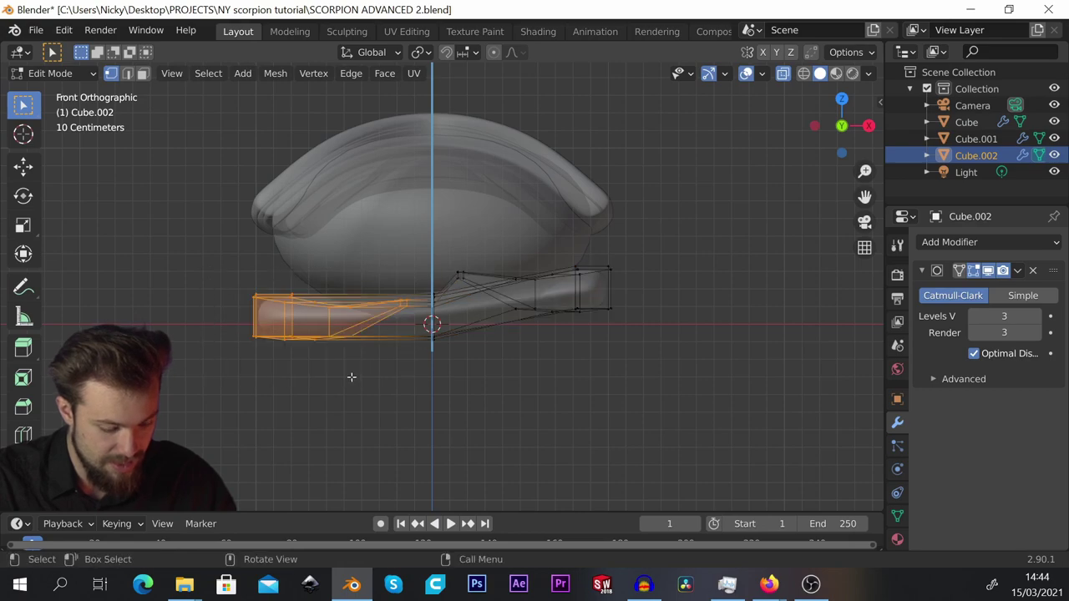
{"action": "key", "text": "g"}
{"action": "key", "text": "z"}
{"action": "left_click", "coordinate": [348, 350]}
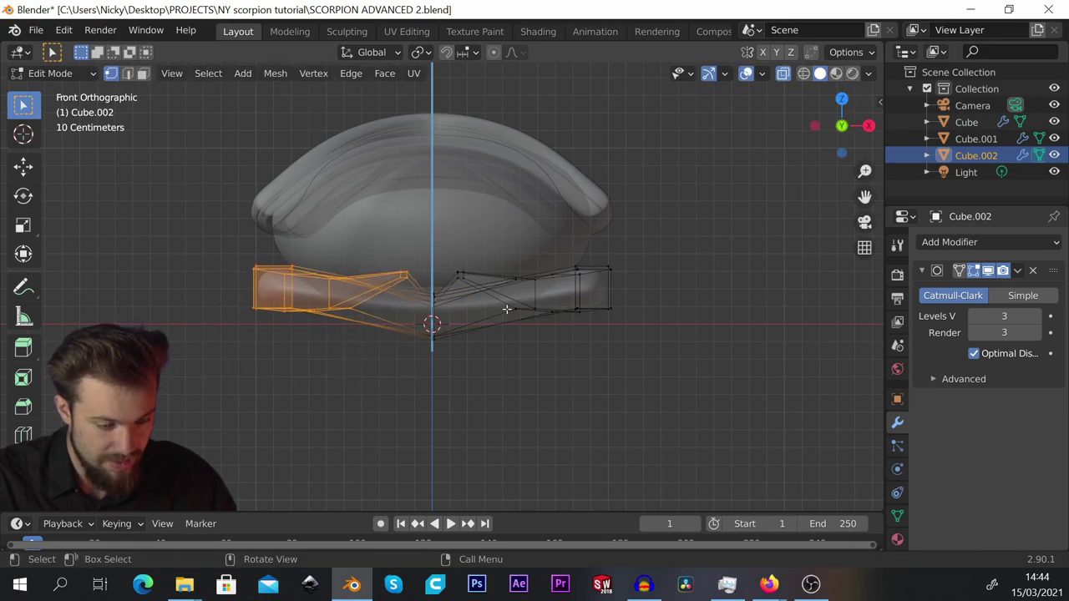
Raise the underside plate's rear tip and reposition its rear vertices to follow the body's upward curve.
{"action": "middle_click_drag", "start_coordinate": [506, 310], "coordinate": [440, 329]}
{"action": "scroll", "coordinate": [369, 324], "scroll_direction": "down", "scroll_amount": 3}
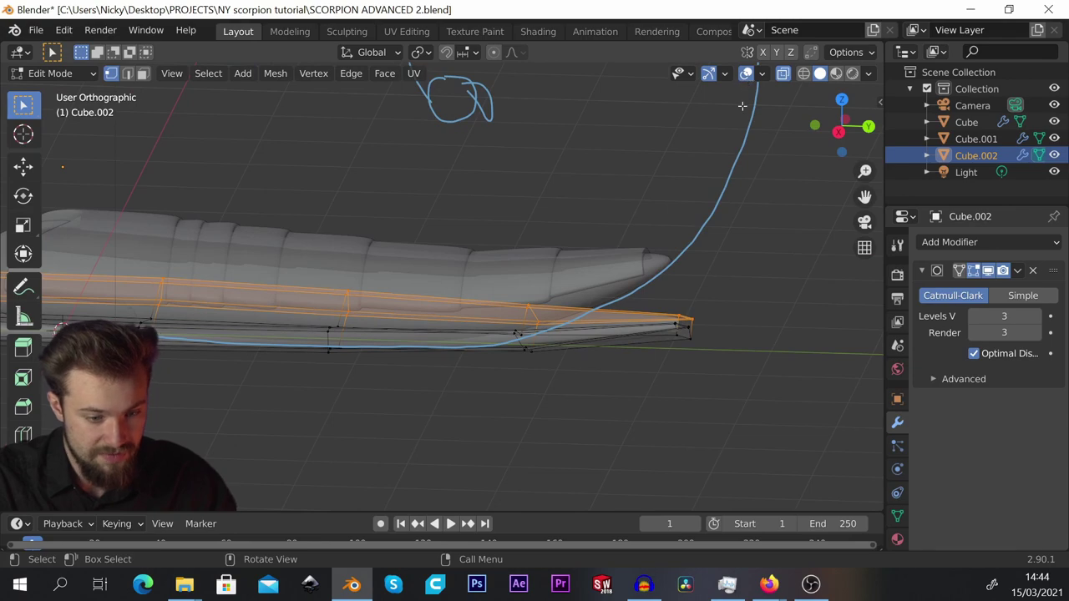
{"action": "key", "text": "KP_1"}
{"action": "key", "text": "KP_3"}
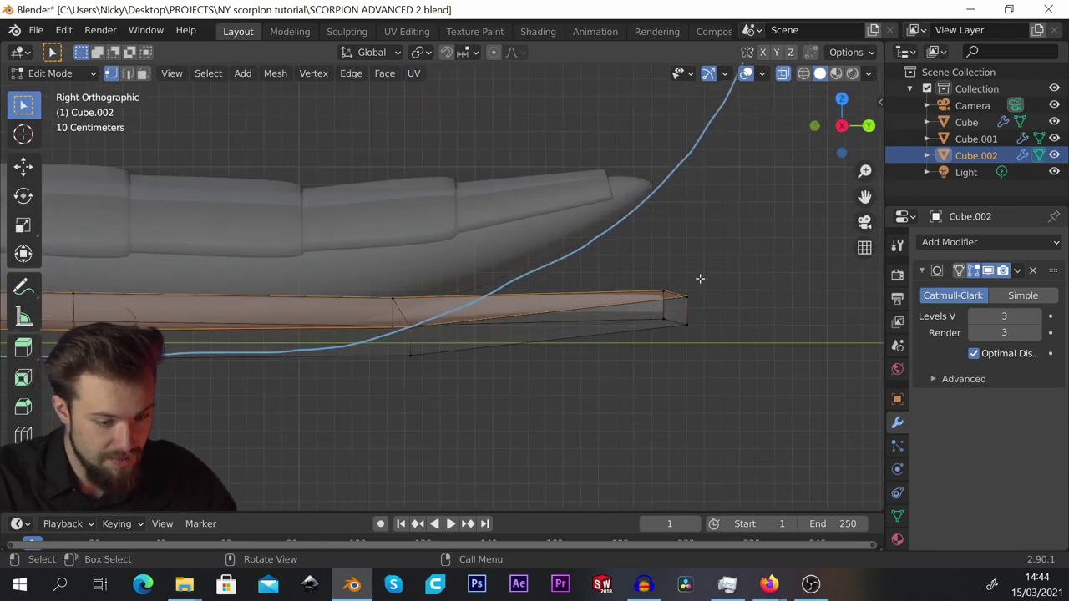
{"action": "left_click_drag", "start_coordinate": [662, 224], "coordinate": [782, 409]}
{"action": "key", "text": "b"}
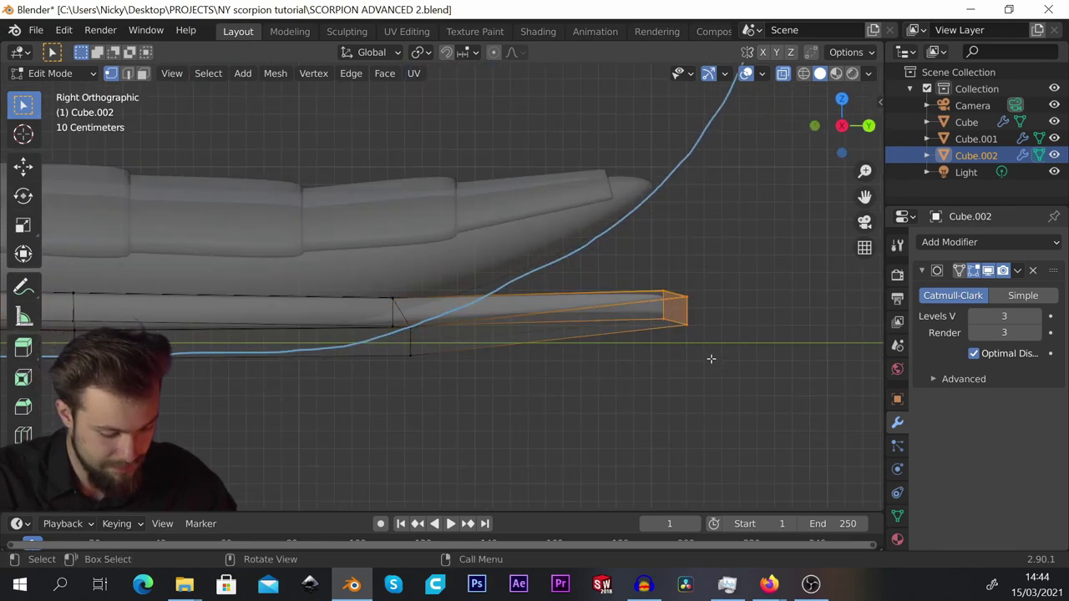
{"action": "key", "text": "g"}
{"action": "left_click", "coordinate": [653, 288]}
{"action": "key", "text": "g"}
{"action": "left_click", "coordinate": [577, 442]}
{"action": "key", "text": "g"}
{"action": "left_click", "coordinate": [382, 420]}
Reposition a lengthwise edge loop of the underside plate in the front view to shape its cross-section.
{"action": "middle_click_drag", "start_coordinate": [382, 420], "coordinate": [420, 417]}
{"action": "key", "text": "KP_1"}
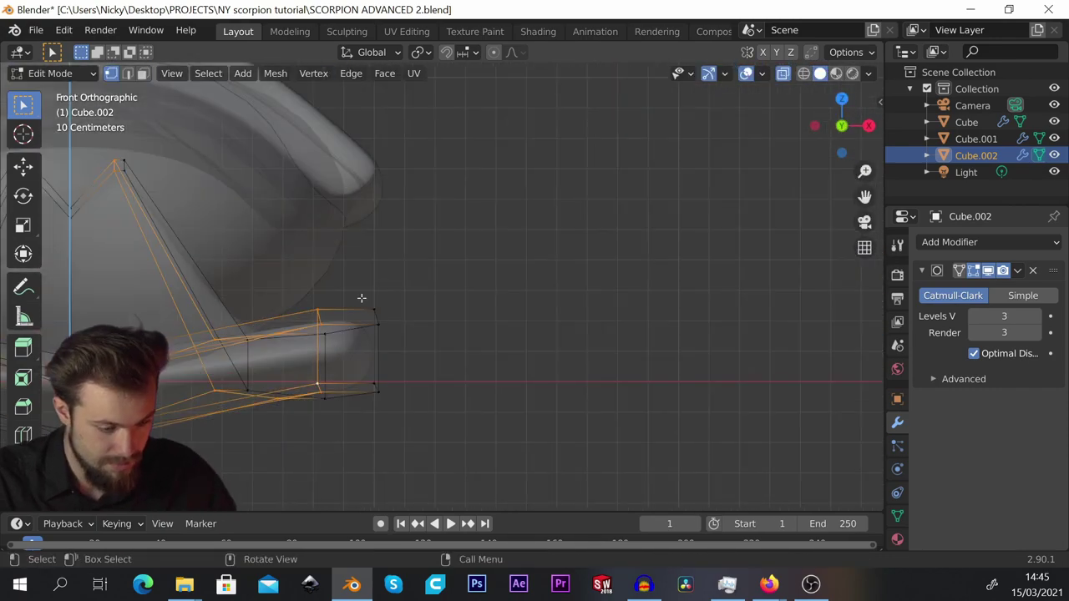
{"action": "scroll", "coordinate": [361, 298], "scroll_direction": "down", "scroll_amount": 2}
{"action": "left_click", "coordinate": [178, 337], "text": "alt"}
{"action": "key", "text": "g"}
{"action": "left_click", "coordinate": [415, 282]}
Rotate the outer side sections of the underside plate on both sides to angle them around the body.
{"action": "left_click_drag", "start_coordinate": [442, 279], "coordinate": [555, 400]}
{"action": "key", "text": "r"}
{"action": "key", "text": "r"}
{"action": "left_click", "coordinate": [601, 370]}
{"action": "left_click_drag", "start_coordinate": [322, 280], "coordinate": [134, 401]}
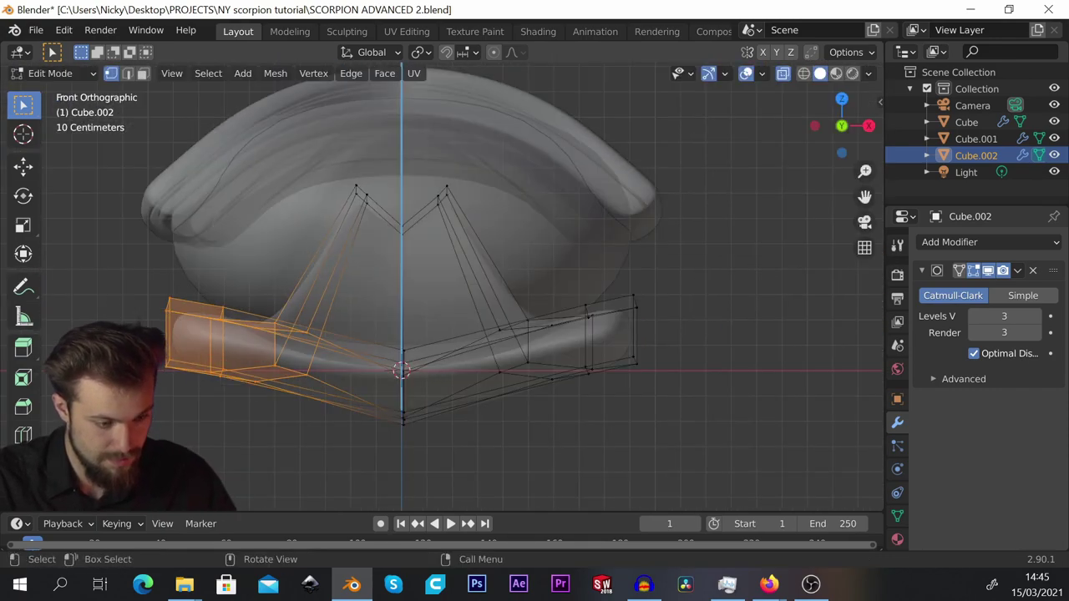
{"action": "key", "text": "r"}
{"action": "left_click", "coordinate": [171, 334]}
{"action": "left_click_drag", "start_coordinate": [480, 271], "coordinate": [668, 405]}
{"action": "key", "text": "r"}
{"action": "left_click", "coordinate": [660, 334]}
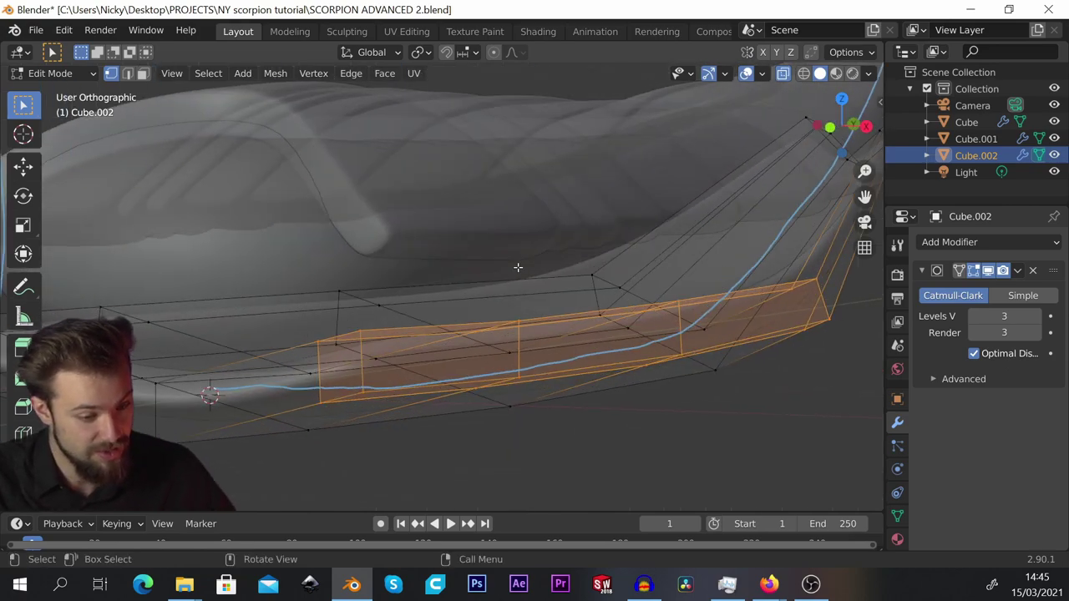
{"action": "middle_click_drag", "start_coordinate": [752, 82], "coordinate": [520, 239]}
{"action": "middle_click_drag", "start_coordinate": [683, 248], "coordinate": [553, 322]}
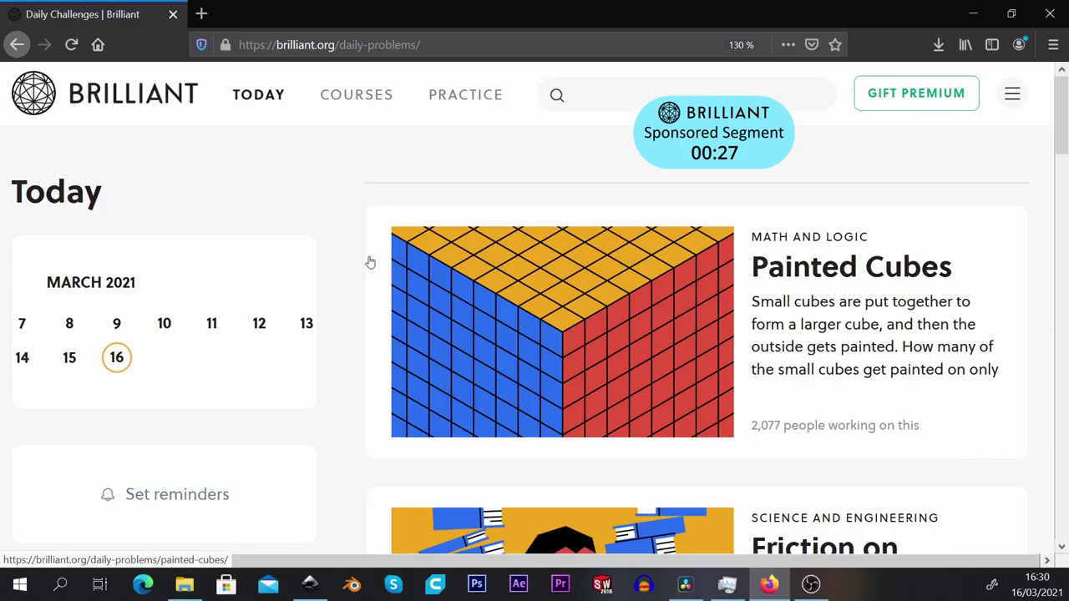
{"action": "scroll", "coordinate": [1028, 180], "scroll_direction": "down", "scroll_amount": 5}
{"action": "scroll", "coordinate": [1028, 180], "scroll_direction": "down", "scroll_amount": 8}
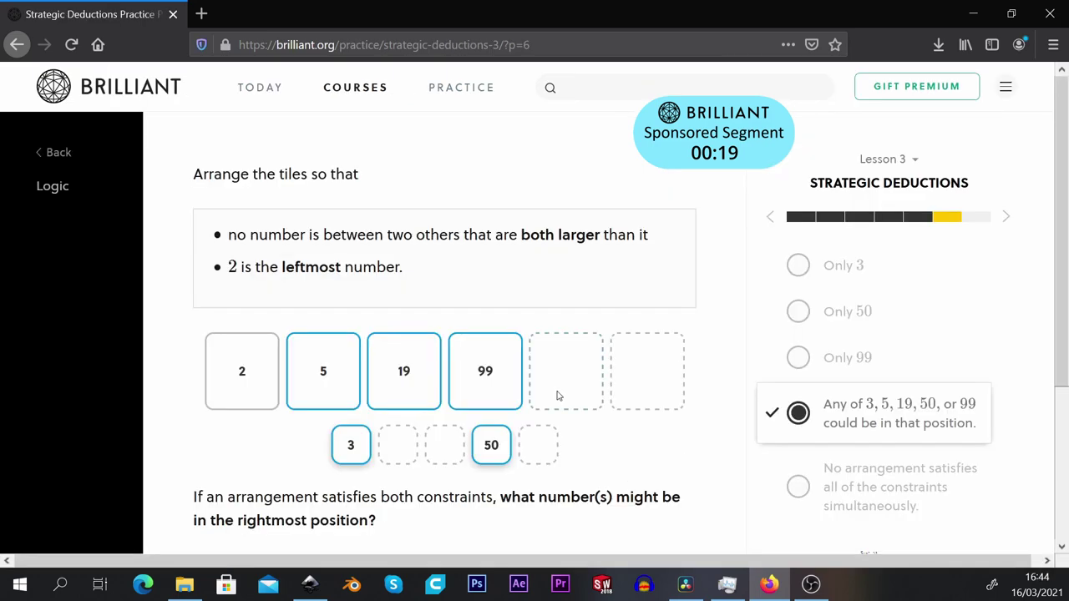
{"action": "left_click_drag", "start_coordinate": [351, 448], "coordinate": [668, 375]}
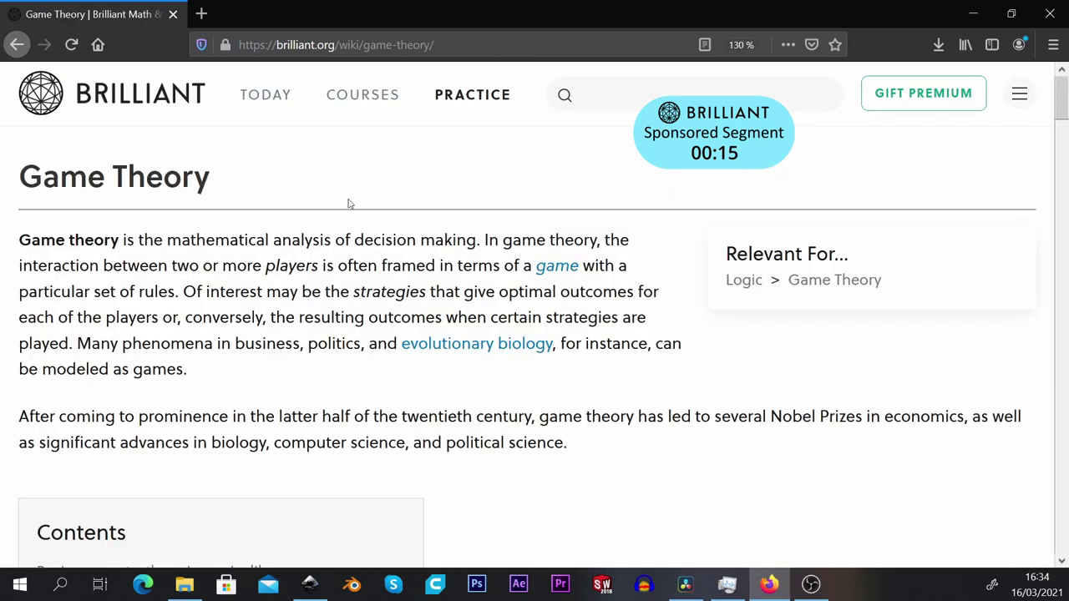
{"action": "scroll", "coordinate": [349, 204], "scroll_direction": "down", "scroll_amount": 8}
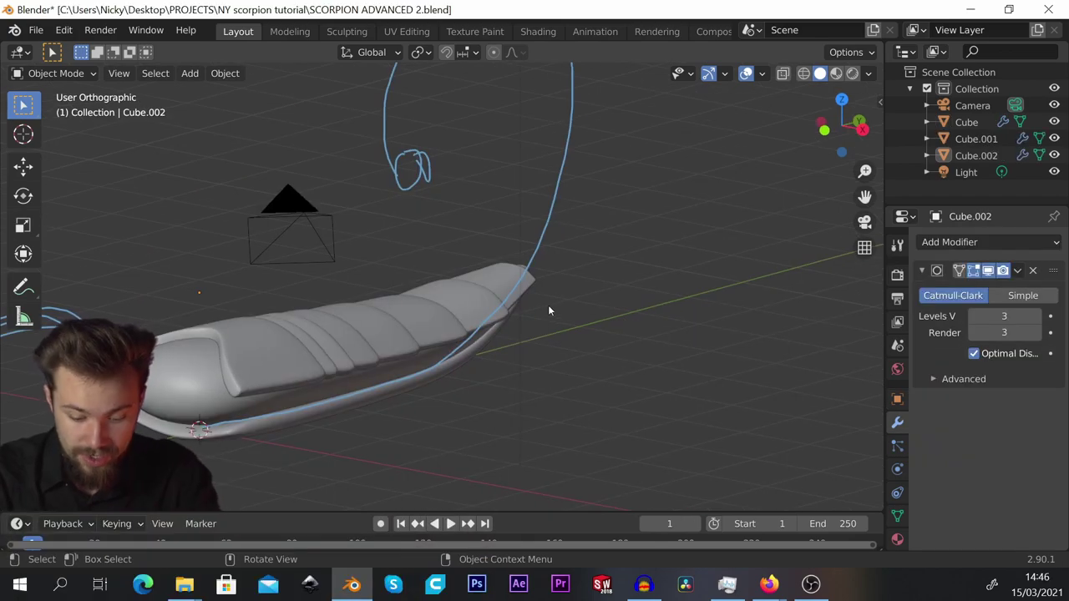
Add a cube and move its mesh along Y and Z onto the top of the tail guide curve.
{"action": "key", "text": "KP_1"}
{"action": "key", "text": "KP_3"}
{"action": "middle_click_drag", "start_coordinate": [630, 326], "coordinate": [359, 317], "text": "shift"}
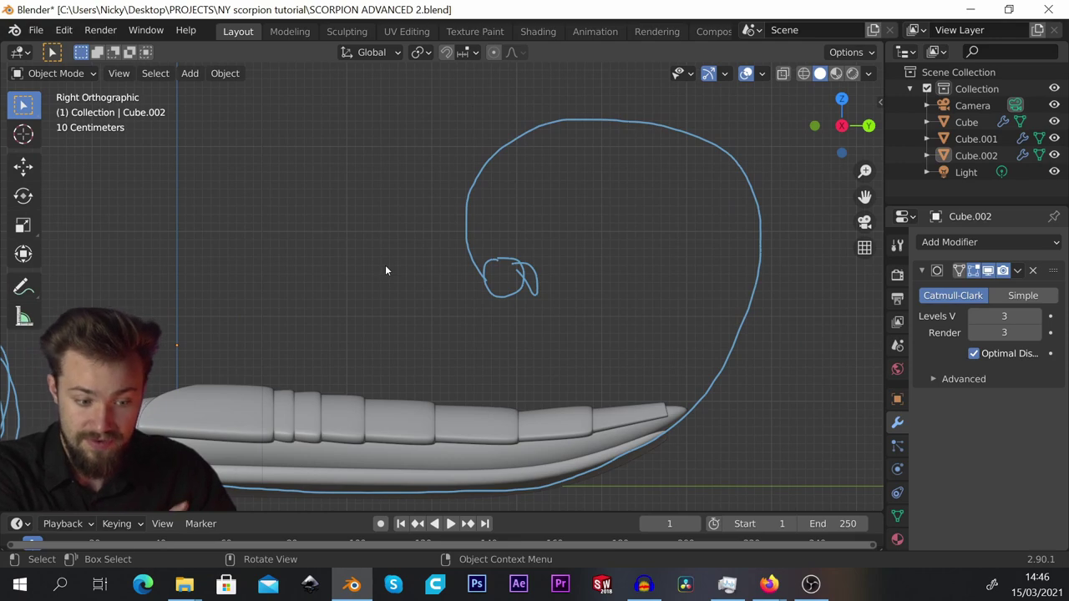
{"action": "key", "text": "shift+a"}
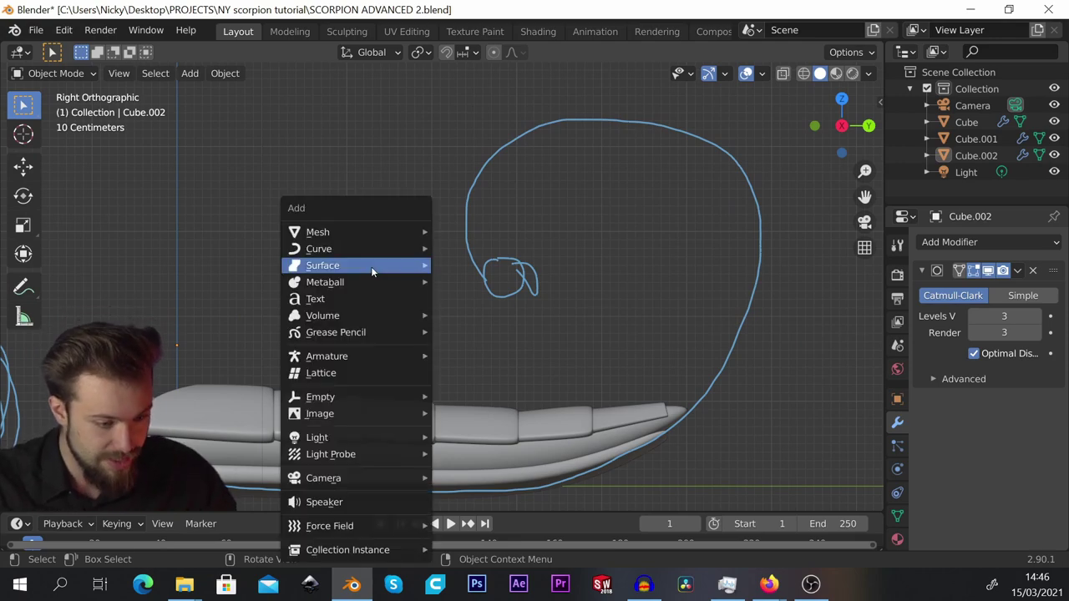
{"action": "mouse_move", "coordinate": [334, 232]}
{"action": "left_click", "coordinate": [463, 248]}
{"action": "scroll", "coordinate": [392, 238], "scroll_direction": "down", "scroll_amount": 3}
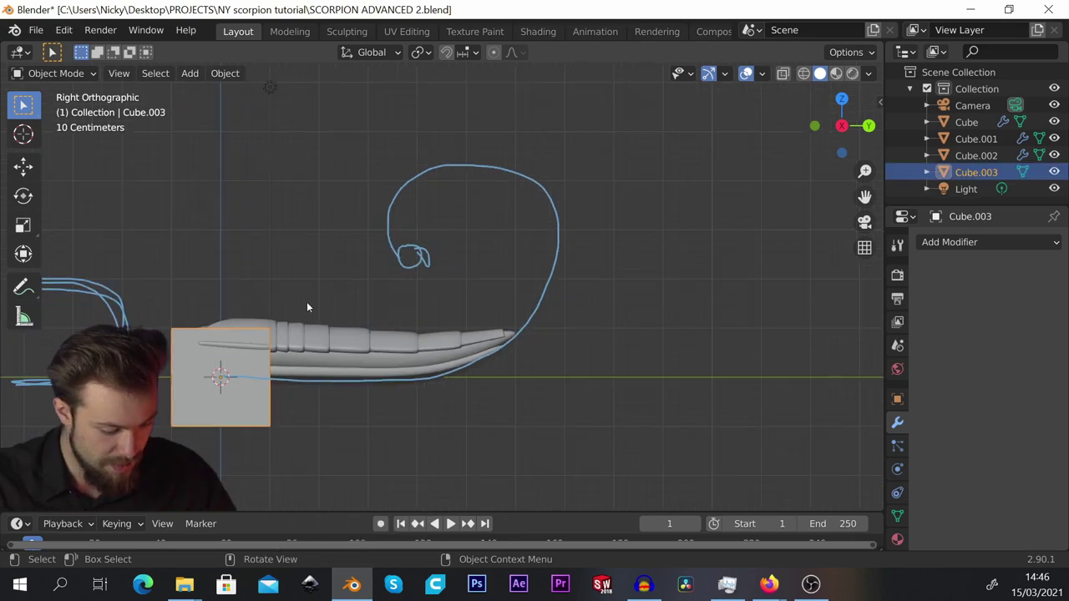
{"action": "key", "text": "Tab"}
{"action": "key", "text": "g"}
{"action": "key", "text": "y"}
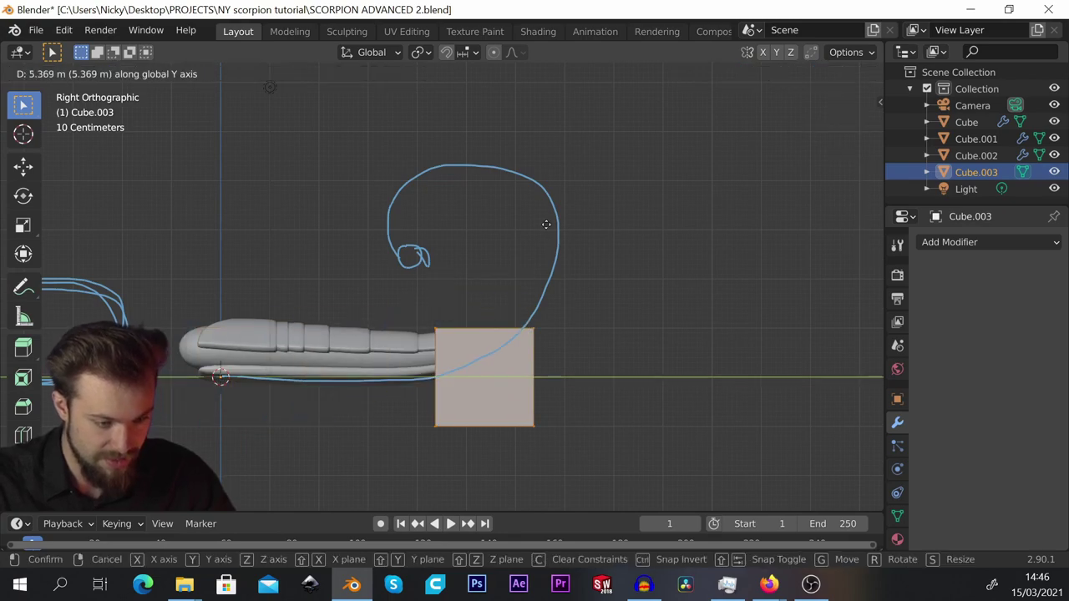
{"action": "key", "text": "z"}
{"action": "left_click", "coordinate": [523, 183]}
{"action": "scroll", "coordinate": [523, 183], "scroll_direction": "up", "scroll_amount": 2}
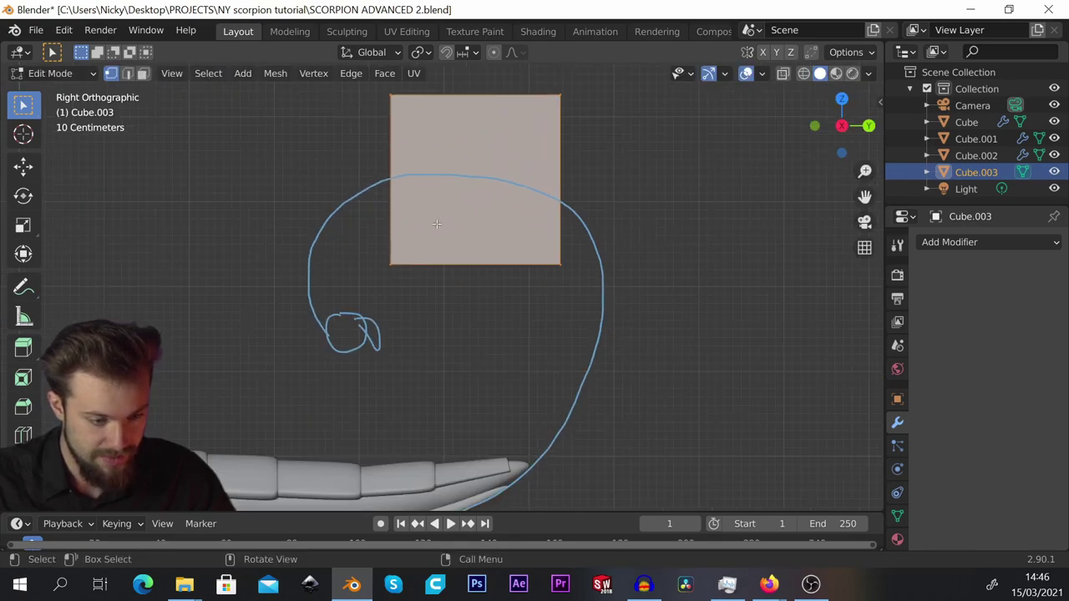
Split the cube lengthwise with a centred loop cut and delete the vertices of its negative-X half.
{"action": "middle_click_drag", "start_coordinate": [522, 183], "coordinate": [565, 263]}
{"action": "key", "text": "ctrl+r"}
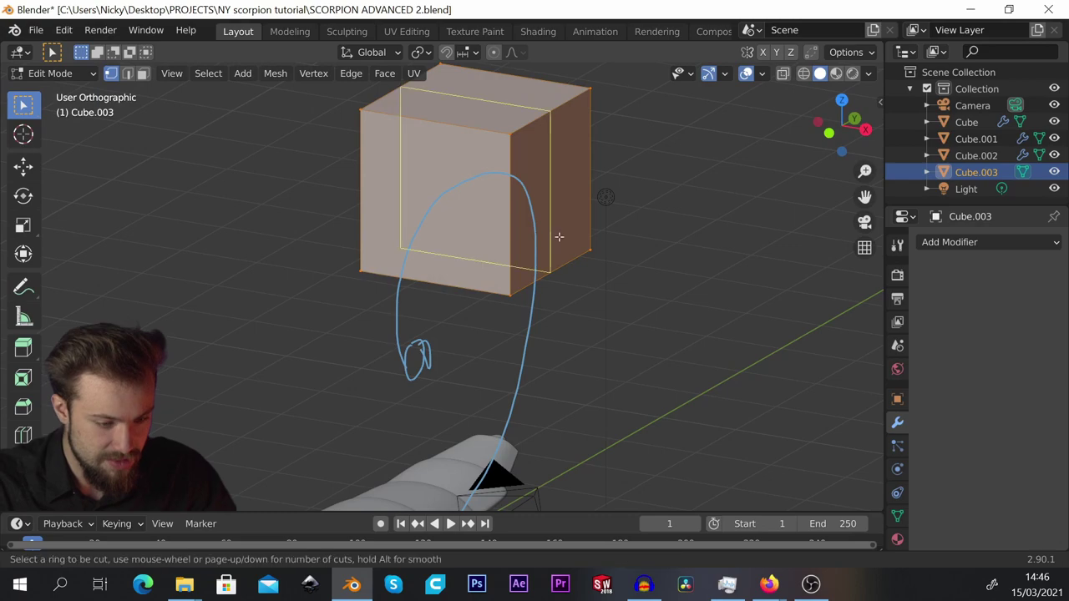
{"action": "left_click", "coordinate": [459, 140]}
{"action": "right_click", "coordinate": [454, 139]}
{"action": "middle_click_drag", "start_coordinate": [455, 138], "coordinate": [472, 132]}
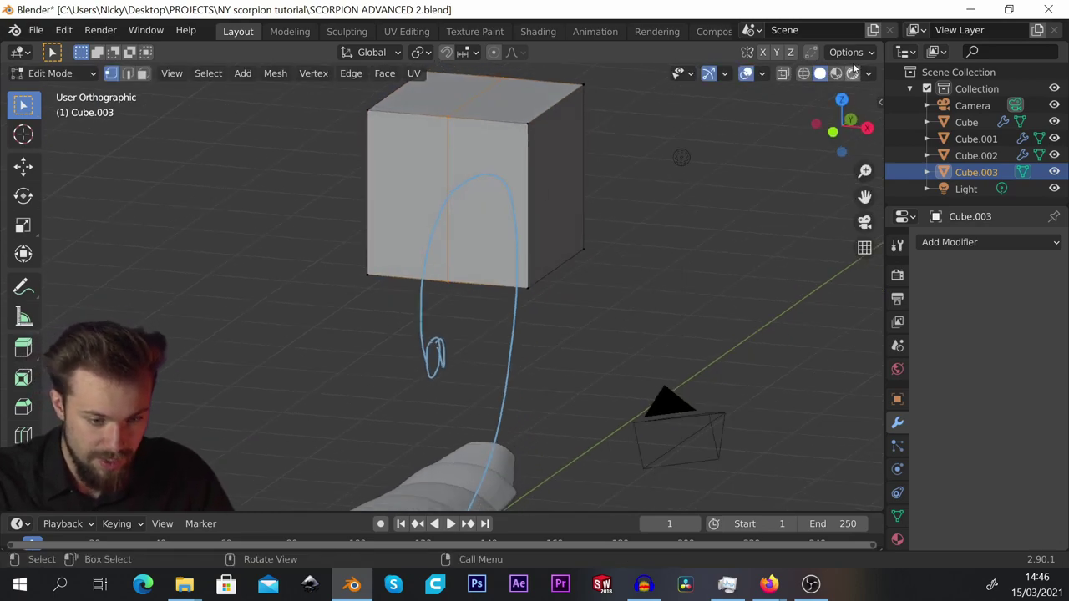
{"action": "left_click", "coordinate": [782, 75]}
{"action": "scroll", "coordinate": [632, 217], "scroll_direction": "down", "scroll_amount": 2}
{"action": "scroll", "coordinate": [524, 132], "scroll_direction": "up", "scroll_amount": 2}
{"action": "left_click_drag", "start_coordinate": [391, 88], "coordinate": [478, 358]}
{"action": "key", "text": "x"}
{"action": "left_click", "coordinate": [476, 355]}
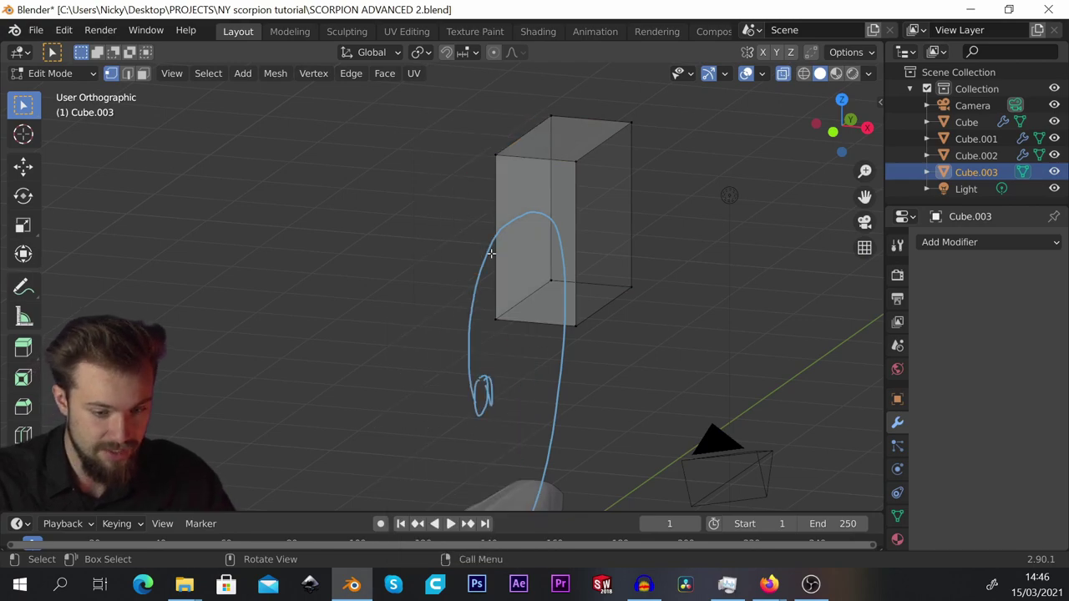
Add an X-axis Mirror modifier and a Catmull-Clark Subdivision Surface modifier with viewport and render levels of 3.
{"action": "left_click", "coordinate": [987, 240]}
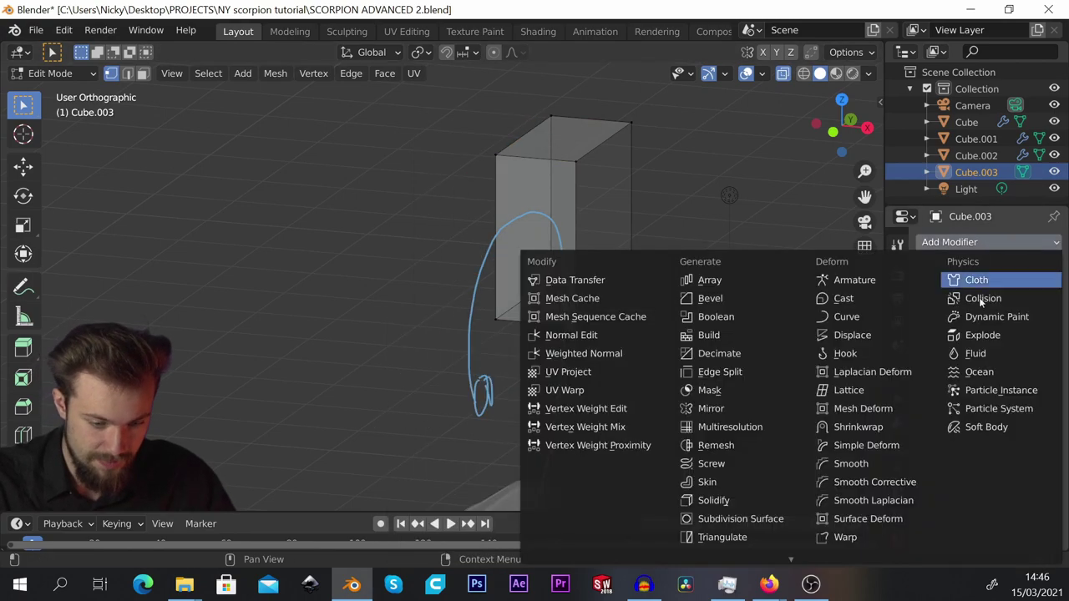
{"action": "left_click", "coordinate": [754, 410]}
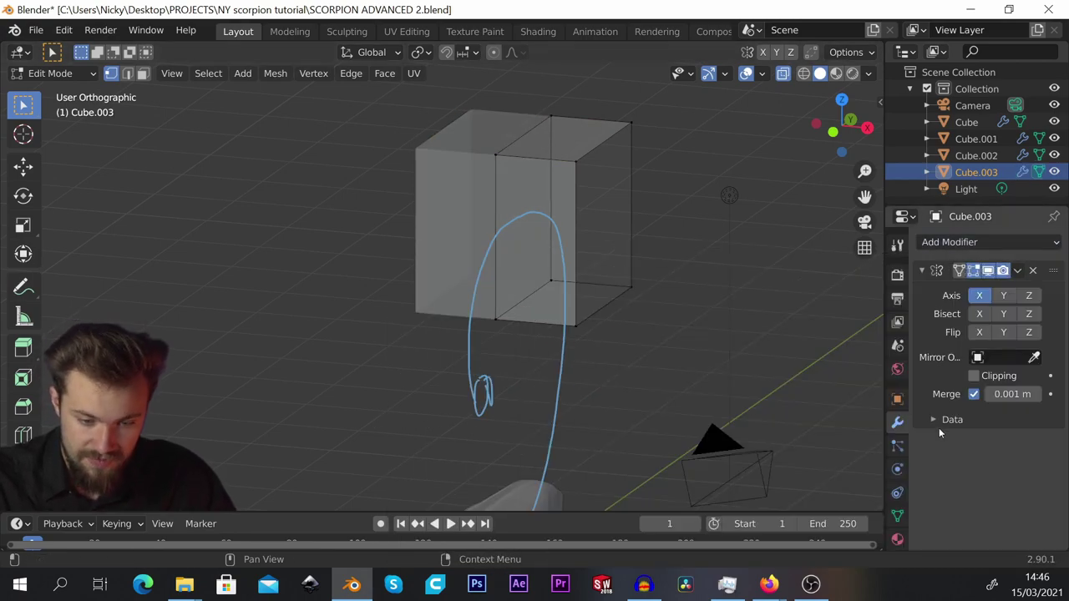
{"action": "left_click", "coordinate": [995, 239]}
{"action": "left_click", "coordinate": [735, 519]}
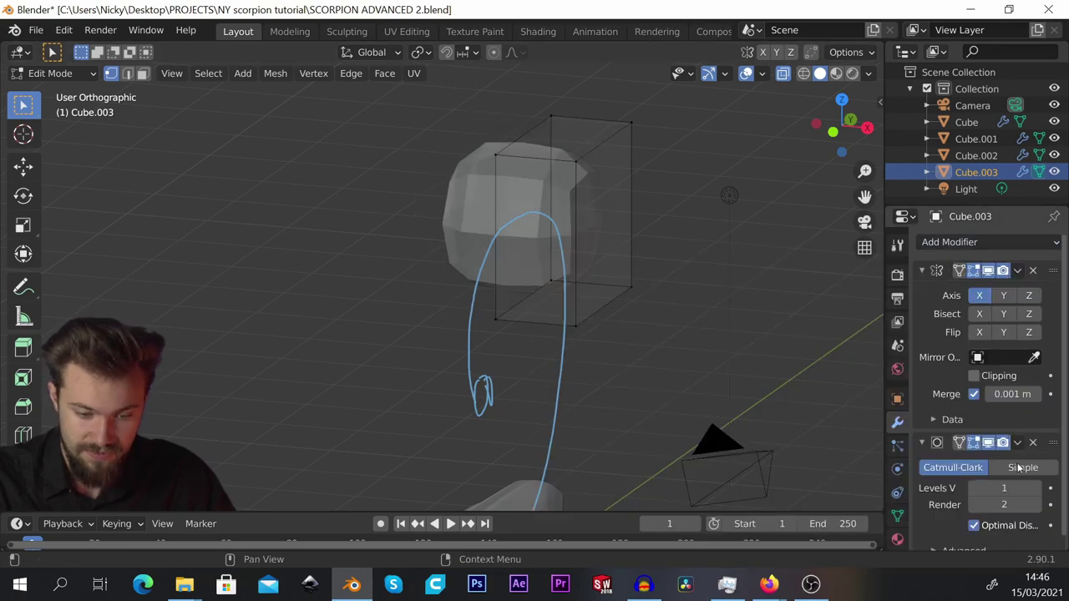
{"action": "left_click", "coordinate": [1037, 489]}
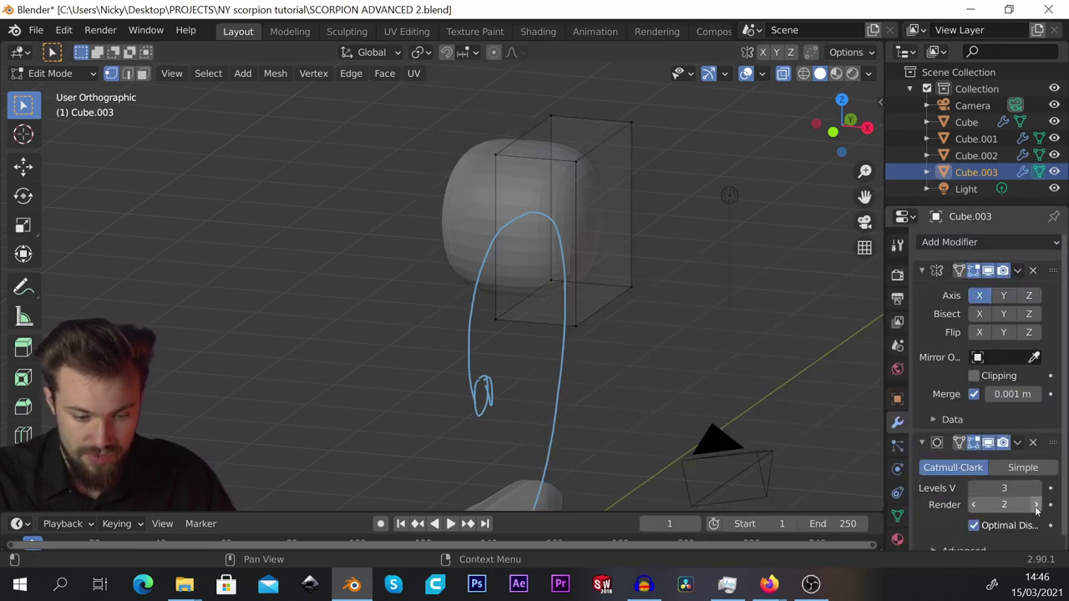
{"action": "left_click", "coordinate": [1037, 508]}
Select the entire half-cube mesh and flatten it along Z in the right view.
{"action": "key", "text": "KP_3"}
{"action": "left_click_drag", "start_coordinate": [393, 183], "coordinate": [686, 416]}
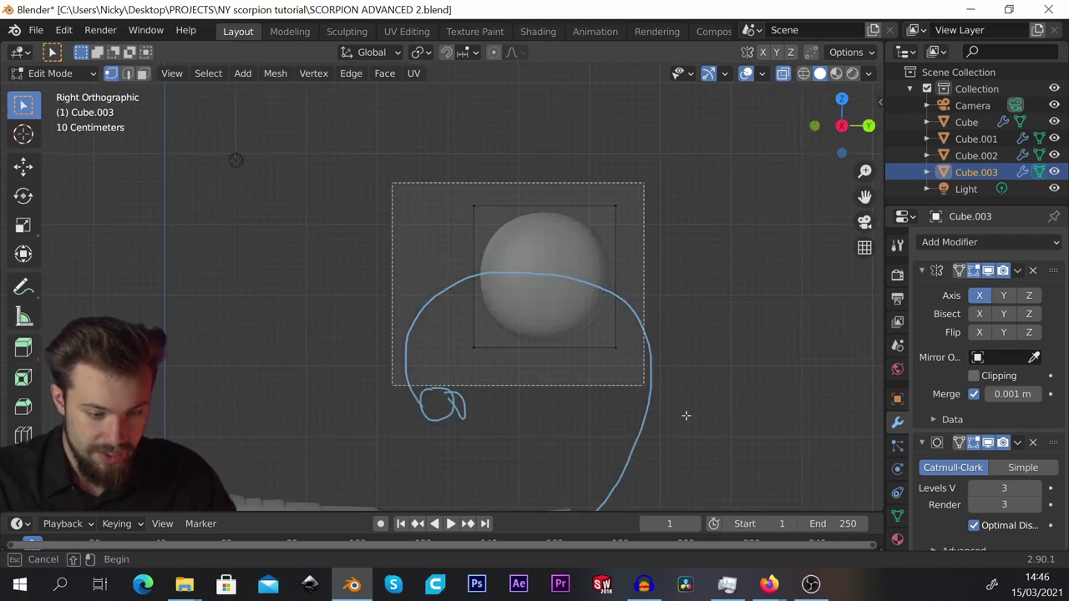
{"action": "scroll", "coordinate": [675, 324], "scroll_direction": "up", "scroll_amount": 1}
{"action": "key", "text": "s"}
{"action": "key", "text": "z"}
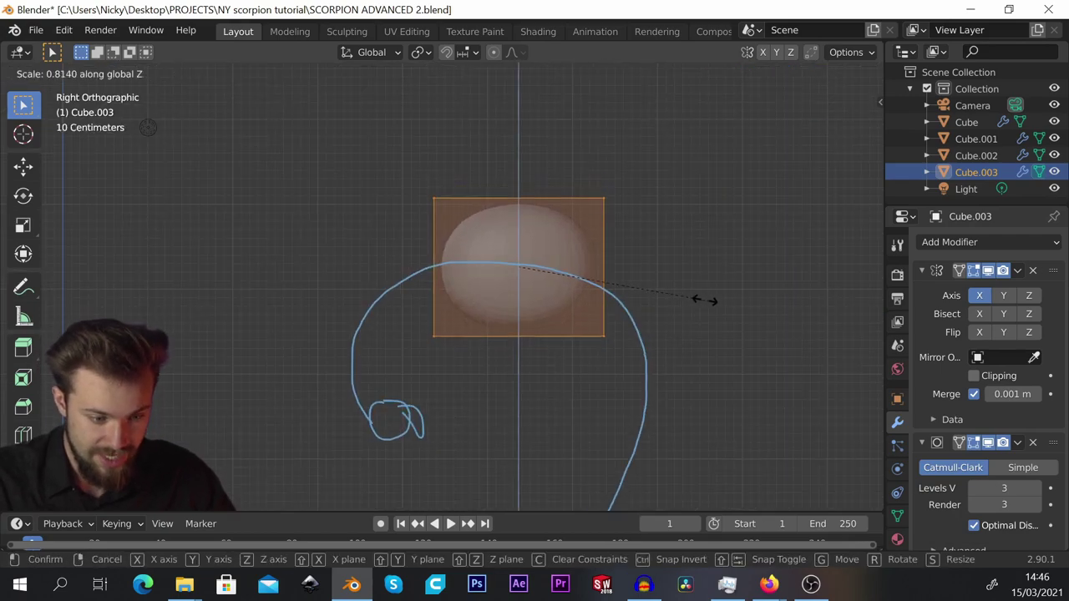
{"action": "left_click", "coordinate": [570, 276]}
{"action": "scroll", "coordinate": [566, 276], "scroll_direction": "up", "scroll_amount": 1}
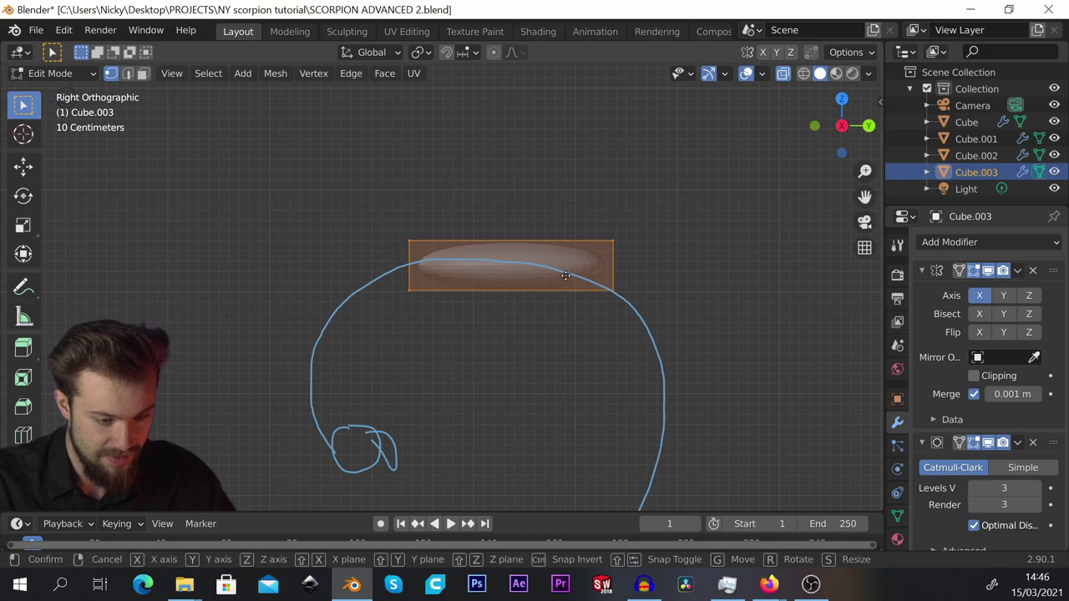
Reposition the flattened mesh on the top of the tail curve and slightly increase its height along Z.
{"action": "key", "text": "g"}
{"action": "left_click", "coordinate": [534, 273]}
{"action": "scroll", "coordinate": [539, 276], "scroll_direction": "up", "scroll_amount": 1}
{"action": "key", "text": "s"}
{"action": "key", "text": "z"}
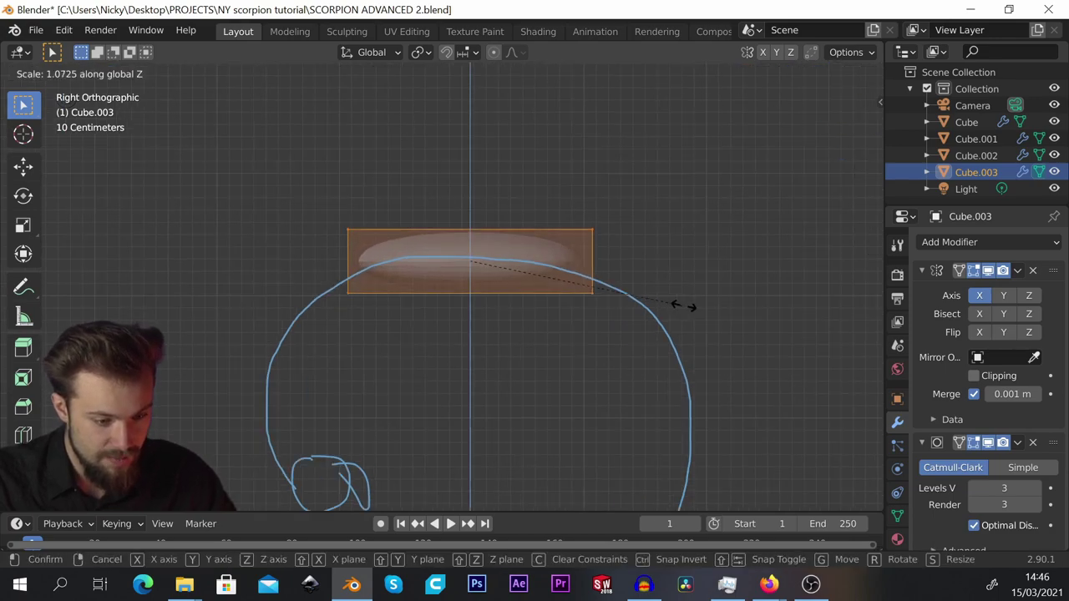
{"action": "left_click", "coordinate": [671, 292]}
Add a centred crosswise loop cut halfway along the tail segment's length.
{"action": "key", "text": "ctrl+r"}
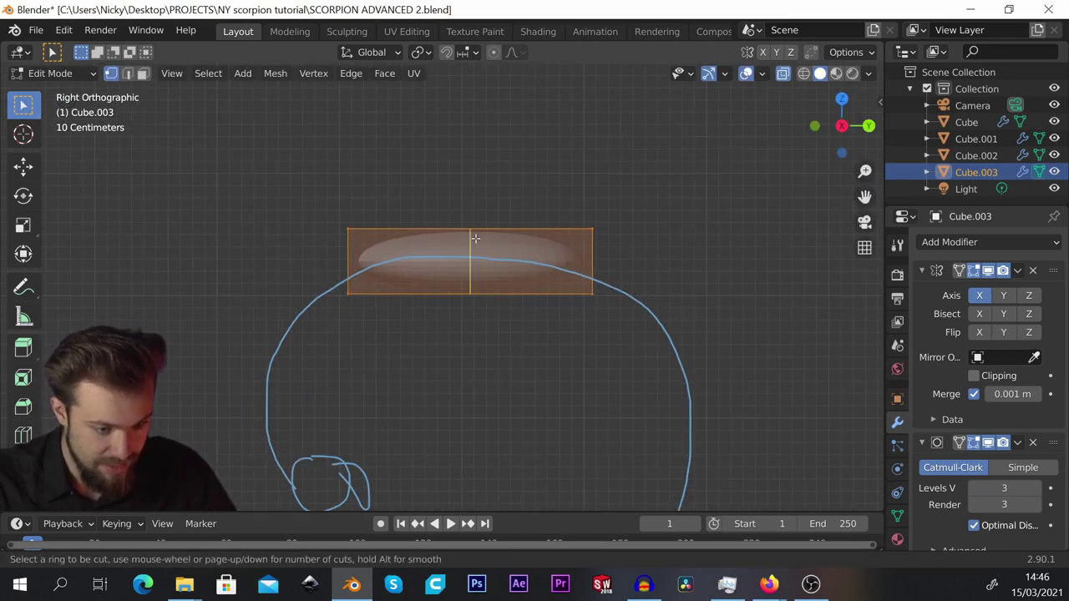
{"action": "left_click", "coordinate": [475, 239]}
{"action": "right_click", "coordinate": [501, 234]}
{"action": "middle_click_drag", "start_coordinate": [558, 223], "coordinate": [498, 241]}
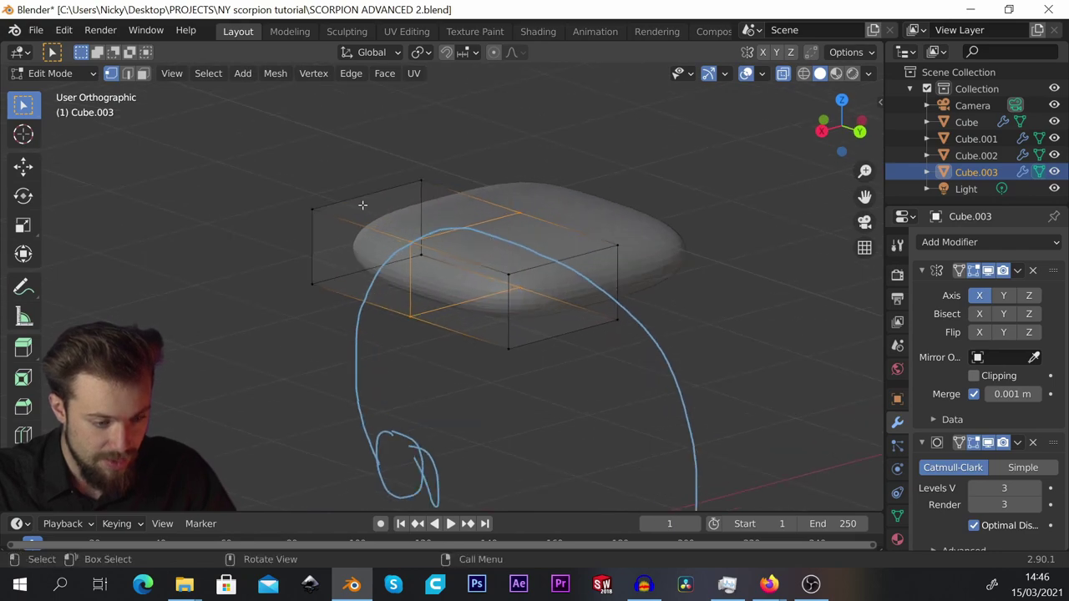
{"action": "left_click_drag", "start_coordinate": [310, 214], "coordinate": [311, 217]}
{"action": "left_click", "coordinate": [400, 230], "text": "alt"}
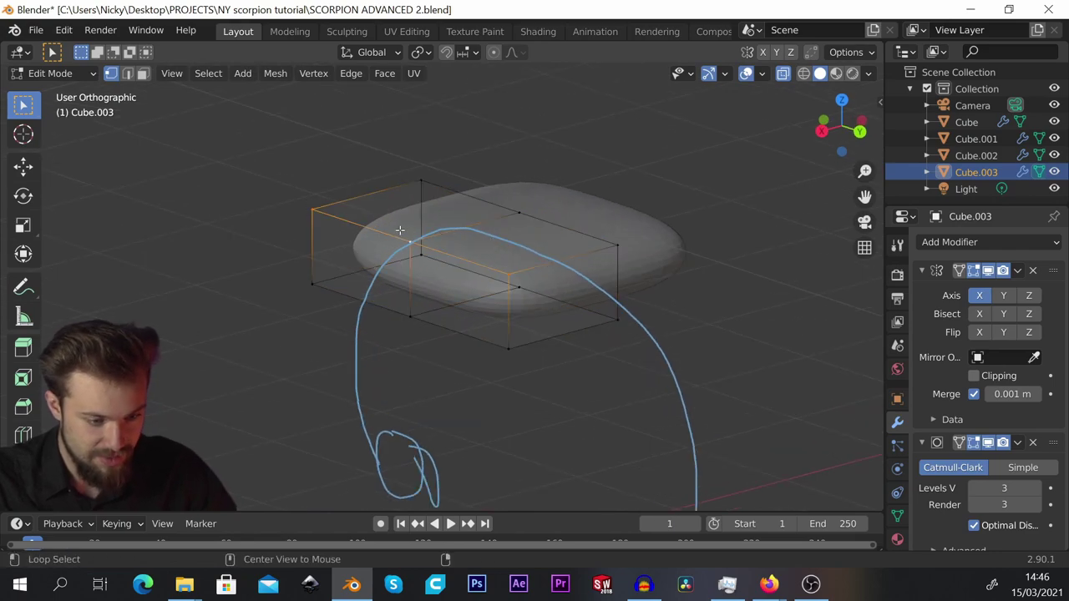
{"action": "left_click", "coordinate": [379, 313], "text": "alt+shift"}
{"action": "key", "text": "Tab"}
{"action": "key", "text": "Tab"}
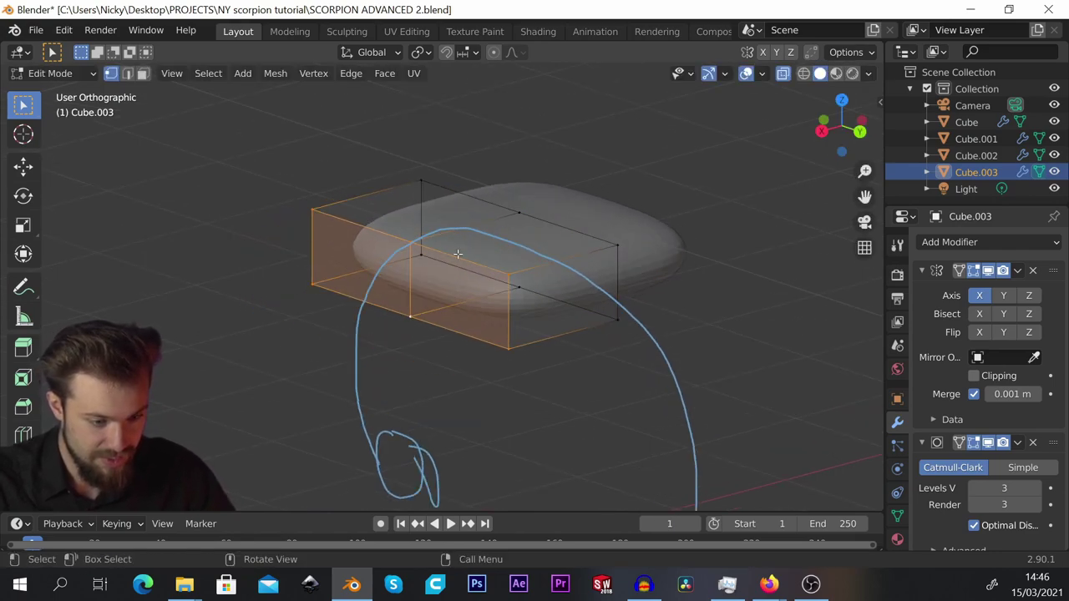
{"action": "left_click", "coordinate": [517, 199]}
{"action": "middle_click_drag", "start_coordinate": [518, 200], "coordinate": [526, 234]}
{"action": "scroll", "coordinate": [526, 234], "scroll_direction": "up", "scroll_amount": 2}
{"action": "key", "text": "g"}
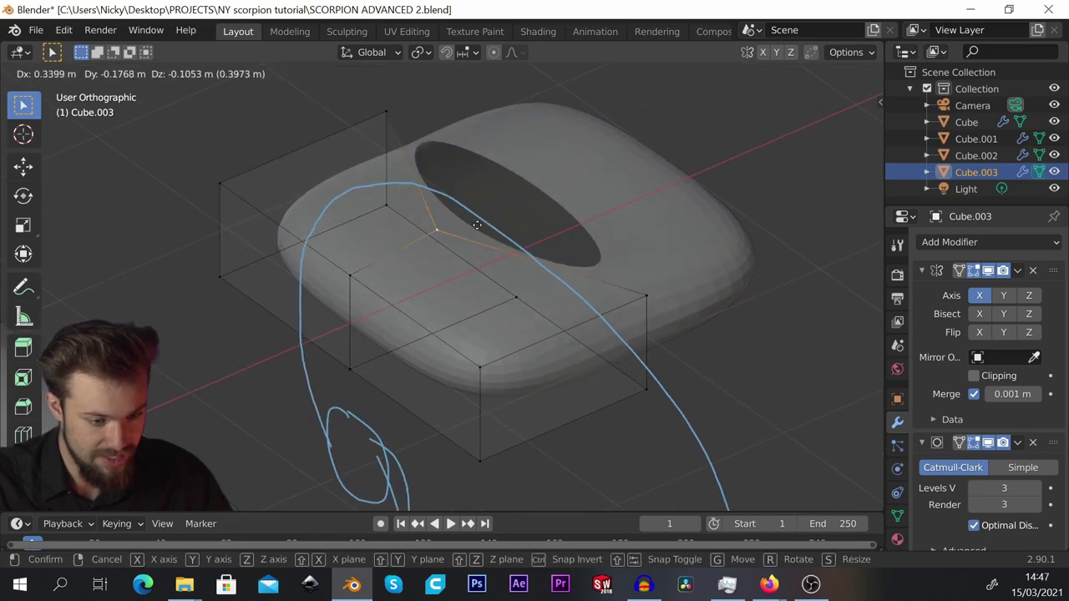
{"action": "key", "text": "Escape"}
Enable clipping on the Mirror modifier and move the outer side of the tail segment inward along X to narrow it.
{"action": "middle_click_drag", "start_coordinate": [301, 284], "coordinate": [315, 293]}
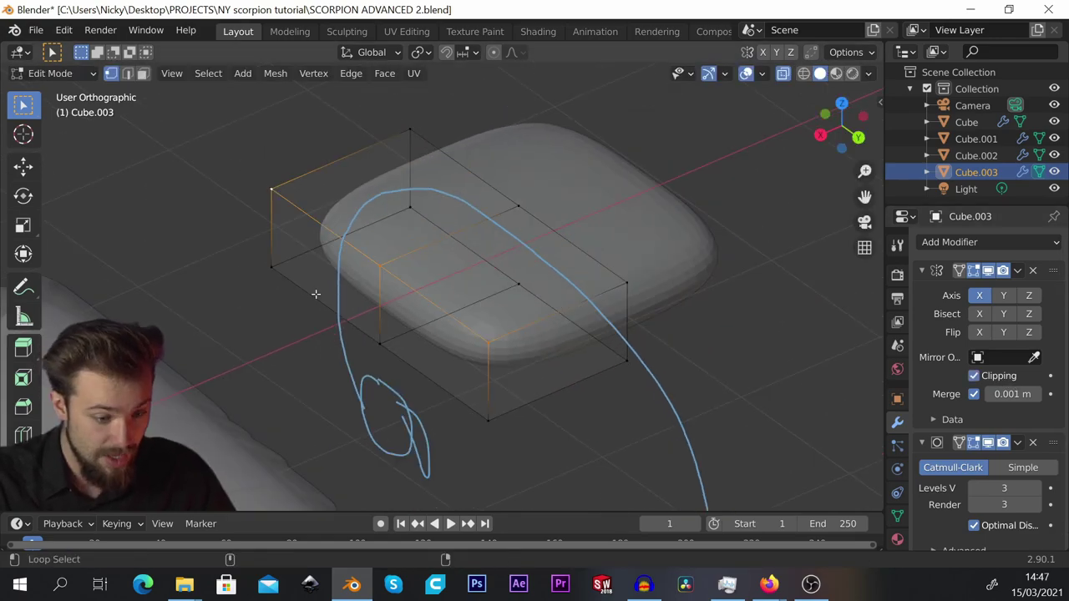
{"action": "left_click", "coordinate": [316, 295], "text": "alt"}
{"action": "key", "text": "g"}
{"action": "key", "text": "x"}
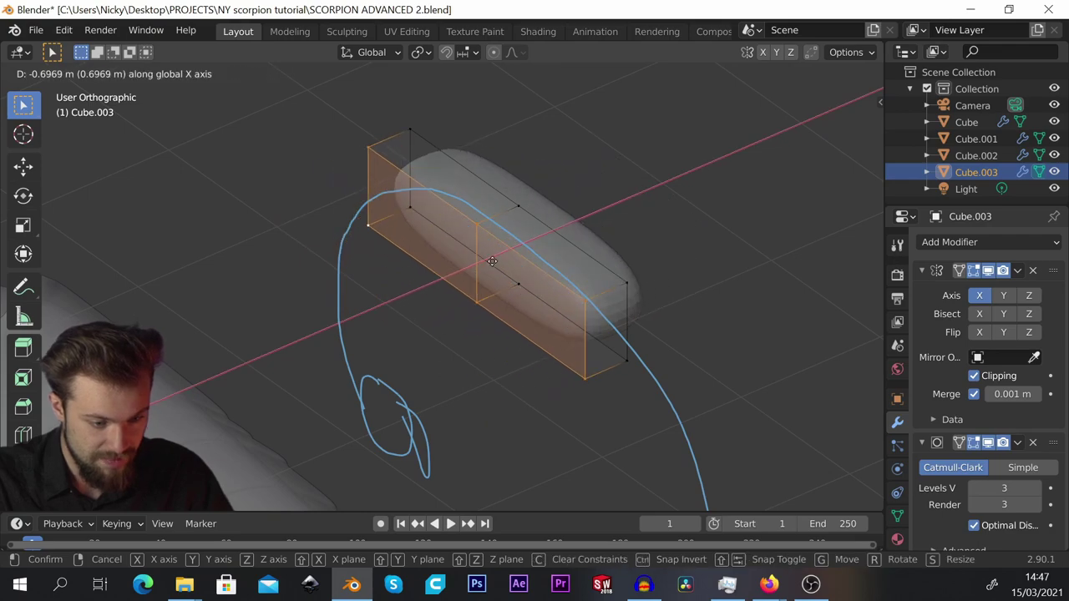
{"action": "left_click", "coordinate": [468, 310]}
Add a loop cut near the positive-Y end of the tail segment and scale it up into a bulge.
{"action": "middle_click_drag", "start_coordinate": [468, 311], "coordinate": [644, 213]}
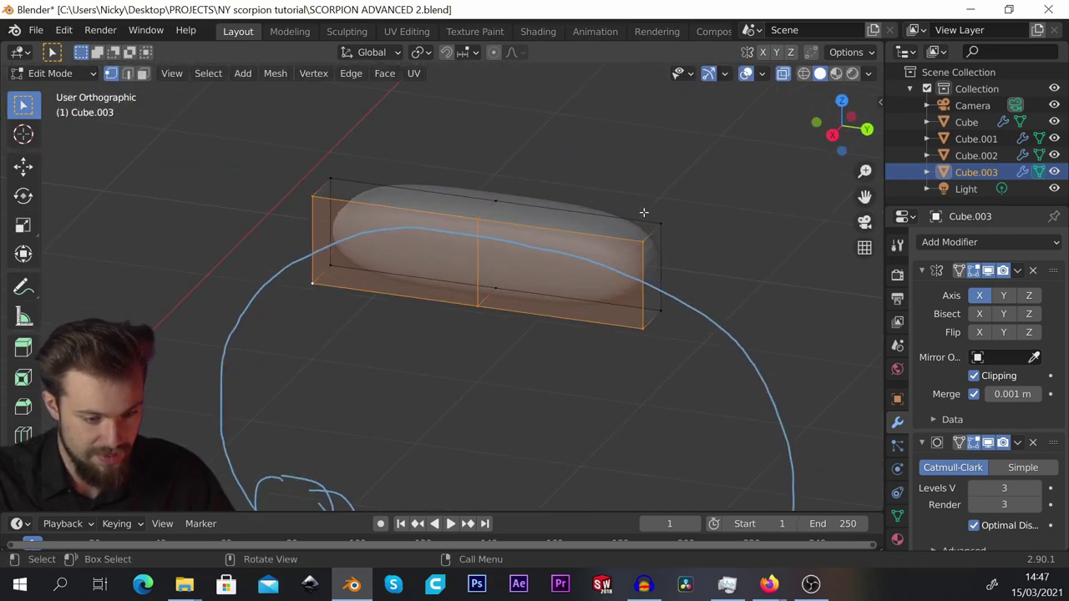
{"action": "key", "text": "KP_1"}
{"action": "key", "text": "KP_3"}
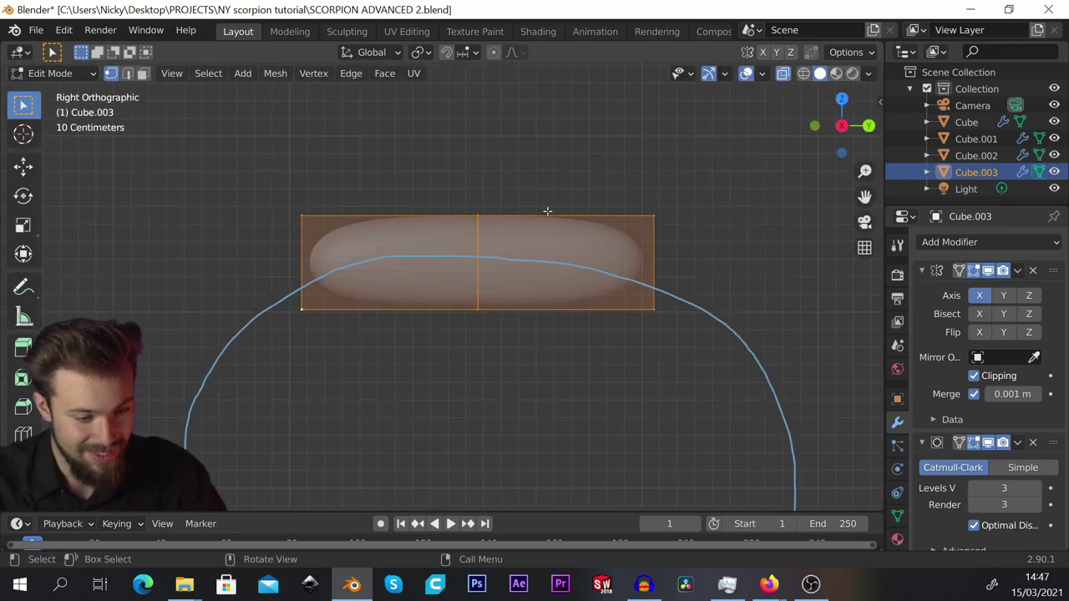
{"action": "key", "text": "ctrl+r"}
{"action": "left_click", "coordinate": [575, 228]}
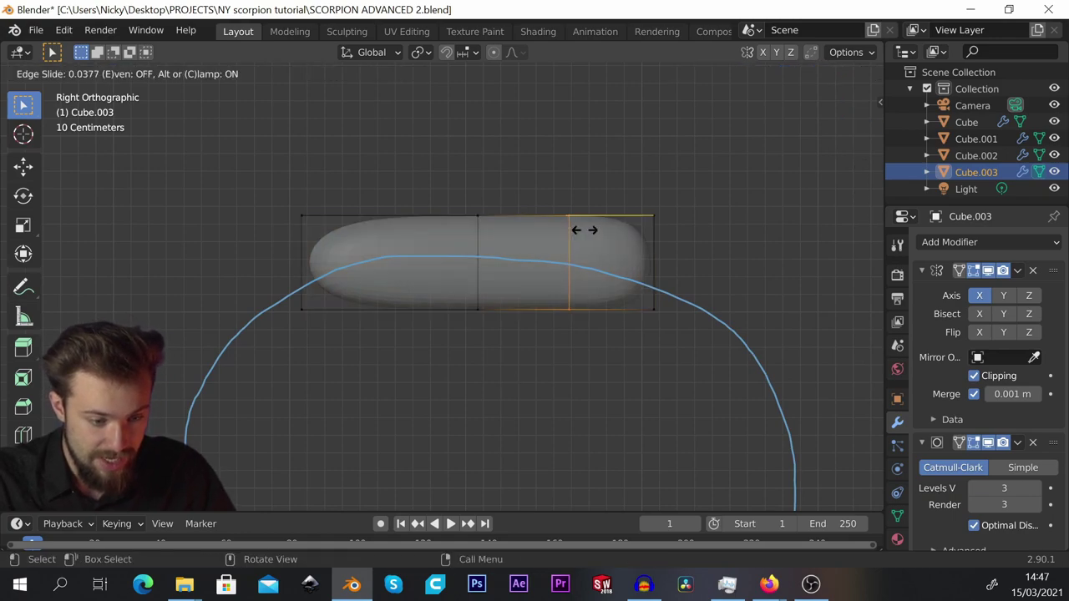
{"action": "left_click", "coordinate": [598, 227]}
{"action": "key", "text": "s"}
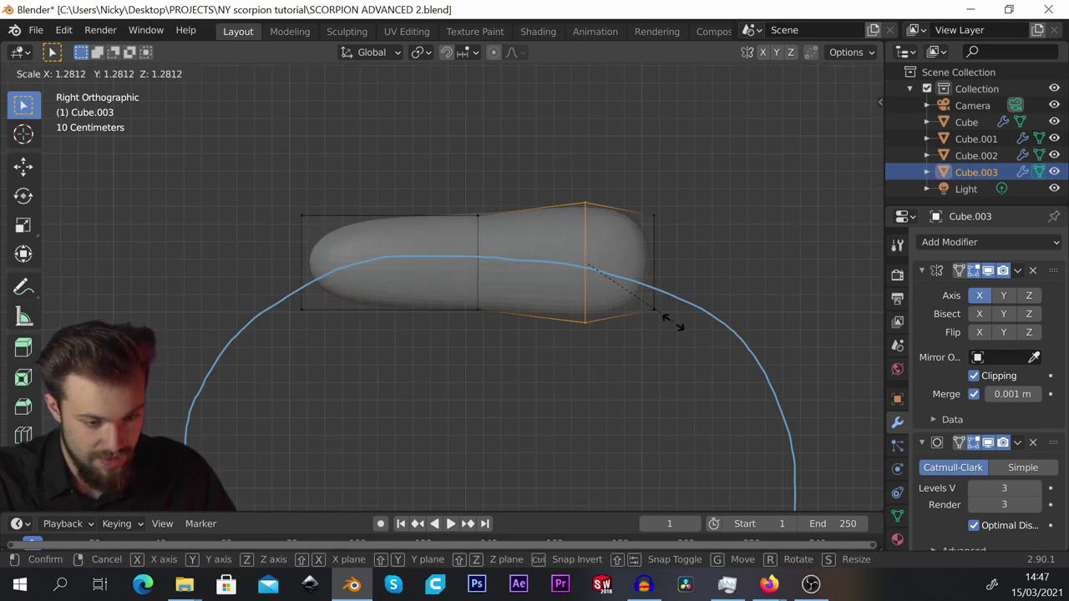
{"action": "left_click", "coordinate": [685, 335]}
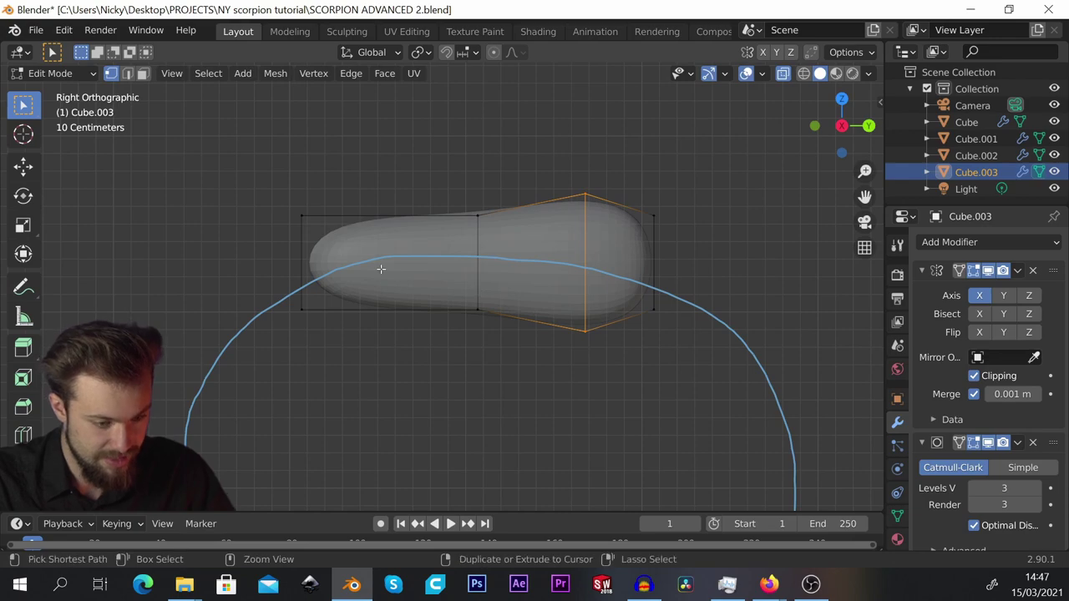
Add a loop cut near the negative-Y end of the tail segment, scale it up into a bulge and shift it outward along Y.
{"action": "key", "text": "ctrl+r"}
{"action": "left_click", "coordinate": [376, 242]}
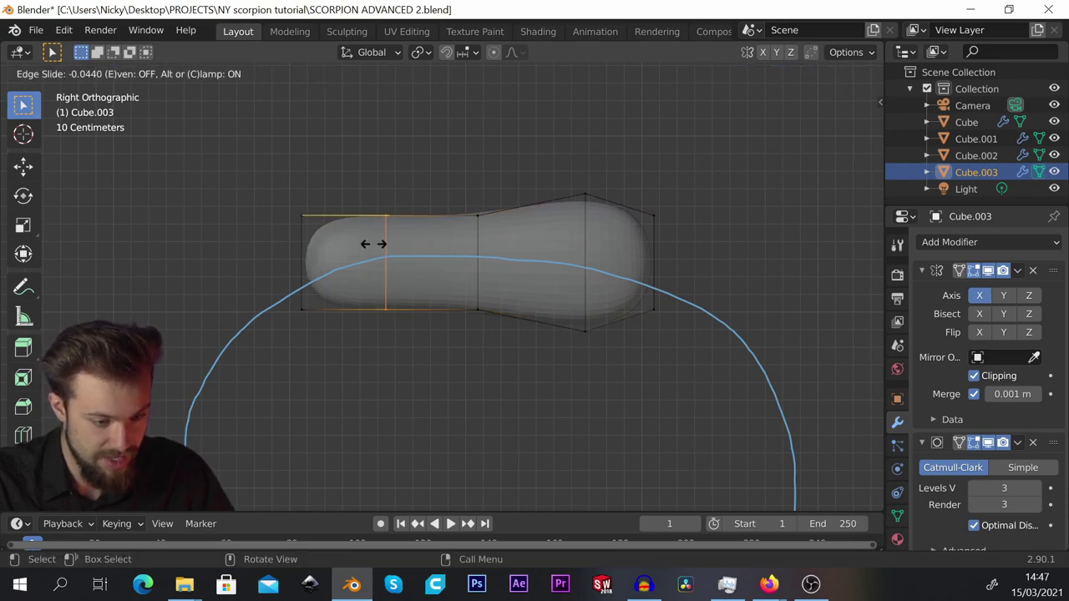
{"action": "left_click", "coordinate": [372, 243]}
{"action": "key", "text": "s"}
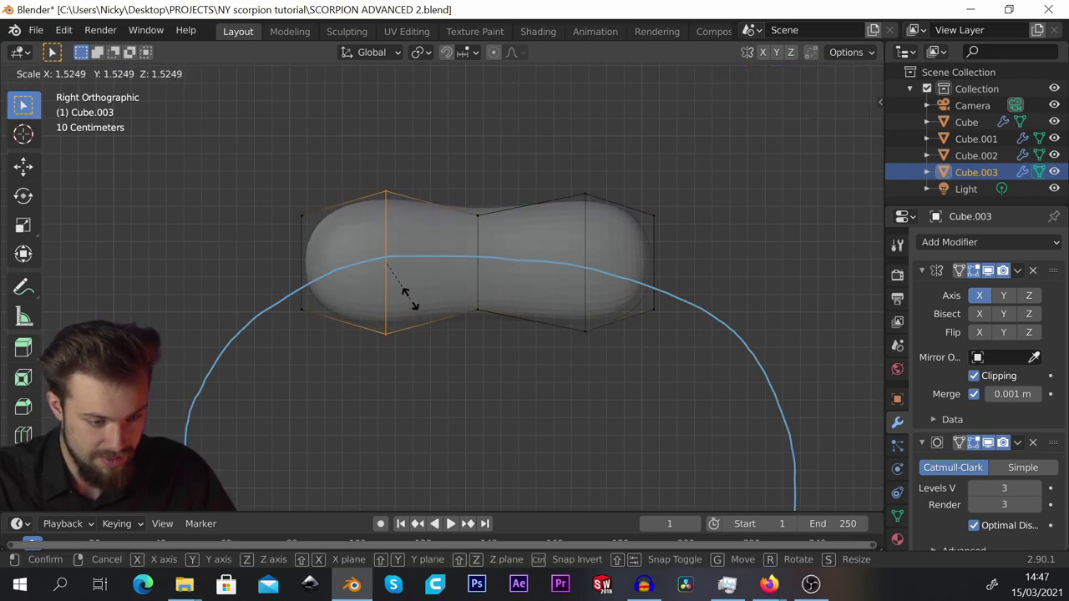
{"action": "left_click", "coordinate": [421, 288]}
{"action": "key", "text": "g"}
{"action": "key", "text": "y"}
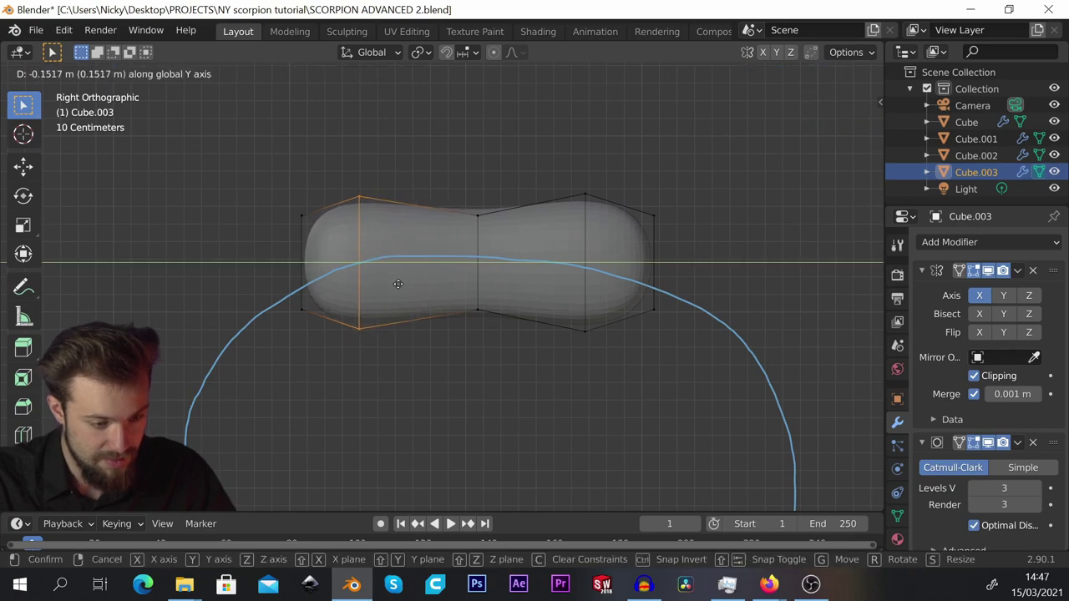
{"action": "left_click", "coordinate": [392, 285]}
Move the positive-Y bulge loop closer to its end along Y and scale the middle loop down to narrow the waist.
{"action": "left_click", "coordinate": [582, 240], "text": "alt"}
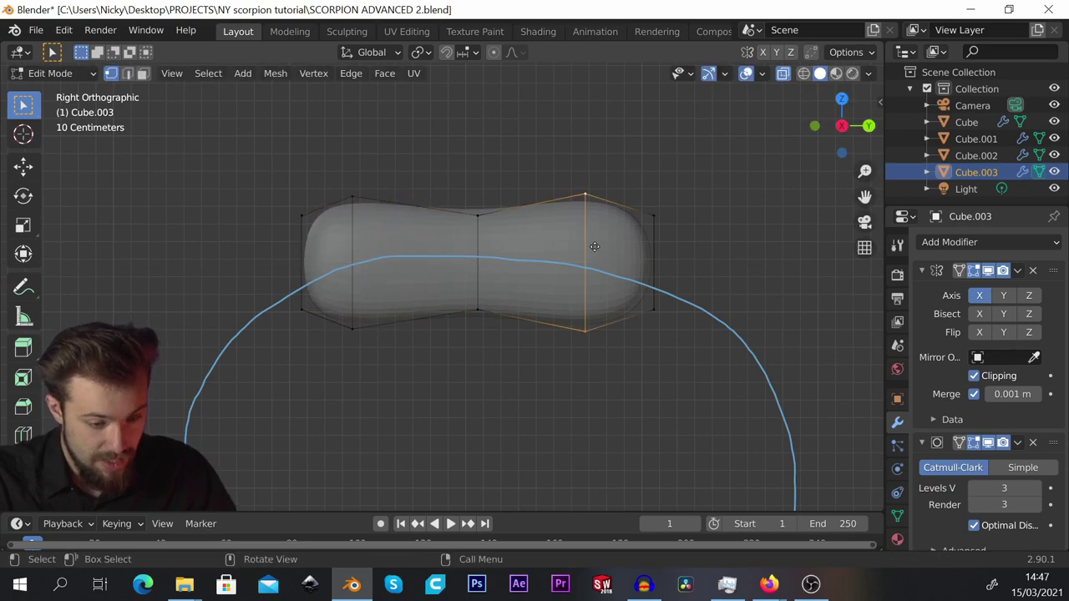
{"action": "key", "text": "g"}
{"action": "key", "text": "y"}
{"action": "left_click", "coordinate": [611, 245]}
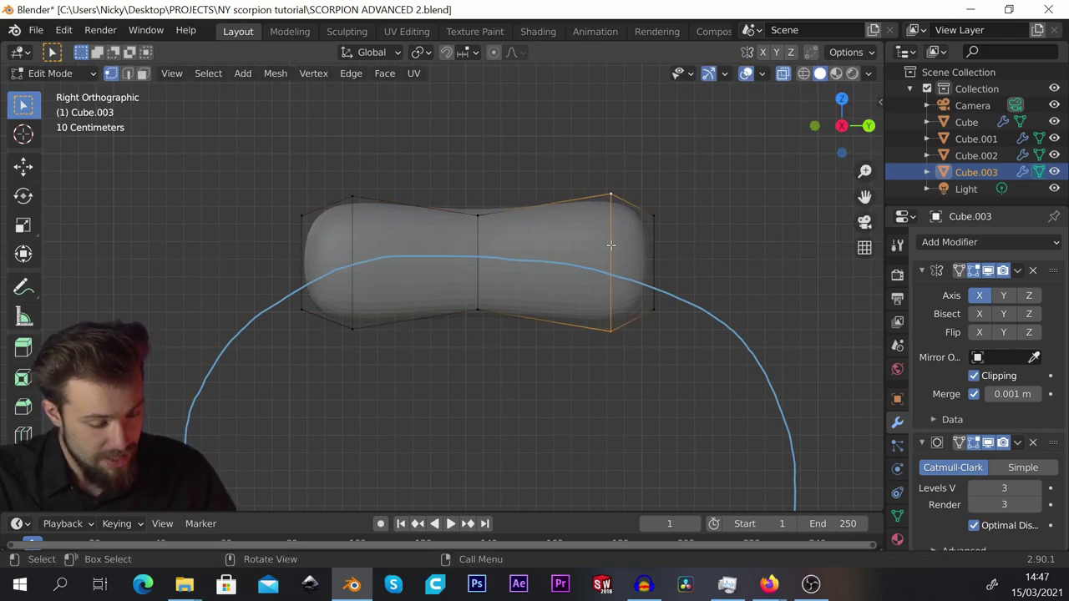
{"action": "left_click", "coordinate": [477, 244], "text": "alt"}
{"action": "key", "text": "s"}
{"action": "left_click", "coordinate": [647, 219]}
Inset the tail segment's positive-Y end face by extruding it in place, scaling it down and adjusting it along X.
{"action": "middle_click_drag", "start_coordinate": [647, 218], "coordinate": [566, 241]}
{"action": "scroll", "coordinate": [667, 263], "scroll_direction": "up", "scroll_amount": 2}
{"action": "left_click", "coordinate": [561, 232], "text": "alt"}
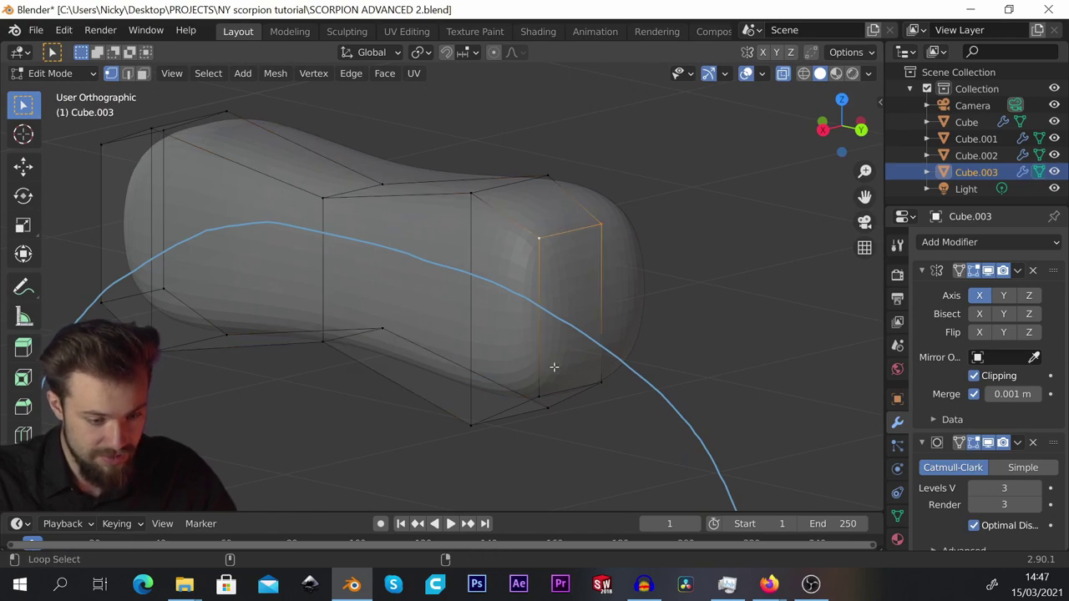
{"action": "left_click", "coordinate": [559, 390], "text": "alt+shift"}
{"action": "middle_click_drag", "start_coordinate": [621, 338], "coordinate": [616, 327]}
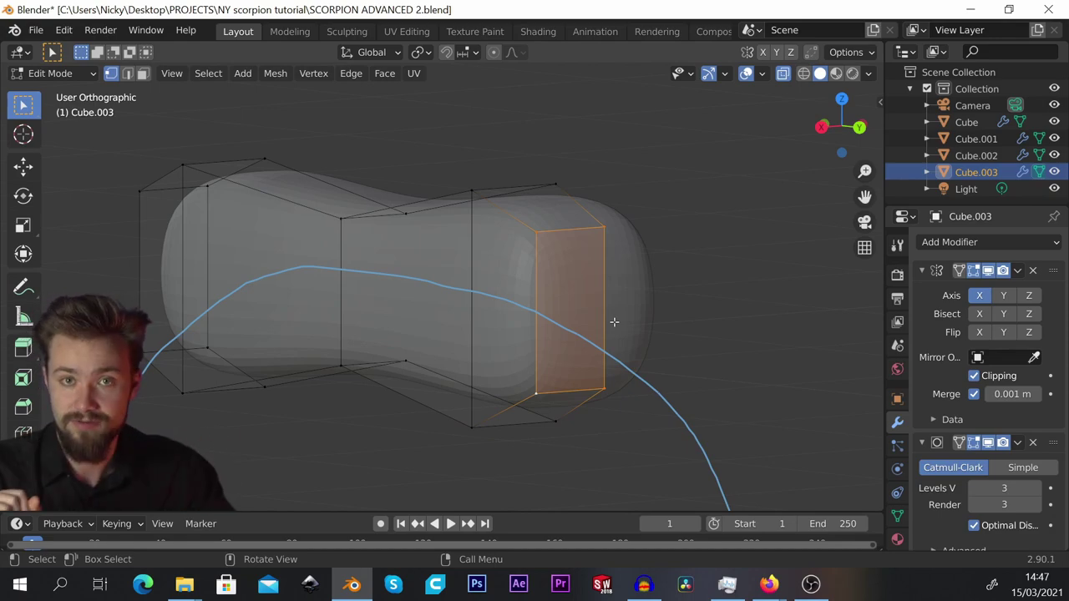
{"action": "scroll", "coordinate": [613, 322], "scroll_direction": "up", "scroll_amount": 1}
{"action": "key", "text": "e"}
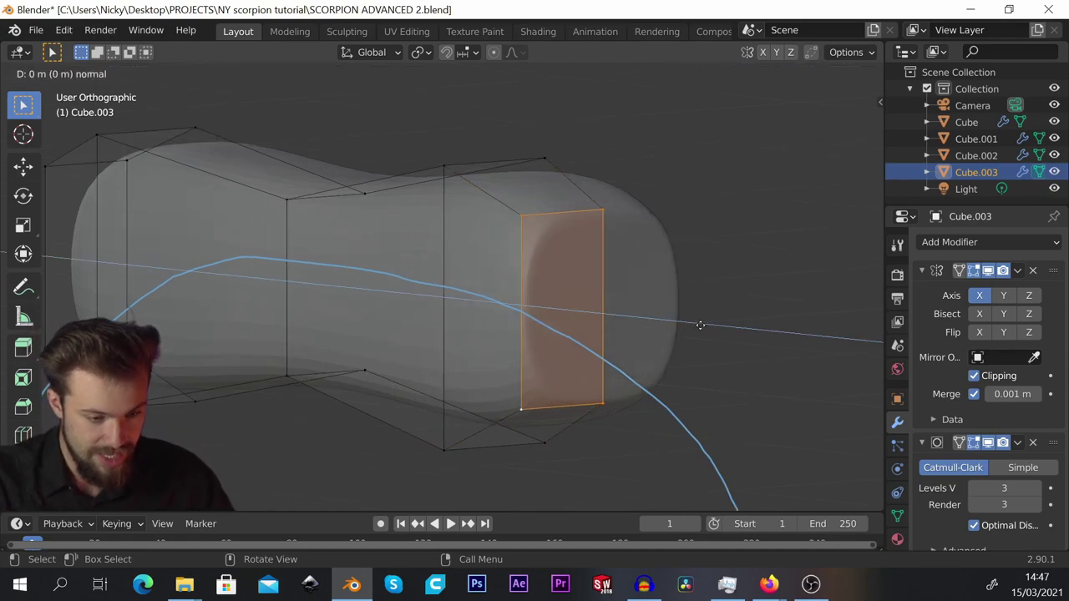
{"action": "right_click", "coordinate": [741, 311]}
{"action": "key", "text": "s"}
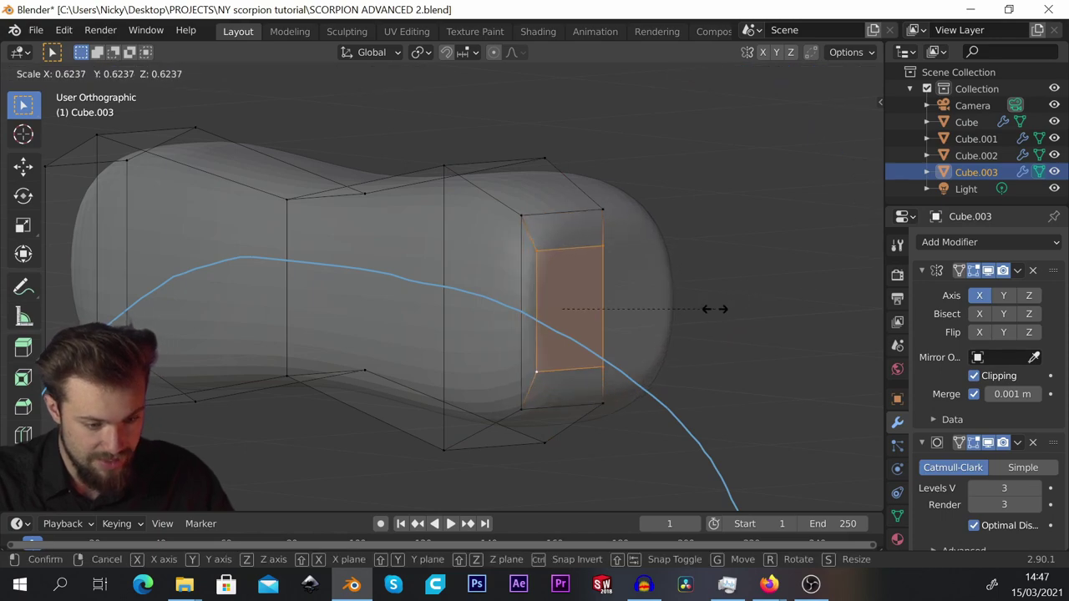
{"action": "left_click", "coordinate": [742, 301]}
{"action": "middle_click_drag", "start_coordinate": [740, 301], "coordinate": [628, 294]}
{"action": "key", "text": "g"}
{"action": "key", "text": "x"}
{"action": "left_click", "coordinate": [688, 285]}
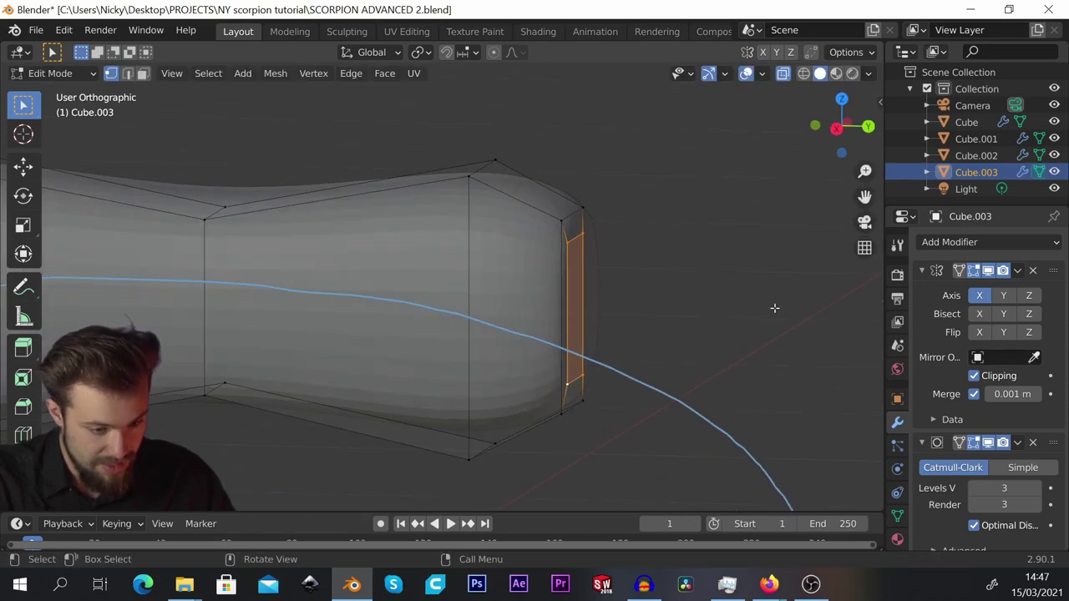
Extrude the inset positive-Y face into the segment and scale it down to form a hollow socket.
{"action": "key", "text": "e"}
{"action": "left_click", "coordinate": [679, 309]}
{"action": "key", "text": "s"}
{"action": "left_click", "coordinate": [687, 296]}
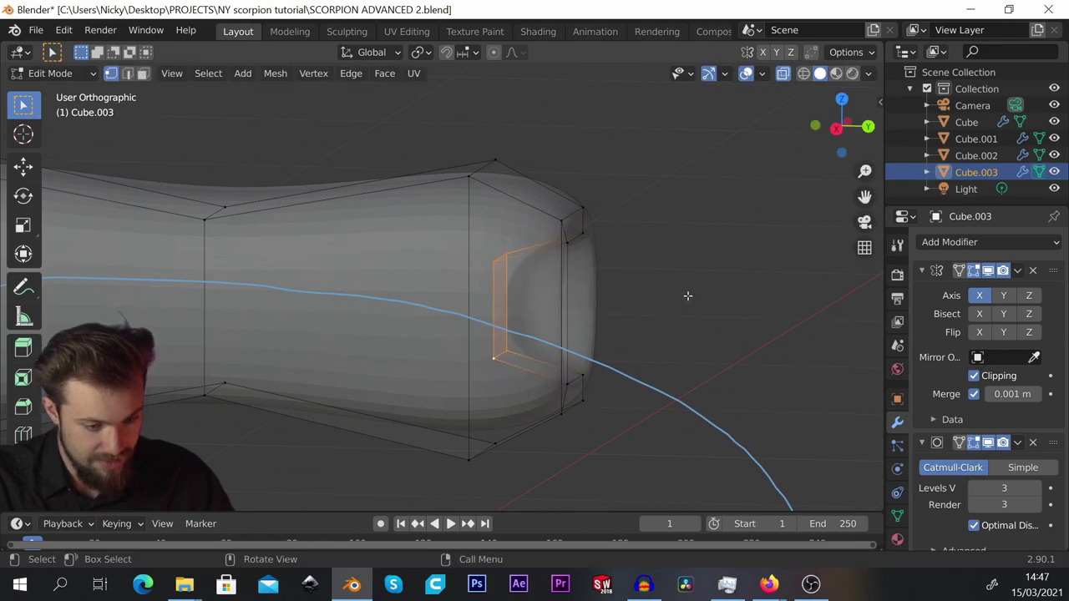
Extrude and scale down the negative-Y end face, reposition it and extrude it inward to form a matching hollow.
{"action": "middle_click_drag", "start_coordinate": [688, 295], "coordinate": [353, 293]}
{"action": "left_click", "coordinate": [368, 284], "text": "alt"}
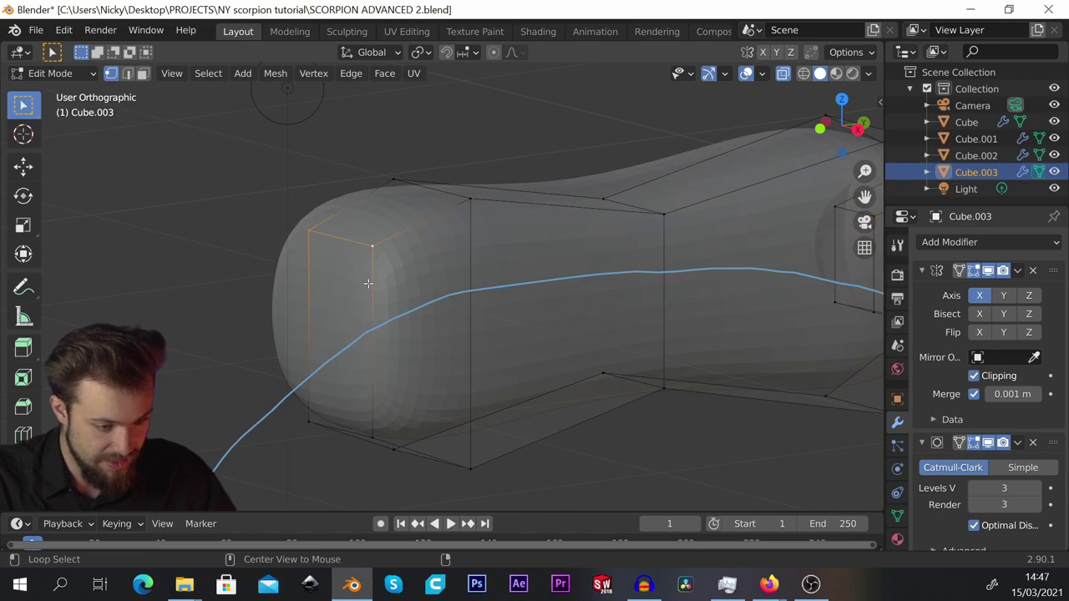
{"action": "key", "text": "e"}
{"action": "middle_click_drag", "start_coordinate": [372, 405], "coordinate": [681, 250]}
{"action": "key", "text": "s"}
{"action": "key", "text": "g"}
{"action": "left_click", "coordinate": [508, 315]}
{"action": "key", "text": "e"}
{"action": "left_click", "coordinate": [491, 314]}
Return to Object Mode, turn off X-ray display and view the tail segment from the right.
{"action": "key", "text": "Tab"}
{"action": "left_click", "coordinate": [684, 158]}
{"action": "left_click", "coordinate": [782, 73]}
{"action": "scroll", "coordinate": [416, 176], "scroll_direction": "down", "scroll_amount": 2}
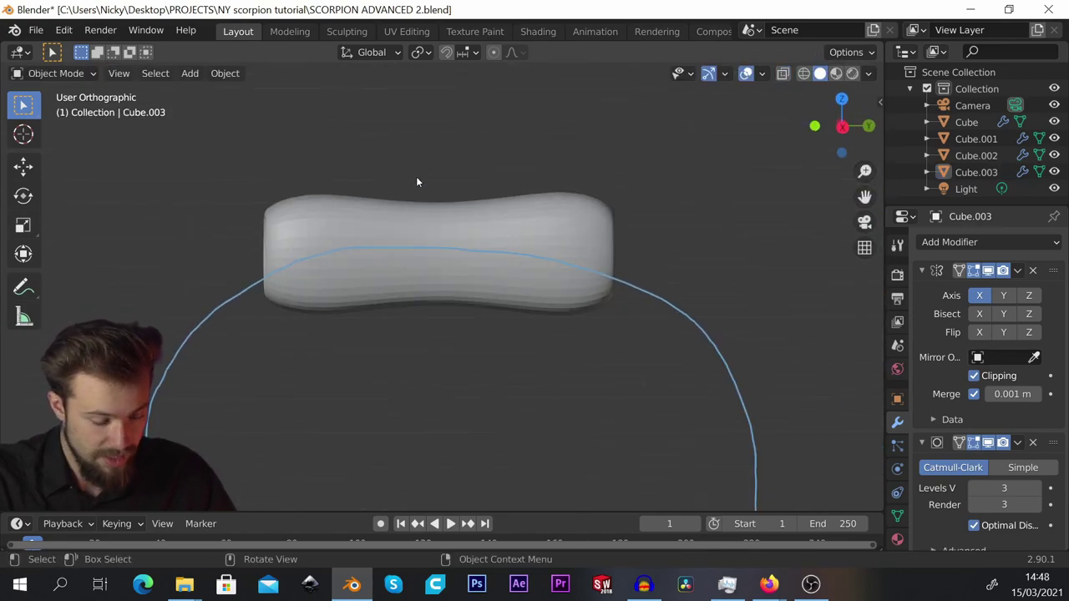
{"action": "left_click", "coordinate": [446, 238]}
{"action": "middle_click_drag", "start_coordinate": [446, 239], "coordinate": [499, 218]}
{"action": "key", "text": "KP_3"}
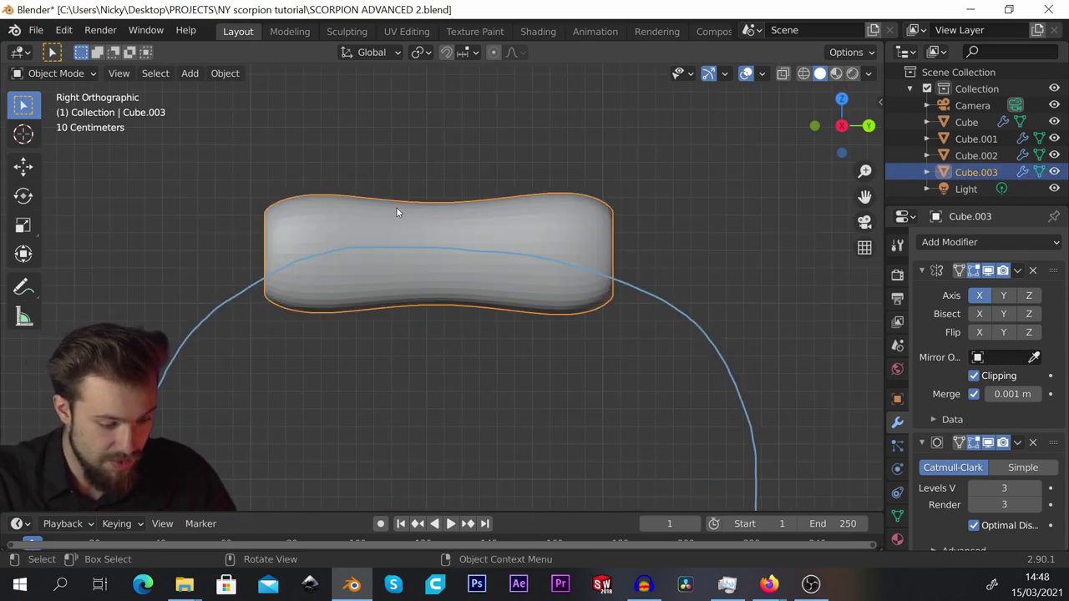
In Edit Mode, pull the side corner vertices of the tail segment's two bulges slightly inward to round its shape.
{"action": "key", "text": "Tab"}
{"action": "mouse_move", "coordinate": [388, 198]}
{"action": "middle_mouse_down"}
{"action": "mouse_move", "coordinate": [321, 197]}
{"action": "mouse_move", "coordinate": [406, 200]}
{"action": "middle_mouse_up"}
{"action": "scroll", "coordinate": [351, 206], "scroll_direction": "up", "scroll_amount": 2}
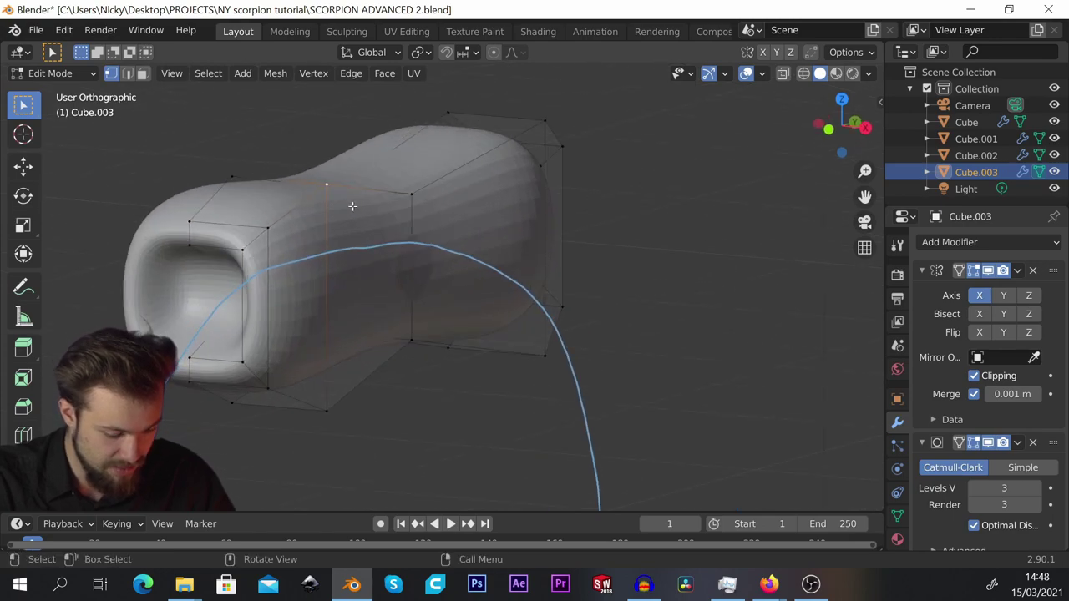
{"action": "key", "text": "g"}
{"action": "left_click", "coordinate": [372, 220]}
{"action": "key", "text": "g"}
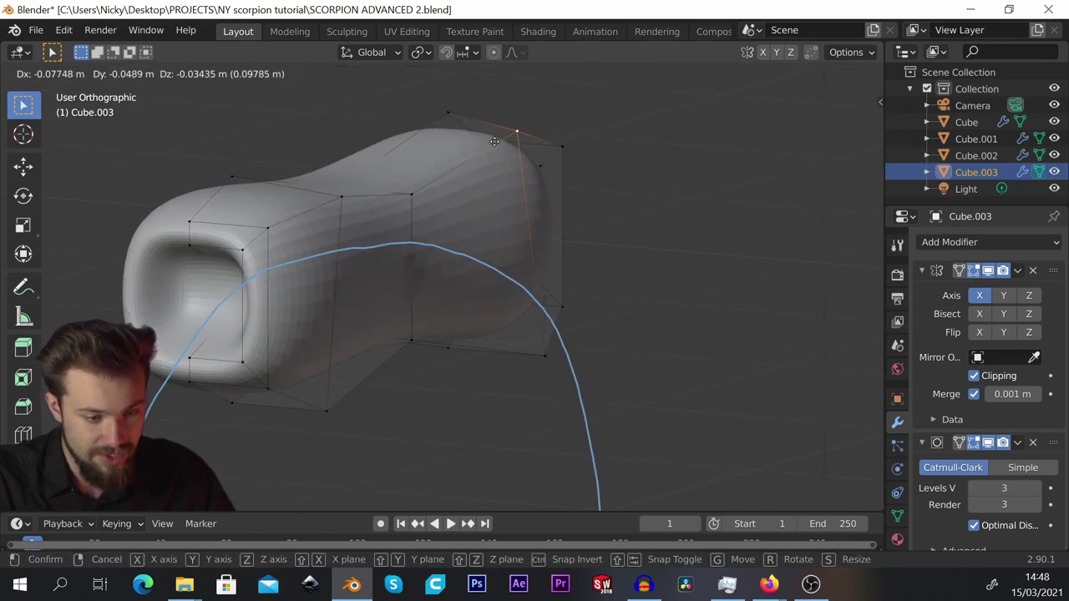
{"action": "left_click", "coordinate": [512, 179]}
{"action": "key", "text": "g"}
{"action": "left_click", "coordinate": [535, 353]}
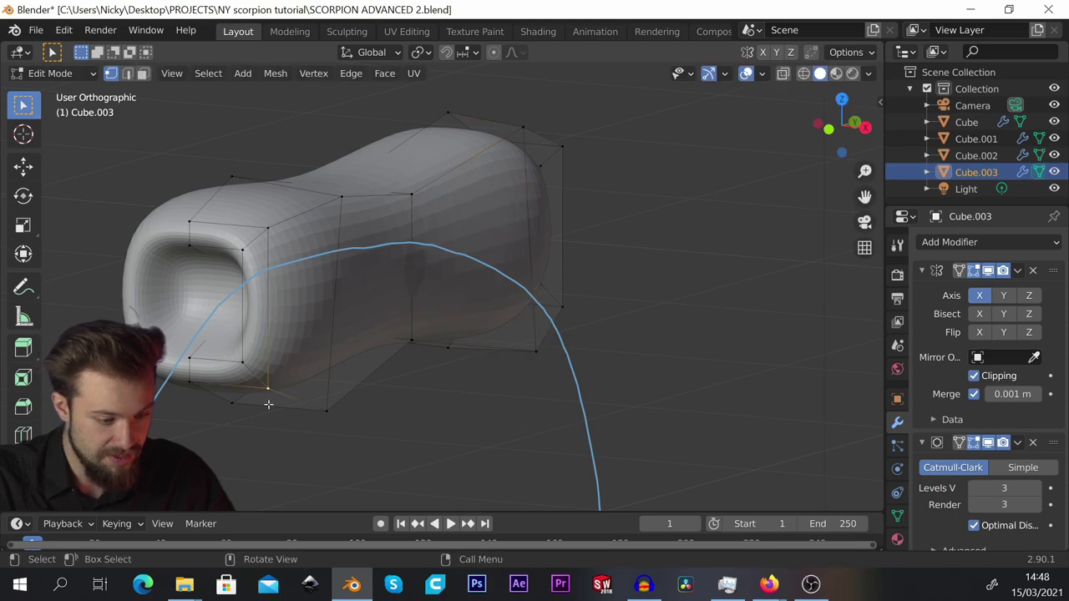
Nudge the side vertices around the negative-Y socket rim and at the waist to make the segment less boxy.
{"action": "key", "text": "g"}
{"action": "left_click", "coordinate": [244, 346]}
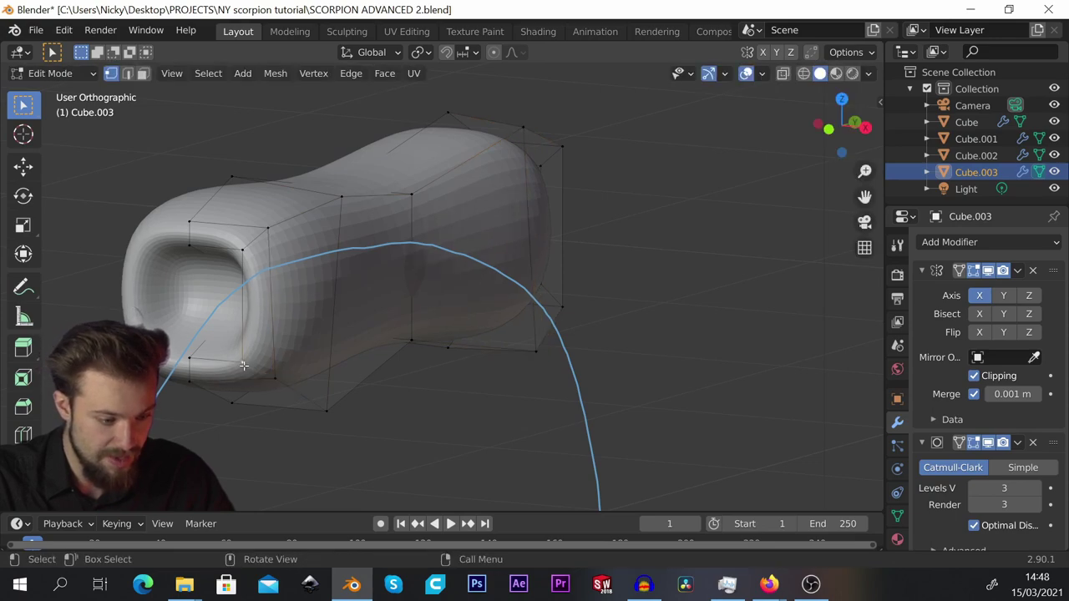
{"action": "key", "text": "g"}
{"action": "left_click", "coordinate": [266, 234]}
{"action": "key", "text": "g"}
{"action": "left_click", "coordinate": [420, 210]}
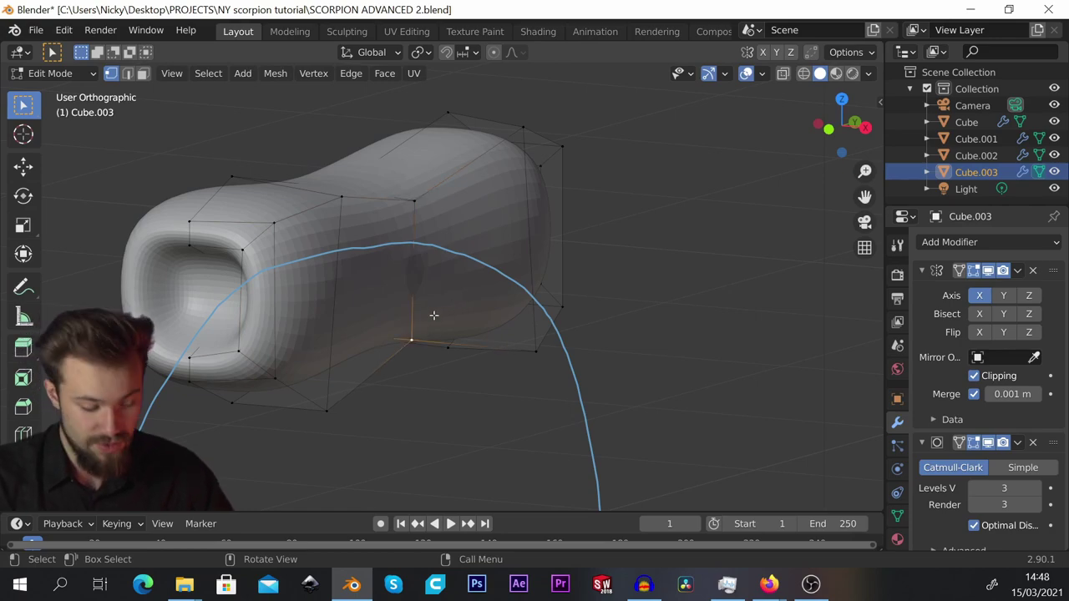
{"action": "key", "text": "g"}
{"action": "left_click", "coordinate": [421, 320]}
Shift the positive-Y bulge's upper side vertex toward the waist, raise its top vertex and return to Object Mode in right view.
{"action": "middle_click_drag", "start_coordinate": [445, 304], "coordinate": [502, 274]}
{"action": "left_click", "coordinate": [626, 180]}
{"action": "key", "text": "g"}
{"action": "left_click", "coordinate": [588, 181]}
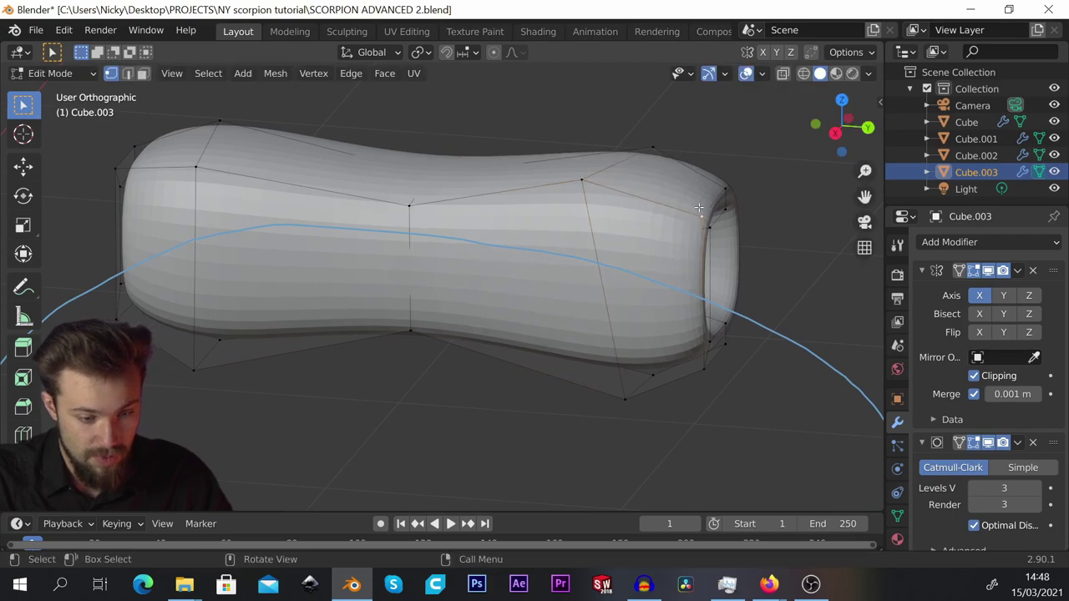
{"action": "left_click", "coordinate": [663, 144]}
{"action": "key", "text": "g"}
{"action": "left_click", "coordinate": [663, 137]}
{"action": "middle_click_drag", "start_coordinate": [663, 137], "coordinate": [461, 257]}
{"action": "scroll", "coordinate": [623, 147], "scroll_direction": "down", "scroll_amount": 5}
{"action": "key", "text": "Tab"}
{"action": "key", "text": "KP_3"}
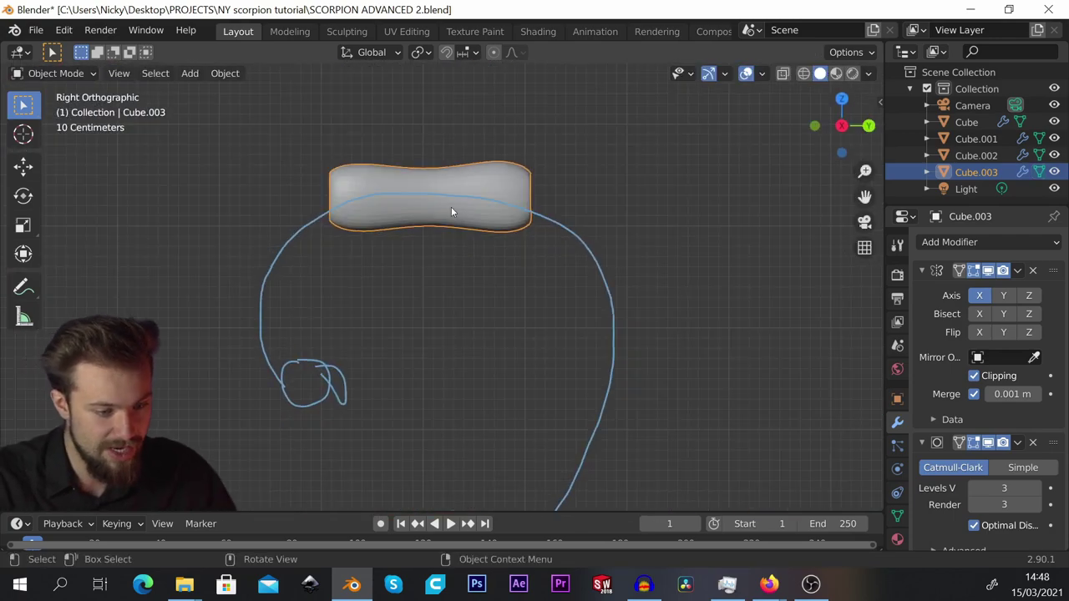
Turn on X-ray in Edit Mode, select the whole tail segment and duplicate it about 2.33 m along negative Y.
{"action": "key", "text": "Tab"}
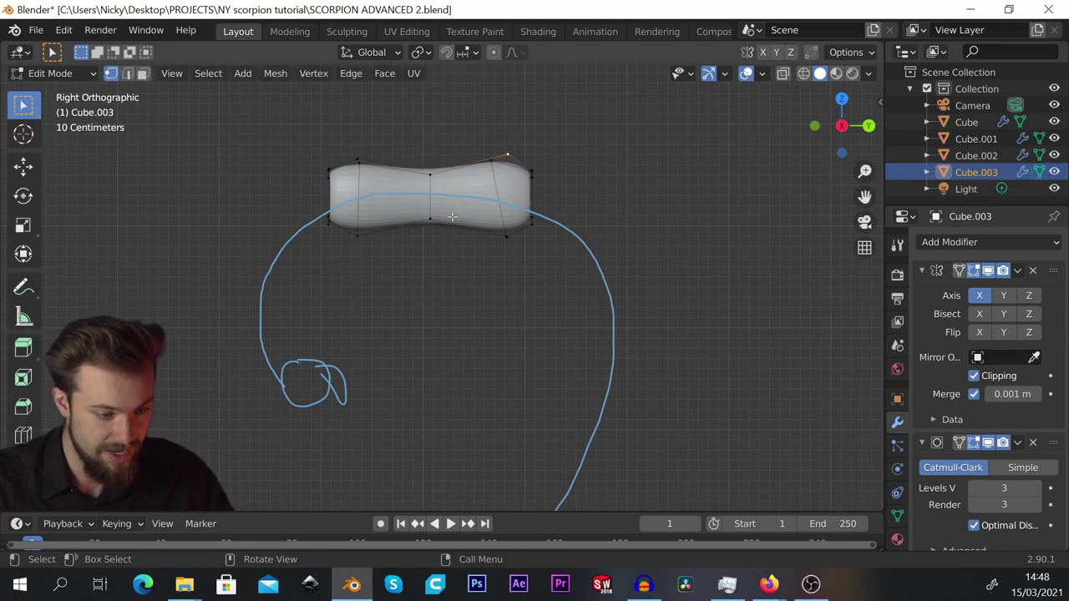
{"action": "left_click", "coordinate": [782, 74]}
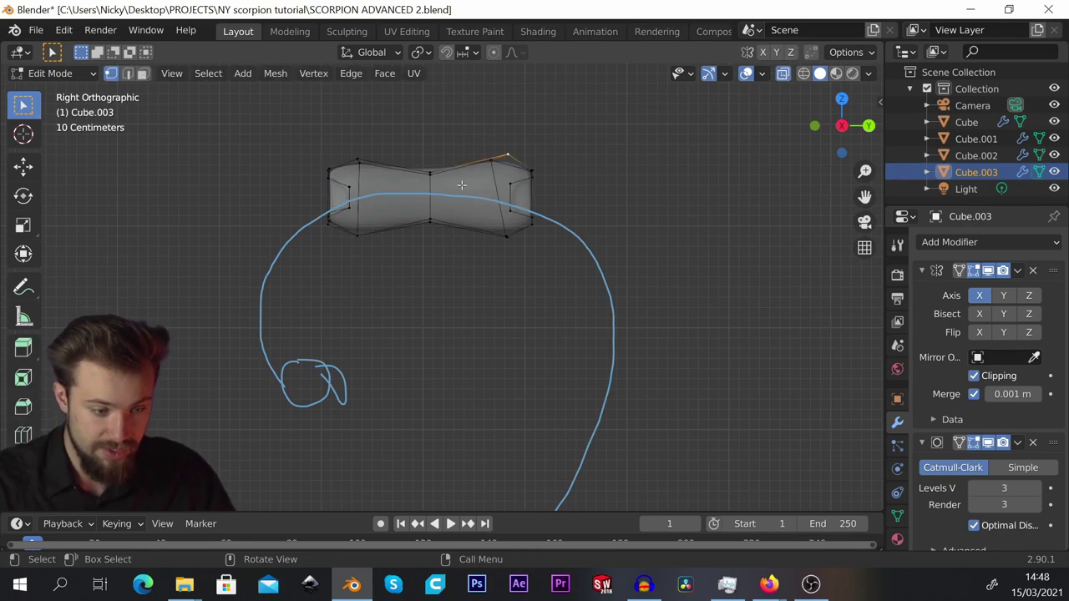
{"action": "key", "text": "a"}
{"action": "middle_click_drag", "start_coordinate": [442, 181], "coordinate": [433, 176], "text": "shift"}
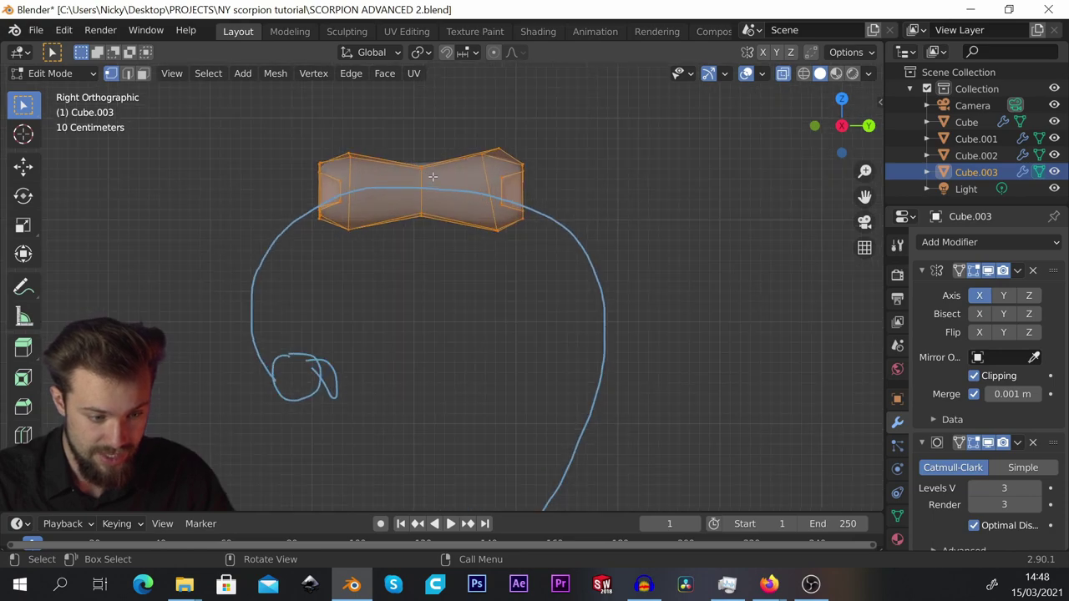
{"action": "key", "text": "alt+a"}
{"action": "key", "text": "a"}
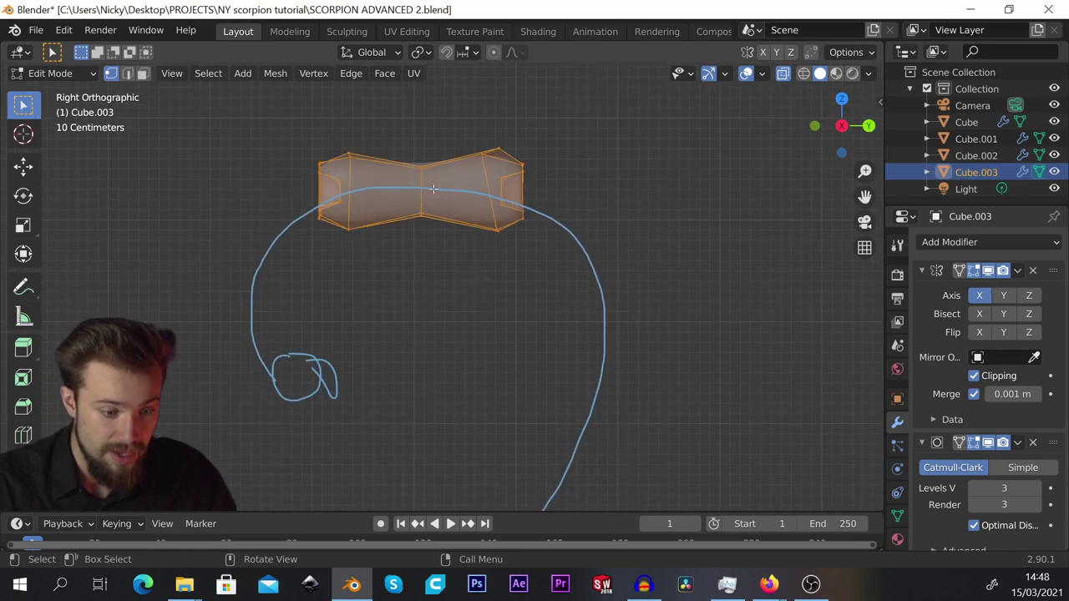
{"action": "scroll", "coordinate": [433, 190], "scroll_direction": "down", "scroll_amount": 2}
{"action": "scroll", "coordinate": [432, 190], "scroll_direction": "up", "scroll_amount": 2}
{"action": "key", "text": "shift+d"}
{"action": "key", "text": "y"}
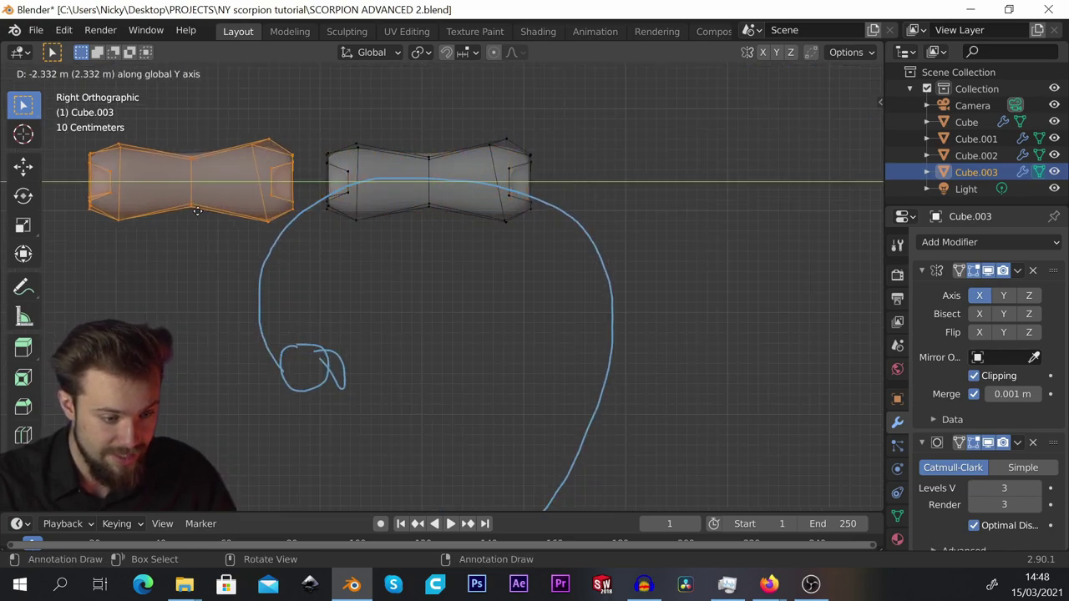
{"action": "left_click", "coordinate": [197, 210]}
Rotate the duplicate about -68°, scale it down slightly and move it onto the descending tail curve beside the first segment.
{"action": "key", "text": "r"}
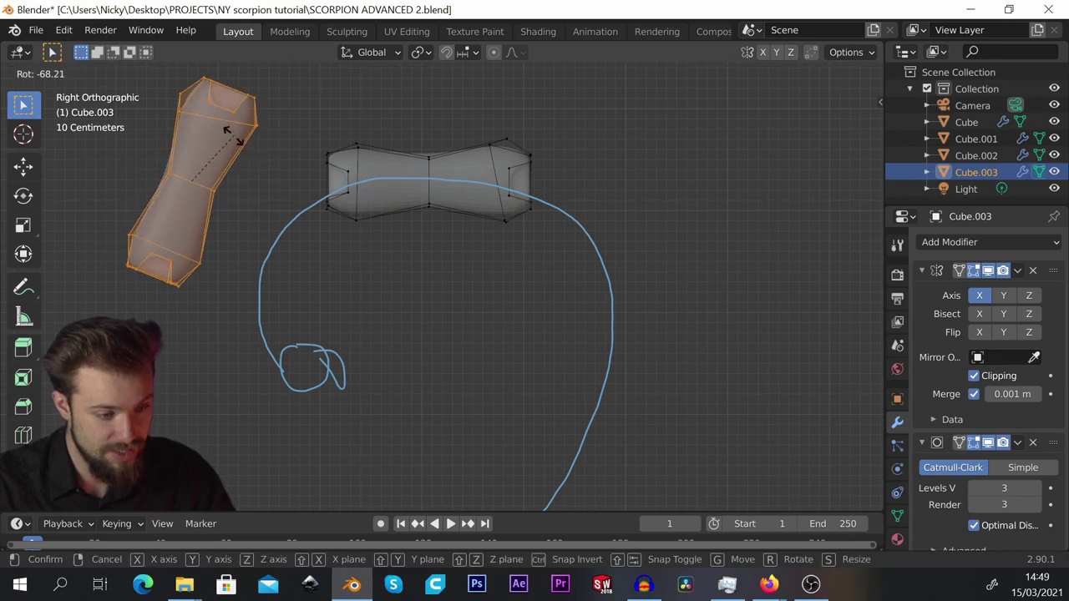
{"action": "left_click", "coordinate": [233, 137]}
{"action": "key", "text": "s"}
{"action": "left_click", "coordinate": [346, 192]}
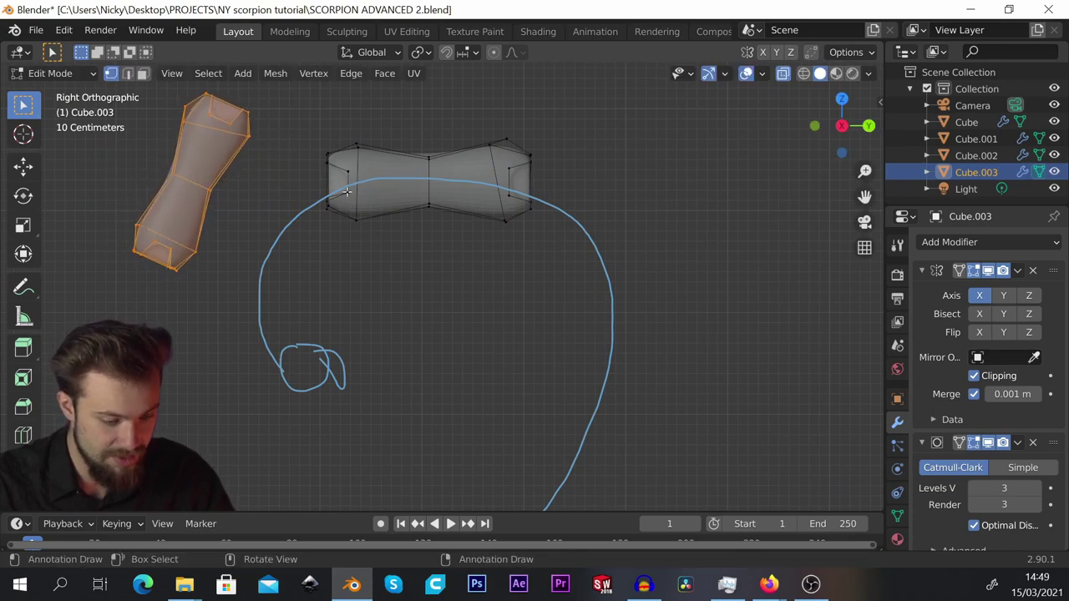
{"action": "key", "text": "g"}
{"action": "left_click", "coordinate": [425, 310]}
Fine-tune the duplicated segment's rotation, position and size so it follows the curve and meets the first segment's negative-Y end.
{"action": "scroll", "coordinate": [308, 279], "scroll_direction": "up", "scroll_amount": 1}
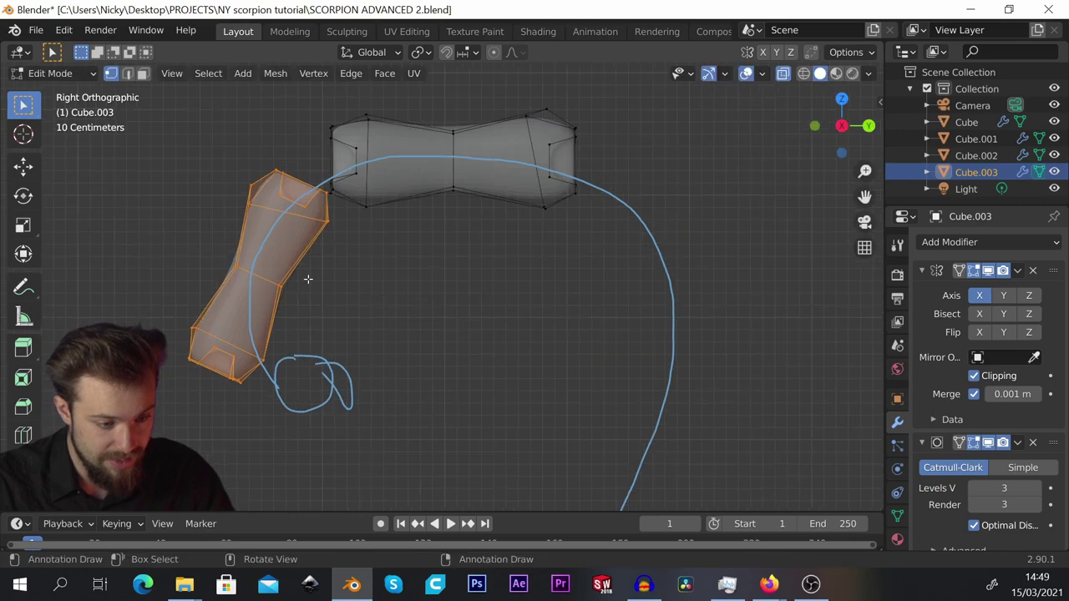
{"action": "scroll", "coordinate": [341, 274], "scroll_direction": "down", "scroll_amount": 2}
{"action": "scroll", "coordinate": [483, 175], "scroll_direction": "up", "scroll_amount": 2}
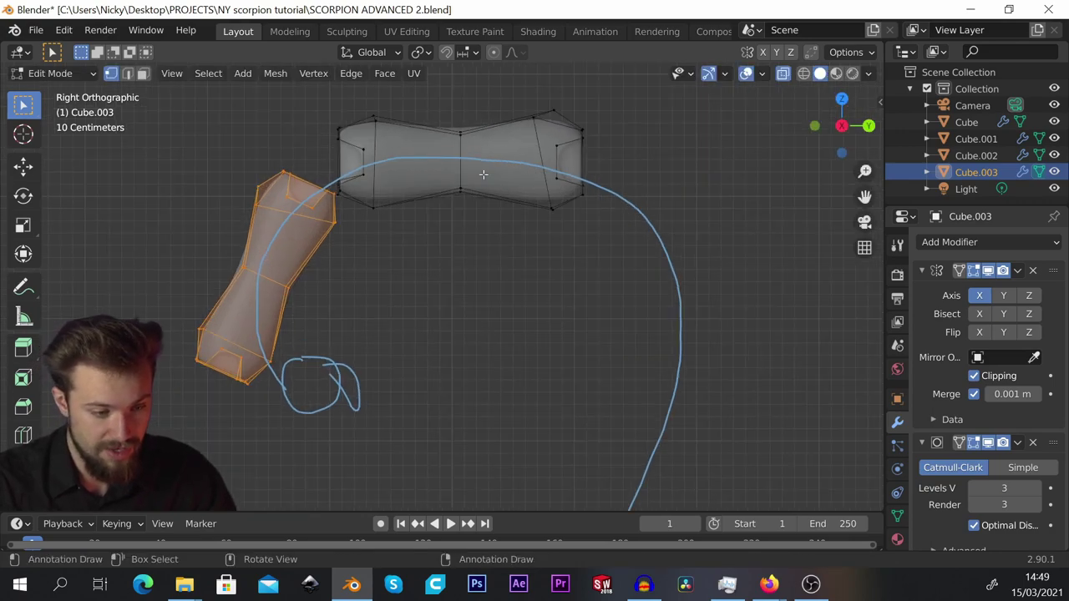
{"action": "scroll", "coordinate": [372, 290], "scroll_direction": "up", "scroll_amount": 1}
{"action": "key", "text": "r"}
{"action": "left_click", "coordinate": [460, 251]}
{"action": "key", "text": "g"}
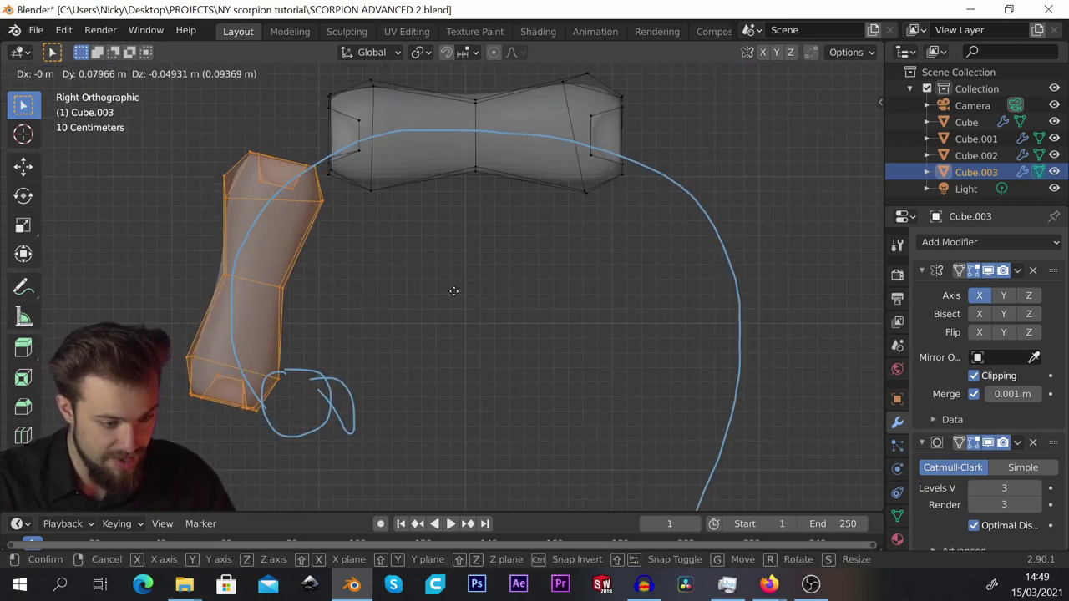
{"action": "left_click", "coordinate": [463, 293]}
{"action": "left_click", "coordinate": [483, 288]}
{"action": "key", "text": "g"}
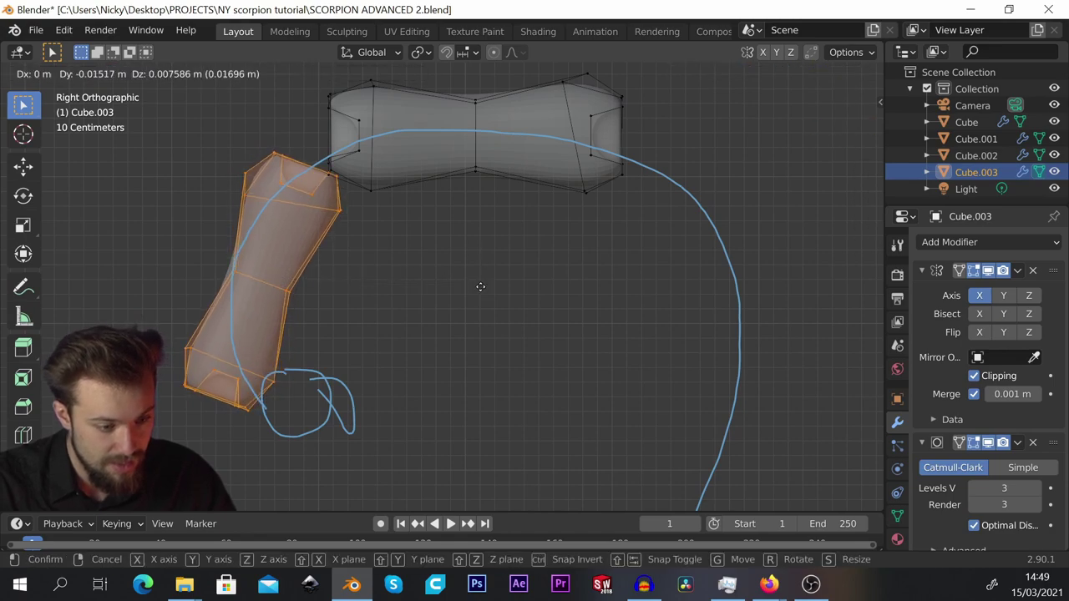
{"action": "left_click", "coordinate": [481, 287]}
{"action": "key", "text": "s"}
{"action": "left_click", "coordinate": [546, 298]}
{"action": "middle_click_drag", "start_coordinate": [472, 273], "coordinate": [485, 270], "text": "shift"}
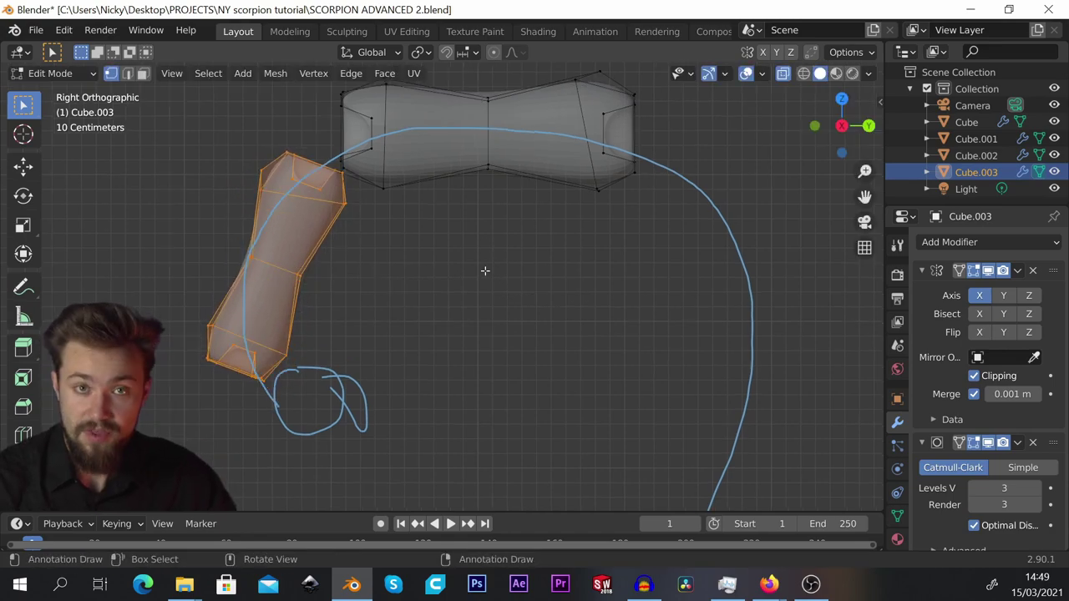
Adjust the thickness of the duplicated tail segment with Shrink/Fatten.
{"action": "key", "text": "s"}
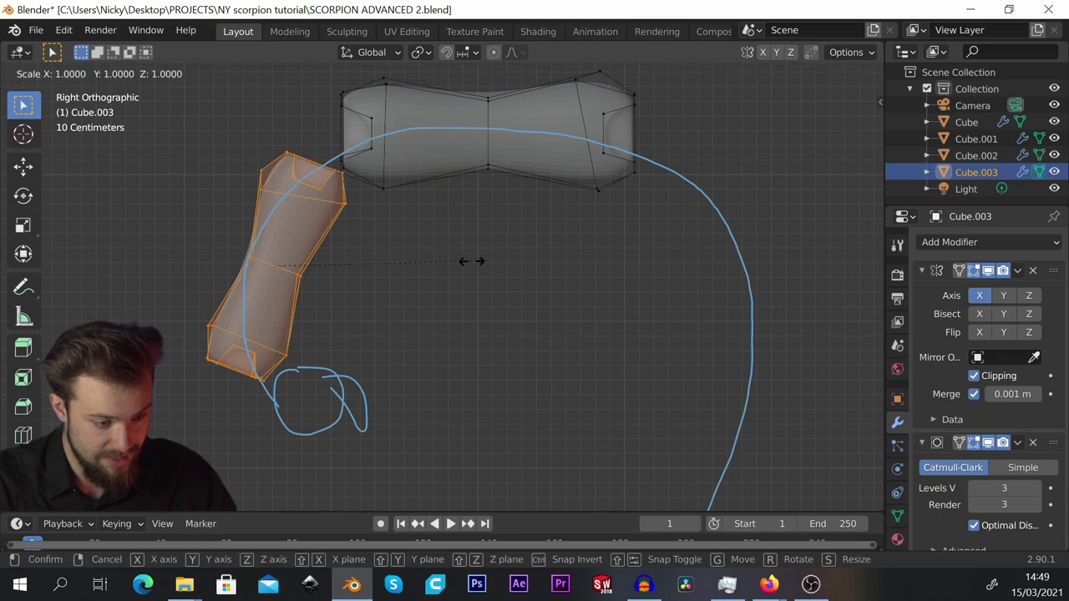
{"action": "key", "text": "Escape"}
{"action": "key", "text": "alt+s"}
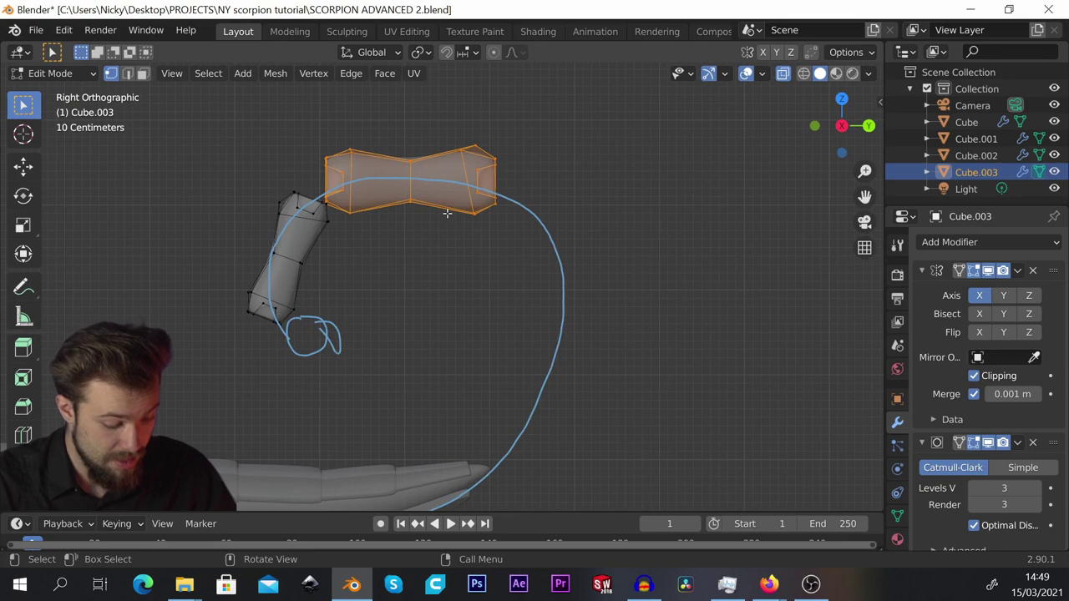
Duplicate the top tail segment about 2.23 m along Y, rotate the copy steeply downward and move it onto the positive-Y side of the curve.
{"action": "key", "text": "shift+d"}
{"action": "key", "text": "y"}
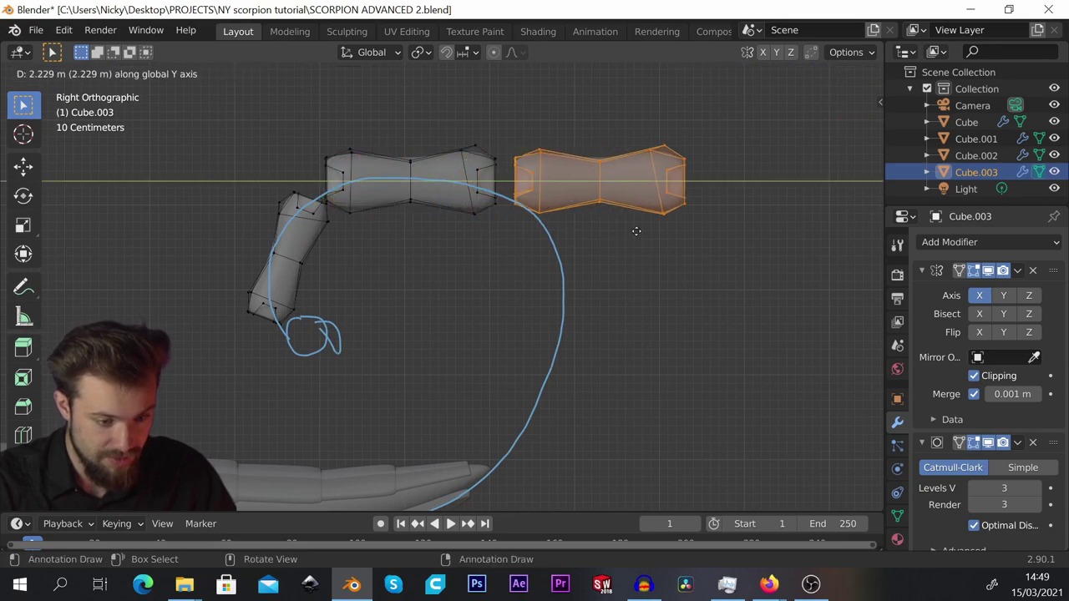
{"action": "left_click", "coordinate": [637, 231]}
{"action": "key", "text": "r"}
{"action": "left_click", "coordinate": [655, 208]}
{"action": "key", "text": "g"}
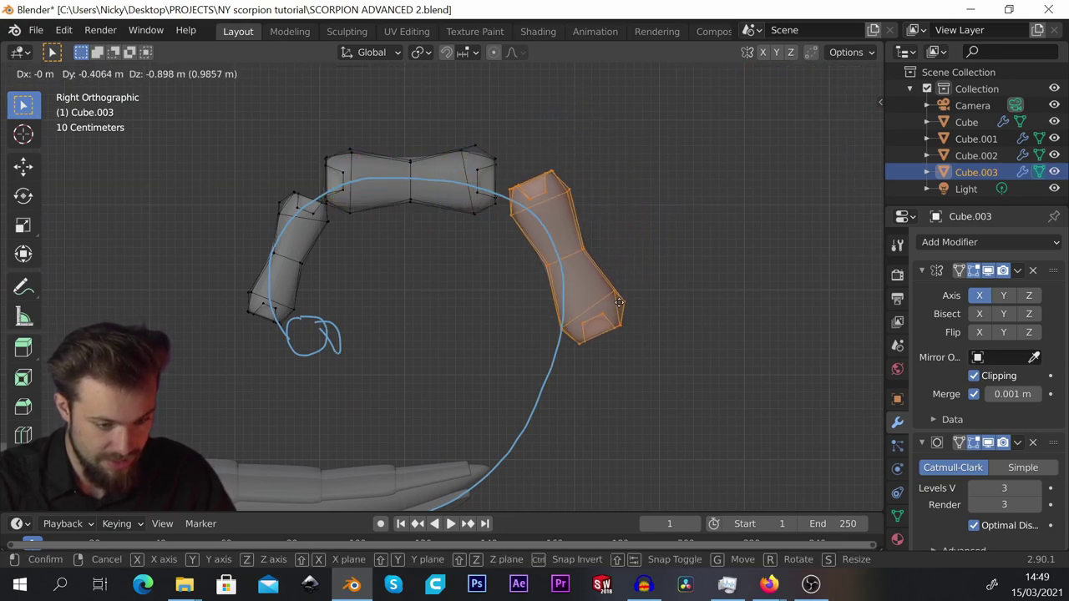
{"action": "left_click", "coordinate": [615, 317]}
Scale the new positive-Y segment down slightly and refine its rotation and position to follow the curve below the top segment.
{"action": "key", "text": "s"}
{"action": "left_click", "coordinate": [699, 350]}
{"action": "key", "text": "g"}
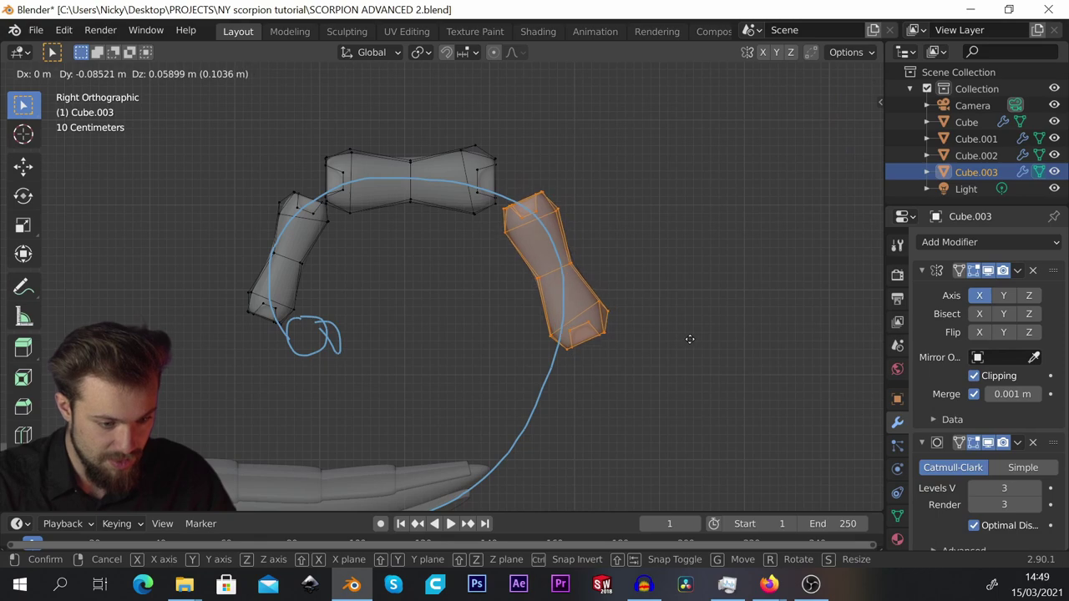
{"action": "left_click", "coordinate": [684, 336]}
{"action": "key", "text": "r"}
{"action": "left_click", "coordinate": [696, 288]}
{"action": "key", "text": "g"}
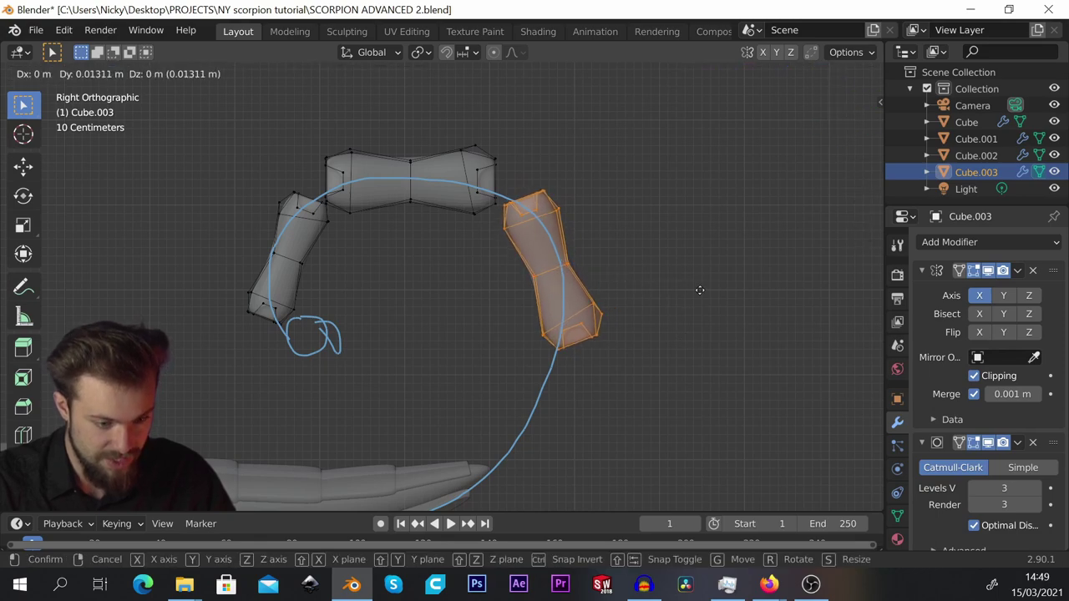
{"action": "left_click", "coordinate": [699, 291]}
Duplicate the positive-Y segment below itself, rotate the copy along the curve toward the body's rear tip and scale it down to about three quarters.
{"action": "key", "text": "shift+d"}
{"action": "left_click", "coordinate": [687, 437]}
{"action": "scroll", "coordinate": [565, 434], "scroll_direction": "up", "scroll_amount": 2}
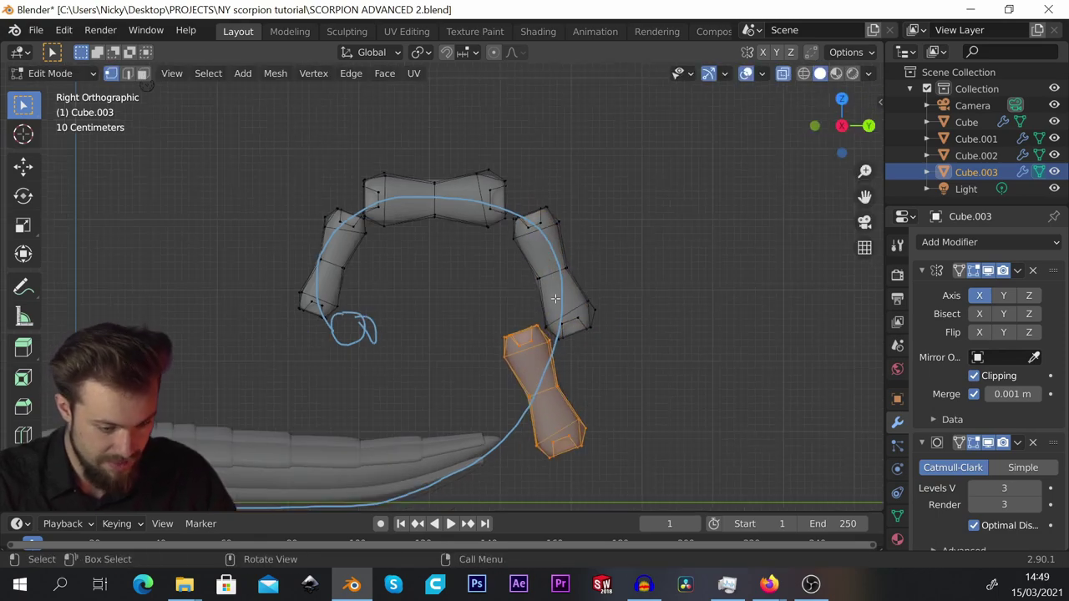
{"action": "key", "text": "r"}
{"action": "left_click", "coordinate": [601, 458]}
{"action": "key", "text": "s"}
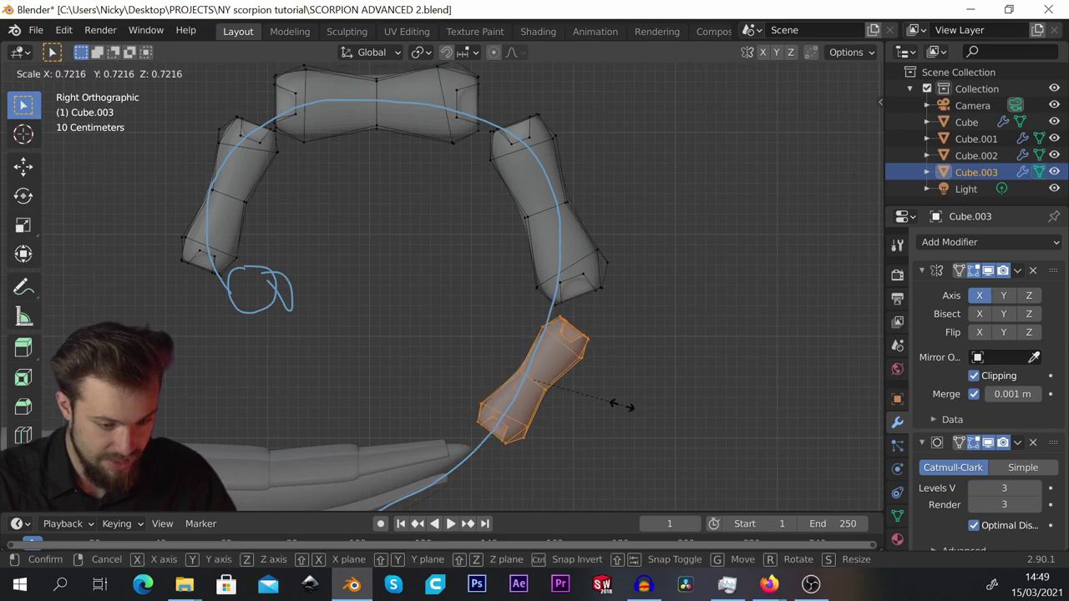
{"action": "left_click", "coordinate": [627, 407]}
Thicken the lowest segment by about 0.07 with Shrink/Fatten and nudge it between the segment above and the body's rear tip.
{"action": "scroll", "coordinate": [627, 407], "scroll_direction": "up", "scroll_amount": 2}
{"action": "key", "text": "alt+s"}
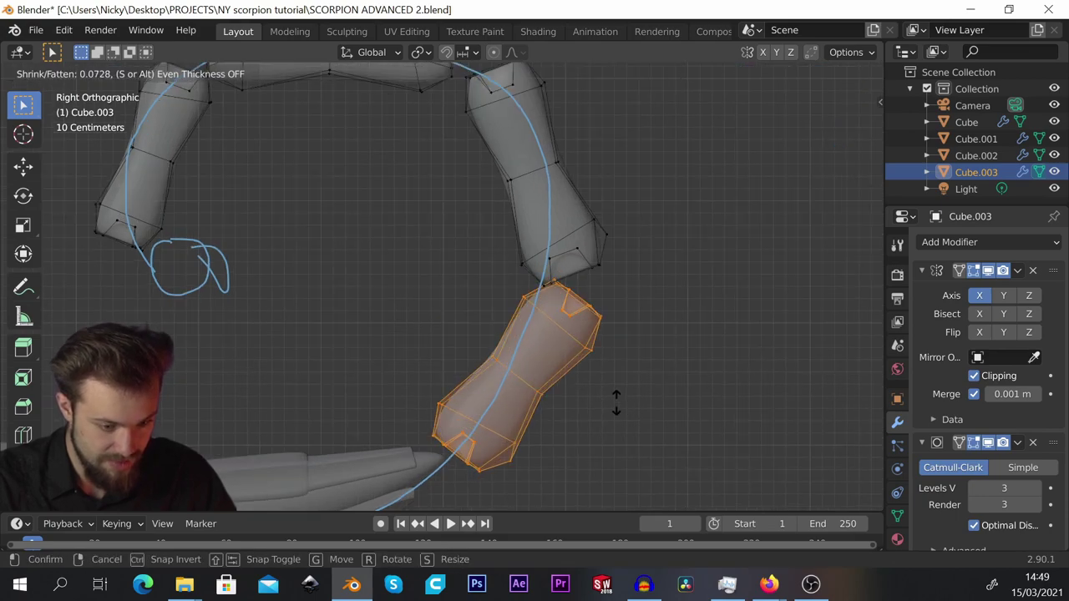
{"action": "left_click", "coordinate": [620, 404]}
{"action": "key", "text": "g"}
{"action": "left_click", "coordinate": [618, 409]}
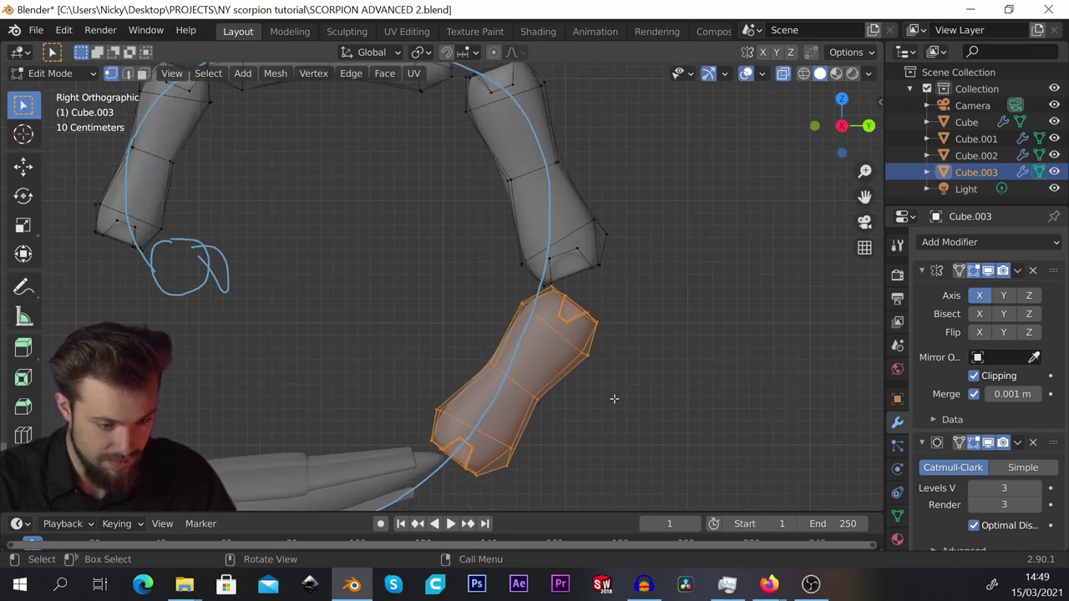
{"action": "key", "text": "g"}
{"action": "left_click", "coordinate": [607, 401]}
Clear the selection, turn off X-ray and examine how the four tail segments follow the curve in the right side view.
{"action": "scroll", "coordinate": [591, 344], "scroll_direction": "down", "scroll_amount": 4}
{"action": "scroll", "coordinate": [531, 312], "scroll_direction": "up", "scroll_amount": 2}
{"action": "key", "text": "alt+a"}
{"action": "key", "text": "alt+z"}
{"action": "middle_click_drag", "start_coordinate": [523, 154], "coordinate": [530, 152]}
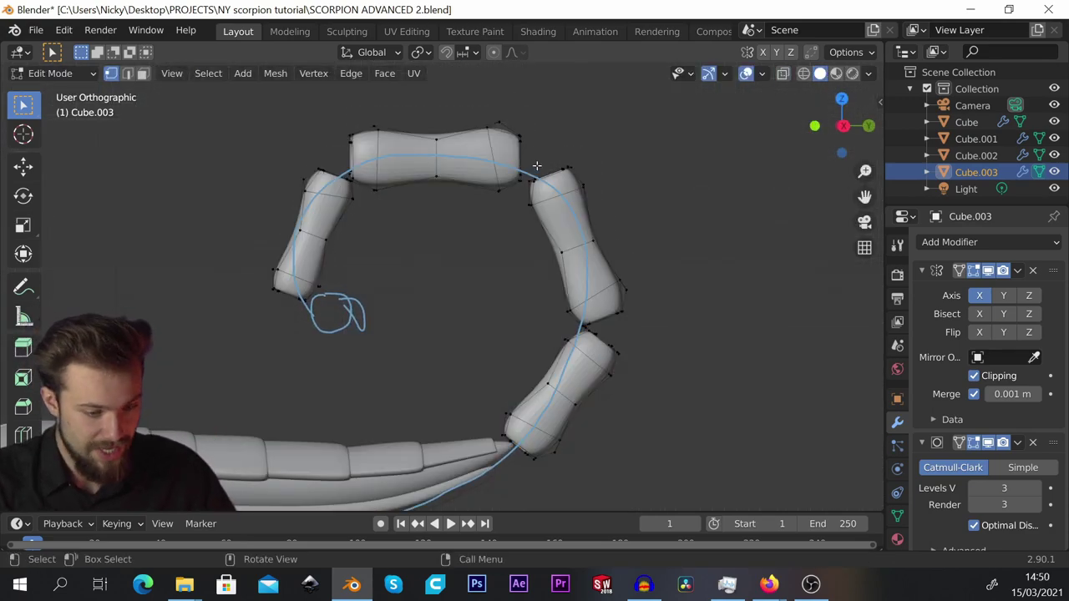
{"action": "key", "text": "KP_3"}
{"action": "scroll", "coordinate": [539, 153], "scroll_direction": "up", "scroll_amount": 3}
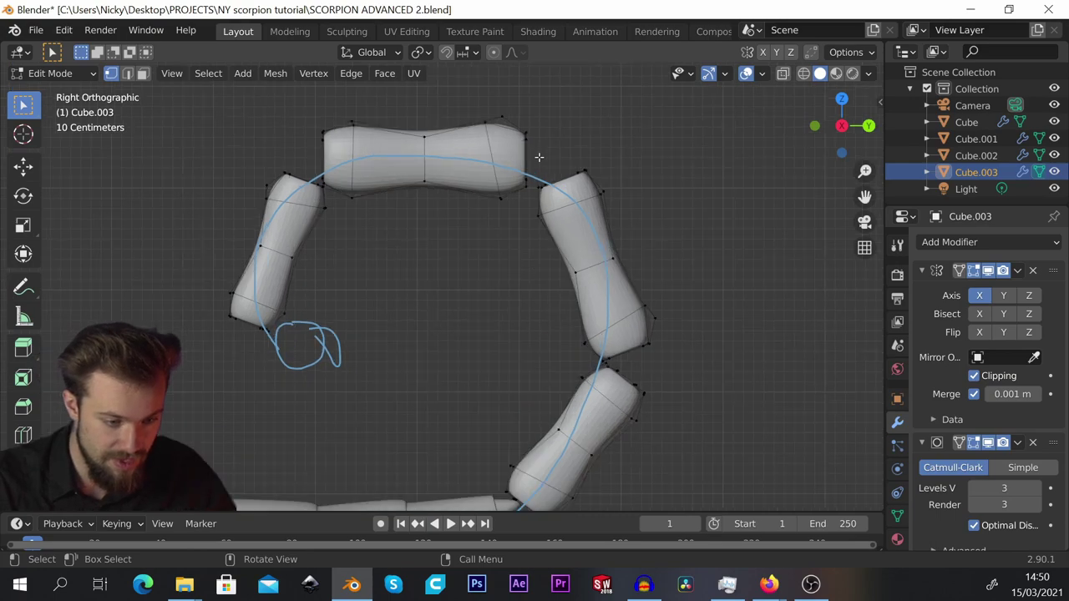
Select the whole top tail segment with X-ray on, tilt it down toward positive Y and move it closer to the neighbouring segment.
{"action": "left_click", "coordinate": [398, 124]}
{"action": "key", "text": "s"}
{"action": "key", "text": "Escape"}
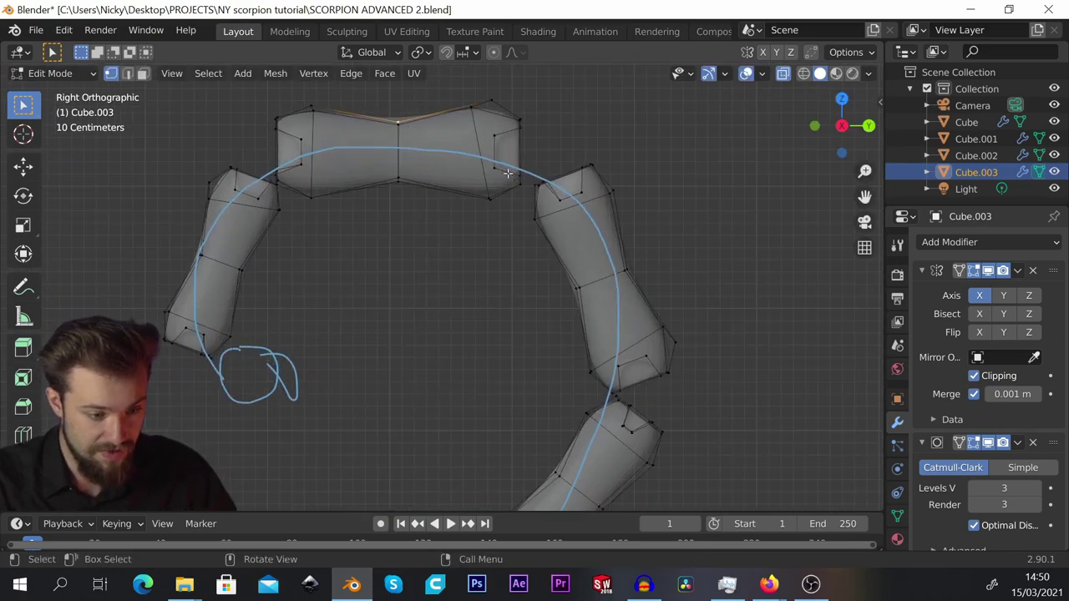
{"action": "key", "text": "ctrl+l"}
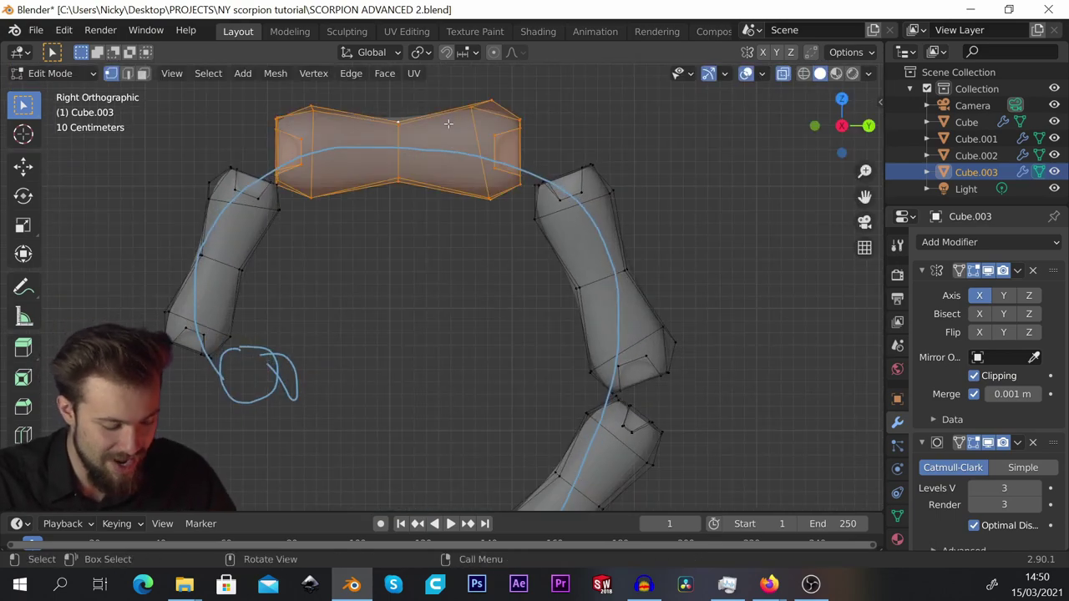
{"action": "scroll", "coordinate": [449, 124], "scroll_direction": "down", "scroll_amount": 2}
{"action": "scroll", "coordinate": [448, 123], "scroll_direction": "up", "scroll_amount": 1}
{"action": "key", "text": "r"}
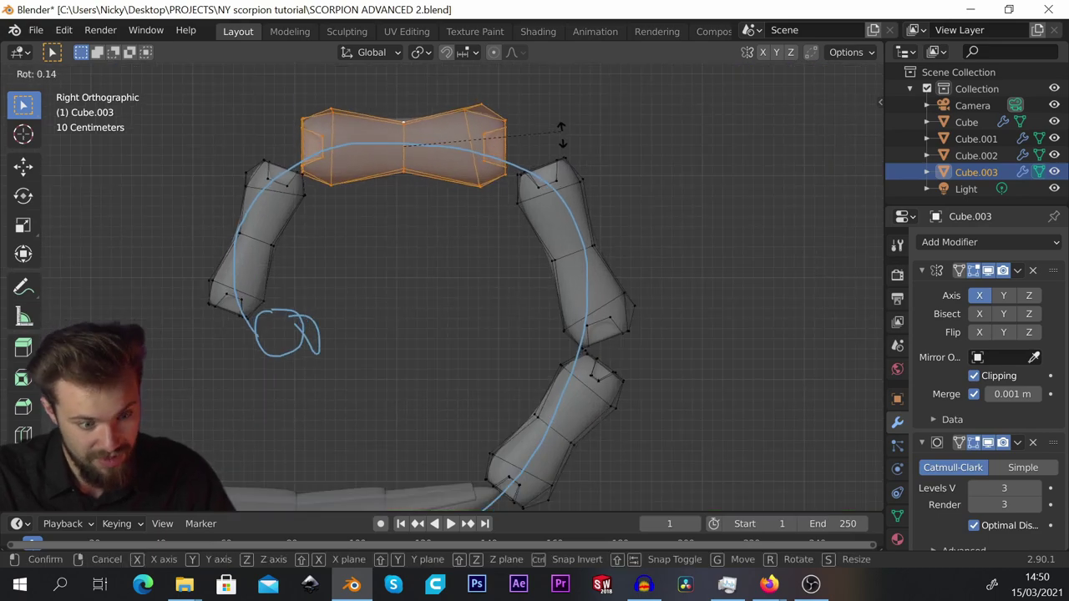
{"action": "left_click", "coordinate": [565, 137]}
{"action": "key", "text": "g"}
{"action": "left_click", "coordinate": [590, 143]}
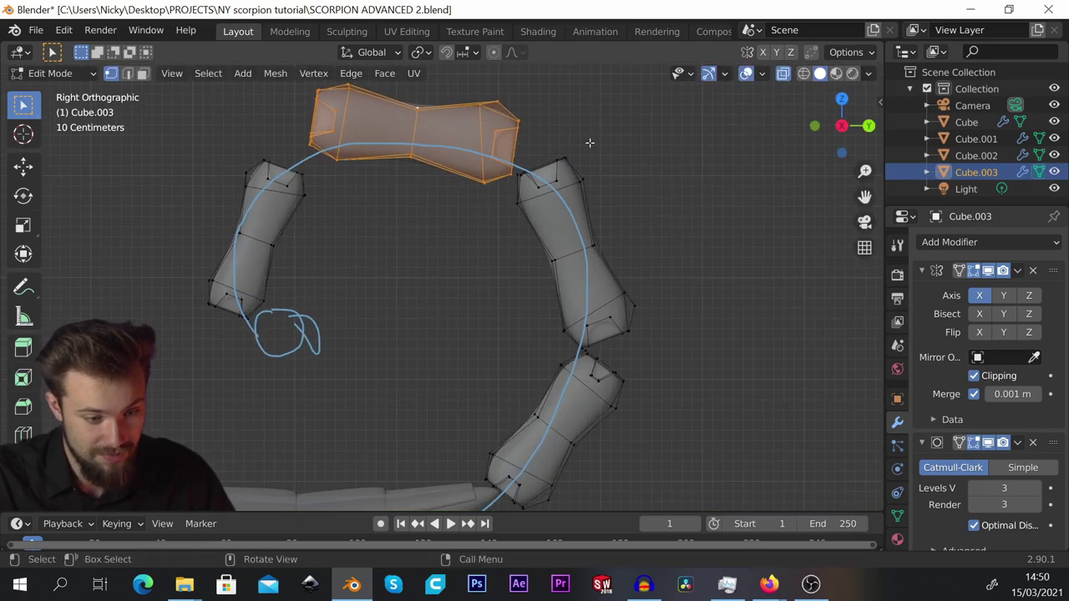
Fine-tune the top segment's tilt and position so its positive-Y end meets the adjoining segment.
{"action": "key", "text": "r"}
{"action": "left_click", "coordinate": [592, 135]}
{"action": "key", "text": "g"}
{"action": "left_click", "coordinate": [592, 142]}
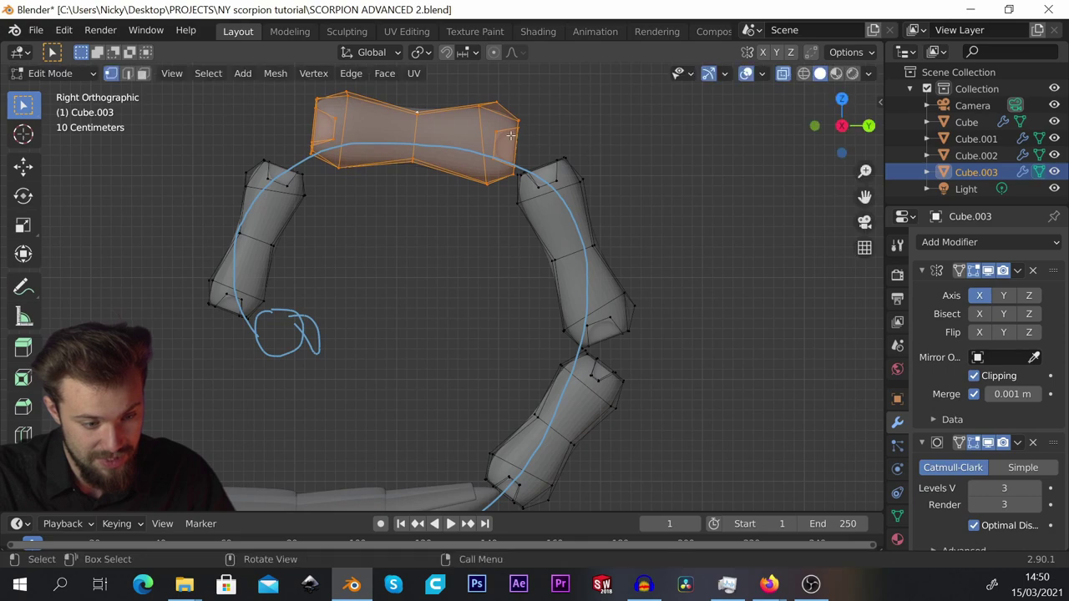
Select the whole negative-Y tail segment, scale it up slightly, and adjust its rotation and position beneath the top segment's end.
{"action": "scroll", "coordinate": [409, 194], "scroll_direction": "down", "scroll_amount": 1}
{"action": "scroll", "coordinate": [403, 202], "scroll_direction": "up", "scroll_amount": 2}
{"action": "left_click", "coordinate": [289, 191]}
{"action": "key", "text": "ctrl+l"}
{"action": "key", "text": "s"}
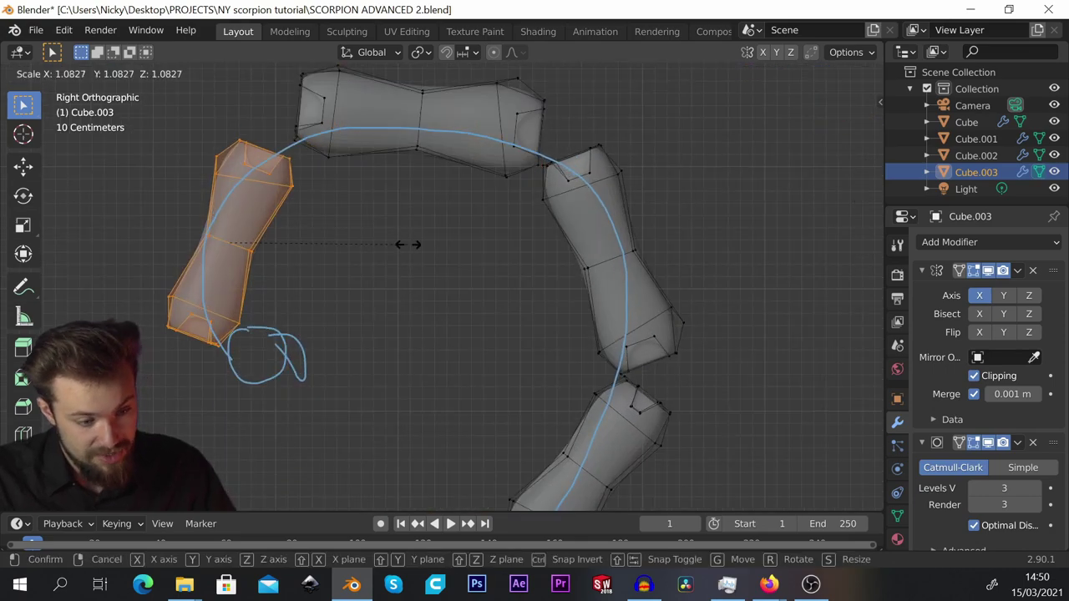
{"action": "left_click", "coordinate": [420, 233]}
{"action": "key", "text": "r"}
{"action": "left_click", "coordinate": [417, 242]}
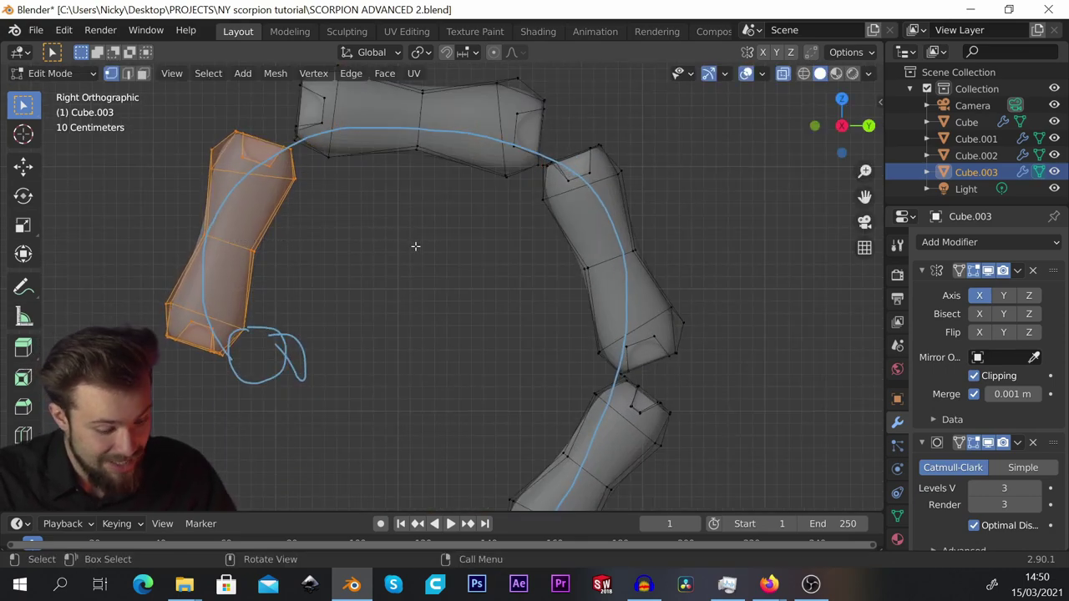
{"action": "key", "text": "g"}
{"action": "left_click", "coordinate": [415, 247]}
{"action": "scroll", "coordinate": [278, 231], "scroll_direction": "down", "scroll_amount": 2}
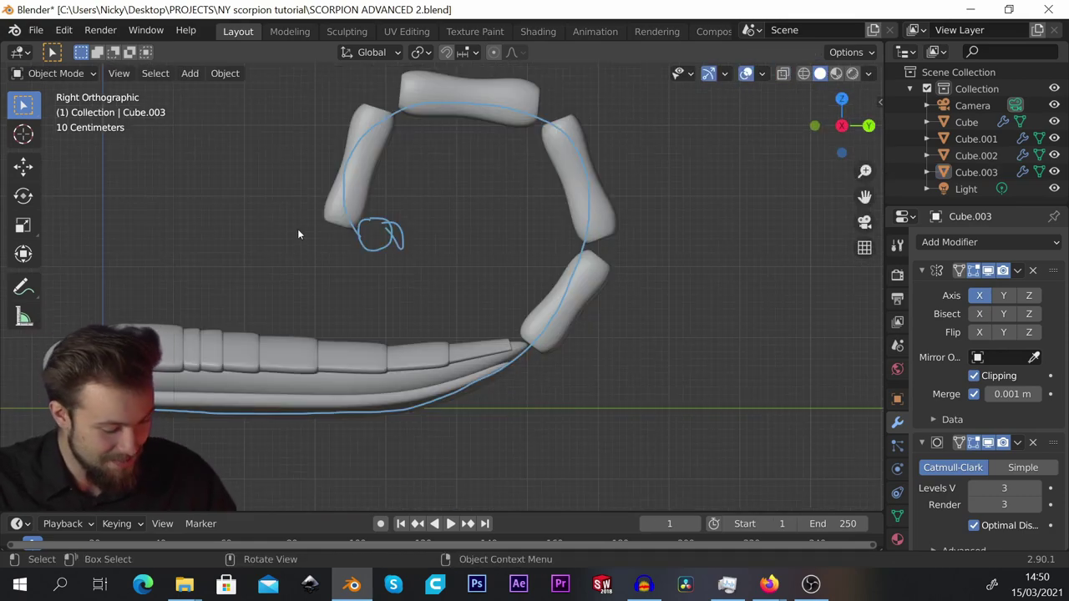
Add a new cube as a separate object and move its mesh straight up along Z in Edit Mode, clear of the body.
{"action": "key", "text": "shift+a"}
{"action": "mouse_move", "coordinate": [299, 230]}
{"action": "left_click", "coordinate": [392, 245]}
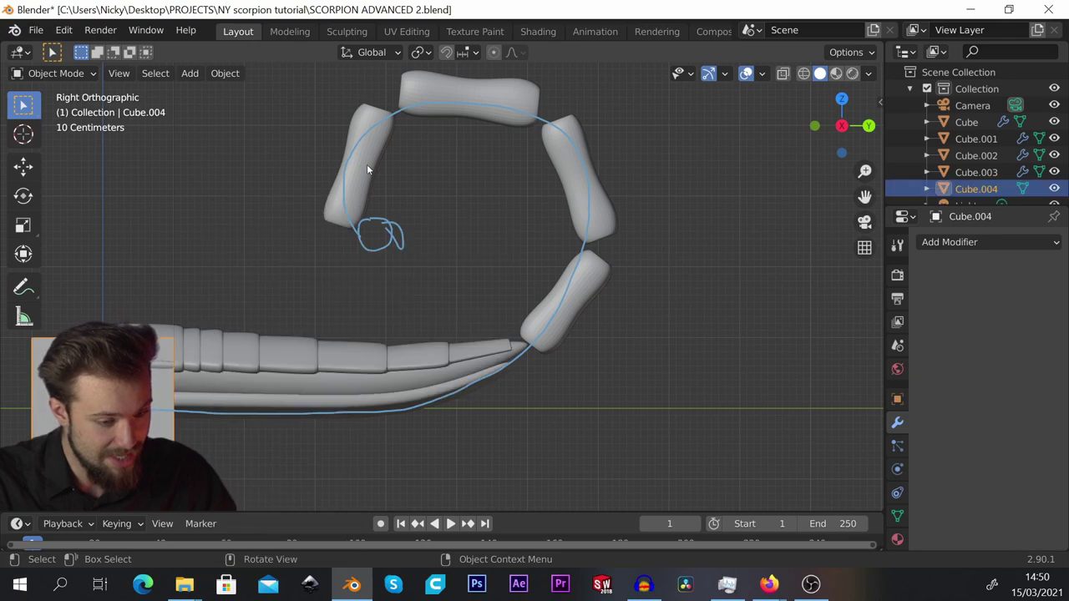
{"action": "scroll", "coordinate": [367, 164], "scroll_direction": "down", "scroll_amount": 1}
{"action": "key", "text": "Tab"}
{"action": "key", "text": "alt+a"}
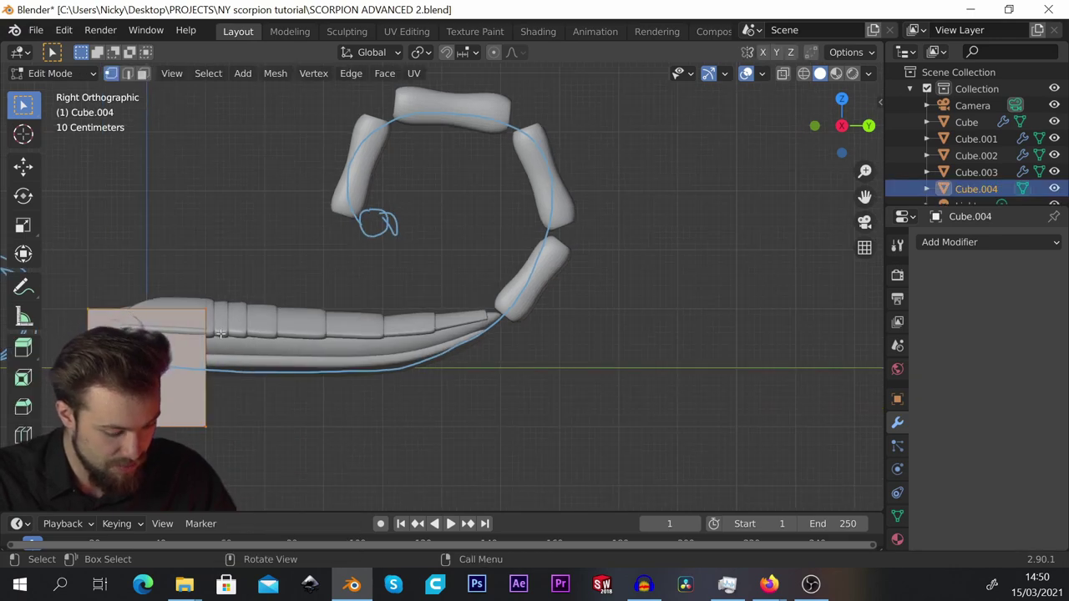
{"action": "key", "text": "g"}
{"action": "key", "text": "z"}
{"action": "left_click", "coordinate": [222, 160]}
{"action": "scroll", "coordinate": [219, 187], "scroll_direction": "up", "scroll_amount": 3}
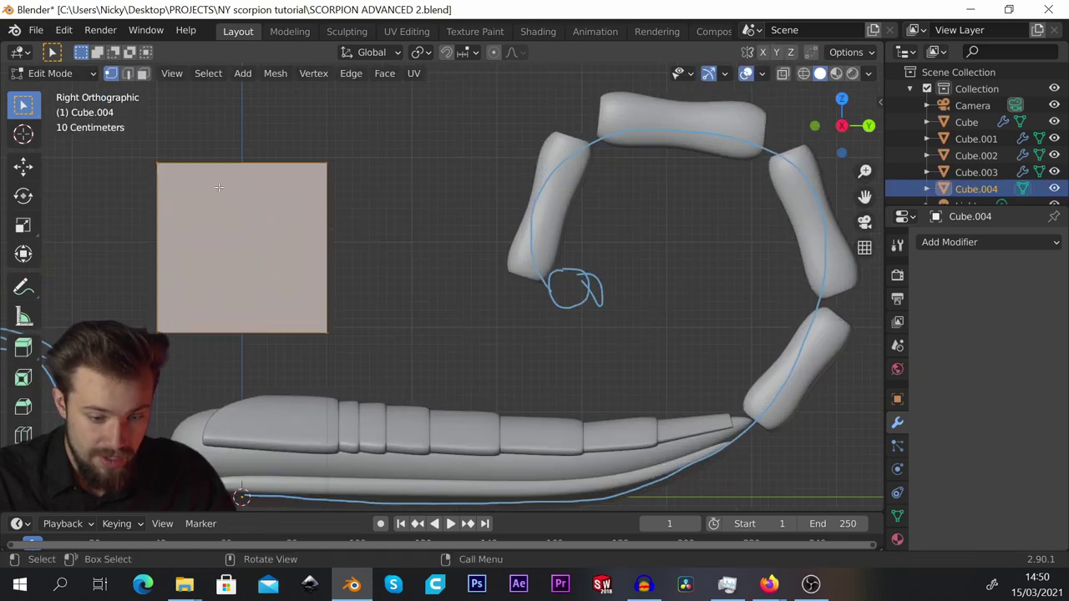
Add a Subdivision Surface modifier to the new cube with viewport and render levels both set to 3.
{"action": "left_click", "coordinate": [950, 242]}
{"action": "left_click", "coordinate": [767, 519]}
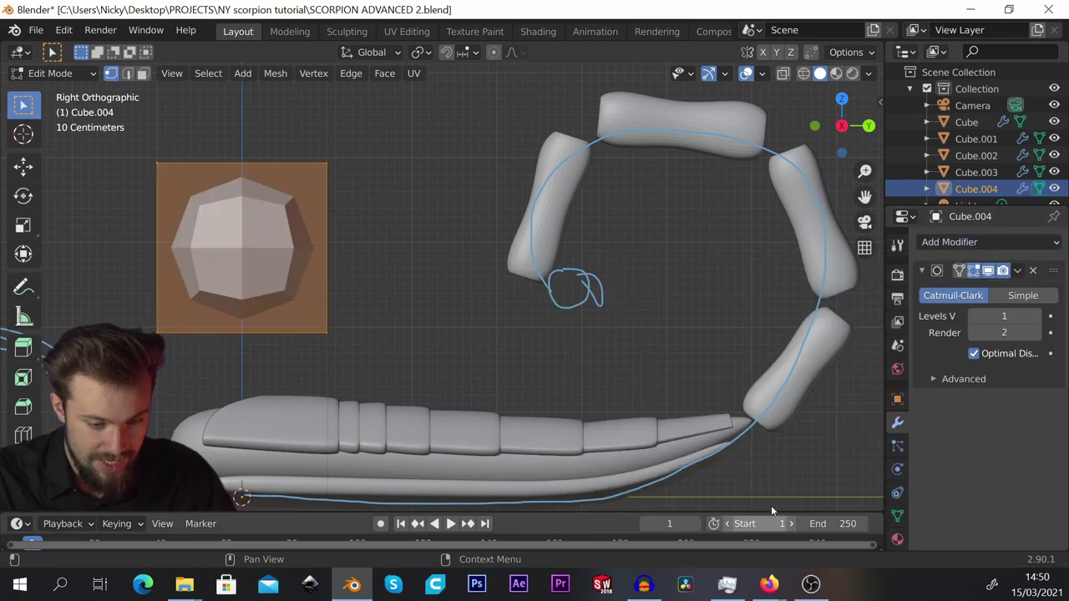
{"action": "left_click", "coordinate": [1038, 317]}
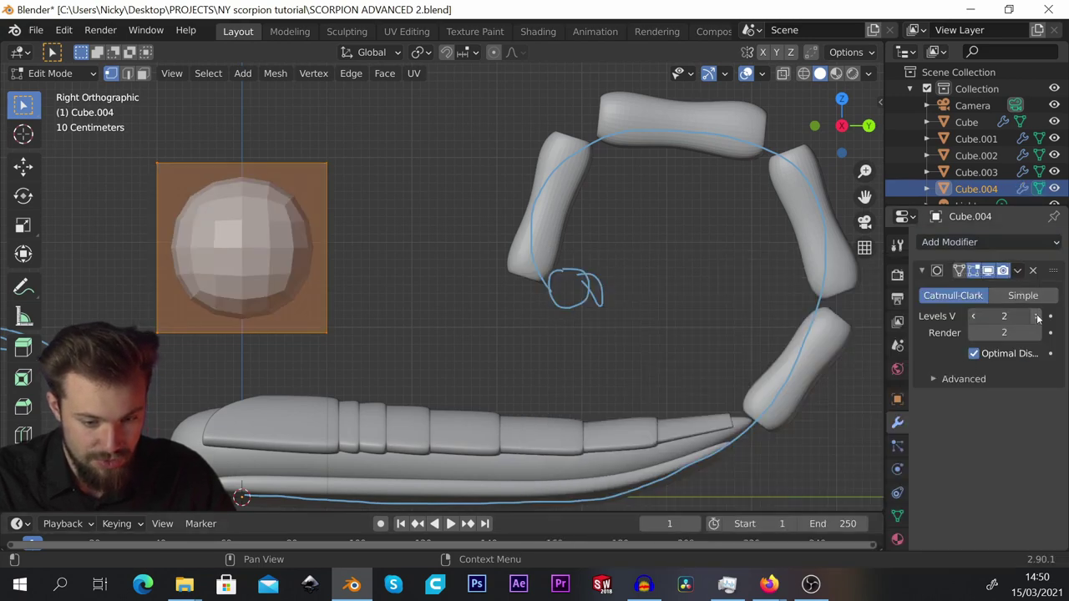
{"action": "left_click", "coordinate": [1038, 316]}
{"action": "left_click", "coordinate": [1038, 332]}
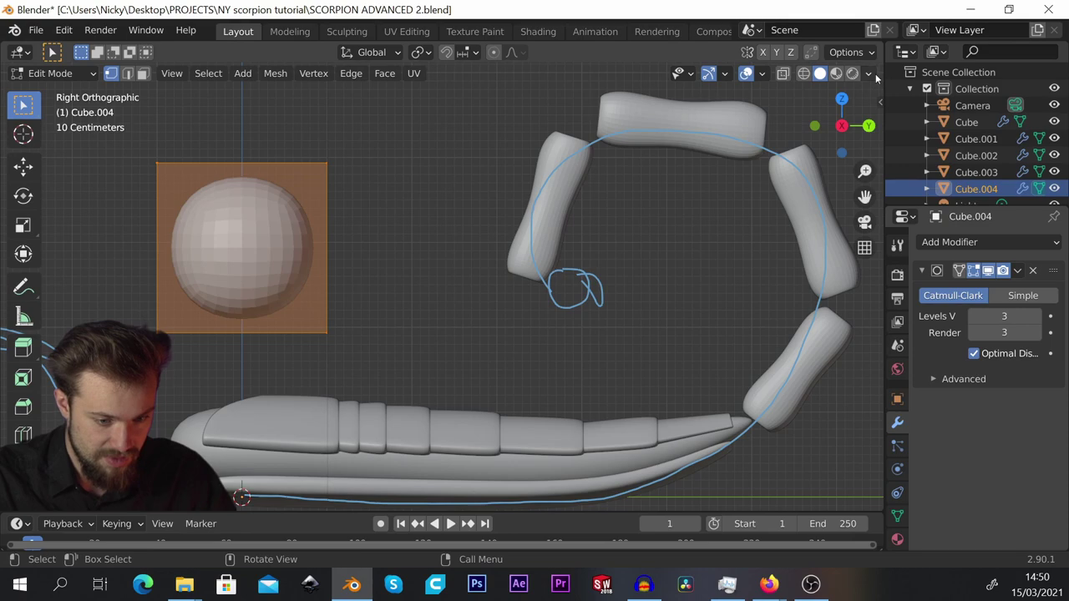
Turn on X-ray, select the cube's positive-Y face and extrude it about 2.5 m along its normal.
{"action": "left_click", "coordinate": [783, 73]}
{"action": "left_click_drag", "start_coordinate": [305, 193], "coordinate": [406, 322]}
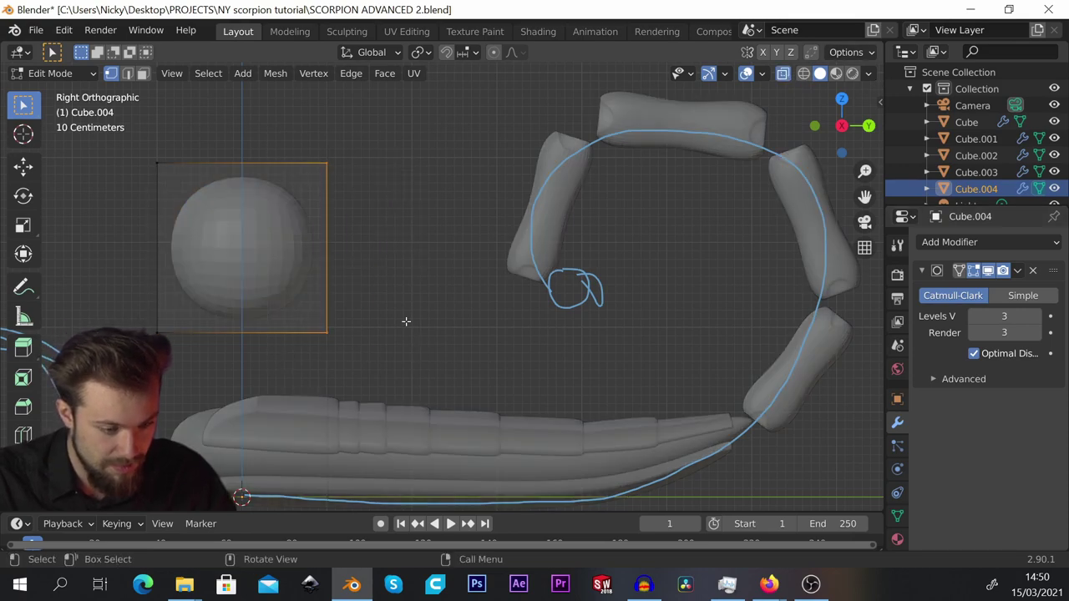
{"action": "scroll", "coordinate": [372, 278], "scroll_direction": "up", "scroll_amount": 1}
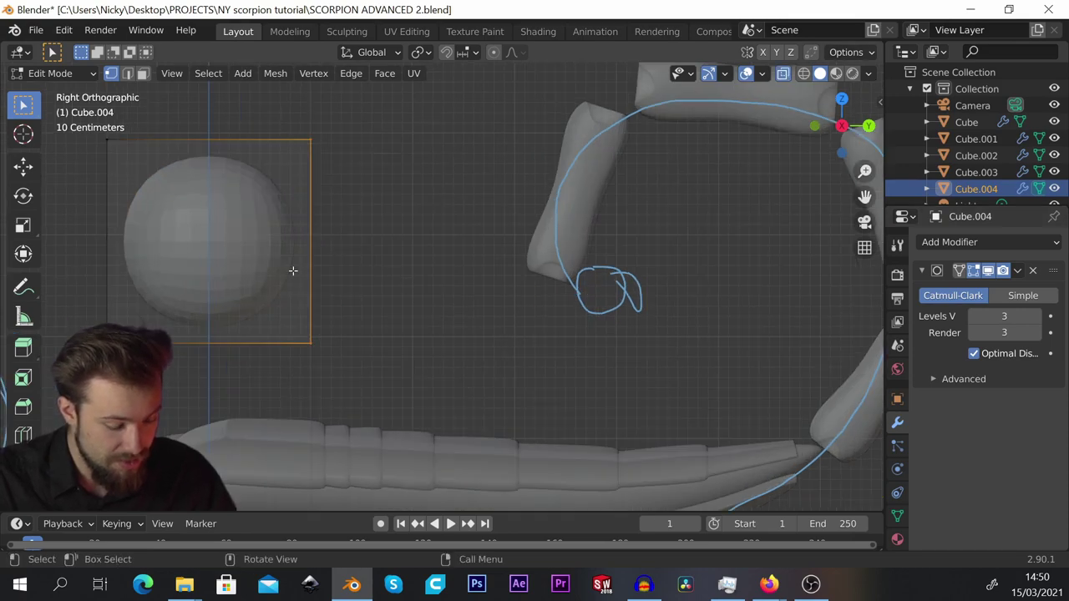
{"action": "key", "text": "e"}
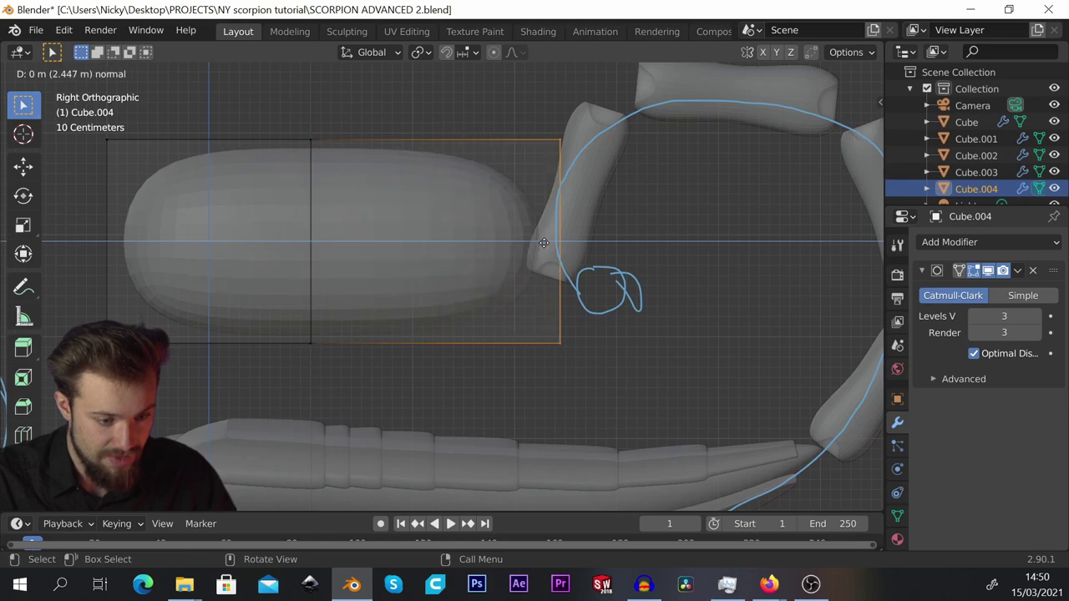
{"action": "left_click", "coordinate": [553, 239]}
Scale the extruded end face to about 0.1 and move it down and back to form the stinger's pointed tip.
{"action": "key", "text": "s"}
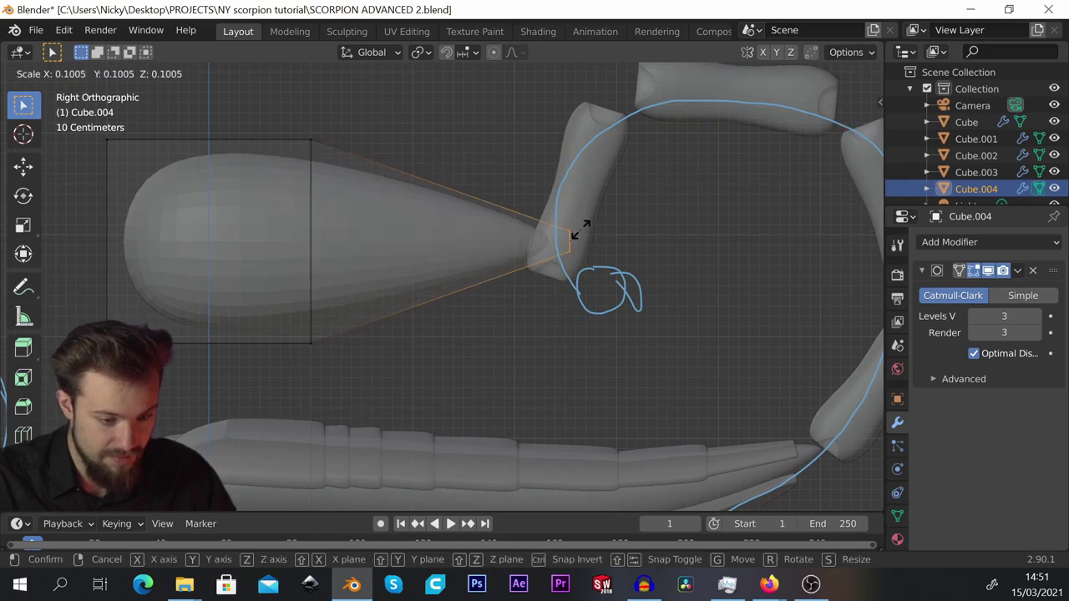
{"action": "left_click", "coordinate": [572, 236]}
{"action": "key", "text": "g"}
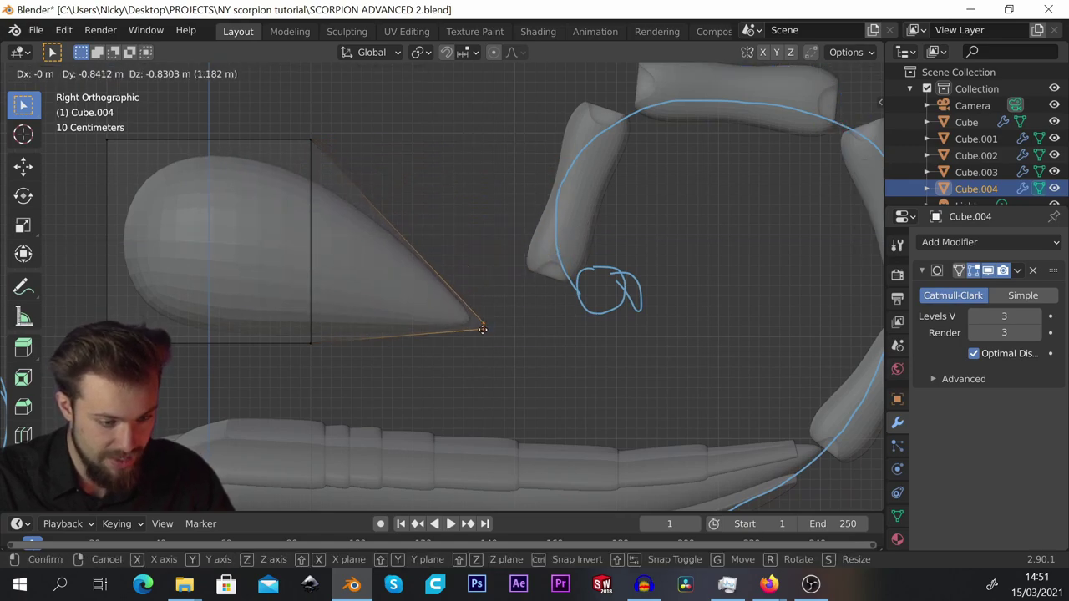
{"action": "left_click", "coordinate": [491, 389]}
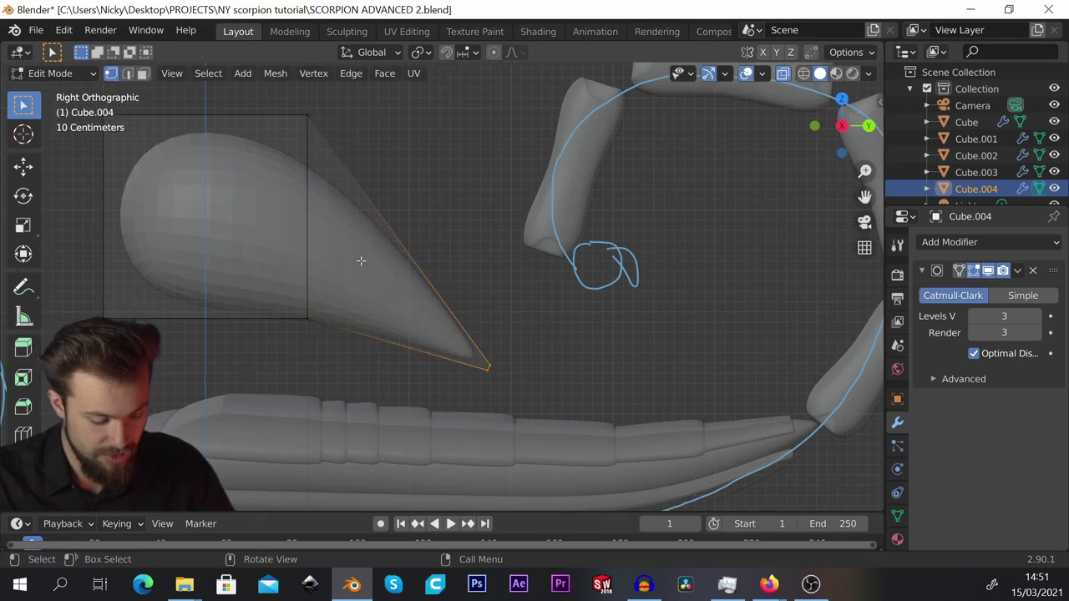
Add a centred loop cut across the stinger's tapered part, rotate it about 40°, move it up and outward, and scale it down.
{"action": "key", "text": "ctrl+r"}
{"action": "left_click", "coordinate": [401, 246]}
{"action": "right_click", "coordinate": [410, 249]}
{"action": "key", "text": "r"}
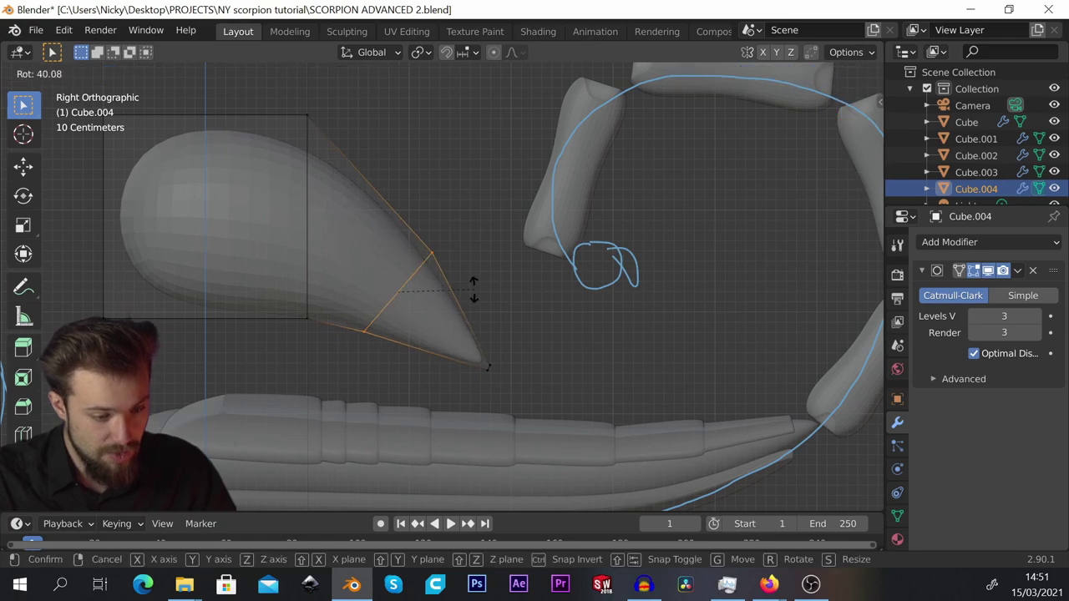
{"action": "left_click", "coordinate": [474, 290]}
{"action": "key", "text": "g"}
{"action": "left_click", "coordinate": [552, 246]}
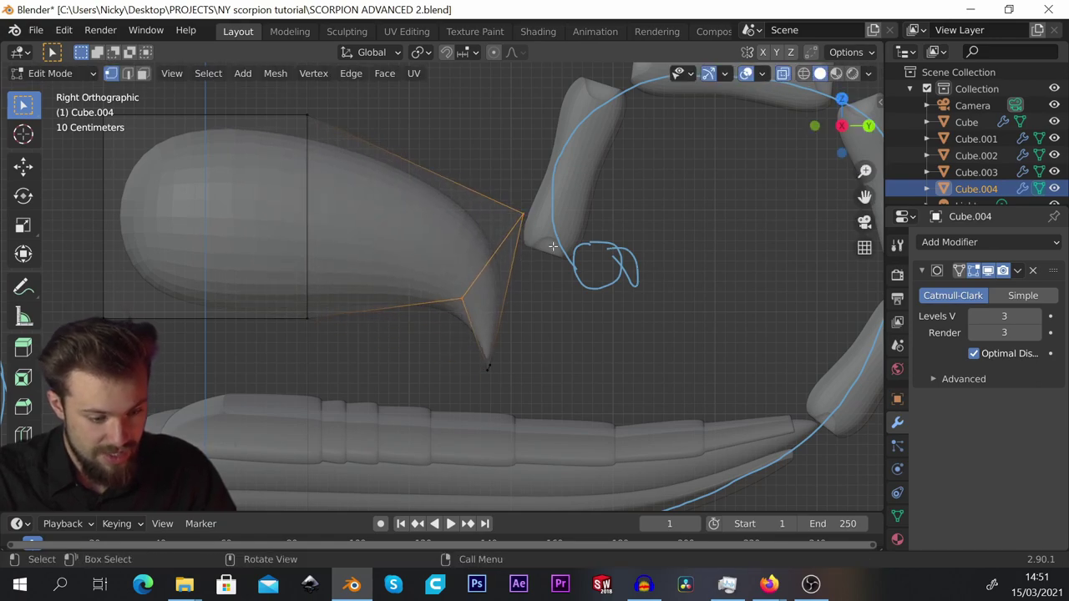
{"action": "key", "text": "s"}
{"action": "left_click", "coordinate": [434, 246]}
Add a loop cut between the stinger's bulb and its bend, move it up and outward, and scale it down.
{"action": "key", "text": "ctrl+r"}
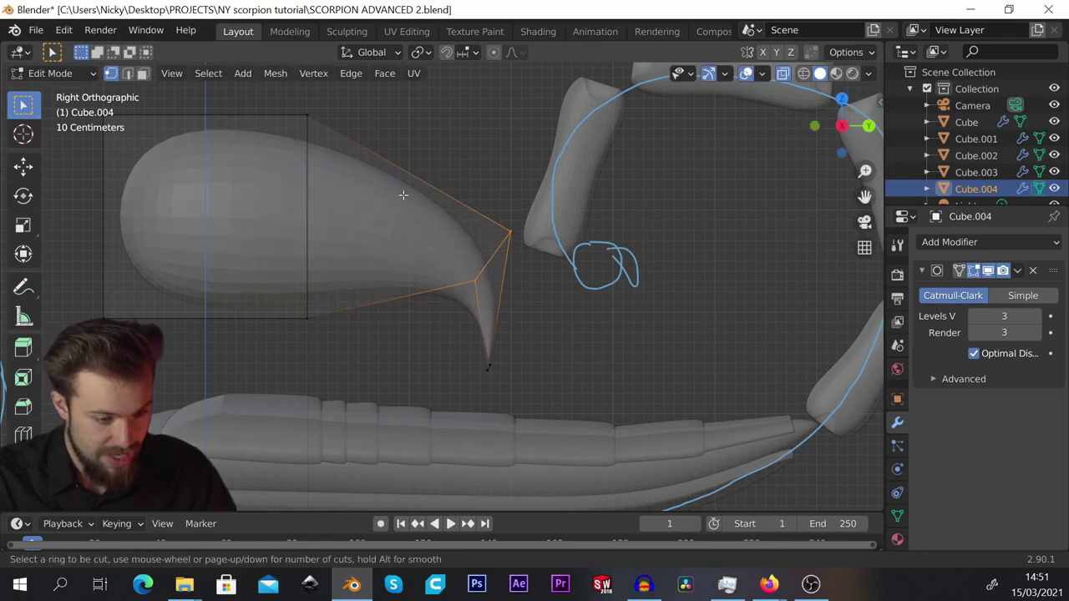
{"action": "left_click", "coordinate": [406, 196]}
{"action": "left_click", "coordinate": [452, 200]}
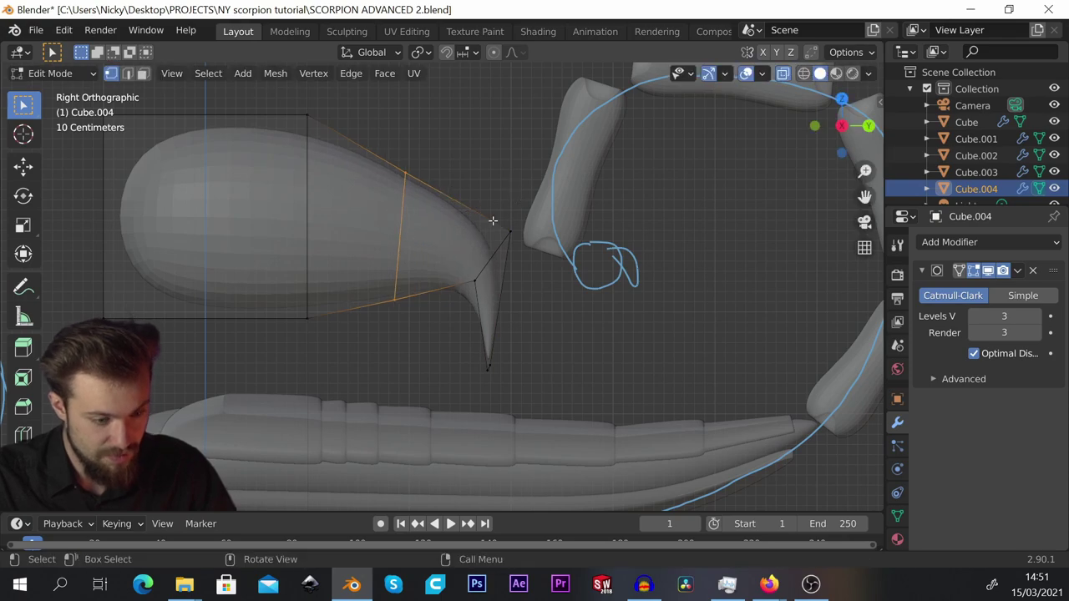
{"action": "key", "text": "g"}
{"action": "left_click", "coordinate": [509, 172]}
{"action": "key", "text": "s"}
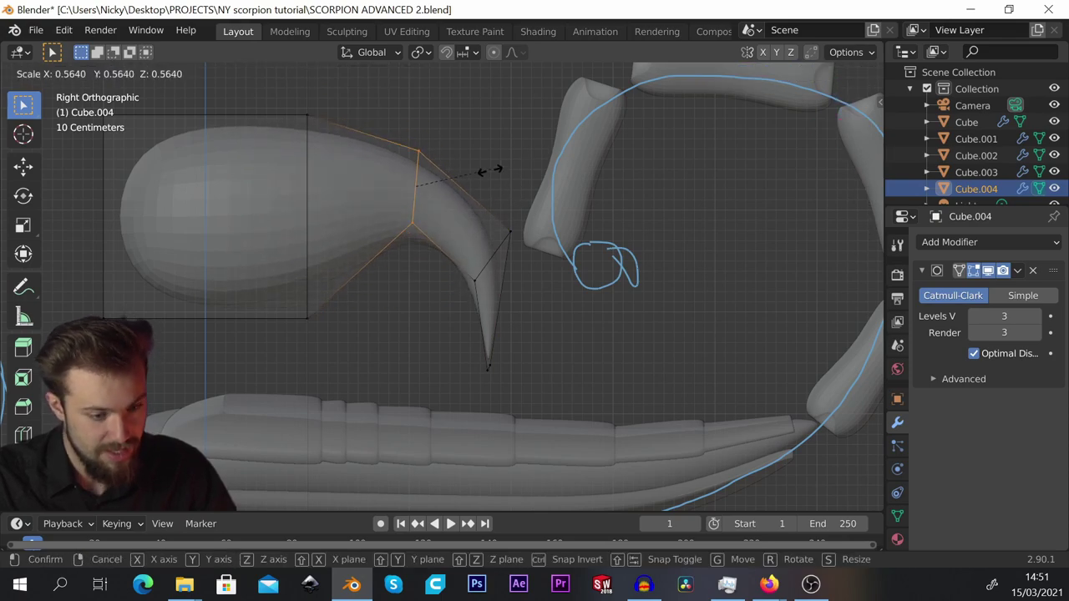
{"action": "left_click", "coordinate": [499, 189]}
Scale down the edge loop at the stinger's bend and rotate the tip's end vertices until they are level.
{"action": "left_click_drag", "start_coordinate": [465, 198], "coordinate": [577, 307]}
{"action": "key", "text": "s"}
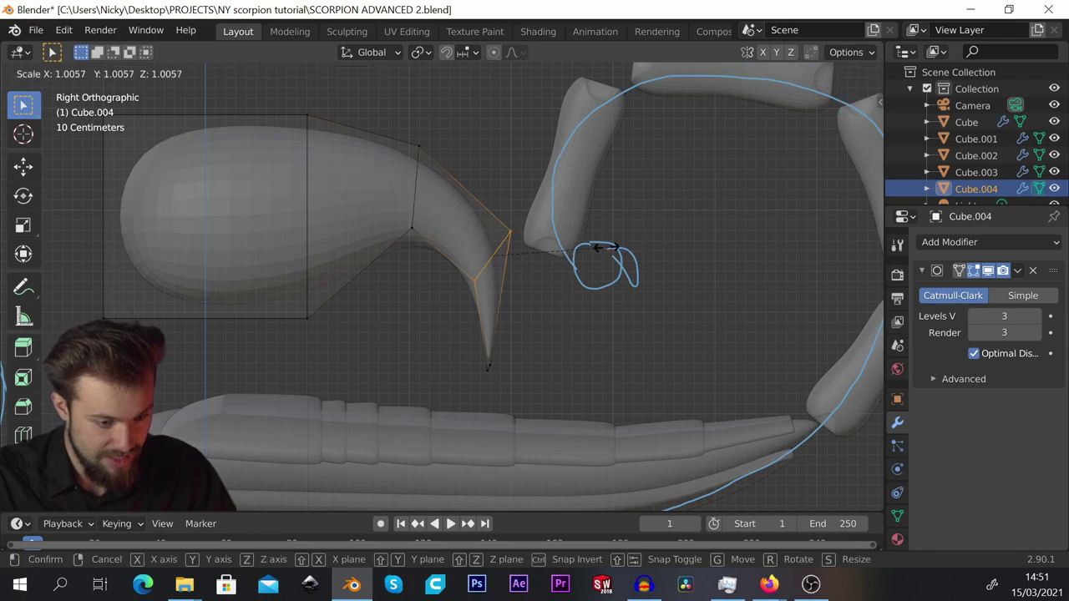
{"action": "left_click", "coordinate": [538, 278]}
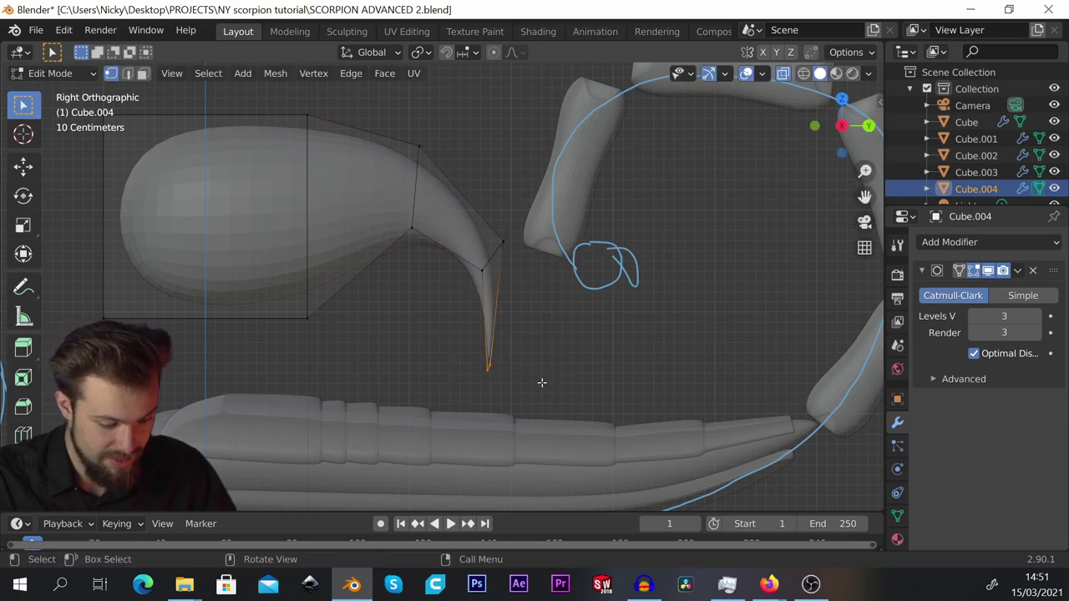
{"action": "key", "text": "r"}
{"action": "left_click", "coordinate": [561, 442]}
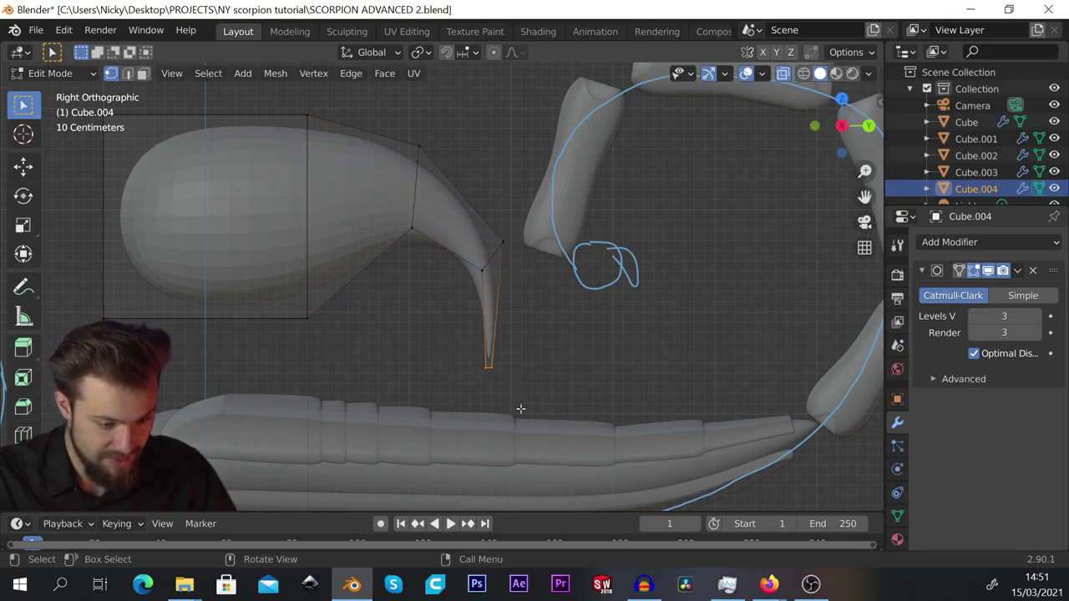
Add a centred loop cut between the bend and the tip, rotate it about 35°, and move it outward along Y.
{"action": "key", "text": "ctrl+r"}
{"action": "left_click", "coordinate": [491, 347]}
{"action": "left_click", "coordinate": [576, 312]}
{"action": "key", "text": "r"}
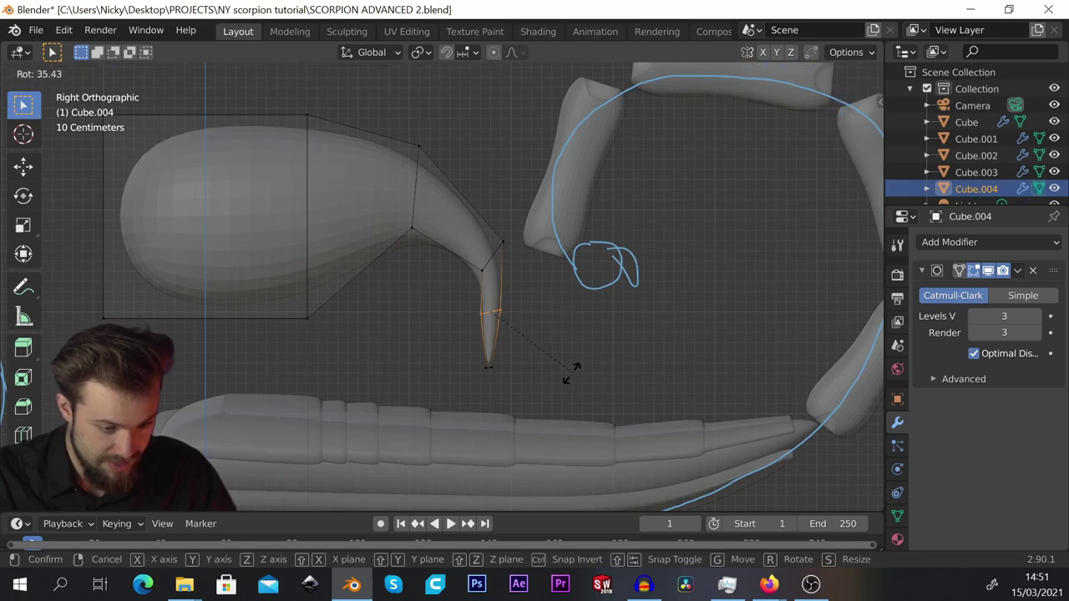
{"action": "left_click", "coordinate": [571, 372]}
{"action": "key", "text": "g"}
{"action": "left_click", "coordinate": [580, 363]}
Move the tip's end vertices down and back toward the bulb, and scale them down to a sharp point.
{"action": "left_click_drag", "start_coordinate": [462, 349], "coordinate": [582, 425]}
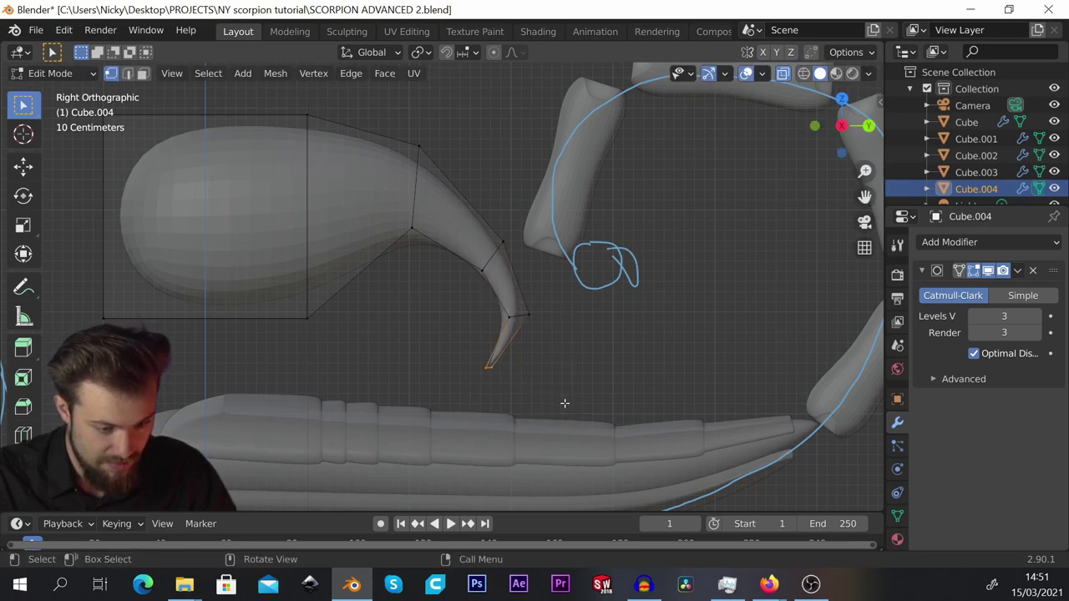
{"action": "key", "text": "g"}
{"action": "left_click", "coordinate": [604, 379]}
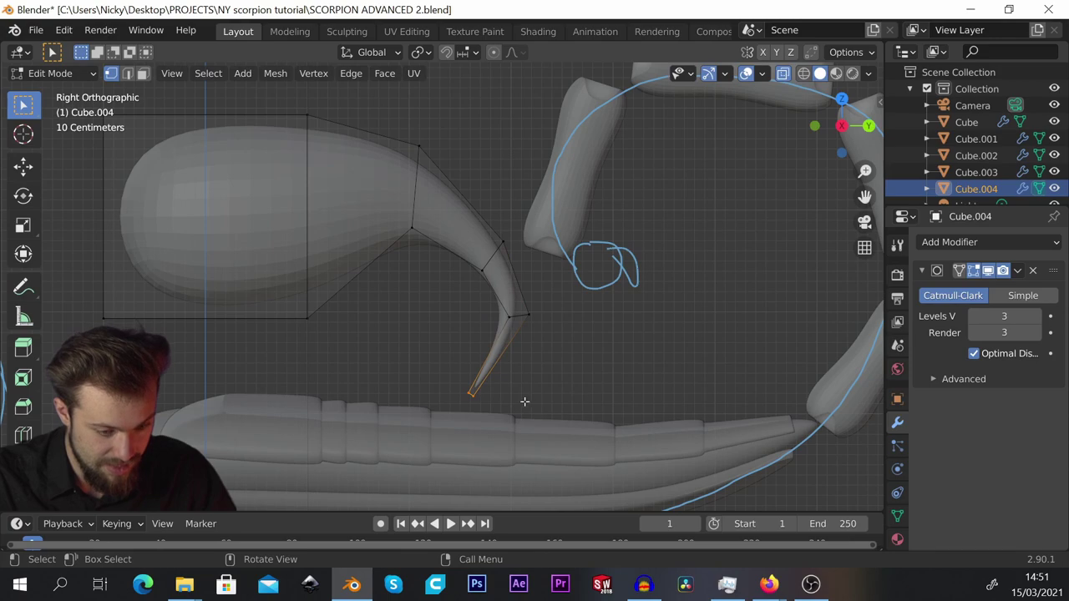
{"action": "scroll", "coordinate": [525, 402], "scroll_direction": "up", "scroll_amount": 4}
{"action": "key", "text": "s"}
{"action": "left_click", "coordinate": [431, 378]}
{"action": "scroll", "coordinate": [451, 226], "scroll_direction": "down", "scroll_amount": 5}
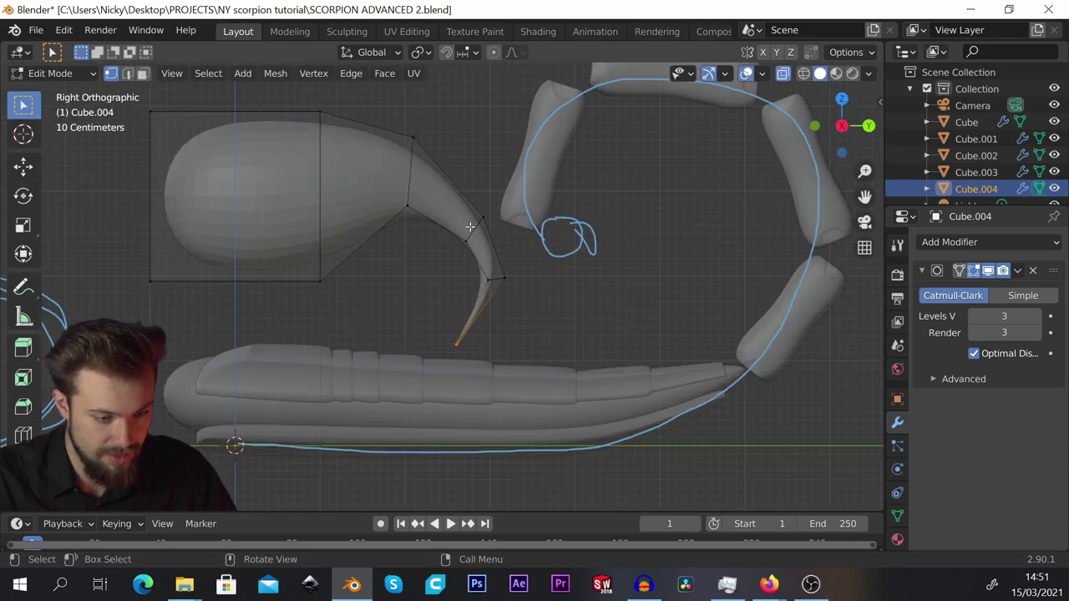
Raise the upper vertices of the bulb's front edge loop and lower its bottom vertices to make the bulb fuller.
{"action": "scroll", "coordinate": [455, 233], "scroll_direction": "up", "scroll_amount": 2}
{"action": "scroll", "coordinate": [312, 220], "scroll_direction": "down", "scroll_amount": 2}
{"action": "scroll", "coordinate": [279, 218], "scroll_direction": "up", "scroll_amount": 3}
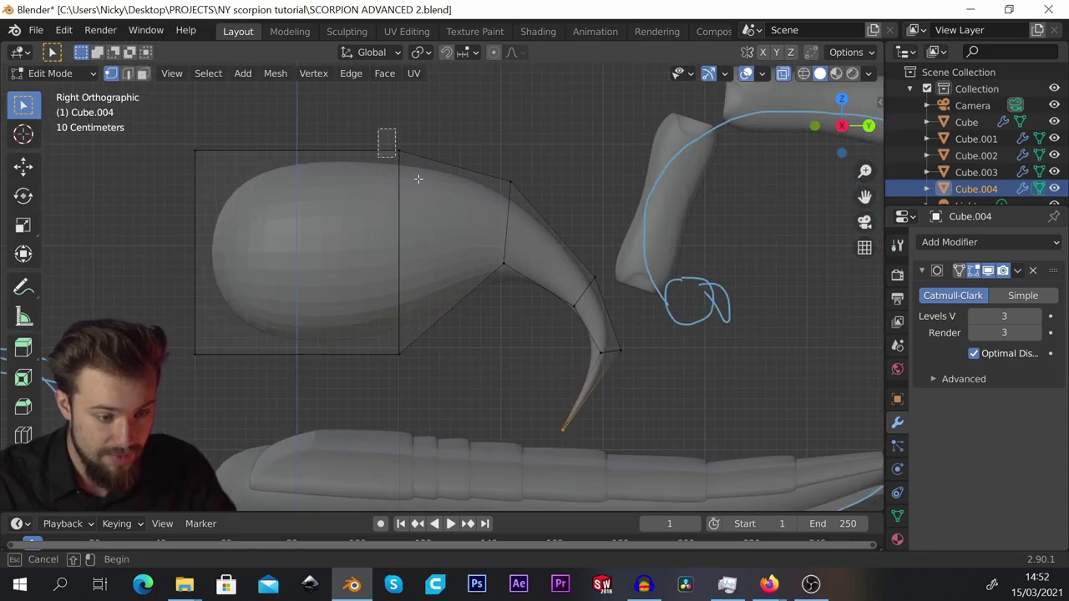
{"action": "left_click_drag", "start_coordinate": [418, 178], "coordinate": [427, 173]}
{"action": "key", "text": "g"}
{"action": "left_click", "coordinate": [390, 139]}
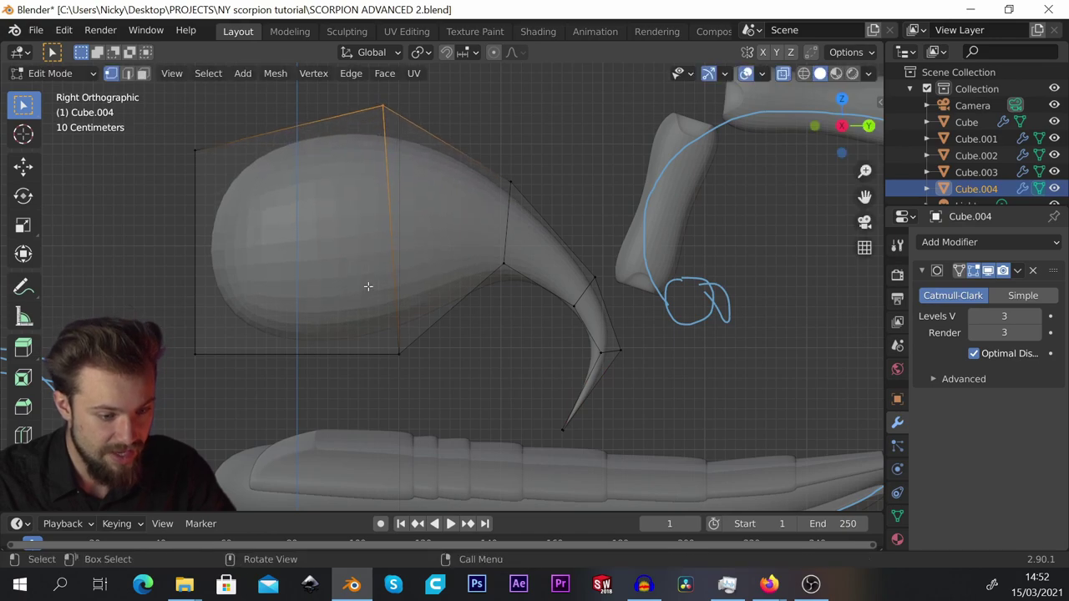
{"action": "left_click_drag", "start_coordinate": [369, 286], "coordinate": [454, 381]}
{"action": "key", "text": "g"}
{"action": "left_click", "coordinate": [441, 408]}
Raise the upper vertices at the bulb's rear end and move the lower rear vertices about 0.23 m forward along Y.
{"action": "left_click_drag", "start_coordinate": [177, 117], "coordinate": [242, 199]}
{"action": "key", "text": "g"}
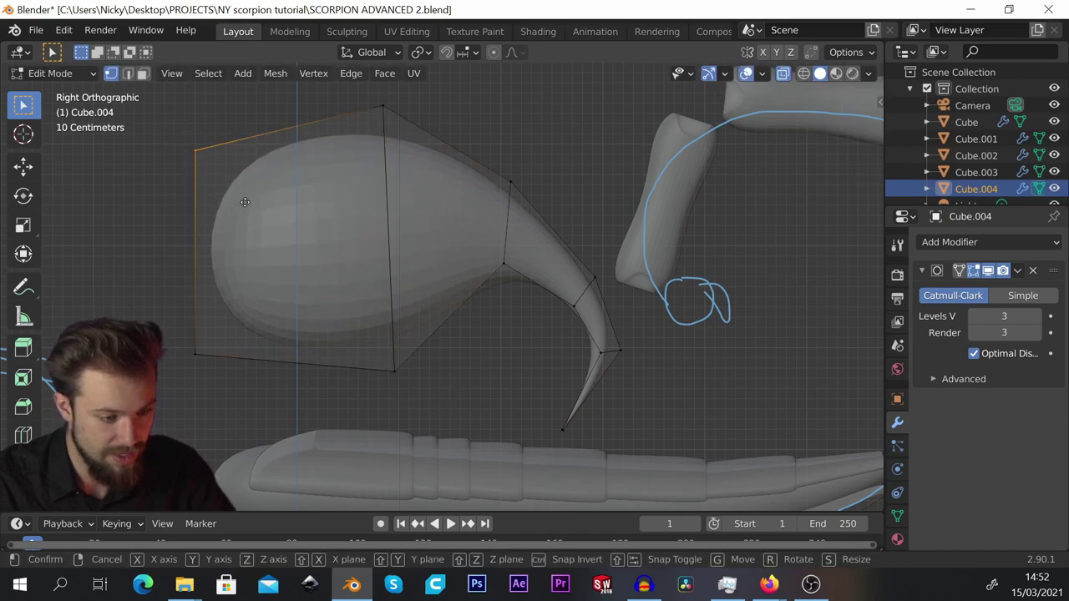
{"action": "left_click", "coordinate": [248, 178]}
{"action": "left_click_drag", "start_coordinate": [147, 301], "coordinate": [264, 410]}
{"action": "key", "text": "g"}
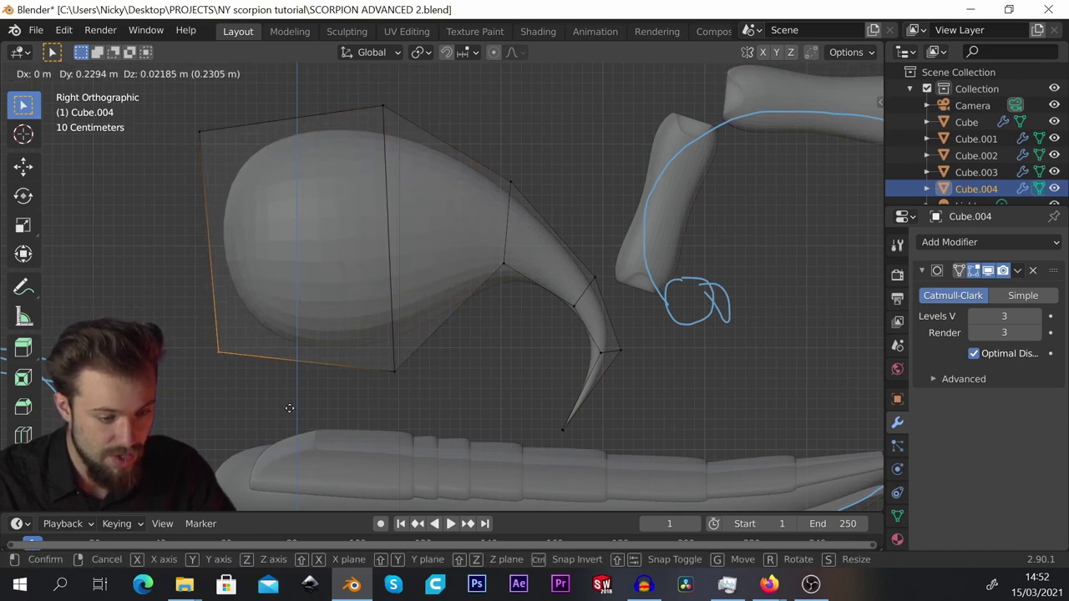
{"action": "left_click", "coordinate": [290, 408]}
{"action": "left_click_drag", "start_coordinate": [177, 117], "coordinate": [227, 163]}
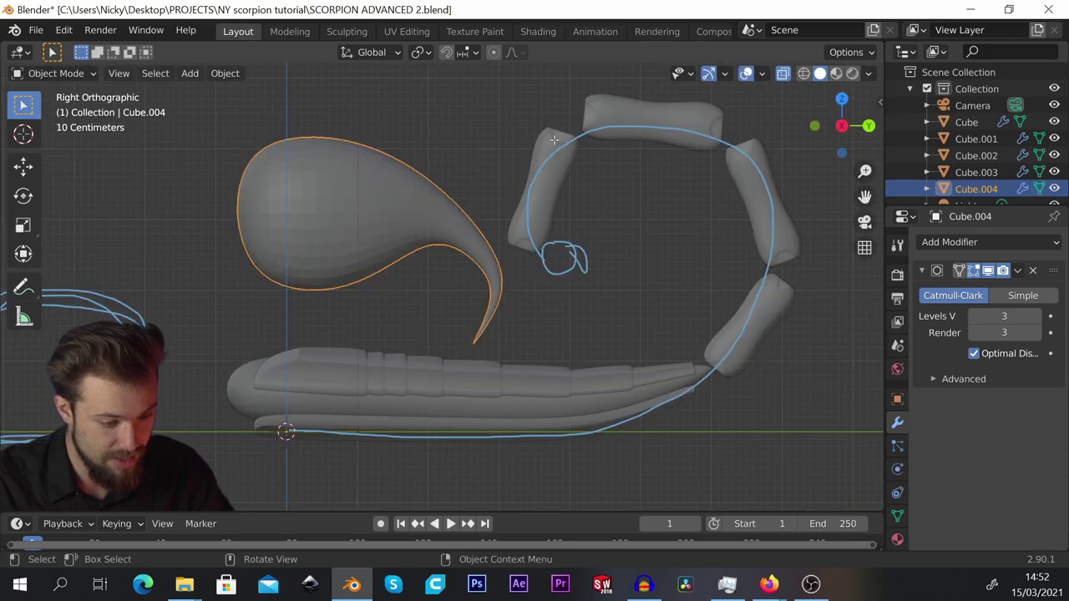
Scale the whole stinger mesh down and move it to the free end of the last tail segment.
{"action": "key", "text": "Tab"}
{"action": "key", "text": "alt+a"}
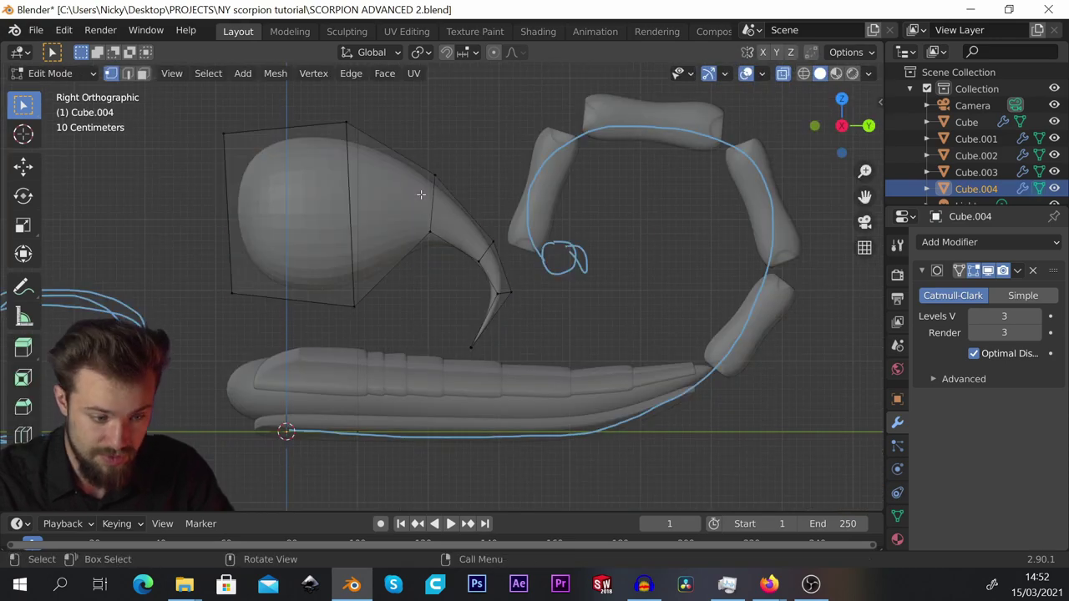
{"action": "key", "text": "a"}
{"action": "key", "text": "s"}
{"action": "left_click", "coordinate": [484, 241]}
{"action": "scroll", "coordinate": [463, 265], "scroll_direction": "up", "scroll_amount": 3}
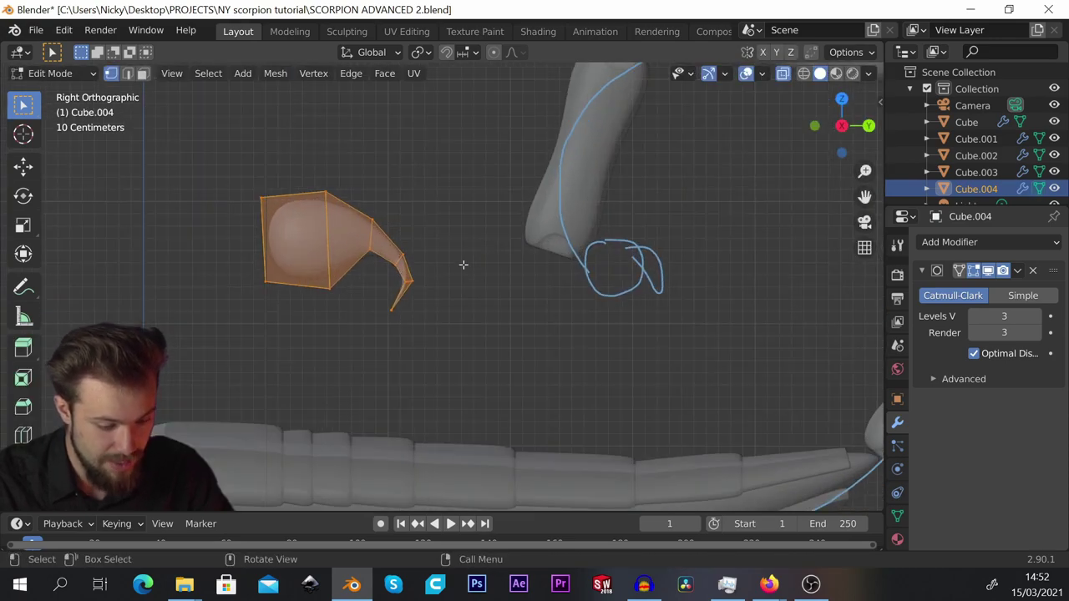
{"action": "key", "text": "g"}
{"action": "left_click", "coordinate": [785, 320]}
{"action": "scroll", "coordinate": [668, 267], "scroll_direction": "down", "scroll_amount": 2}
{"action": "scroll", "coordinate": [653, 257], "scroll_direction": "up", "scroll_amount": 3}
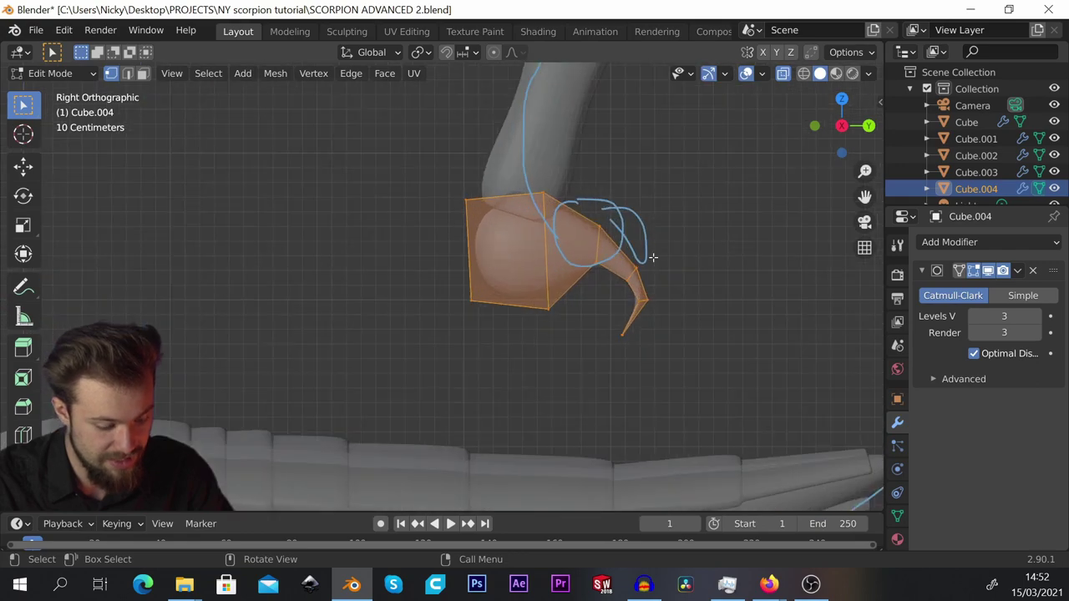
Scale the stinger down further, shift it under the tail segment's end, and rotate it clockwise to follow the tail's curl.
{"action": "key", "text": "s"}
{"action": "left_click", "coordinate": [627, 256]}
{"action": "key", "text": "g"}
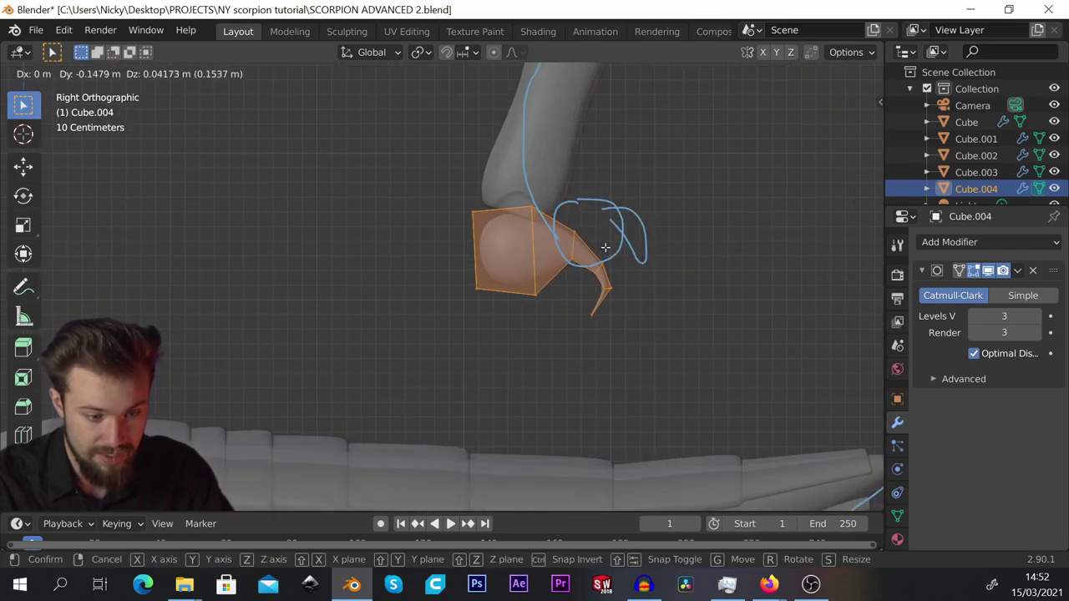
{"action": "left_click", "coordinate": [605, 247]}
{"action": "scroll", "coordinate": [605, 251], "scroll_direction": "down", "scroll_amount": 3}
{"action": "scroll", "coordinate": [606, 250], "scroll_direction": "up", "scroll_amount": 3}
{"action": "key", "text": "r"}
{"action": "left_click", "coordinate": [606, 264]}
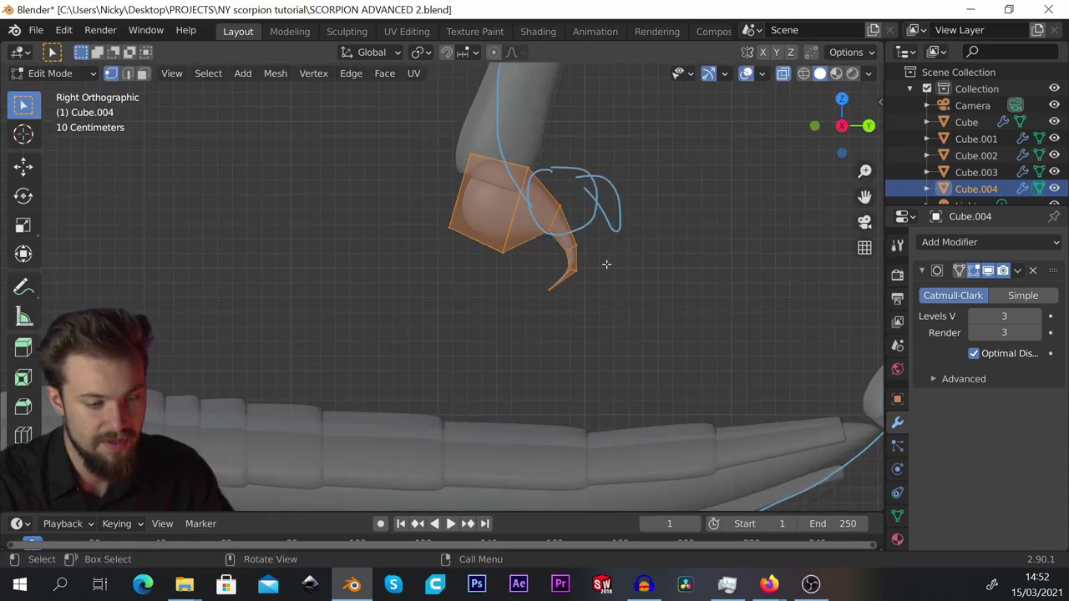
Rotate the stinger about 10° more and reposition it so its bulb overlaps the end of the last tail segment.
{"action": "key", "text": "g"}
{"action": "left_click", "coordinate": [582, 275]}
{"action": "key", "text": "r"}
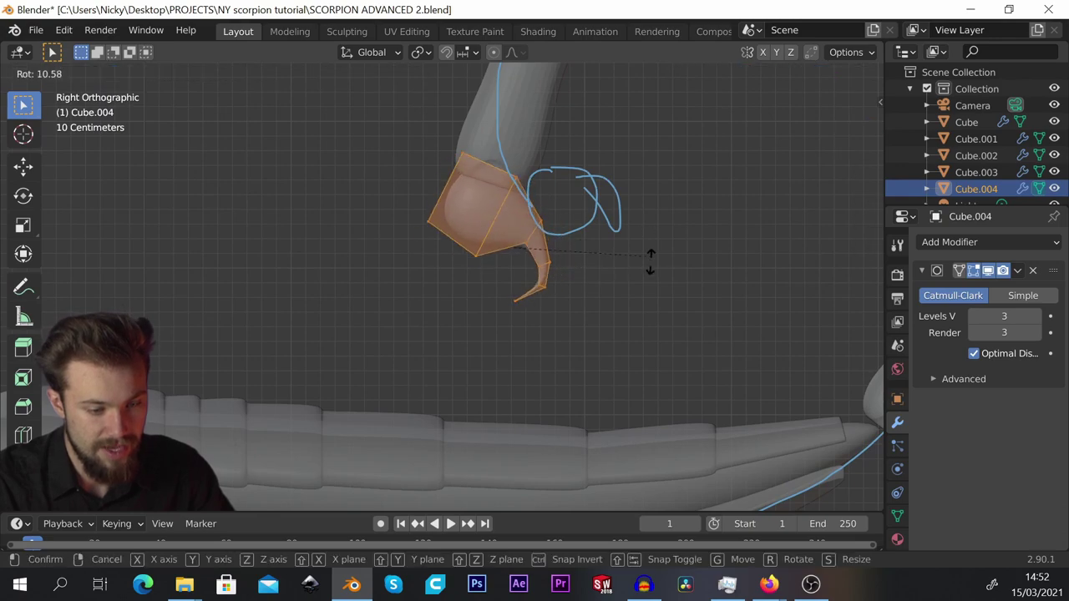
{"action": "left_click", "coordinate": [627, 261]}
{"action": "key", "text": "g"}
{"action": "left_click", "coordinate": [609, 275]}
{"action": "scroll", "coordinate": [609, 275], "scroll_direction": "up", "scroll_amount": 4}
{"action": "key", "text": "g"}
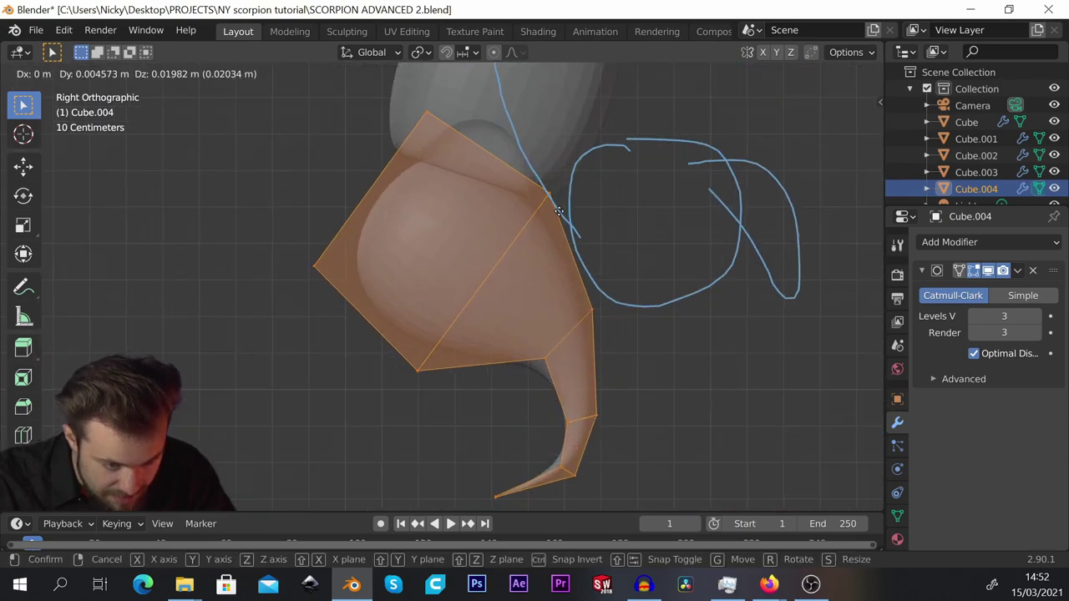
{"action": "left_click", "coordinate": [558, 208]}
{"action": "scroll", "coordinate": [558, 208], "scroll_direction": "down", "scroll_amount": 4}
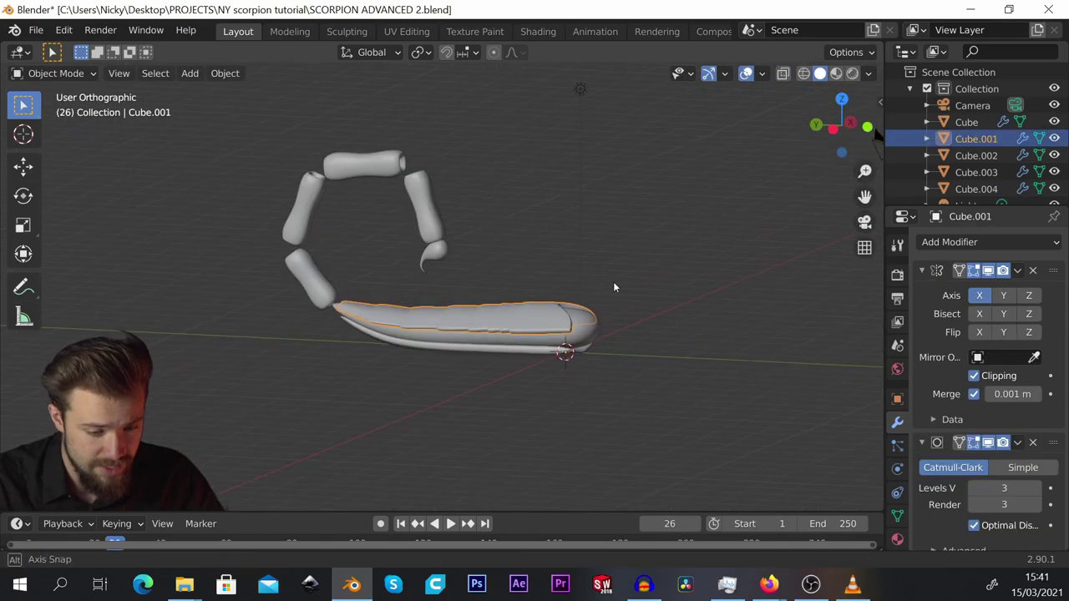
Add a new cube and, in Edit Mode, move its mesh along X clear of the scorpion's body.
{"action": "middle_click_drag", "start_coordinate": [613, 284], "coordinate": [397, 301]}
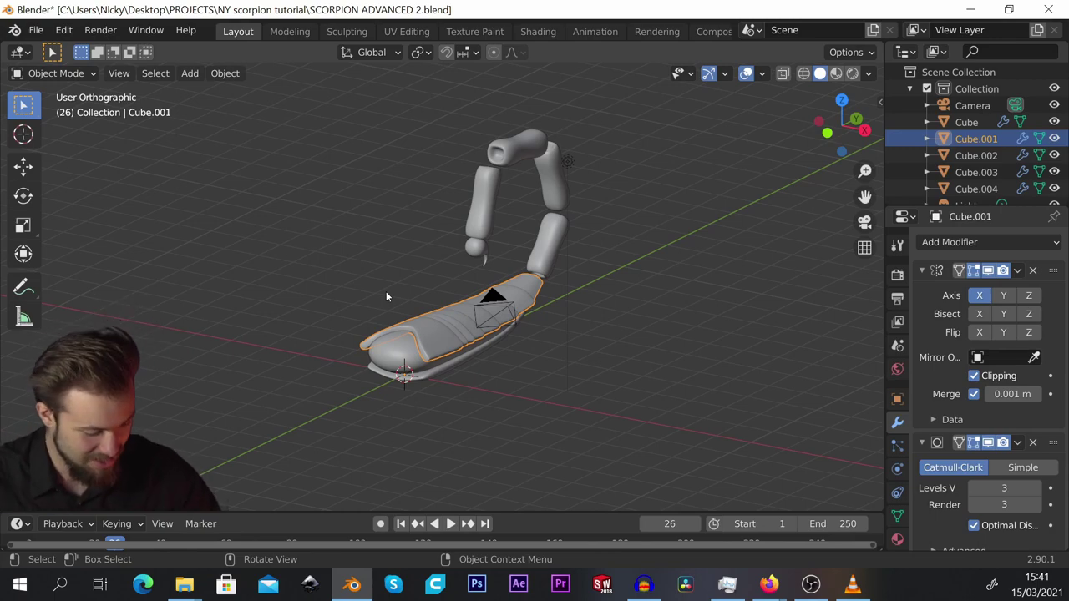
{"action": "key", "text": "alt+a"}
{"action": "key", "text": "shift+a"}
{"action": "mouse_move", "coordinate": [416, 233]}
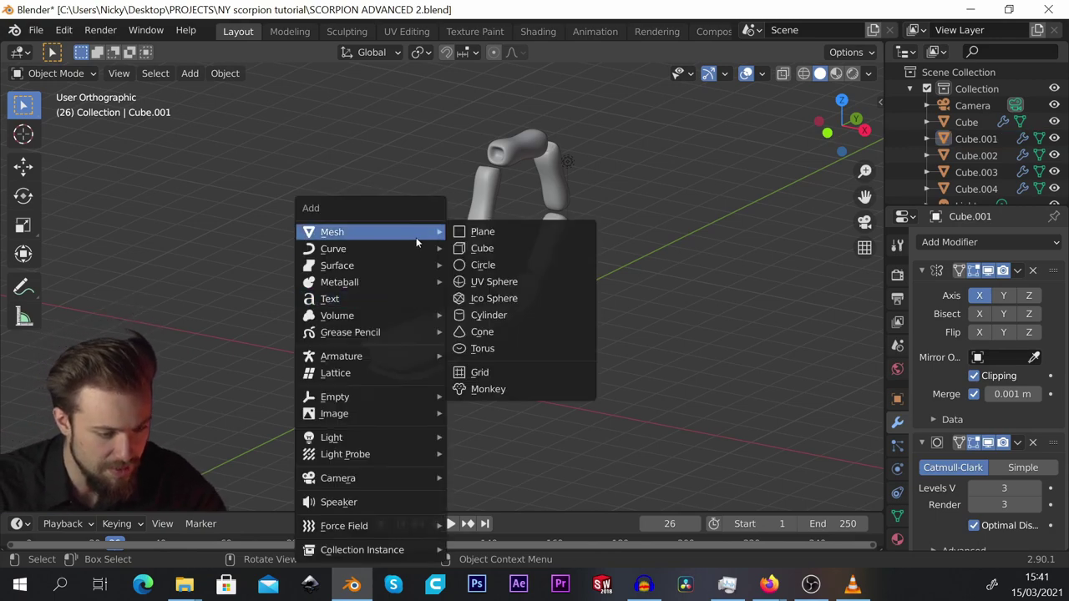
{"action": "left_click", "coordinate": [489, 247]}
{"action": "middle_click_drag", "start_coordinate": [488, 242], "coordinate": [467, 356]}
{"action": "key", "text": "Tab"}
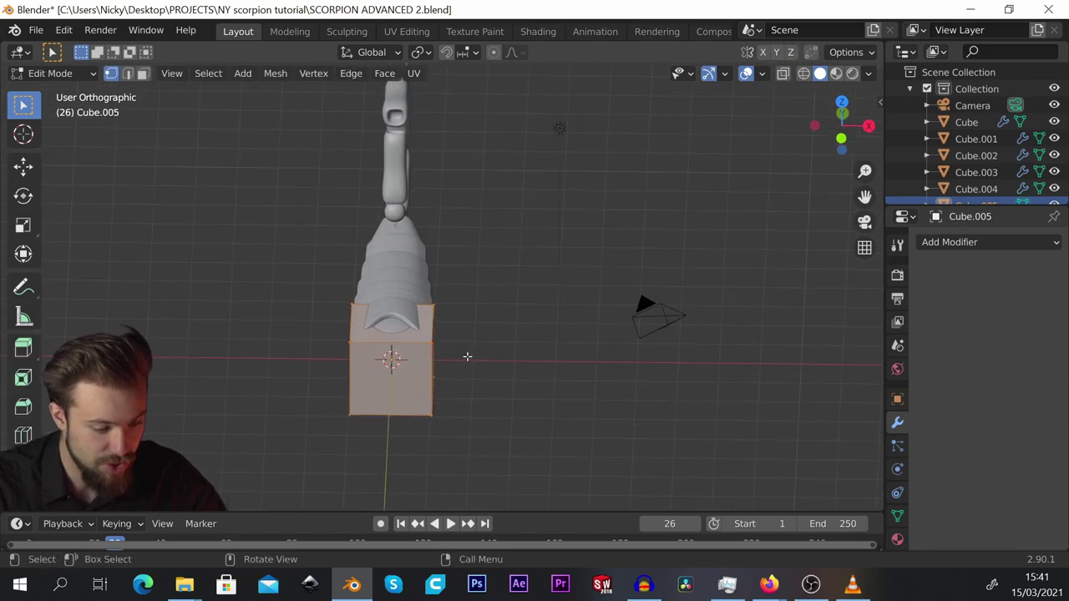
{"action": "key", "text": "g"}
{"action": "key", "text": "x"}
{"action": "left_click", "coordinate": [637, 354]}
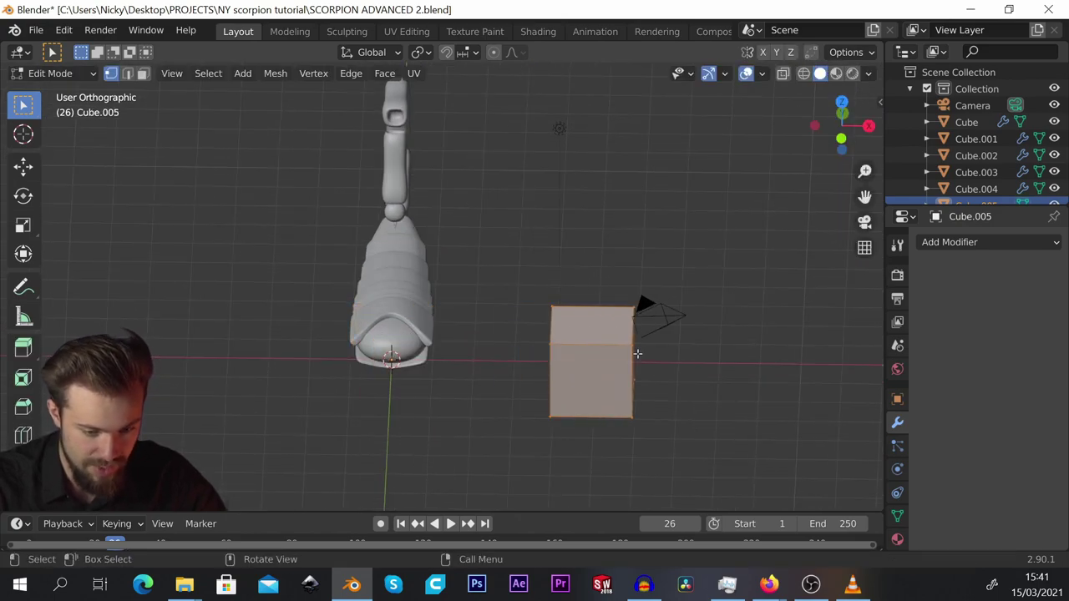
Add an X-axis Mirror modifier and a Subdivision Surface modifier to the cube, with viewport and render levels both set to 3.
{"action": "left_click", "coordinate": [961, 242]}
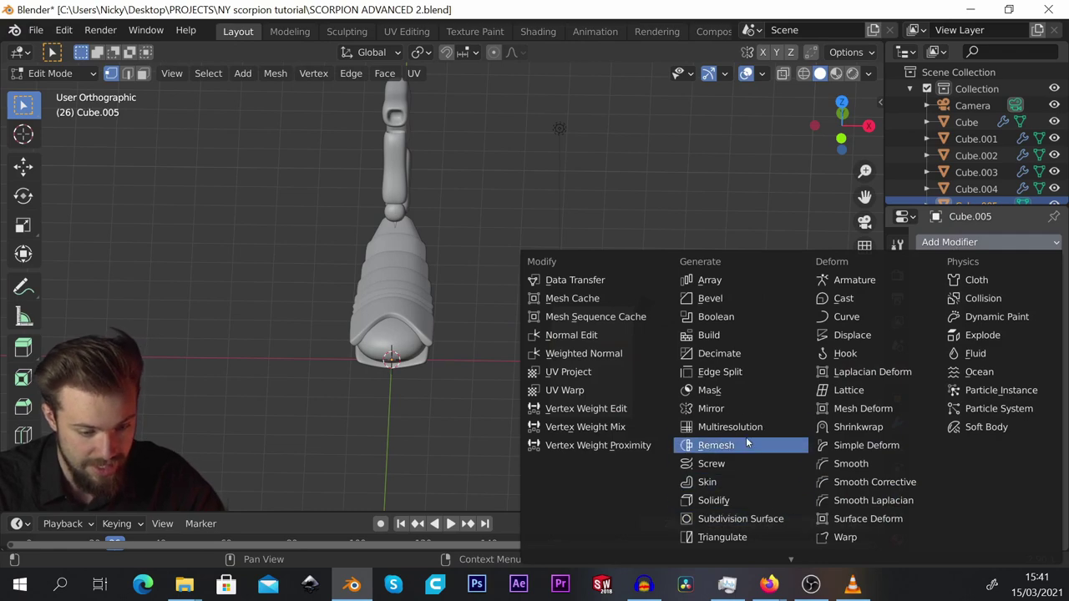
{"action": "left_click", "coordinate": [743, 411]}
{"action": "left_click", "coordinate": [1004, 243]}
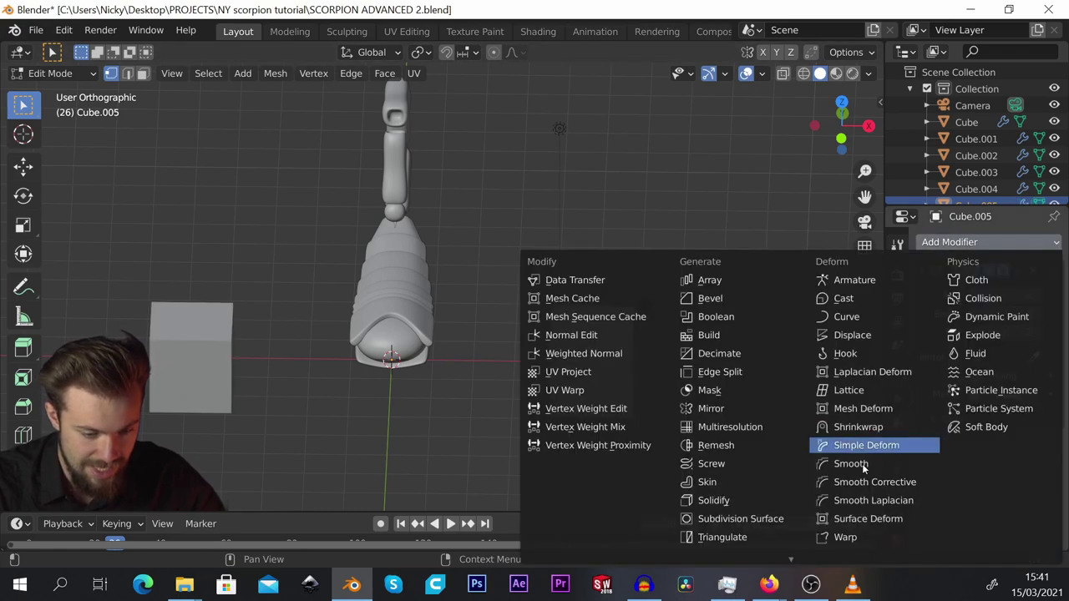
{"action": "left_click", "coordinate": [760, 519]}
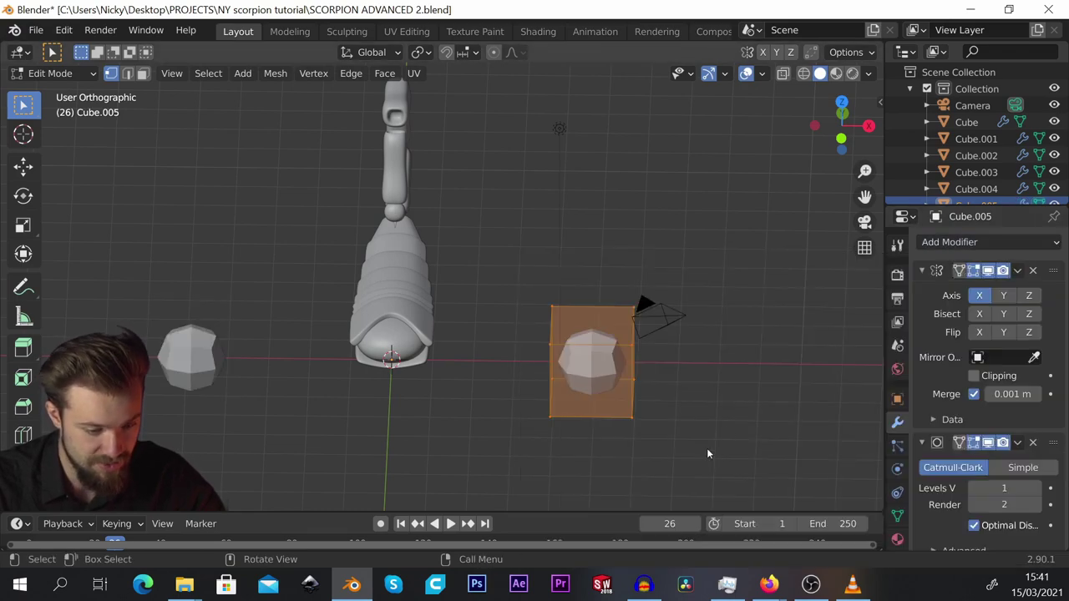
{"action": "left_click", "coordinate": [1035, 487]}
{"action": "left_click", "coordinate": [1035, 488]}
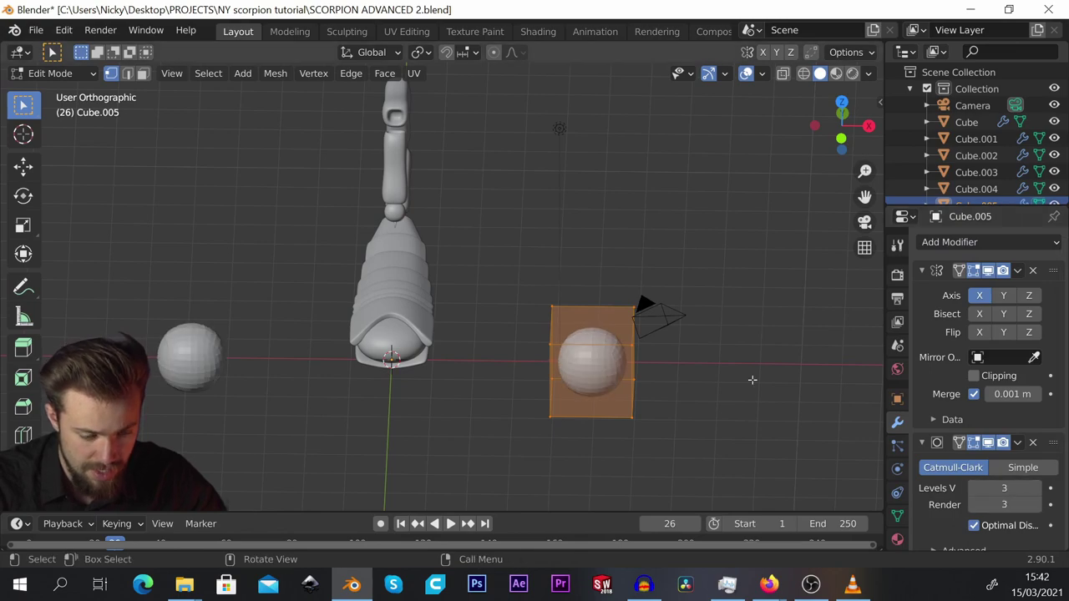
Scale the cube's mesh down along the X axis to make a narrow block.
{"action": "scroll", "coordinate": [677, 361], "scroll_direction": "up", "scroll_amount": 2}
{"action": "key", "text": "s"}
{"action": "key", "text": "x"}
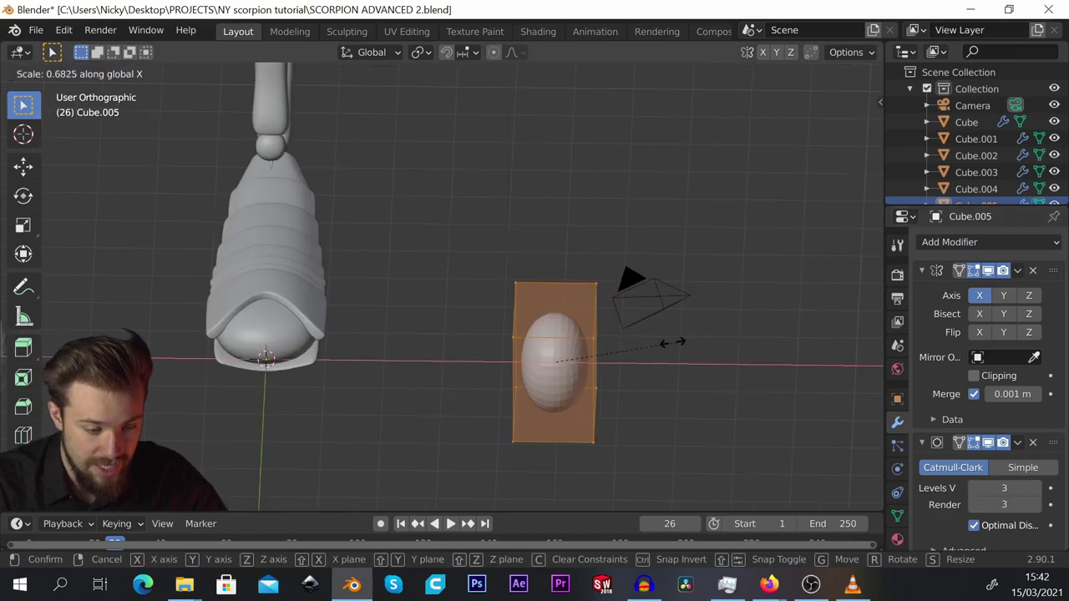
{"action": "left_click", "coordinate": [624, 360]}
Add two horizontal loop cuts around the narrow block and slide them upward.
{"action": "middle_click_drag", "start_coordinate": [624, 360], "coordinate": [568, 350]}
{"action": "scroll", "coordinate": [558, 344], "scroll_direction": "up", "scroll_amount": 3}
{"action": "key", "text": "ctrl+r"}
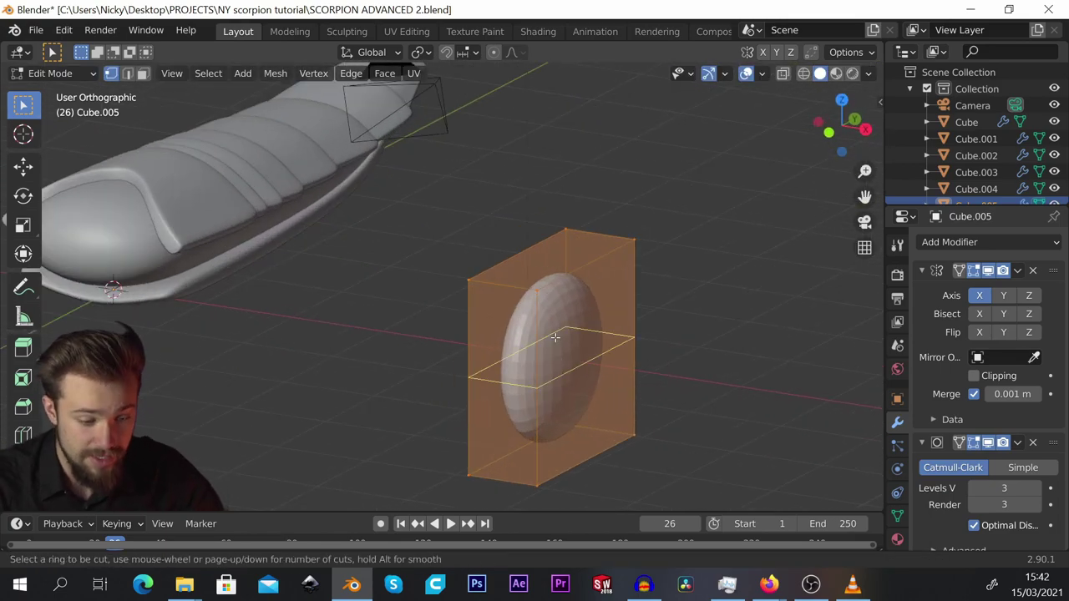
{"action": "scroll", "coordinate": [554, 343], "scroll_direction": "up", "scroll_amount": 1}
{"action": "left_click", "coordinate": [555, 342]}
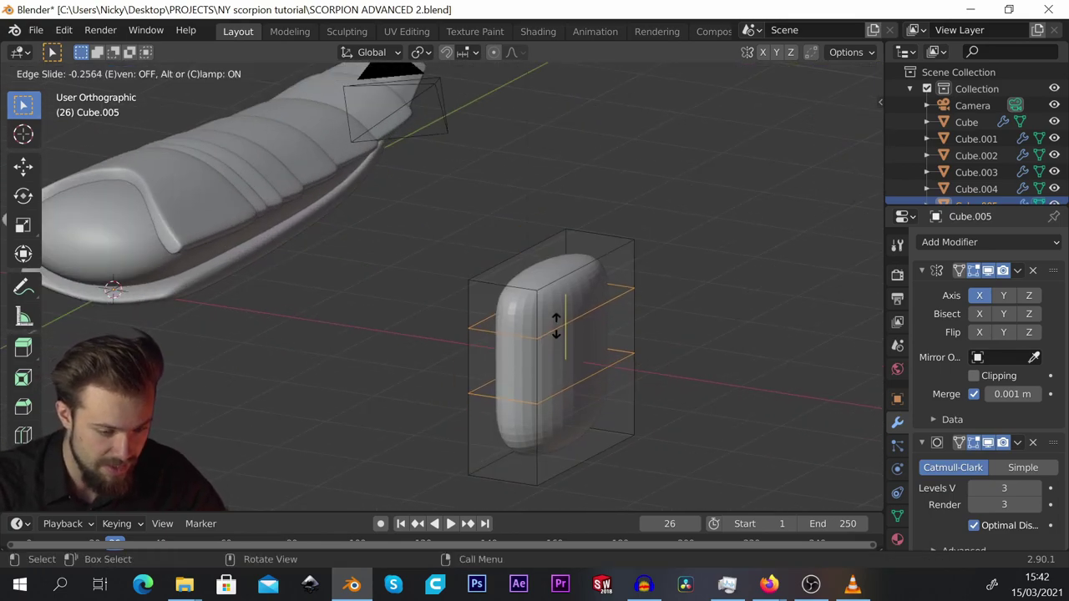
{"action": "left_click", "coordinate": [554, 315]}
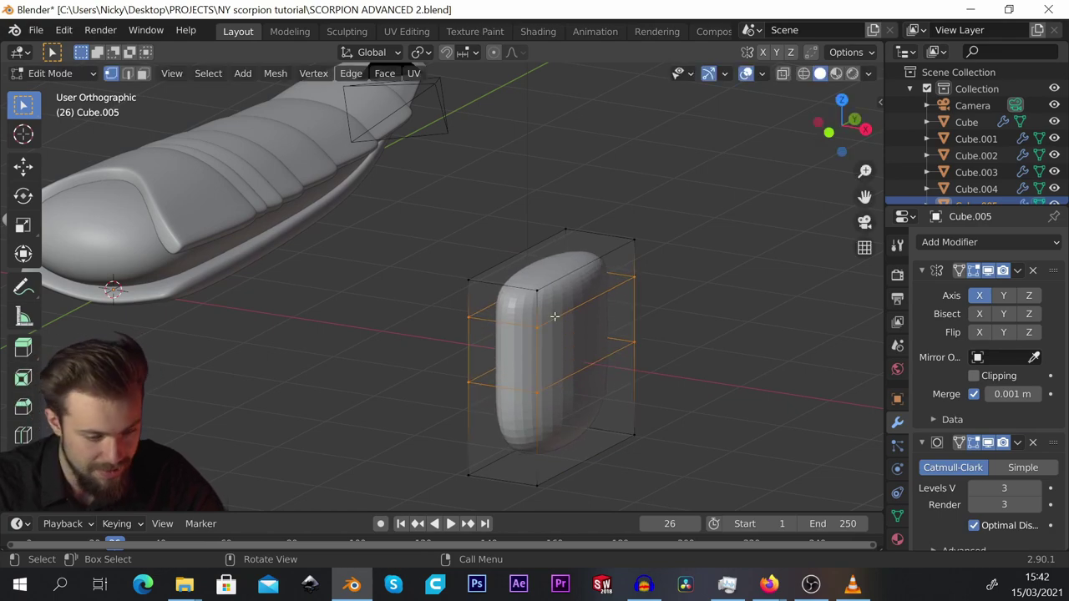
Extrude the middle front face of the narrow block forward along Y and scale its end down to a sharp point.
{"action": "middle_click_drag", "start_coordinate": [553, 314], "coordinate": [554, 323]}
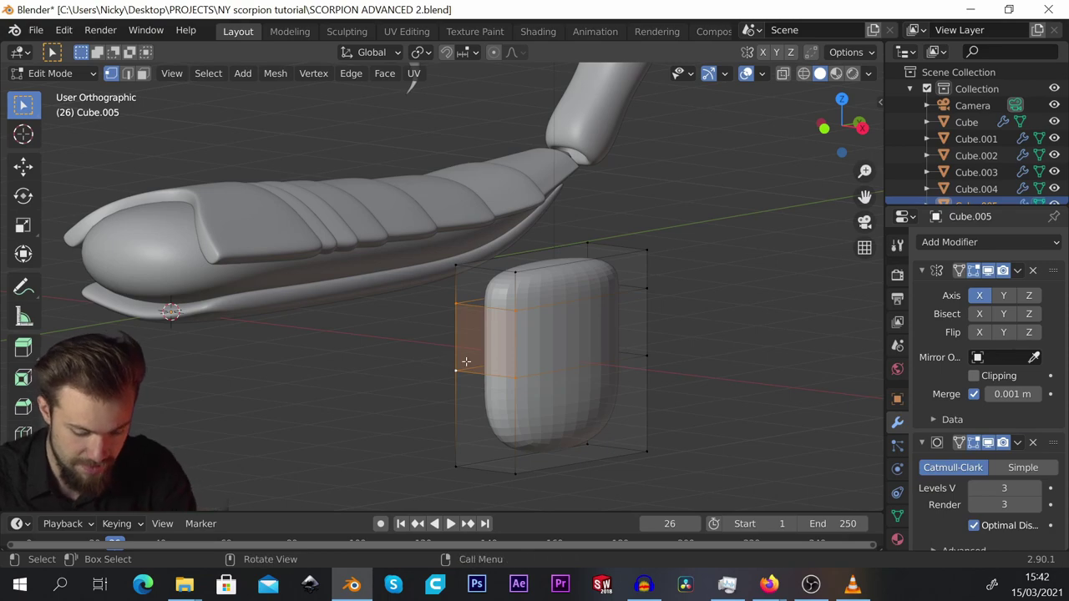
{"action": "key", "text": "KP_3"}
{"action": "key", "text": "e"}
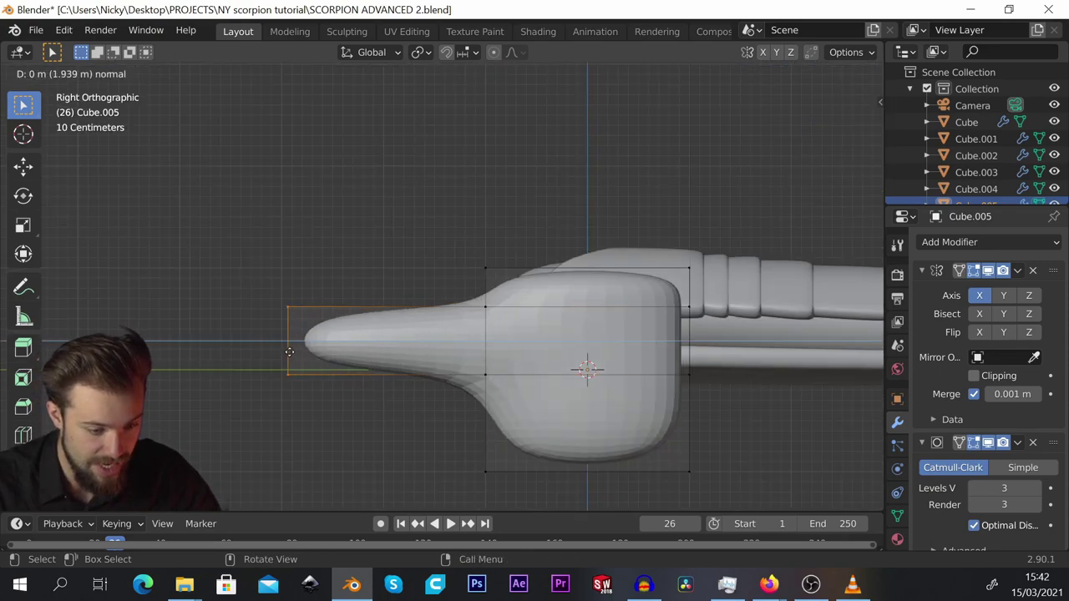
{"action": "left_click", "coordinate": [322, 350]}
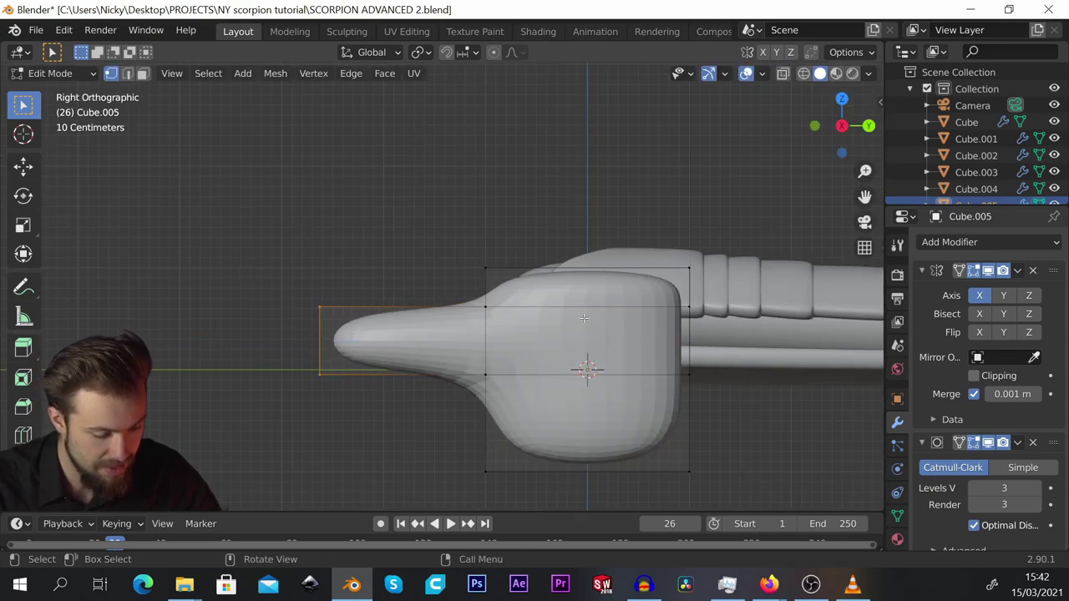
{"action": "key", "text": "s"}
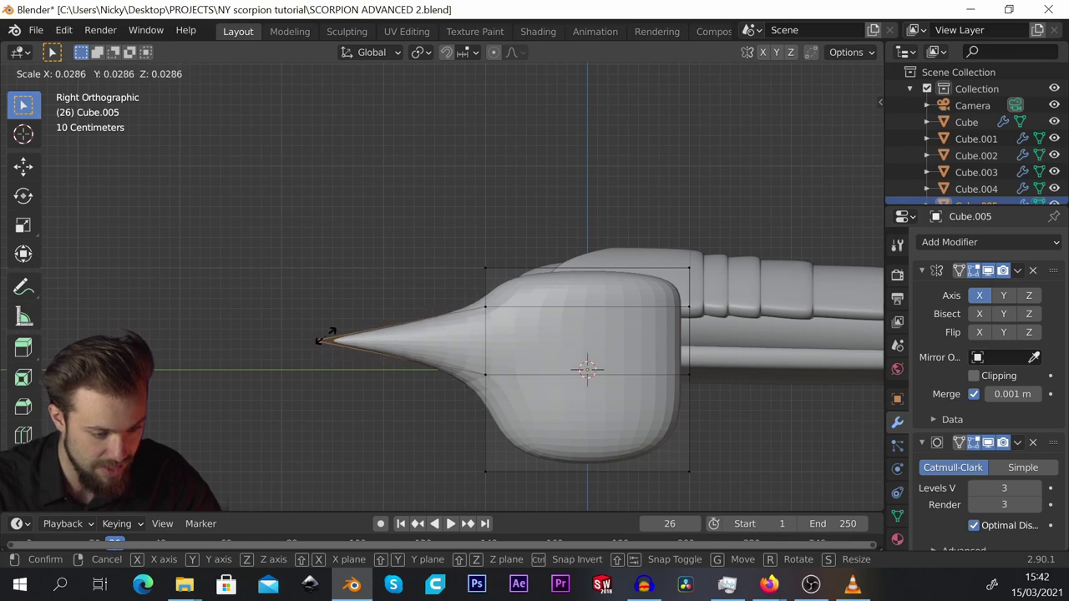
{"action": "left_click", "coordinate": [324, 338]}
Add a centred loop cut around the extruded spike and shift the new edge loop slightly upward.
{"action": "key", "text": "ctrl+r"}
{"action": "left_click", "coordinate": [396, 323]}
{"action": "right_click", "coordinate": [396, 323]}
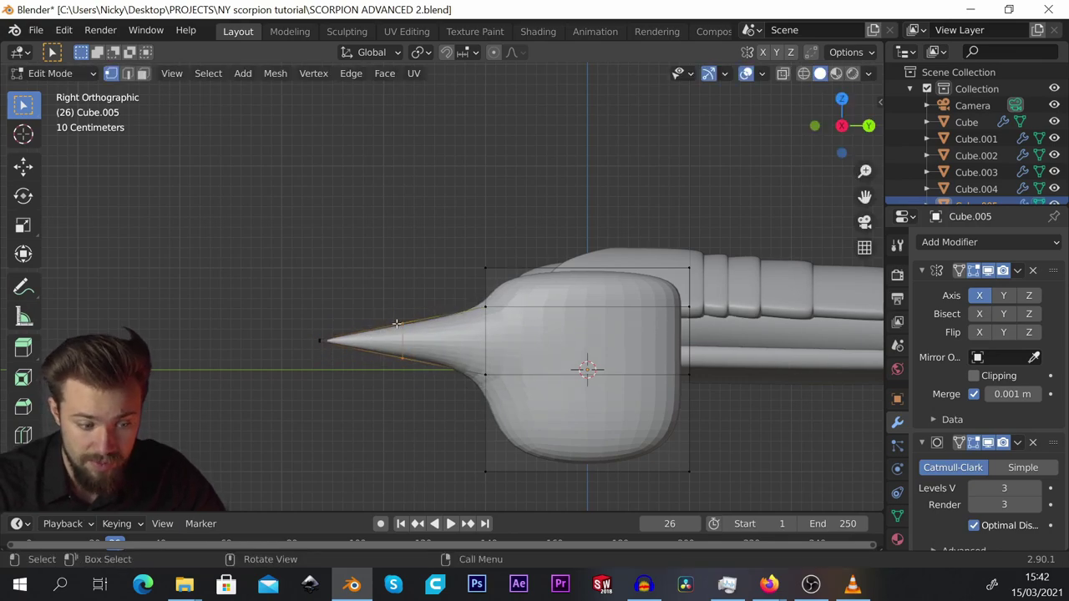
{"action": "key", "text": "g"}
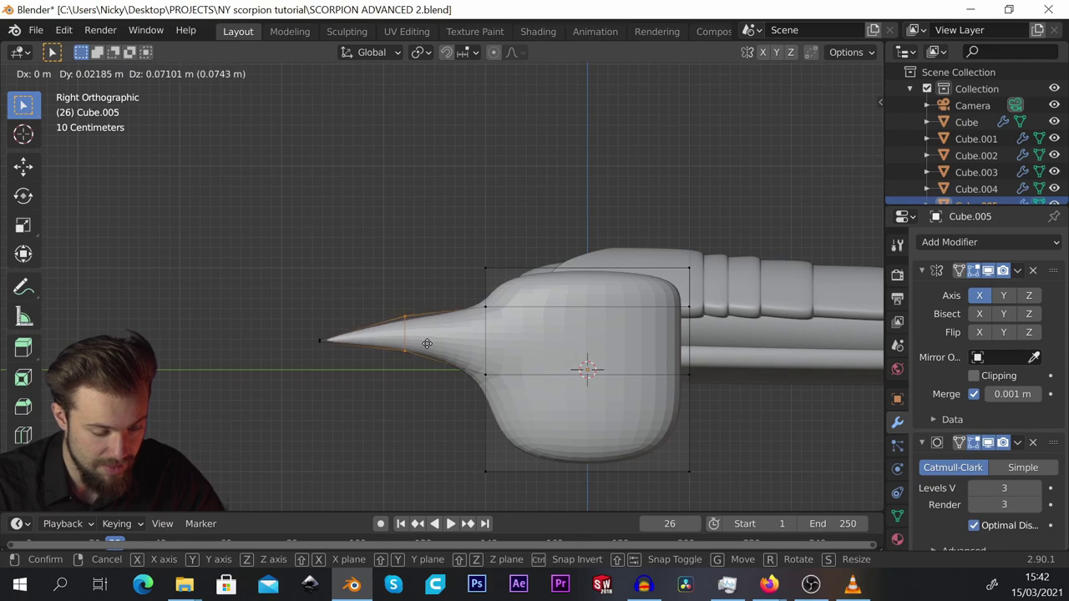
{"action": "left_click", "coordinate": [428, 343]}
Turn on X-ray and move the block's upper front and rear corner vertices inward along Y.
{"action": "left_click_drag", "start_coordinate": [456, 286], "coordinate": [505, 312]}
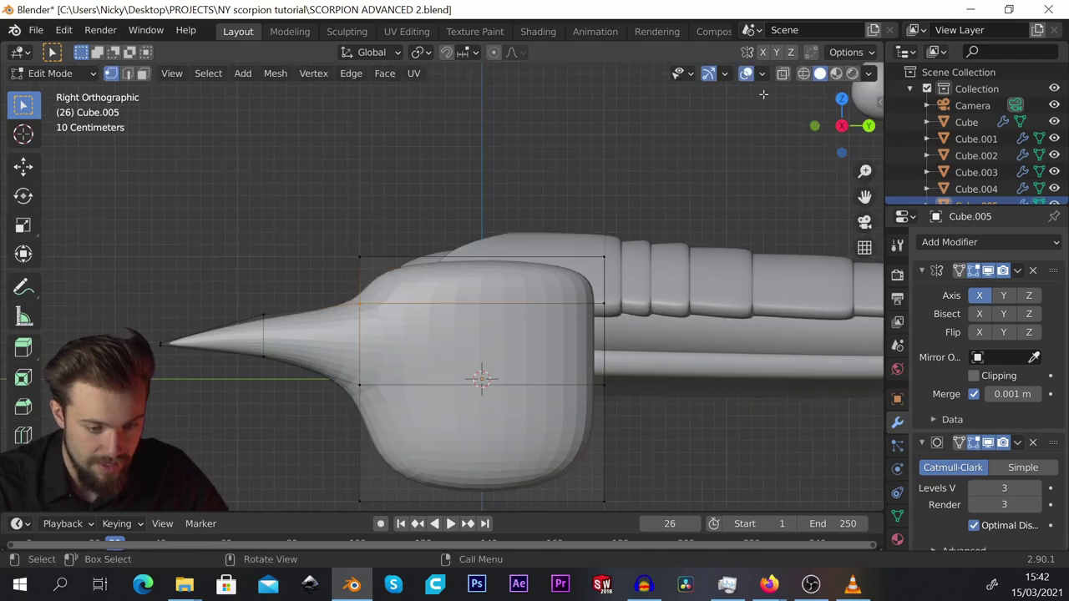
{"action": "left_click", "coordinate": [781, 75]}
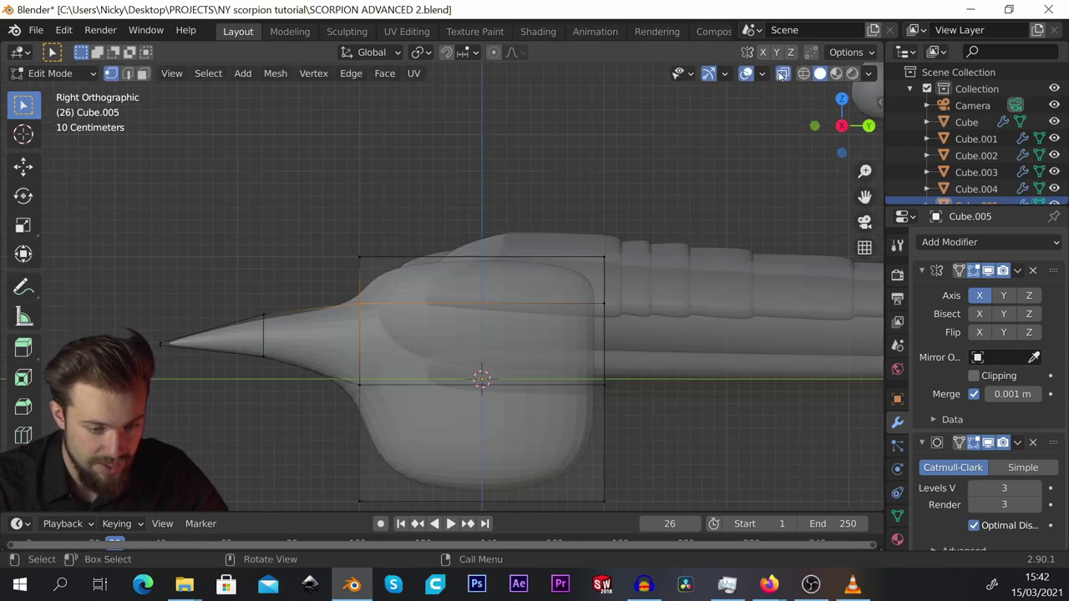
{"action": "left_click_drag", "start_coordinate": [326, 227], "coordinate": [408, 279]}
{"action": "key", "text": "g"}
{"action": "key", "text": "y"}
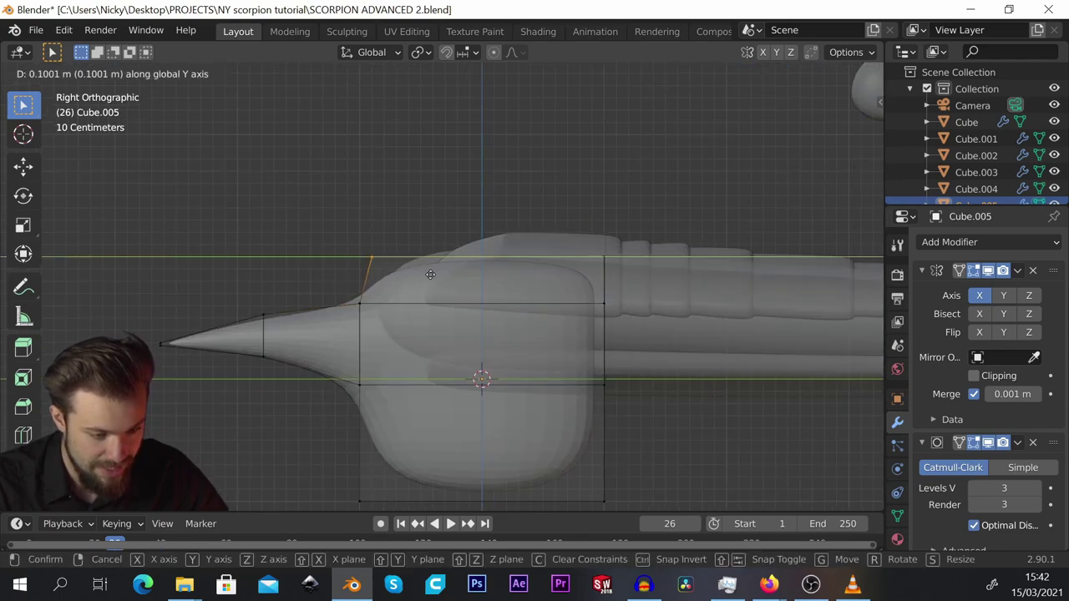
{"action": "left_click", "coordinate": [477, 260]}
{"action": "left_click_drag", "start_coordinate": [674, 275], "coordinate": [675, 275]}
{"action": "key", "text": "g"}
{"action": "key", "text": "y"}
{"action": "left_click", "coordinate": [639, 268]}
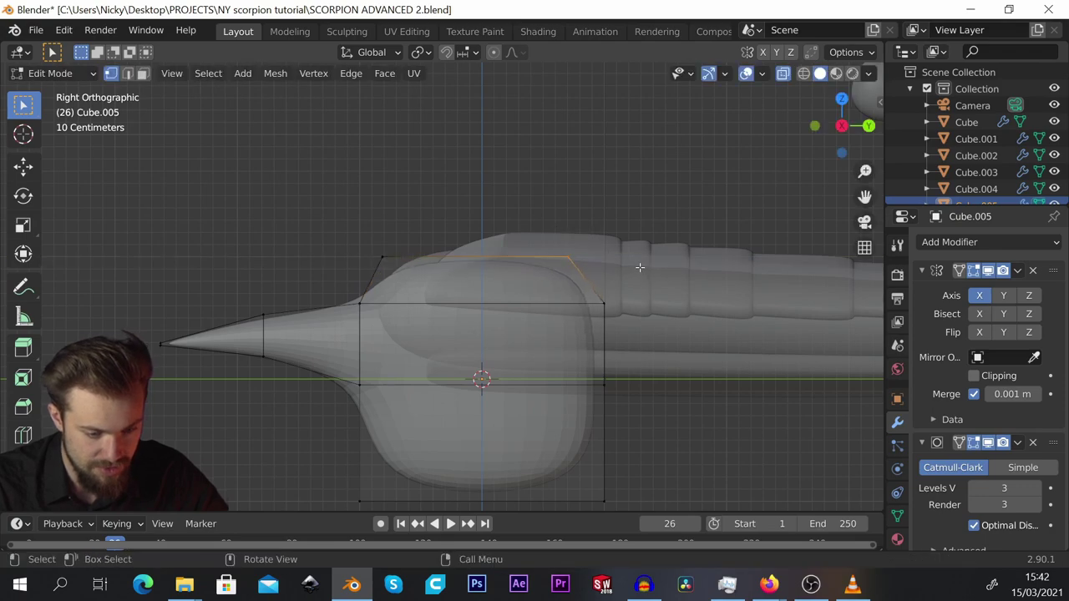
Move the block's lower front and rear corner vertices inward along Y to taper the underside.
{"action": "middle_click_drag", "start_coordinate": [546, 463], "coordinate": [541, 354], "text": "shift"}
{"action": "left_click_drag", "start_coordinate": [330, 386], "coordinate": [363, 399]}
{"action": "key", "text": "g"}
{"action": "key", "text": "y"}
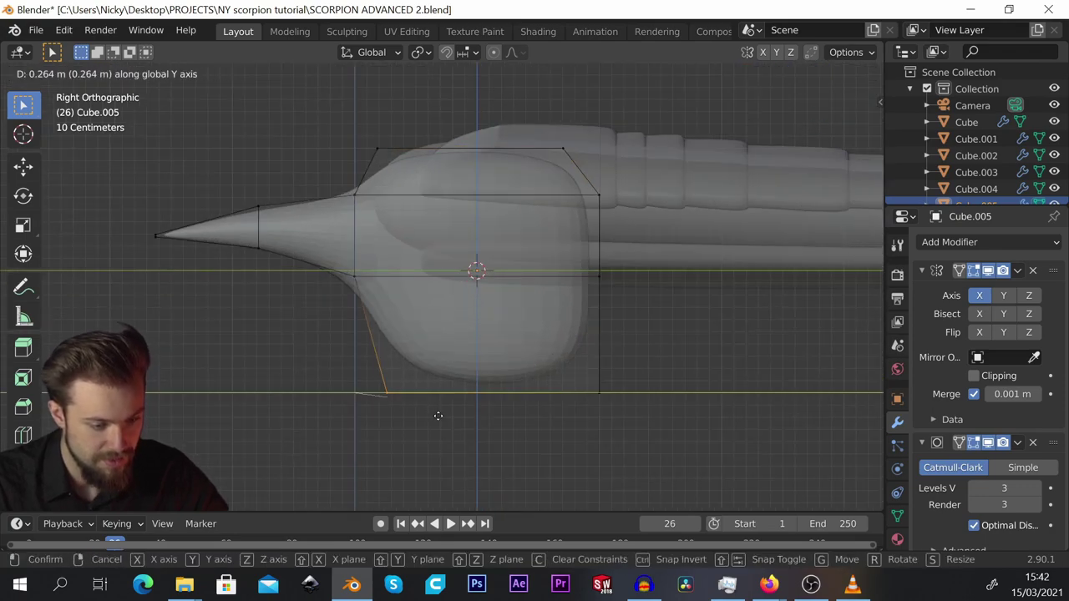
{"action": "left_click", "coordinate": [439, 413]}
{"action": "left_click_drag", "start_coordinate": [553, 370], "coordinate": [689, 458]}
{"action": "key", "text": "g"}
{"action": "key", "text": "y"}
{"action": "left_click", "coordinate": [615, 429]}
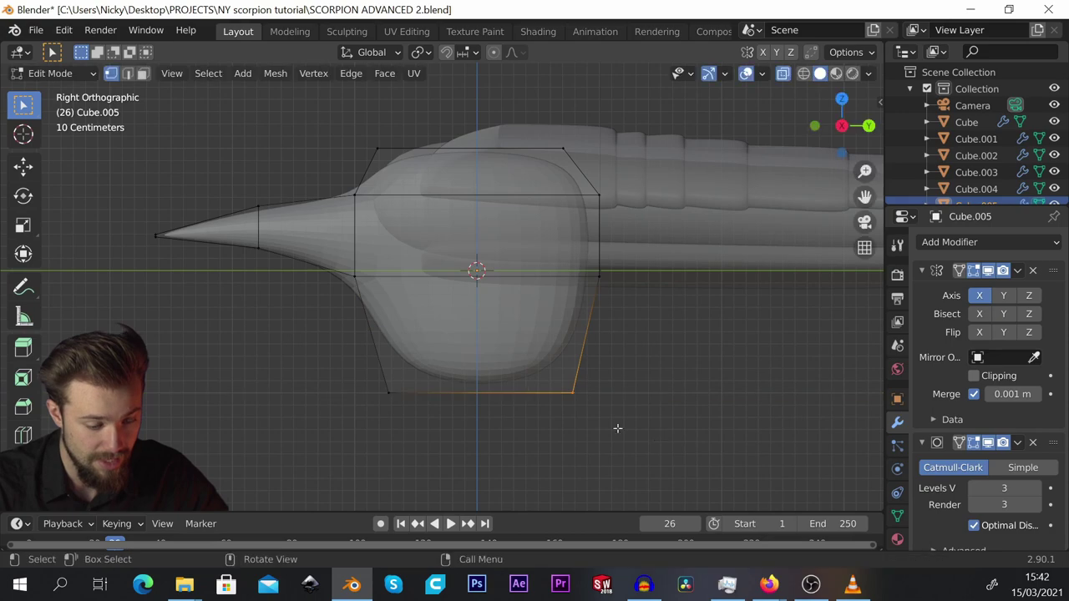
In front view, rotate the block's top face, shift it up toward the scorpion's body and scale it down.
{"action": "middle_click_drag", "start_coordinate": [615, 429], "coordinate": [594, 368]}
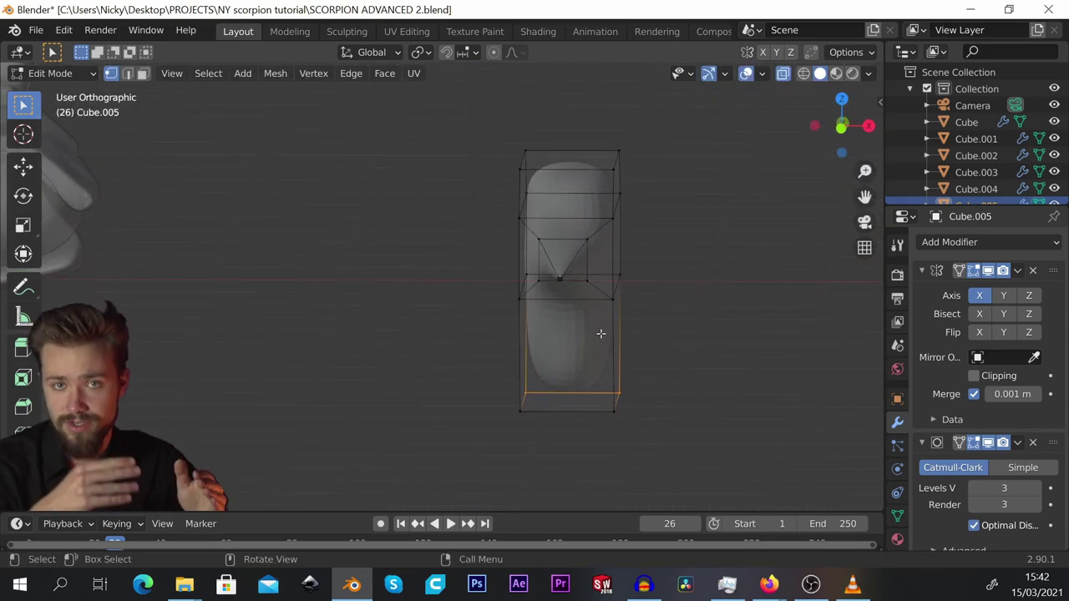
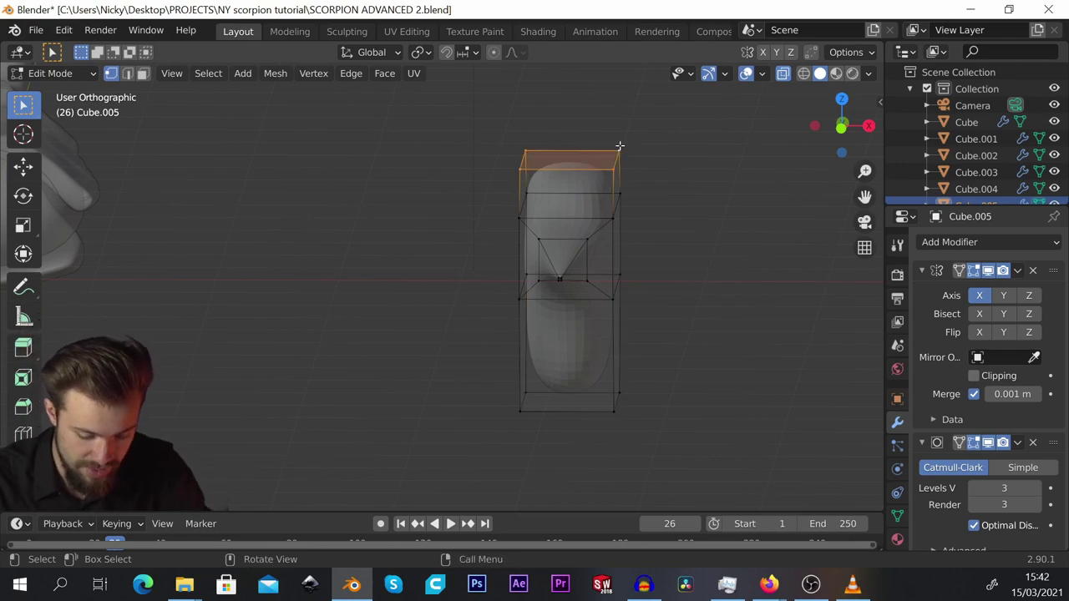
{"action": "key", "text": "KP_1"}
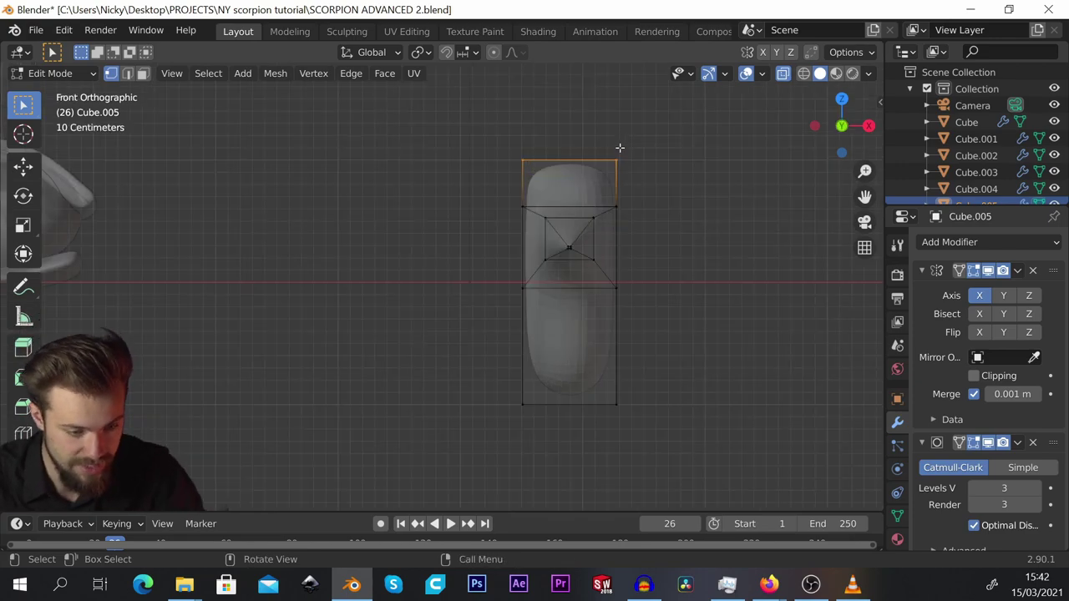
{"action": "key", "text": "r"}
{"action": "left_click", "coordinate": [707, 191]}
{"action": "key", "text": "g"}
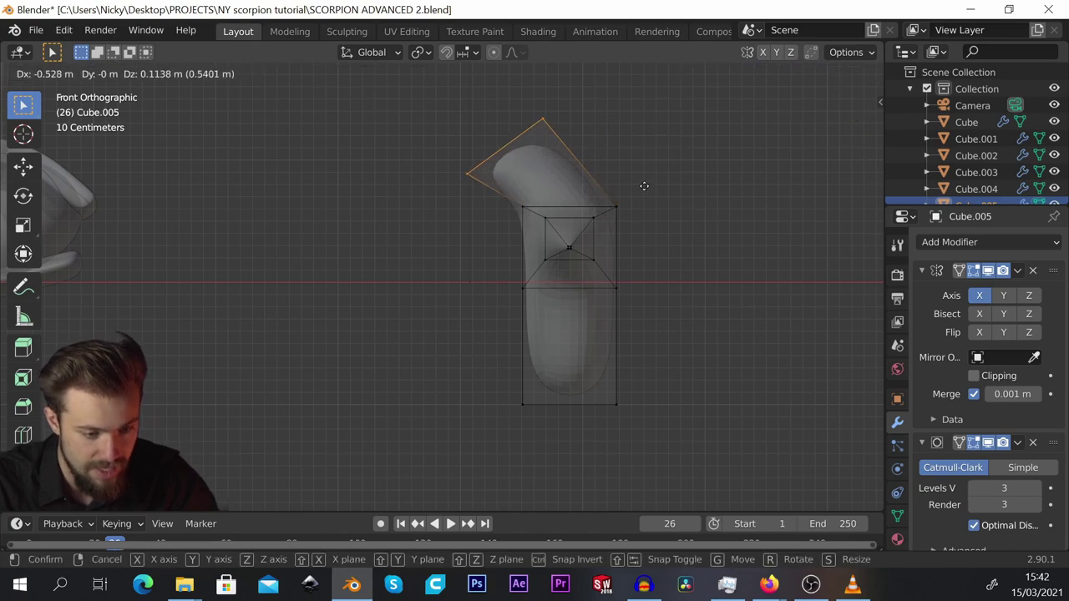
{"action": "left_click", "coordinate": [628, 187]}
{"action": "key", "text": "r"}
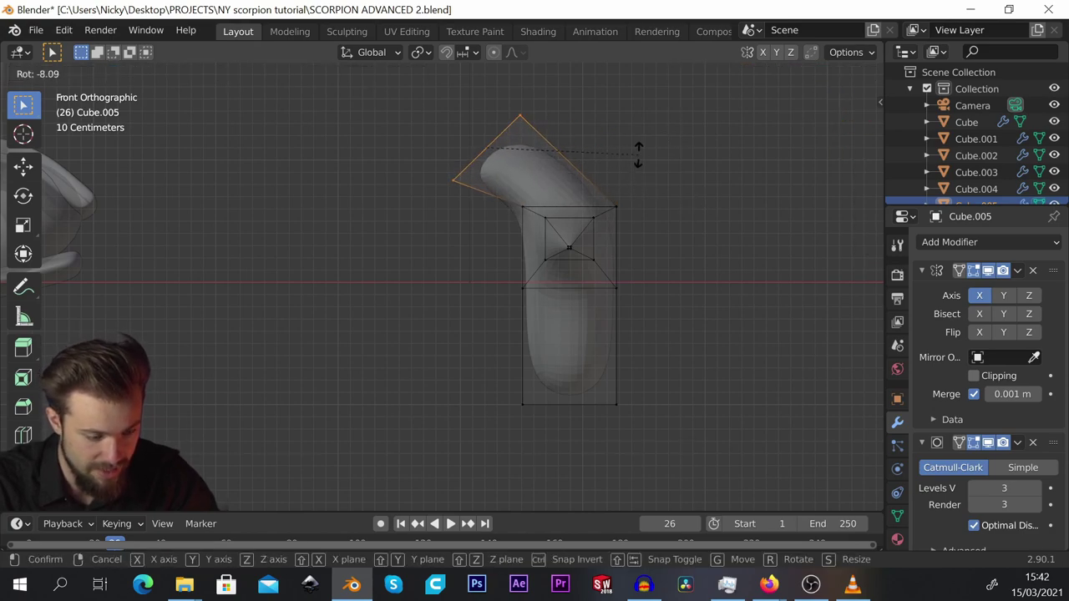
{"action": "left_click", "coordinate": [647, 153]}
{"action": "key", "text": "s"}
{"action": "left_click", "coordinate": [573, 168]}
Widen the tilted top face by scaling it along the Y axis by about 1.7.
{"action": "middle_click_drag", "start_coordinate": [574, 170], "coordinate": [424, 220]}
{"action": "key", "text": "s"}
{"action": "key", "text": "y"}
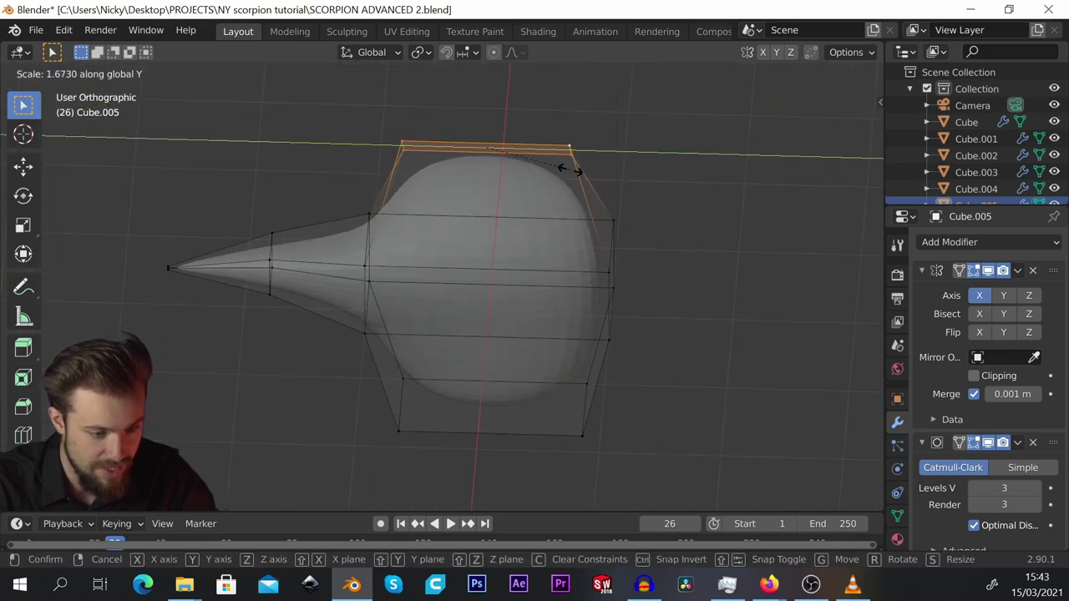
{"action": "left_click", "coordinate": [584, 167]}
With smooth proportional editing on, reposition individual vertices around the tilted top and the base of the spike.
{"action": "middle_click_drag", "start_coordinate": [585, 167], "coordinate": [484, 116]}
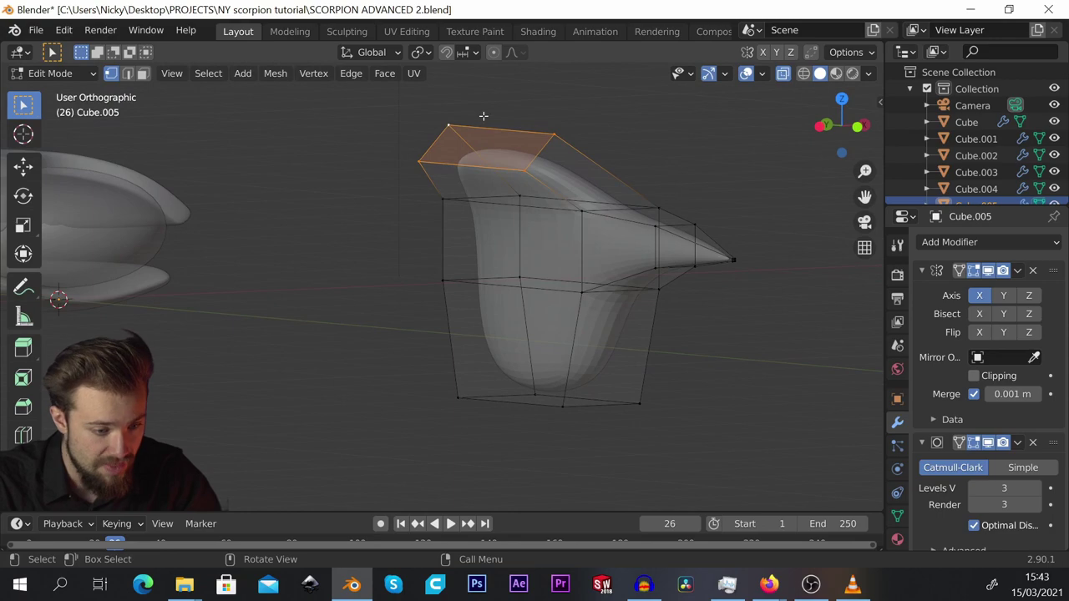
{"action": "left_click", "coordinate": [519, 207]}
{"action": "middle_click_drag", "start_coordinate": [519, 207], "coordinate": [445, 246]}
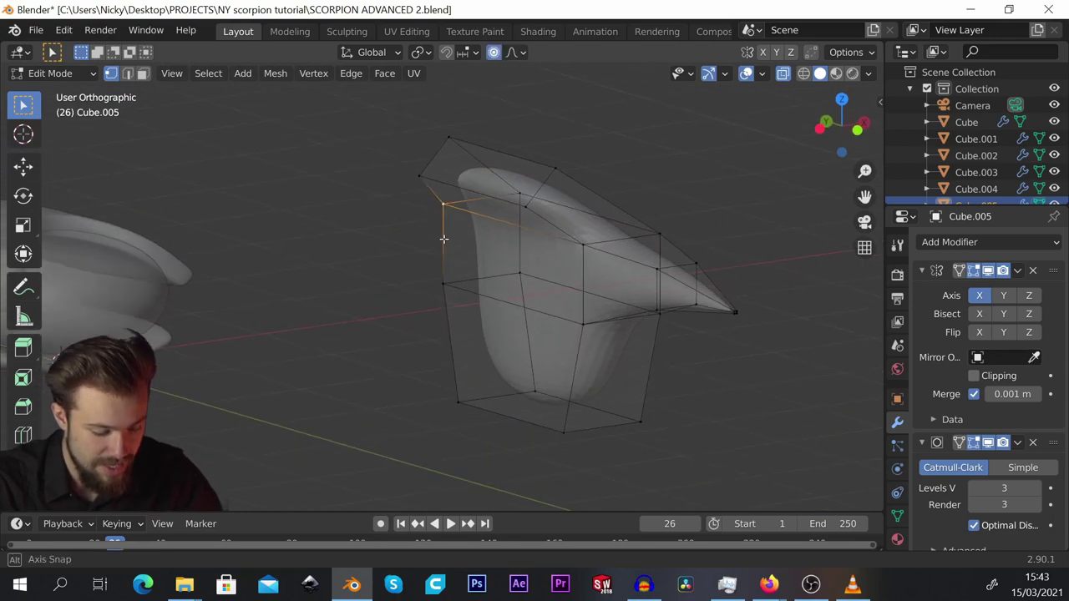
{"action": "key", "text": "g"}
{"action": "left_click", "coordinate": [428, 256]}
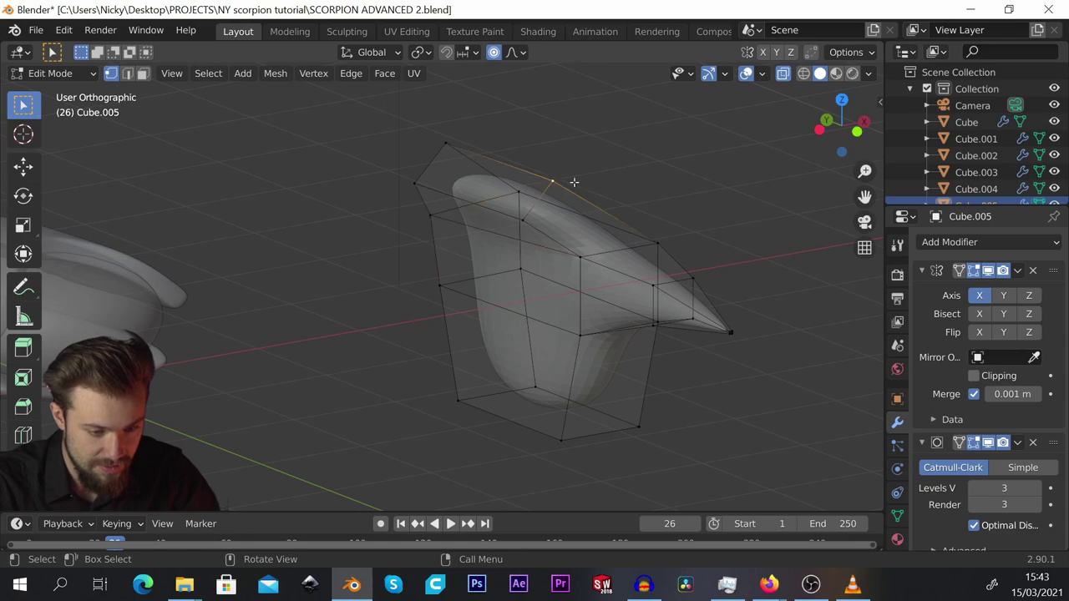
{"action": "key", "text": "g"}
{"action": "left_click", "coordinate": [580, 174]}
{"action": "left_click", "coordinate": [658, 240]}
{"action": "key", "text": "g"}
{"action": "left_click", "coordinate": [664, 223]}
Adjust the top corner nearest the spike and the part's upper rear vertices to round the outline.
{"action": "middle_click_drag", "start_coordinate": [664, 227], "coordinate": [619, 224]}
{"action": "left_click", "coordinate": [564, 236]}
{"action": "key", "text": "g"}
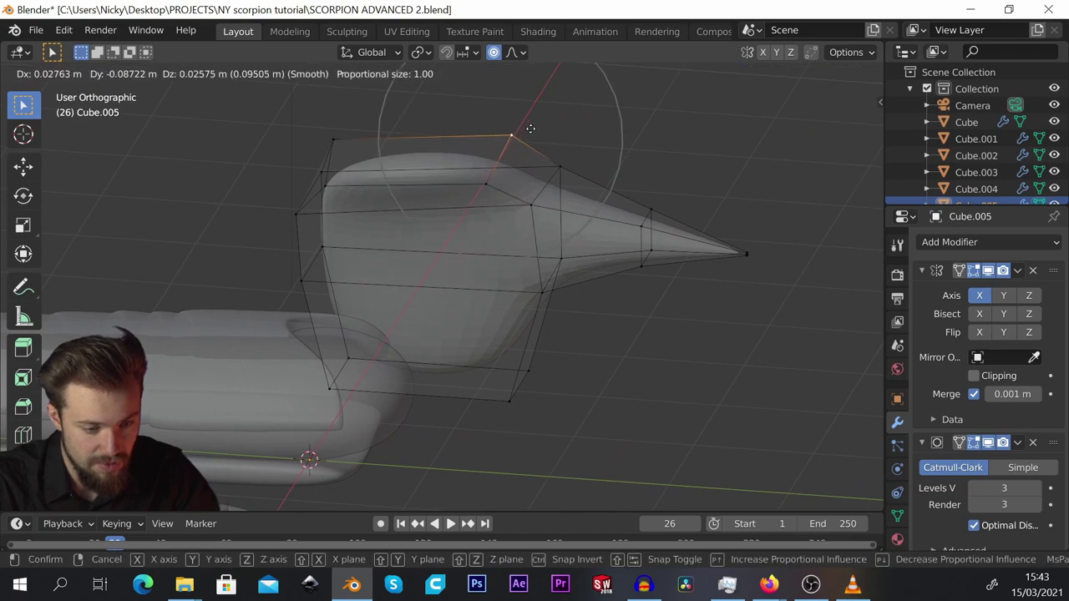
{"action": "left_click", "coordinate": [533, 125]}
{"action": "middle_click_drag", "start_coordinate": [534, 126], "coordinate": [455, 241]}
{"action": "middle_click_drag", "start_coordinate": [525, 309], "coordinate": [602, 257]}
{"action": "key", "text": "g"}
{"action": "left_click", "coordinate": [663, 248]}
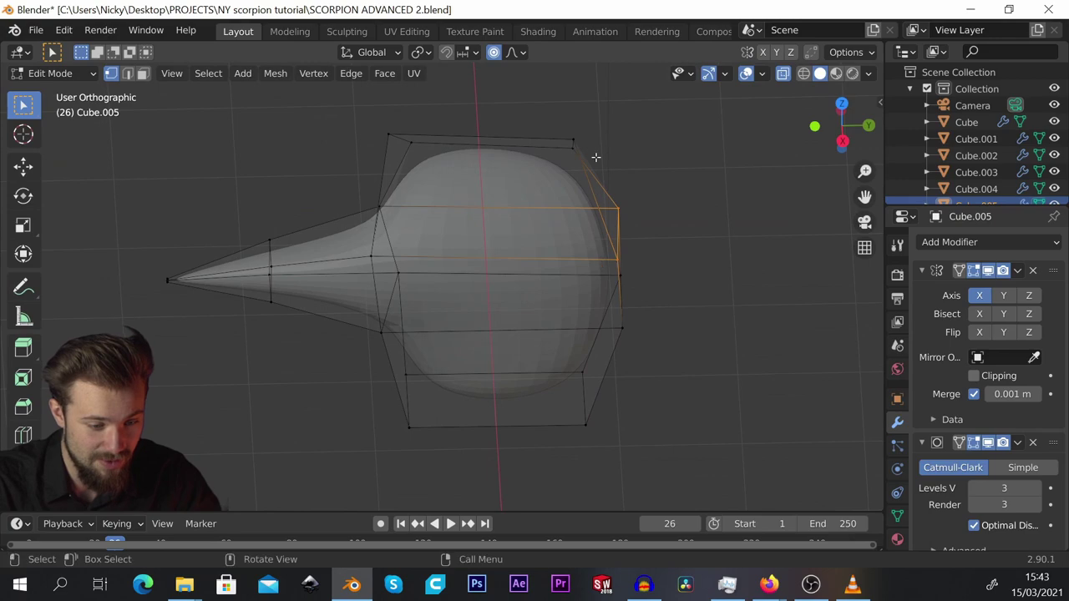
Reposition the tilted top's corner vertices using proportional editing with a size of 0.68.
{"action": "middle_click_drag", "start_coordinate": [610, 165], "coordinate": [561, 112]}
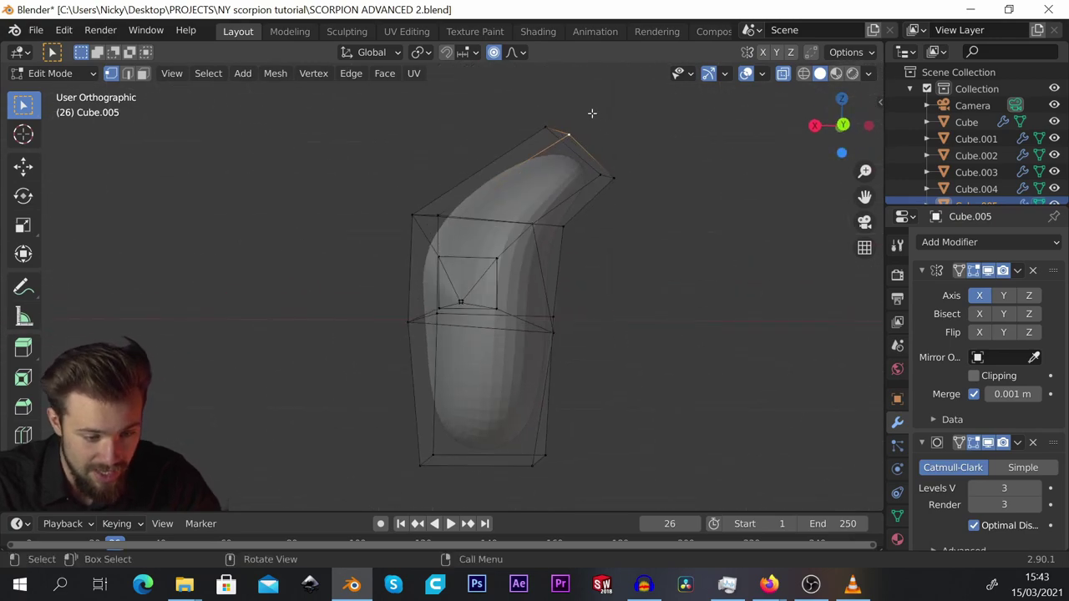
{"action": "key", "text": "g"}
{"action": "left_click", "coordinate": [561, 134]}
{"action": "key", "text": "g"}
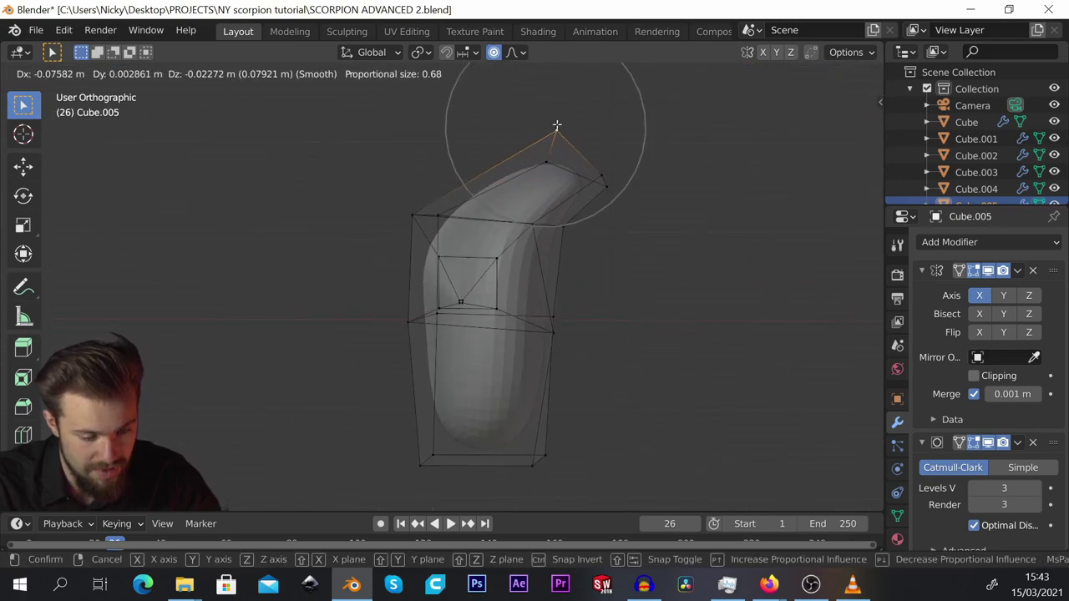
{"action": "left_click", "coordinate": [595, 177]}
{"action": "key", "text": "g"}
{"action": "left_click", "coordinate": [616, 178]}
Return the pointed side part to Object Mode and turn off X-ray.
{"action": "middle_click_drag", "start_coordinate": [487, 183], "coordinate": [557, 272]}
{"action": "scroll", "coordinate": [603, 251], "scroll_direction": "down", "scroll_amount": 3}
{"action": "key", "text": "Tab"}
{"action": "scroll", "coordinate": [557, 272], "scroll_direction": "up", "scroll_amount": 2}
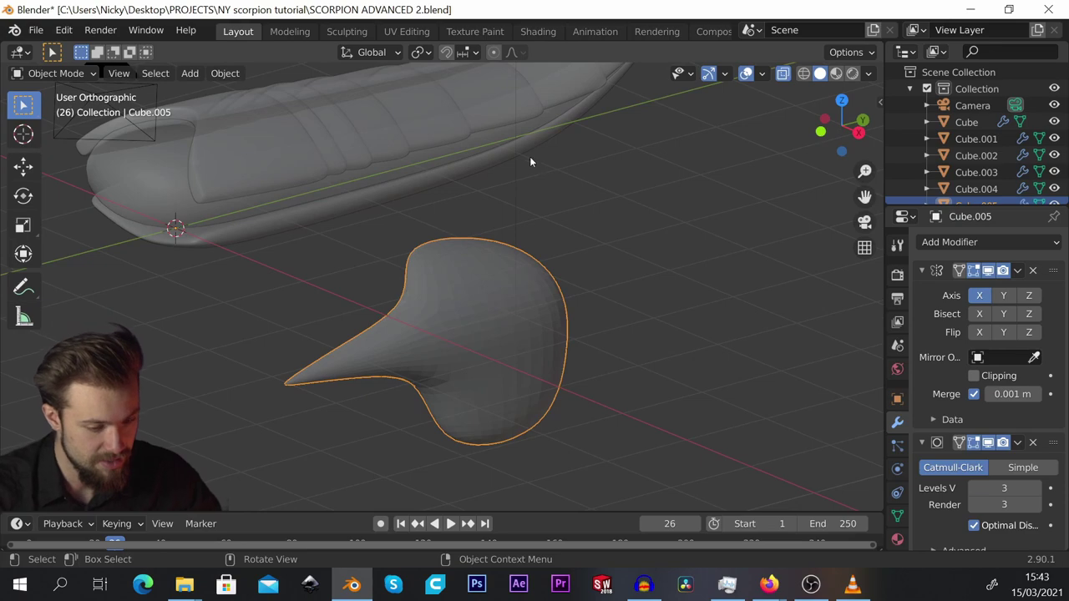
{"action": "scroll", "coordinate": [550, 169], "scroll_direction": "down", "scroll_amount": 2}
{"action": "scroll", "coordinate": [571, 205], "scroll_direction": "up", "scroll_amount": 1}
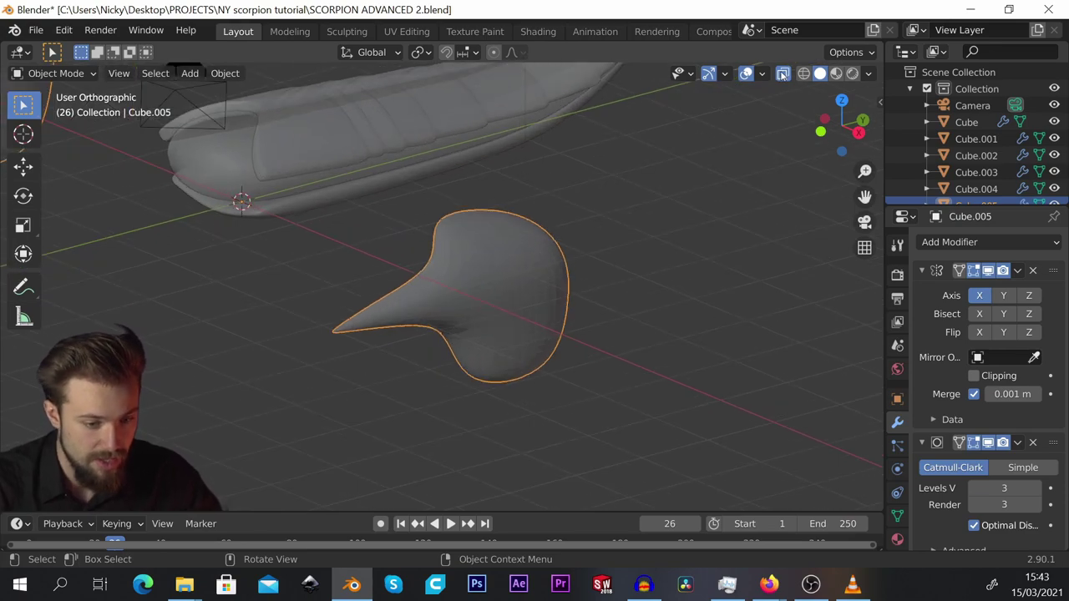
{"action": "left_click", "coordinate": [782, 73]}
Apply Shade Smooth to the pointed side part and deselect it.
{"action": "right_click", "coordinate": [474, 273]}
{"action": "left_click", "coordinate": [471, 275]}
{"action": "left_click", "coordinate": [605, 243]}
{"action": "mouse_move", "coordinate": [605, 243]}
{"action": "middle_mouse_down"}
{"action": "mouse_move", "coordinate": [520, 247]}
{"action": "mouse_move", "coordinate": [594, 251]}
{"action": "middle_mouse_up"}
Add a new cube and, in Edit Mode, move its mesh along X past the pointed side part.
{"action": "key", "text": "shift+a"}
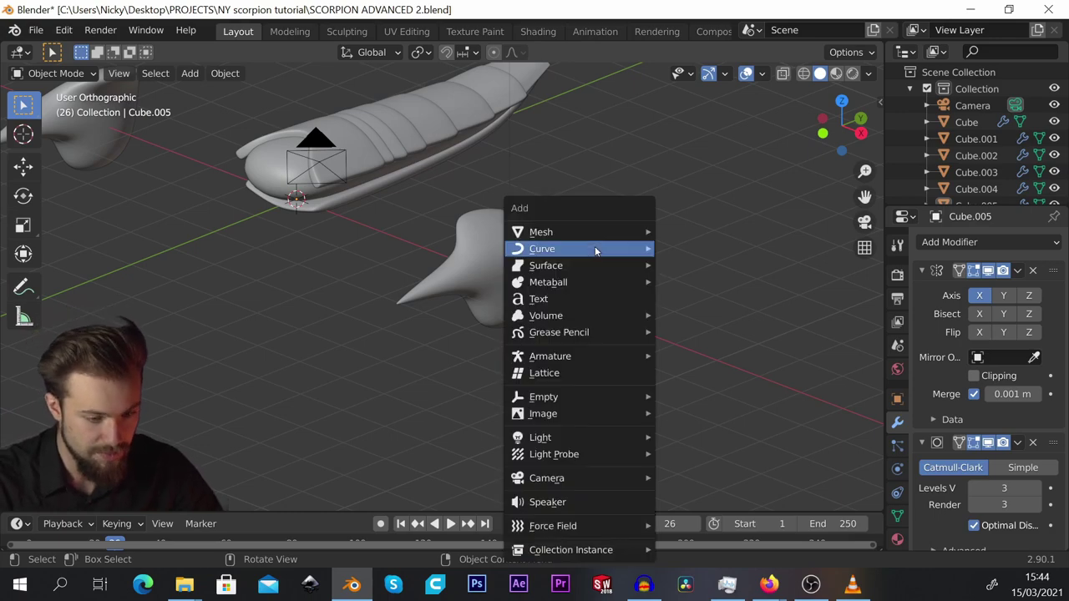
{"action": "mouse_move", "coordinate": [601, 232]}
{"action": "left_click", "coordinate": [717, 245]}
{"action": "middle_click_drag", "start_coordinate": [717, 245], "coordinate": [459, 253]}
{"action": "key", "text": "Tab"}
{"action": "key", "text": "g"}
{"action": "key", "text": "x"}
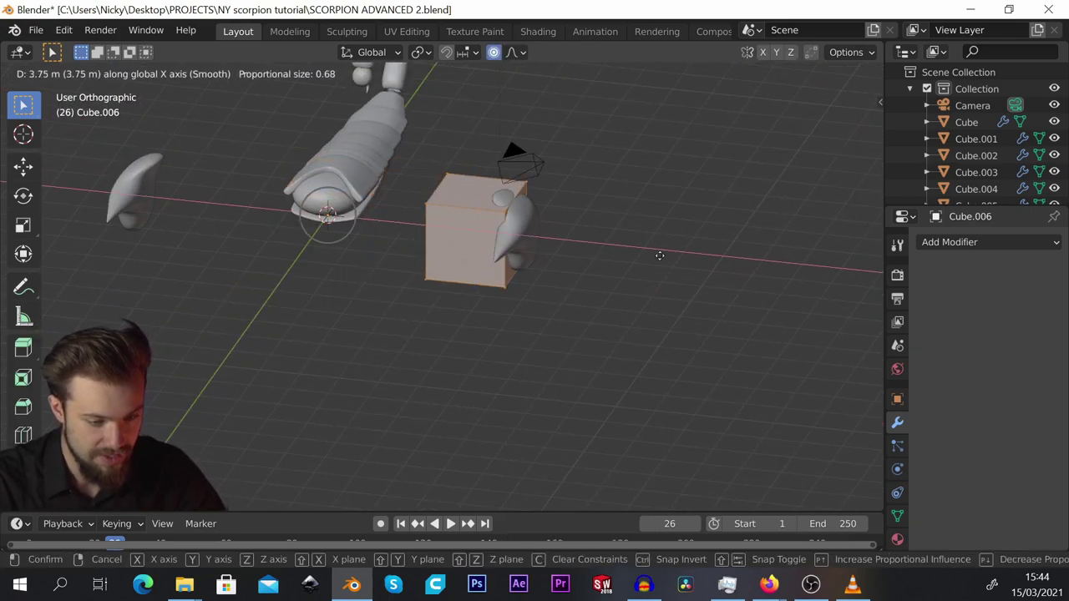
{"action": "left_click", "coordinate": [726, 257]}
Add Subdivision Surface and X-axis Mirror modifiers to the new cube, with viewport and render levels both set to 3.
{"action": "left_click", "coordinate": [977, 243]}
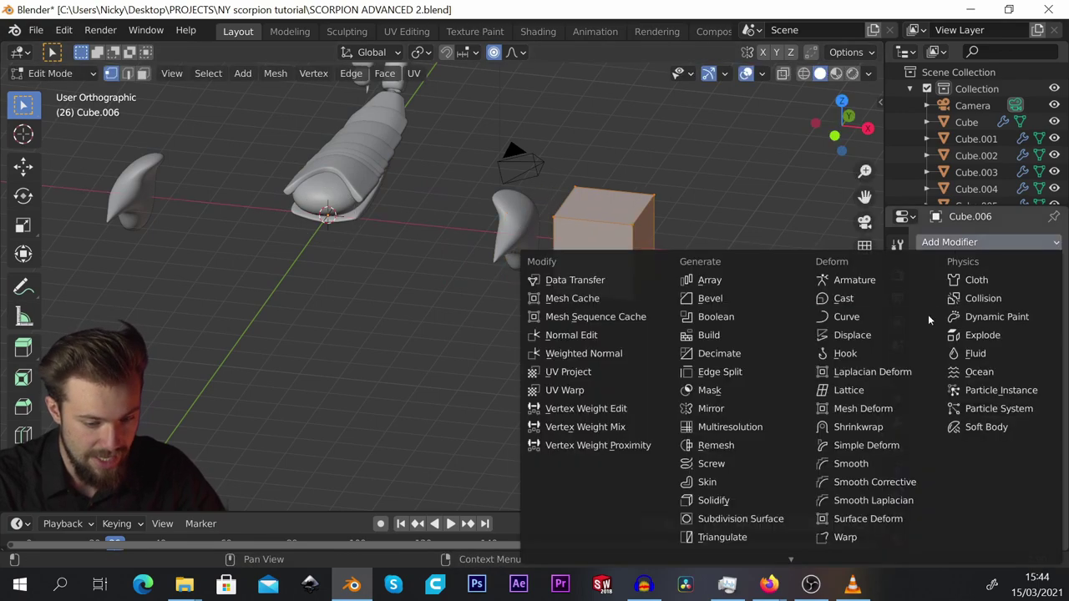
{"action": "left_click", "coordinate": [756, 521]}
{"action": "left_click", "coordinate": [968, 245]}
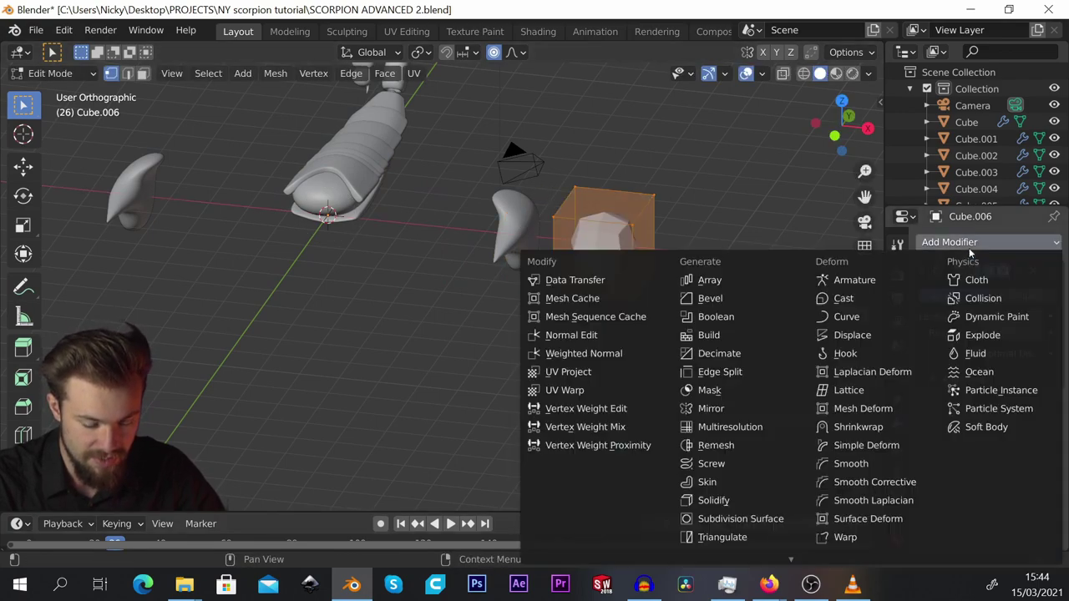
{"action": "left_click", "coordinate": [710, 409]}
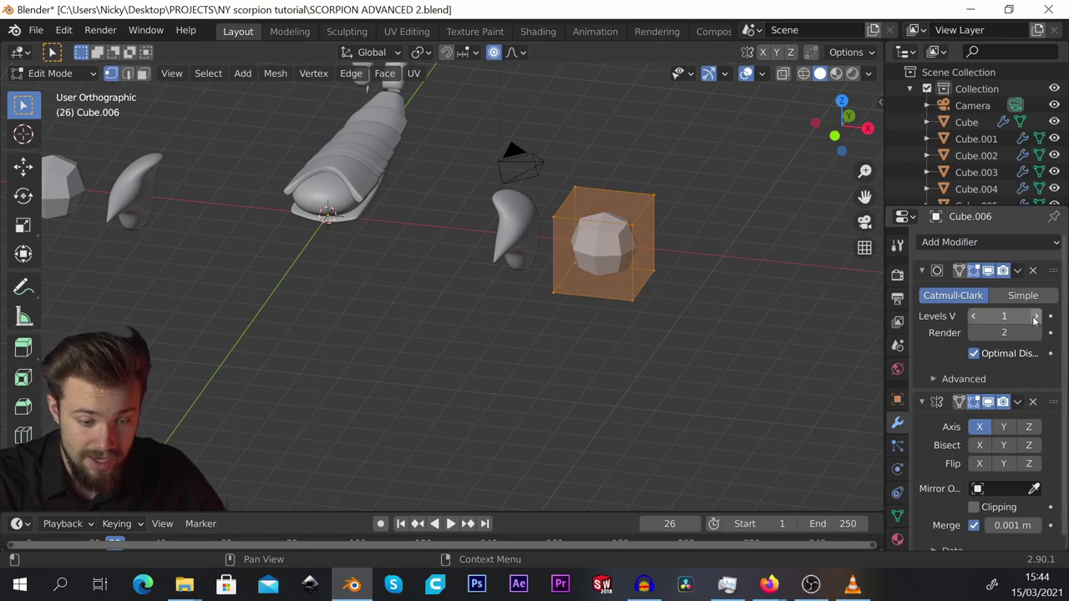
In right side view, move the new cube's mesh forward, just ahead of the side part's spike.
{"action": "key", "text": "KP_3"}
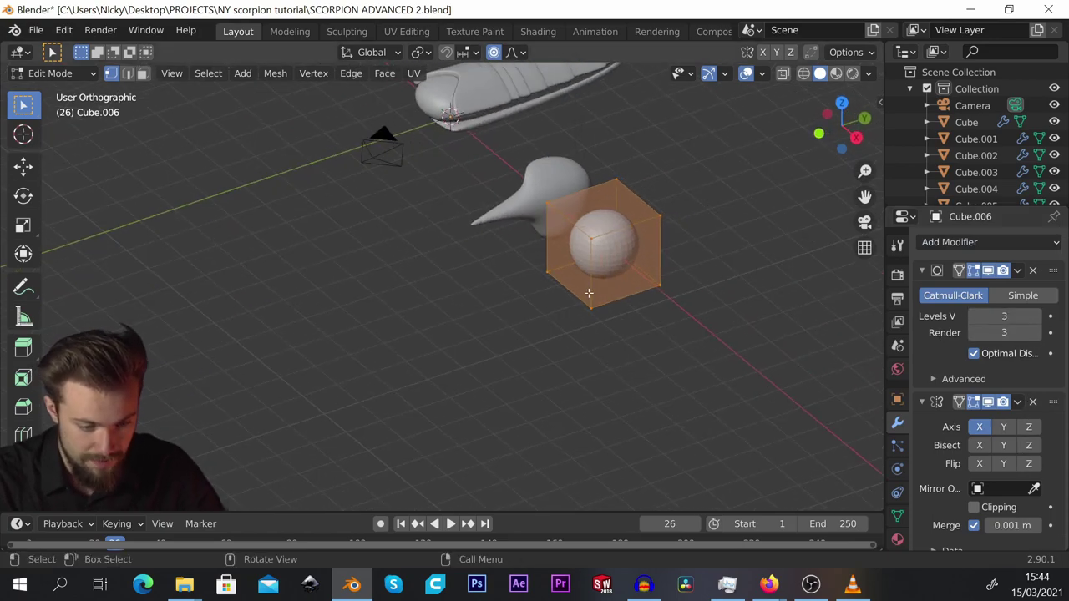
{"action": "scroll", "coordinate": [590, 295], "scroll_direction": "up", "scroll_amount": 1}
{"action": "key", "text": "g"}
{"action": "right_click", "coordinate": [498, 310]}
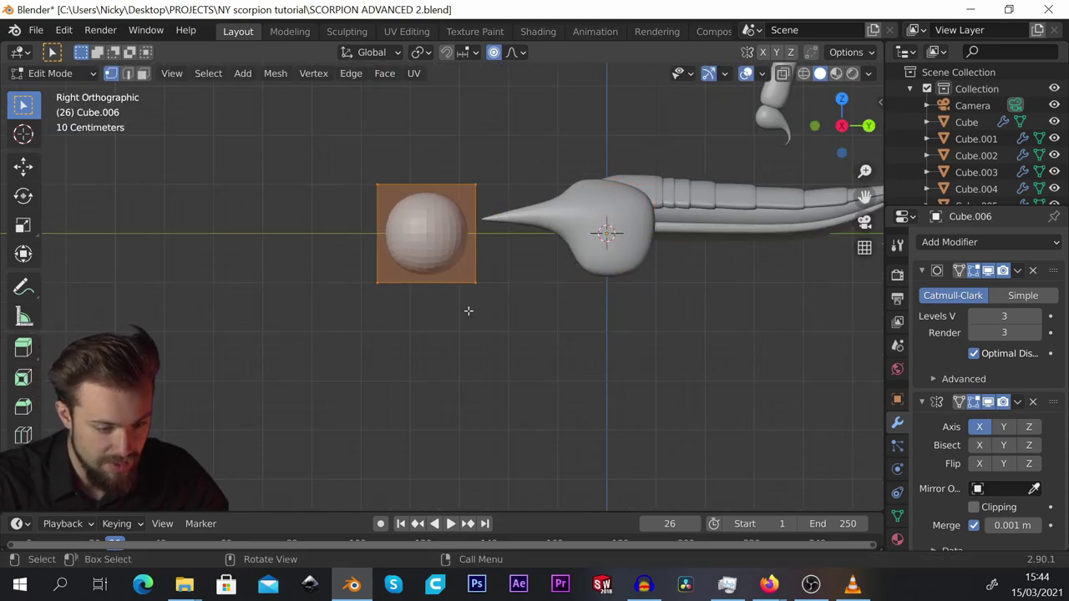
Flatten the new cube's mesh along Z to about a quarter of its height.
{"action": "scroll", "coordinate": [468, 307], "scroll_direction": "up", "scroll_amount": 2}
{"action": "key", "text": "s"}
{"action": "key", "text": "z"}
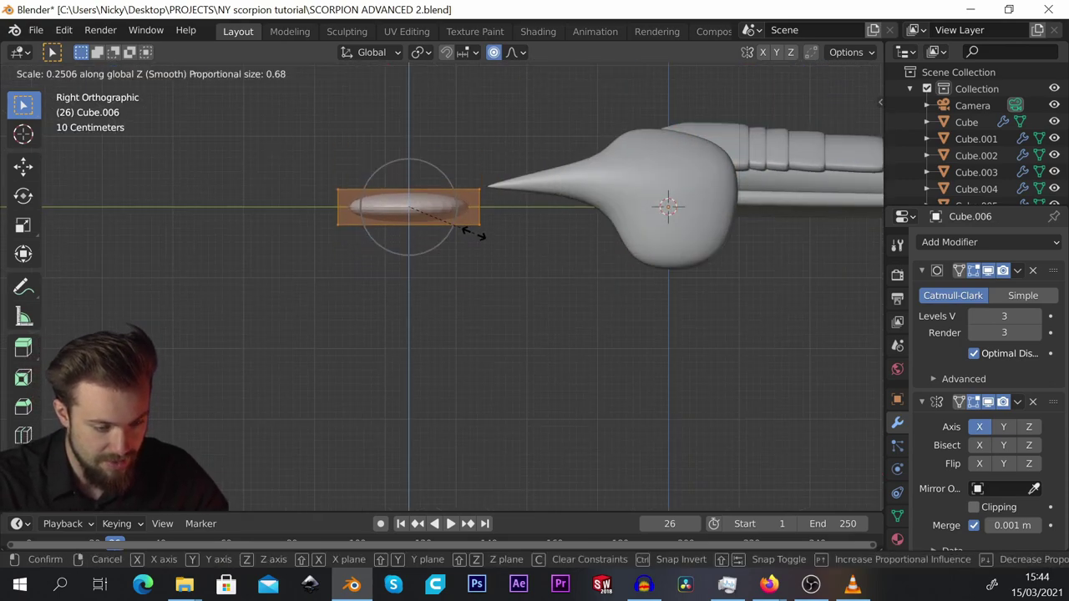
{"action": "left_click", "coordinate": [474, 228]}
{"action": "scroll", "coordinate": [415, 213], "scroll_direction": "down", "scroll_amount": 1}
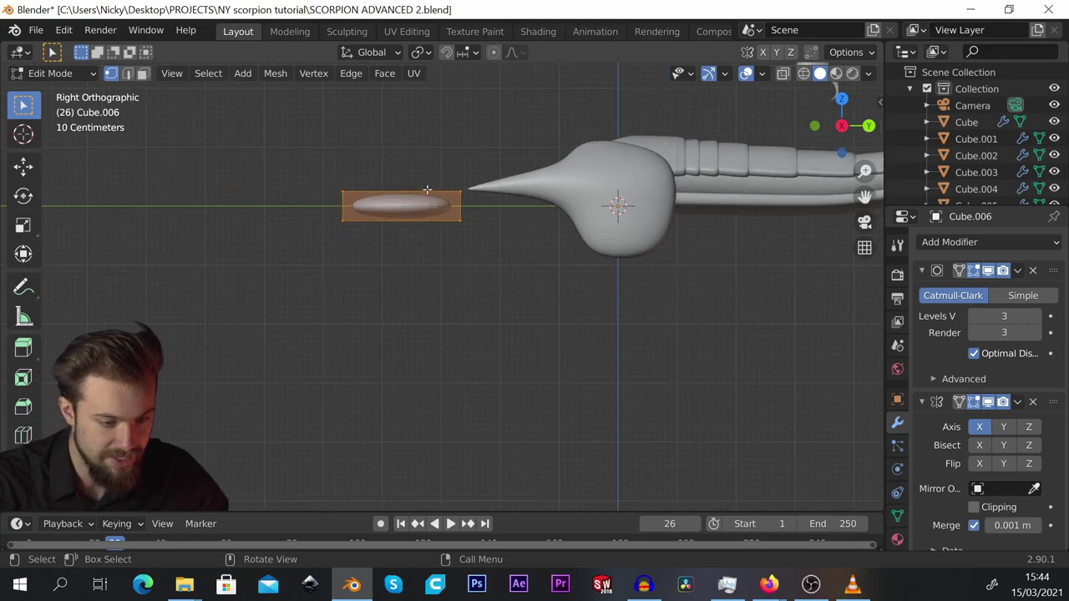
With X-ray enabled, scale the vertices at the cube's front end together into a narrow tip.
{"action": "scroll", "coordinate": [427, 190], "scroll_direction": "up", "scroll_amount": 2}
{"action": "key", "text": "alt+z"}
{"action": "scroll", "coordinate": [382, 237], "scroll_direction": "up", "scroll_amount": 2}
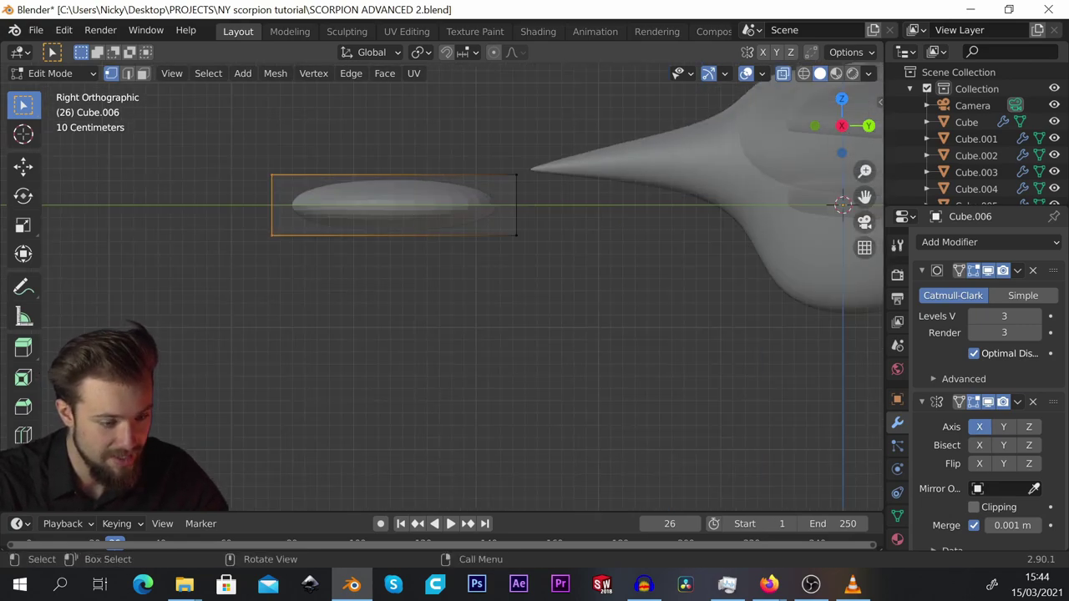
{"action": "key", "text": "s"}
{"action": "left_click", "coordinate": [276, 207]}
{"action": "scroll", "coordinate": [313, 176], "scroll_direction": "down", "scroll_amount": 1}
Move the wedge's wide end back into the lower side part and its tip down beneath the upper spike.
{"action": "key", "text": "b"}
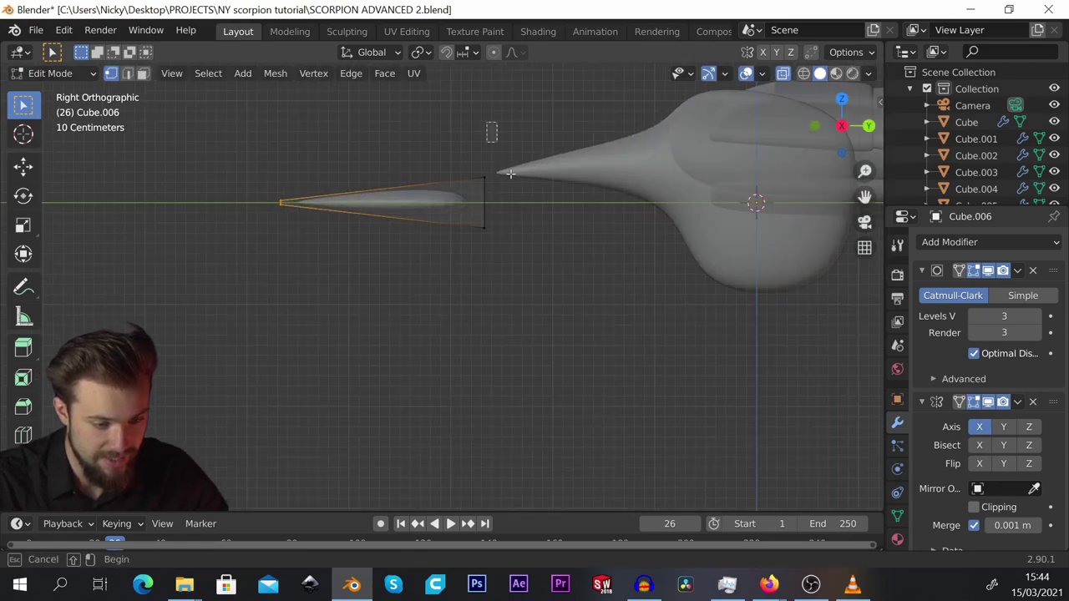
{"action": "left_click_drag", "start_coordinate": [469, 167], "coordinate": [520, 246]}
{"action": "key", "text": "g"}
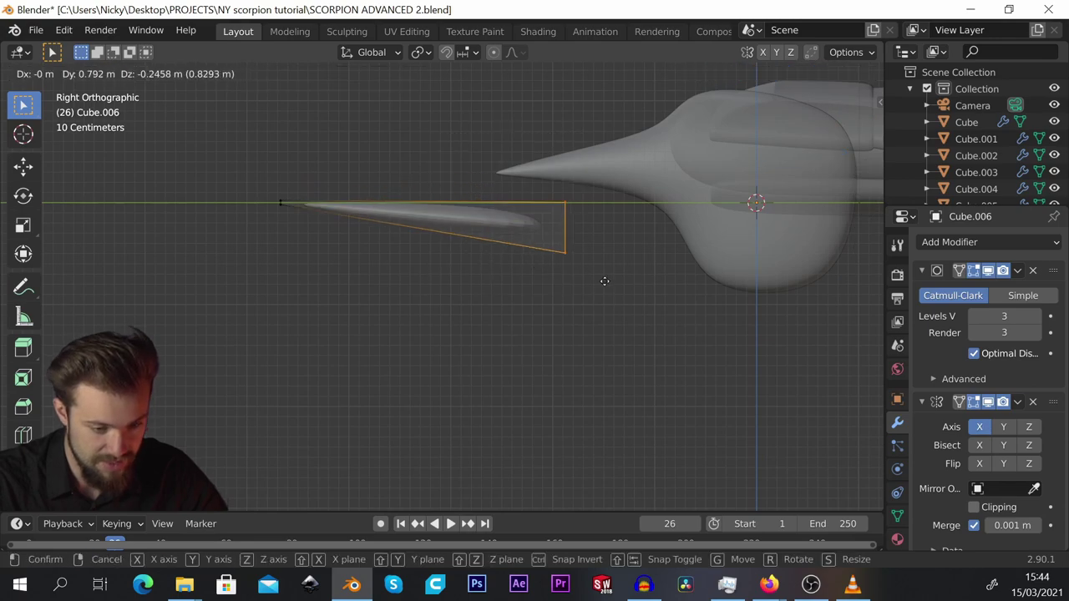
{"action": "left_click", "coordinate": [803, 306]}
{"action": "left_click_drag", "start_coordinate": [194, 155], "coordinate": [346, 277]}
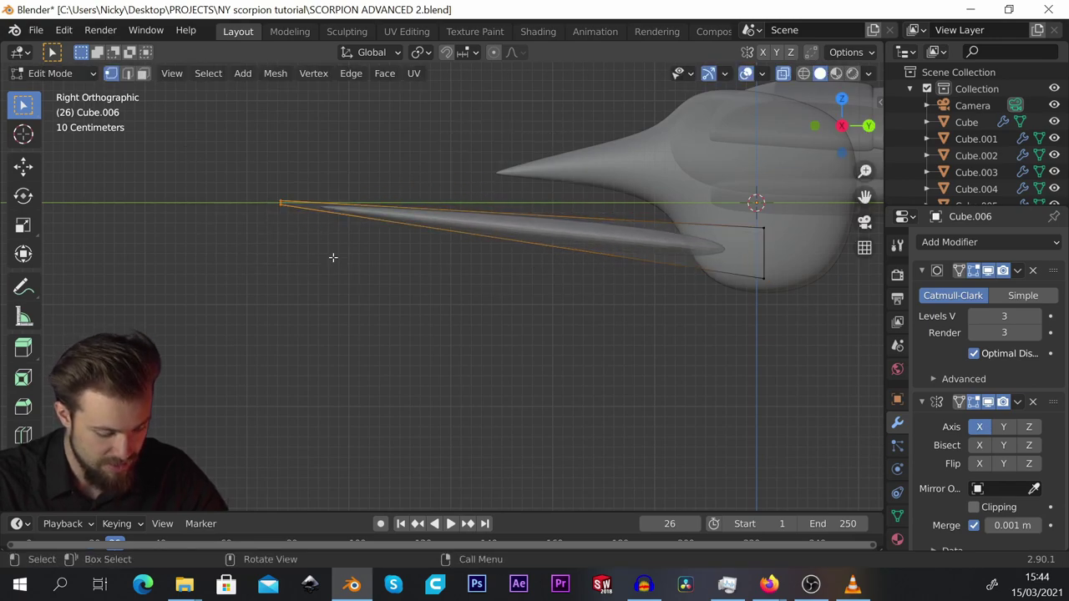
{"action": "key", "text": "g"}
{"action": "left_click", "coordinate": [541, 321]}
{"action": "middle_click_drag", "start_coordinate": [710, 220], "coordinate": [667, 230], "text": "shift"}
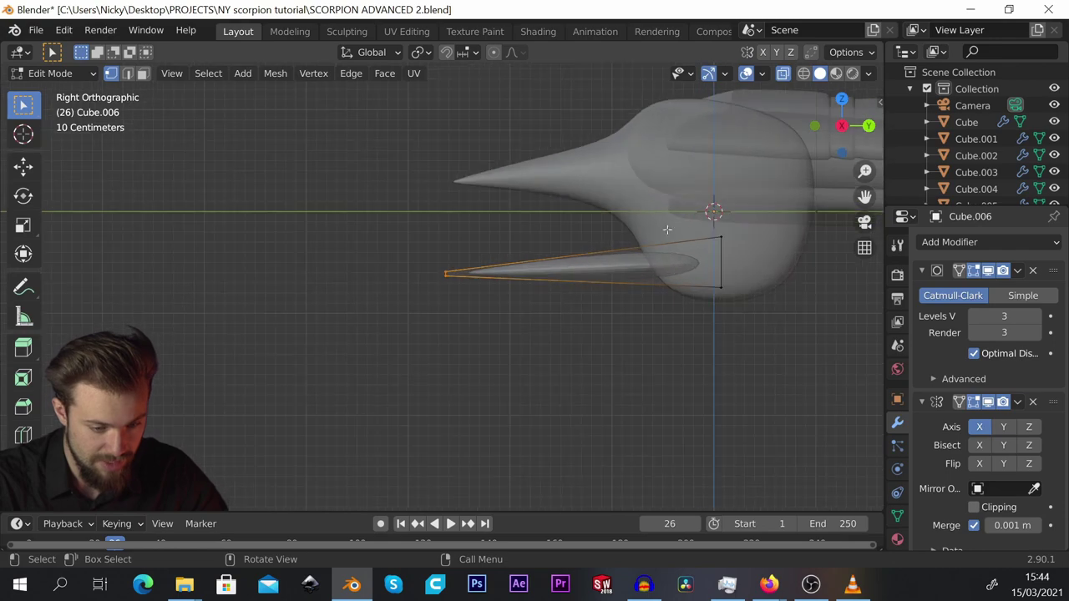
Add supporting edge loops to the lower claw, one close to its tip and one close to its wide end.
{"action": "key", "text": "ctrl+r"}
{"action": "left_click", "coordinate": [588, 260]}
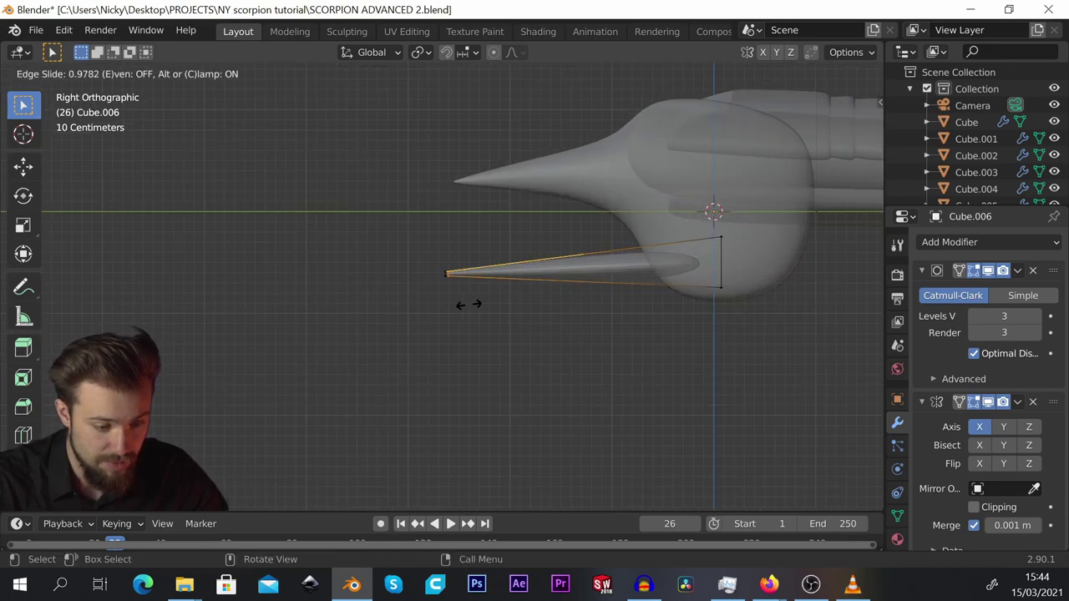
{"action": "right_click", "coordinate": [467, 304]}
{"action": "key", "text": "g"}
{"action": "key", "text": "g"}
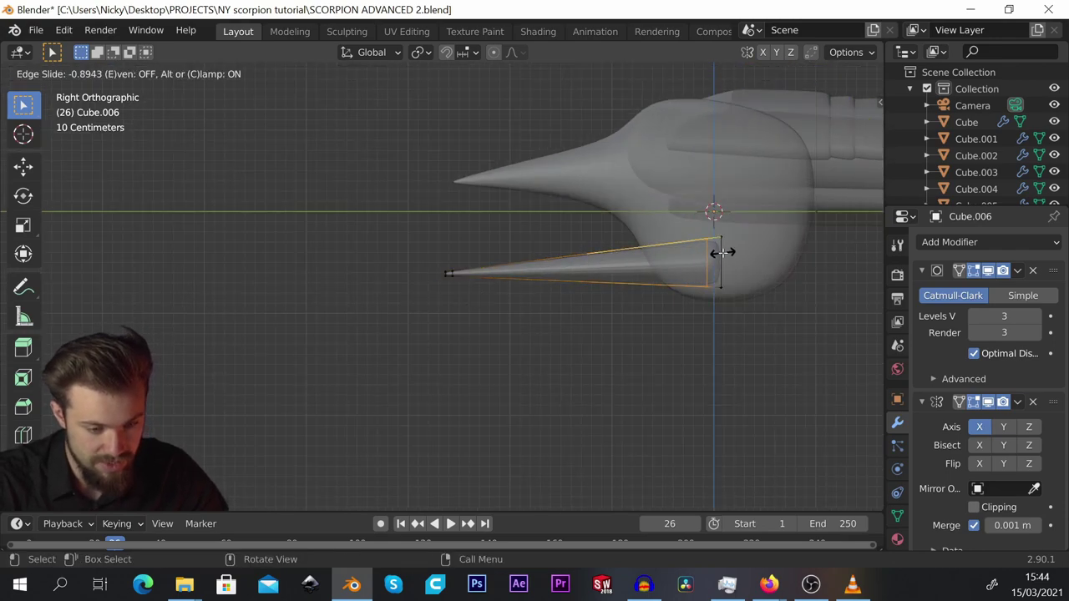
{"action": "left_click", "coordinate": [722, 252]}
Lower the claw's wide end slightly and raise its upper vertices up to the side part's centre line.
{"action": "scroll", "coordinate": [721, 260], "scroll_direction": "up", "scroll_amount": 2}
{"action": "left_click_drag", "start_coordinate": [665, 211], "coordinate": [778, 345]}
{"action": "key", "text": "g"}
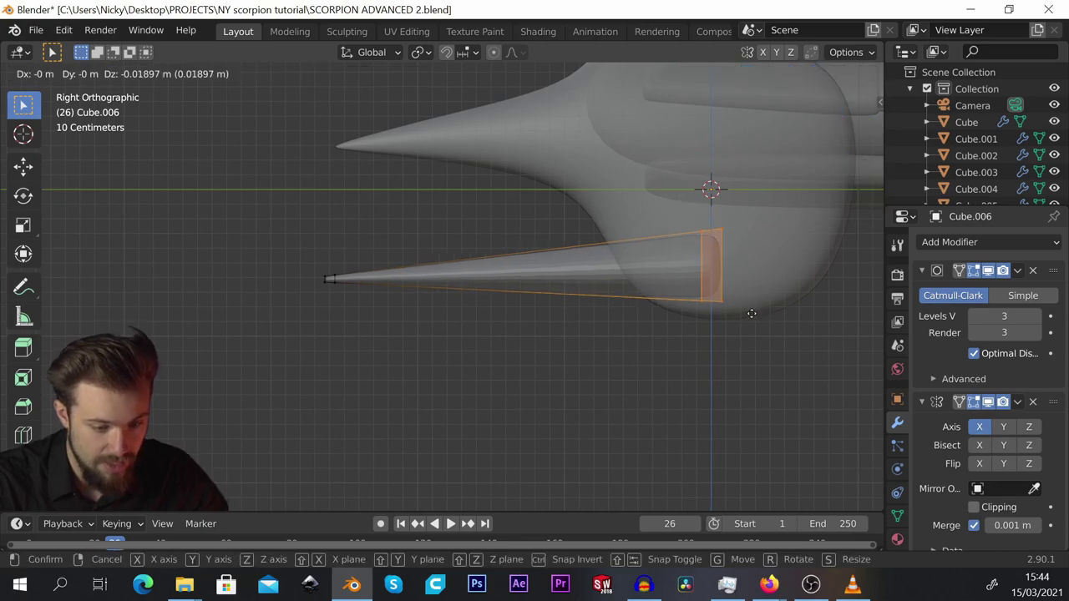
{"action": "left_click", "coordinate": [752, 315]}
{"action": "left_click_drag", "start_coordinate": [767, 276], "coordinate": [759, 265]}
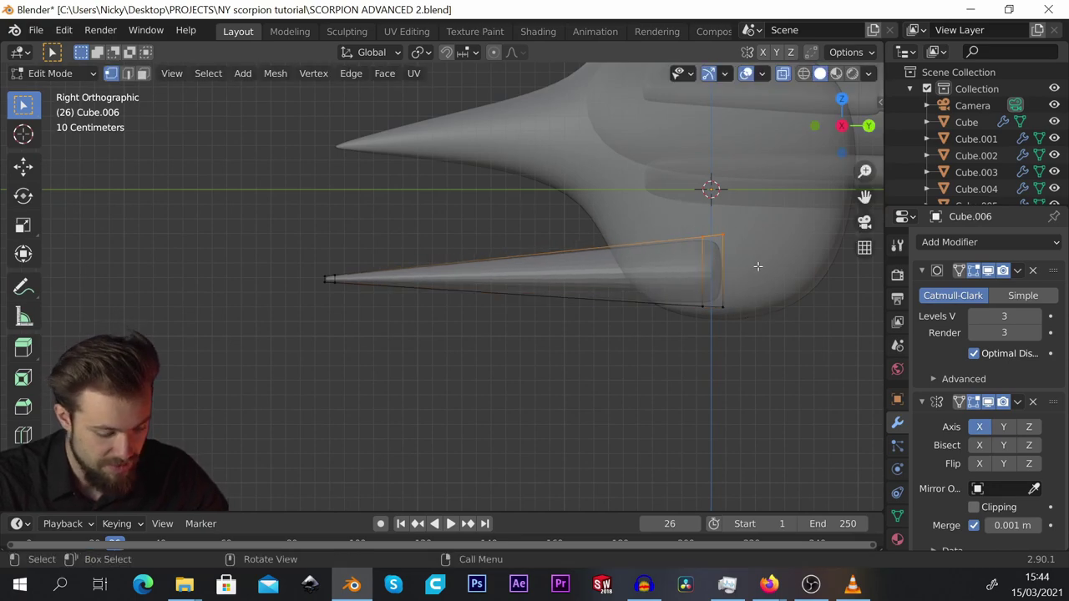
{"action": "key", "text": "g"}
{"action": "left_click", "coordinate": [759, 216]}
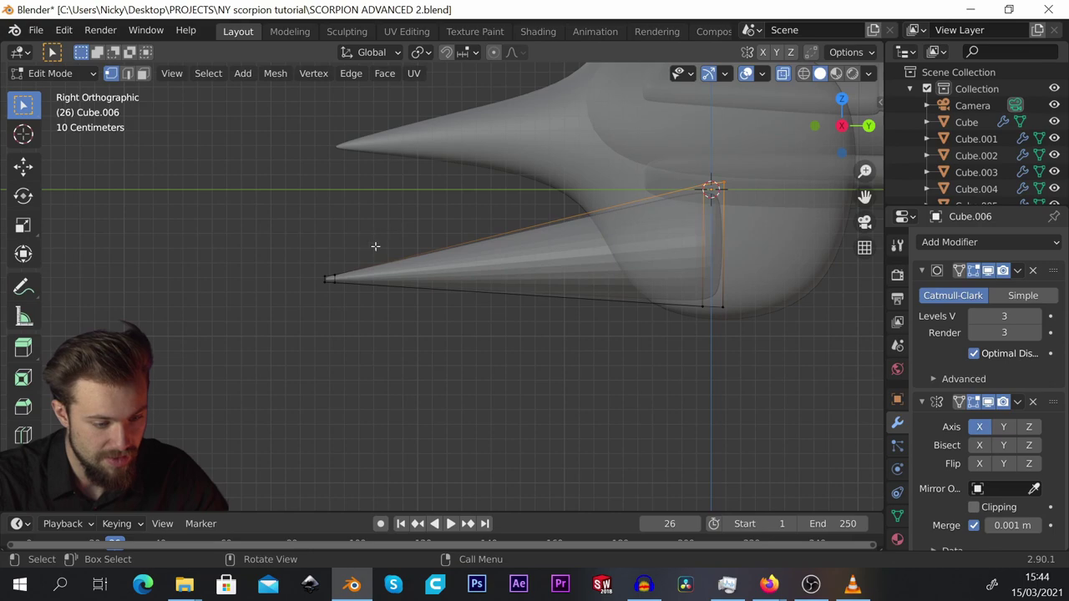
Add an edge loop midway along the lower claw and move it down to bend the claw into a curve.
{"action": "scroll", "coordinate": [300, 254], "scroll_direction": "up", "scroll_amount": 1}
{"action": "left_click", "coordinate": [542, 242]}
{"action": "right_click", "coordinate": [532, 241]}
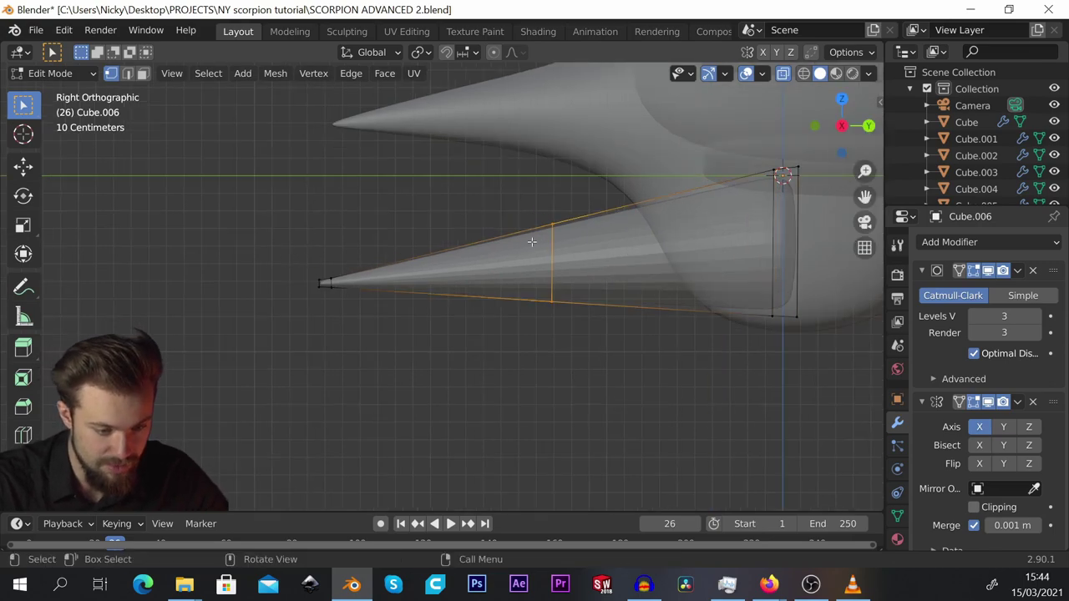
{"action": "key", "text": "g"}
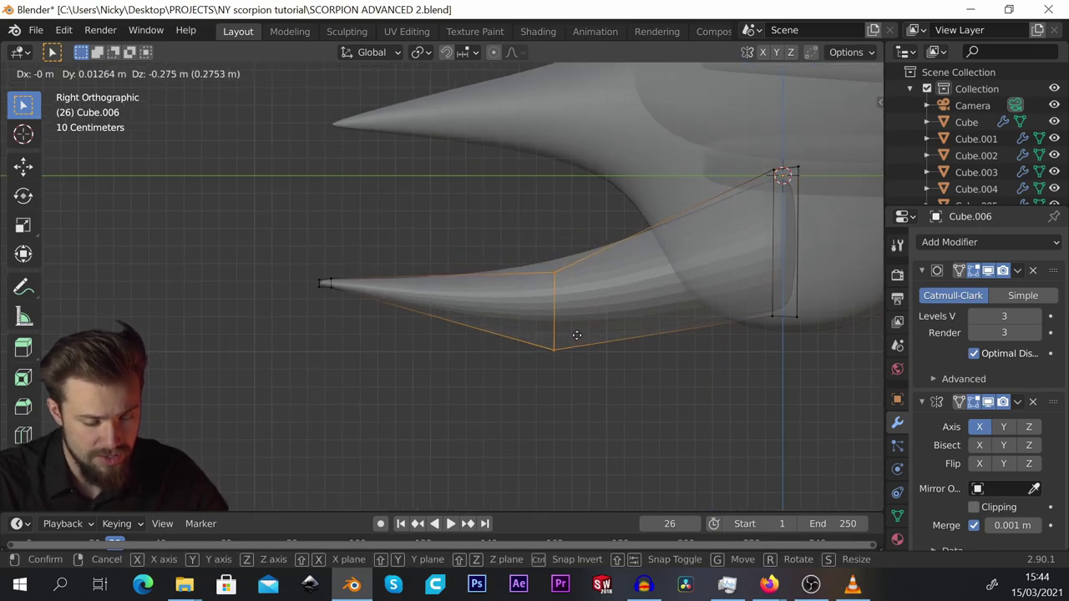
{"action": "left_click", "coordinate": [565, 322]}
Select the whole lower claw mesh and scale it along X to about a third of its width.
{"action": "middle_click_drag", "start_coordinate": [565, 322], "coordinate": [596, 284]}
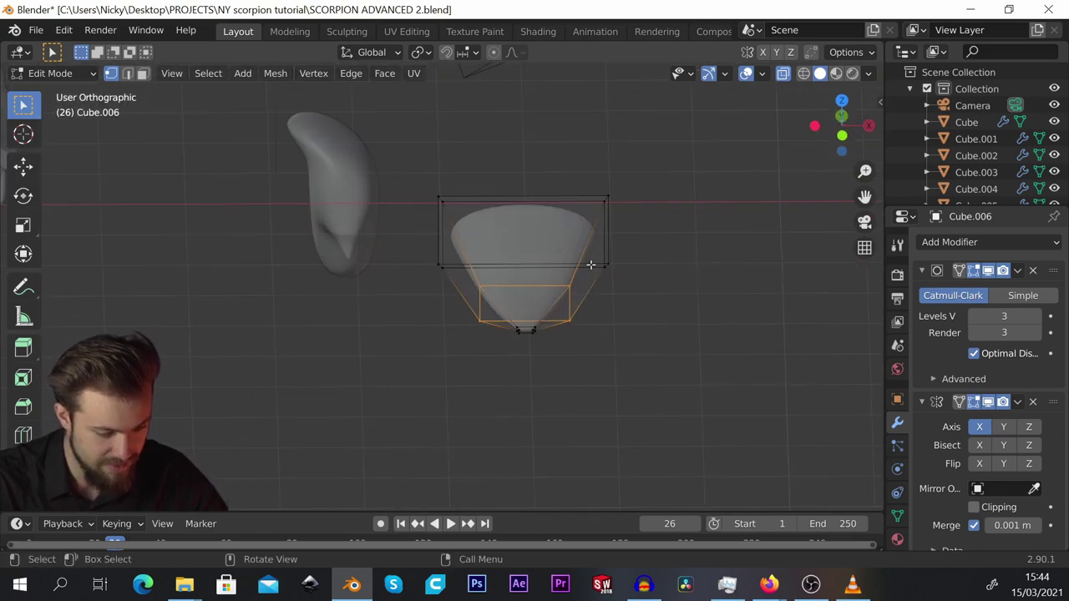
{"action": "key", "text": "a"}
{"action": "key", "text": "s"}
{"action": "key", "text": "x"}
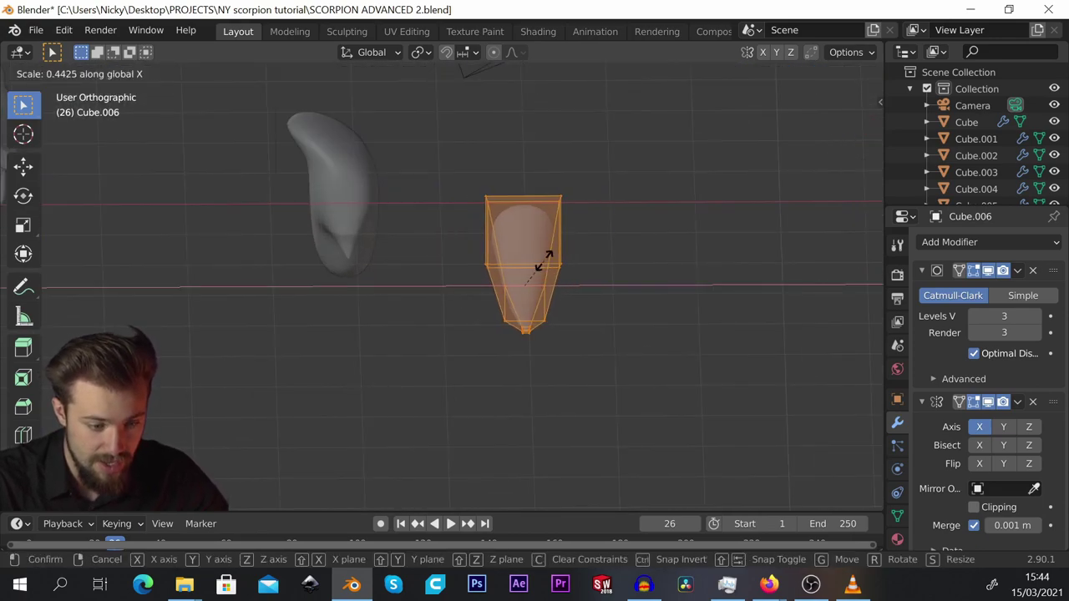
{"action": "left_click", "coordinate": [534, 263]}
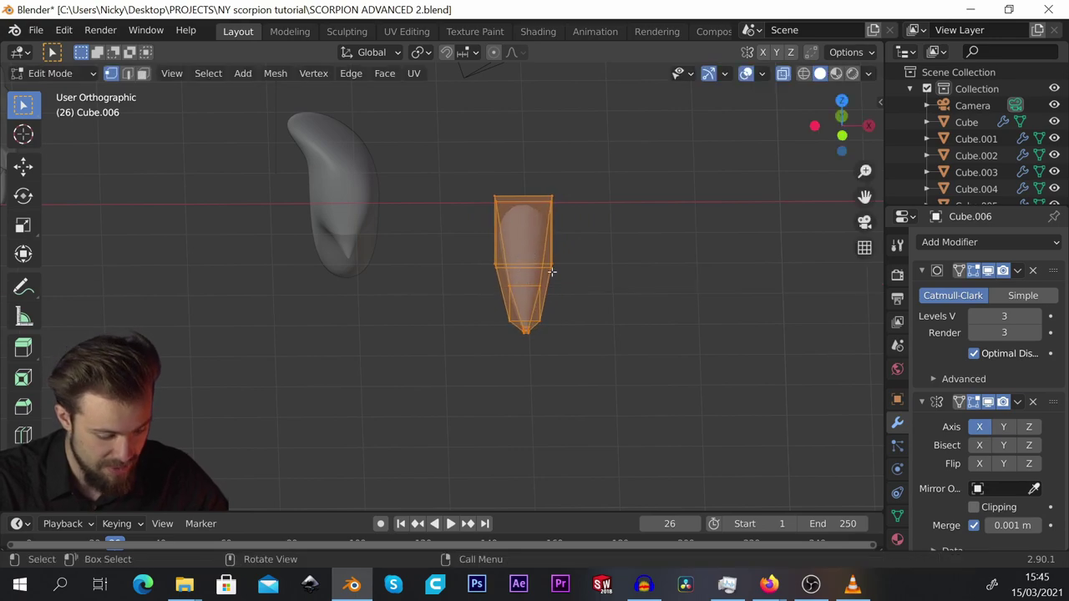
Move the lower claw mesh along X into the spiked side part and tilt it freely with trackball rotation.
{"action": "key", "text": "g"}
{"action": "key", "text": "x"}
{"action": "left_click", "coordinate": [460, 279]}
{"action": "middle_click_drag", "start_coordinate": [627, 283], "coordinate": [529, 273]}
{"action": "key", "text": "r"}
{"action": "key", "text": "r"}
{"action": "left_click", "coordinate": [527, 304]}
In top view, rotate the lower claw a few degrees and shift it to line up with the spiked part.
{"action": "key", "text": "KP_7"}
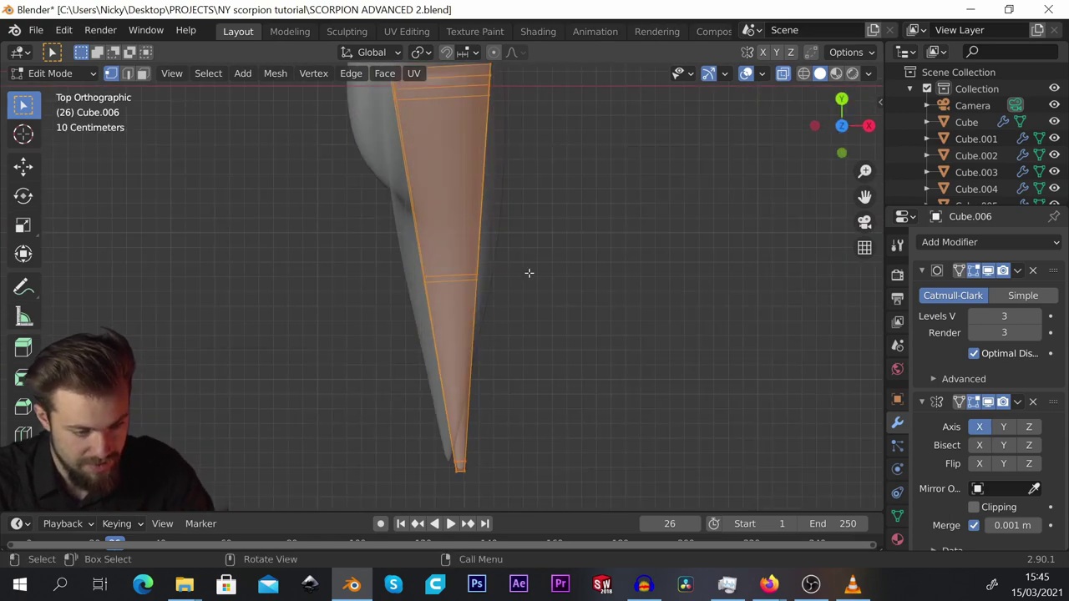
{"action": "scroll", "coordinate": [542, 281], "scroll_direction": "down", "scroll_amount": 2}
{"action": "scroll", "coordinate": [587, 295], "scroll_direction": "up", "scroll_amount": 2}
{"action": "key", "text": "r"}
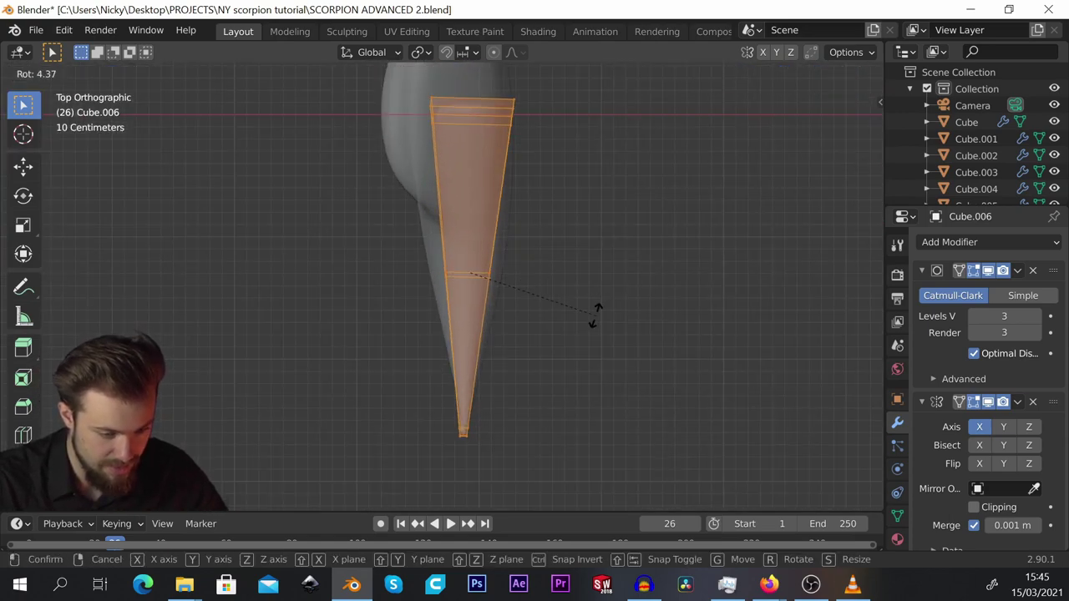
{"action": "left_click", "coordinate": [596, 310]}
{"action": "key", "text": "g"}
{"action": "left_click", "coordinate": [590, 308]}
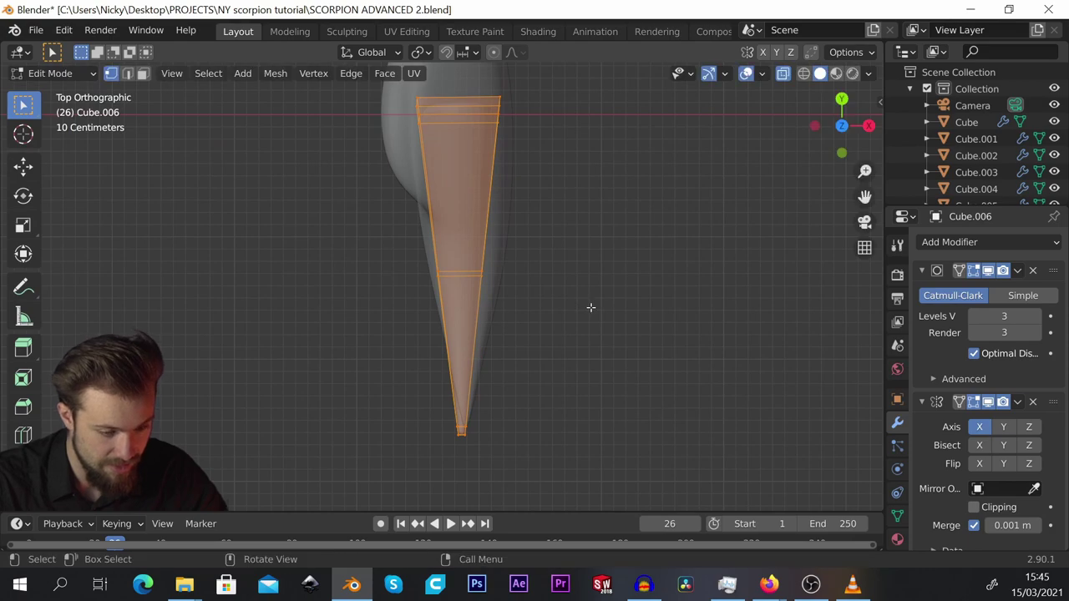
Scale the whole lower claw mesh wider along X.
{"action": "key", "text": "s"}
{"action": "key", "text": "x"}
{"action": "left_click", "coordinate": [628, 302]}
Move the outer vertices of the lower claw's wide end inward and scale its middle edge loop along X.
{"action": "middle_click_drag", "start_coordinate": [634, 298], "coordinate": [615, 217]}
{"action": "key", "text": "g"}
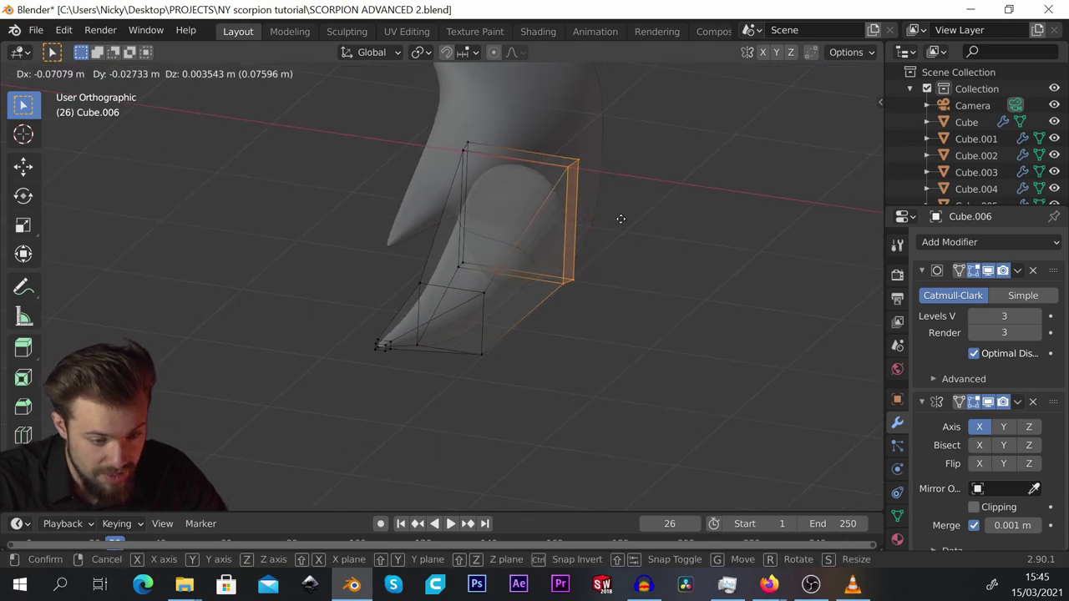
{"action": "left_click", "coordinate": [621, 219]}
{"action": "middle_click_drag", "start_coordinate": [573, 244], "coordinate": [555, 252]}
{"action": "left_click", "coordinate": [462, 337], "text": "alt"}
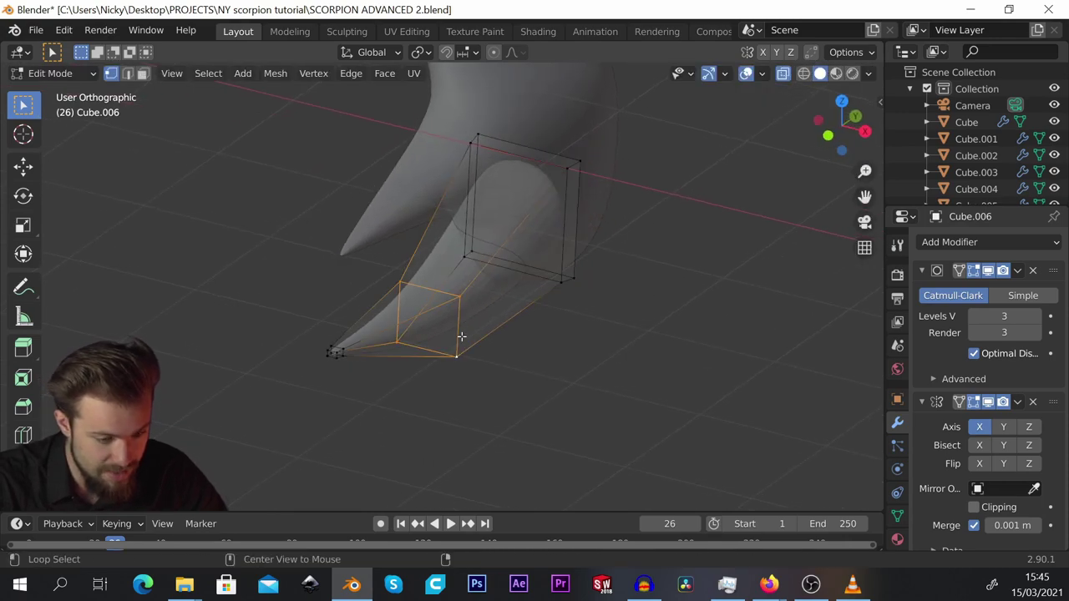
{"action": "key", "text": "s"}
{"action": "key", "text": "x"}
{"action": "left_click", "coordinate": [515, 322]}
In right side view, leave Edit Mode, select both the spiked part and the lower claw, and edit their meshes together.
{"action": "middle_click_drag", "start_coordinate": [468, 311], "coordinate": [436, 273]}
{"action": "key", "text": "KP_3"}
{"action": "scroll", "coordinate": [471, 281], "scroll_direction": "down", "scroll_amount": 3}
{"action": "scroll", "coordinate": [548, 225], "scroll_direction": "up", "scroll_amount": 2}
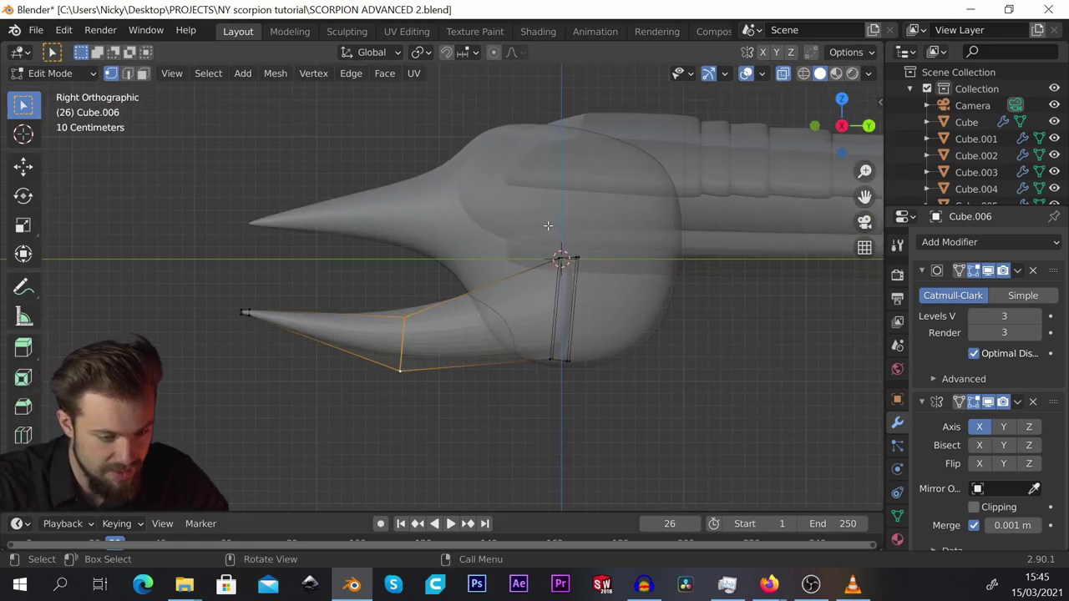
{"action": "scroll", "coordinate": [468, 252], "scroll_direction": "down", "scroll_amount": 1}
{"action": "key", "text": "Tab"}
{"action": "scroll", "coordinate": [437, 308], "scroll_direction": "up", "scroll_amount": 1}
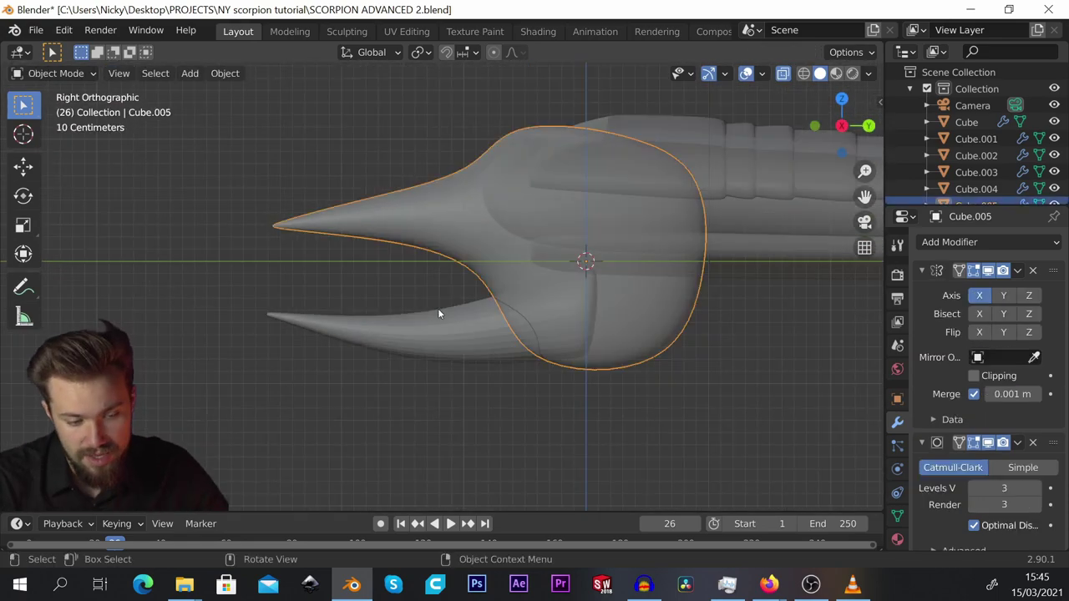
{"action": "left_click", "coordinate": [432, 252]}
{"action": "left_click", "coordinate": [439, 313], "text": "shift"}
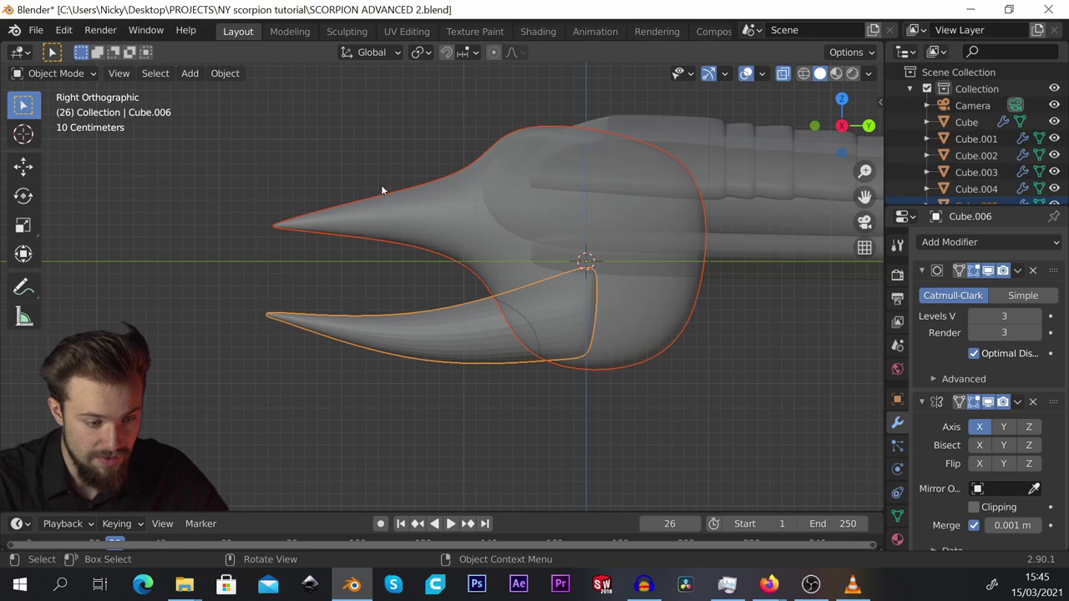
{"action": "left_click", "coordinate": [430, 322]}
{"action": "left_click", "coordinate": [409, 254], "text": "shift"}
{"action": "key", "text": "Tab"}
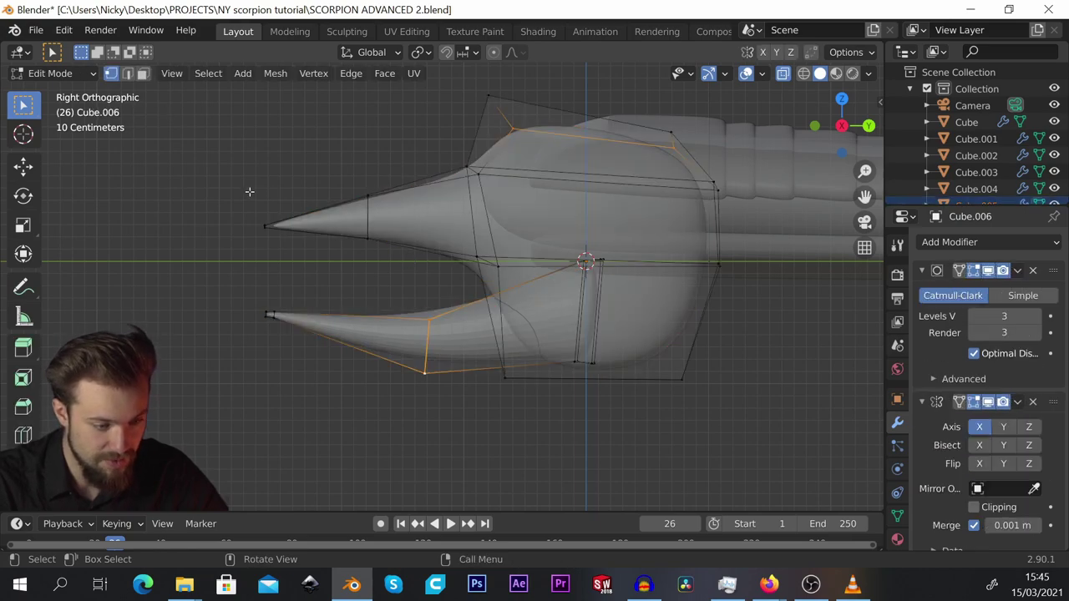
Shorten both pincers by selecting their tip vertices and moving them about 0.34 m along Y with proportional editing.
{"action": "left_click_drag", "start_coordinate": [249, 191], "coordinate": [304, 340]}
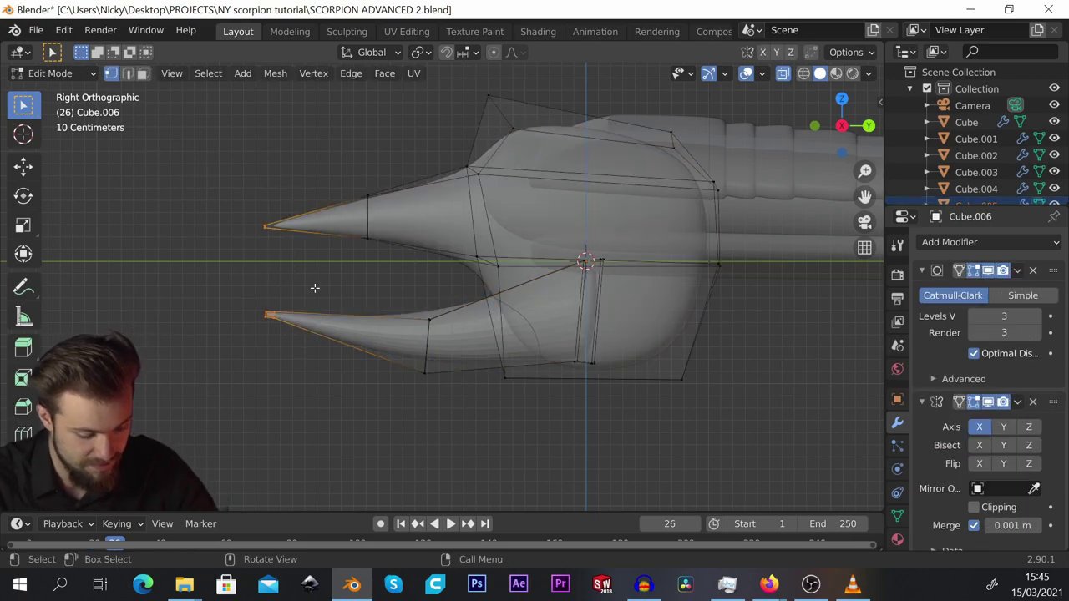
{"action": "key", "text": "g"}
{"action": "key", "text": "y"}
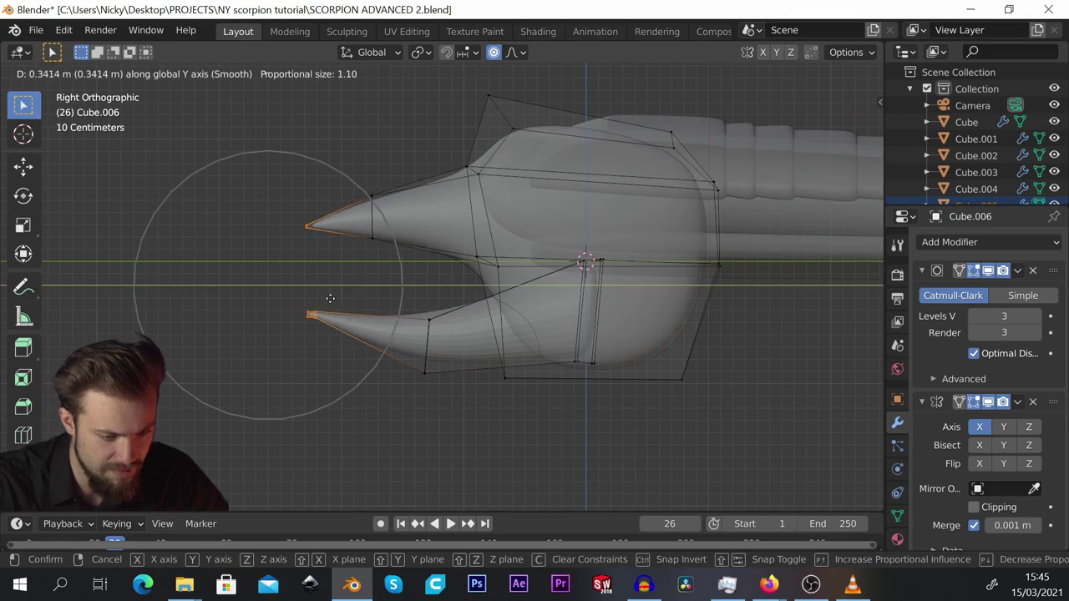
{"action": "scroll", "coordinate": [338, 296], "scroll_direction": "down", "scroll_amount": 5}
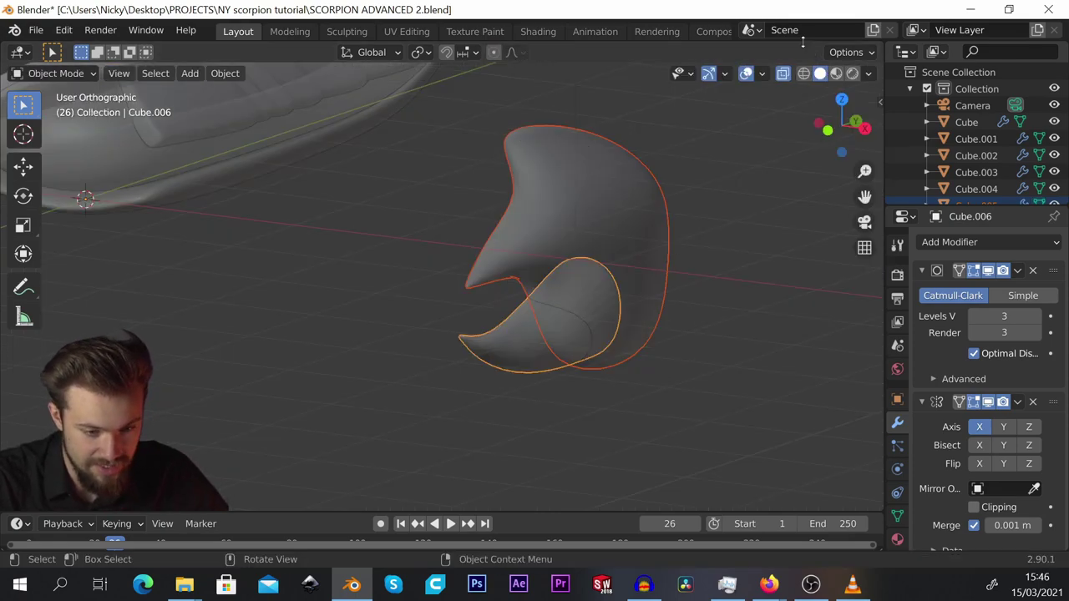
Examine the claw, its lower pincer and the mirrored copy from several angles beside the scorpion body.
{"action": "middle_click_drag", "start_coordinate": [577, 311], "coordinate": [558, 244]}
{"action": "scroll", "coordinate": [558, 244], "scroll_direction": "down", "scroll_amount": 3}
{"action": "mouse_move", "coordinate": [558, 243]}
{"action": "middle_mouse_down"}
{"action": "mouse_move", "coordinate": [544, 239]}
{"action": "mouse_move", "coordinate": [642, 232]}
{"action": "mouse_move", "coordinate": [557, 246]}
{"action": "mouse_move", "coordinate": [562, 226]}
{"action": "middle_mouse_up"}
{"action": "scroll", "coordinate": [576, 230], "scroll_direction": "up", "scroll_amount": 2}
{"action": "scroll", "coordinate": [573, 230], "scroll_direction": "down", "scroll_amount": 3}
{"action": "left_click", "coordinate": [548, 233]}
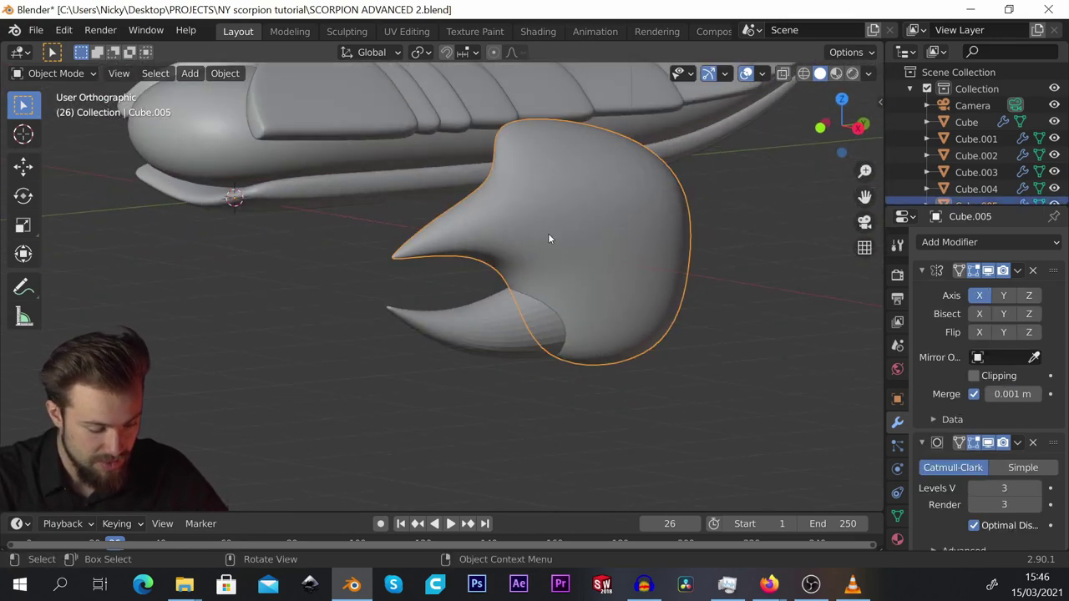
{"action": "left_click", "coordinate": [512, 314]}
{"action": "right_click", "coordinate": [513, 314]}
{"action": "left_click", "coordinate": [514, 279]}
{"action": "mouse_move", "coordinate": [513, 279]}
{"action": "middle_mouse_down"}
{"action": "mouse_move", "coordinate": [523, 275]}
{"action": "mouse_move", "coordinate": [501, 275]}
{"action": "middle_mouse_up"}
{"action": "left_click", "coordinate": [372, 276]}
{"action": "scroll", "coordinate": [372, 276], "scroll_direction": "down", "scroll_amount": 4}
{"action": "scroll", "coordinate": [298, 186], "scroll_direction": "up", "scroll_amount": 4}
{"action": "scroll", "coordinate": [358, 253], "scroll_direction": "down", "scroll_amount": 2}
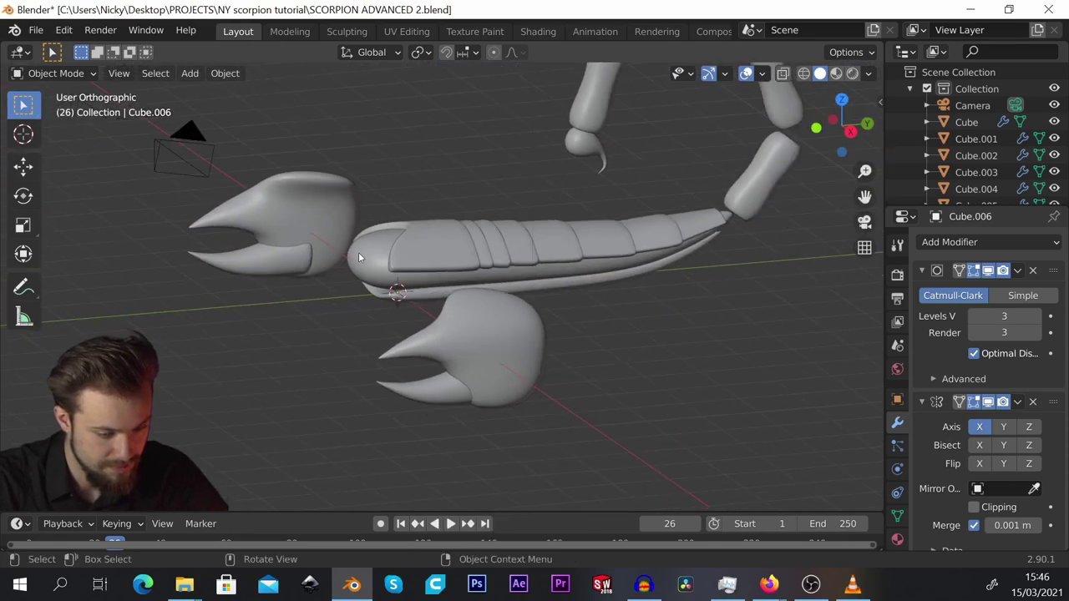
Move the rear side vertices of the lower pincer about 0.14 m along X, inward into the claw body.
{"action": "middle_click_drag", "start_coordinate": [358, 256], "coordinate": [379, 354]}
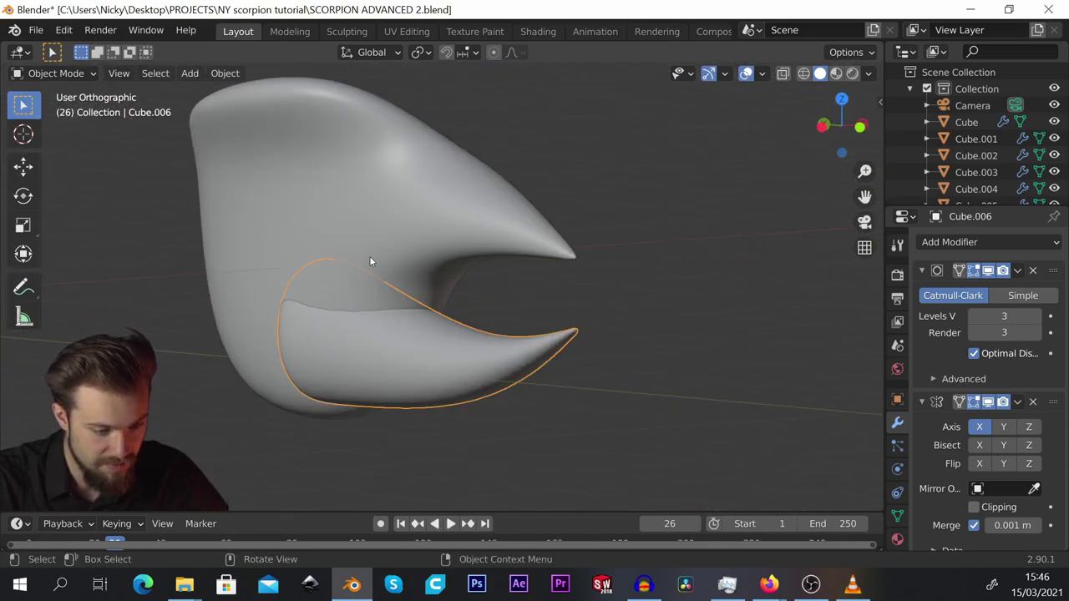
{"action": "key", "text": "Tab"}
{"action": "middle_click_drag", "start_coordinate": [382, 314], "coordinate": [320, 299]}
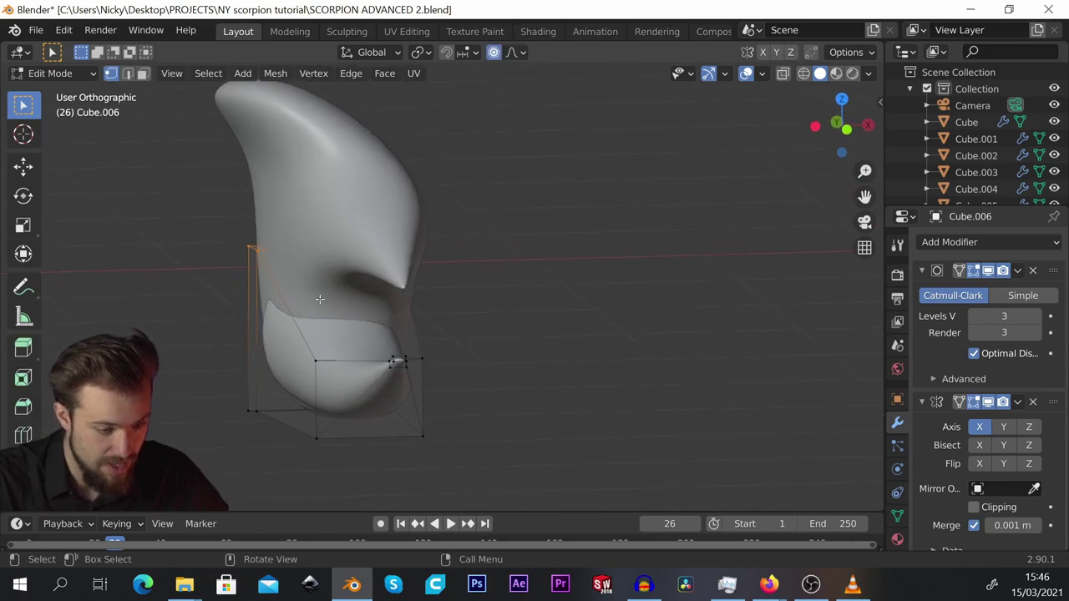
{"action": "left_click", "coordinate": [250, 409], "text": "shift"}
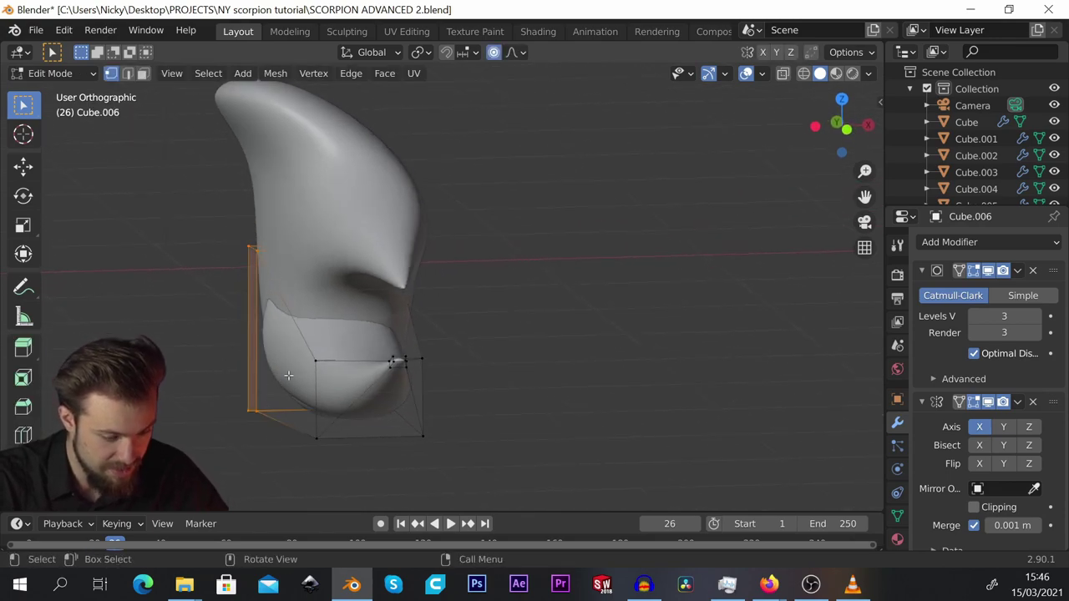
{"action": "key", "text": "g"}
{"action": "key", "text": "x"}
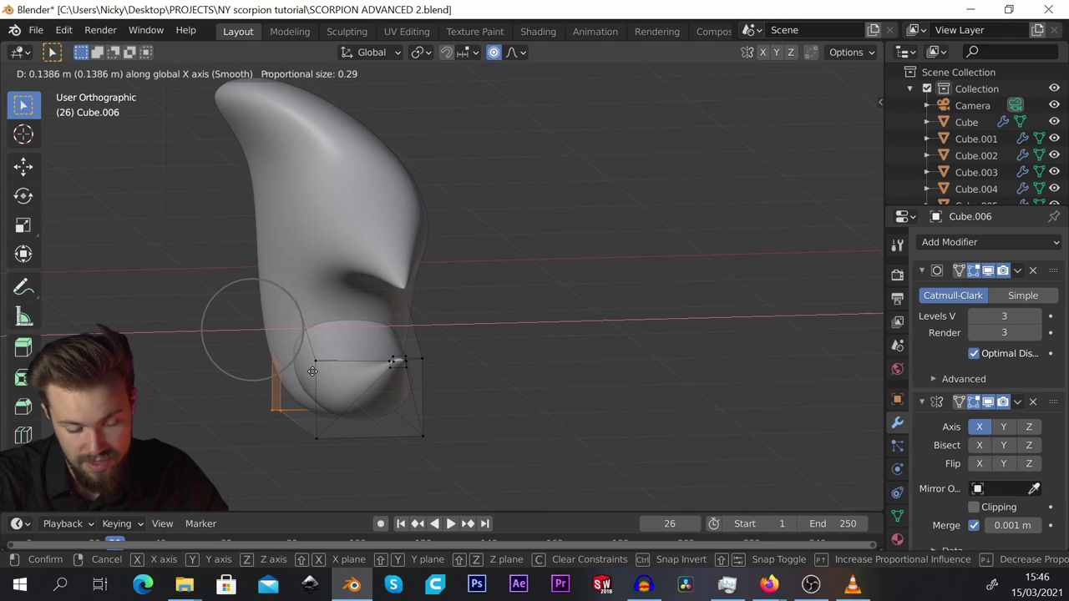
{"action": "left_click", "coordinate": [311, 371]}
Narrow the lower pincer by scaling its middle vertex loop down along X, and leave mesh editing.
{"action": "mouse_move", "coordinate": [311, 371]}
{"action": "middle_mouse_down"}
{"action": "mouse_move", "coordinate": [325, 344]}
{"action": "mouse_move", "coordinate": [311, 391]}
{"action": "middle_mouse_up"}
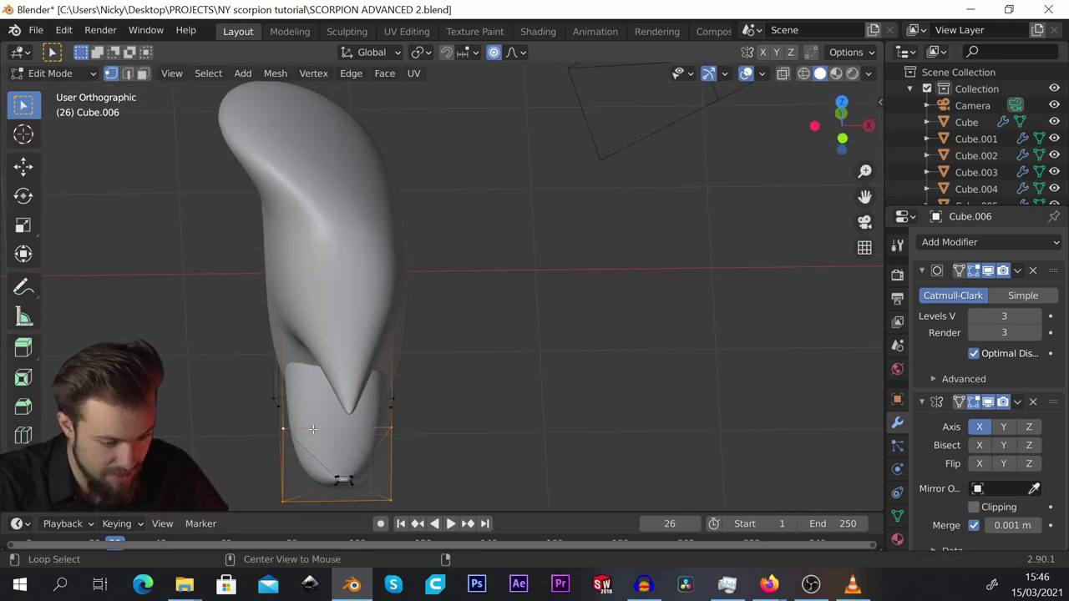
{"action": "key", "text": "s"}
{"action": "key", "text": "x"}
{"action": "left_click", "coordinate": [539, 409]}
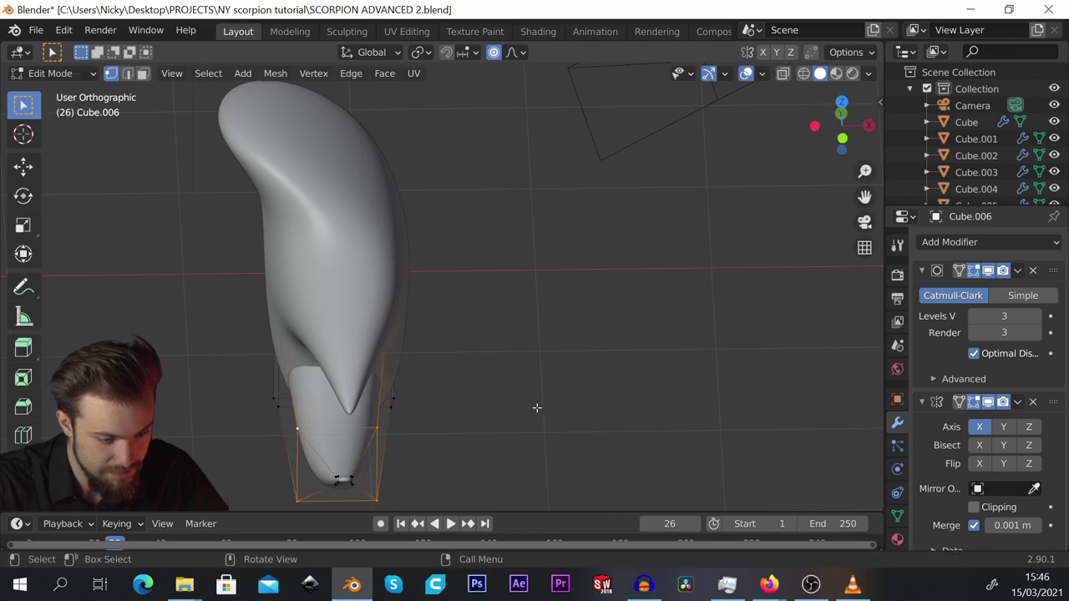
{"action": "middle_click_drag", "start_coordinate": [539, 409], "coordinate": [384, 358]}
{"action": "key", "text": "Tab"}
Edit both claw parts together, select all their geometry and move it along X closer to the scorpion body.
{"action": "scroll", "coordinate": [467, 351], "scroll_direction": "down", "scroll_amount": 3}
{"action": "middle_click_drag", "start_coordinate": [467, 352], "coordinate": [497, 306]}
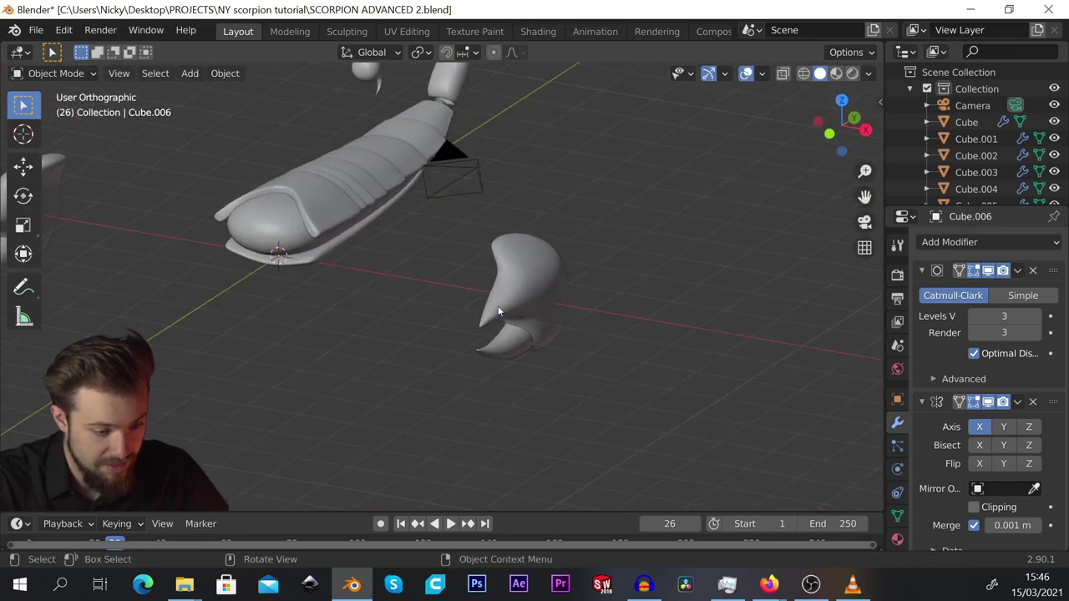
{"action": "left_click", "coordinate": [554, 265]}
{"action": "key", "text": "Tab"}
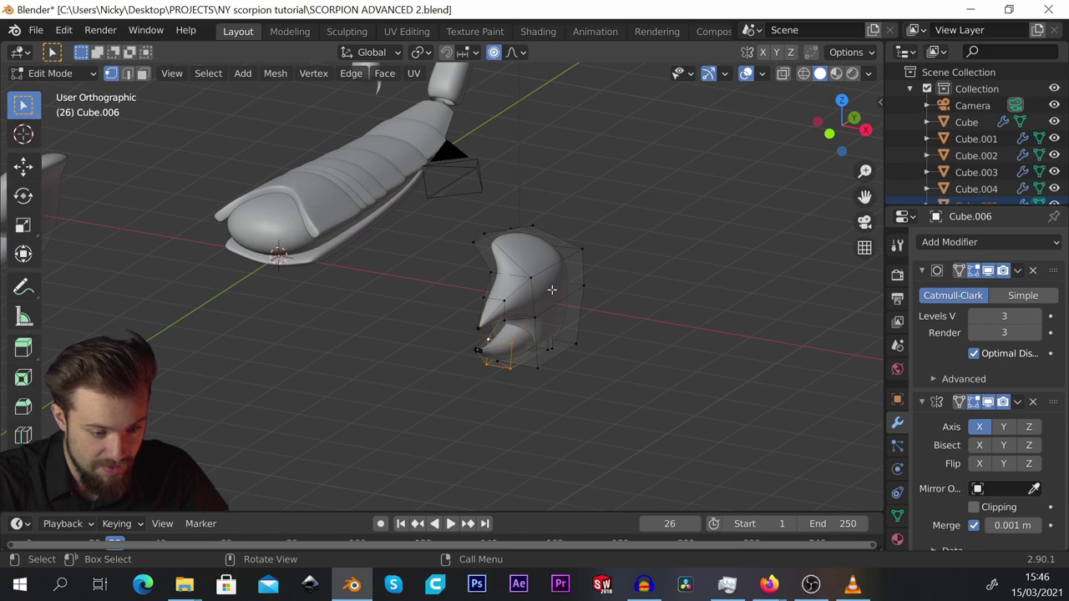
{"action": "key", "text": "a"}
{"action": "middle_click_drag", "start_coordinate": [551, 289], "coordinate": [576, 318]}
{"action": "key", "text": "g"}
{"action": "key", "text": "x"}
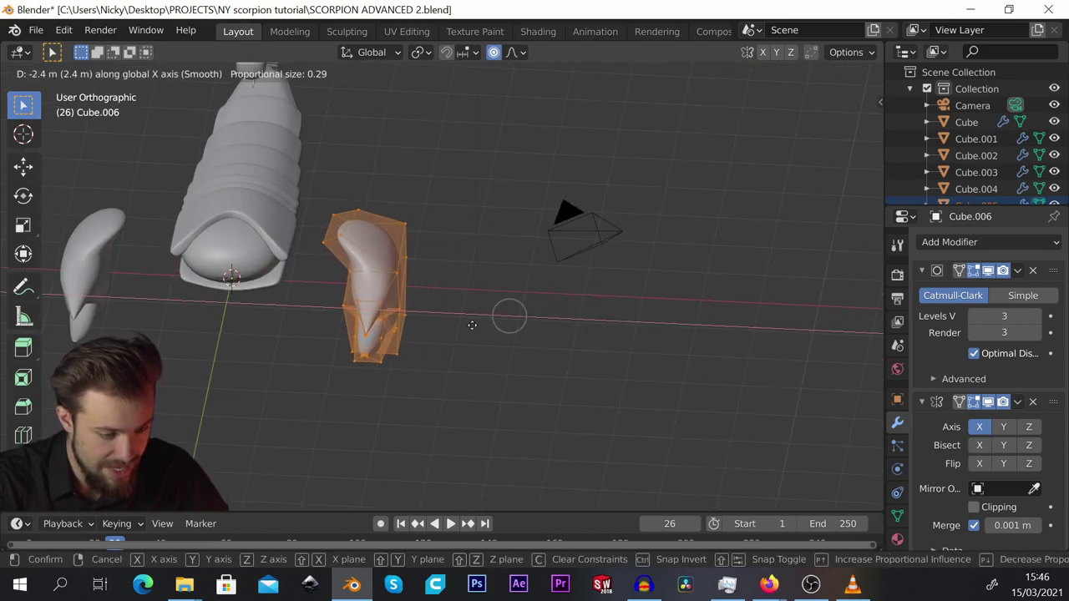
{"action": "left_click", "coordinate": [446, 322]}
Rotate the whole claw freely so its pincers face the head, and refine its angle in the front view.
{"action": "scroll", "coordinate": [446, 322], "scroll_direction": "up", "scroll_amount": 4}
{"action": "key", "text": "r"}
{"action": "key", "text": "r"}
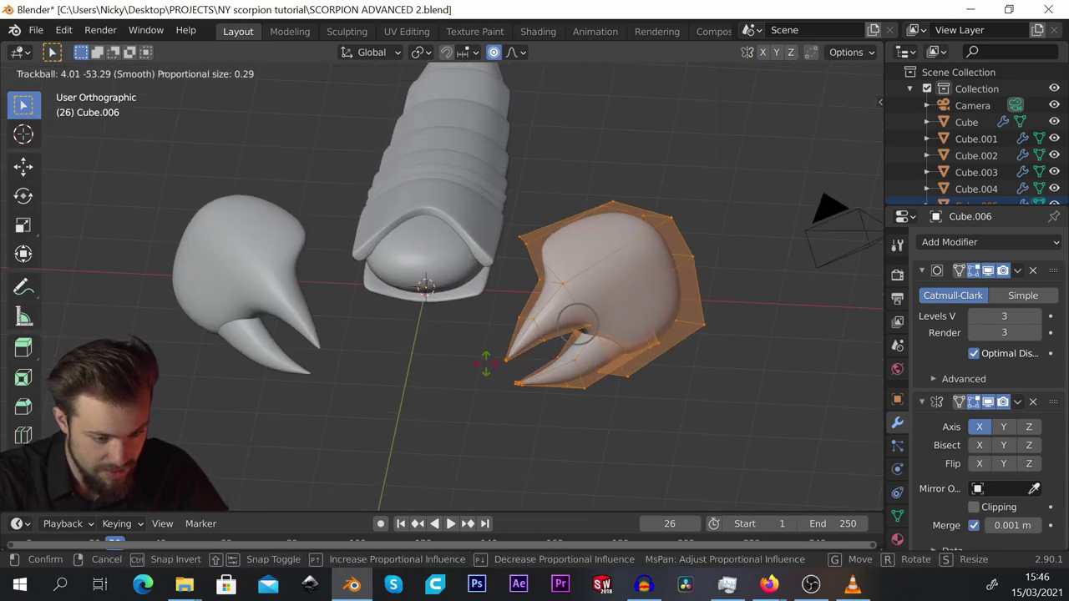
{"action": "right_click", "coordinate": [663, 318]}
{"action": "key", "text": "KP_1"}
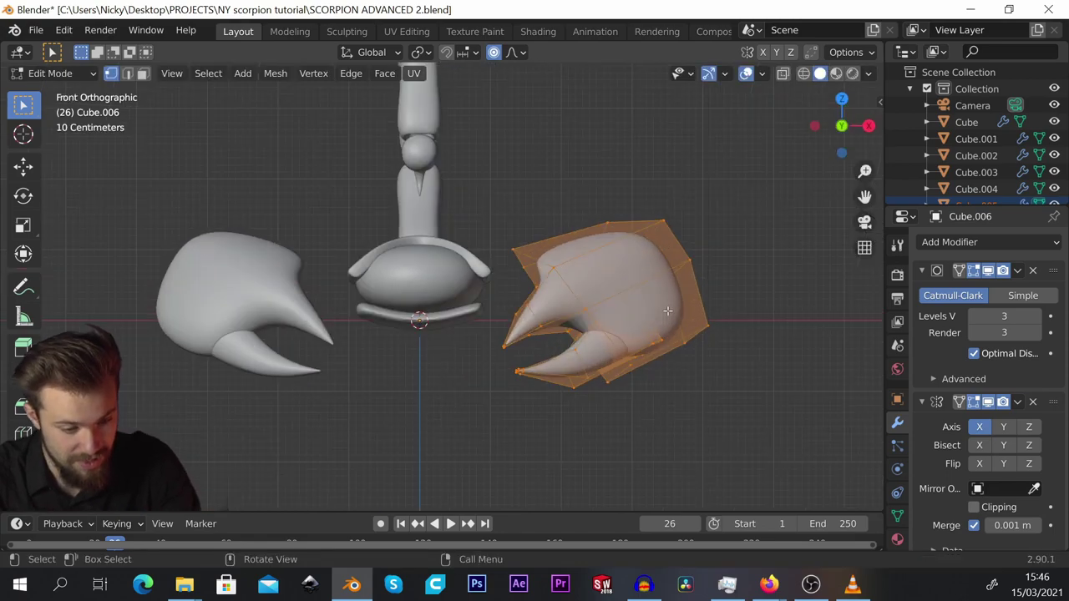
{"action": "key", "text": "r"}
{"action": "left_click", "coordinate": [659, 332]}
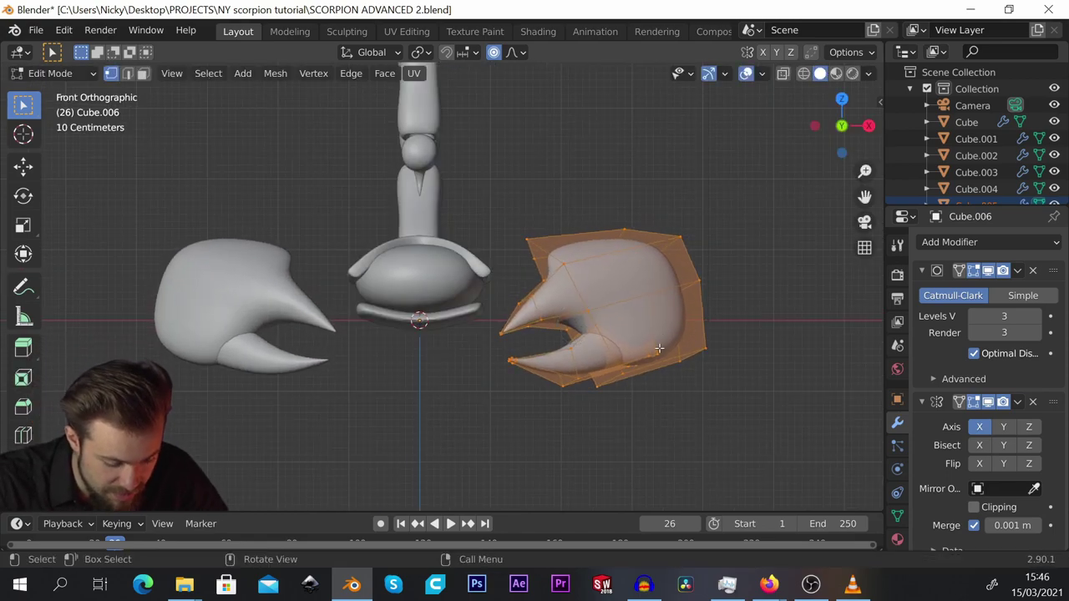
Raise the claw along Z to about head height and nudge it slightly down in the front view.
{"action": "key", "text": "g"}
{"action": "key", "text": "z"}
{"action": "left_click", "coordinate": [659, 288]}
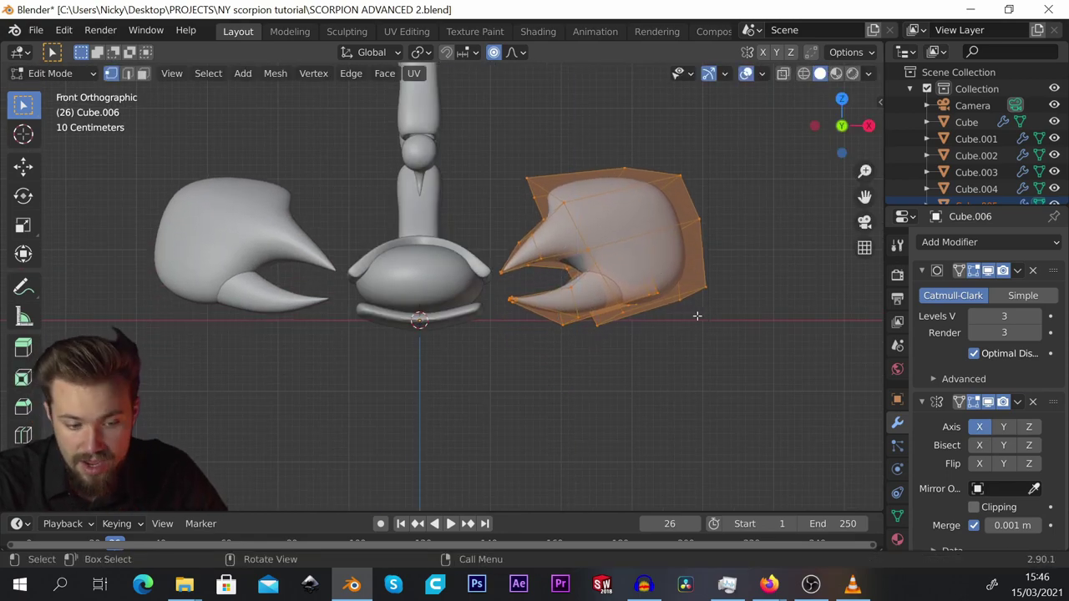
{"action": "scroll", "coordinate": [623, 282], "scroll_direction": "up", "scroll_amount": 2}
{"action": "key", "text": "g"}
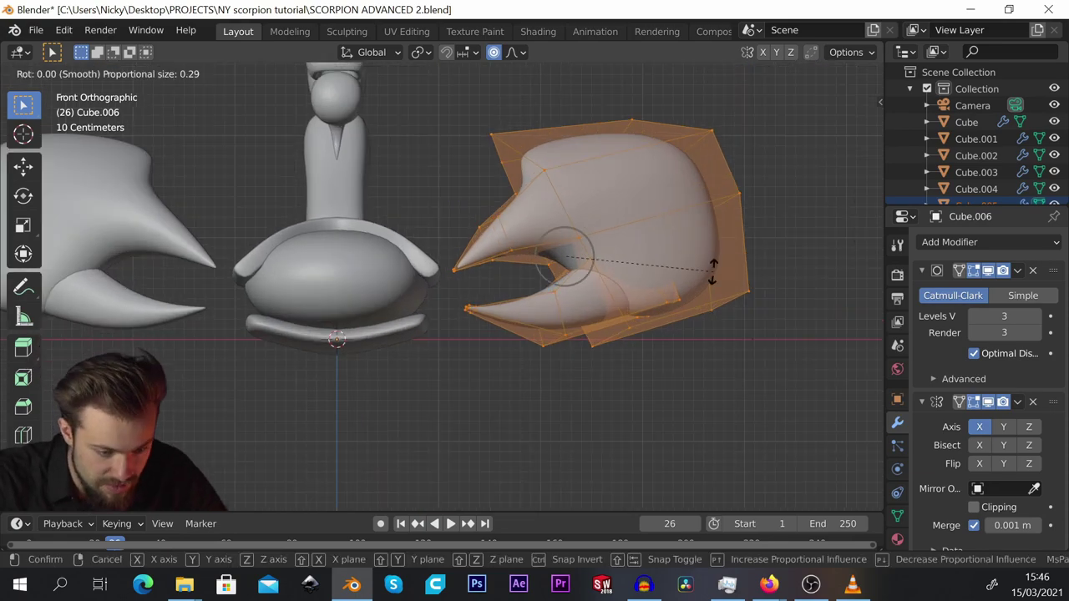
{"action": "right_click", "coordinate": [711, 274]}
{"action": "key", "text": "g"}
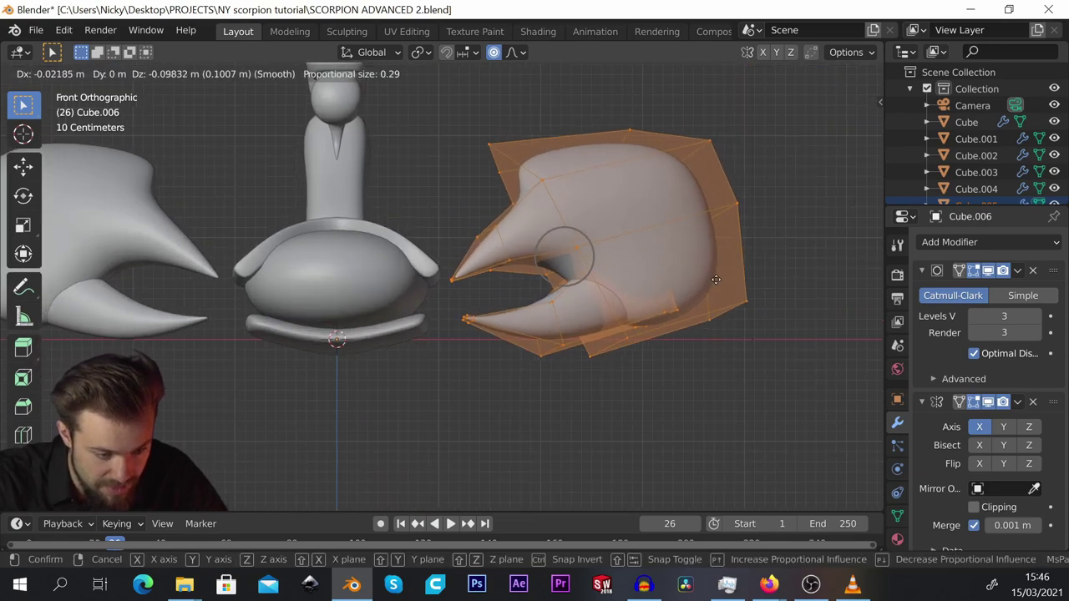
{"action": "left_click", "coordinate": [716, 280]}
Tilt the claw with several trackball and planar rotations in the front view, and shift it slightly.
{"action": "scroll", "coordinate": [719, 322], "scroll_direction": "up", "scroll_amount": 2}
{"action": "scroll", "coordinate": [715, 335], "scroll_direction": "down", "scroll_amount": 3}
{"action": "key", "text": "r"}
{"action": "key", "text": "r"}
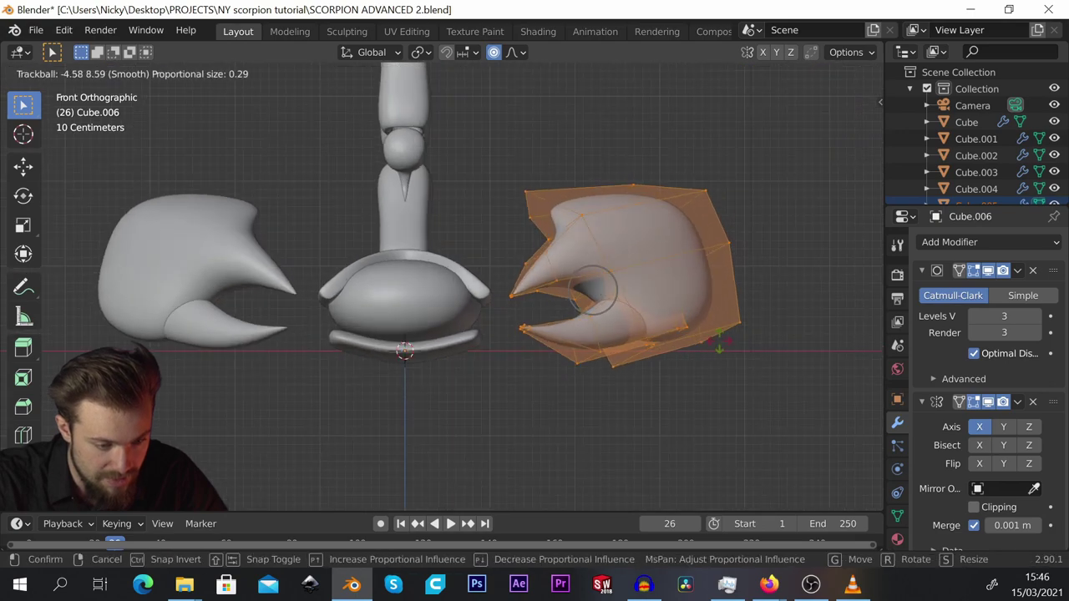
{"action": "left_click", "coordinate": [774, 281]}
{"action": "key", "text": "r"}
{"action": "left_click", "coordinate": [743, 239]}
{"action": "key", "text": "r"}
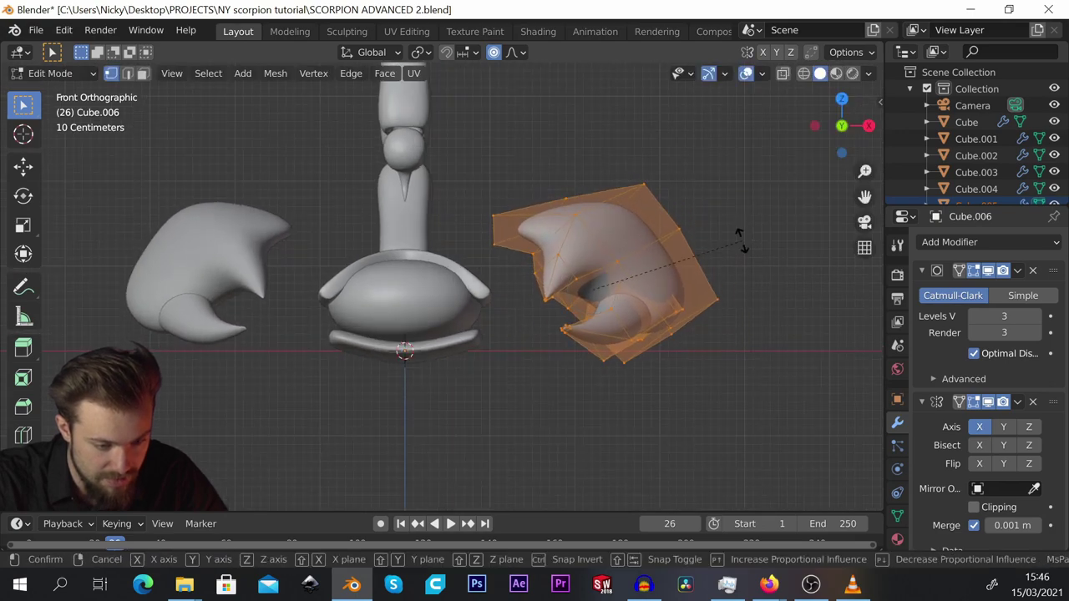
{"action": "key", "text": "r"}
{"action": "left_click", "coordinate": [783, 243]}
{"action": "key", "text": "g"}
{"action": "left_click", "coordinate": [792, 253]}
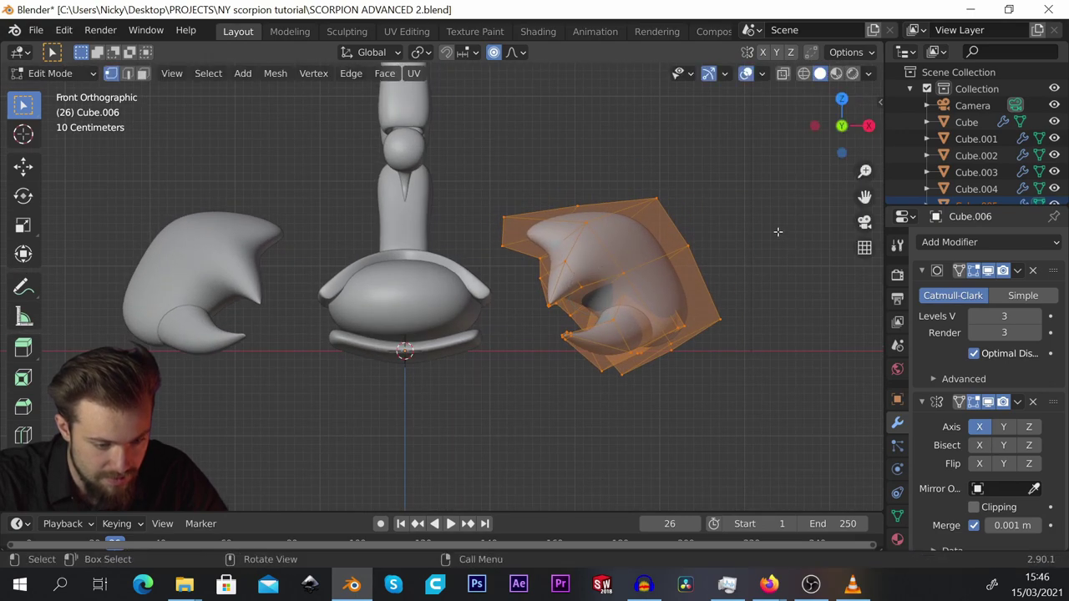
Rotate the claw about 33° as seen from above, and adjust its position beside the head.
{"action": "middle_click_drag", "start_coordinate": [777, 231], "coordinate": [752, 276]}
{"action": "key", "text": "r"}
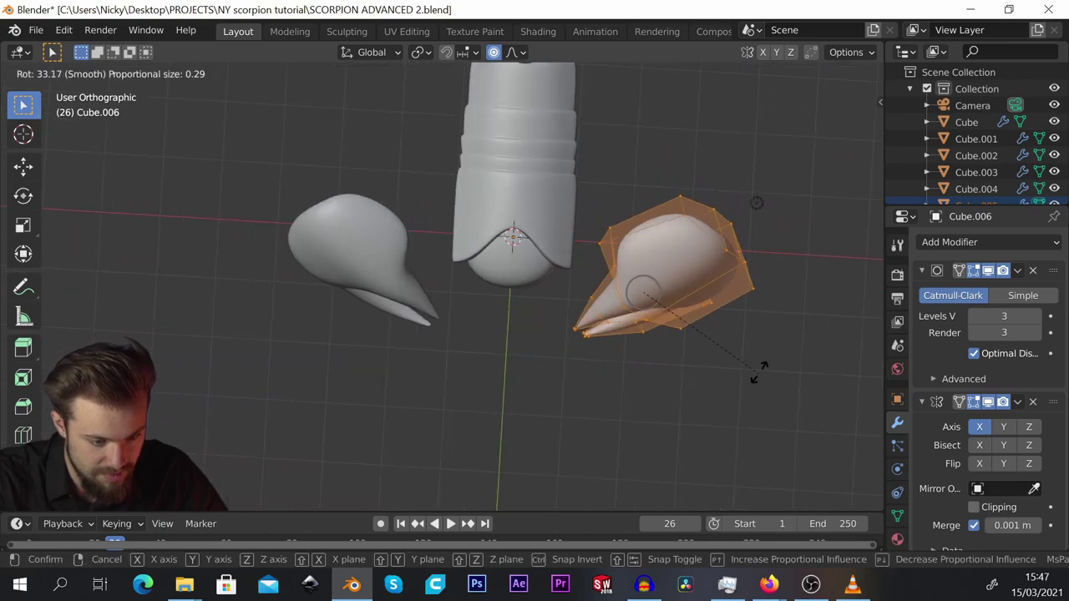
{"action": "left_click", "coordinate": [759, 364]}
{"action": "key", "text": "g"}
{"action": "left_click", "coordinate": [760, 373]}
{"action": "middle_click_drag", "start_coordinate": [721, 377], "coordinate": [730, 238]}
{"action": "key", "text": "KP_1"}
{"action": "scroll", "coordinate": [698, 318], "scroll_direction": "up", "scroll_amount": 2}
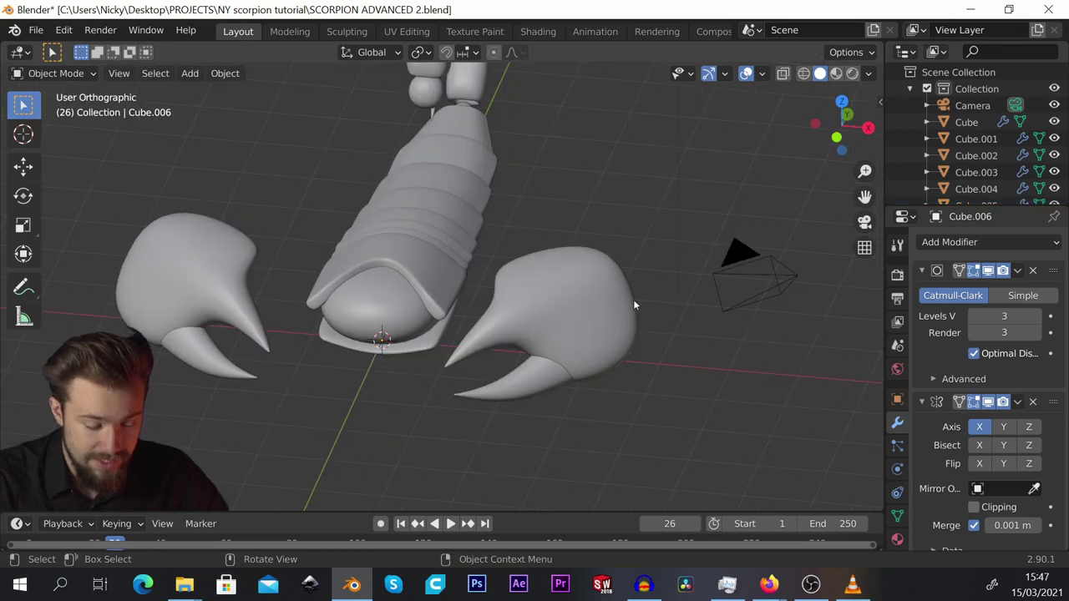
{"action": "left_click", "coordinate": [595, 293]}
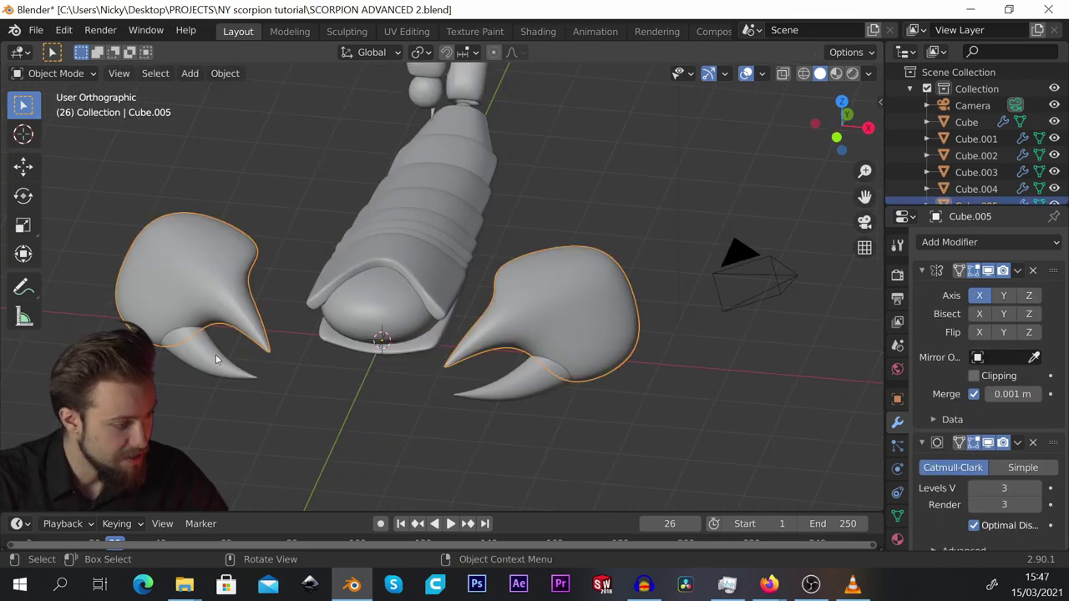
{"action": "middle_click_drag", "start_coordinate": [493, 246], "coordinate": [553, 317]}
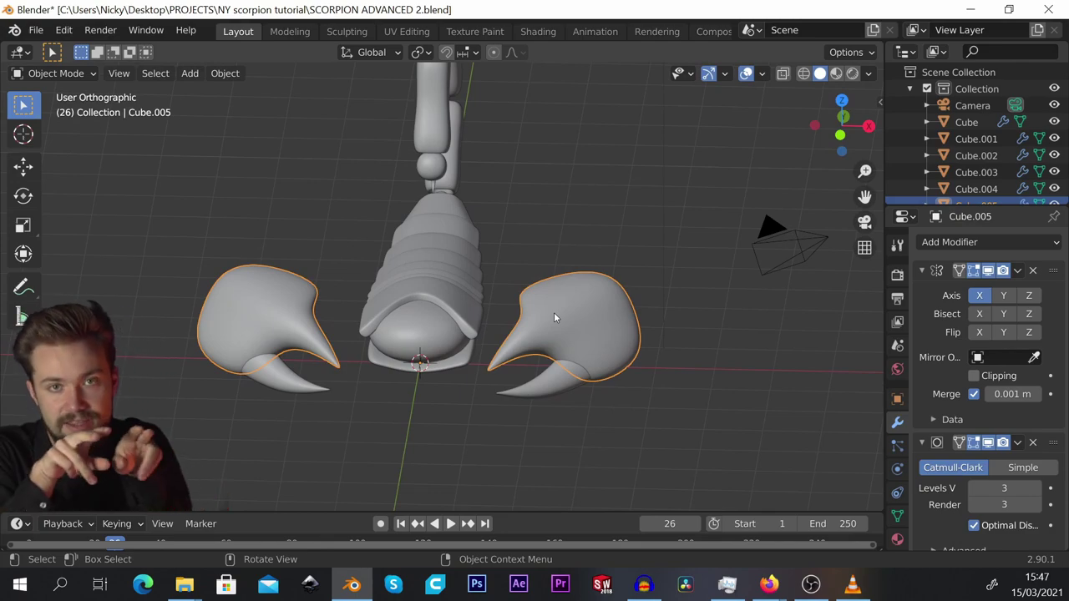
{"action": "left_click", "coordinate": [572, 224]}
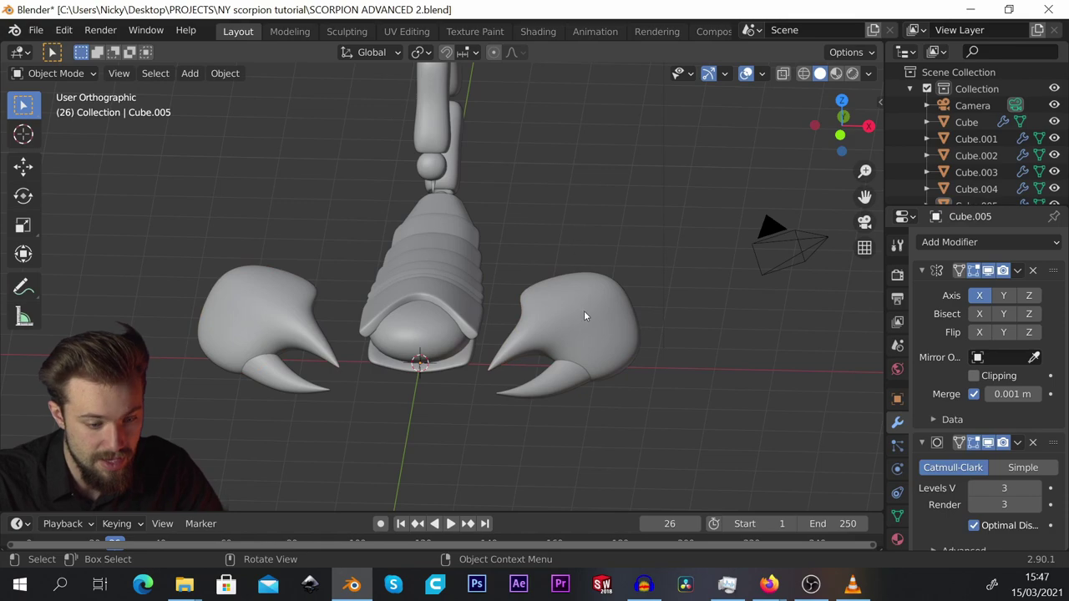
{"action": "left_click", "coordinate": [584, 311]}
{"action": "left_click", "coordinate": [394, 269]}
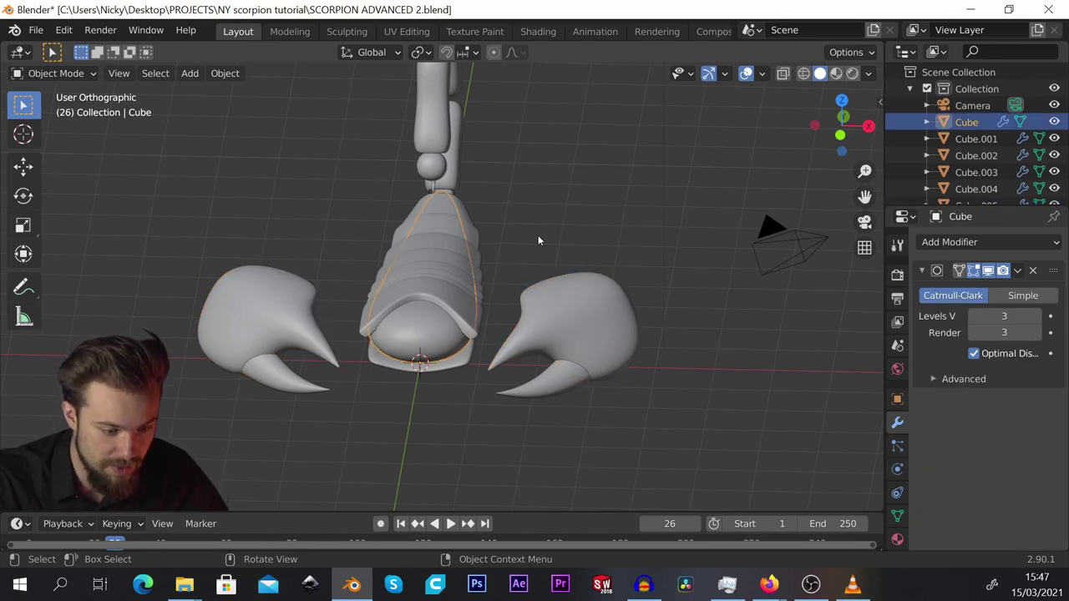
Add a cube mesh and, in Edit Mode, move its geometry along X out past the claw.
{"action": "middle_click_drag", "start_coordinate": [538, 235], "coordinate": [512, 298]}
{"action": "key", "text": "shift+a"}
{"action": "mouse_move", "coordinate": [511, 233]}
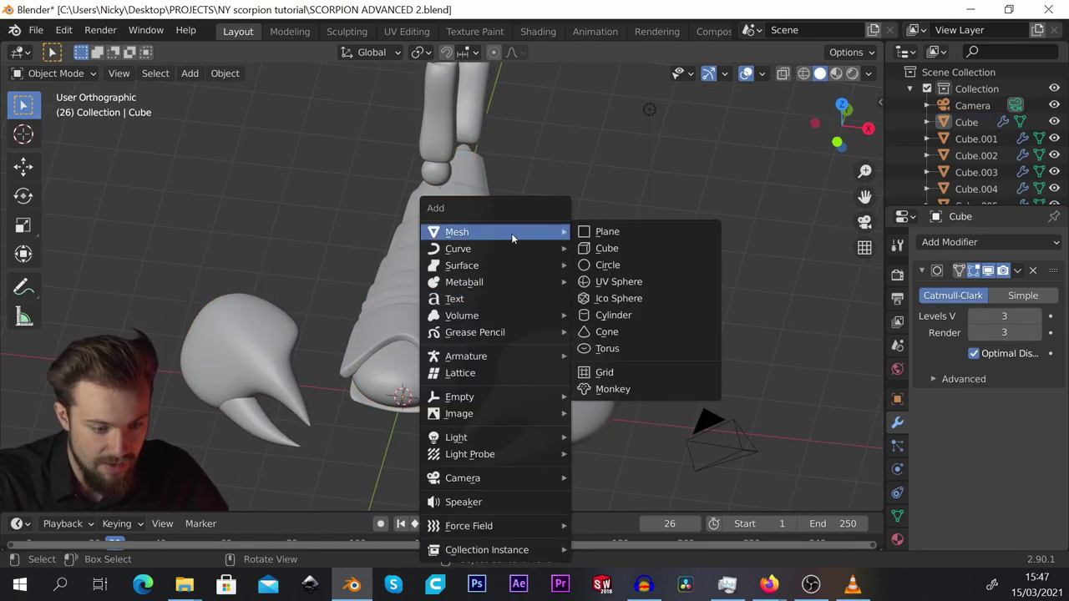
{"action": "left_click", "coordinate": [616, 249]}
{"action": "middle_click_drag", "start_coordinate": [501, 317], "coordinate": [419, 330]}
{"action": "key", "text": "Tab"}
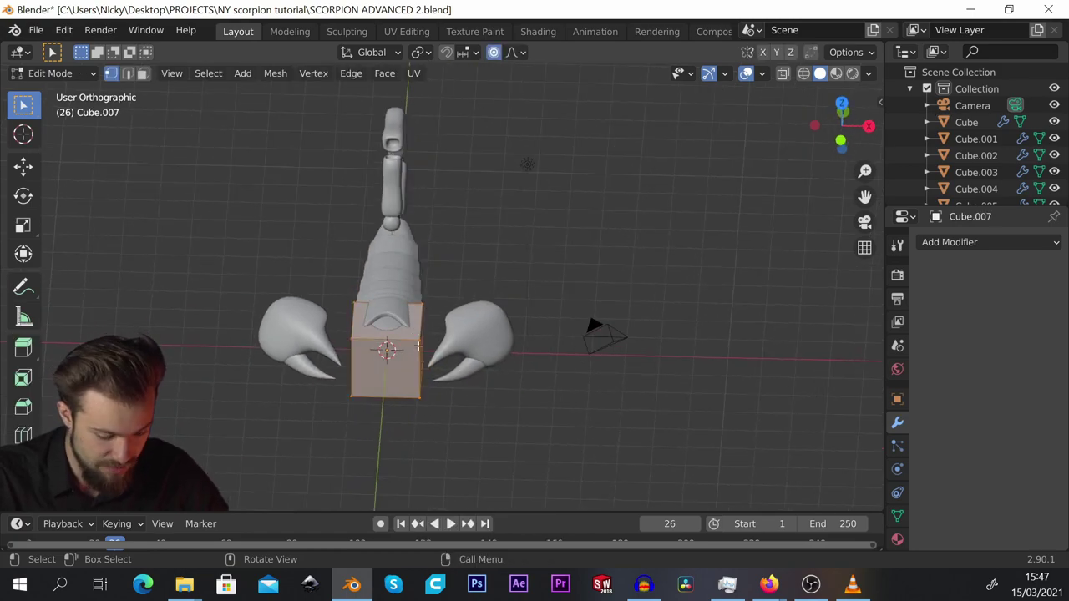
{"action": "key", "text": "g"}
{"action": "key", "text": "x"}
{"action": "left_click", "coordinate": [735, 341]}
Add a Subdivision Surface modifier to the cube with viewport and render levels set to 3.
{"action": "middle_click_drag", "start_coordinate": [568, 318], "coordinate": [334, 267]}
{"action": "scroll", "coordinate": [577, 314], "scroll_direction": "up", "scroll_amount": 2}
{"action": "left_click", "coordinate": [1006, 244]}
{"action": "left_click", "coordinate": [717, 519]}
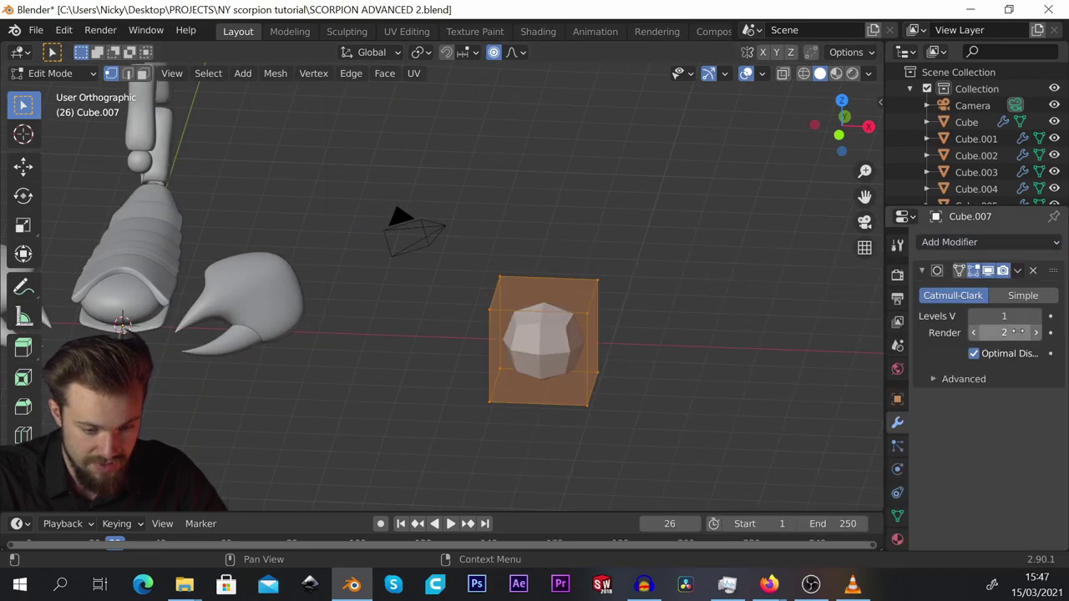
{"action": "left_click", "coordinate": [1038, 317]}
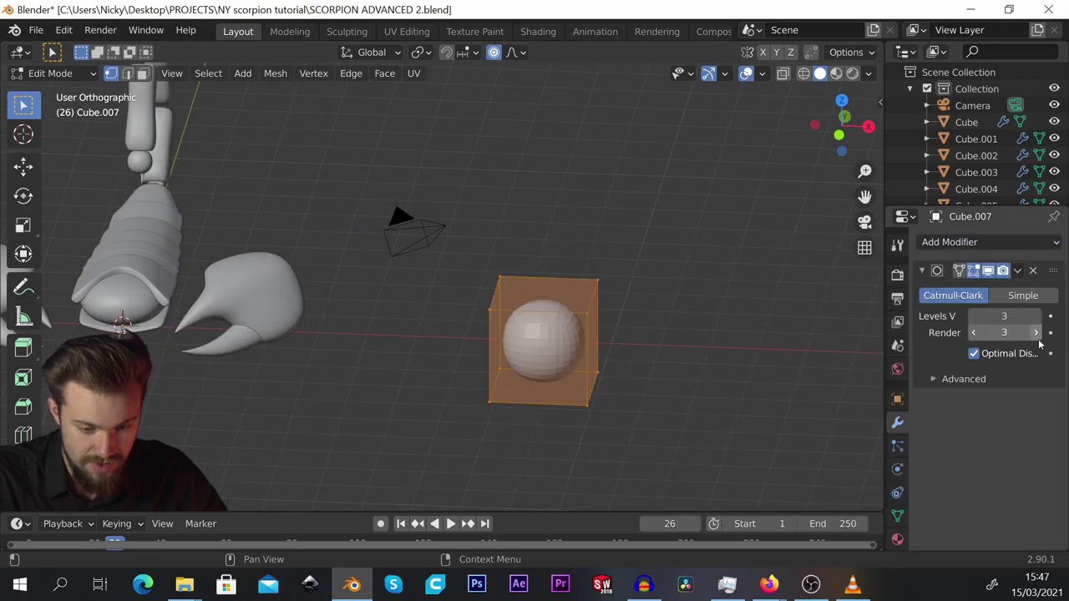
Add a Mirror modifier on the X axis to the cube and place it above the Subdivision Surface modifier.
{"action": "left_click", "coordinate": [1021, 244]}
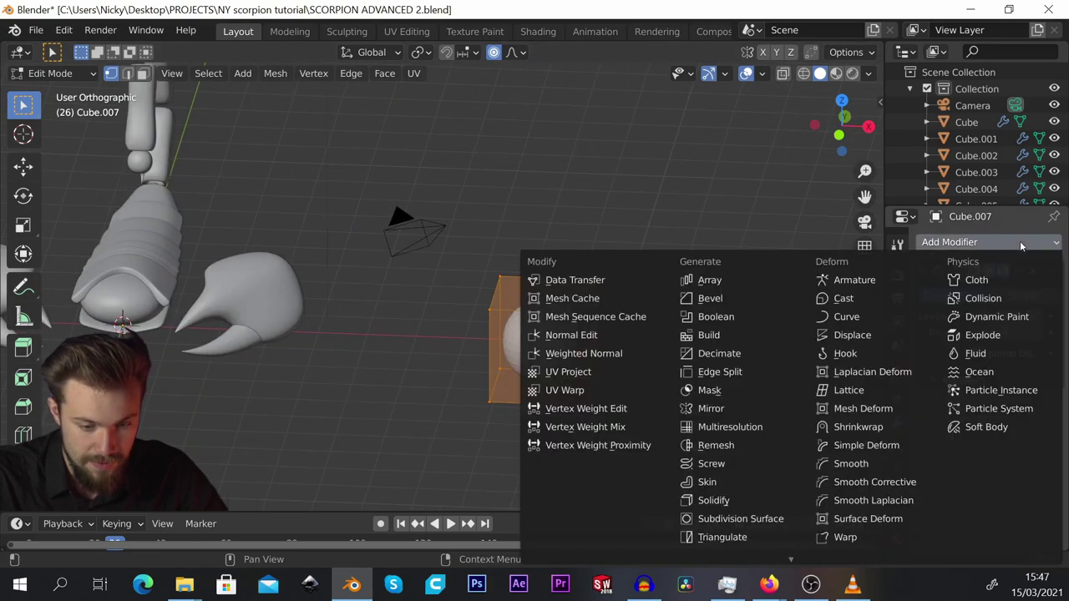
{"action": "left_click", "coordinate": [738, 408]}
{"action": "left_click_drag", "start_coordinate": [1052, 402], "coordinate": [1054, 260]}
Scale the cube's geometry down to a smaller size.
{"action": "scroll", "coordinate": [419, 219], "scroll_direction": "down", "scroll_amount": 1}
{"action": "middle_click_drag", "start_coordinate": [534, 343], "coordinate": [538, 264], "text": "shift"}
{"action": "scroll", "coordinate": [476, 275], "scroll_direction": "up", "scroll_amount": 1}
{"action": "scroll", "coordinate": [537, 264], "scroll_direction": "up", "scroll_amount": 3}
{"action": "key", "text": "s"}
{"action": "left_click", "coordinate": [547, 244]}
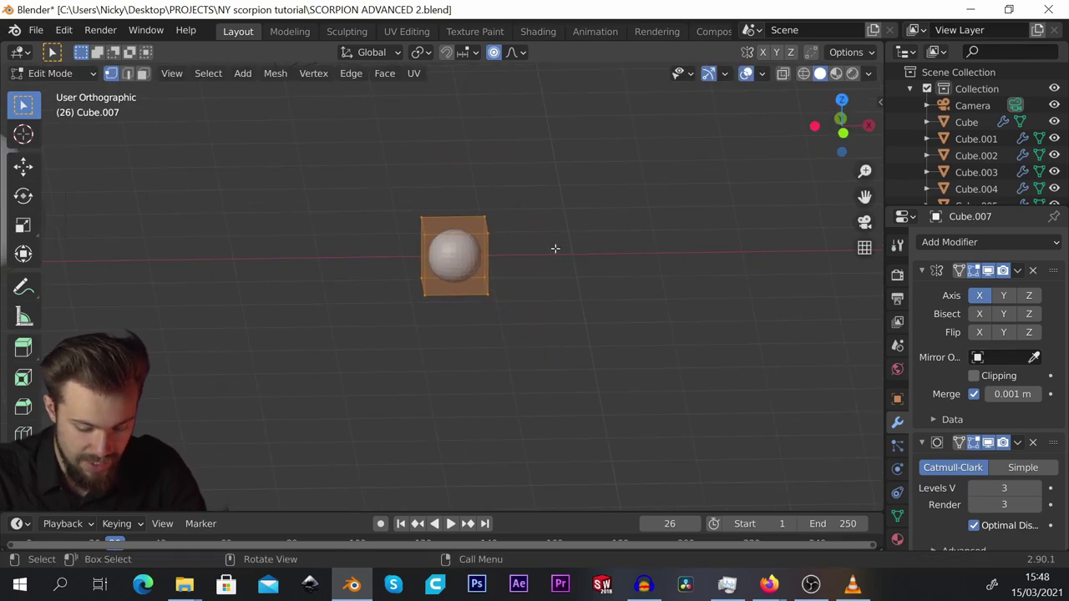
Stretch the cube's geometry along the X axis into a long block.
{"action": "key", "text": "KP_1"}
{"action": "key", "text": "s"}
{"action": "key", "text": "x"}
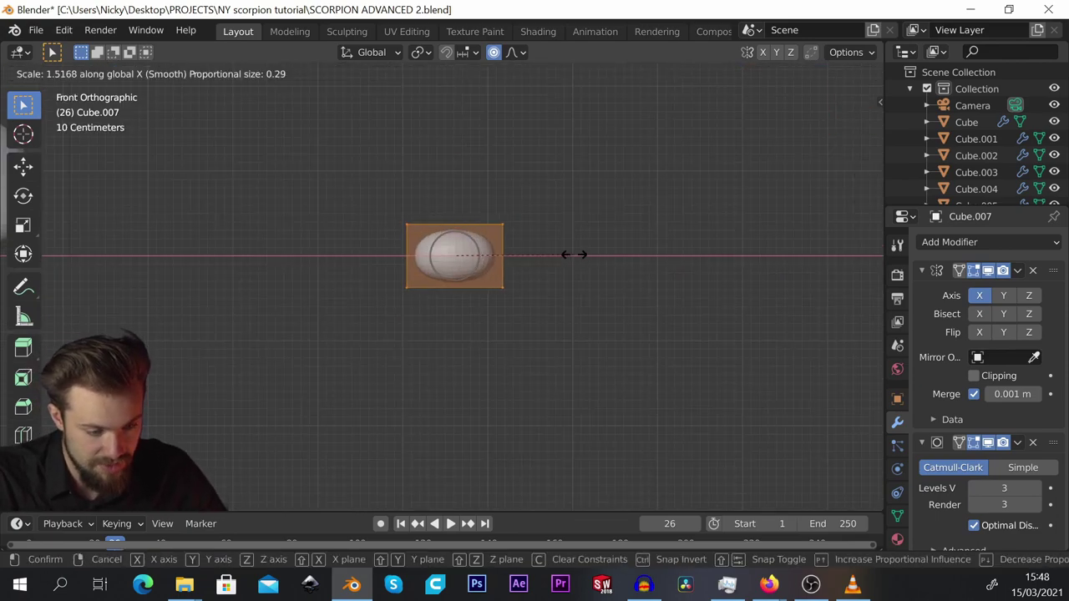
{"action": "left_click", "coordinate": [668, 233]}
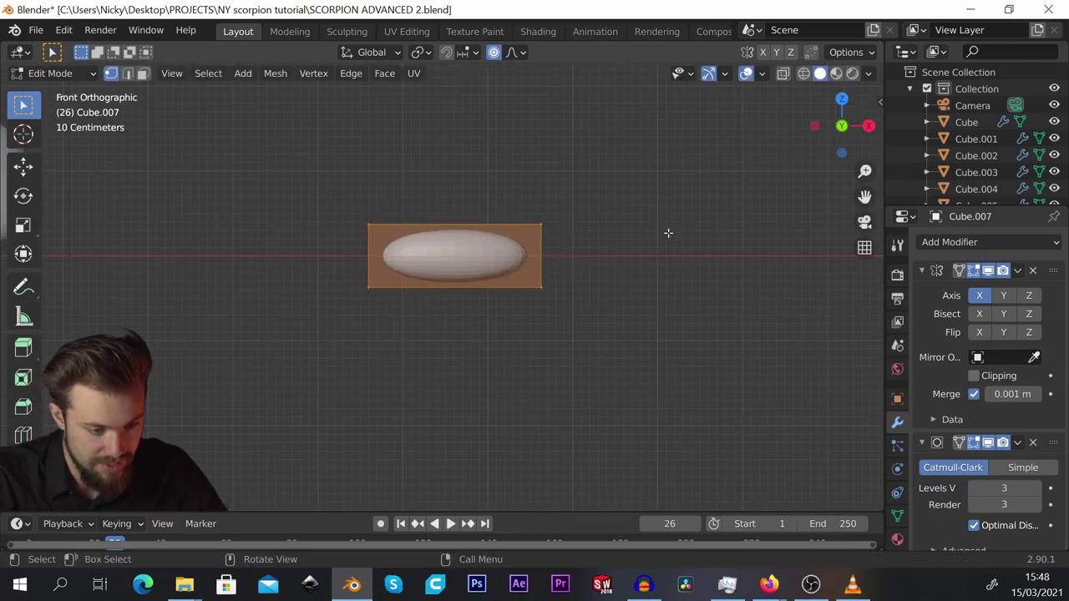
Add a centred loop cut across the block and scale it down to form a narrow waist.
{"action": "left_click", "coordinate": [472, 238]}
{"action": "right_click", "coordinate": [472, 237]}
{"action": "scroll", "coordinate": [471, 237], "scroll_direction": "up", "scroll_amount": 2}
{"action": "key", "text": "s"}
{"action": "left_click", "coordinate": [562, 246]}
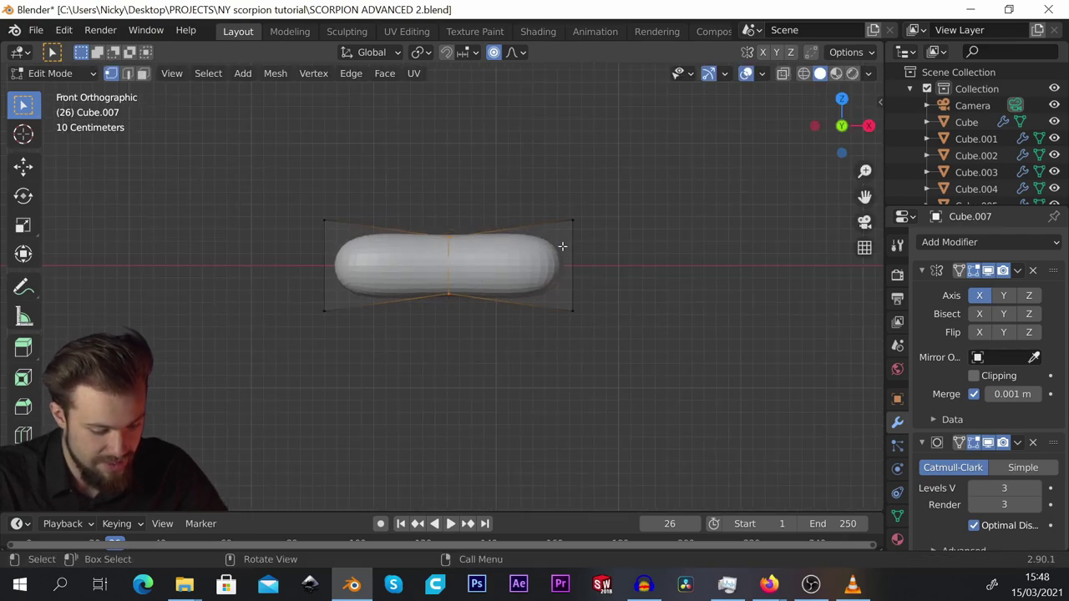
Add a loop cut near the block's +X end and scale it up to thicken that end.
{"action": "left_click", "coordinate": [510, 247]}
{"action": "left_click", "coordinate": [561, 244]}
{"action": "key", "text": "s"}
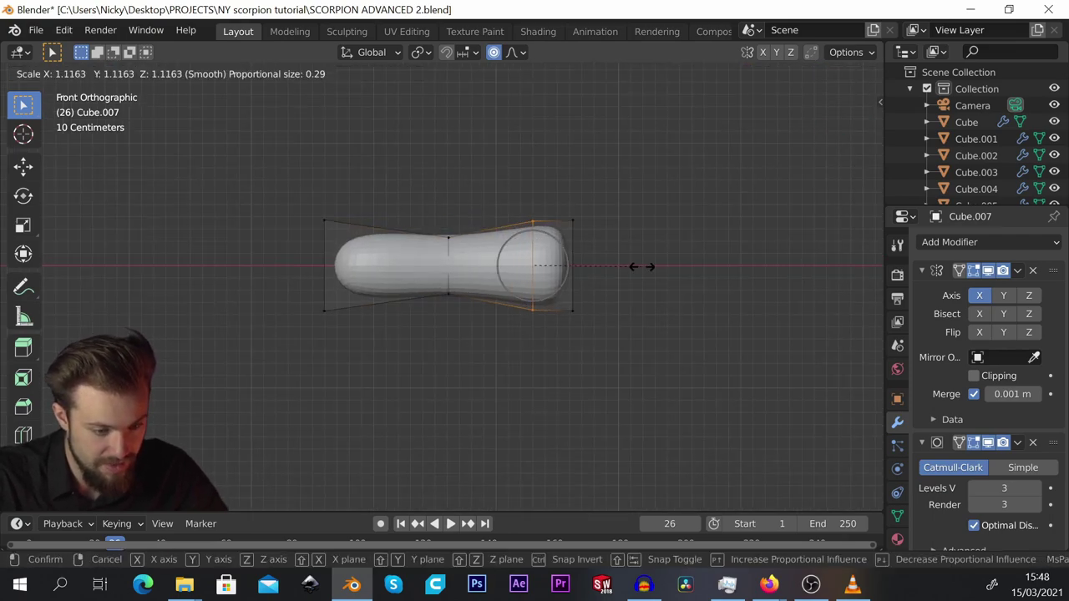
{"action": "left_click", "coordinate": [653, 273]}
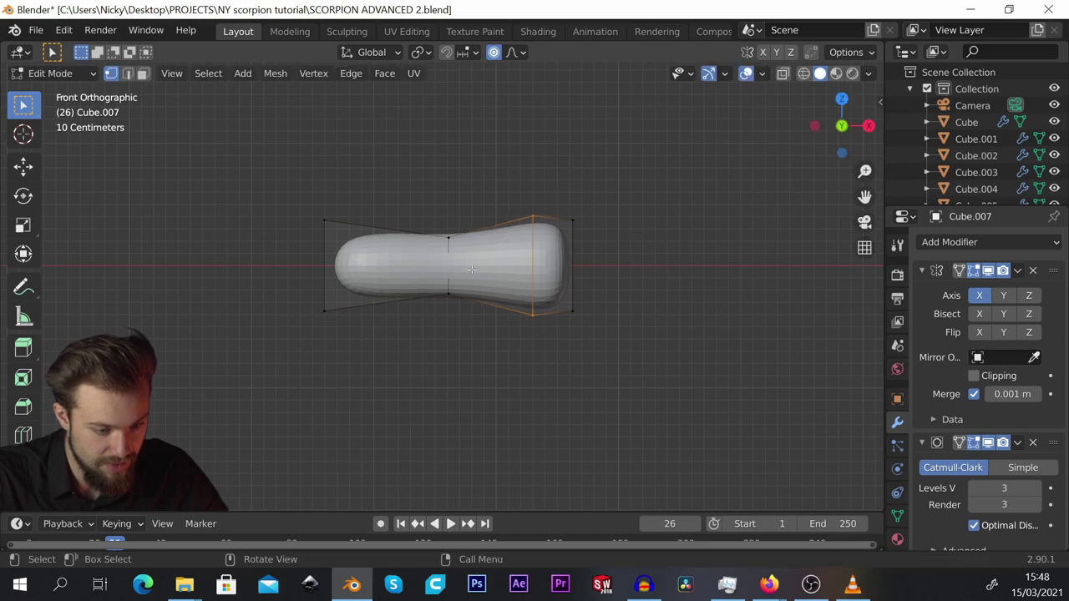
Add a loop cut near the block's inner (-X) end and scale it up to match the opposite end.
{"action": "key", "text": "ctrl+r"}
{"action": "left_click", "coordinate": [387, 238]}
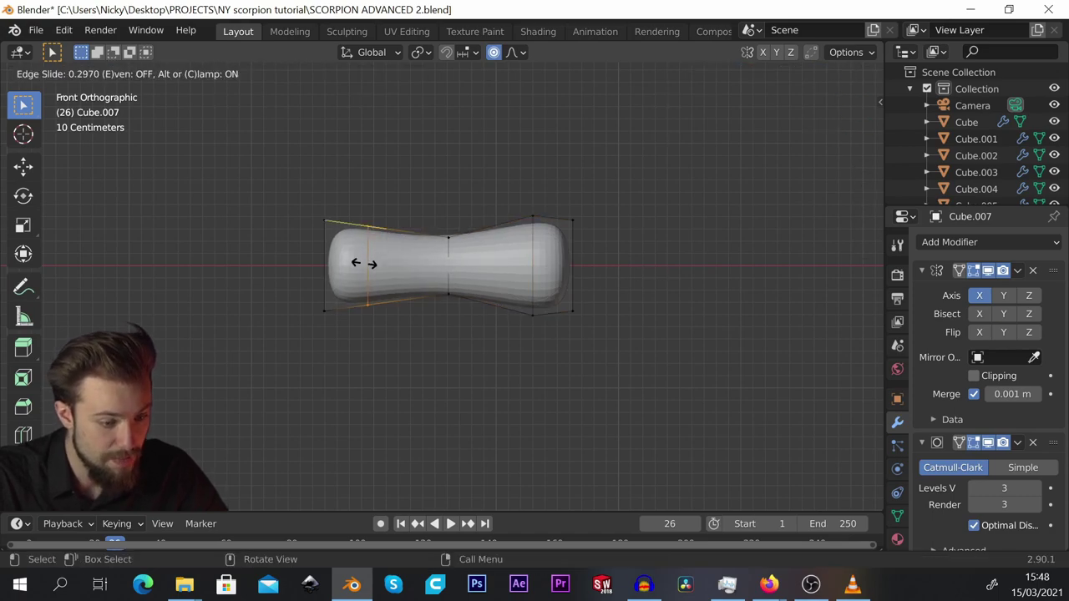
{"action": "left_click", "coordinate": [364, 263]}
{"action": "key", "text": "s"}
{"action": "left_click", "coordinate": [451, 296]}
{"action": "middle_click_drag", "start_coordinate": [450, 297], "coordinate": [539, 281]}
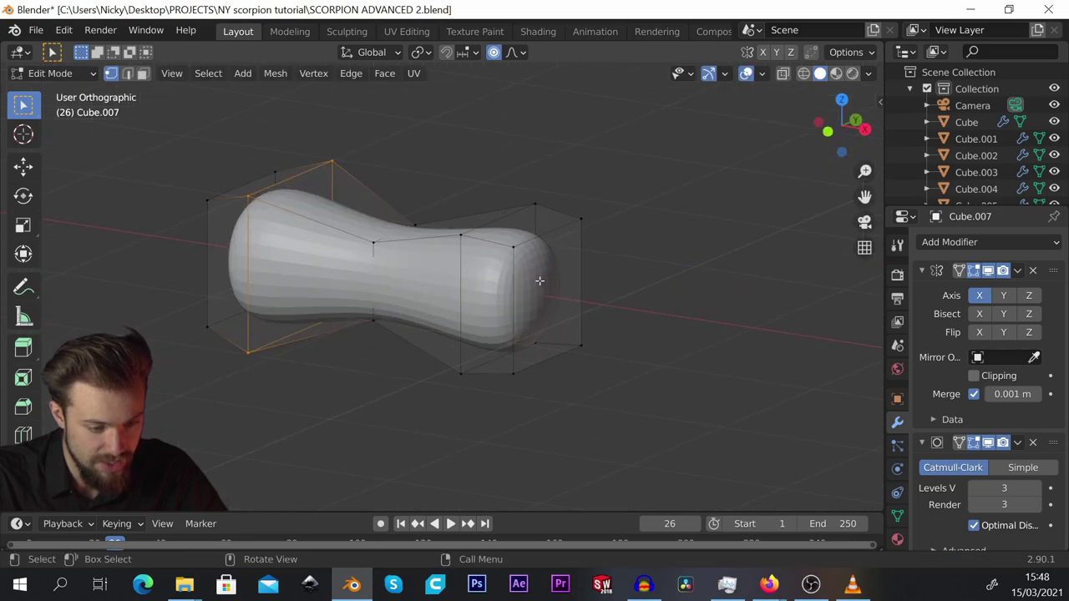
Select the +X end face, extrude it in place and, with proportional editing off, scale it down inside the rim.
{"action": "left_click", "coordinate": [536, 362], "text": "shift"}
{"action": "scroll", "coordinate": [655, 262], "scroll_direction": "up", "scroll_amount": 3}
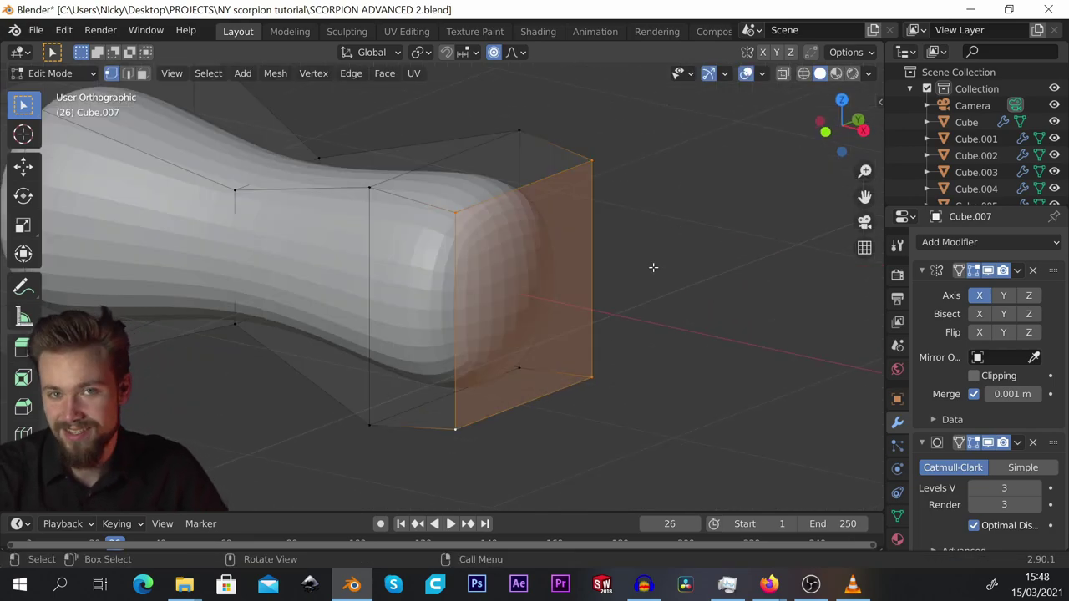
{"action": "key", "text": "e"}
{"action": "right_click", "coordinate": [792, 236]}
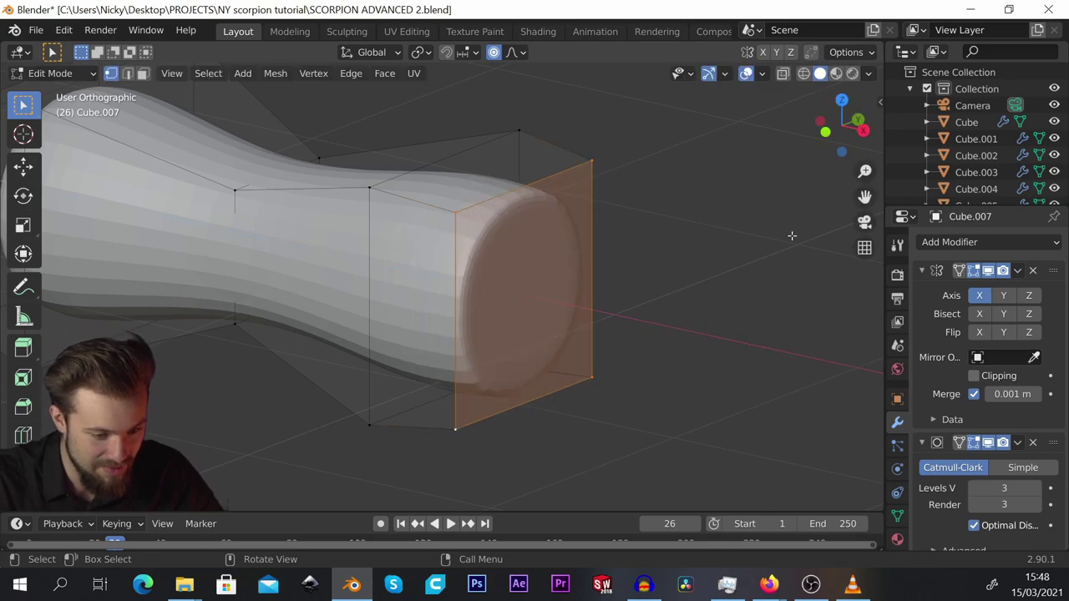
{"action": "key", "text": "s"}
{"action": "right_click", "coordinate": [741, 251]}
{"action": "key", "text": "s"}
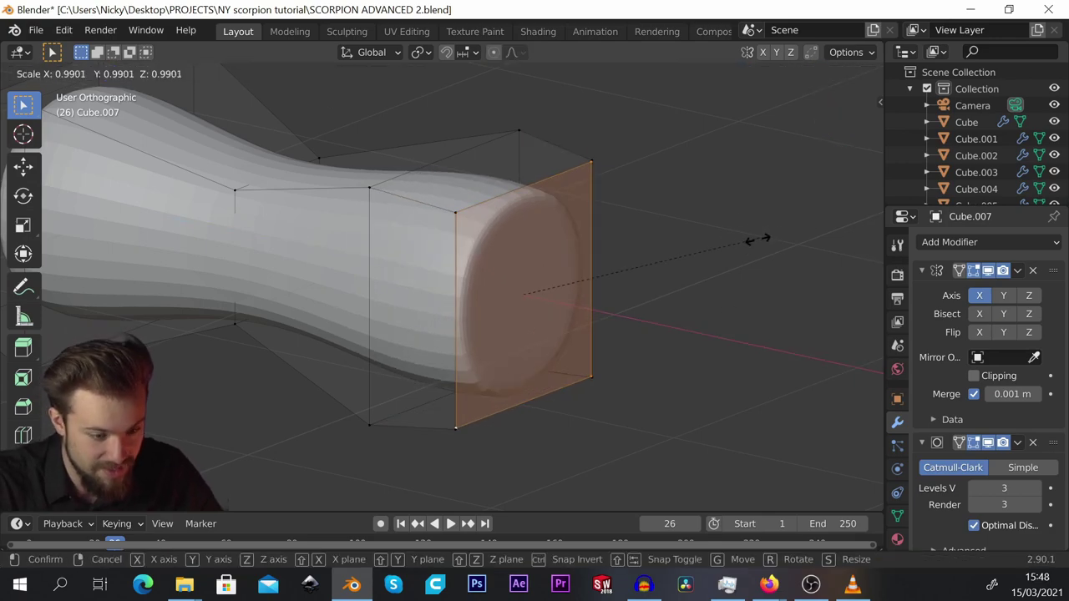
{"action": "left_click", "coordinate": [664, 258]}
Extrude the smaller +X end face into the segment and scale it to form a hollow socket.
{"action": "key", "text": "e"}
{"action": "left_click", "coordinate": [624, 259]}
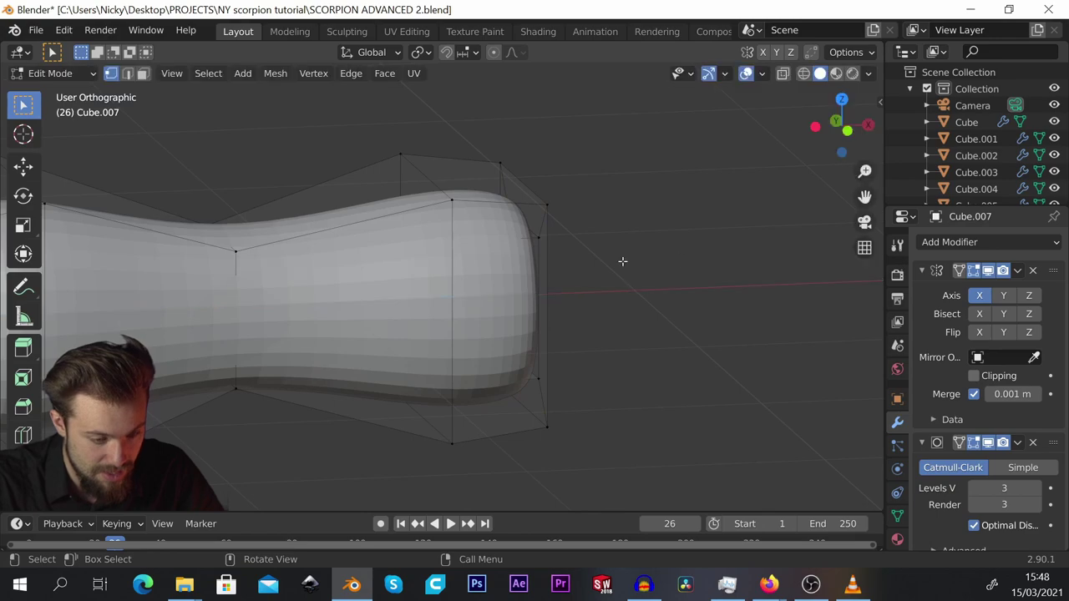
{"action": "middle_click_drag", "start_coordinate": [623, 259], "coordinate": [552, 263]}
{"action": "key", "text": "s"}
{"action": "left_click", "coordinate": [603, 256]}
Select the four corners of the opposite end face, extrude it in place and scale it down inside the rim.
{"action": "mouse_move", "coordinate": [423, 266]}
{"action": "middle_mouse_down"}
{"action": "mouse_move", "coordinate": [545, 246]}
{"action": "mouse_move", "coordinate": [425, 263]}
{"action": "middle_mouse_up"}
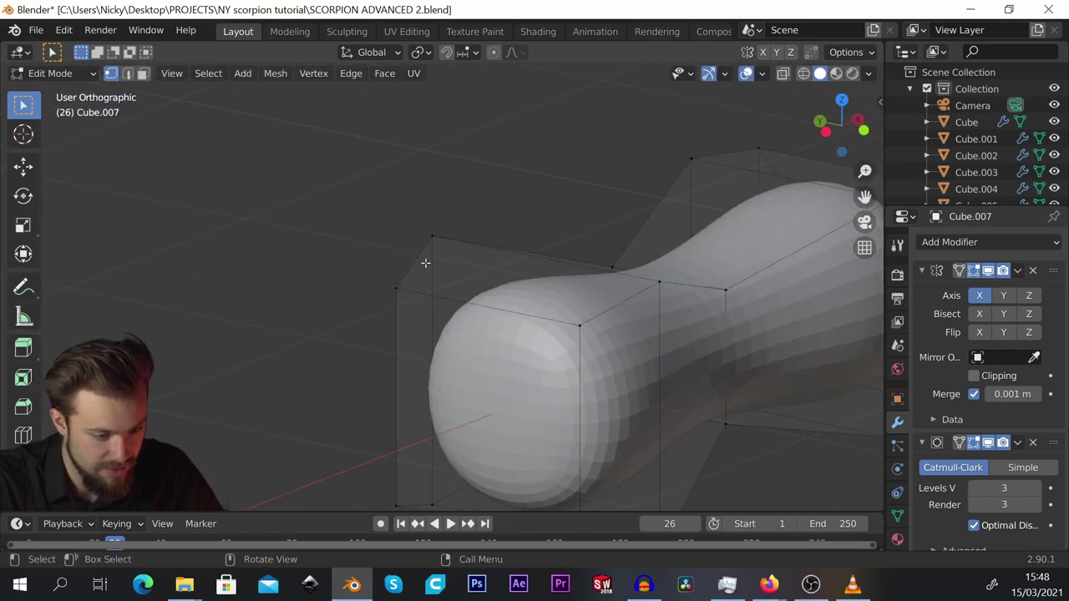
{"action": "left_click", "coordinate": [570, 326], "text": "shift"}
{"action": "scroll", "coordinate": [526, 227], "scroll_direction": "down", "scroll_amount": 3}
{"action": "scroll", "coordinate": [545, 341], "scroll_direction": "up", "scroll_amount": 2}
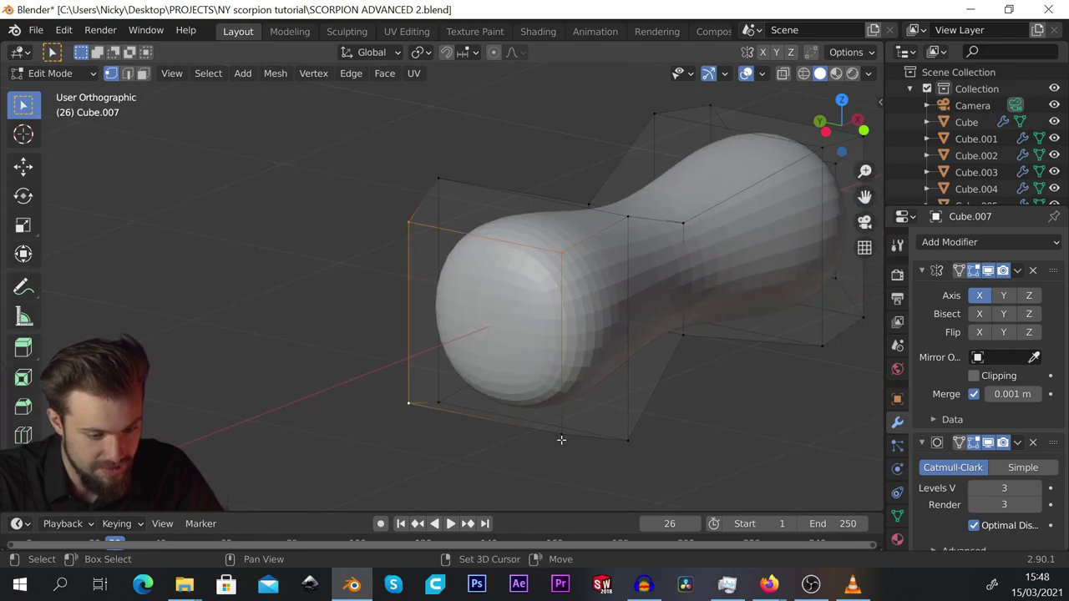
{"action": "left_click", "coordinate": [561, 440], "text": "shift"}
{"action": "scroll", "coordinate": [652, 319], "scroll_direction": "up", "scroll_amount": 2}
{"action": "key", "text": "e"}
{"action": "right_click", "coordinate": [723, 293]}
{"action": "key", "text": "s"}
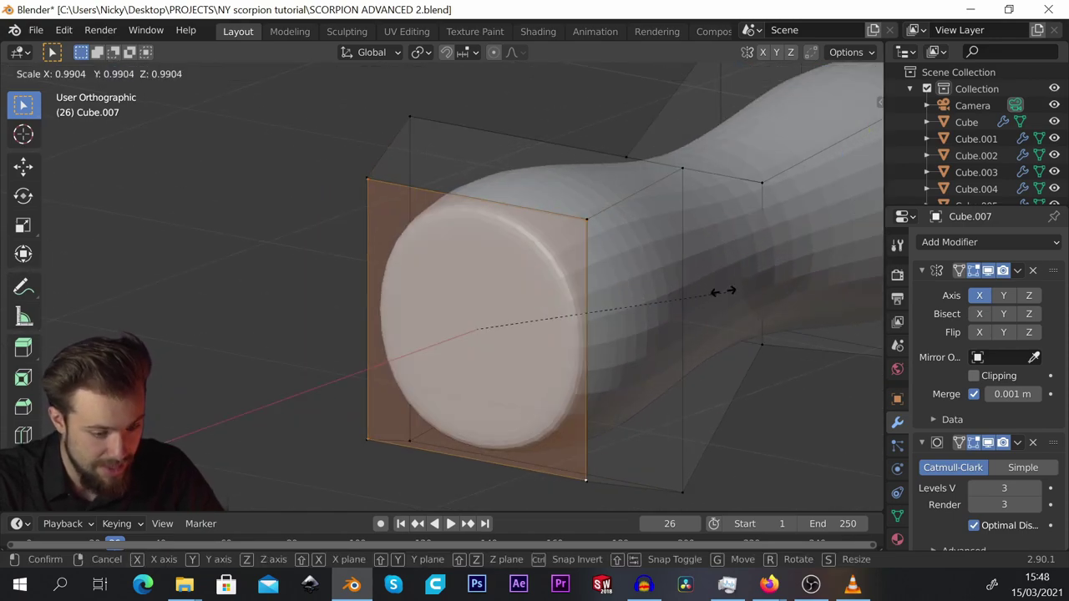
{"action": "left_click", "coordinate": [616, 305]}
Extrude the second end's inner face into the segment, scale it to form a matching socket, and return to Object Mode.
{"action": "middle_click_drag", "start_coordinate": [615, 306], "coordinate": [543, 321]}
{"action": "key", "text": "e"}
{"action": "left_click", "coordinate": [630, 318]}
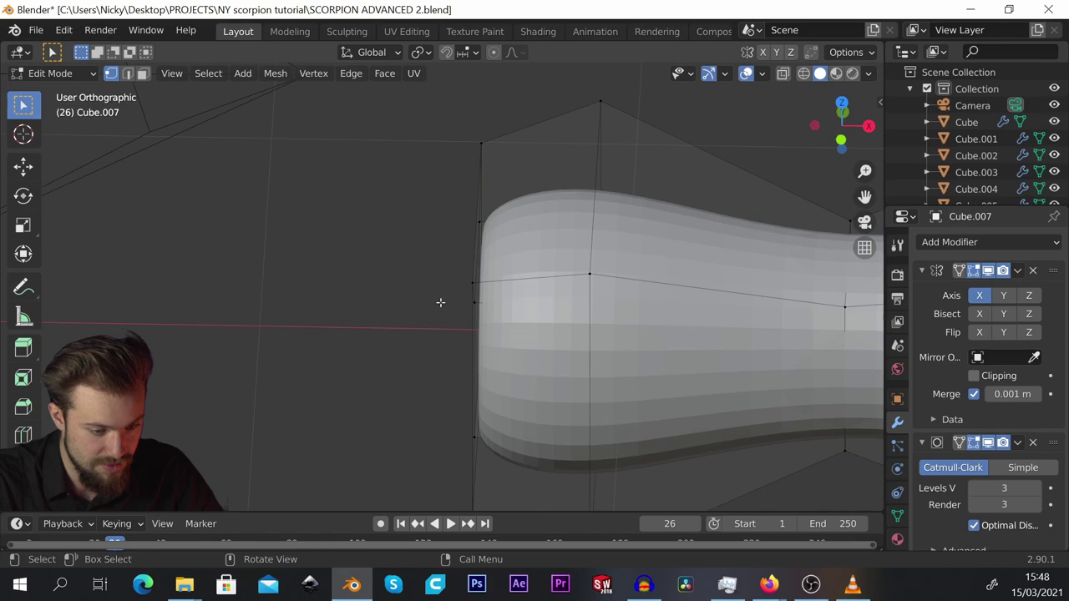
{"action": "middle_click_drag", "start_coordinate": [440, 302], "coordinate": [679, 289]}
{"action": "key", "text": "s"}
{"action": "left_click", "coordinate": [631, 302]}
{"action": "scroll", "coordinate": [535, 284], "scroll_direction": "down", "scroll_amount": 5}
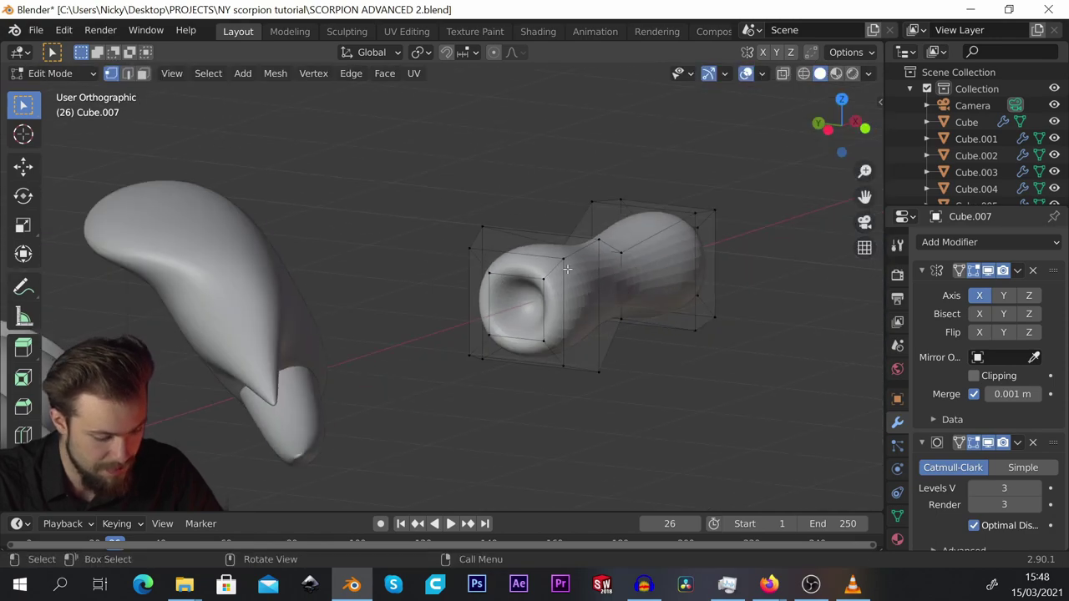
{"action": "key", "text": "Tab"}
Select all of the segment's geometry in Edit Mode and move it along X in between the body and the claw.
{"action": "middle_click_drag", "start_coordinate": [567, 269], "coordinate": [491, 283]}
{"action": "scroll", "coordinate": [491, 283], "scroll_direction": "down", "scroll_amount": 5}
{"action": "middle_click_drag", "start_coordinate": [634, 305], "coordinate": [556, 321]}
{"action": "middle_click_drag", "start_coordinate": [664, 319], "coordinate": [733, 320], "text": "shift"}
{"action": "scroll", "coordinate": [733, 319], "scroll_direction": "up", "scroll_amount": 2}
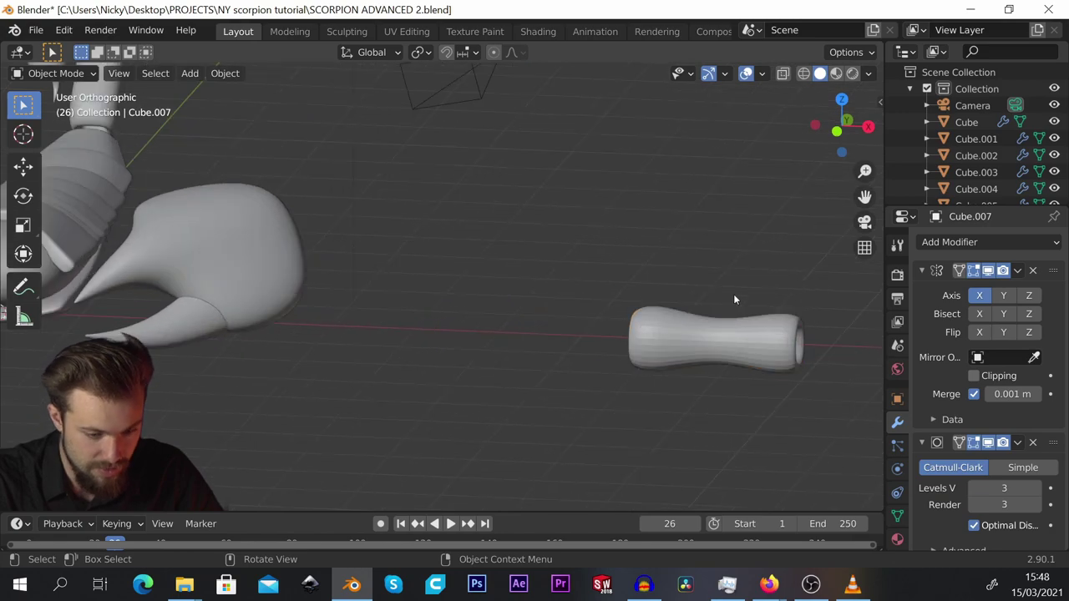
{"action": "key", "text": "Tab"}
{"action": "key", "text": "a"}
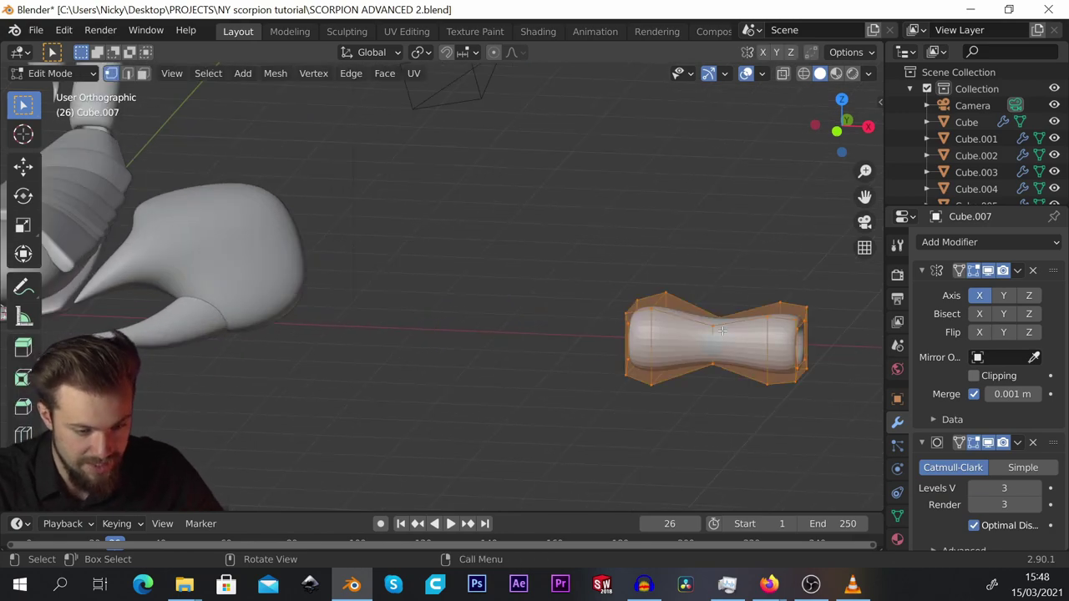
{"action": "key", "text": "KP_1"}
{"action": "scroll", "coordinate": [686, 263], "scroll_direction": "down", "scroll_amount": 2}
{"action": "middle_click_drag", "start_coordinate": [687, 263], "coordinate": [652, 314]}
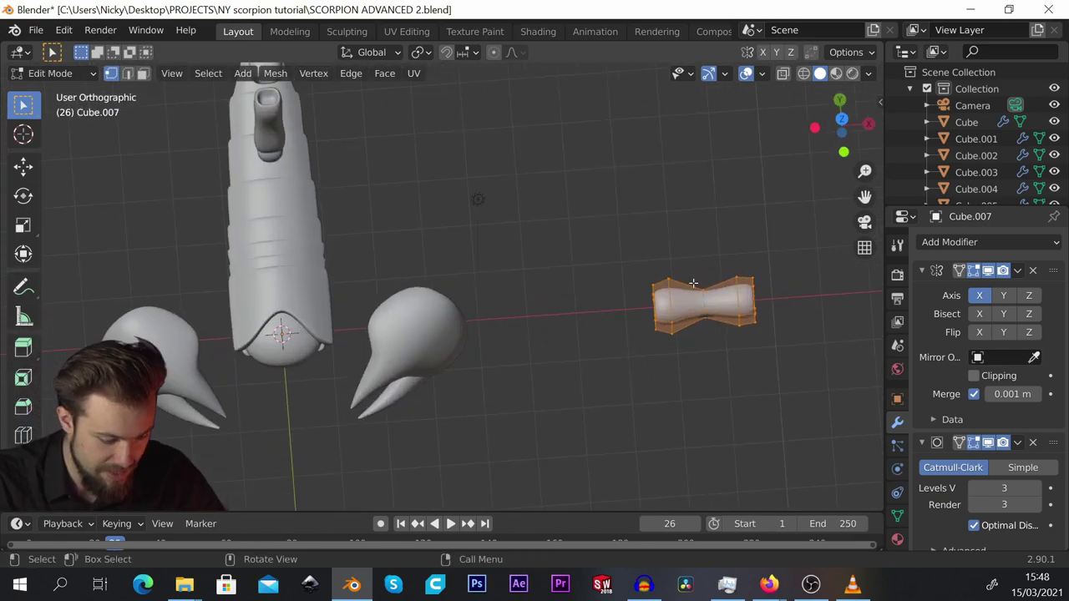
{"action": "key", "text": "g"}
{"action": "key", "text": "x"}
{"action": "left_click", "coordinate": [313, 315]}
{"action": "middle_click_drag", "start_coordinate": [314, 315], "coordinate": [334, 312]}
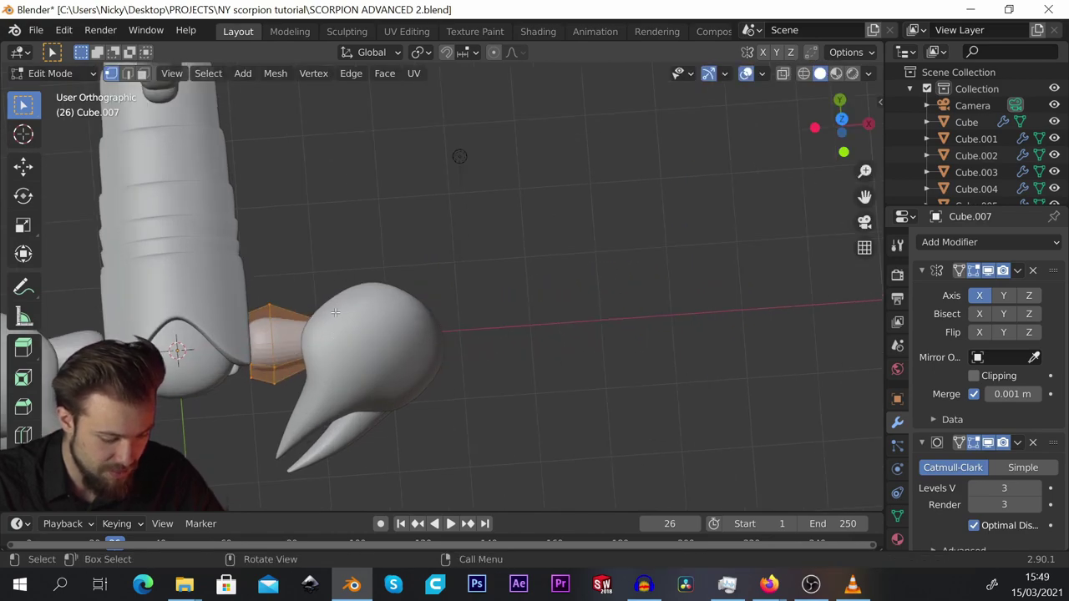
From the top view, move the segment out behind the claw and place a duplicate of it closer to the body.
{"action": "key", "text": "KP_7"}
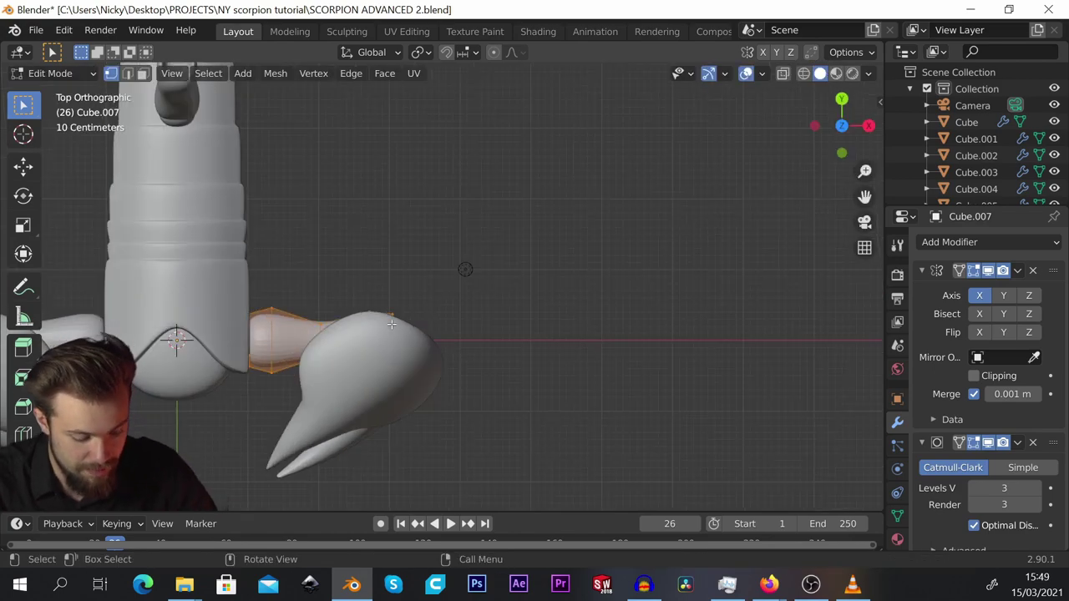
{"action": "scroll", "coordinate": [417, 284], "scroll_direction": "up", "scroll_amount": 2}
{"action": "scroll", "coordinate": [417, 275], "scroll_direction": "down", "scroll_amount": 2}
{"action": "key", "text": "g"}
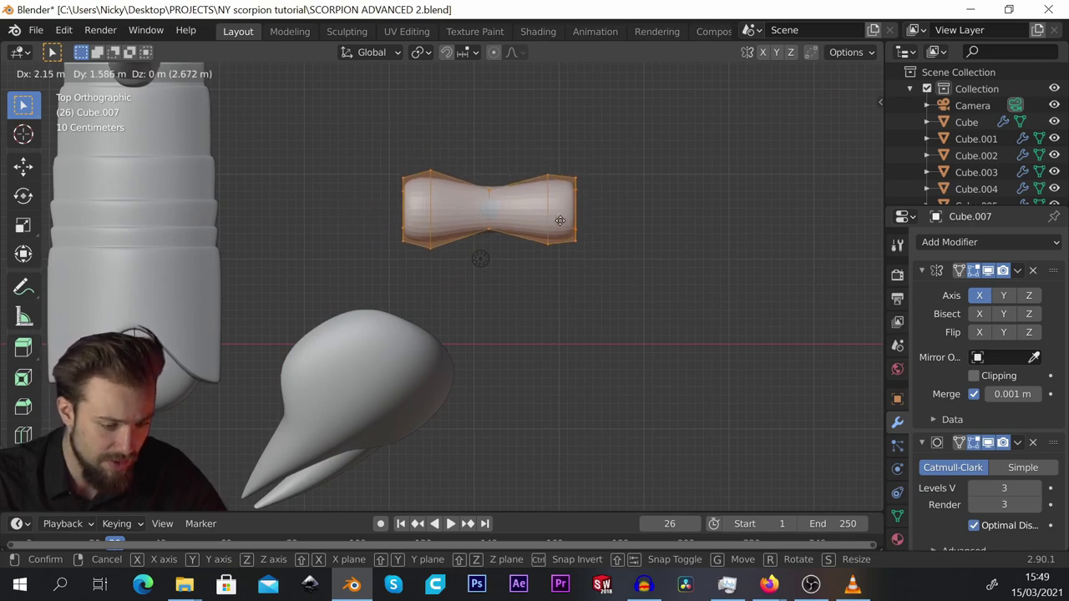
{"action": "left_click", "coordinate": [620, 183]}
{"action": "key", "text": "g"}
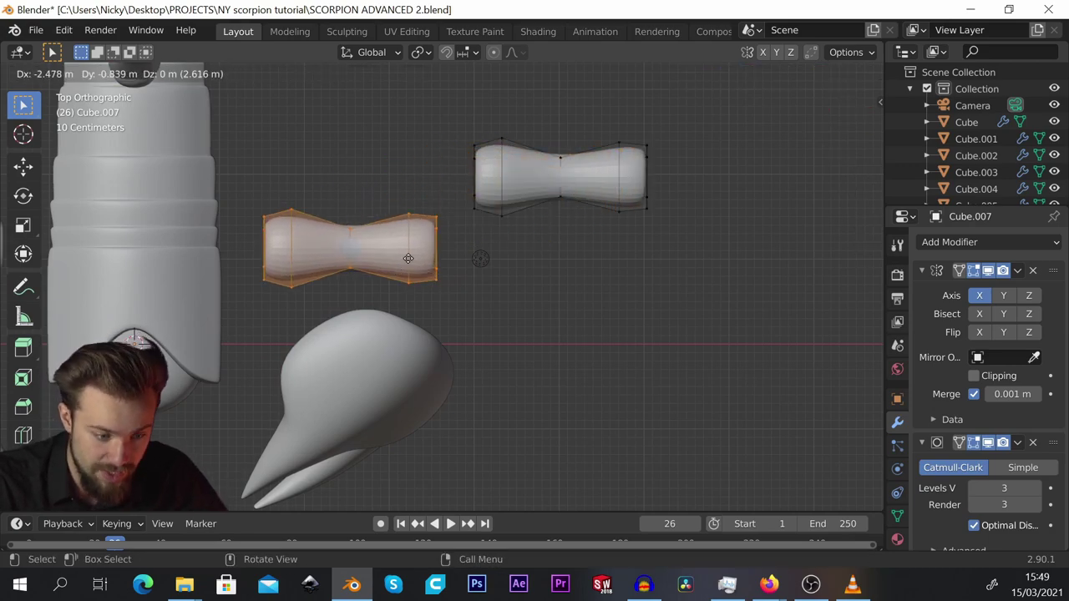
{"action": "left_click", "coordinate": [412, 256]}
Turn on X-ray, select the duplicate's end nearest the body and scale it down to a narrow tip.
{"action": "scroll", "coordinate": [677, 156], "scroll_direction": "down", "scroll_amount": 1}
{"action": "scroll", "coordinate": [491, 219], "scroll_direction": "up", "scroll_amount": 2}
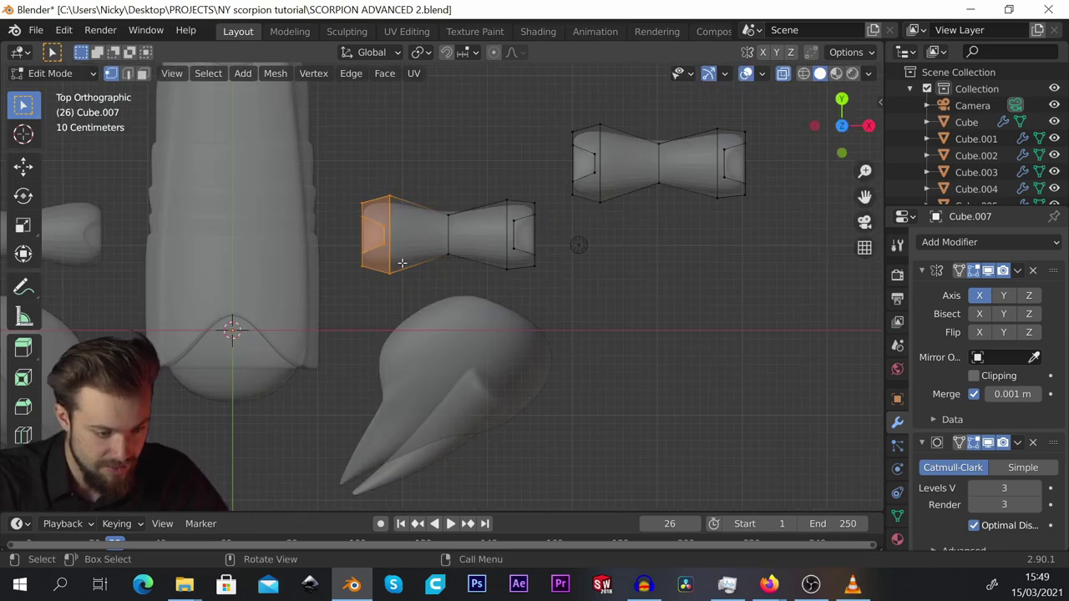
{"action": "scroll", "coordinate": [378, 238], "scroll_direction": "up", "scroll_amount": 2}
{"action": "key", "text": "s"}
{"action": "left_click", "coordinate": [477, 228]}
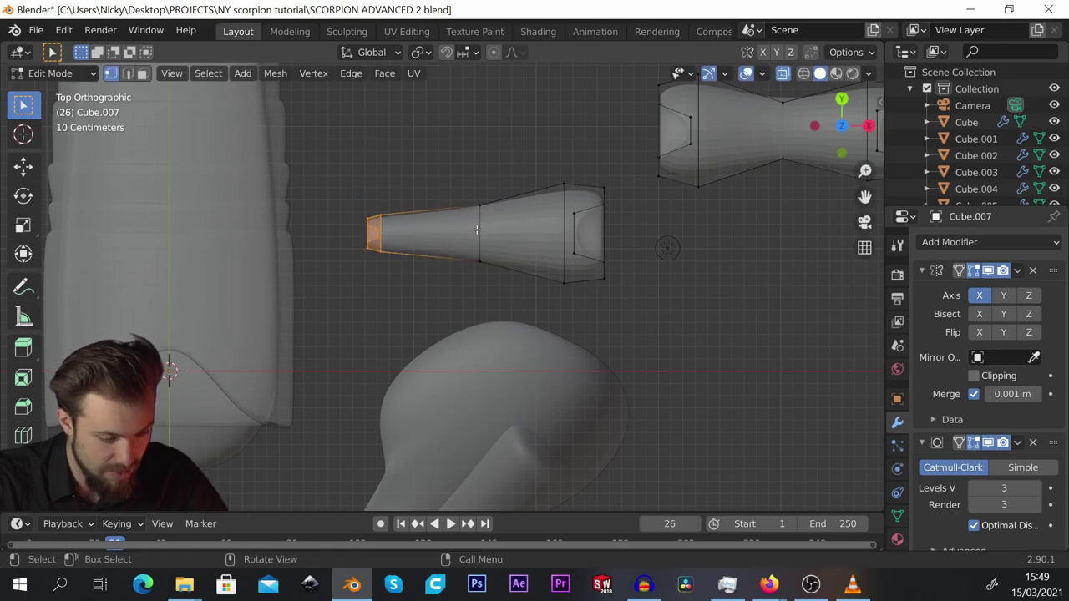
Shorten the duplicate by moving its narrow tip and then its middle loop toward the wide end.
{"action": "key", "text": "g"}
{"action": "left_click", "coordinate": [457, 182]}
{"action": "key", "text": "g"}
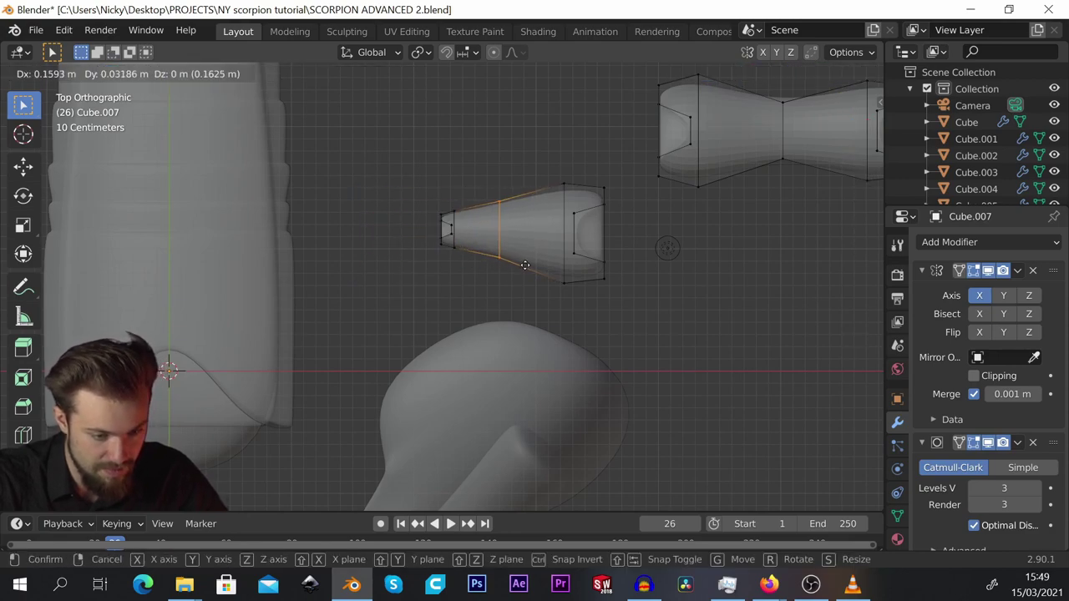
{"action": "left_click", "coordinate": [531, 269]}
Select the duplicate's narrow tip, rotate it to an angle and move it slightly downward to bend the segment.
{"action": "left_click_drag", "start_coordinate": [396, 191], "coordinate": [466, 277]}
{"action": "key", "text": "r"}
{"action": "left_click", "coordinate": [560, 245]}
{"action": "key", "text": "g"}
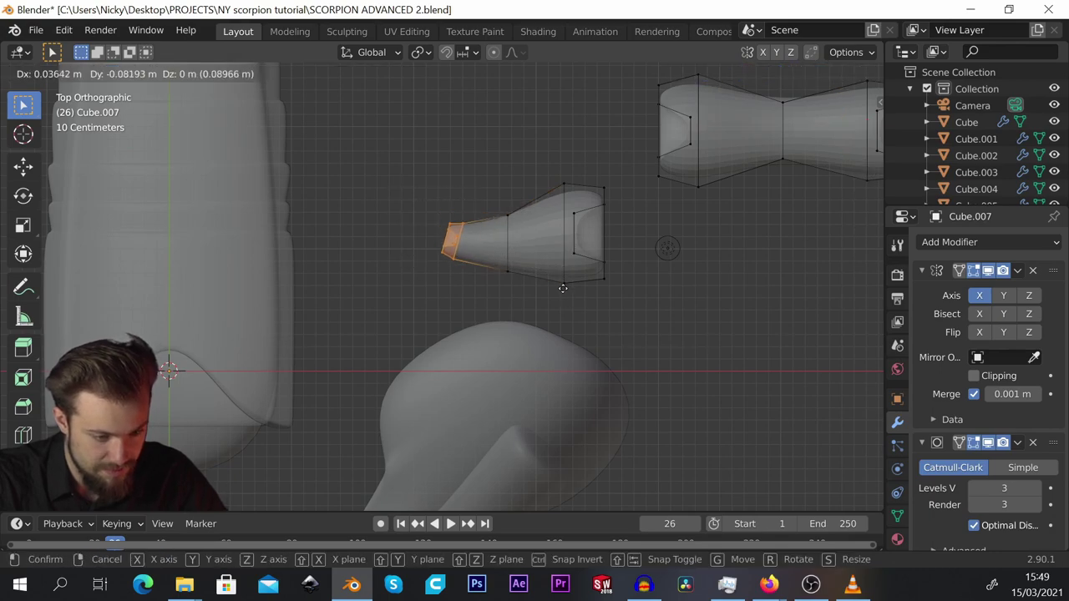
{"action": "left_click", "coordinate": [567, 277]}
Select the whole tapered segment and move it between the scorpion's head and the claw.
{"action": "scroll", "coordinate": [534, 222], "scroll_direction": "down", "scroll_amount": 2}
{"action": "mouse_move", "coordinate": [458, 179]}
{"action": "left_mouse_down"}
{"action": "mouse_move", "coordinate": [596, 298]}
{"action": "mouse_move", "coordinate": [588, 270]}
{"action": "left_mouse_up"}
{"action": "key", "text": "g"}
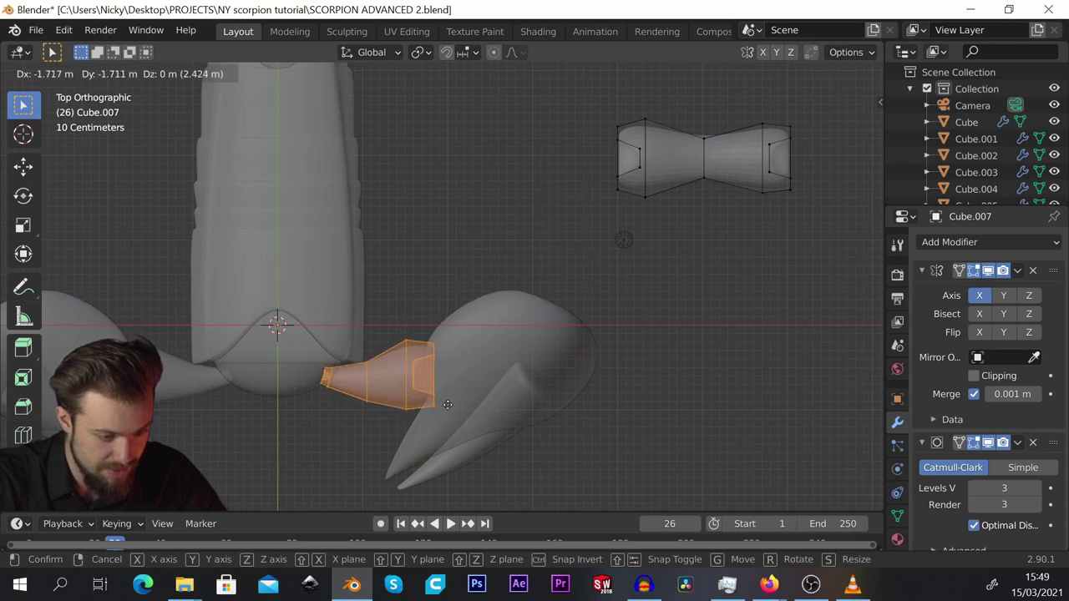
{"action": "left_click", "coordinate": [441, 413]}
Rotate and shift the tapered segment in the top view so its tip meets the head and its wide end faces the claw.
{"action": "scroll", "coordinate": [363, 390], "scroll_direction": "up", "scroll_amount": 2}
{"action": "scroll", "coordinate": [358, 391], "scroll_direction": "up", "scroll_amount": 1}
{"action": "key", "text": "r"}
{"action": "left_click", "coordinate": [589, 362]}
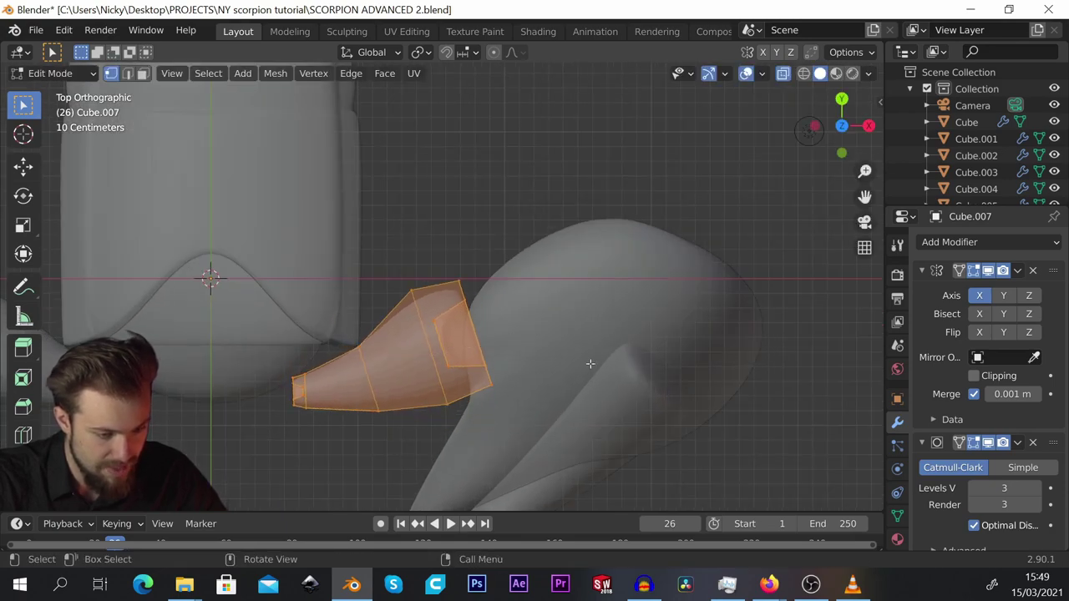
{"action": "key", "text": "g"}
{"action": "left_click", "coordinate": [572, 354]}
{"action": "key", "text": "r"}
{"action": "left_click", "coordinate": [582, 365]}
{"action": "scroll", "coordinate": [570, 334], "scroll_direction": "down", "scroll_amount": 4}
{"action": "scroll", "coordinate": [429, 352], "scroll_direction": "up", "scroll_amount": 4}
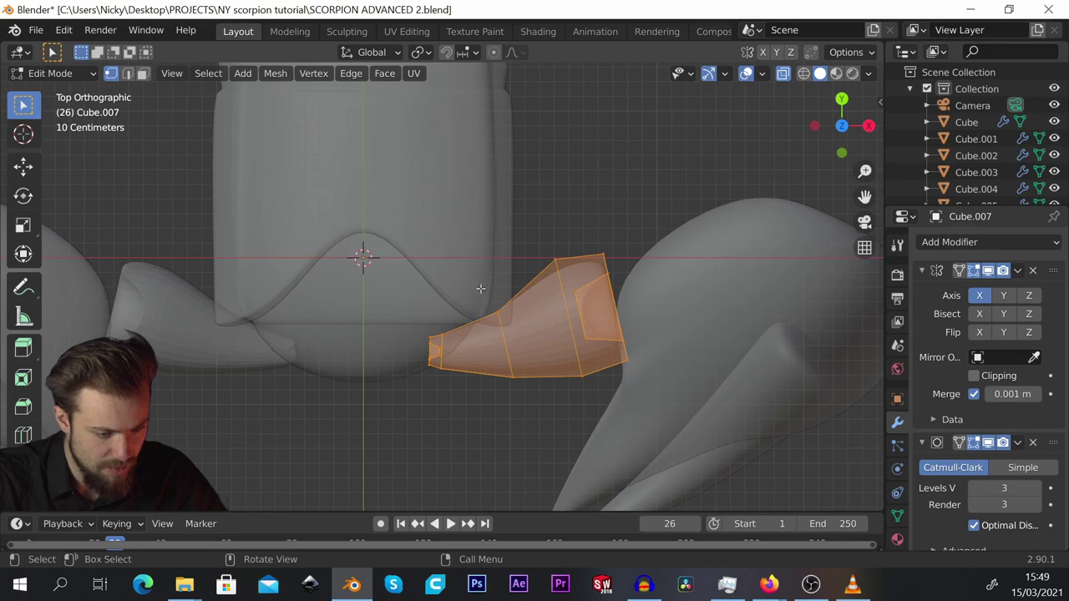
{"action": "scroll", "coordinate": [624, 360], "scroll_direction": "down", "scroll_amount": 4}
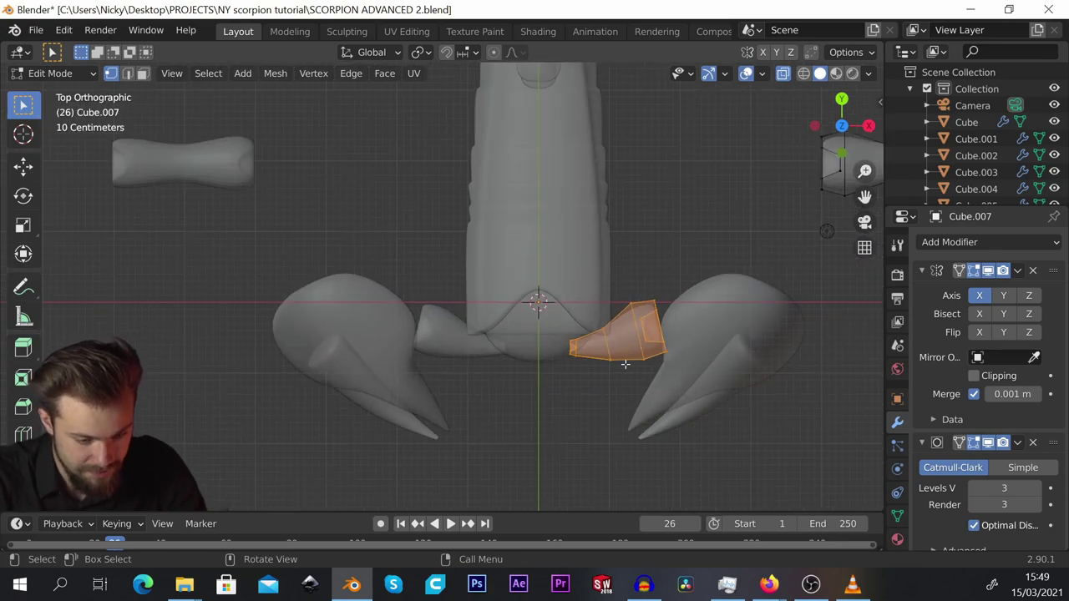
From the front view, tilt the tapered segment and raise it about 0.23 m along Z to the head's height.
{"action": "key", "text": "KP_1"}
{"action": "scroll", "coordinate": [613, 356], "scroll_direction": "up", "scroll_amount": 4}
{"action": "key", "text": "r"}
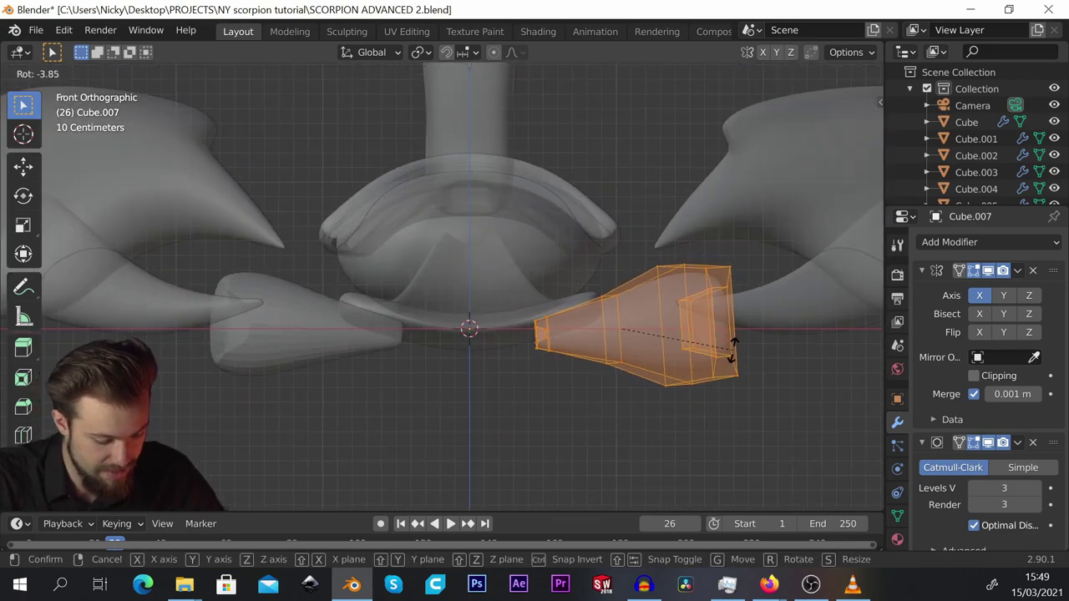
{"action": "key", "text": "g"}
{"action": "key", "text": "z"}
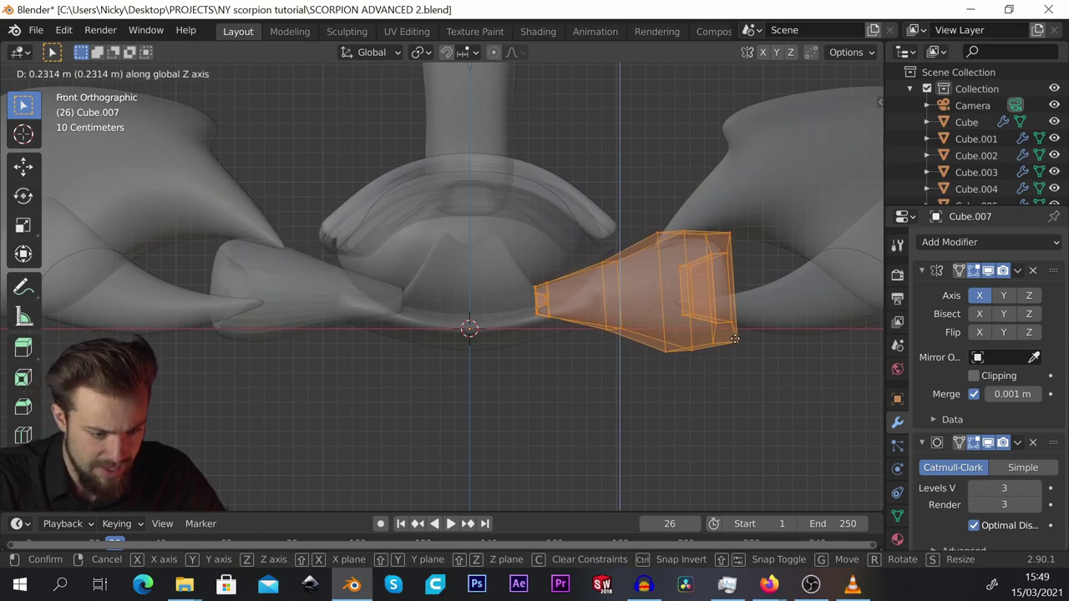
{"action": "left_click", "coordinate": [734, 339]}
Tilt the tapered segment in the front view and free-rotate it slightly with trackball rotation so its wide end slopes upward.
{"action": "scroll", "coordinate": [675, 270], "scroll_direction": "down", "scroll_amount": 2}
{"action": "scroll", "coordinate": [713, 317], "scroll_direction": "up", "scroll_amount": 3}
{"action": "key", "text": "r"}
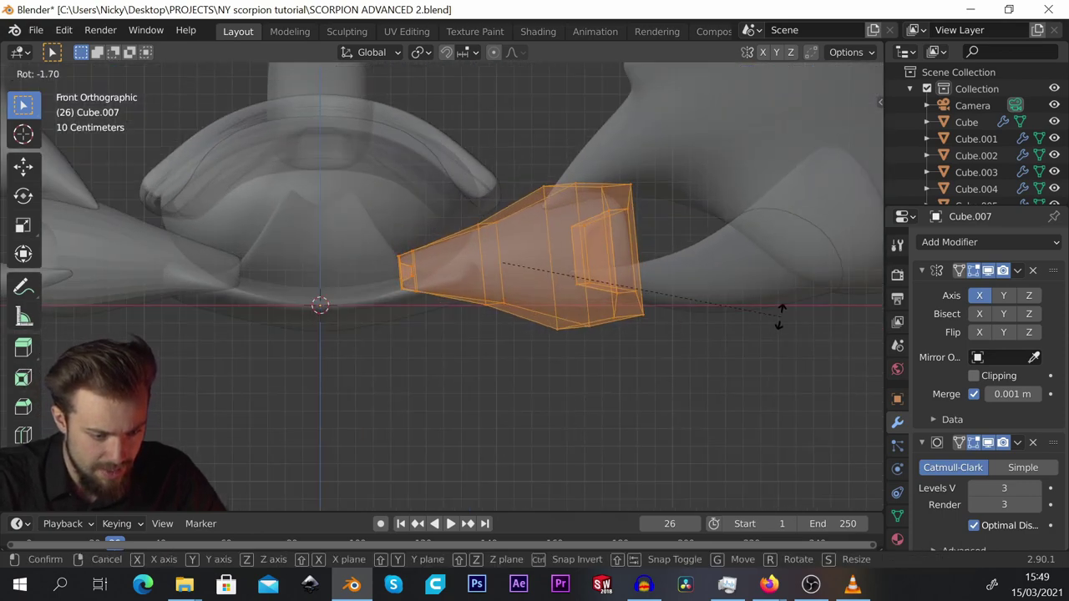
{"action": "key", "text": "Escape"}
{"action": "key", "text": "r"}
{"action": "key", "text": "r"}
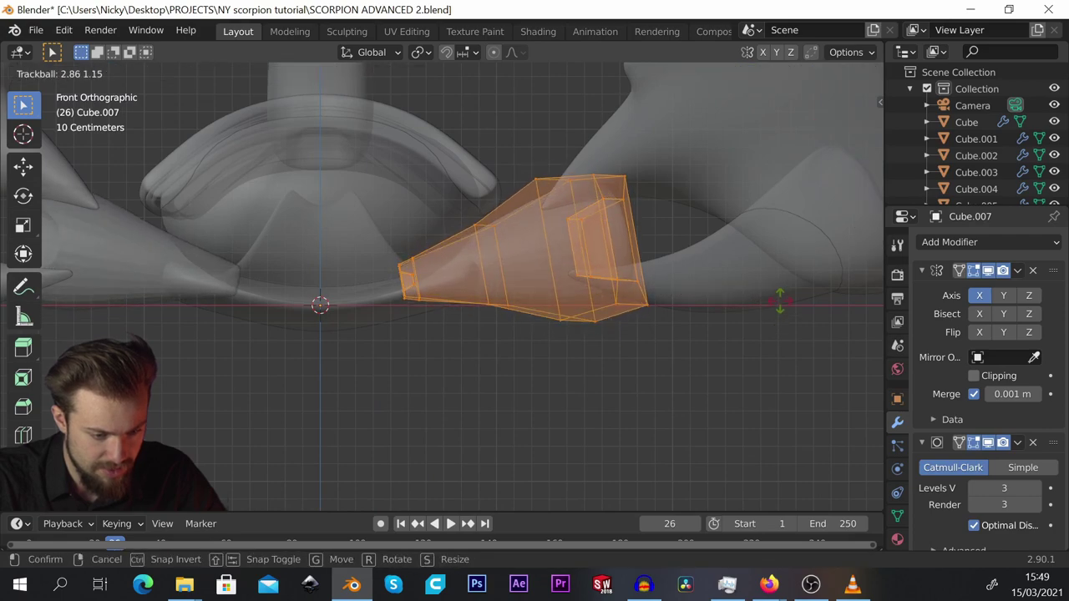
{"action": "key", "text": "Escape"}
{"action": "scroll", "coordinate": [531, 298], "scroll_direction": "up", "scroll_amount": 3}
{"action": "scroll", "coordinate": [679, 321], "scroll_direction": "down", "scroll_amount": 2}
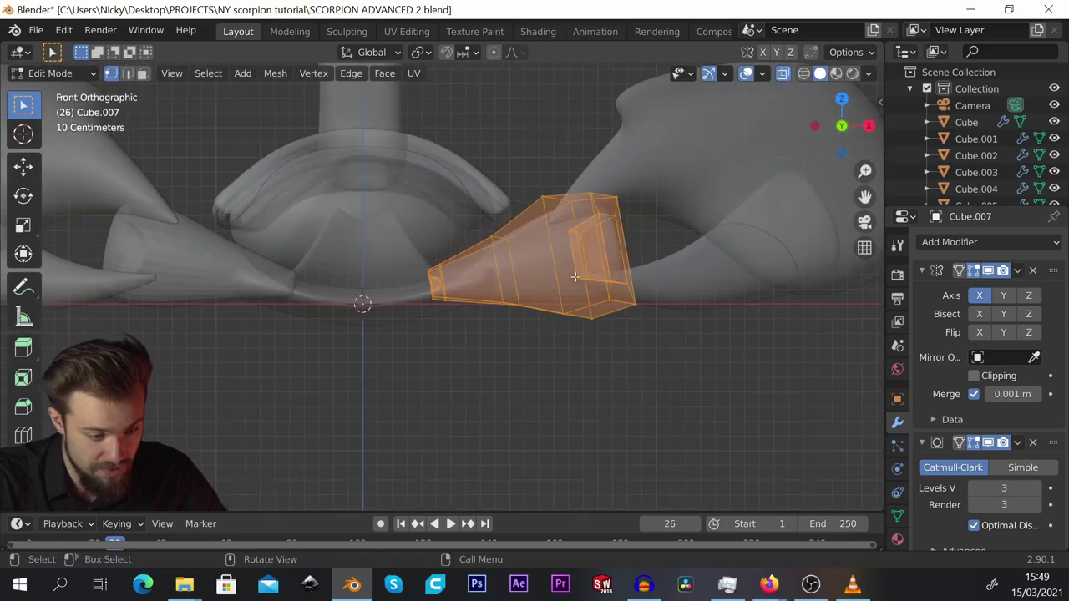
Fine-tune the tapered segment's rotation and nudge it so its narrow tip sits against the head.
{"action": "scroll", "coordinate": [679, 321], "scroll_direction": "up", "scroll_amount": 2}
{"action": "key", "text": "g"}
{"action": "key", "text": "r"}
{"action": "key", "text": "g"}
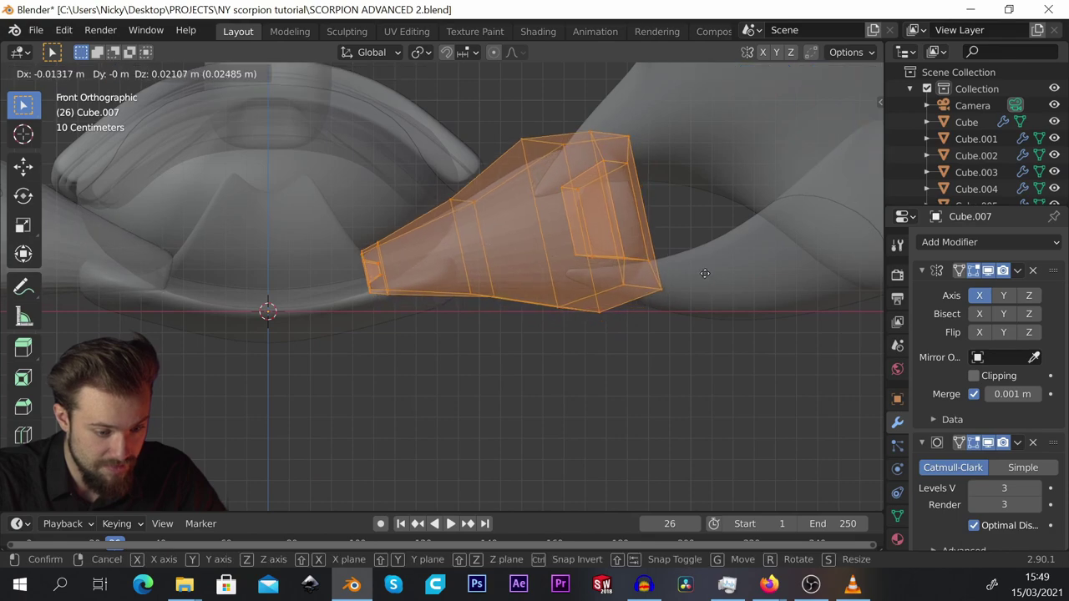
{"action": "key", "text": "Escape"}
{"action": "key", "text": "g"}
{"action": "key", "text": "Escape"}
Select the lower vertices of the tapered segment's narrow tip and move them about 0.07 m upward to slim the tip.
{"action": "middle_click_drag", "start_coordinate": [712, 266], "coordinate": [463, 308]}
{"action": "scroll", "coordinate": [463, 308], "scroll_direction": "up", "scroll_amount": 2}
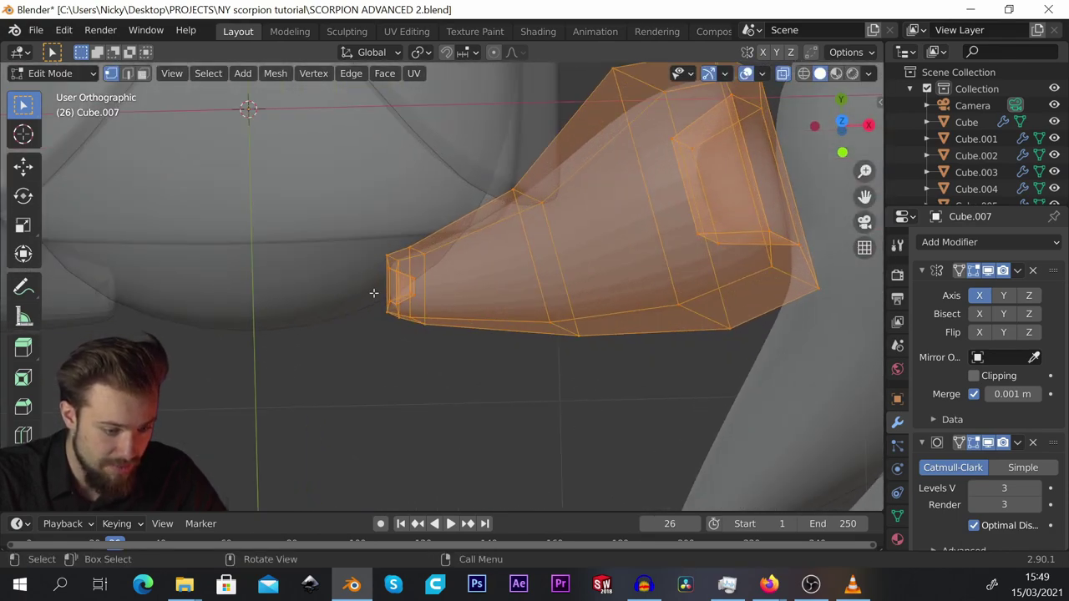
{"action": "left_click_drag", "start_coordinate": [440, 342], "coordinate": [440, 341]}
{"action": "key", "text": "g"}
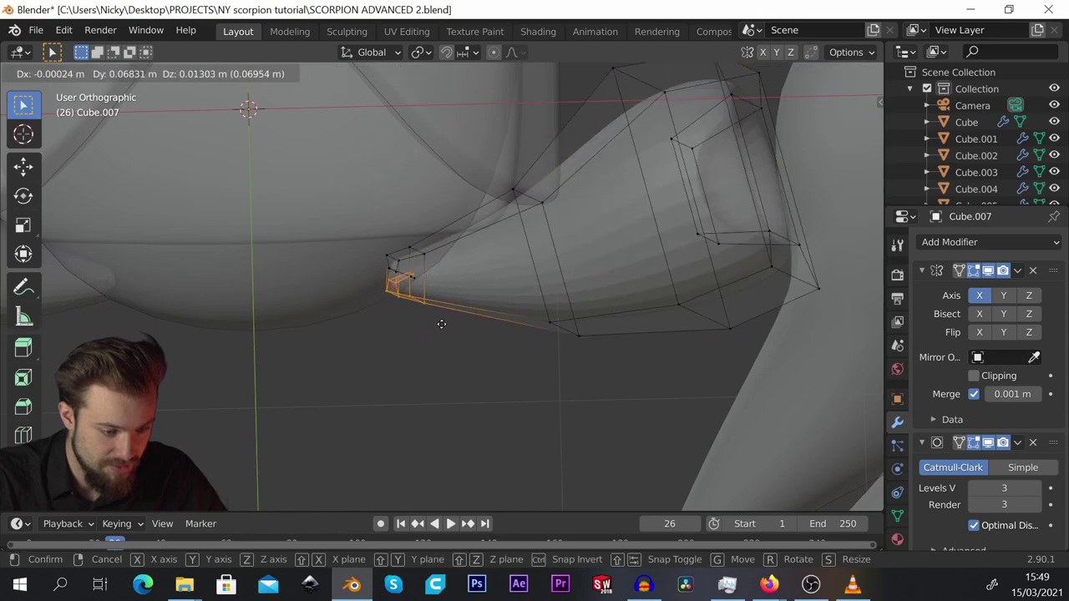
{"action": "left_click", "coordinate": [441, 323]}
Select the tapered segment's wide end in the top view, rotate it to bend the segment backward and shift it slightly toward the body.
{"action": "middle_click_drag", "start_coordinate": [441, 323], "coordinate": [490, 253]}
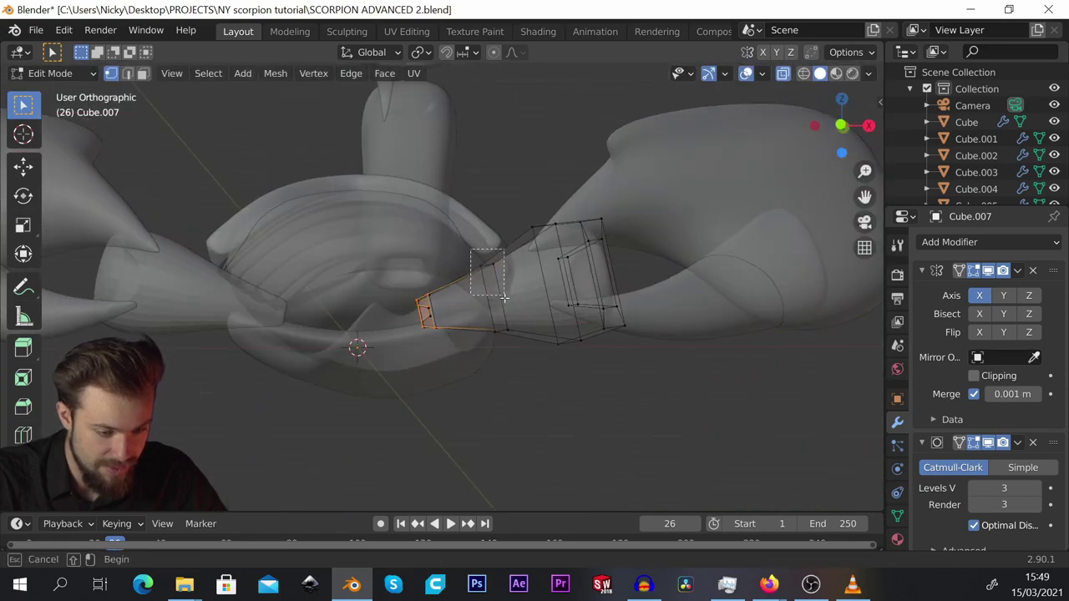
{"action": "left_click_drag", "start_coordinate": [505, 298], "coordinate": [505, 298]}
{"action": "middle_click_drag", "start_coordinate": [496, 280], "coordinate": [547, 359]}
{"action": "middle_click_drag", "start_coordinate": [552, 229], "coordinate": [599, 156]}
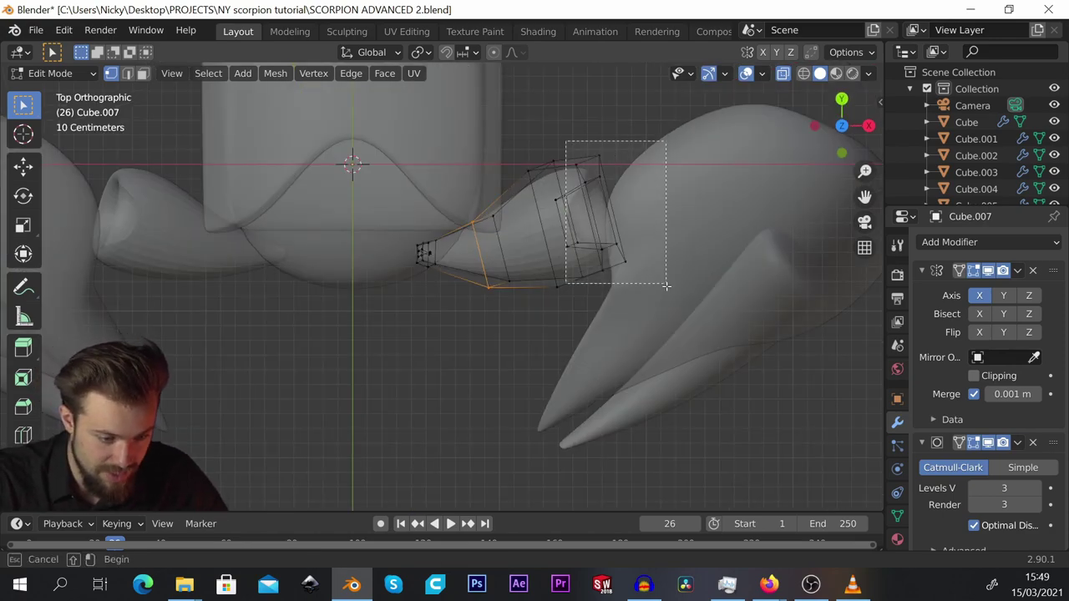
{"action": "left_click_drag", "start_coordinate": [666, 285], "coordinate": [665, 285]}
{"action": "scroll", "coordinate": [567, 214], "scroll_direction": "up", "scroll_amount": 3}
{"action": "scroll", "coordinate": [594, 258], "scroll_direction": "down", "scroll_amount": 1}
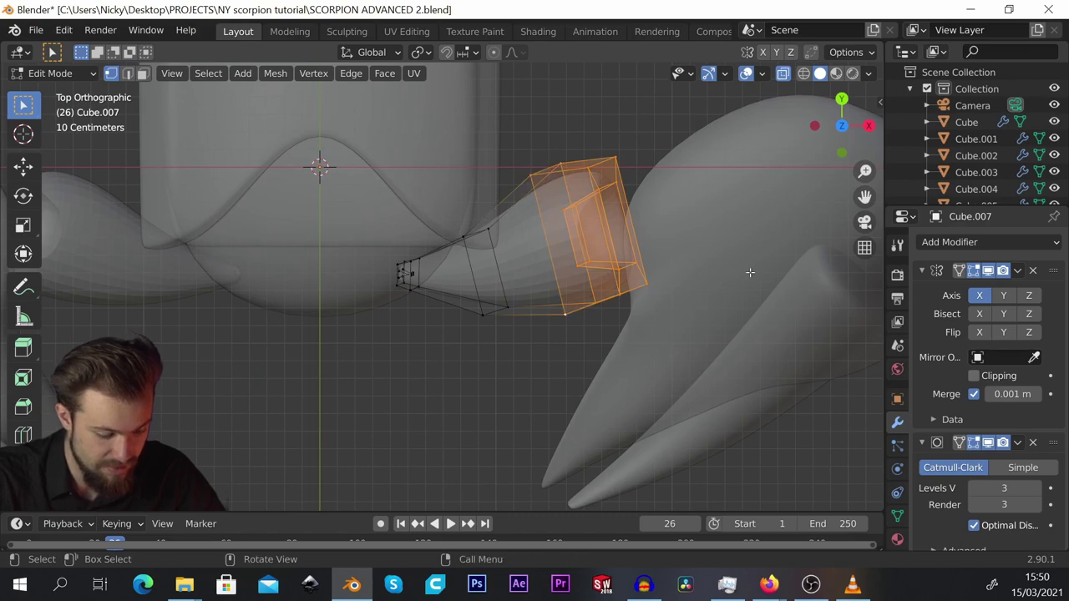
{"action": "key", "text": "r"}
{"action": "left_click", "coordinate": [758, 236]}
{"action": "key", "text": "g"}
{"action": "left_click", "coordinate": [742, 243]}
{"action": "key", "text": "g"}
{"action": "left_click", "coordinate": [729, 270]}
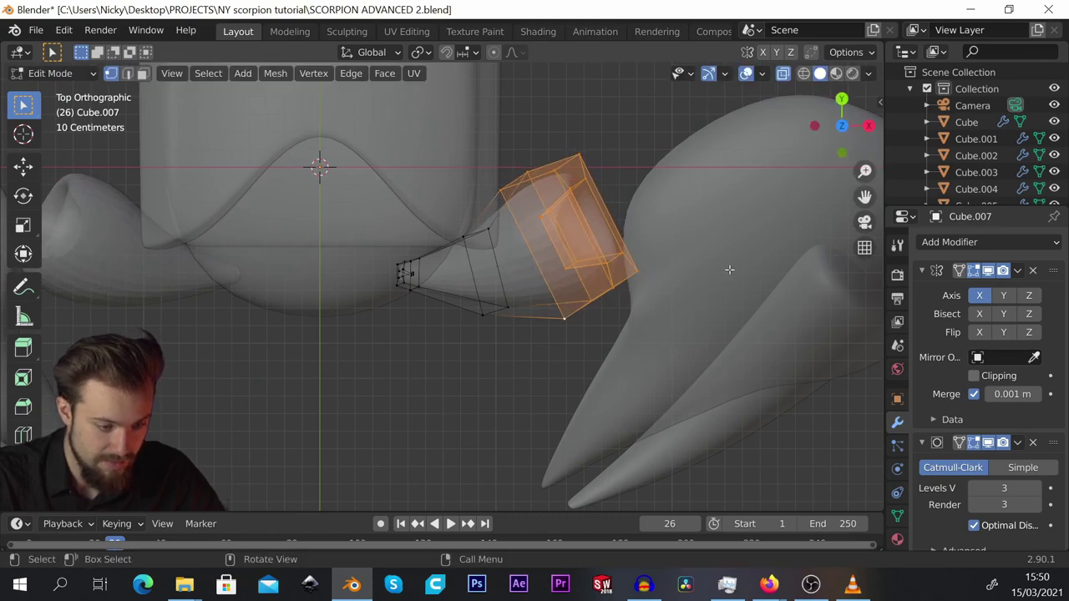
Refine the wide end's angle with further flat and trackball rotations so its socket opens backward and outward.
{"action": "key", "text": "r"}
{"action": "left_click", "coordinate": [744, 250]}
{"action": "key", "text": "r"}
{"action": "key", "text": "r"}
{"action": "left_click", "coordinate": [755, 248]}
{"action": "key", "text": "r"}
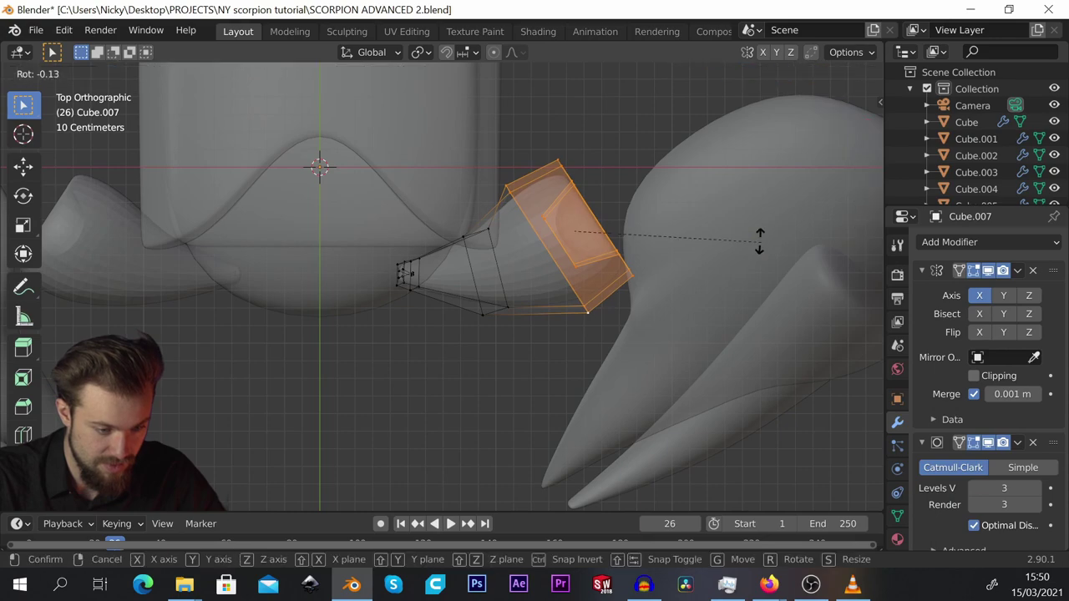
{"action": "left_click", "coordinate": [778, 249]}
{"action": "key", "text": "r"}
{"action": "left_click", "coordinate": [773, 241]}
{"action": "scroll", "coordinate": [449, 237], "scroll_direction": "down", "scroll_amount": 2}
Inspect the bent segment and the spare double-ended segment in Object Mode and reopen their shared mesh for editing.
{"action": "key", "text": "Tab"}
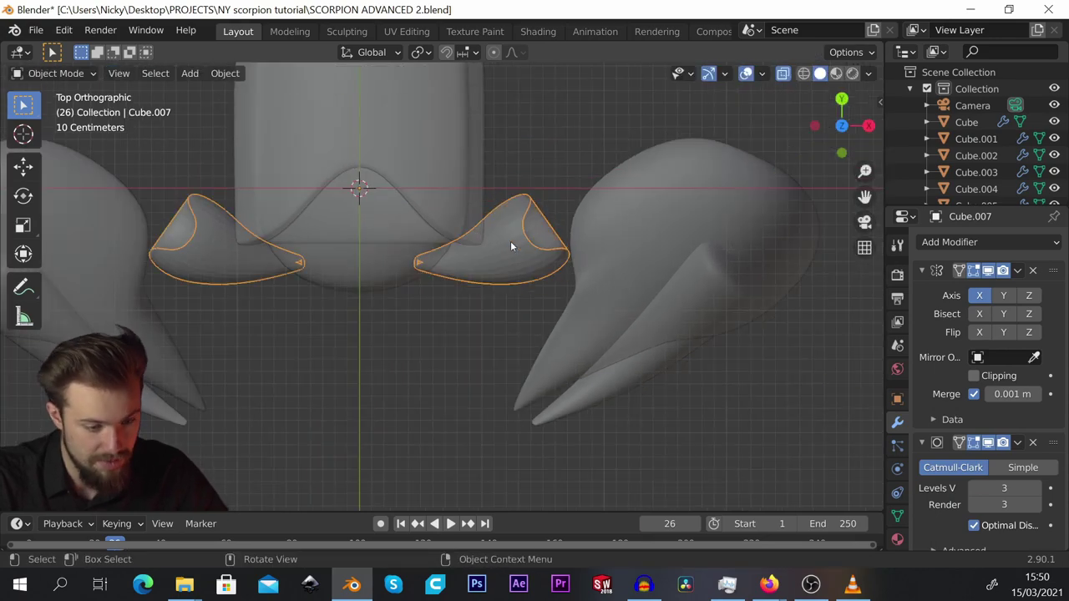
{"action": "middle_click_drag", "start_coordinate": [530, 272], "coordinate": [519, 243]}
{"action": "left_click", "coordinate": [519, 243]}
{"action": "right_click", "coordinate": [520, 243]}
{"action": "left_click", "coordinate": [522, 243]}
{"action": "scroll", "coordinate": [523, 249], "scroll_direction": "down", "scroll_amount": 4}
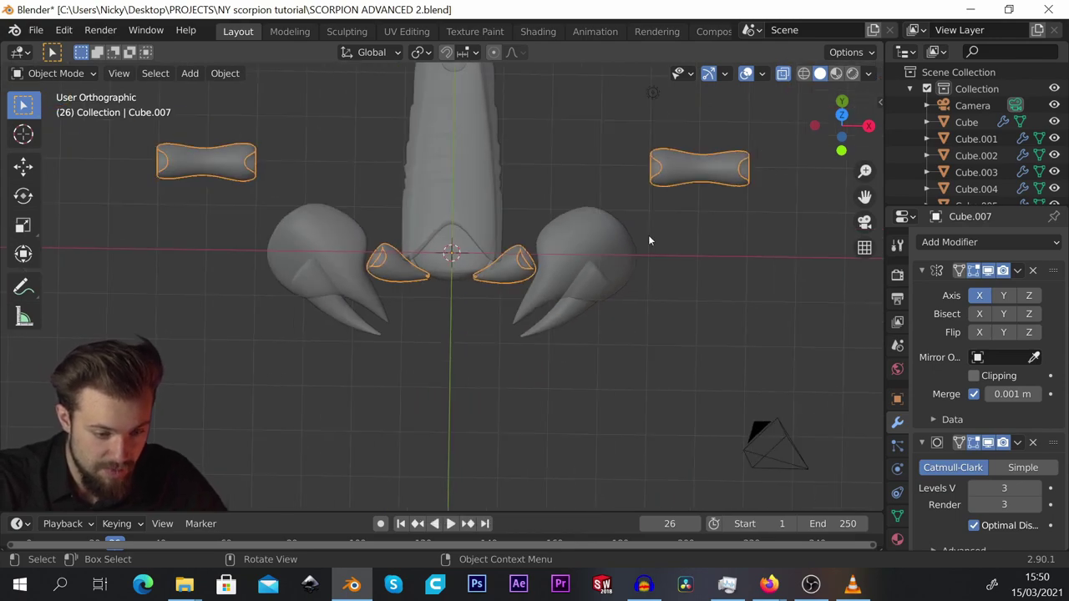
{"action": "scroll", "coordinate": [643, 235], "scroll_direction": "up", "scroll_amount": 4}
{"action": "left_click", "coordinate": [674, 219]}
{"action": "left_click", "coordinate": [347, 311]}
{"action": "key", "text": "Tab"}
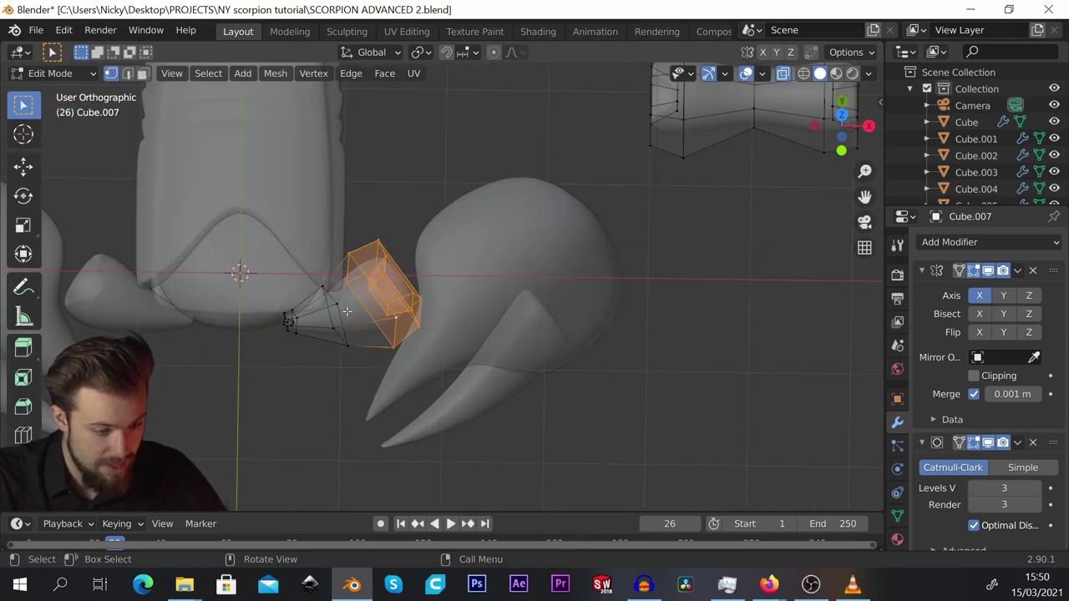
Select the entire spare double-ended segment with its linked geometry and move it next to the claw in the top view.
{"action": "key", "text": "KP_7"}
{"action": "scroll", "coordinate": [358, 303], "scroll_direction": "down", "scroll_amount": 2}
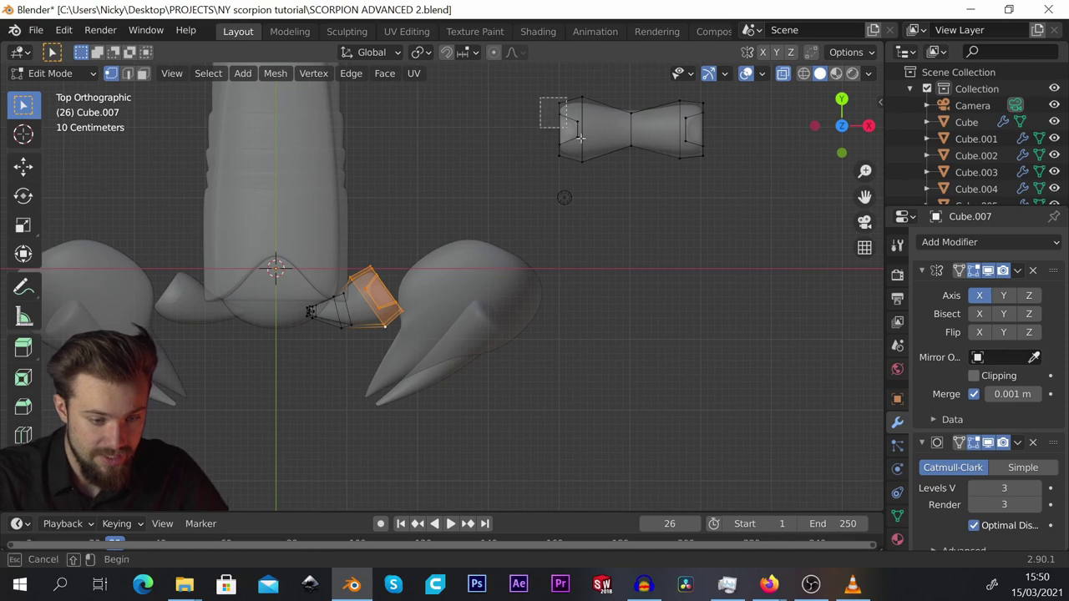
{"action": "left_click_drag", "start_coordinate": [581, 137], "coordinate": [595, 167]}
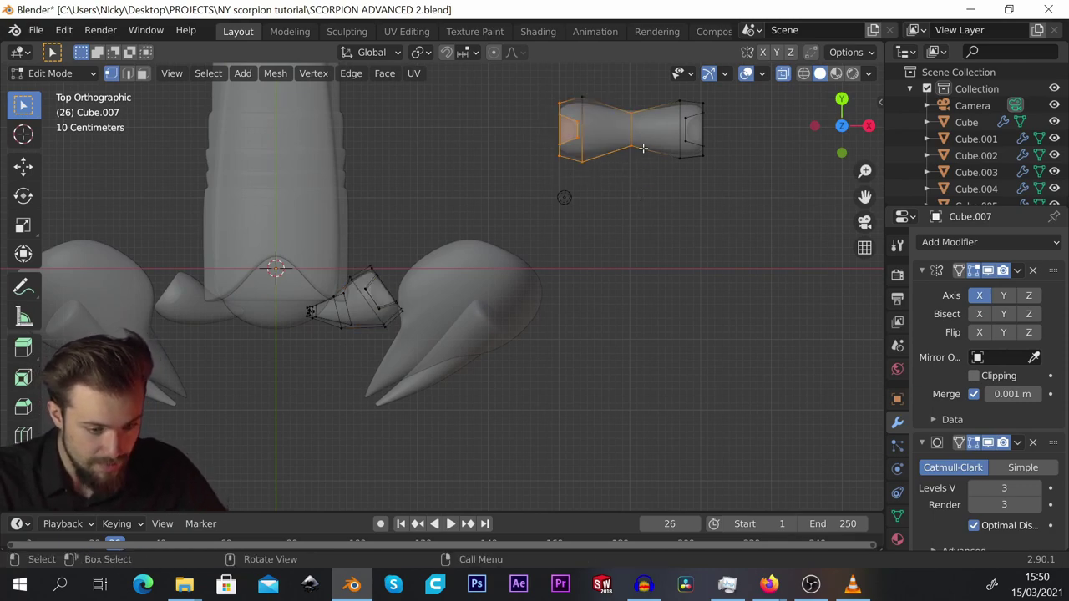
{"action": "key", "text": "ctrl+l"}
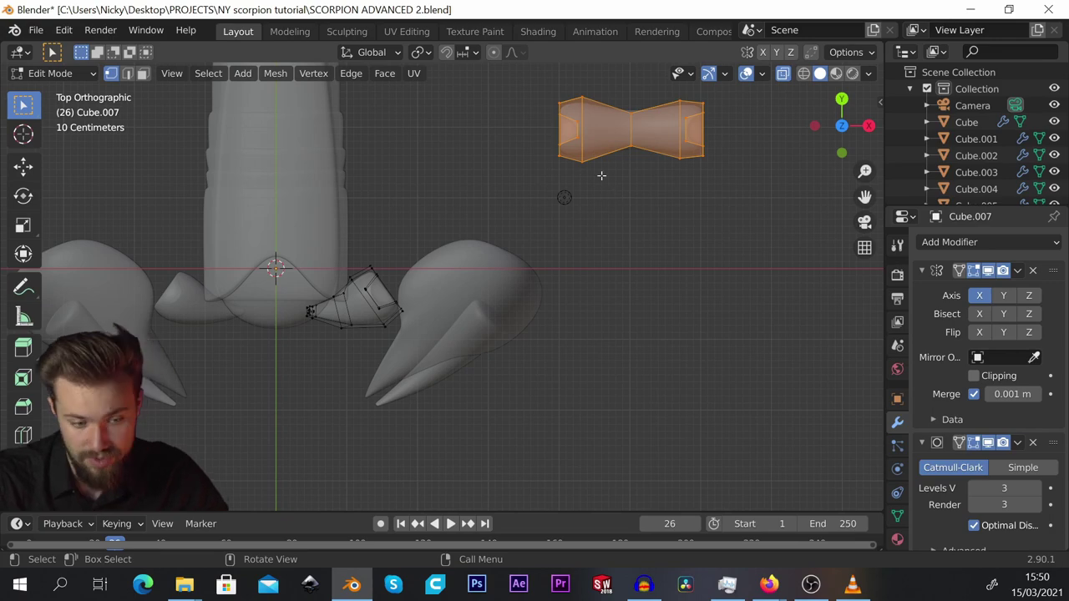
{"action": "key", "text": "g"}
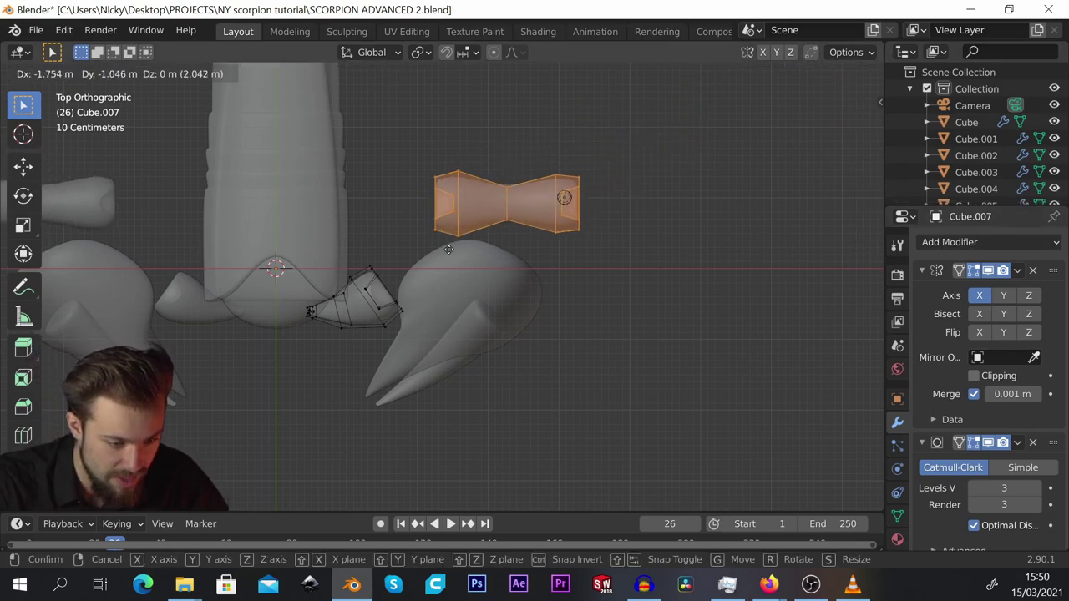
{"action": "left_click", "coordinate": [434, 238]}
Rotate the double-ended segment about 40 degrees, move its lower end to the tapered segment's socket and scale it down.
{"action": "scroll", "coordinate": [501, 221], "scroll_direction": "up", "scroll_amount": 1}
{"action": "key", "text": "r"}
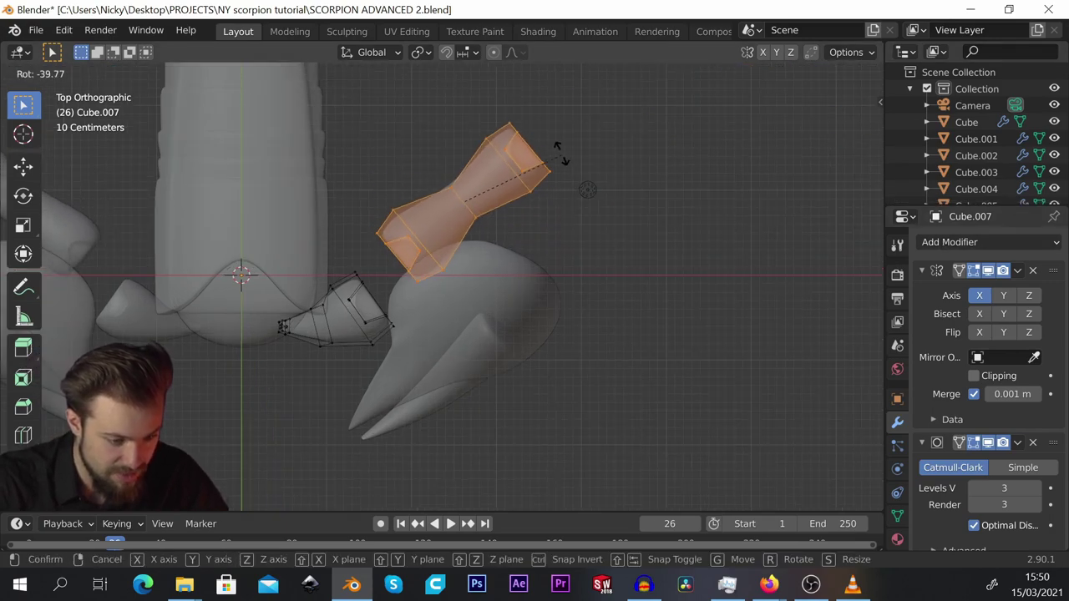
{"action": "left_click", "coordinate": [559, 151]}
{"action": "key", "text": "g"}
{"action": "left_click", "coordinate": [472, 247]}
{"action": "scroll", "coordinate": [472, 248], "scroll_direction": "up", "scroll_amount": 2}
{"action": "key", "text": "s"}
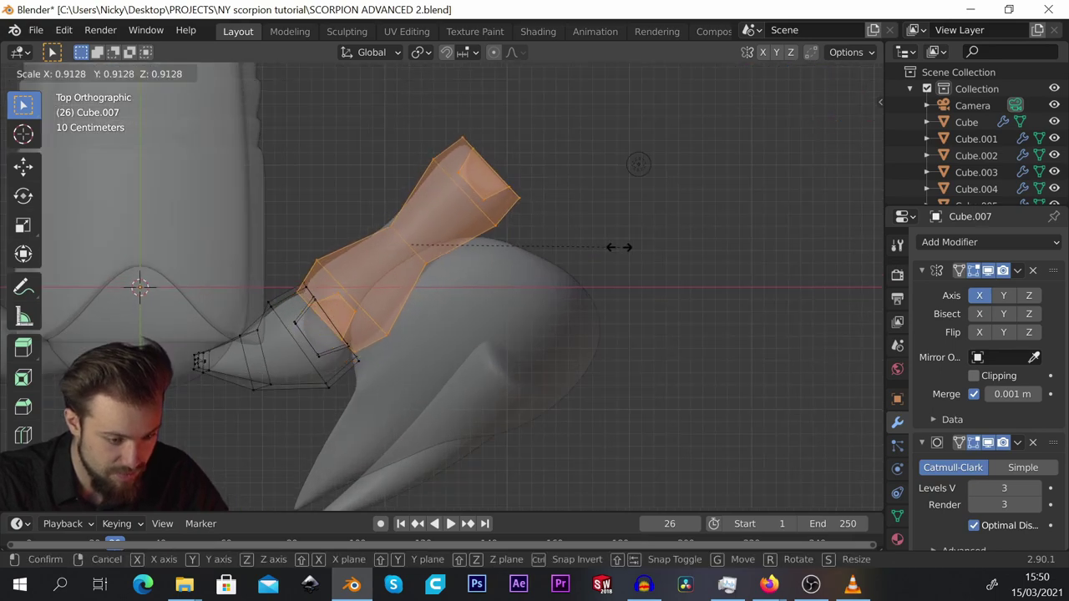
{"action": "left_click", "coordinate": [593, 250]}
Adjust the double-ended segment's rotation and position so its lower end overlaps the tapered segment's socket.
{"action": "scroll", "coordinate": [593, 250], "scroll_direction": "down", "scroll_amount": 3}
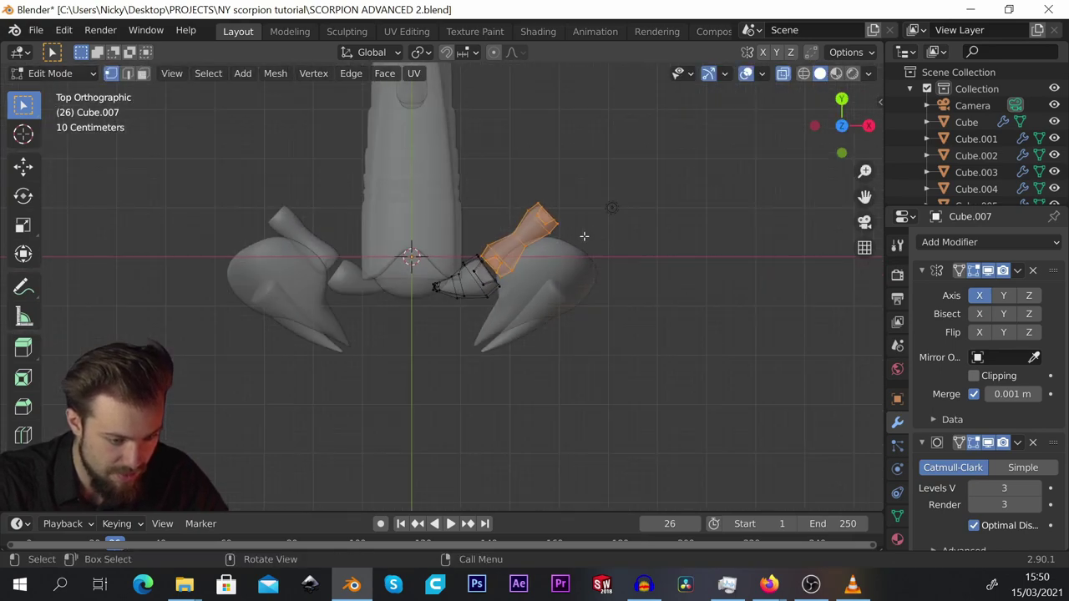
{"action": "scroll", "coordinate": [618, 208], "scroll_direction": "up", "scroll_amount": 3}
{"action": "key", "text": "r"}
{"action": "left_click", "coordinate": [606, 201]}
{"action": "key", "text": "g"}
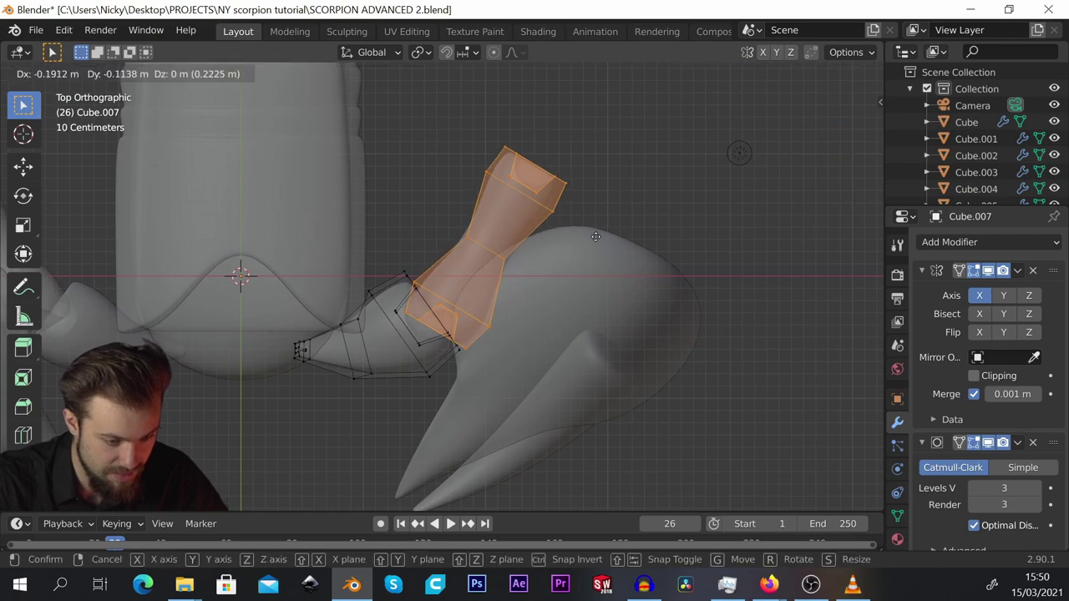
{"action": "left_click", "coordinate": [555, 239]}
{"action": "scroll", "coordinate": [555, 239], "scroll_direction": "down", "scroll_amount": 2}
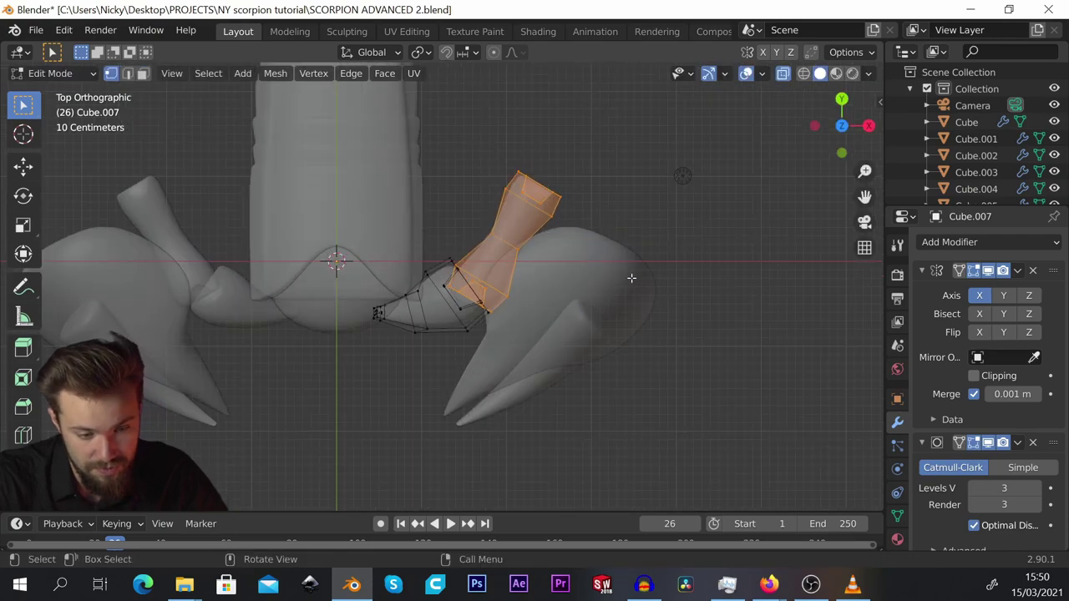
{"action": "middle_click_drag", "start_coordinate": [672, 234], "coordinate": [748, 214], "text": "shift"}
{"action": "key", "text": "r"}
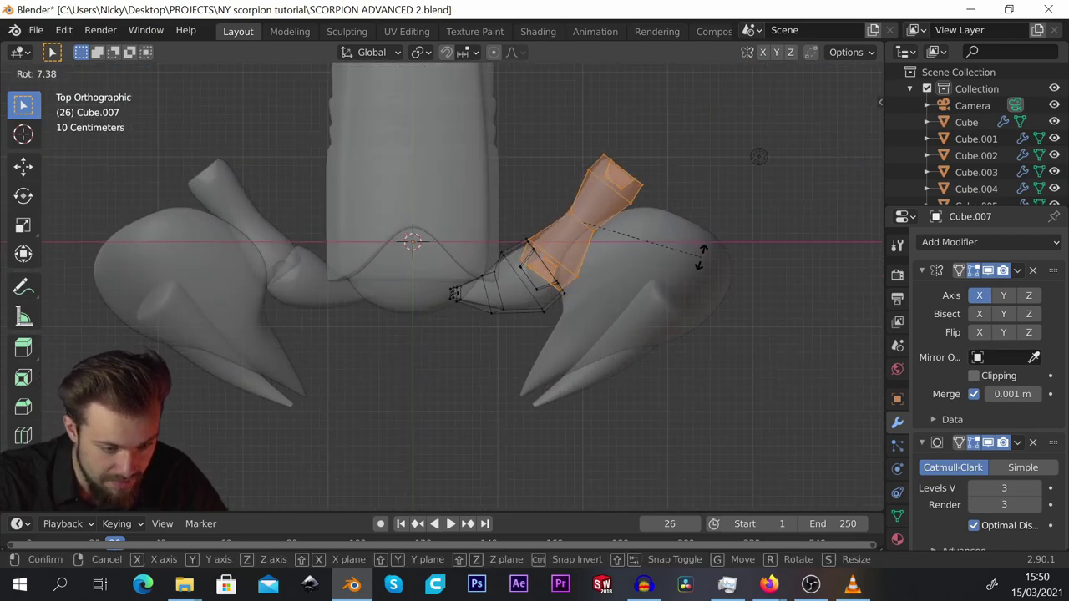
{"action": "left_click", "coordinate": [703, 251]}
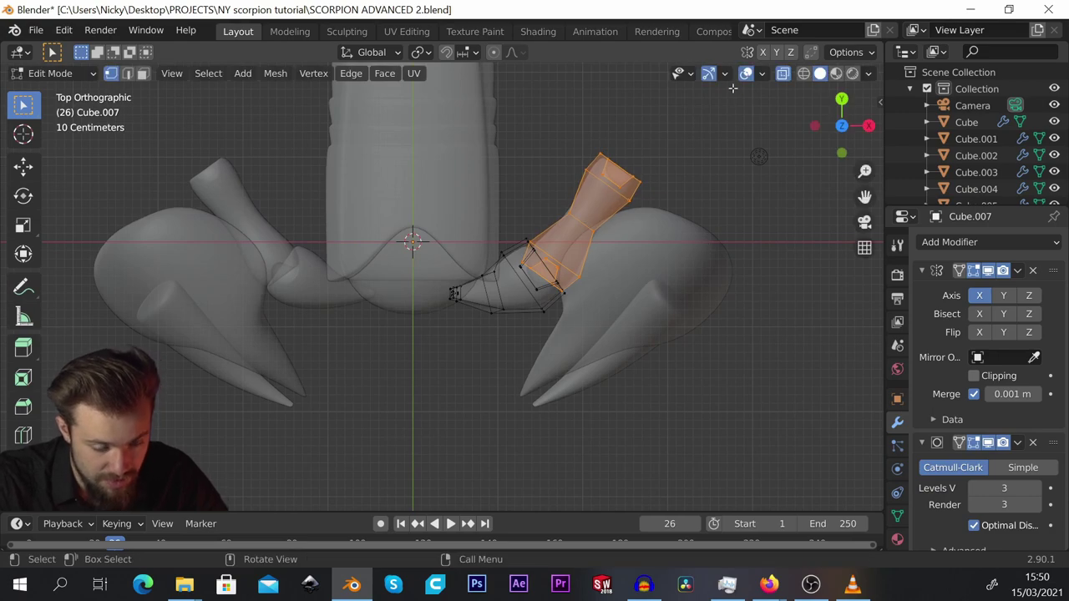
Scale the double-ended segment to about 0.9 and raise it along Z to the tapered segment's height.
{"action": "scroll", "coordinate": [603, 210], "scroll_direction": "up", "scroll_amount": 1}
{"action": "key", "text": "s"}
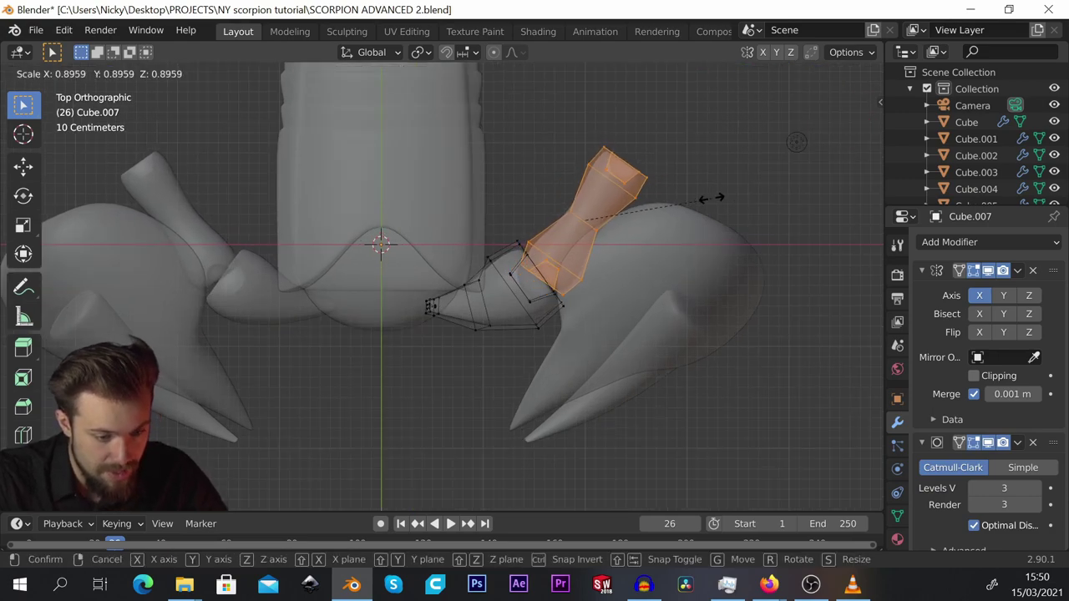
{"action": "left_click", "coordinate": [717, 192]}
{"action": "middle_click_drag", "start_coordinate": [717, 192], "coordinate": [637, 215]}
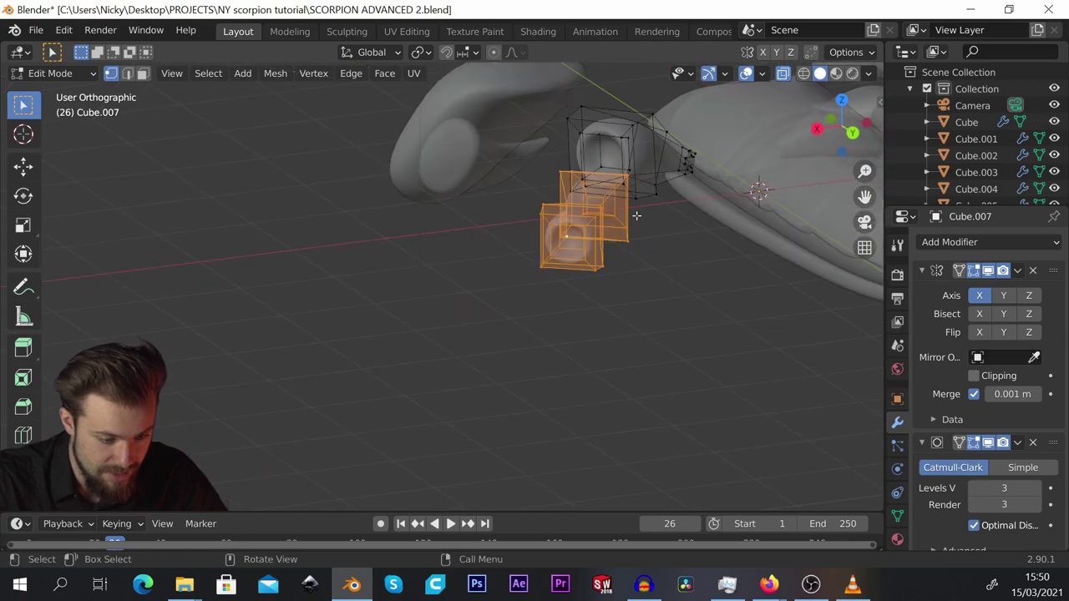
{"action": "key", "text": "g"}
{"action": "key", "text": "z"}
{"action": "left_click", "coordinate": [648, 154]}
Select the edge loops of the double-ended segment's inner end and scale them down to fit the tapered segment's socket.
{"action": "scroll", "coordinate": [646, 155], "scroll_direction": "up", "scroll_amount": 3}
{"action": "middle_click_drag", "start_coordinate": [646, 155], "coordinate": [576, 152]}
{"action": "scroll", "coordinate": [572, 150], "scroll_direction": "up", "scroll_amount": 4}
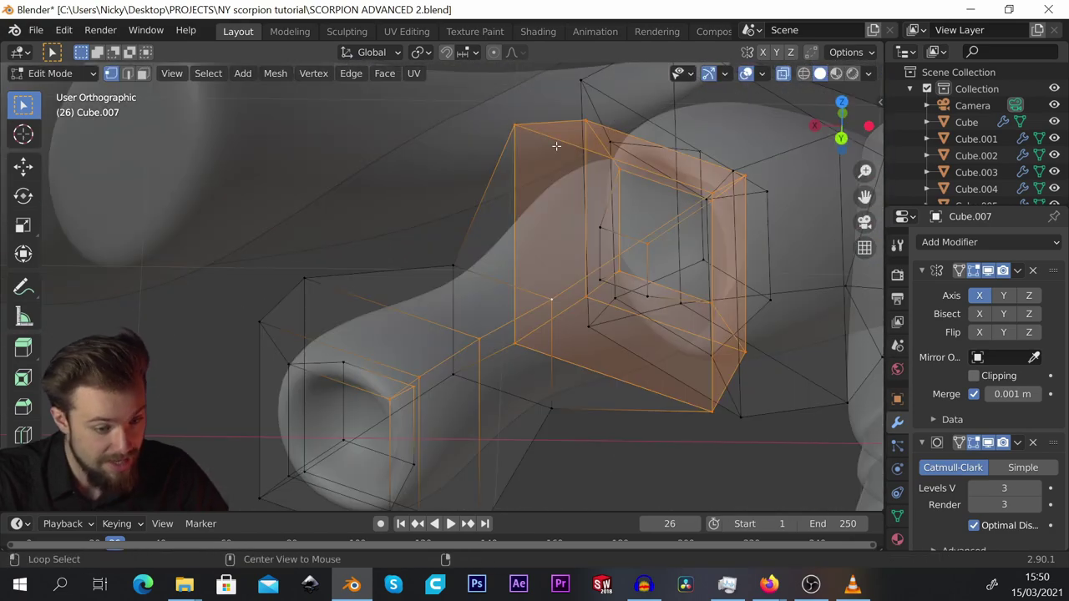
{"action": "left_click", "coordinate": [557, 144], "text": "alt"}
{"action": "left_click", "coordinate": [637, 137], "text": "alt+shift"}
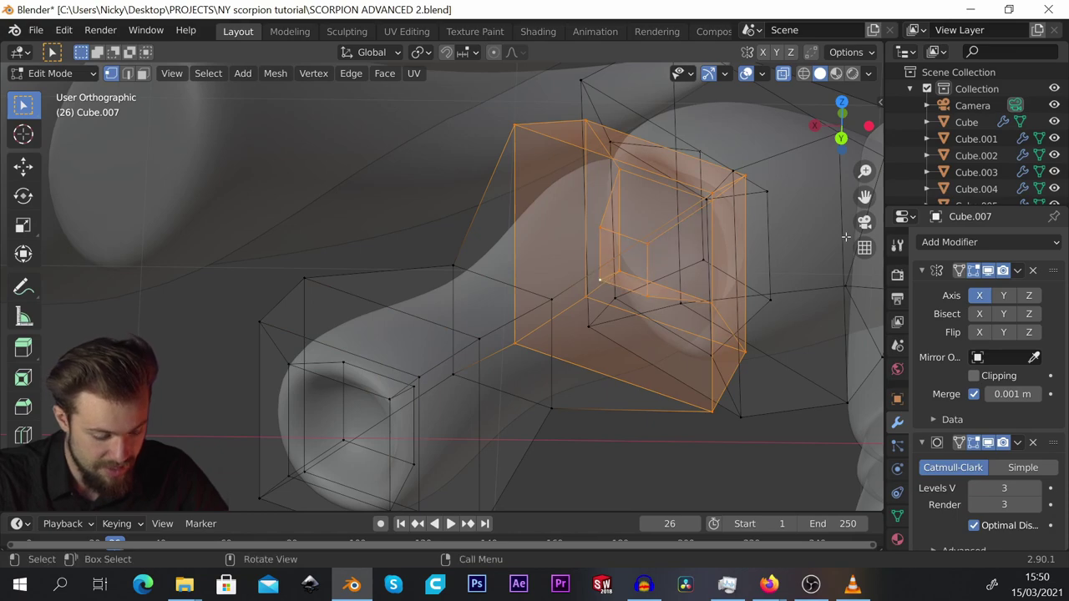
{"action": "key", "text": "s"}
{"action": "left_click", "coordinate": [785, 243]}
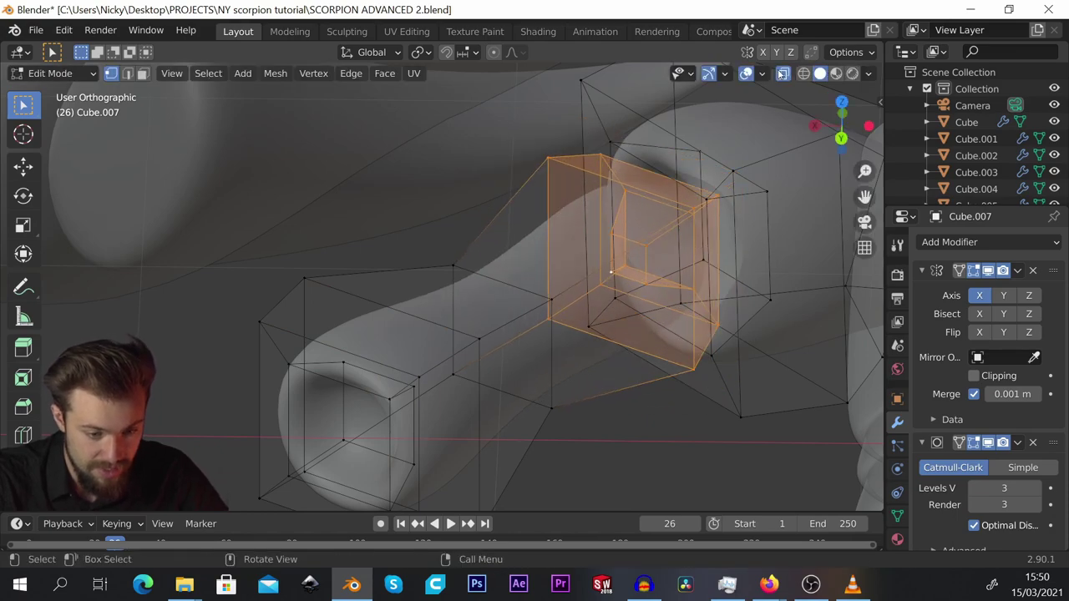
Turn off X-ray, rescale the inner end and move it to seat inside the tapered segment's socket.
{"action": "left_click", "coordinate": [782, 74]}
{"action": "scroll", "coordinate": [585, 162], "scroll_direction": "down", "scroll_amount": 2}
{"action": "scroll", "coordinate": [603, 192], "scroll_direction": "up", "scroll_amount": 2}
{"action": "key", "text": "s"}
{"action": "left_click", "coordinate": [723, 199]}
{"action": "middle_click_drag", "start_coordinate": [688, 227], "coordinate": [648, 262]}
{"action": "key", "text": "g"}
{"action": "left_click", "coordinate": [693, 267]}
{"action": "key", "text": "g"}
{"action": "left_click", "coordinate": [699, 231]}
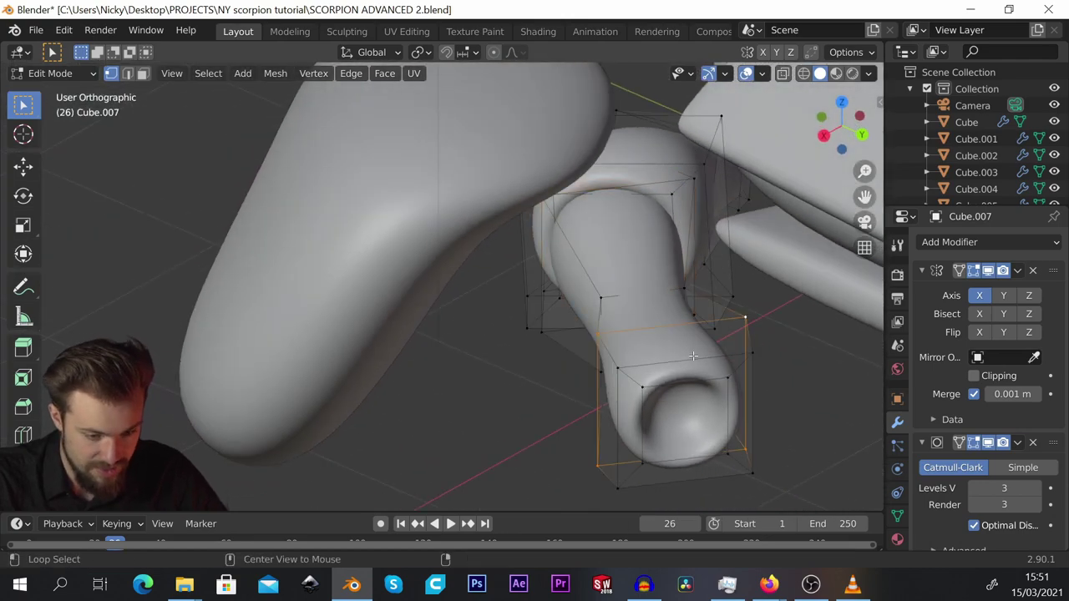
Select the double-ended segment's outer socket end and scale it up to about 1.24.
{"action": "key", "text": "l"}
{"action": "key", "text": "s"}
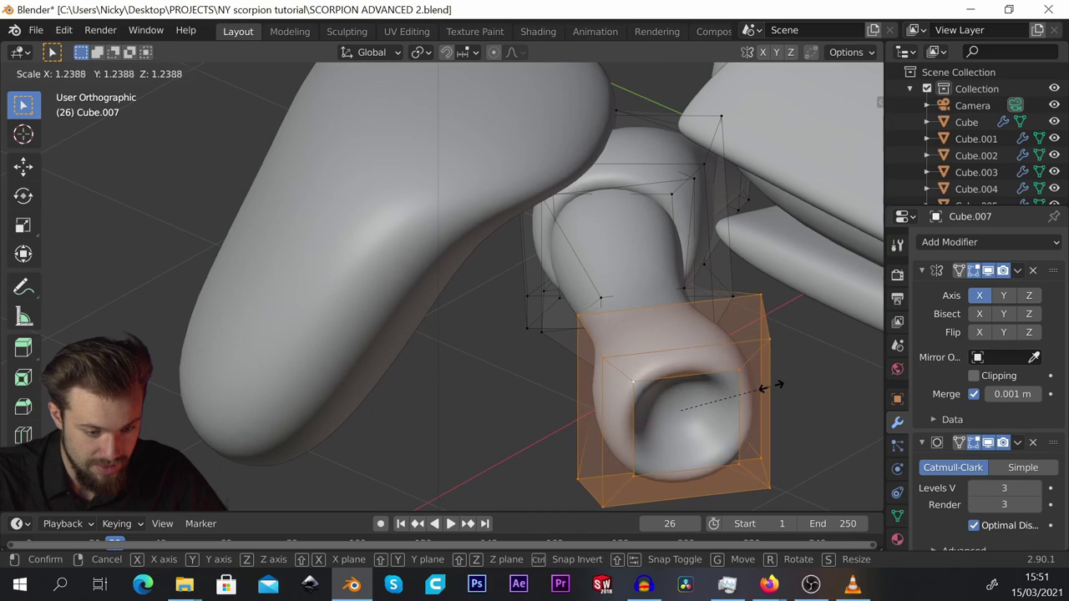
{"action": "left_click", "coordinate": [788, 377]}
{"action": "scroll", "coordinate": [788, 377], "scroll_direction": "down", "scroll_amount": 5}
Duplicate the whole double-ended segment and place the copy farther out behind the claw in the top view.
{"action": "middle_click_drag", "start_coordinate": [787, 376], "coordinate": [661, 263]}
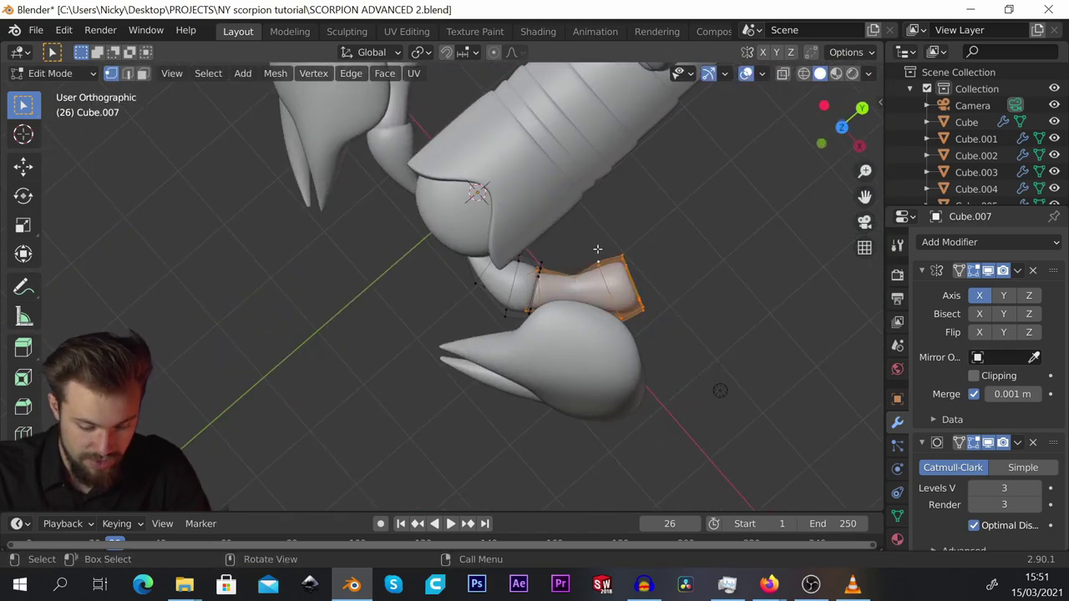
{"action": "key", "text": "KP_7"}
{"action": "key", "text": "g"}
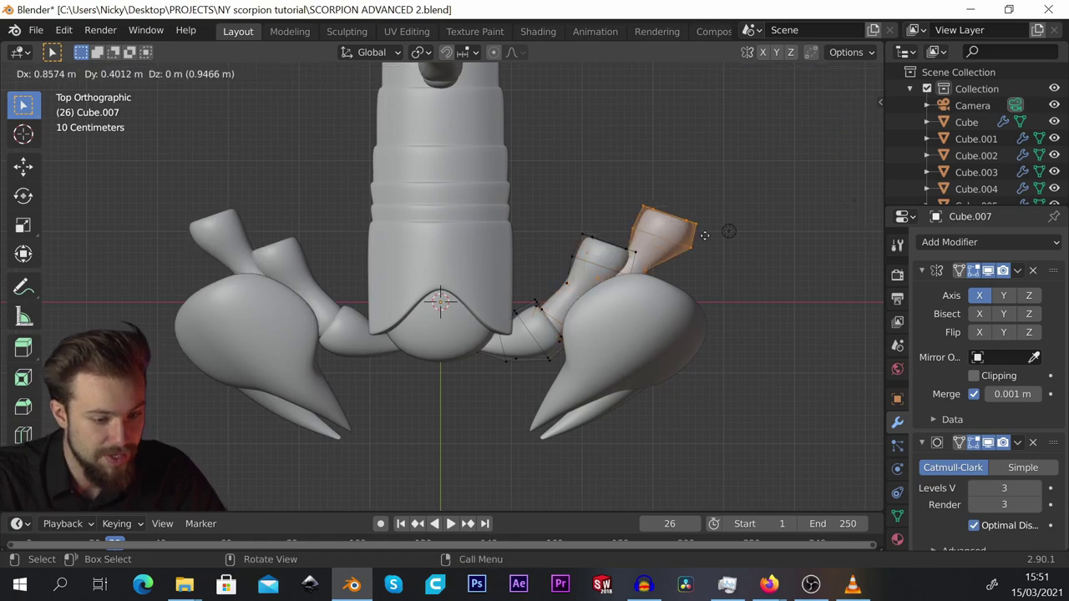
{"action": "left_click", "coordinate": [718, 218]}
{"action": "scroll", "coordinate": [737, 236], "scroll_direction": "up", "scroll_amount": 1}
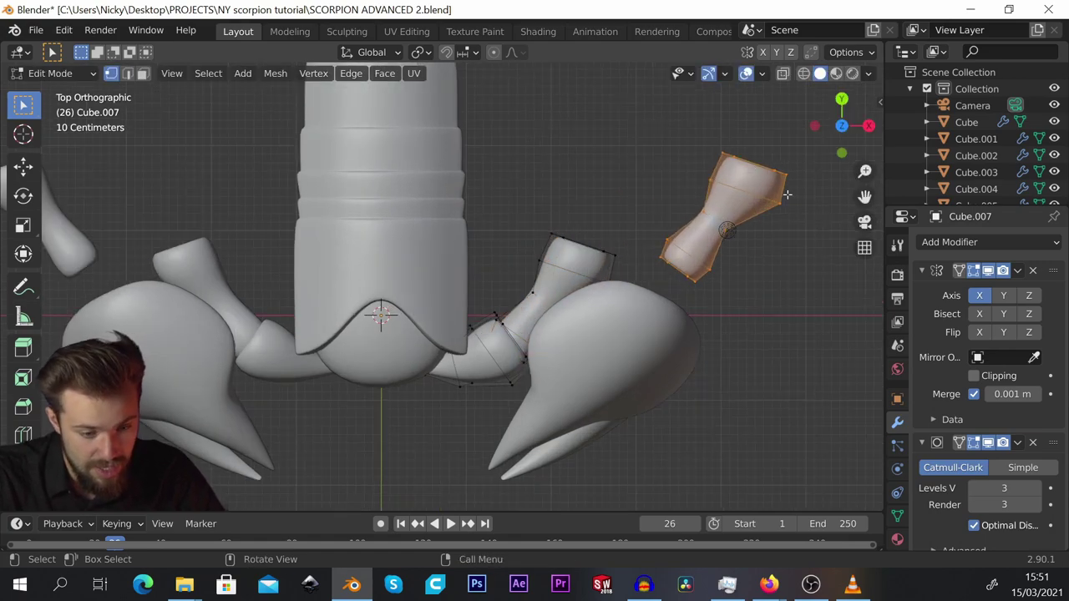
Rotate the duplicated segment so its narrow end faces the existing arm, then move it clear of the claw along the X axis.
{"action": "key", "text": "r"}
{"action": "left_click", "coordinate": [789, 299]}
{"action": "key", "text": "g"}
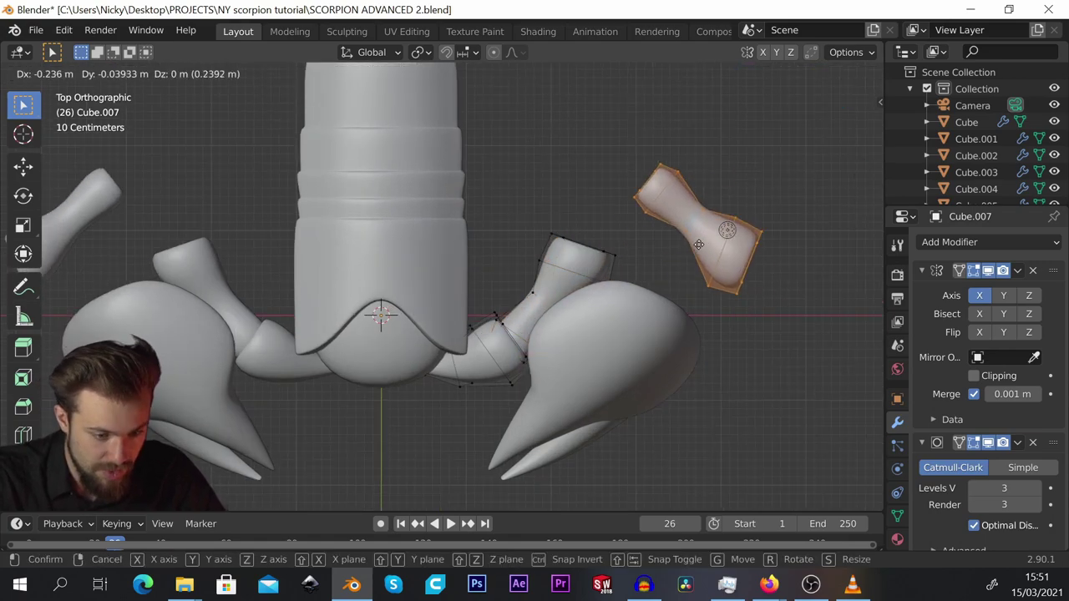
{"action": "left_click", "coordinate": [566, 253]}
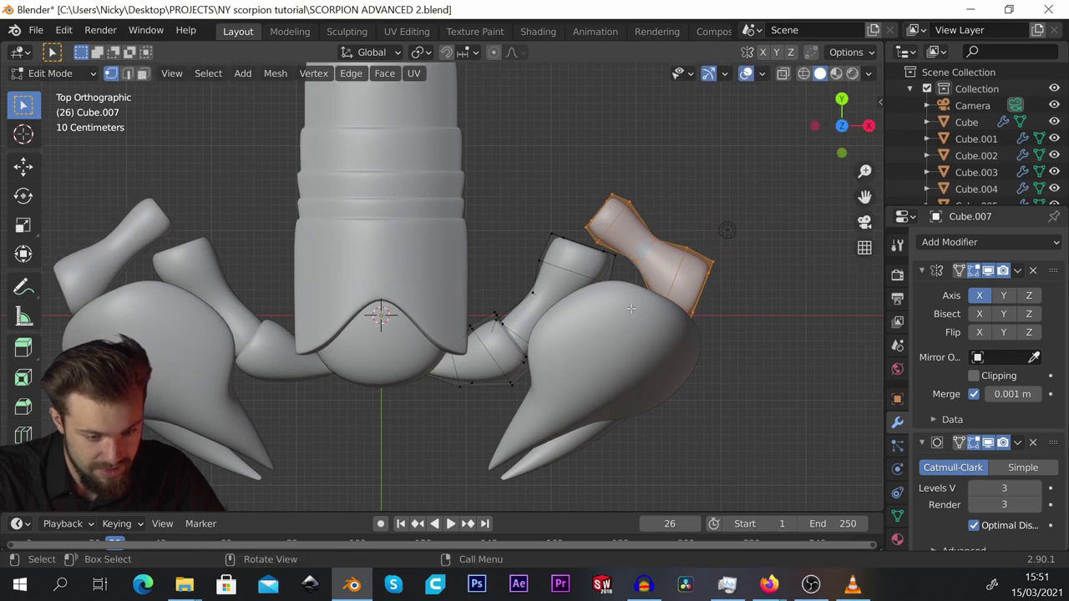
{"action": "middle_click_drag", "start_coordinate": [631, 309], "coordinate": [511, 339]}
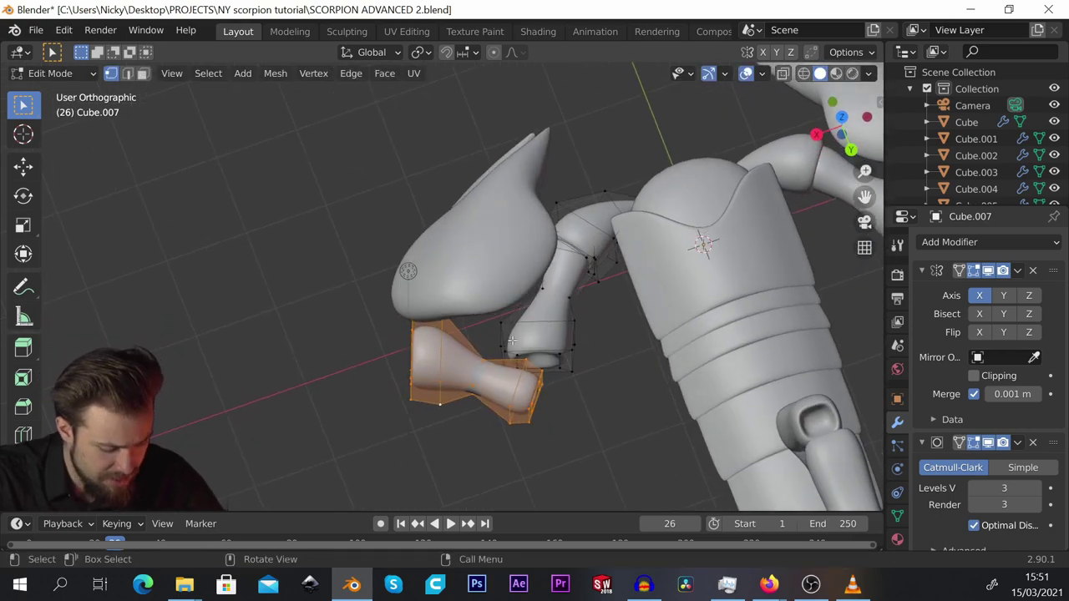
{"action": "key", "text": "g"}
{"action": "key", "text": "x"}
{"action": "left_click", "coordinate": [456, 319]}
Turn on X-ray, select the outer socket end of the segment still attached to the arm and rotate it about 25° in top view.
{"action": "scroll", "coordinate": [534, 332], "scroll_direction": "up", "scroll_amount": 3}
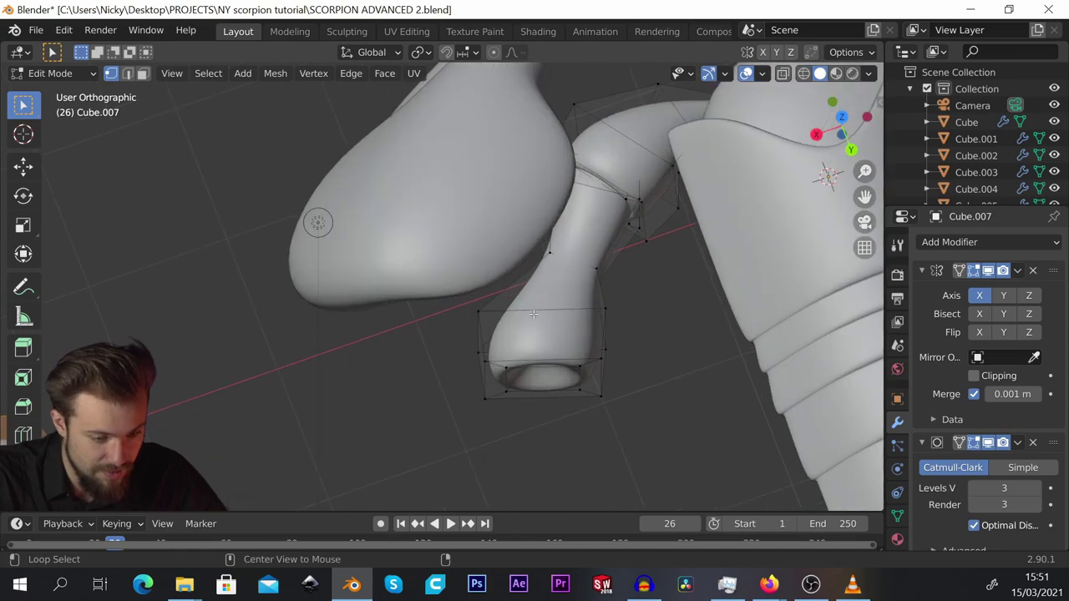
{"action": "left_click", "coordinate": [782, 73]}
{"action": "middle_click_drag", "start_coordinate": [468, 284], "coordinate": [455, 311]}
{"action": "left_click_drag", "start_coordinate": [443, 311], "coordinate": [681, 413]}
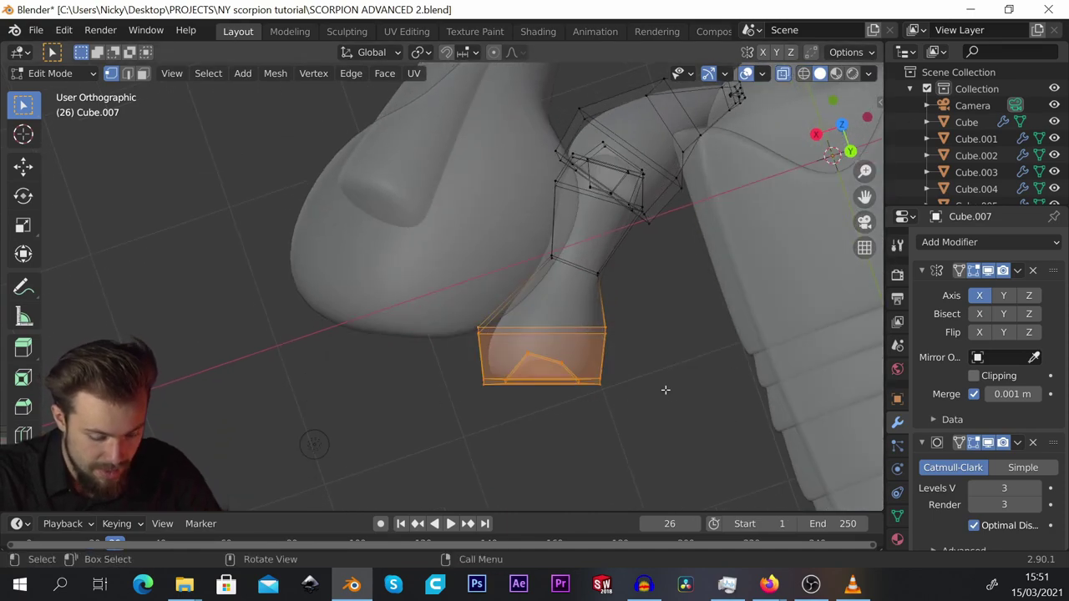
{"action": "key", "text": "KP_7"}
{"action": "key", "text": "r"}
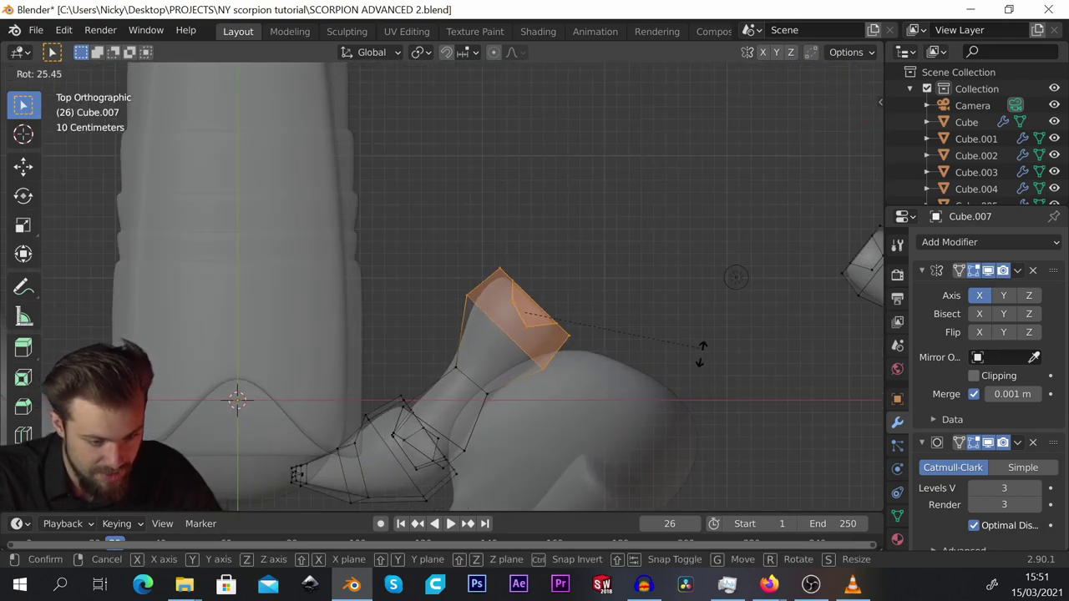
{"action": "left_click", "coordinate": [700, 354]}
Reposition the selected socket end behind the claw and rotate it about 11° more so its opening faces outward.
{"action": "key", "text": "g"}
{"action": "left_click", "coordinate": [644, 360]}
{"action": "key", "text": "r"}
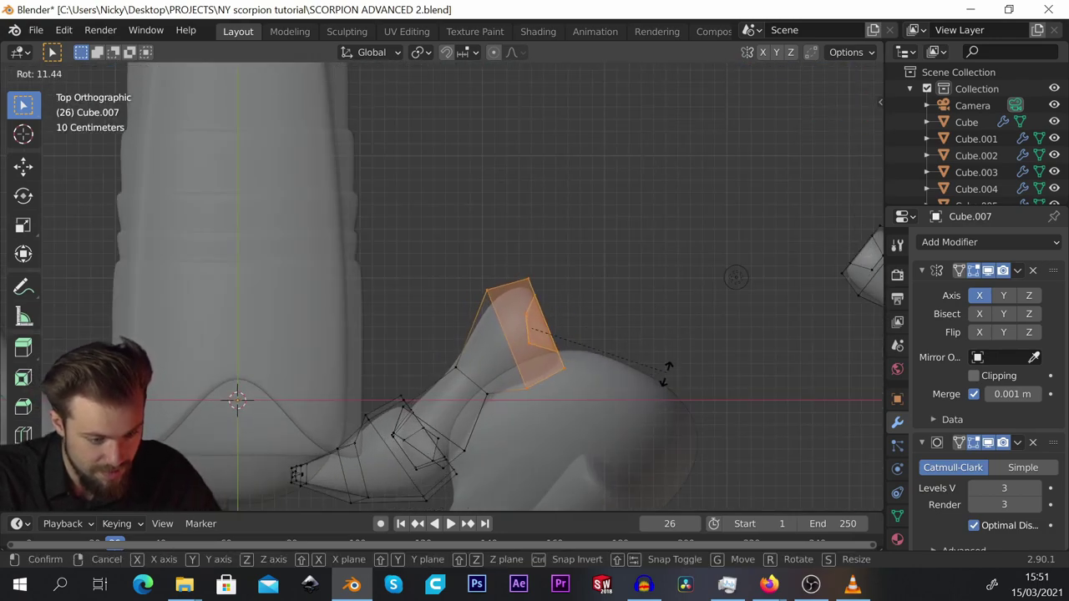
{"action": "left_click", "coordinate": [664, 379]}
{"action": "key", "text": "g"}
{"action": "left_click", "coordinate": [673, 389]}
Select the whole detached segment copy and move it in top view so its inner end overlaps the arm's outer socket.
{"action": "scroll", "coordinate": [668, 386], "scroll_direction": "down", "scroll_amount": 1}
{"action": "middle_click_drag", "start_coordinate": [563, 377], "coordinate": [397, 327], "text": "shift"}
{"action": "middle_click_drag", "start_coordinate": [415, 233], "coordinate": [419, 314]}
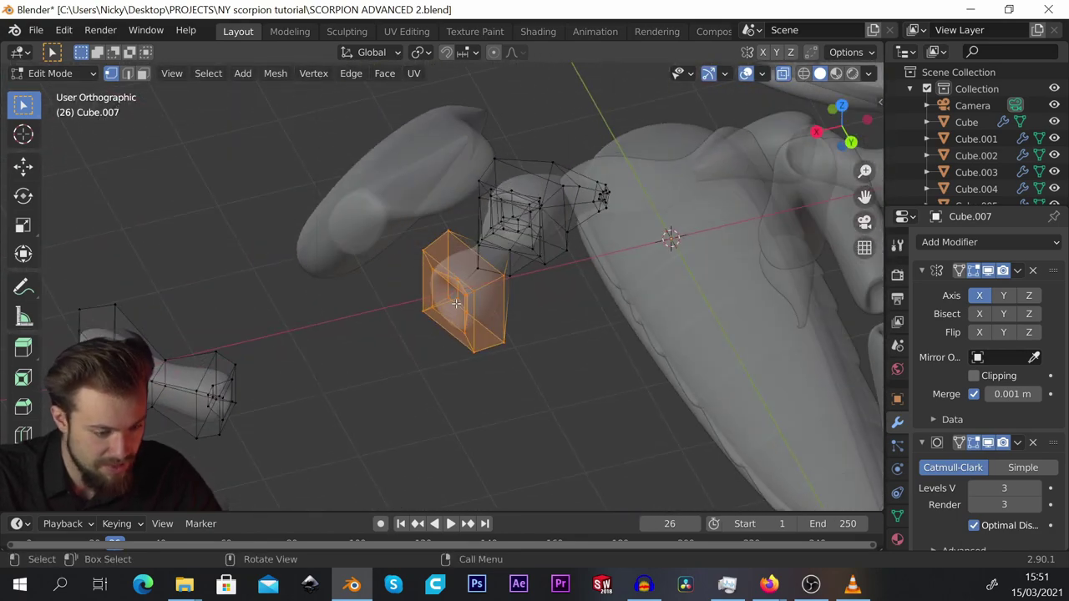
{"action": "key", "text": "Tab"}
{"action": "key", "text": "Tab"}
{"action": "key", "text": "alt+a"}
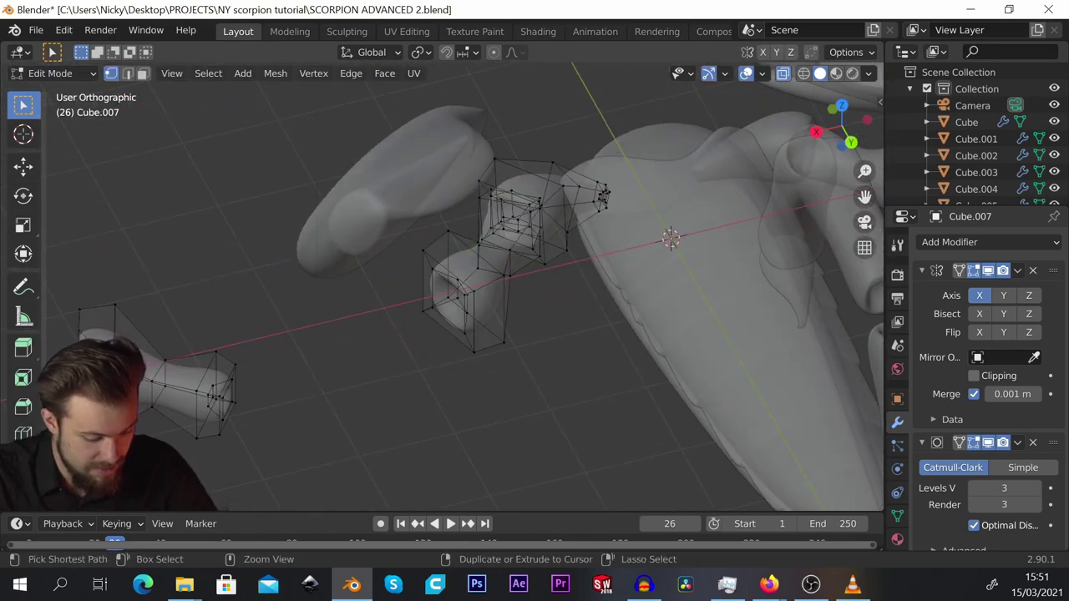
{"action": "key", "text": "l"}
{"action": "key", "text": "KP_7"}
{"action": "key", "text": "KP_Decimal"}
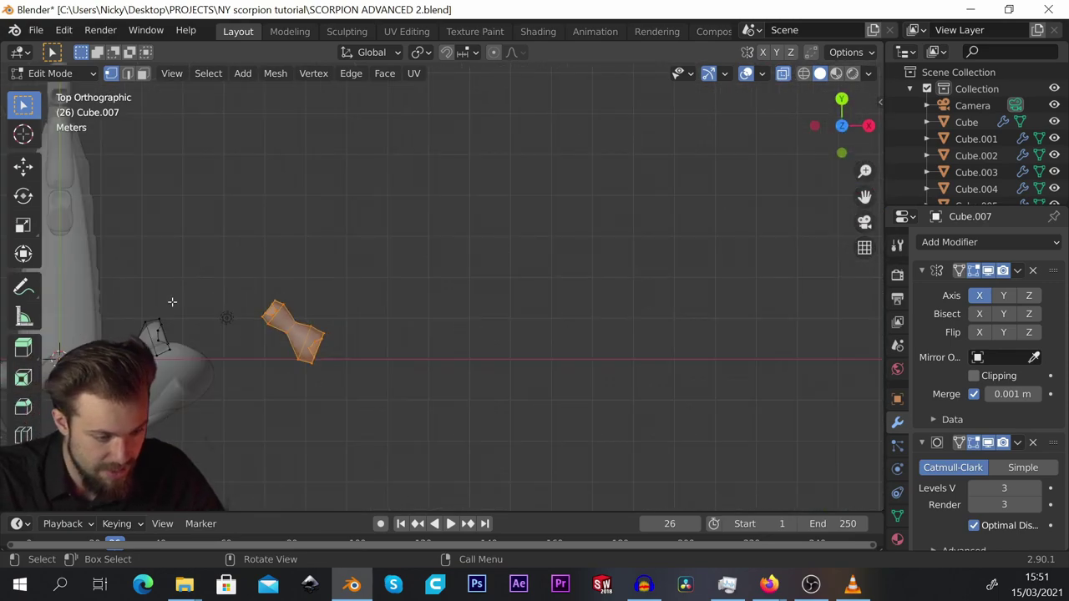
{"action": "key", "text": "g"}
{"action": "left_click", "coordinate": [254, 337]}
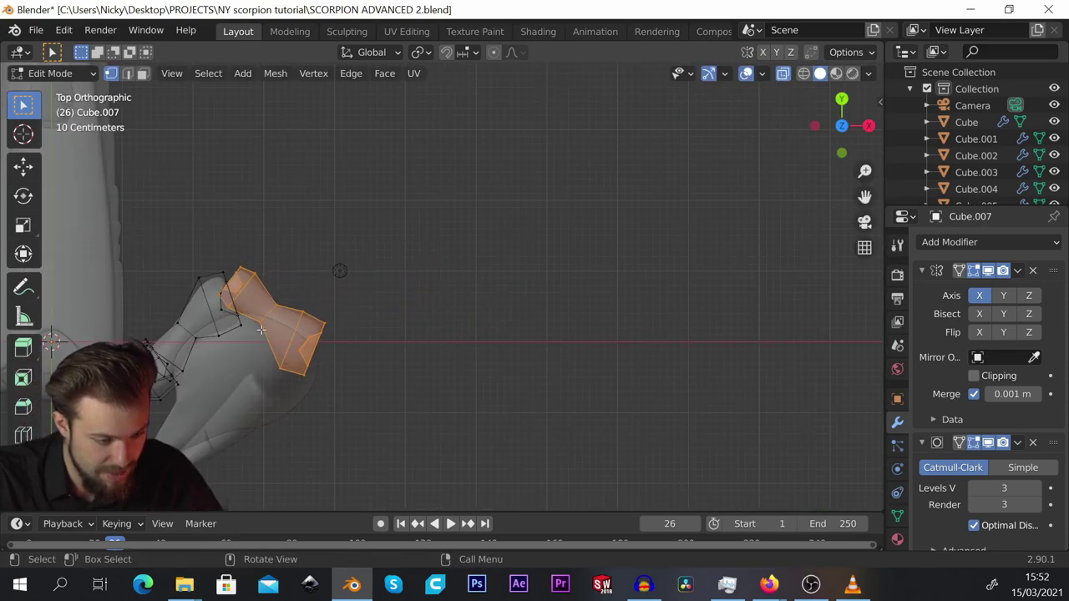
Select the outer end of the copied segment, rotate it to face the front of the scorpion and move it over the claw.
{"action": "scroll", "coordinate": [254, 338], "scroll_direction": "up", "scroll_amount": 2}
{"action": "middle_click_drag", "start_coordinate": [217, 367], "coordinate": [310, 300], "text": "shift"}
{"action": "scroll", "coordinate": [350, 317], "scroll_direction": "up", "scroll_amount": 1}
{"action": "middle_click_drag", "start_coordinate": [392, 336], "coordinate": [483, 357], "text": "shift"}
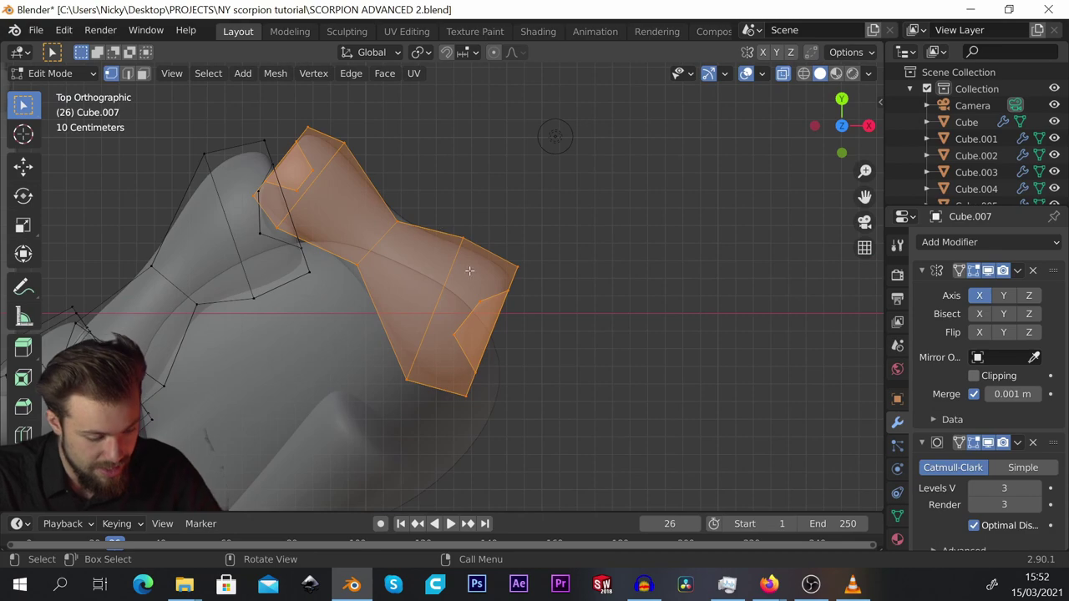
{"action": "left_click", "coordinate": [466, 274], "text": "alt"}
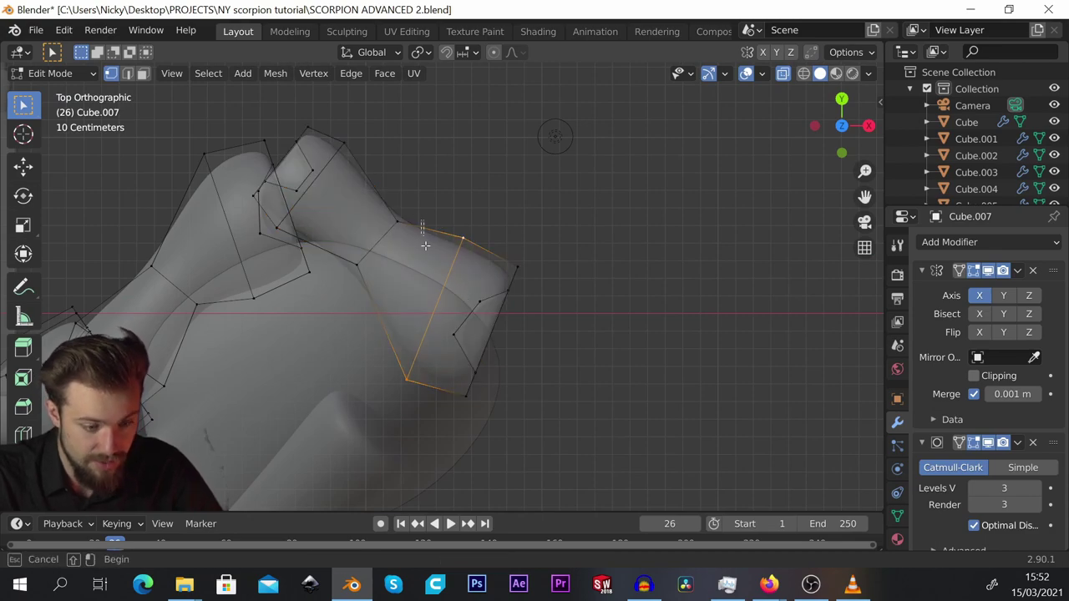
{"action": "left_click_drag", "start_coordinate": [425, 246], "coordinate": [555, 415]}
{"action": "key", "text": "b"}
{"action": "left_click_drag", "start_coordinate": [590, 231], "coordinate": [373, 418]}
{"action": "key", "text": "r"}
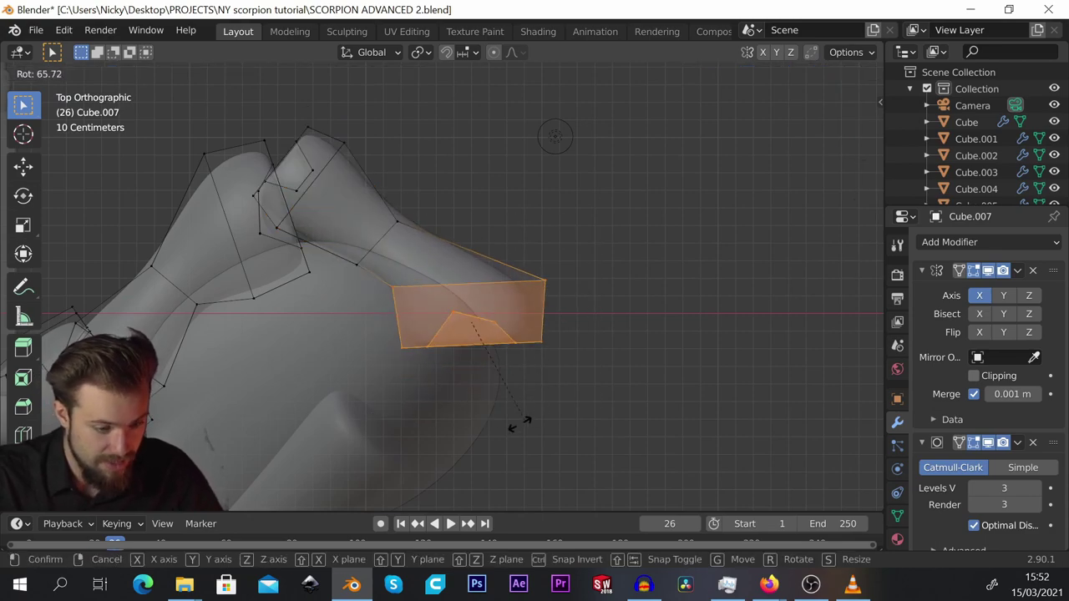
{"action": "left_click", "coordinate": [520, 423]}
{"action": "key", "text": "e"}
{"action": "left_click", "coordinate": [484, 74]}
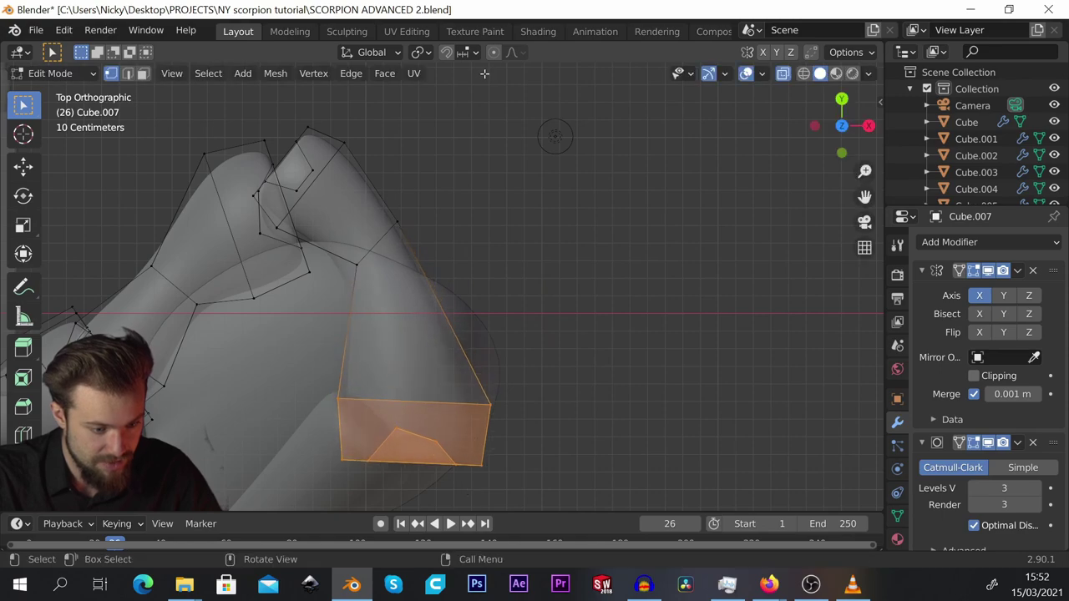
From a side angle, box-select the outermost segment's outer end and move it up to the claw's height.
{"action": "scroll", "coordinate": [470, 277], "scroll_direction": "down", "scroll_amount": 1}
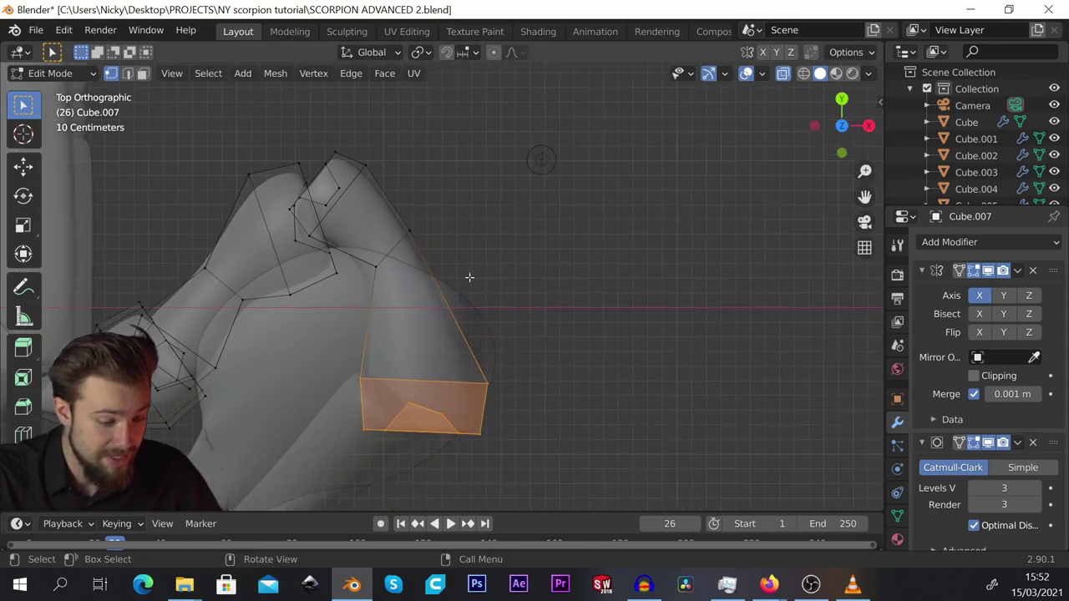
{"action": "scroll", "coordinate": [470, 277], "scroll_direction": "down", "scroll_amount": 2}
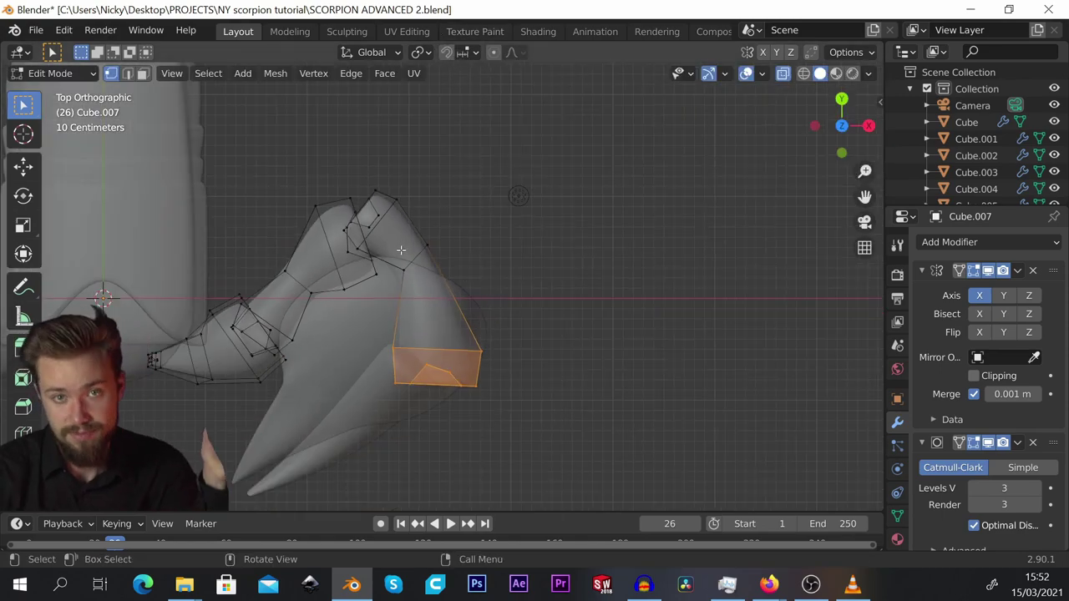
{"action": "scroll", "coordinate": [403, 264], "scroll_direction": "up", "scroll_amount": 2}
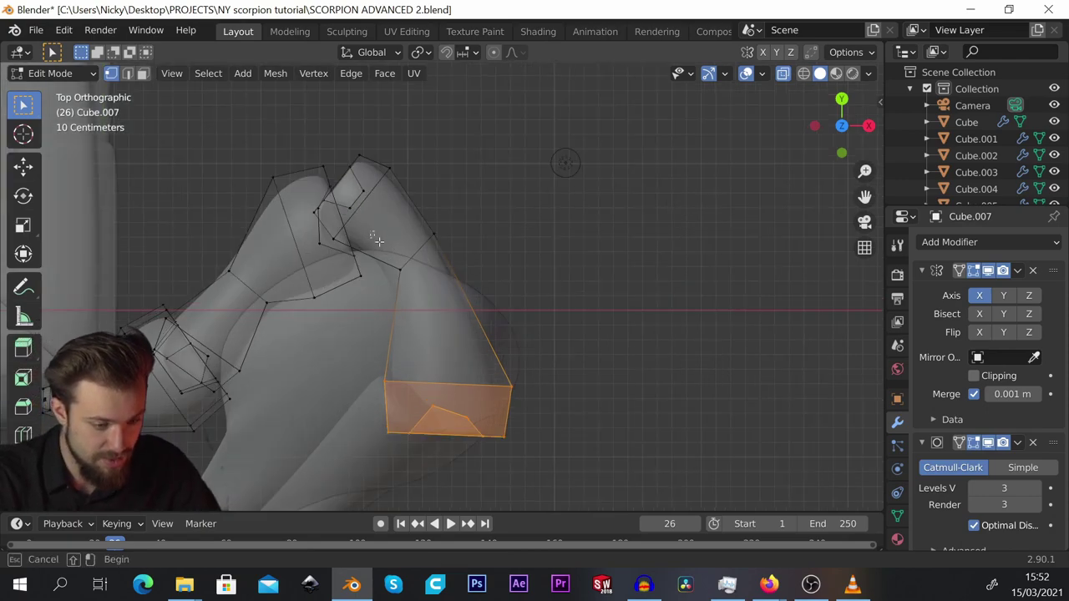
{"action": "middle_click_drag", "start_coordinate": [378, 241], "coordinate": [250, 209]}
{"action": "left_click_drag", "start_coordinate": [201, 156], "coordinate": [345, 313]}
{"action": "key", "text": "g"}
{"action": "left_click", "coordinate": [353, 276]}
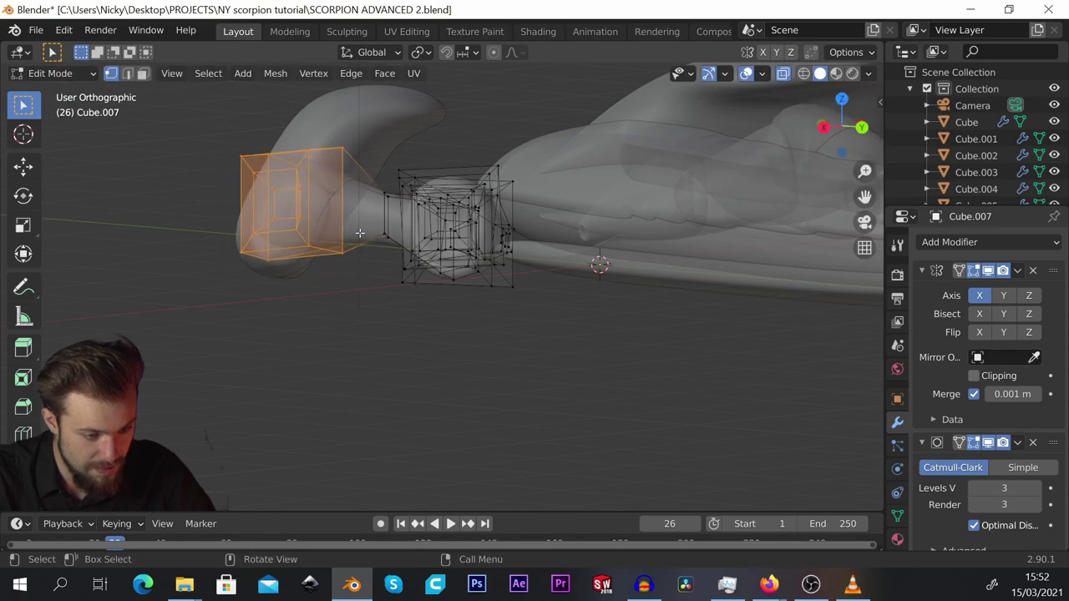
Turn off X-ray and adjust the position of the outermost segment's outer end so it sits inside the claw.
{"action": "middle_click_drag", "start_coordinate": [353, 275], "coordinate": [599, 112]}
{"action": "left_click", "coordinate": [783, 76]}
{"action": "middle_click_drag", "start_coordinate": [585, 250], "coordinate": [347, 186]}
{"action": "scroll", "coordinate": [347, 186], "scroll_direction": "up", "scroll_amount": 4}
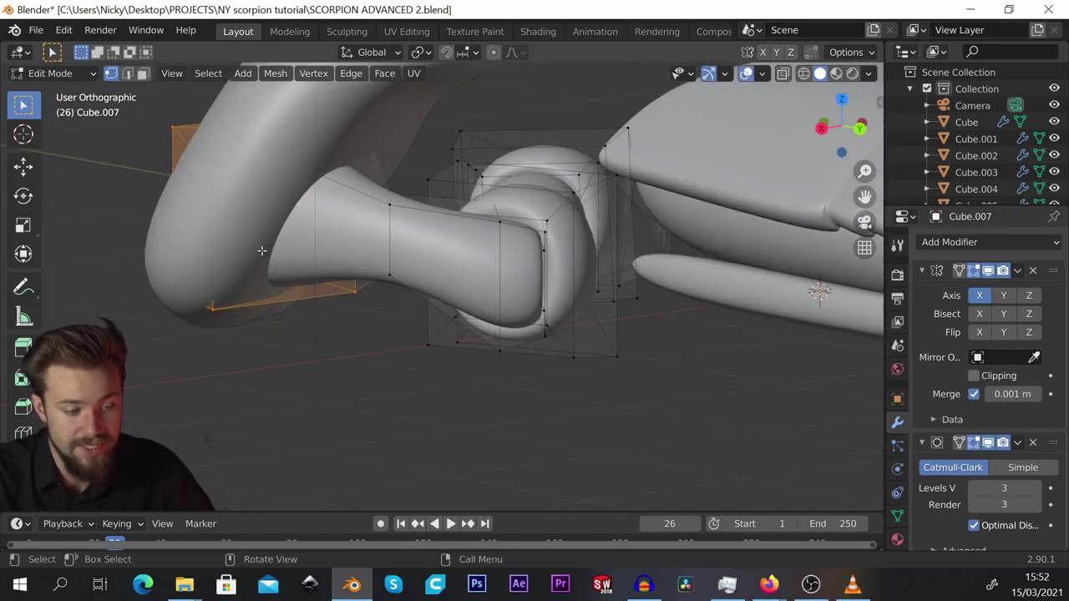
{"action": "middle_click_drag", "start_coordinate": [287, 215], "coordinate": [255, 237]}
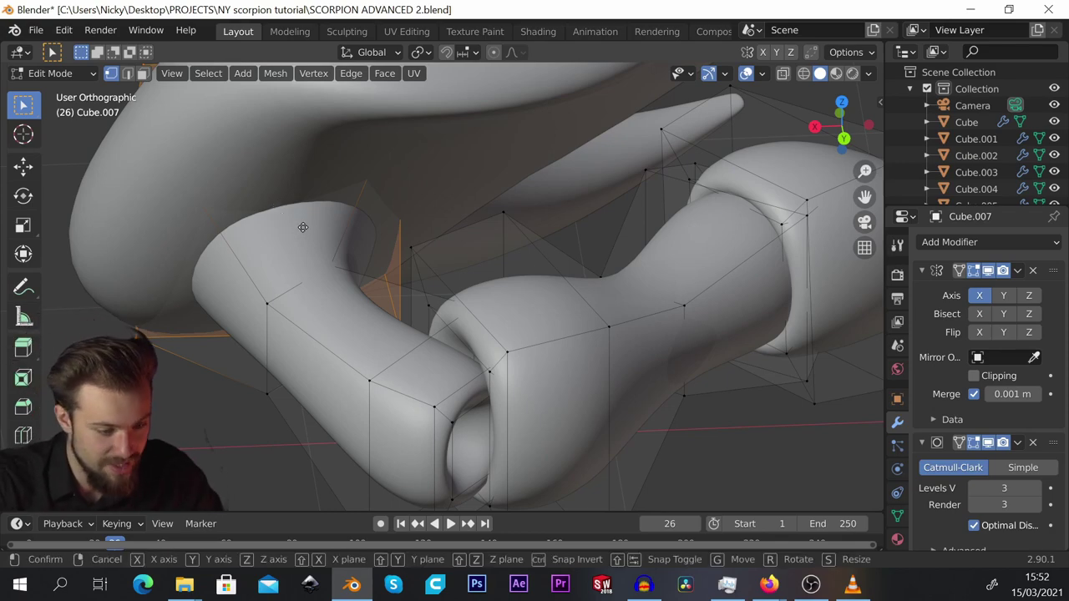
{"action": "middle_click_drag", "start_coordinate": [281, 222], "coordinate": [406, 206]}
{"action": "key", "text": "g"}
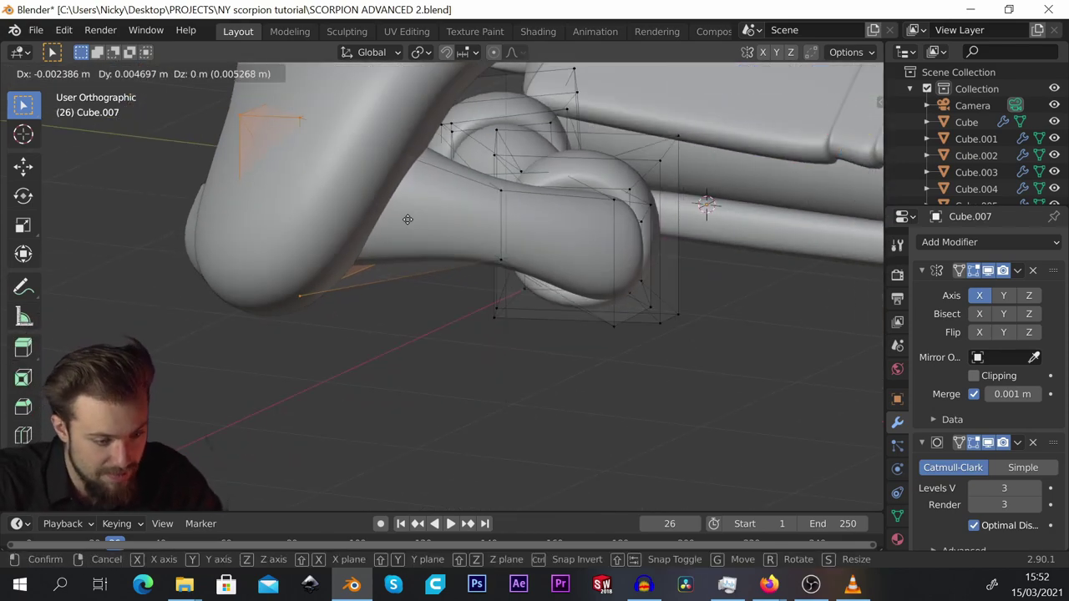
{"action": "left_click", "coordinate": [457, 231]}
{"action": "middle_click_drag", "start_coordinate": [458, 232], "coordinate": [379, 248]}
{"action": "key", "text": "g"}
{"action": "left_click", "coordinate": [322, 187]}
Select the outermost segment's inner end, rotate it in top view to align with the neighbouring socket and move it in.
{"action": "scroll", "coordinate": [387, 251], "scroll_direction": "up", "scroll_amount": 3}
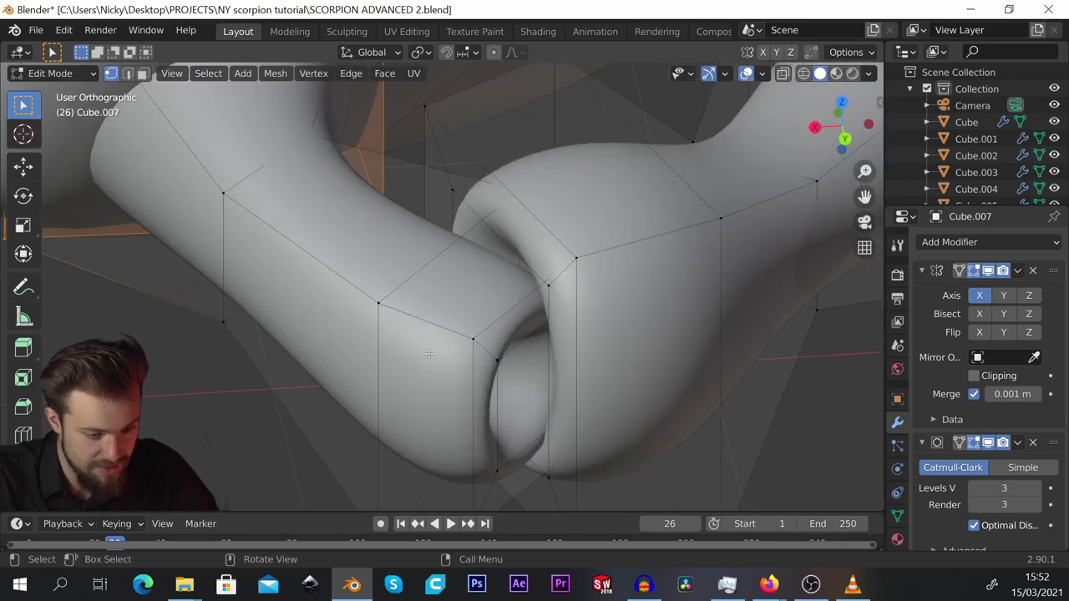
{"action": "left_click", "coordinate": [503, 352], "text": "alt"}
{"action": "key", "text": "KP_7"}
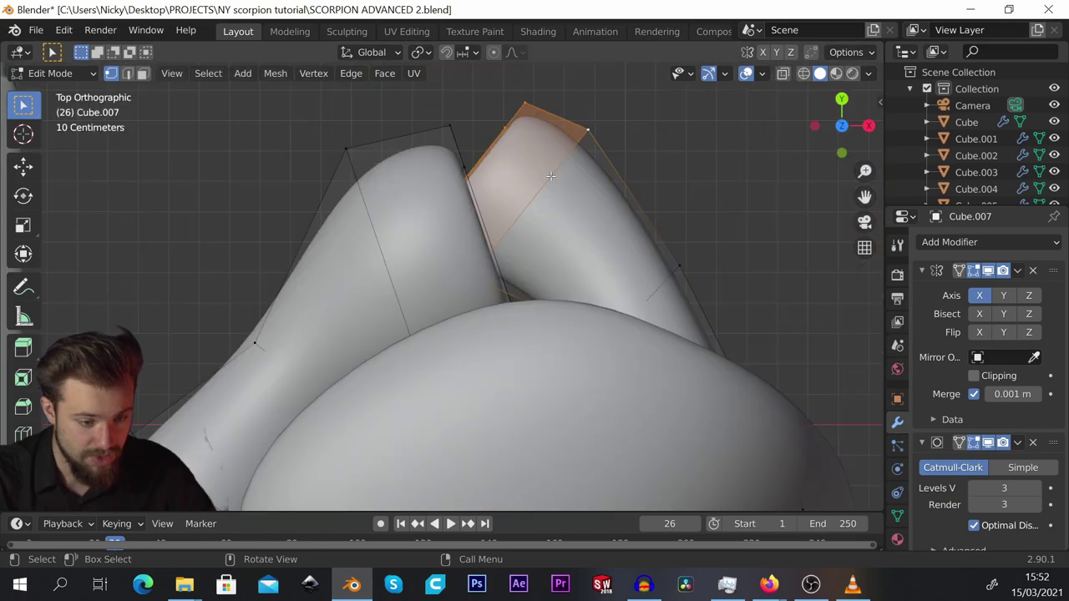
{"action": "key", "text": "r"}
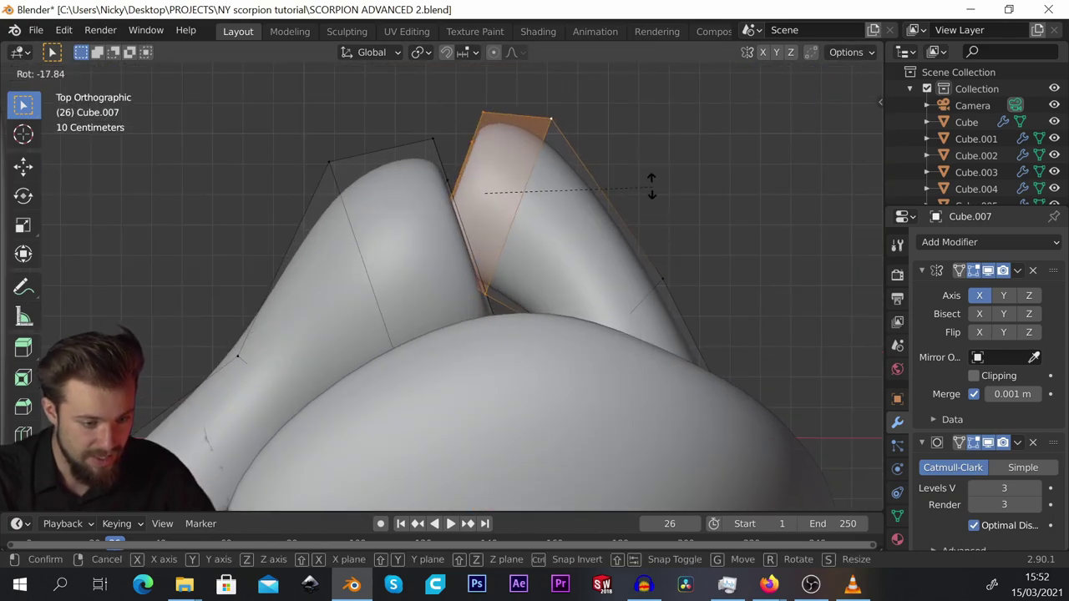
{"action": "left_click", "coordinate": [648, 170]}
{"action": "key", "text": "g"}
{"action": "left_click", "coordinate": [608, 222]}
Scale the outermost segment's inner end down to about 0.88 so it fits inside the socket.
{"action": "middle_click_drag", "start_coordinate": [609, 222], "coordinate": [501, 210]}
{"action": "key", "text": "s"}
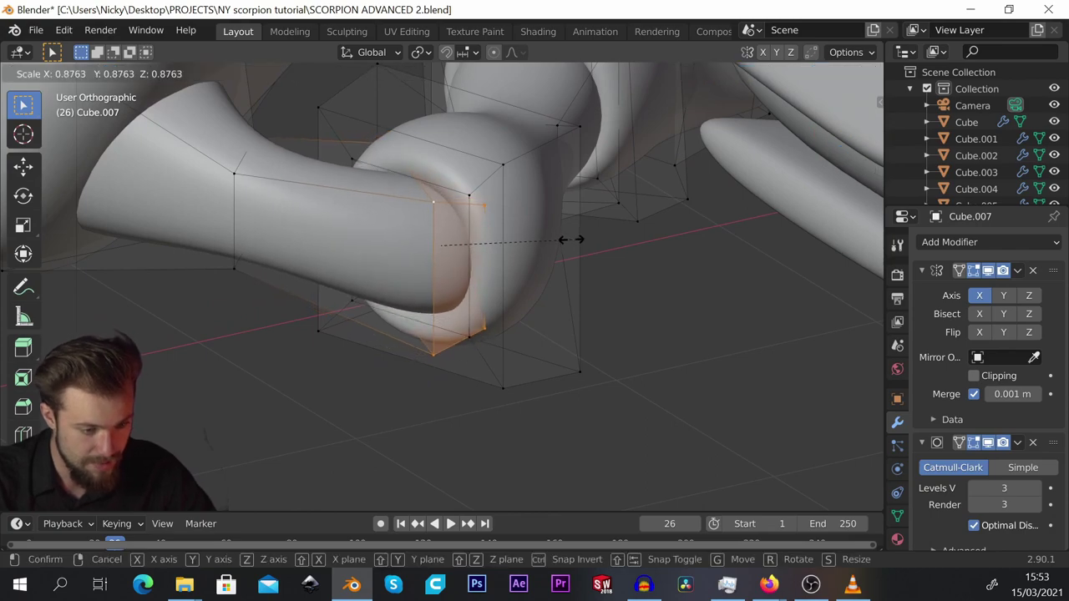
{"action": "left_click", "coordinate": [571, 232]}
Switch to Object Mode and examine the finished arms together with the claws, body and tail from several angles.
{"action": "middle_click_drag", "start_coordinate": [571, 231], "coordinate": [510, 251]}
{"action": "scroll", "coordinate": [573, 217], "scroll_direction": "down", "scroll_amount": 6}
{"action": "scroll", "coordinate": [432, 208], "scroll_direction": "down", "scroll_amount": 2}
{"action": "middle_click_drag", "start_coordinate": [509, 250], "coordinate": [238, 107], "text": "shift"}
{"action": "key", "text": "Tab"}
{"action": "left_click", "coordinate": [376, 244]}
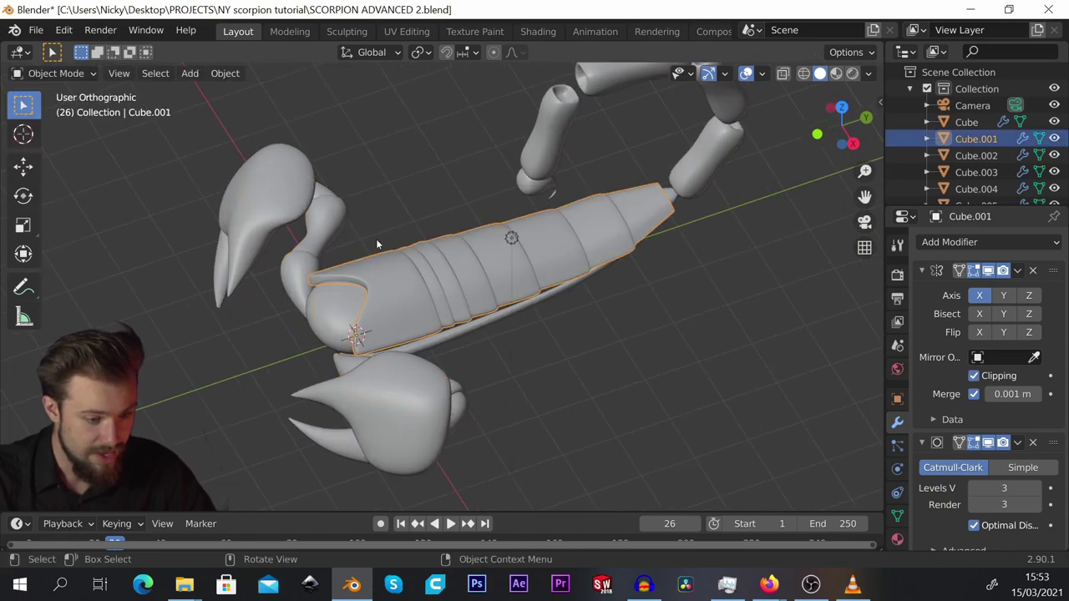
{"action": "left_click", "coordinate": [306, 264]}
{"action": "middle_click_drag", "start_coordinate": [306, 264], "coordinate": [366, 199]}
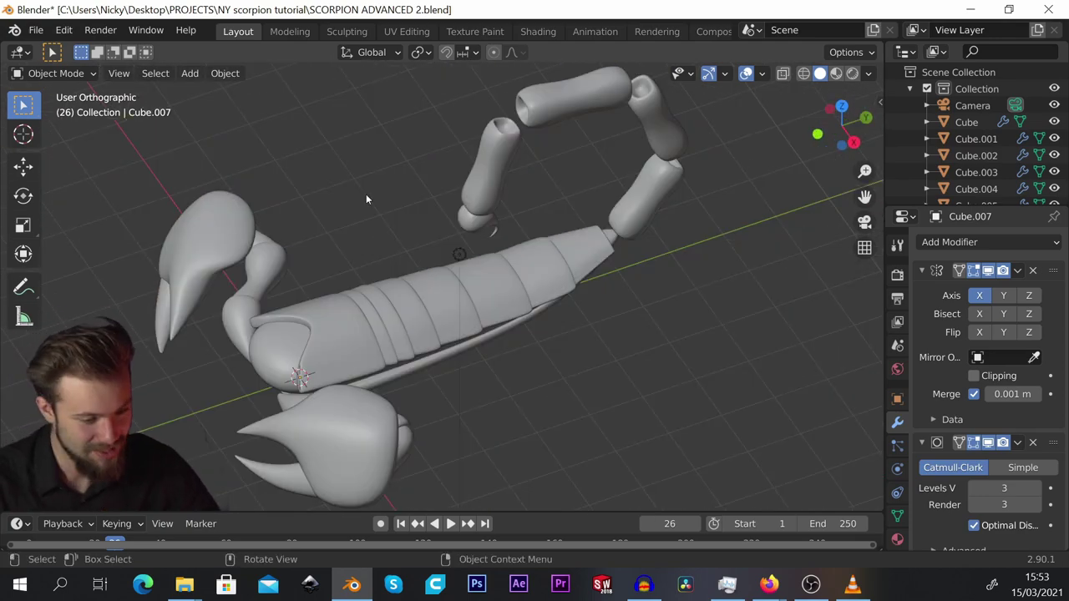
{"action": "middle_click_drag", "start_coordinate": [366, 199], "coordinate": [455, 248]}
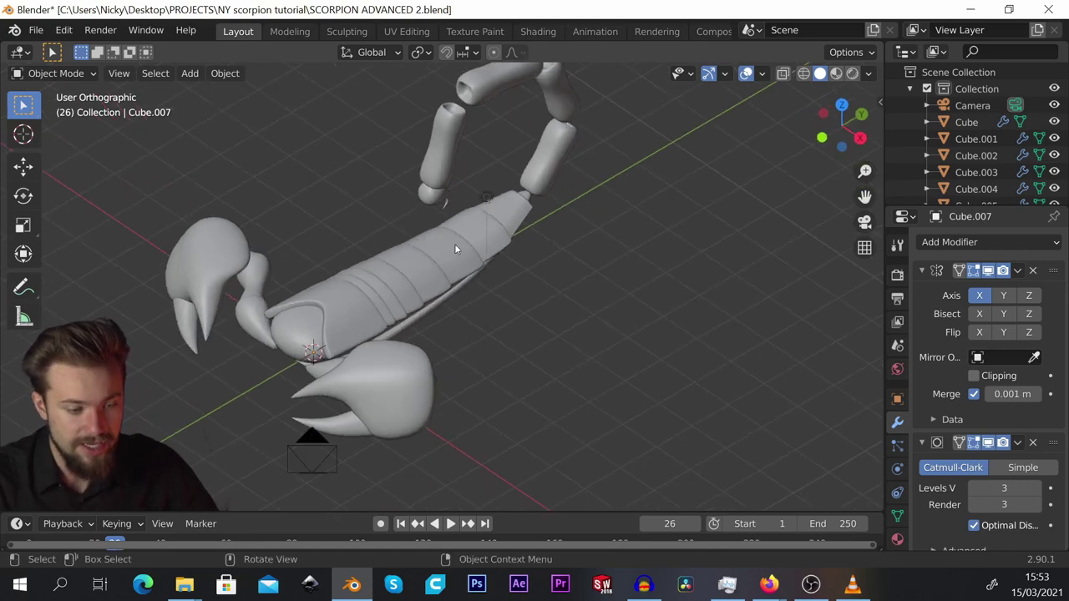
{"action": "left_click", "coordinate": [451, 163]}
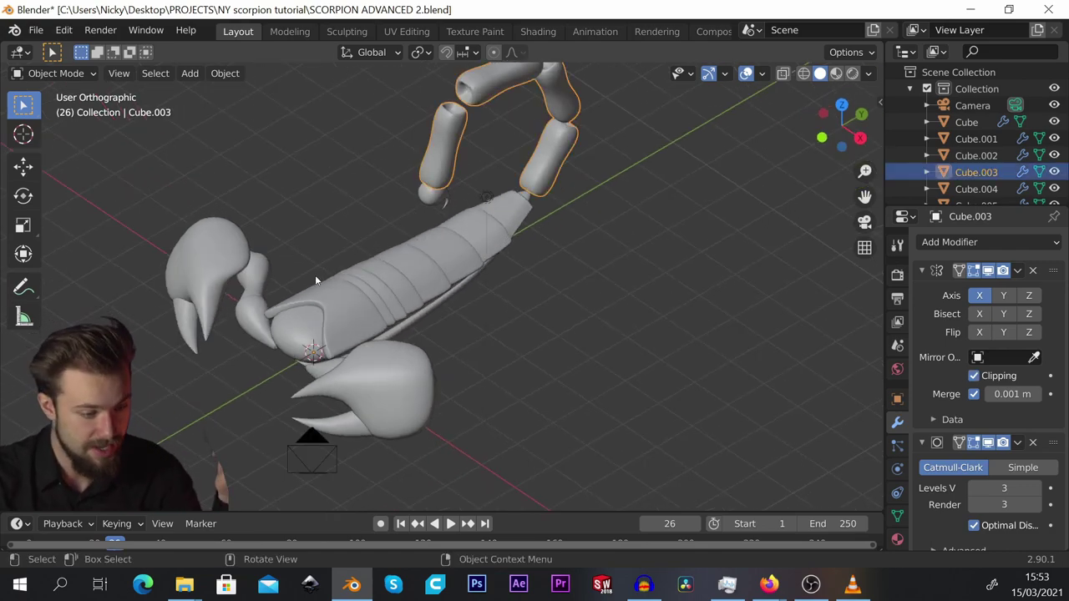
{"action": "key", "text": "ctrl+z"}
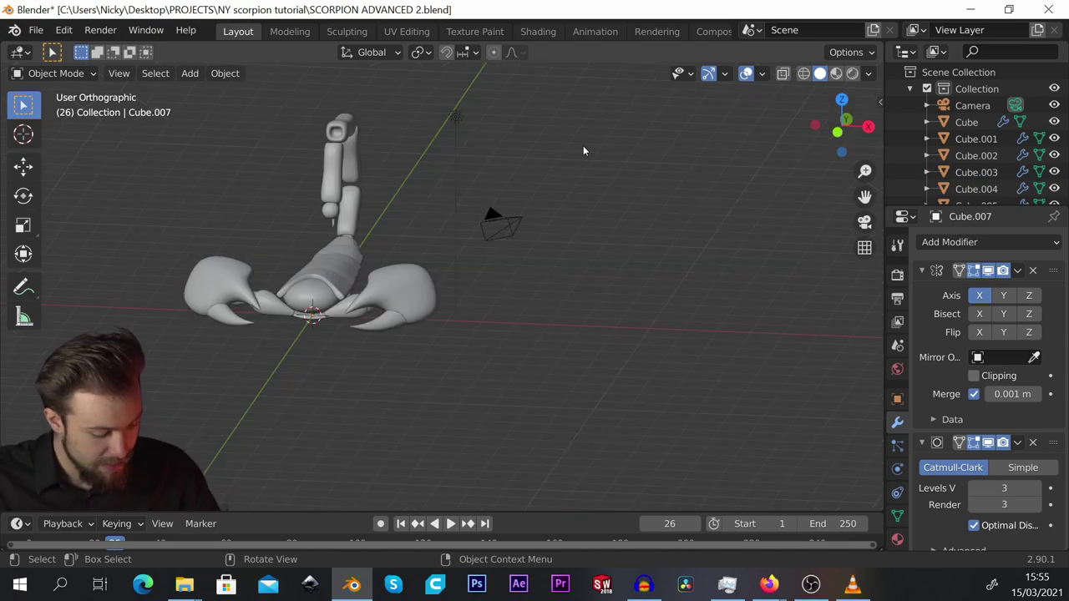
Add a new cube and, in Edit Mode, move its mesh about 7.5 m along the X axis beside the scorpion.
{"action": "key", "text": "shift+a"}
{"action": "mouse_move", "coordinate": [585, 147]}
{"action": "left_click", "coordinate": [685, 160]}
{"action": "middle_click_drag", "start_coordinate": [685, 161], "coordinate": [553, 223]}
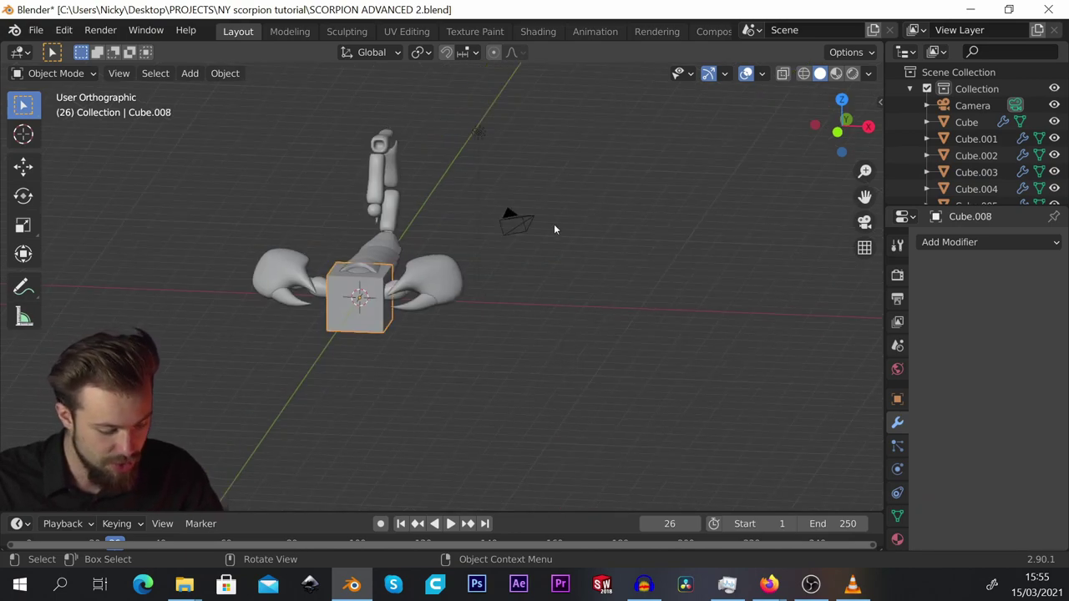
{"action": "key", "text": "Tab"}
{"action": "key", "text": "g"}
{"action": "key", "text": "x"}
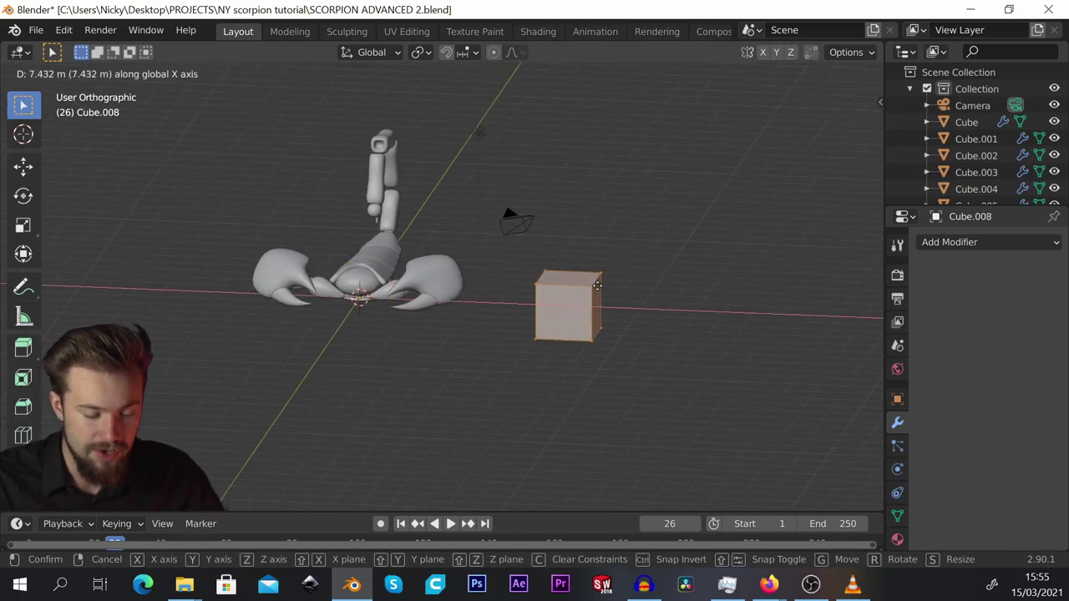
{"action": "key", "text": "Return"}
Add a Mirror modifier and a Subdivision Surface modifier with viewport level 3 to the new cube.
{"action": "left_click", "coordinate": [959, 244]}
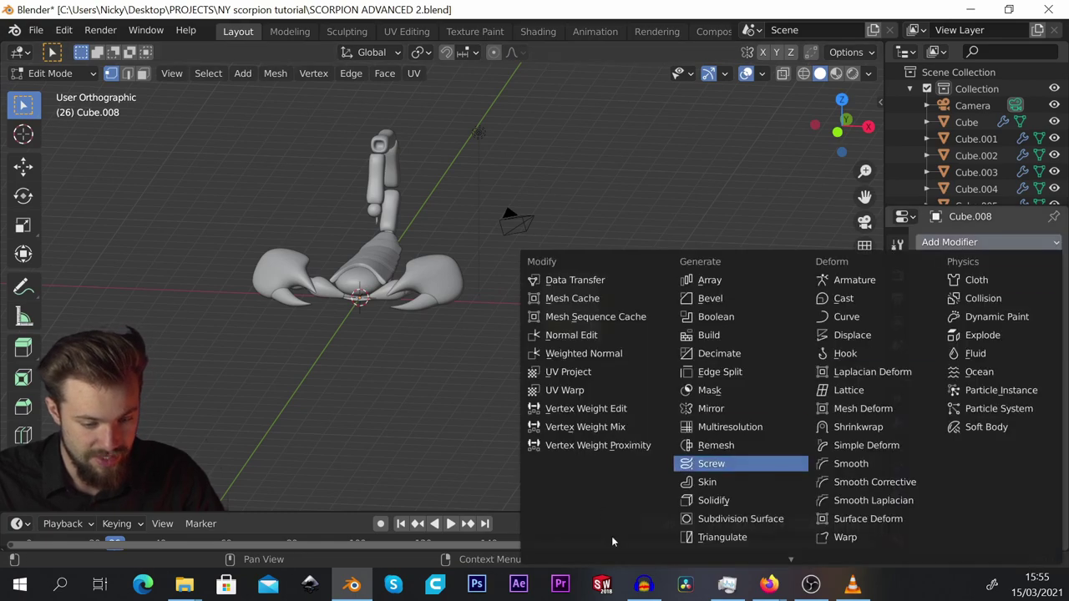
{"action": "left_click", "coordinate": [711, 409]}
{"action": "left_click", "coordinate": [982, 244]}
{"action": "left_click", "coordinate": [735, 518]}
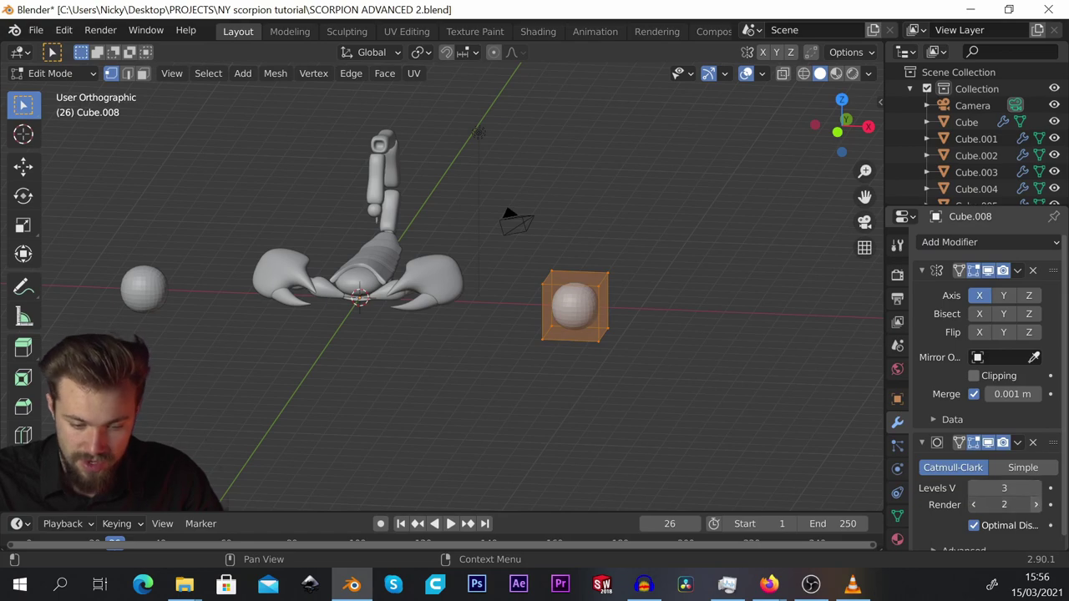
Set the subdivision render level to 3, then shrink the cube and stretch it along X to about 8 times its width.
{"action": "left_click", "coordinate": [1036, 505]}
{"action": "scroll", "coordinate": [665, 340], "scroll_direction": "up", "scroll_amount": 3}
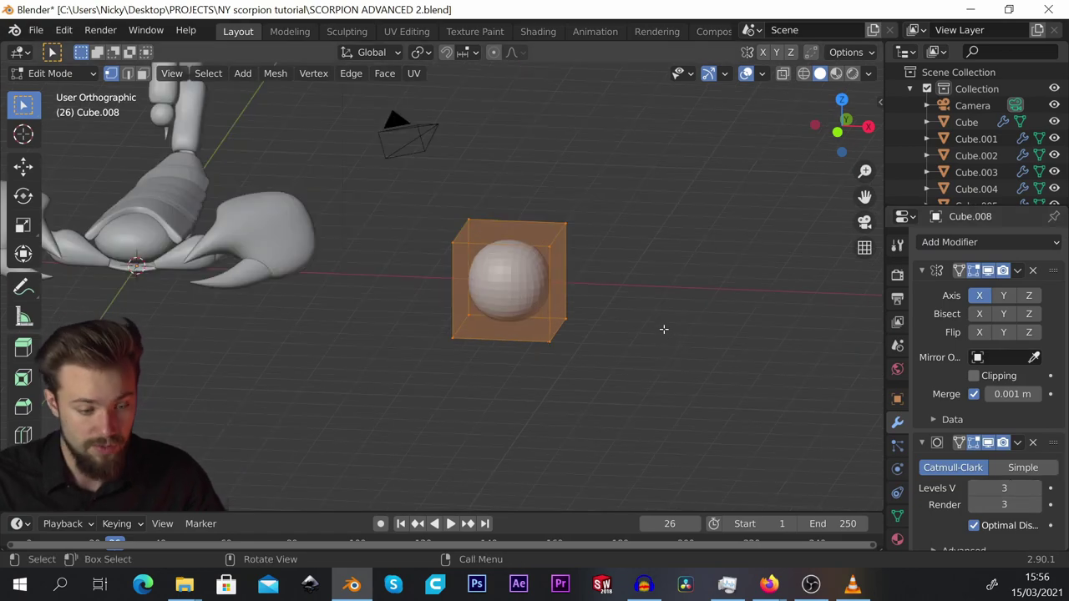
{"action": "middle_click_drag", "start_coordinate": [615, 213], "coordinate": [576, 209]}
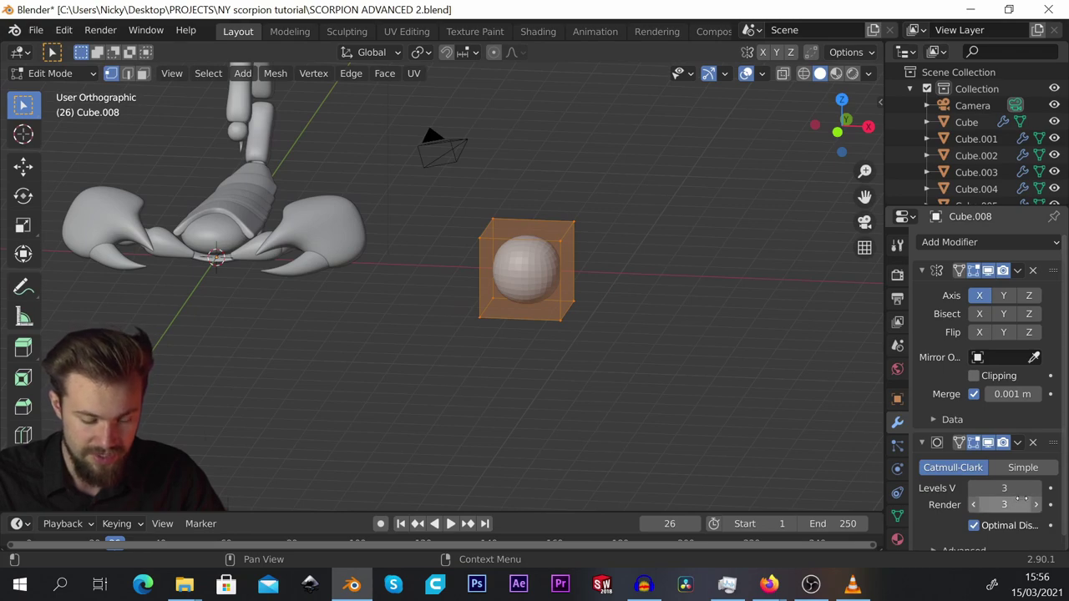
{"action": "key", "text": "KP_1"}
{"action": "key", "text": "s"}
{"action": "left_click", "coordinate": [570, 267]}
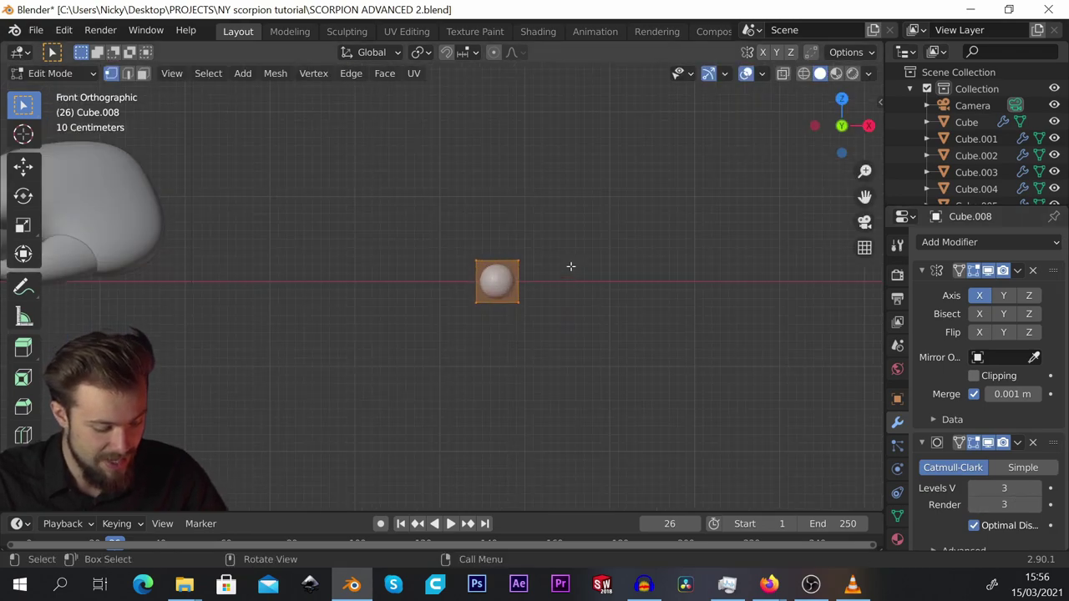
{"action": "key", "text": "s"}
{"action": "key", "text": "x"}
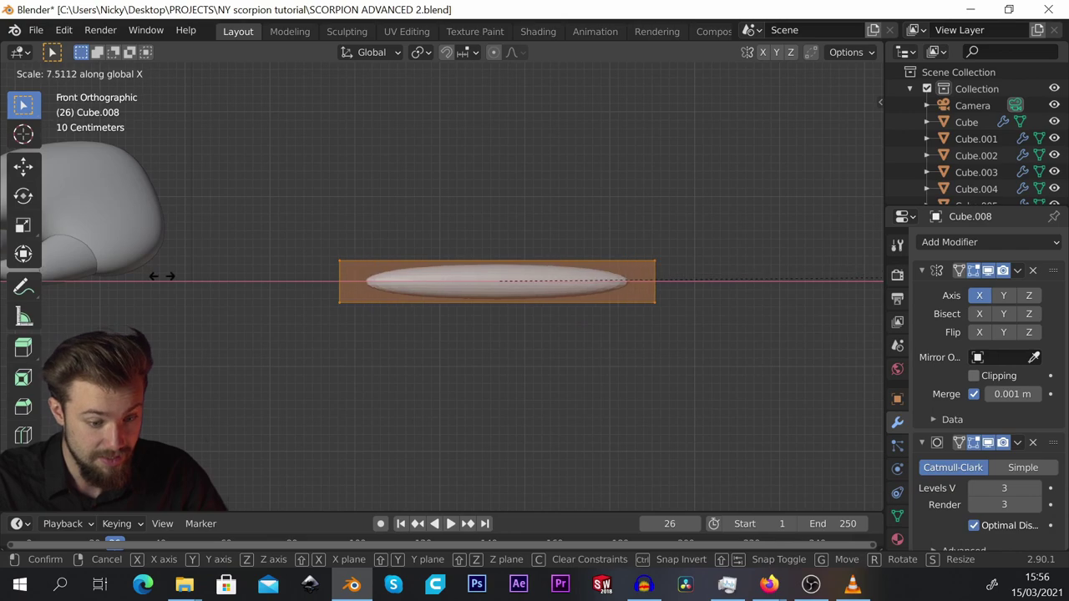
{"action": "left_click", "coordinate": [192, 278]}
Add a centred loop cut across the bar and scale it down to about 0.6 to narrow the middle.
{"action": "key", "text": "ctrl+r"}
{"action": "left_click", "coordinate": [460, 267]}
{"action": "right_click", "coordinate": [466, 267]}
{"action": "key", "text": "s"}
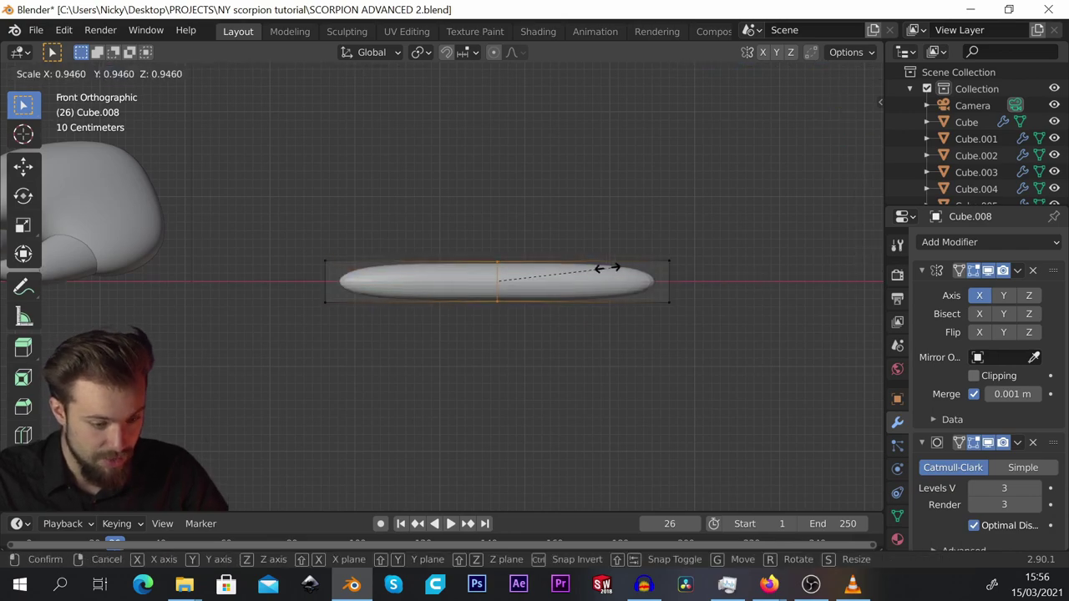
{"action": "left_click", "coordinate": [568, 277]}
Add a loop cut near the bar's outer end and scale it up so that end bulges.
{"action": "key", "text": "ctrl+r"}
{"action": "left_click", "coordinate": [576, 274]}
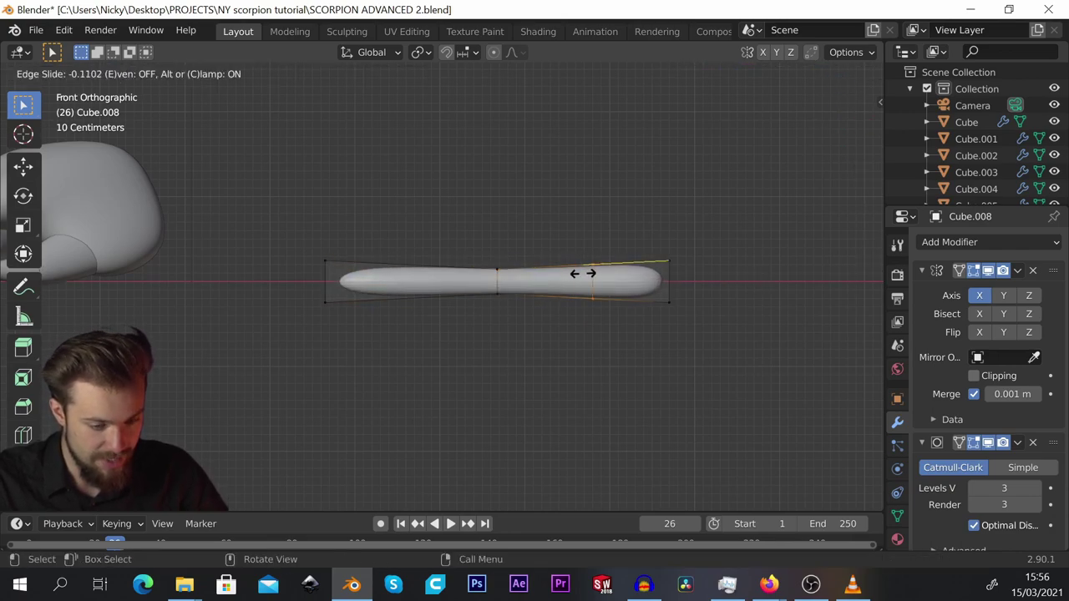
{"action": "left_click", "coordinate": [622, 272]}
{"action": "key", "text": "s"}
{"action": "left_click", "coordinate": [766, 286]}
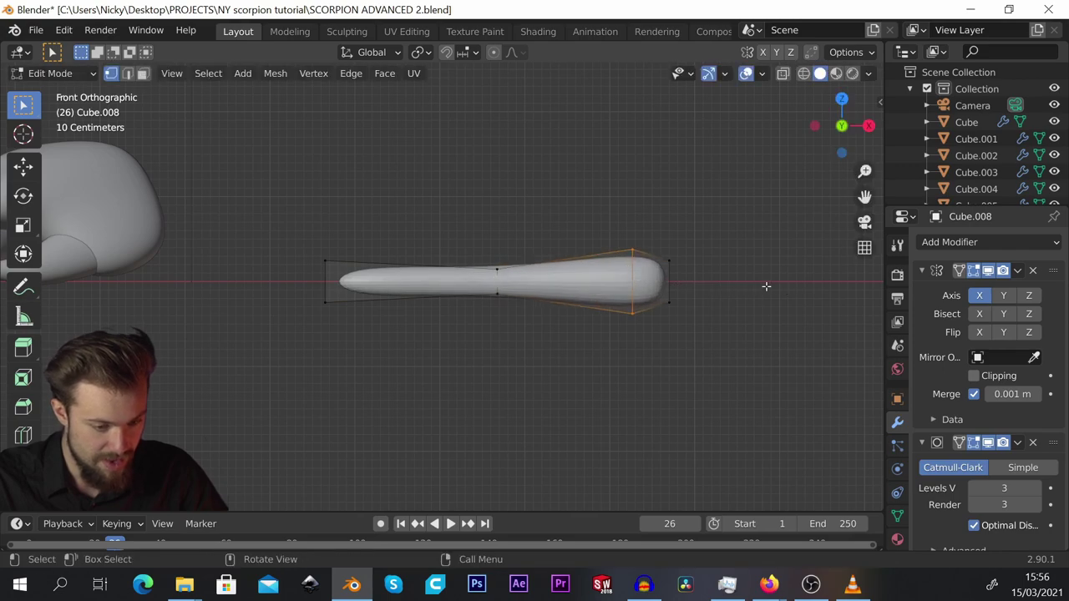
Add a matching loop cut near the inner end, scale it up and shift it slightly along X.
{"action": "left_click", "coordinate": [396, 282]}
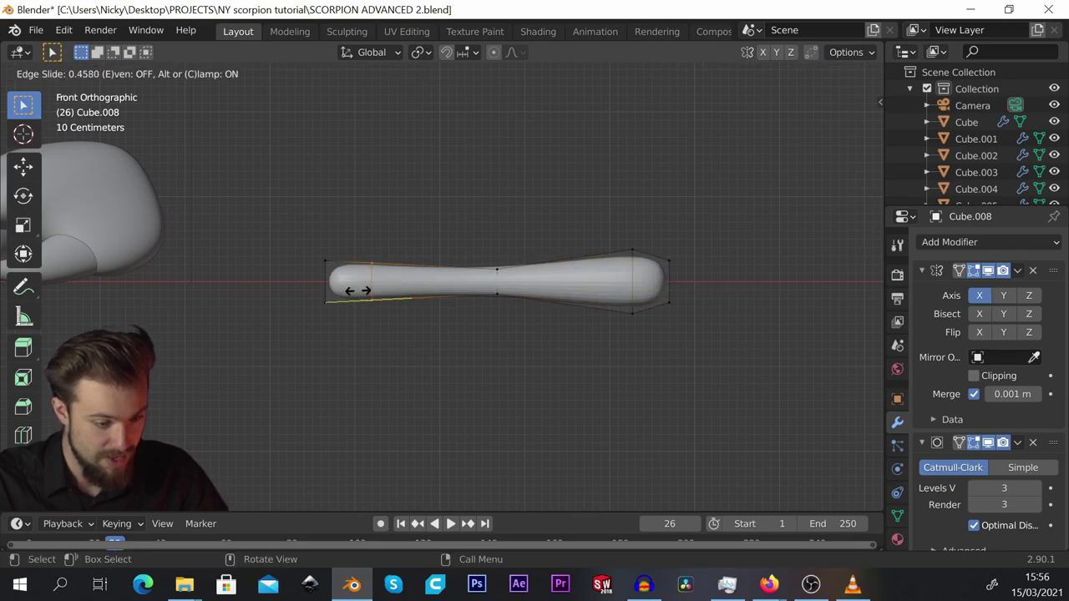
{"action": "left_click", "coordinate": [357, 290]}
{"action": "key", "text": "s"}
{"action": "left_click", "coordinate": [460, 309]}
{"action": "key", "text": "g"}
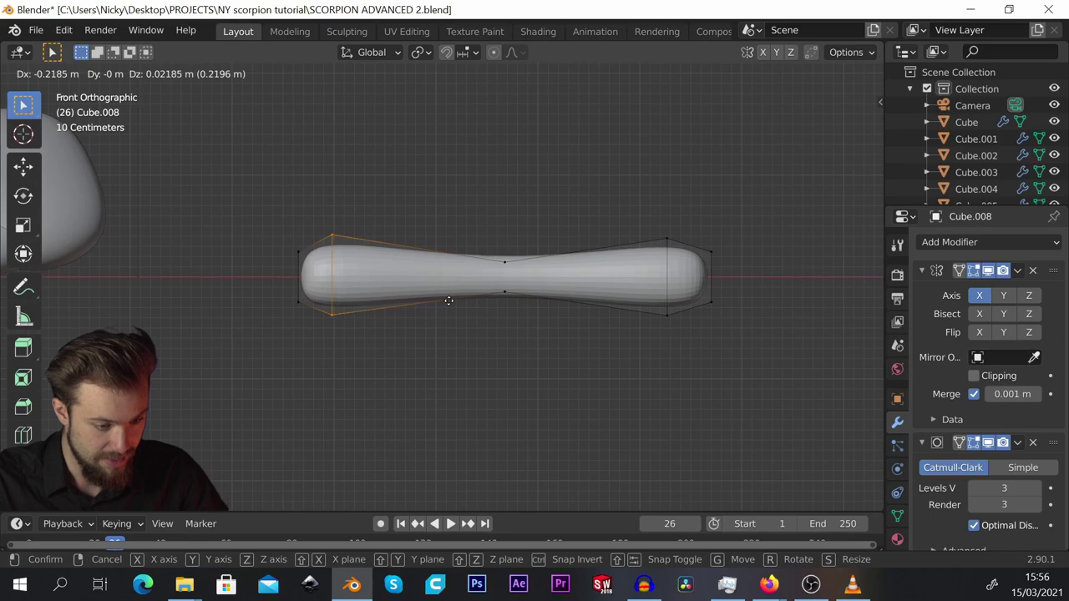
{"action": "key", "text": "x"}
{"action": "left_click", "coordinate": [451, 298]}
Select the bar's outer end face, enlarge it and inset it.
{"action": "middle_click_drag", "start_coordinate": [451, 298], "coordinate": [698, 276]}
{"action": "left_click", "coordinate": [632, 323], "text": "shift"}
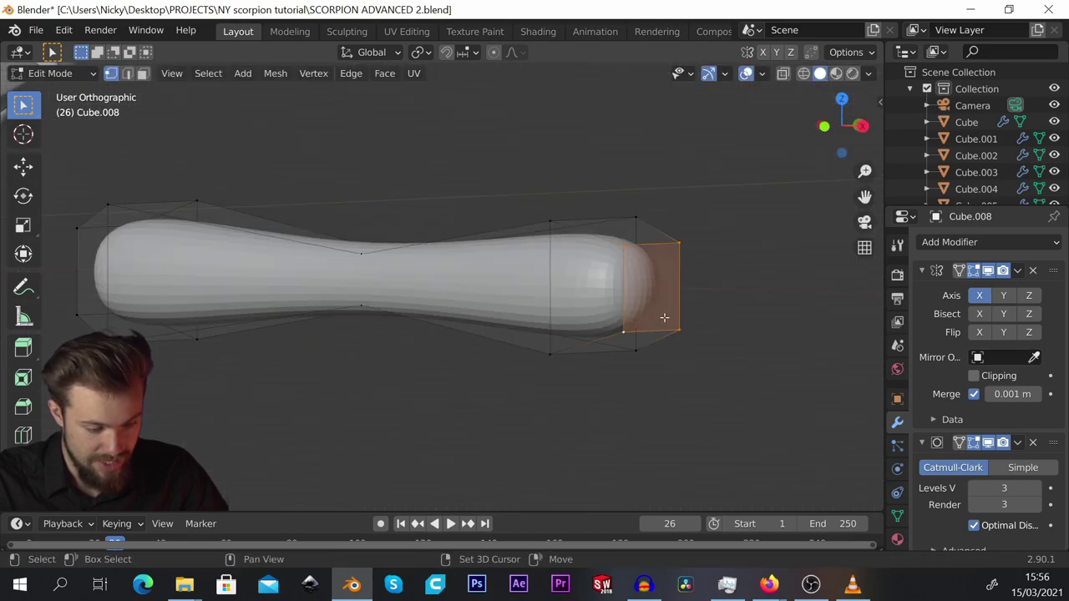
{"action": "key", "text": "s"}
{"action": "left_click", "coordinate": [709, 287]}
{"action": "scroll", "coordinate": [705, 286], "scroll_direction": "up", "scroll_amount": 2}
{"action": "key", "text": "i"}
{"action": "left_click", "coordinate": [785, 287]}
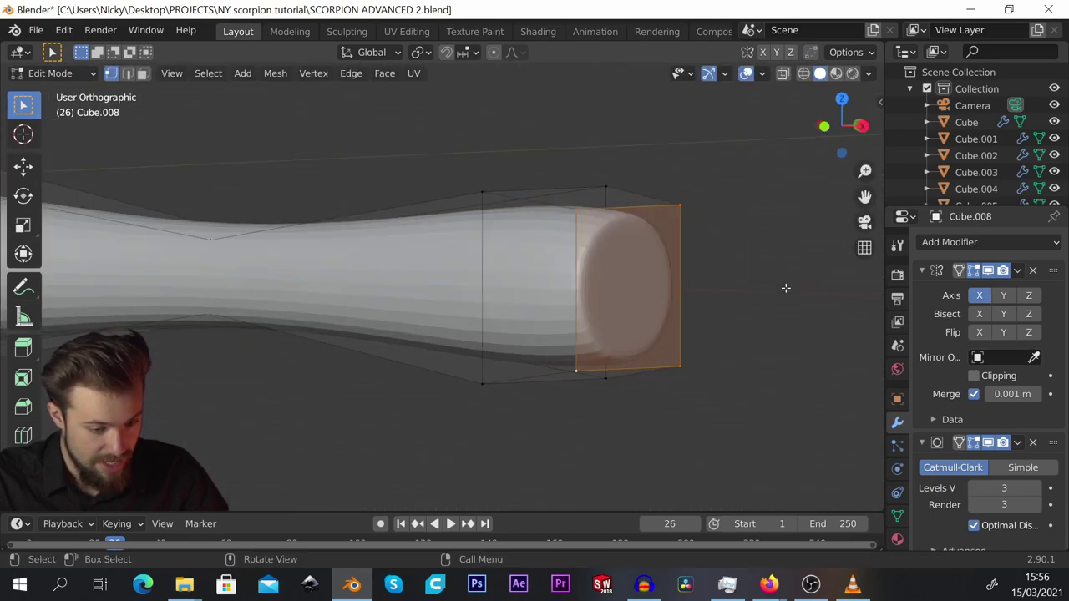
Extrude the inset outer face inward and scale it down to form a hollow socket.
{"action": "key", "text": "e"}
{"action": "left_click", "coordinate": [698, 288]}
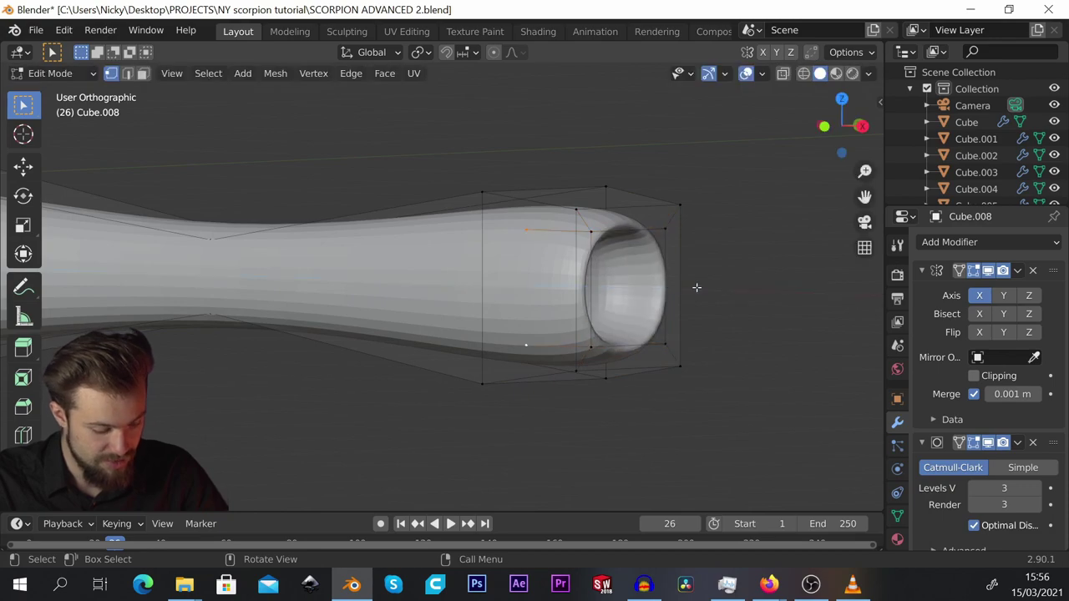
{"action": "key", "text": "s"}
{"action": "left_click", "coordinate": [692, 285]}
{"action": "scroll", "coordinate": [690, 287], "scroll_direction": "down", "scroll_amount": 5}
{"action": "middle_click_drag", "start_coordinate": [686, 288], "coordinate": [755, 294]}
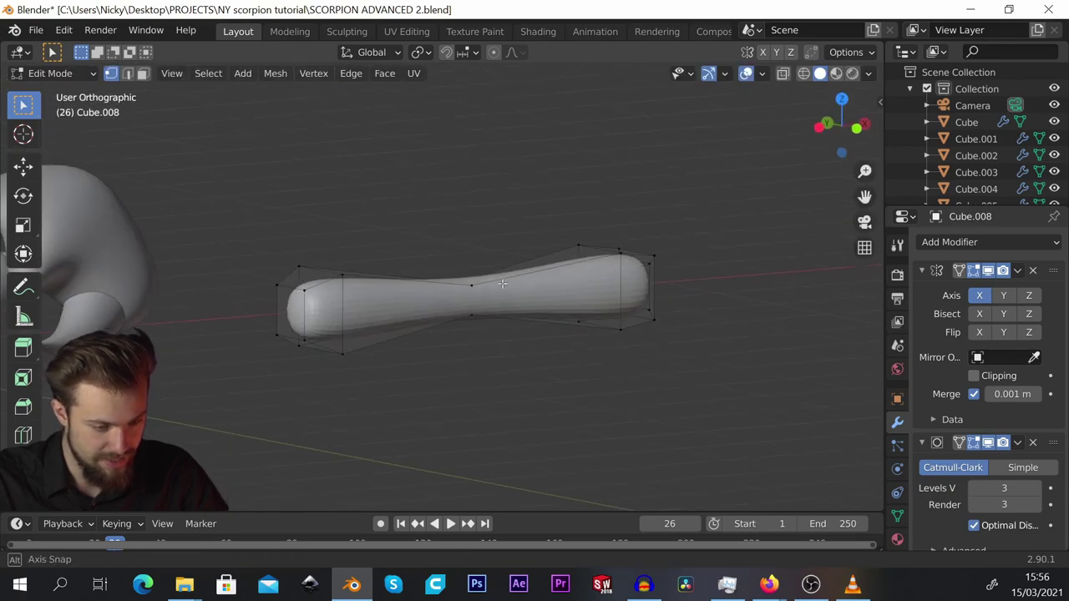
Select the face at the bar's inner end, inset it and scale it down within the end rim.
{"action": "scroll", "coordinate": [501, 292], "scroll_direction": "up", "scroll_amount": 5}
{"action": "middle_click_drag", "start_coordinate": [418, 293], "coordinate": [443, 288]}
{"action": "left_click", "coordinate": [106, 267]}
{"action": "left_click", "coordinate": [193, 279], "text": "shift"}
{"action": "middle_click_drag", "start_coordinate": [251, 334], "coordinate": [297, 292]}
{"action": "left_click", "coordinate": [289, 352], "text": "shift"}
{"action": "left_click", "coordinate": [245, 348], "text": "shift"}
{"action": "scroll", "coordinate": [219, 292], "scroll_direction": "up", "scroll_amount": 2}
{"action": "key", "text": "s"}
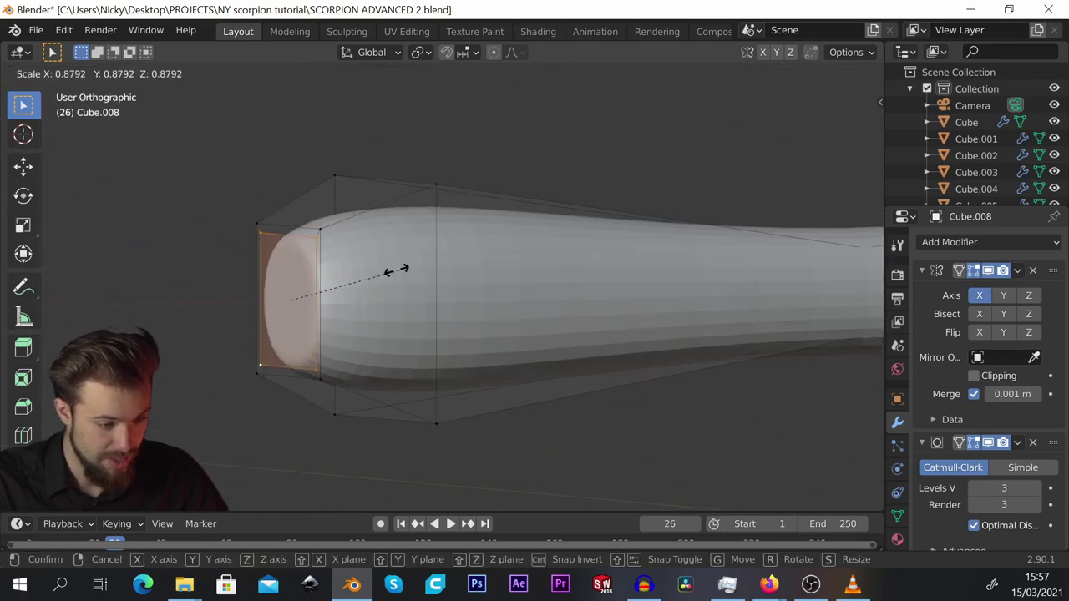
{"action": "left_click", "coordinate": [365, 289]}
Extrude the inner end's inset face into the segment and scale it to about 0.86 to form a second socket.
{"action": "key", "text": "e"}
{"action": "left_click", "coordinate": [459, 289]}
{"action": "key", "text": "s"}
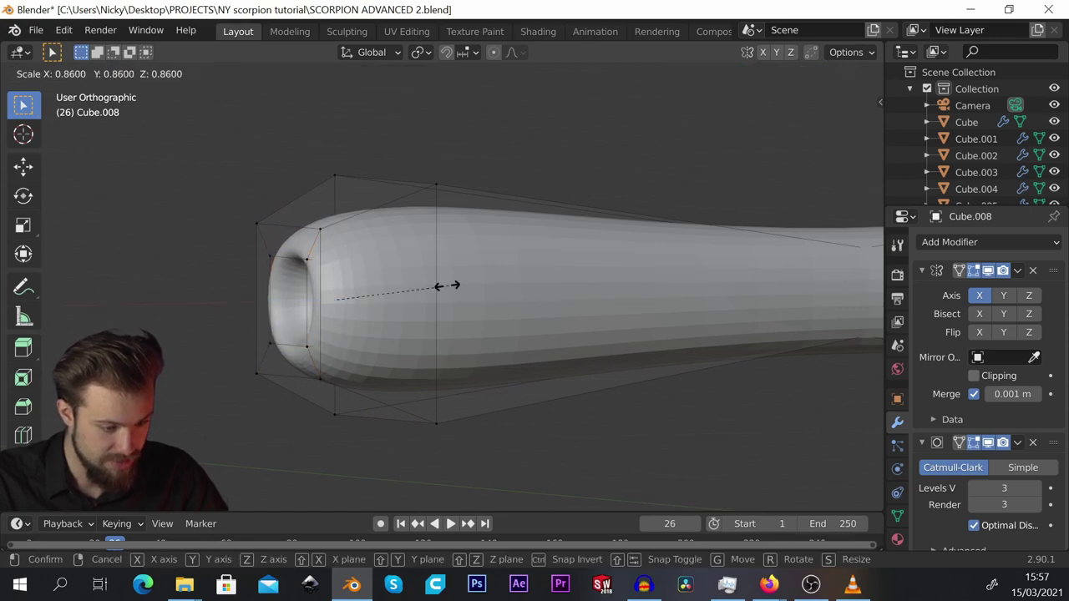
{"action": "left_click", "coordinate": [444, 286]}
{"action": "scroll", "coordinate": [441, 285], "scroll_direction": "down", "scroll_amount": 5}
{"action": "scroll", "coordinate": [440, 283], "scroll_direction": "up", "scroll_amount": 4}
{"action": "middle_click_drag", "start_coordinate": [430, 277], "coordinate": [442, 282]}
{"action": "scroll", "coordinate": [441, 282], "scroll_direction": "down", "scroll_amount": 5}
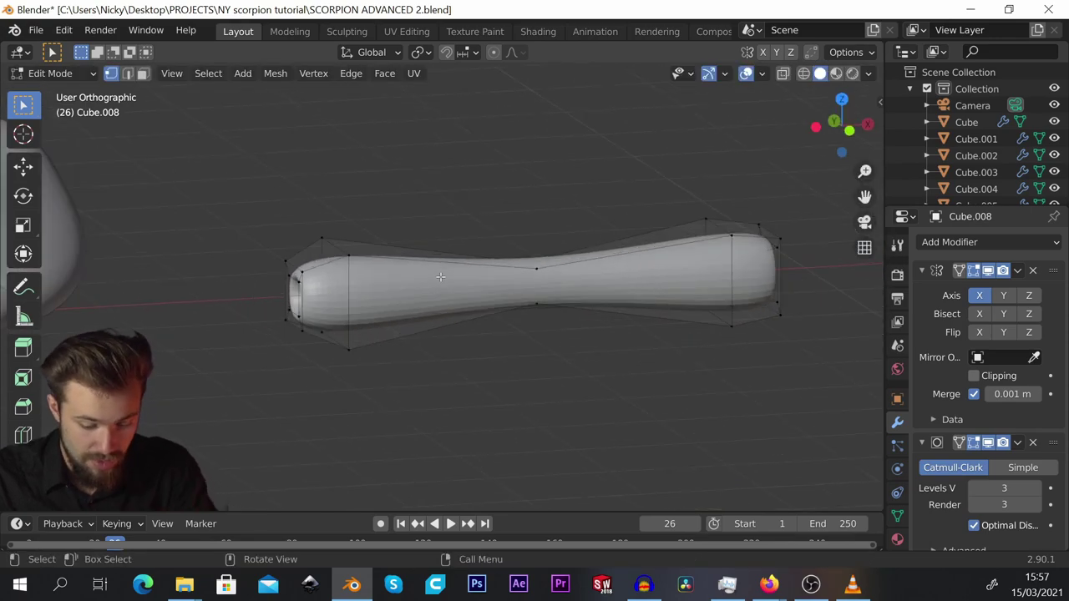
Turn on X-ray in front view and lower the segment's middle bottom vertices along Z to bend it.
{"action": "key", "text": "KP_1"}
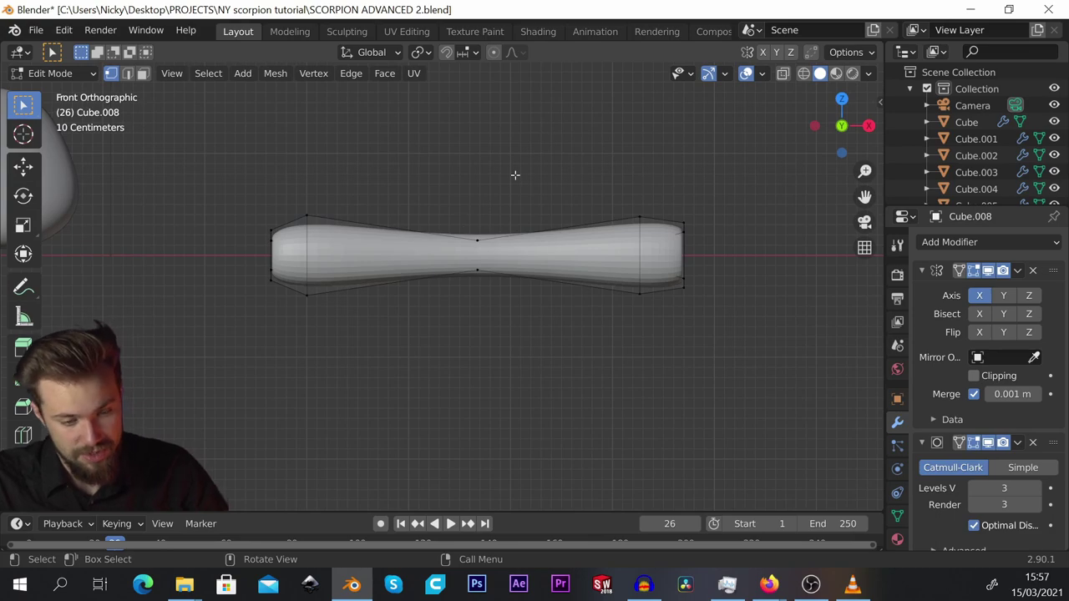
{"action": "left_click", "coordinate": [782, 73]}
{"action": "scroll", "coordinate": [550, 266], "scroll_direction": "up", "scroll_amount": 2}
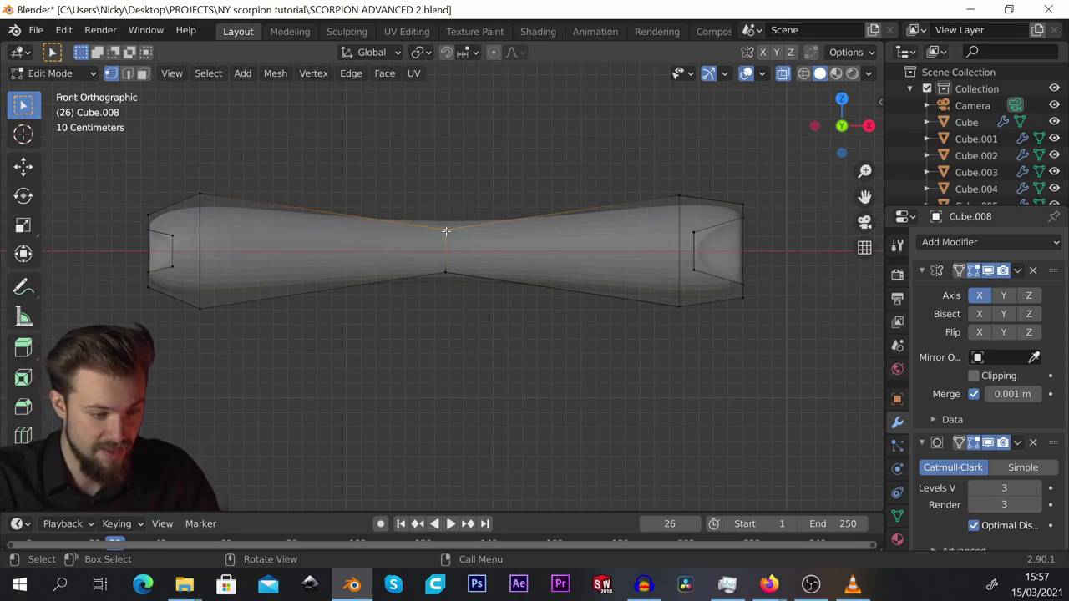
{"action": "left_click", "coordinate": [489, 306]}
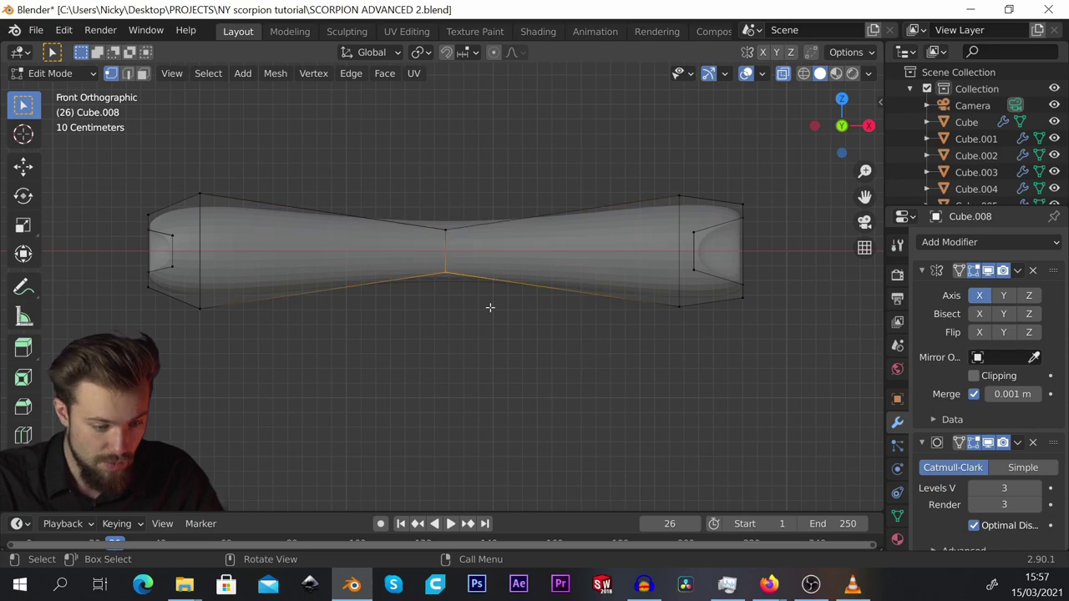
{"action": "key", "text": "g"}
{"action": "key", "text": "z"}
{"action": "left_click", "coordinate": [492, 343]}
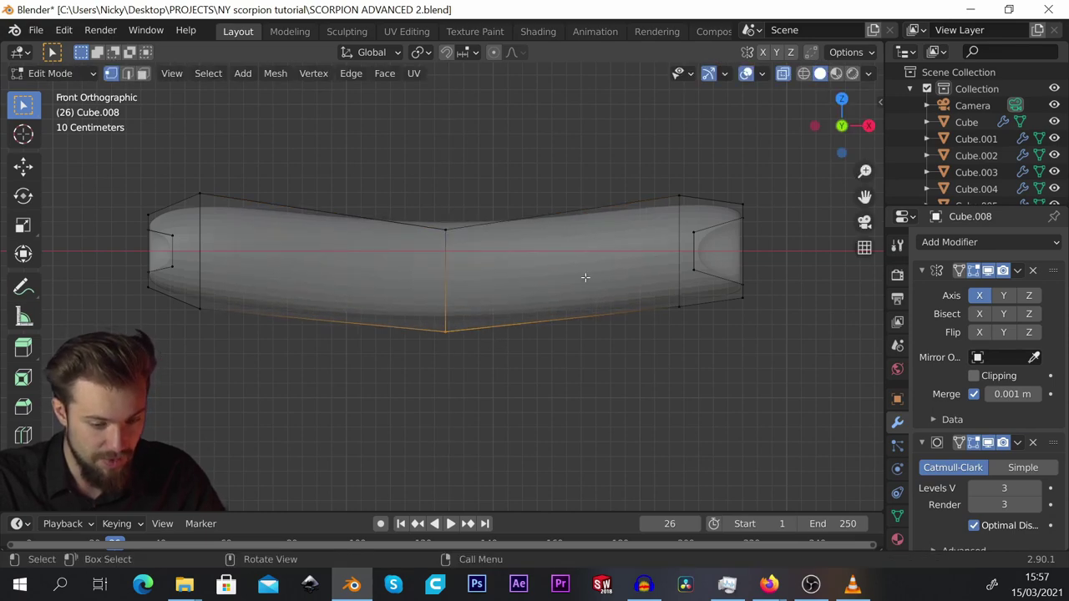
Lower the bottom vertices at the segment's outer end and at its inner end along Z.
{"action": "left_click_drag", "start_coordinate": [641, 257], "coordinate": [795, 353]}
{"action": "key", "text": "g"}
{"action": "key", "text": "z"}
{"action": "left_click", "coordinate": [795, 370]}
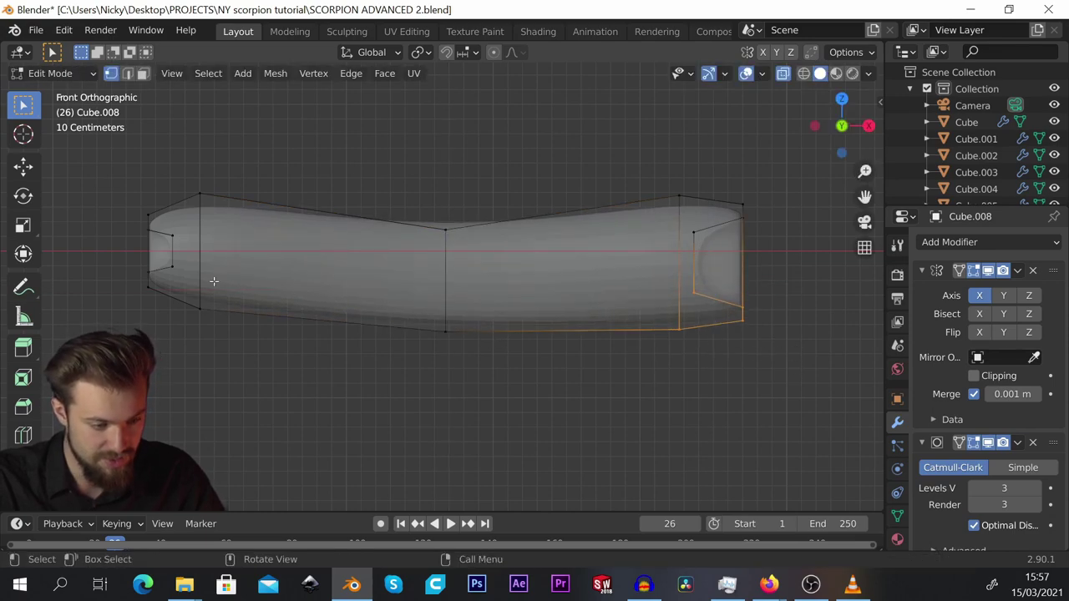
{"action": "left_click_drag", "start_coordinate": [197, 307], "coordinate": [252, 327]}
{"action": "key", "text": "g"}
{"action": "key", "text": "z"}
{"action": "left_click", "coordinate": [253, 340]}
Lower the middle bottom vertices a little further along Z, then return to Object Mode and deselect the segment.
{"action": "left_click_drag", "start_coordinate": [333, 301], "coordinate": [486, 381]}
{"action": "key", "text": "g"}
{"action": "key", "text": "z"}
{"action": "left_click", "coordinate": [489, 389]}
{"action": "middle_click_drag", "start_coordinate": [516, 299], "coordinate": [454, 337]}
{"action": "key", "text": "Tab"}
{"action": "scroll", "coordinate": [467, 330], "scroll_direction": "down", "scroll_amount": 3}
{"action": "key", "text": "KP_1"}
{"action": "left_click", "coordinate": [575, 235]}
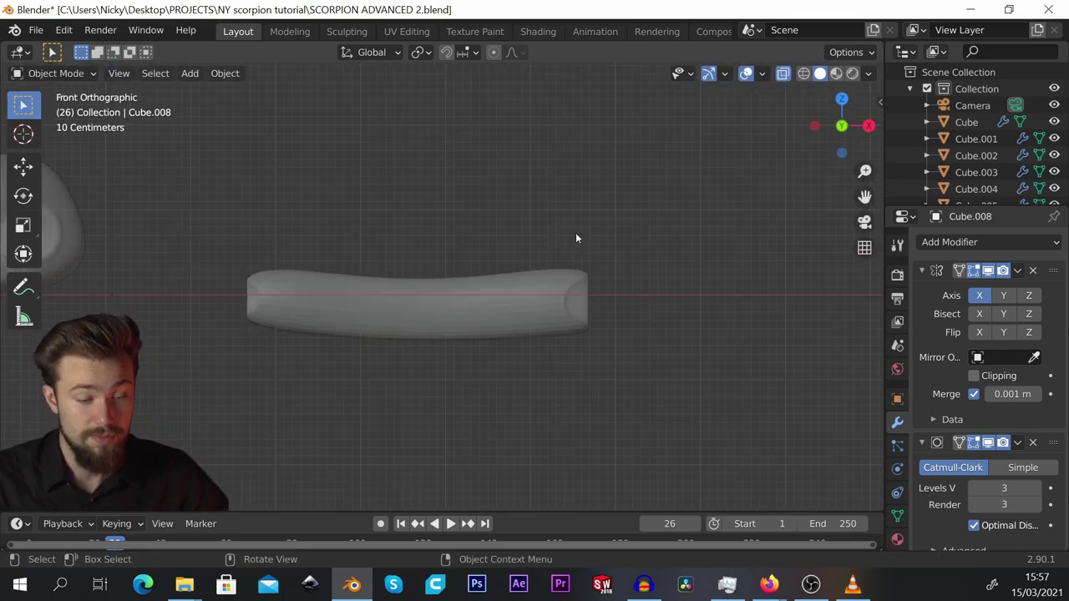
In Edit Mode, select the whole segment and rotate it about 60° in front view so it slants steeply outward.
{"action": "scroll", "coordinate": [441, 288], "scroll_direction": "down", "scroll_amount": 5}
{"action": "scroll", "coordinate": [455, 255], "scroll_direction": "up", "scroll_amount": 3}
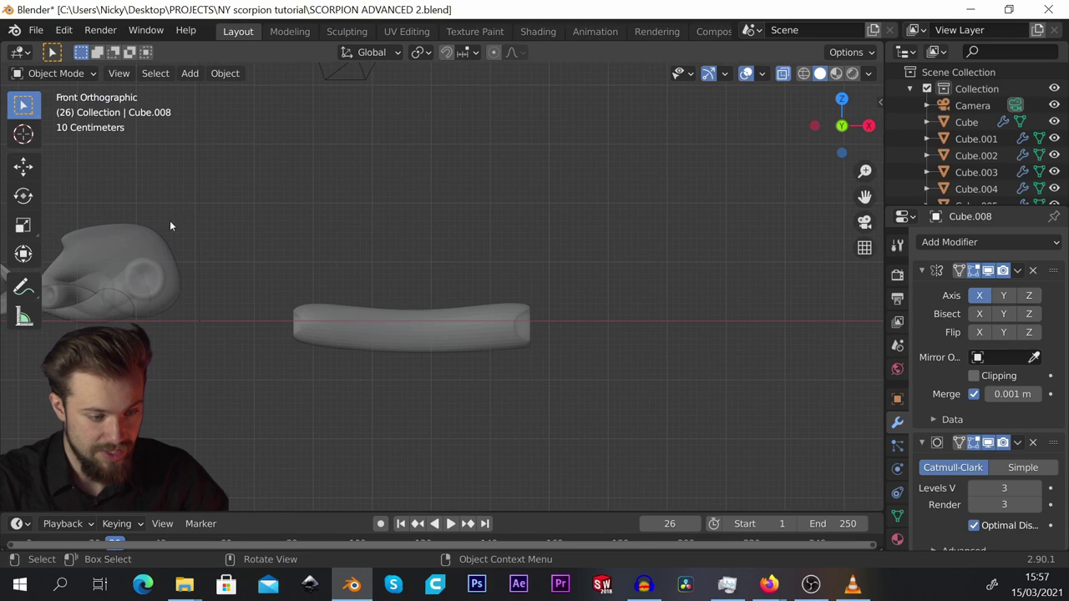
{"action": "scroll", "coordinate": [466, 314], "scroll_direction": "up", "scroll_amount": 1}
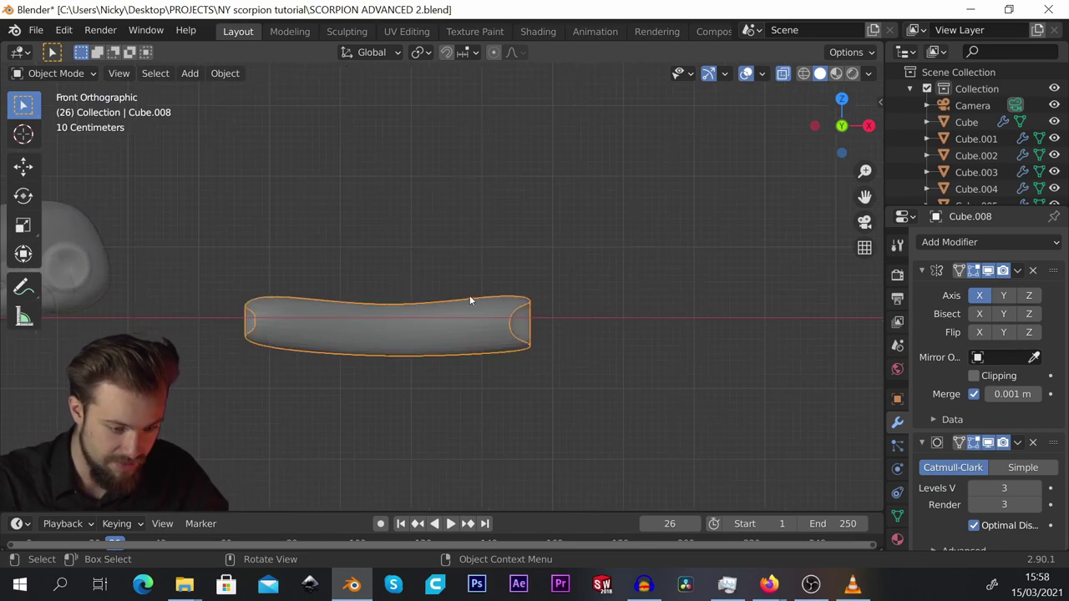
{"action": "key", "text": "Tab"}
{"action": "key", "text": "a"}
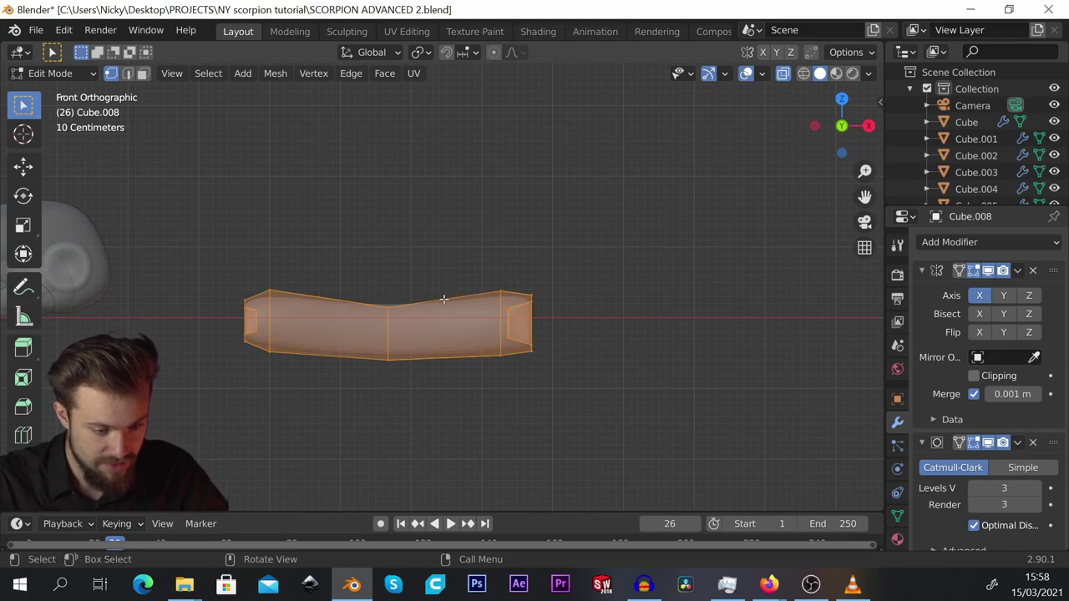
{"action": "key", "text": "a"}
{"action": "key", "text": "a"}
{"action": "scroll", "coordinate": [424, 261], "scroll_direction": "down", "scroll_amount": 3}
{"action": "scroll", "coordinate": [351, 289], "scroll_direction": "up", "scroll_amount": 4}
{"action": "key", "text": "r"}
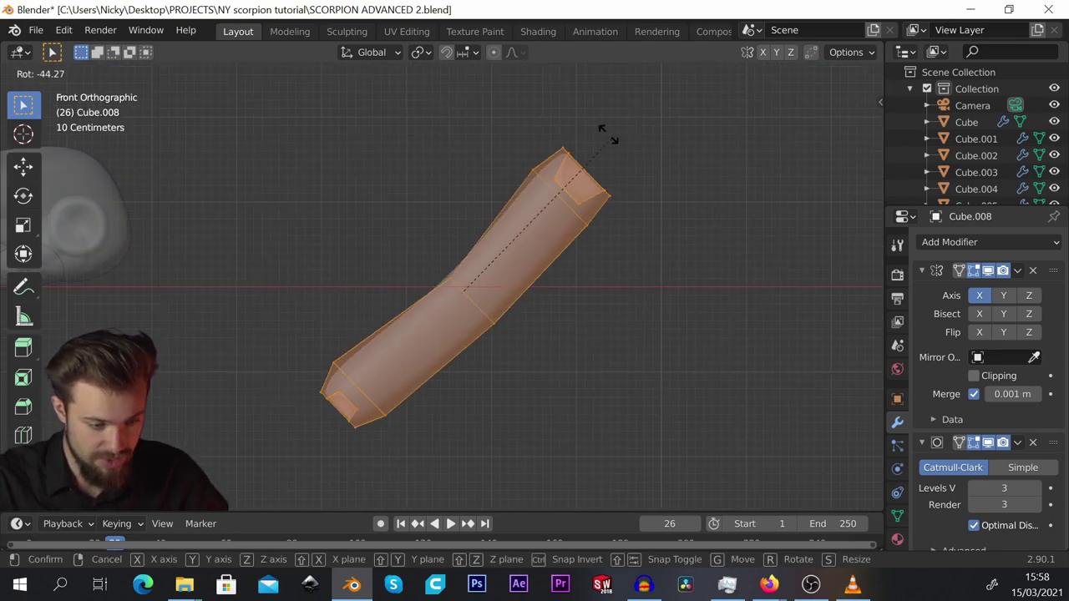
{"action": "left_click", "coordinate": [567, 107]}
Move the slanted segment upward and away from the scorpion's body in front view.
{"action": "scroll", "coordinate": [567, 167], "scroll_direction": "down", "scroll_amount": 1}
{"action": "middle_click_drag", "start_coordinate": [557, 219], "coordinate": [489, 258], "text": "shift"}
{"action": "key", "text": "g"}
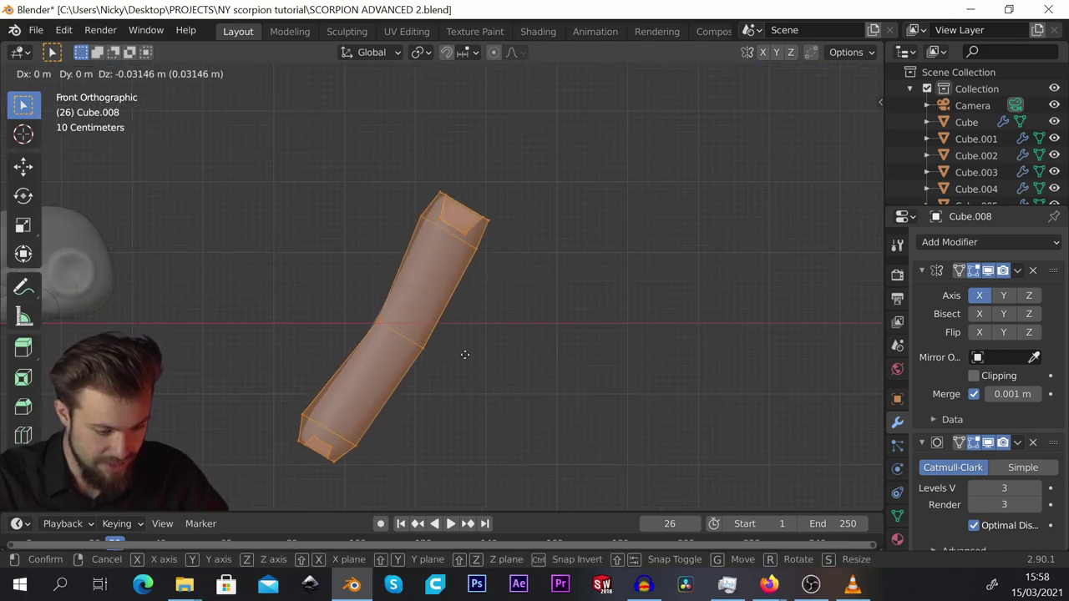
{"action": "left_click", "coordinate": [579, 193]}
{"action": "scroll", "coordinate": [505, 355], "scroll_direction": "down", "scroll_amount": 5}
{"action": "scroll", "coordinate": [508, 282], "scroll_direction": "up", "scroll_amount": 3}
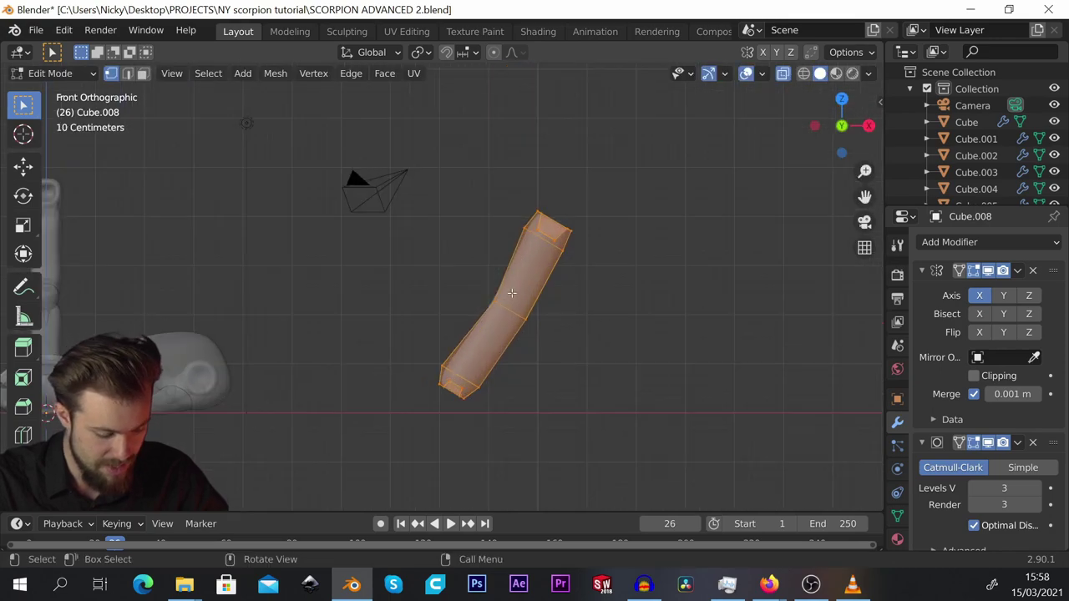
Duplicate the segment, move the copy about 2.8 m along X toward the body and rotate it back to horizontal.
{"action": "key", "text": "shift+d"}
{"action": "key", "text": "x"}
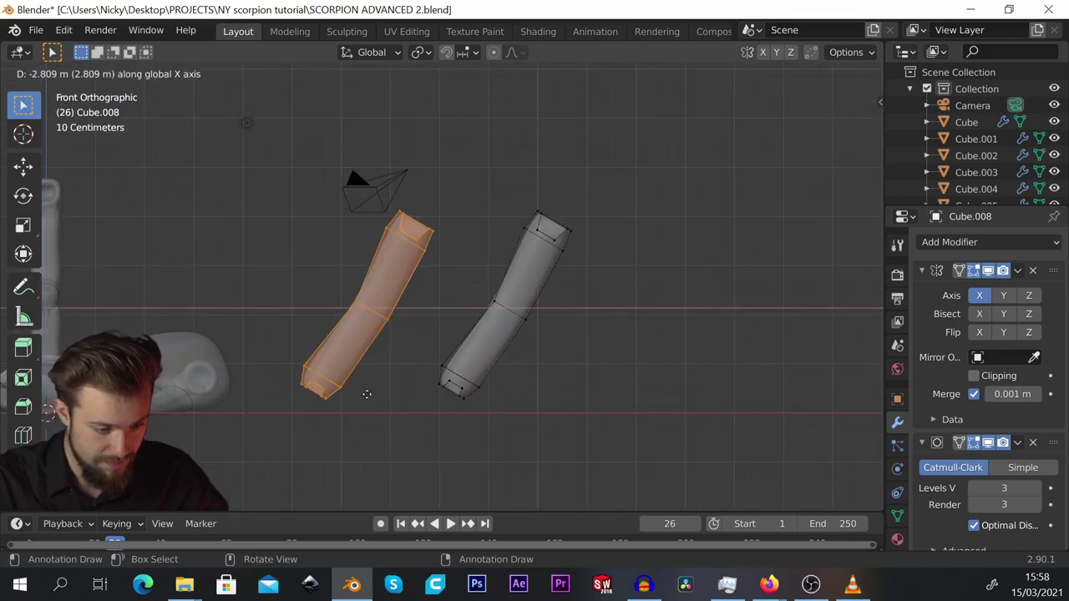
{"action": "left_click", "coordinate": [380, 352]}
{"action": "key", "text": "r"}
{"action": "left_click", "coordinate": [498, 434]}
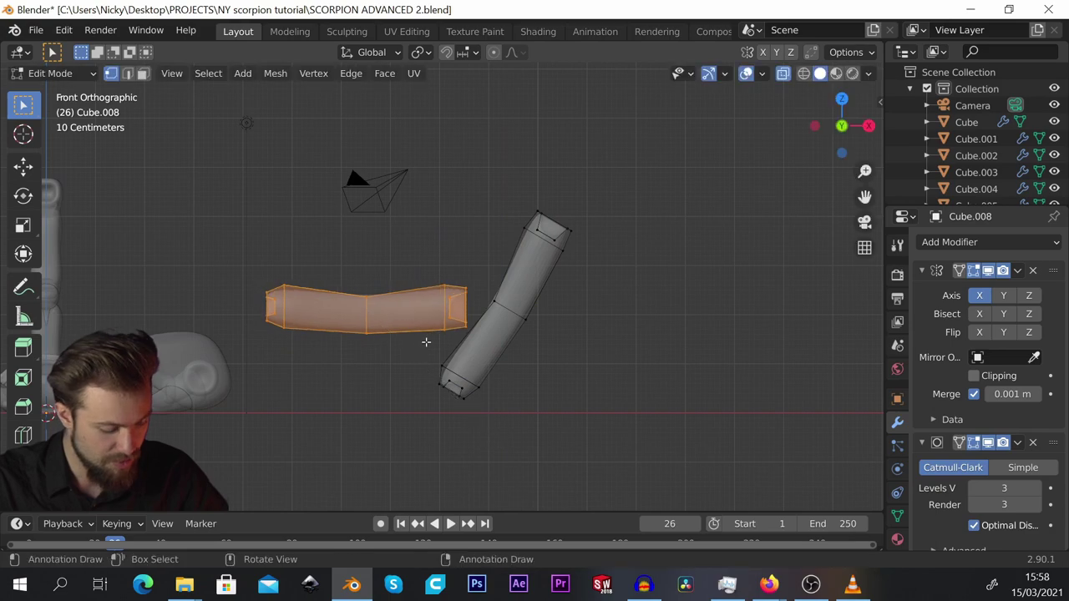
Scale the duplicated segment along X to about 0.4 of its length to make a short joint piece.
{"action": "scroll", "coordinate": [426, 342], "scroll_direction": "up", "scroll_amount": 1}
{"action": "key", "text": "s"}
{"action": "key", "text": "x"}
{"action": "left_click", "coordinate": [435, 334]}
{"action": "scroll", "coordinate": [361, 299], "scroll_direction": "up", "scroll_amount": 5}
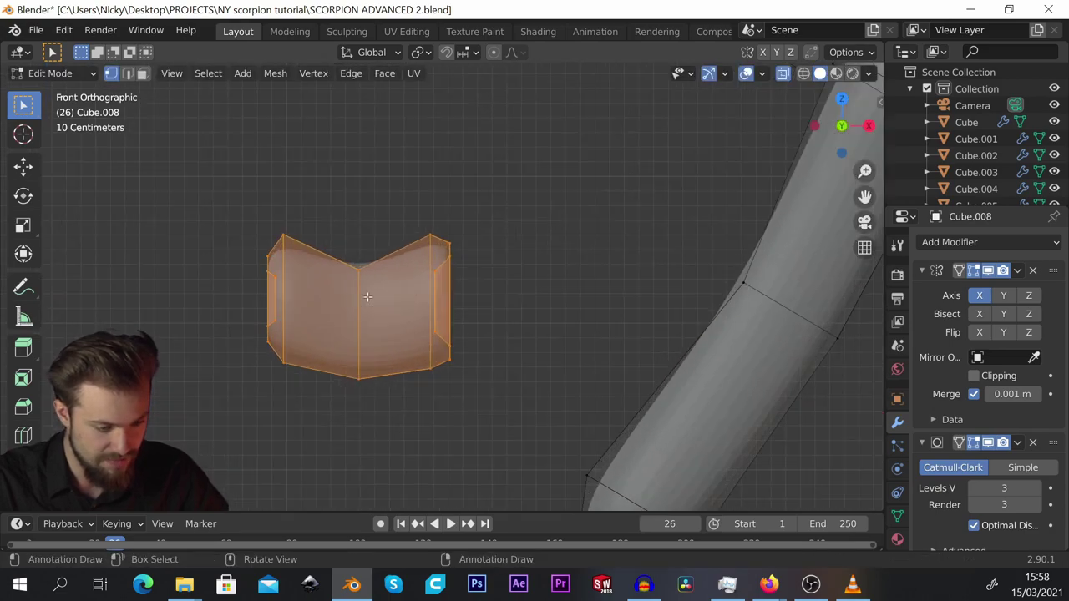
{"action": "middle_click_drag", "start_coordinate": [370, 296], "coordinate": [334, 311]}
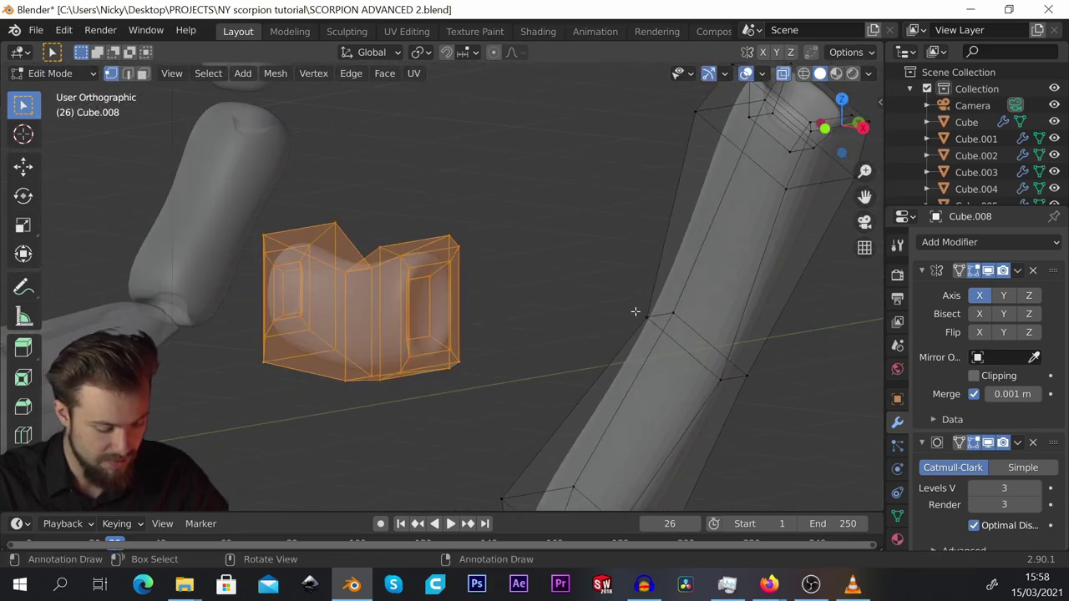
{"action": "key", "text": "s"}
{"action": "key", "text": "x"}
{"action": "left_click", "coordinate": [573, 309]}
{"action": "scroll", "coordinate": [460, 286], "scroll_direction": "down", "scroll_amount": 3}
{"action": "key", "text": "KP_1"}
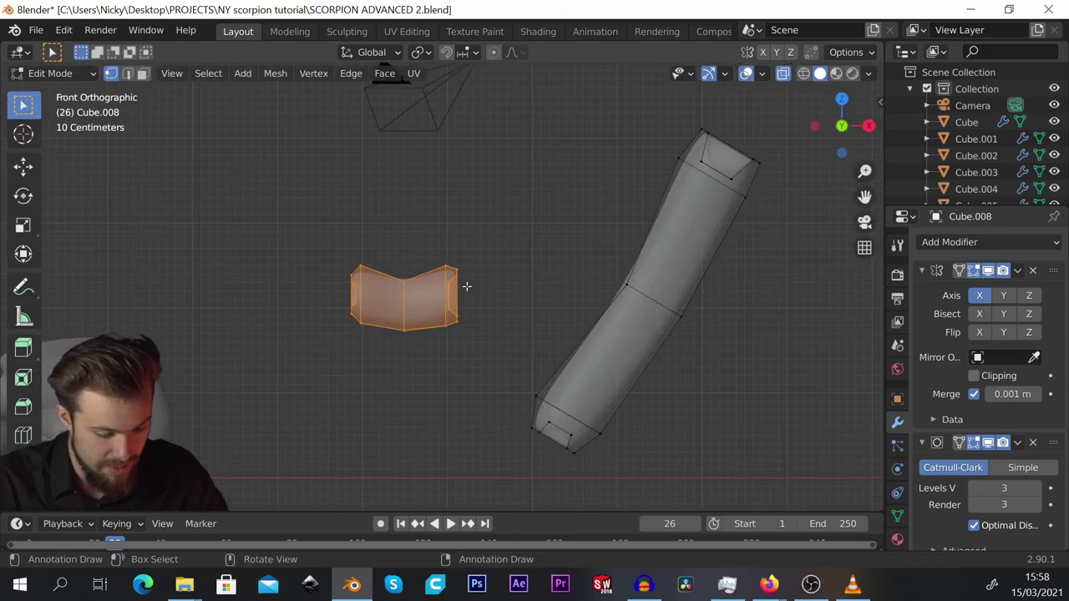
Move the short piece against the long segment's lower end and stretch it along X by about 1.3.
{"action": "key", "text": "g"}
{"action": "left_click", "coordinate": [544, 434]}
{"action": "scroll", "coordinate": [415, 322], "scroll_direction": "down", "scroll_amount": 3}
{"action": "scroll", "coordinate": [468, 392], "scroll_direction": "up", "scroll_amount": 5}
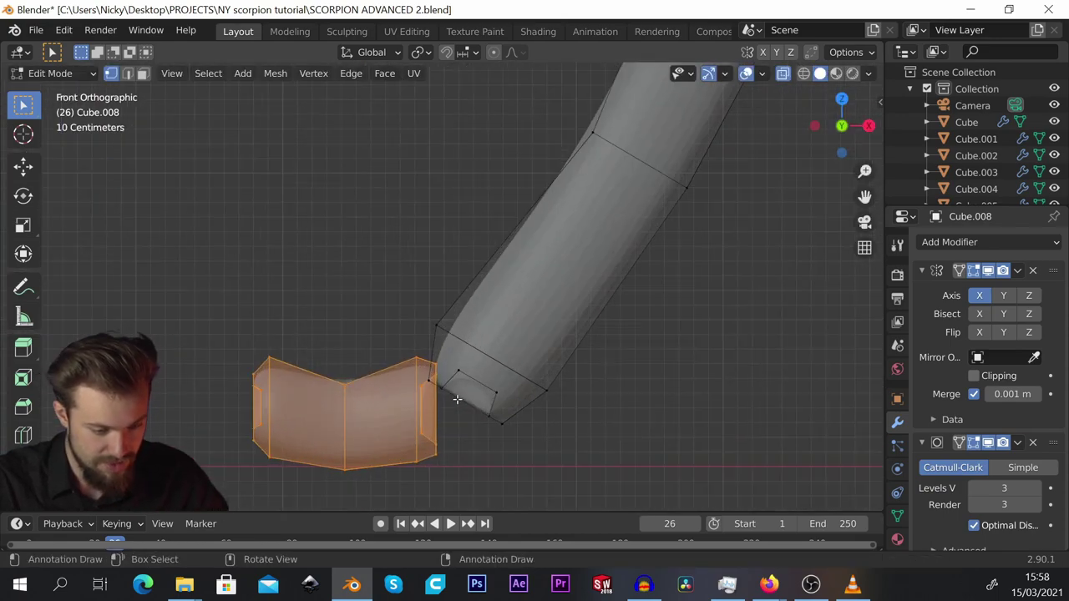
{"action": "key", "text": "s"}
{"action": "key", "text": "x"}
{"action": "left_click", "coordinate": [498, 400]}
{"action": "scroll", "coordinate": [451, 212], "scroll_direction": "down", "scroll_amount": 4}
{"action": "left_click", "coordinate": [451, 212]}
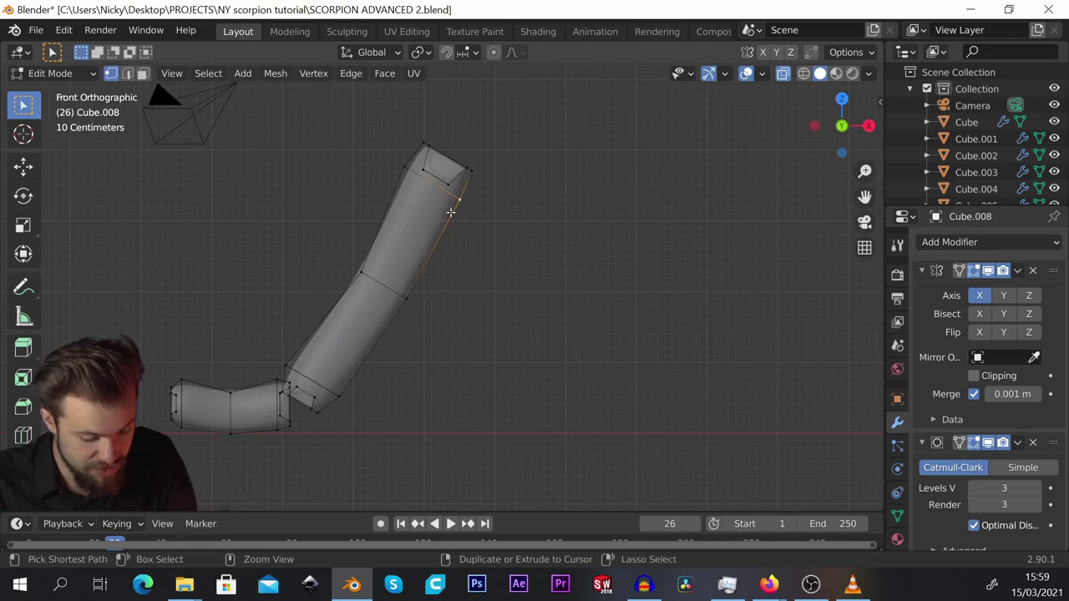
Duplicate the long slanted segment, rotate the copy to slope gently downward away from the body, and place it against the original's upper end.
{"action": "key", "text": "ctrl+l"}
{"action": "key", "text": "shift+d"}
{"action": "left_click", "coordinate": [704, 155]}
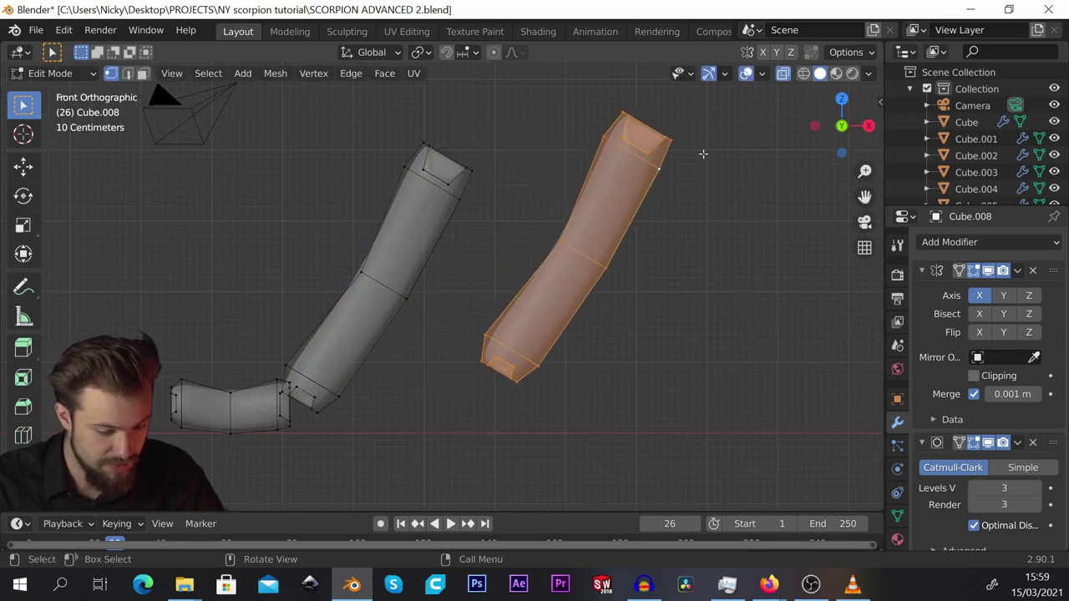
{"action": "key", "text": "r"}
{"action": "left_click", "coordinate": [736, 382]}
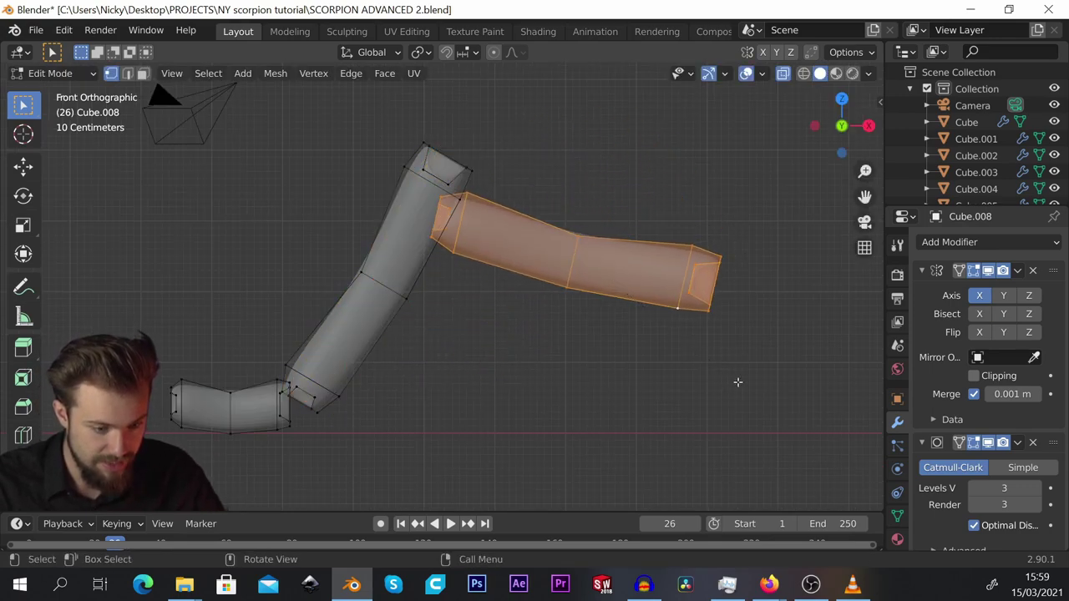
{"action": "key", "text": "g"}
{"action": "left_click", "coordinate": [676, 266]}
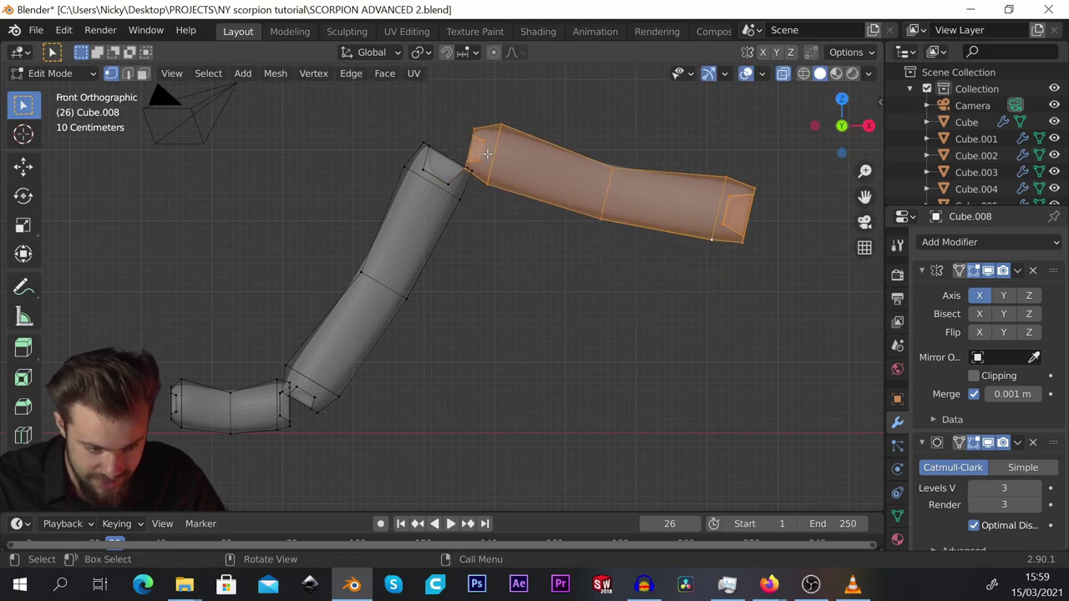
{"action": "scroll", "coordinate": [455, 201], "scroll_direction": "down", "scroll_amount": 2}
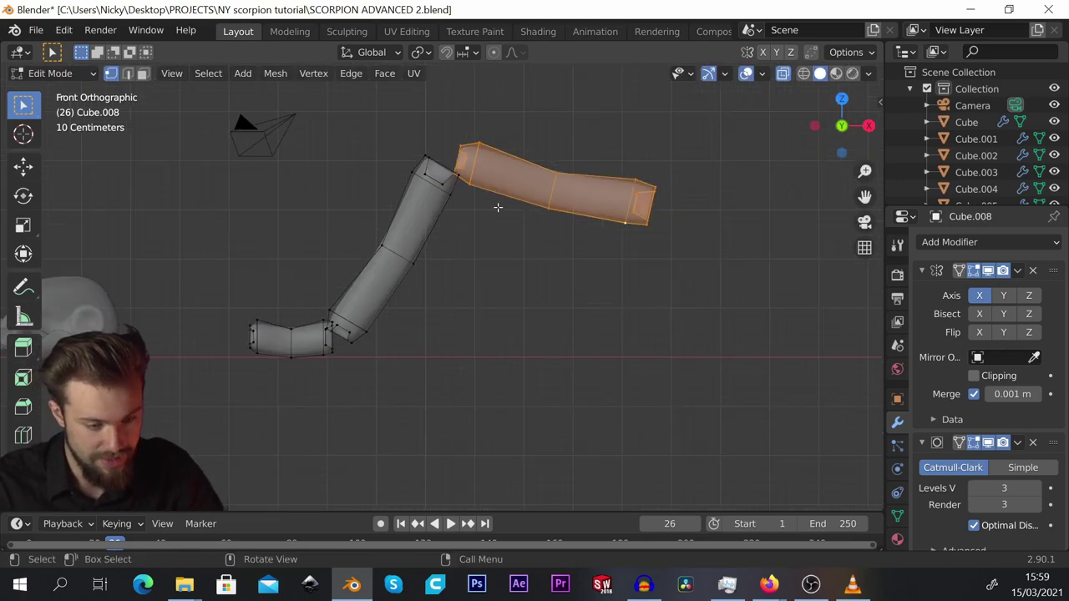
{"action": "scroll", "coordinate": [504, 208], "scroll_direction": "up", "scroll_amount": 2}
{"action": "scroll", "coordinate": [436, 209], "scroll_direction": "down", "scroll_amount": 1}
{"action": "scroll", "coordinate": [564, 208], "scroll_direction": "up", "scroll_amount": 1}
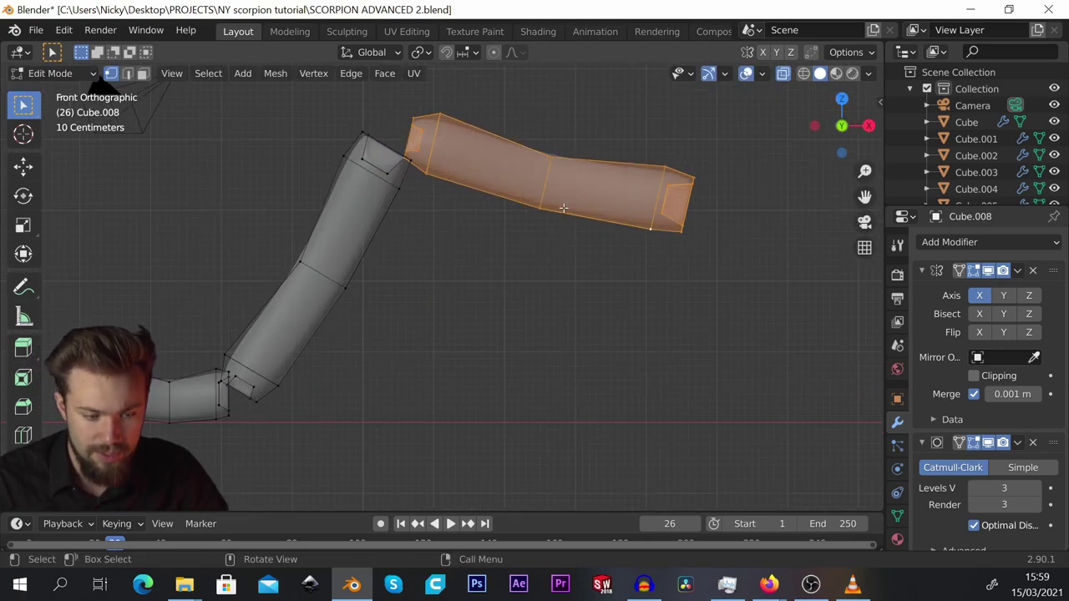
Shorten the copied segment slightly along X and move it back against the first long segment's upper end.
{"action": "key", "text": "s"}
{"action": "key", "text": "x"}
{"action": "left_click", "coordinate": [727, 211]}
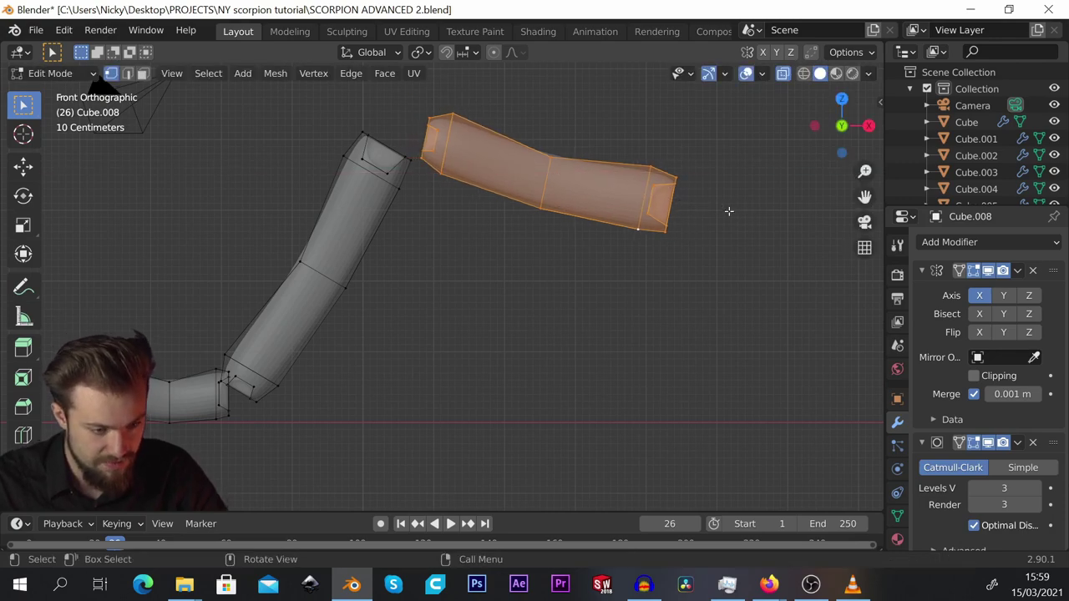
{"action": "key", "text": "g"}
{"action": "left_click", "coordinate": [697, 215]}
Duplicate the middle segment, rotate the copy to slope steeply downward, and place its upper end at the middle segment's outer end.
{"action": "key", "text": "shift+d"}
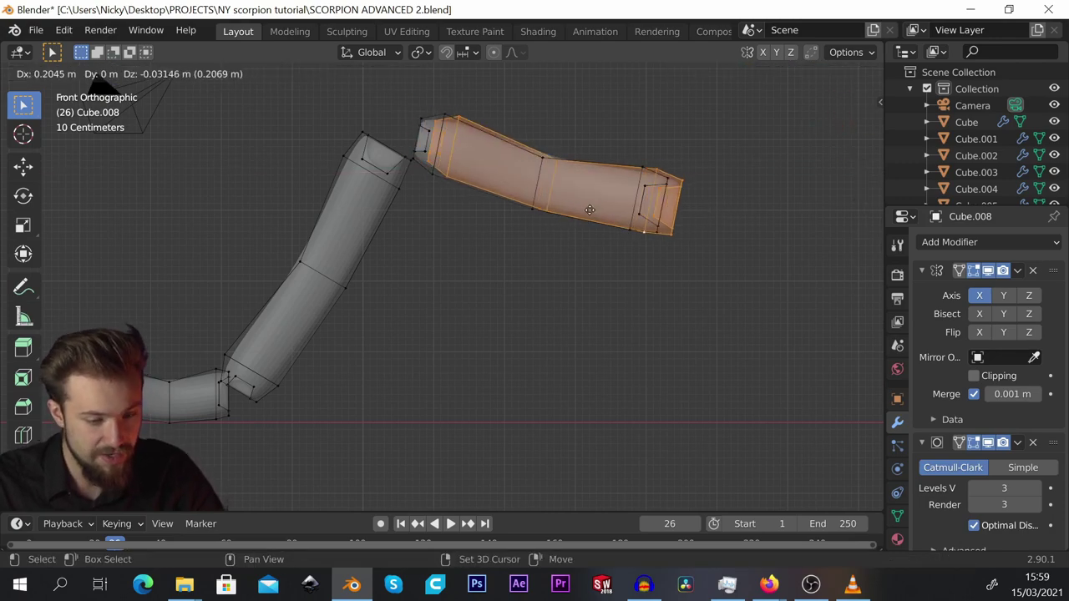
{"action": "left_click", "coordinate": [793, 329]}
{"action": "scroll", "coordinate": [535, 254], "scroll_direction": "down", "scroll_amount": 1}
{"action": "scroll", "coordinate": [702, 262], "scroll_direction": "up", "scroll_amount": 1}
{"action": "key", "text": "r"}
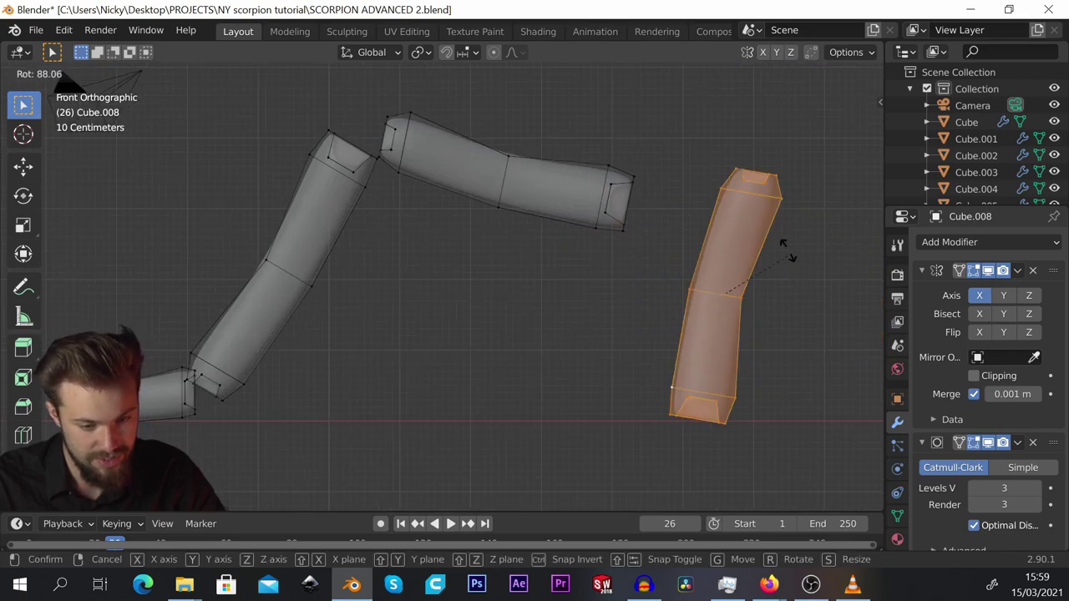
{"action": "left_click", "coordinate": [768, 196]}
{"action": "key", "text": "g"}
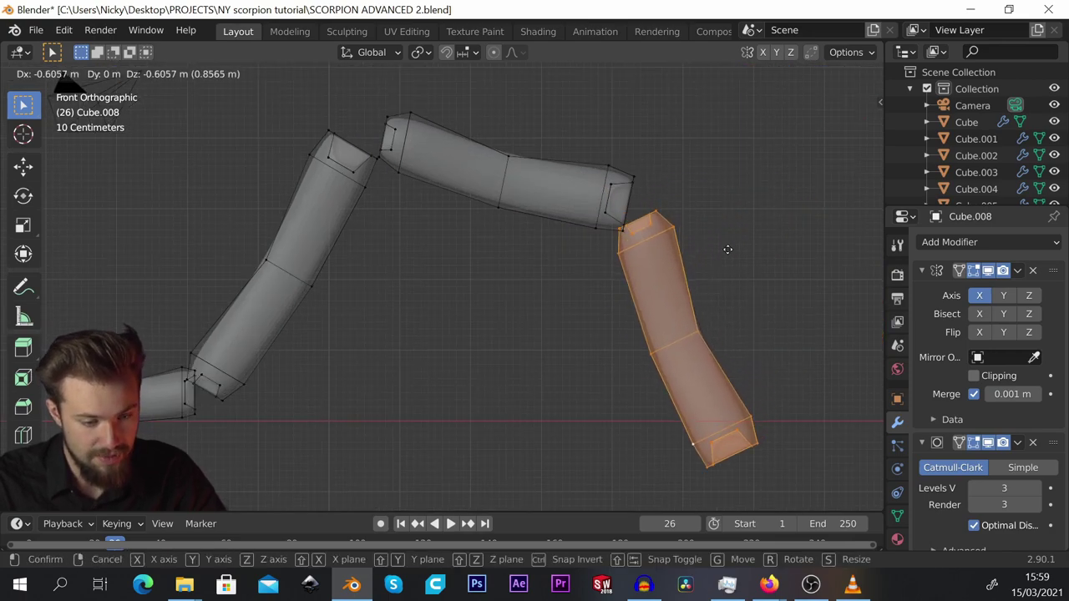
{"action": "left_click", "coordinate": [726, 248]}
Scale the steep outer segment along Z to about 0.6 and move it back up to the middle segment's outer end.
{"action": "middle_click_drag", "start_coordinate": [725, 248], "coordinate": [685, 273], "text": "shift"}
{"action": "key", "text": "s"}
{"action": "key", "text": "z"}
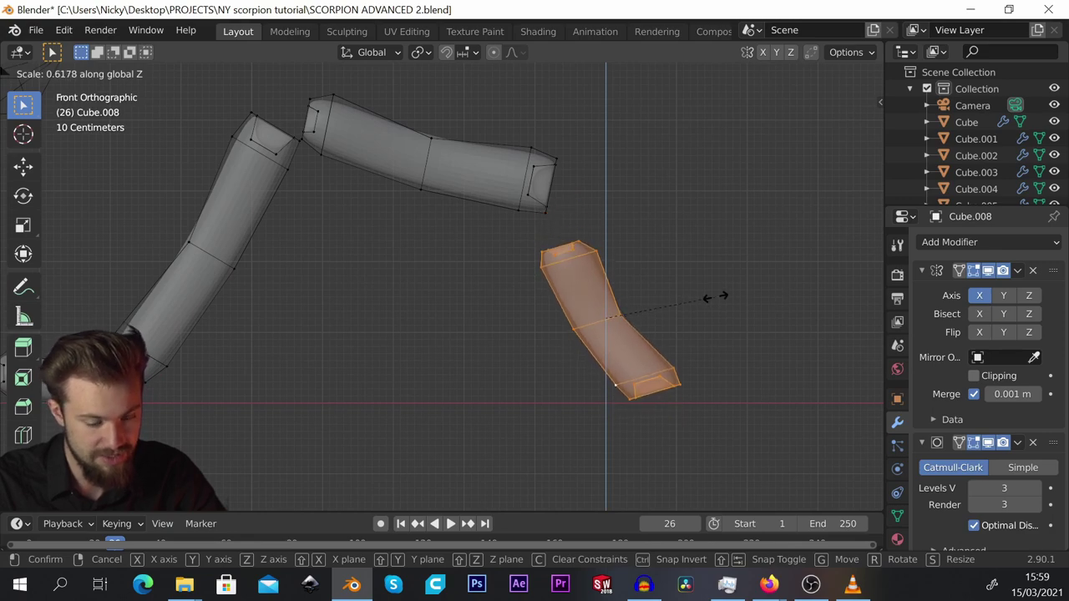
{"action": "left_click", "coordinate": [680, 296]}
{"action": "scroll", "coordinate": [694, 325], "scroll_direction": "up", "scroll_amount": 2}
{"action": "key", "text": "g"}
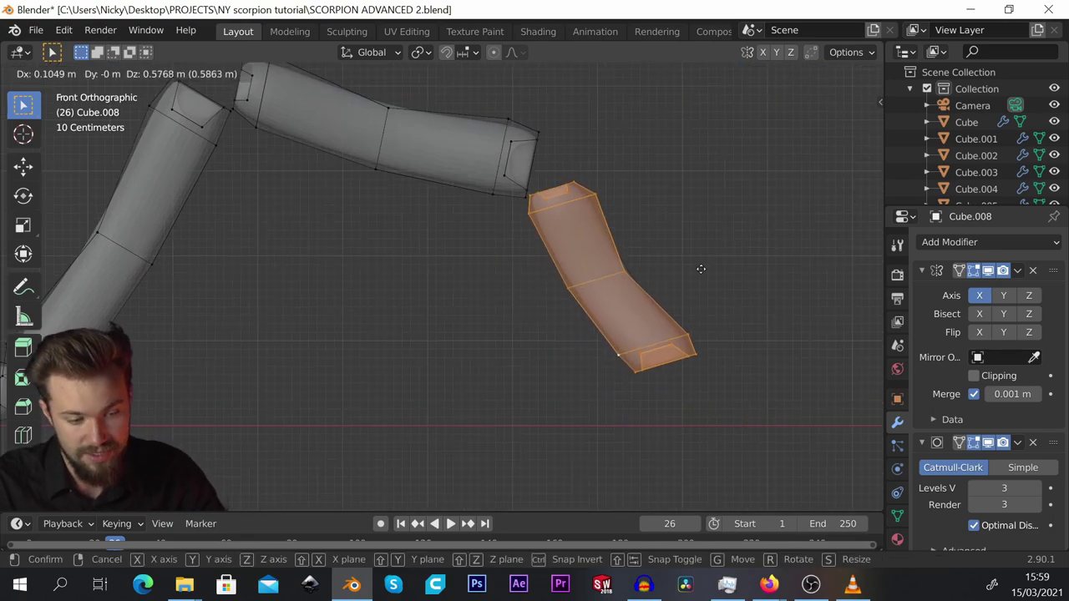
{"action": "left_click", "coordinate": [709, 272]}
Move the lower-end vertices of the steep outer segment down and inward to straighten and lengthen it.
{"action": "scroll", "coordinate": [727, 275], "scroll_direction": "down", "scroll_amount": 1}
{"action": "left_click_drag", "start_coordinate": [732, 310], "coordinate": [626, 378]}
{"action": "key", "text": "g"}
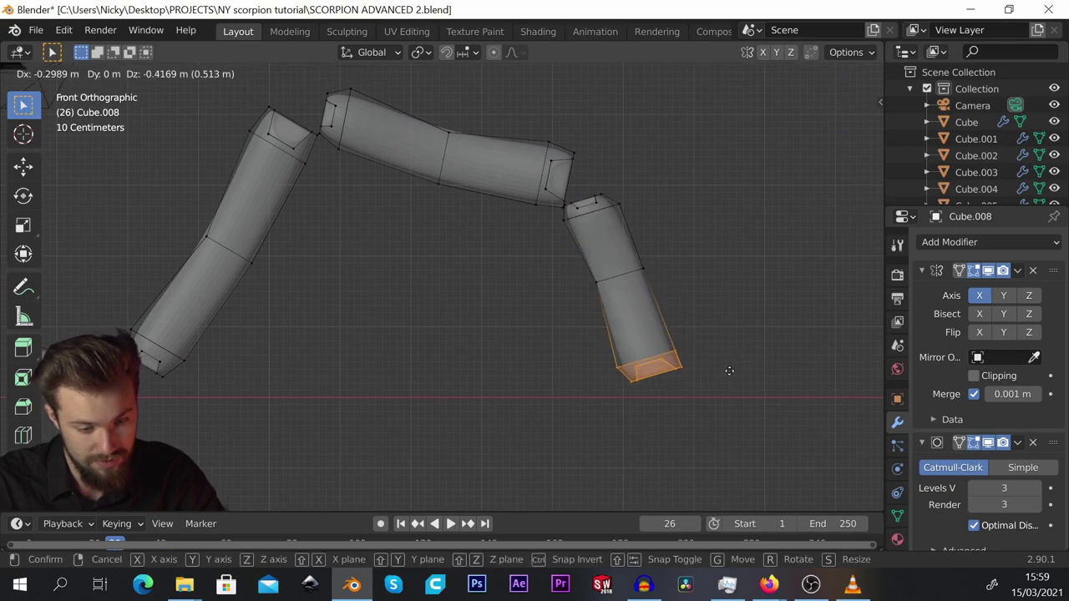
{"action": "right_click", "coordinate": [729, 372]}
{"action": "key", "text": "g"}
{"action": "left_click", "coordinate": [790, 348]}
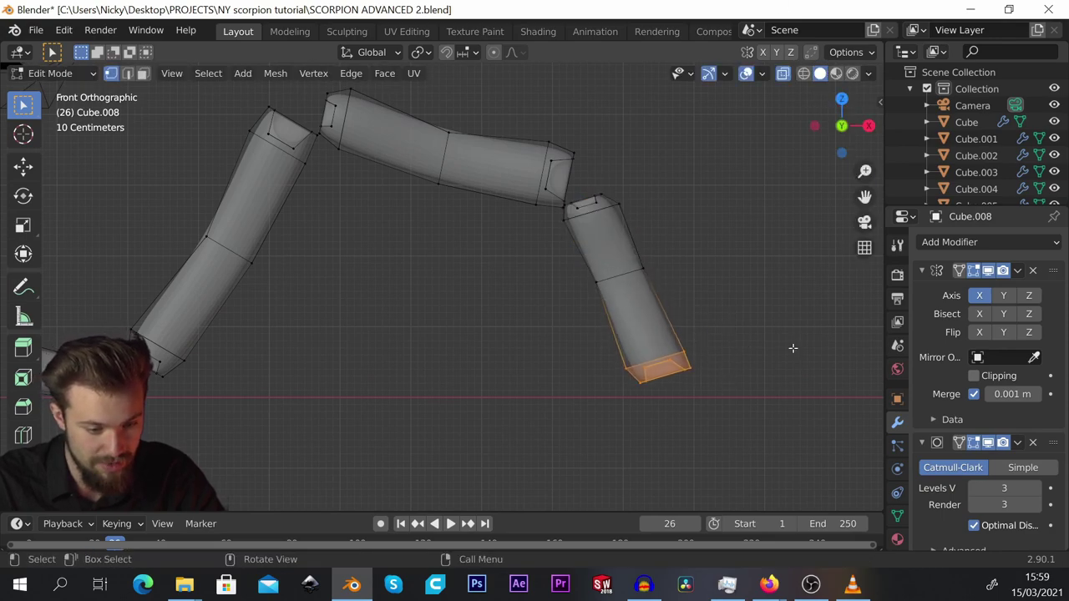
Move the upper corner vertices at the first long segment's top end toward the middle segment to angle that end.
{"action": "scroll", "coordinate": [500, 253], "scroll_direction": "down", "scroll_amount": 2}
{"action": "scroll", "coordinate": [431, 188], "scroll_direction": "up", "scroll_amount": 6}
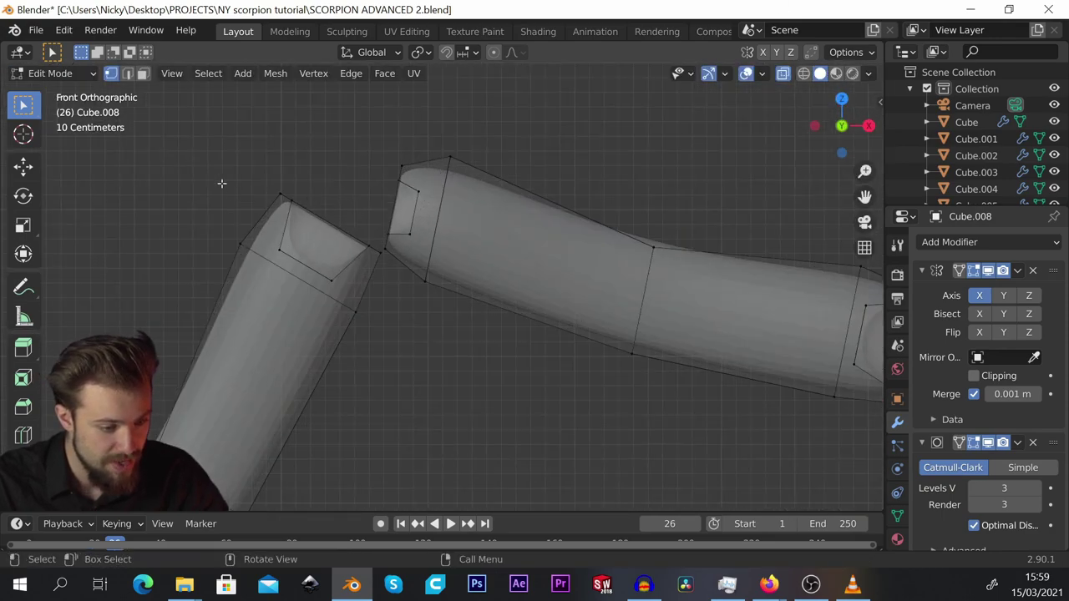
{"action": "middle_click_drag", "start_coordinate": [222, 184], "coordinate": [286, 161], "text": "shift"}
{"action": "left_click_drag", "start_coordinate": [287, 160], "coordinate": [365, 244]}
{"action": "key", "text": "g"}
{"action": "left_click", "coordinate": [391, 203]}
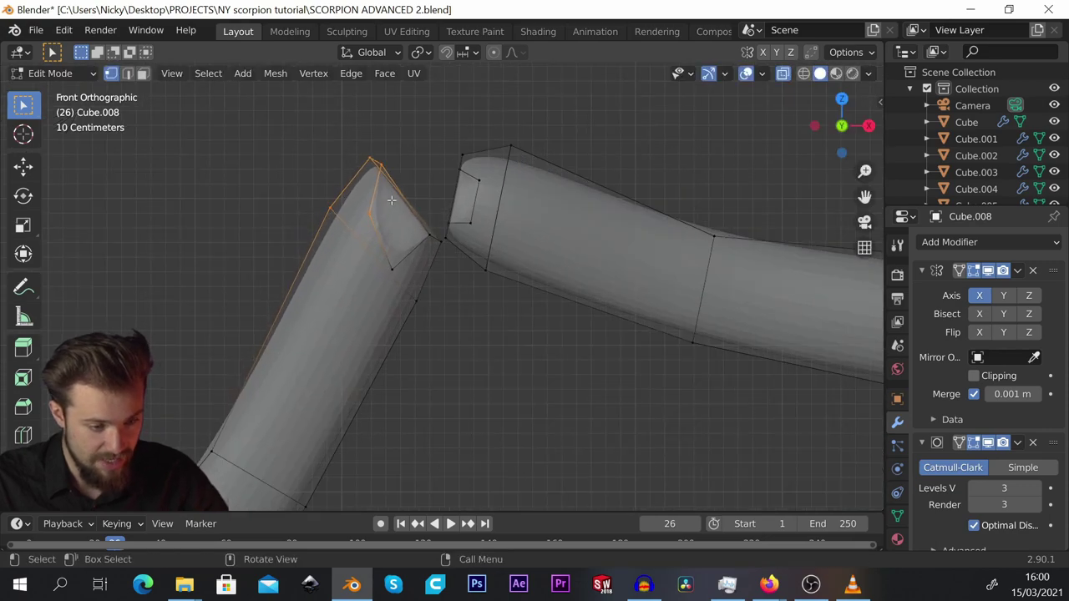
Move the upper corner vertices at both ends of the middle segment outward toward the neighbouring segments.
{"action": "left_click_drag", "start_coordinate": [415, 124], "coordinate": [538, 197]}
{"action": "key", "text": "g"}
{"action": "left_click", "coordinate": [516, 186]}
{"action": "scroll", "coordinate": [210, 179], "scroll_direction": "down", "scroll_amount": 4}
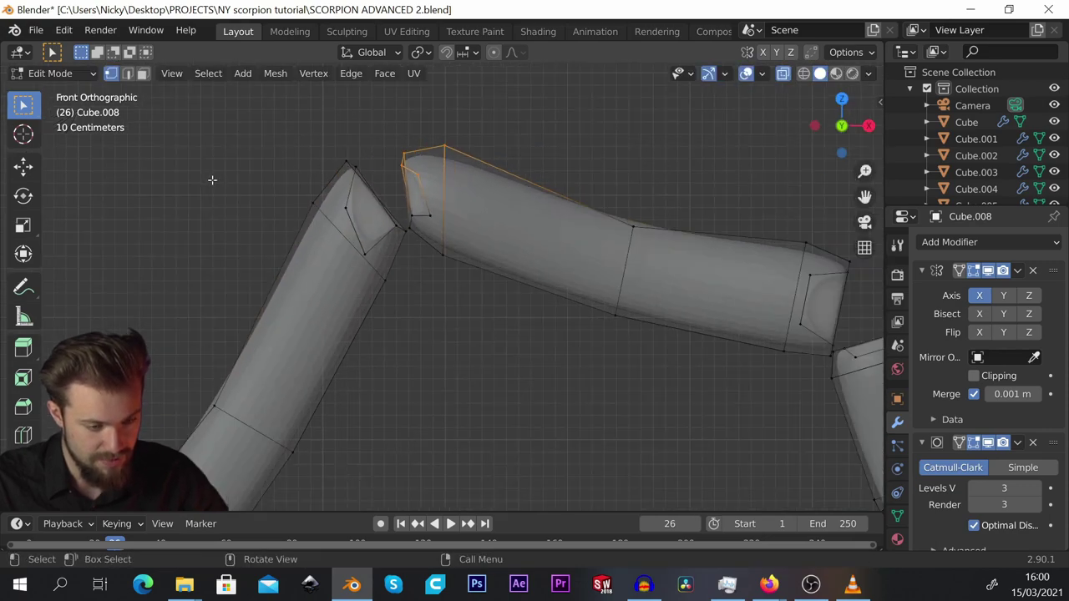
{"action": "scroll", "coordinate": [572, 222], "scroll_direction": "up", "scroll_amount": 4}
{"action": "key", "text": "g"}
{"action": "left_click", "coordinate": [632, 286]}
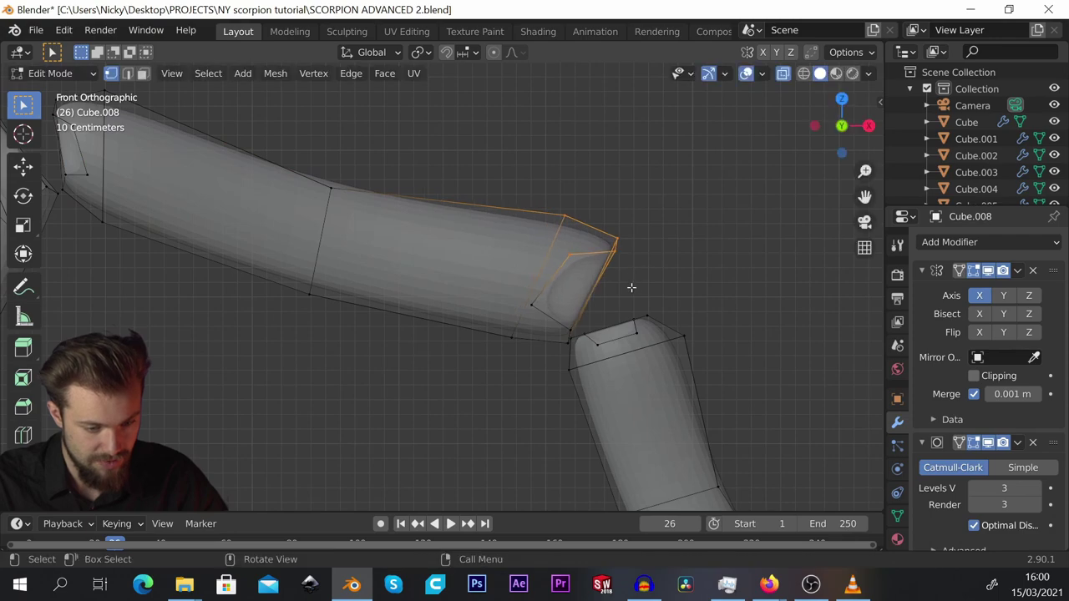
Raise the outer corner vertices at the steep segment's top end to narrow the gap to the middle segment.
{"action": "left_click_drag", "start_coordinate": [633, 291], "coordinate": [710, 372]}
{"action": "key", "text": "g"}
{"action": "left_click", "coordinate": [706, 337]}
{"action": "scroll", "coordinate": [493, 86], "scroll_direction": "down", "scroll_amount": 5}
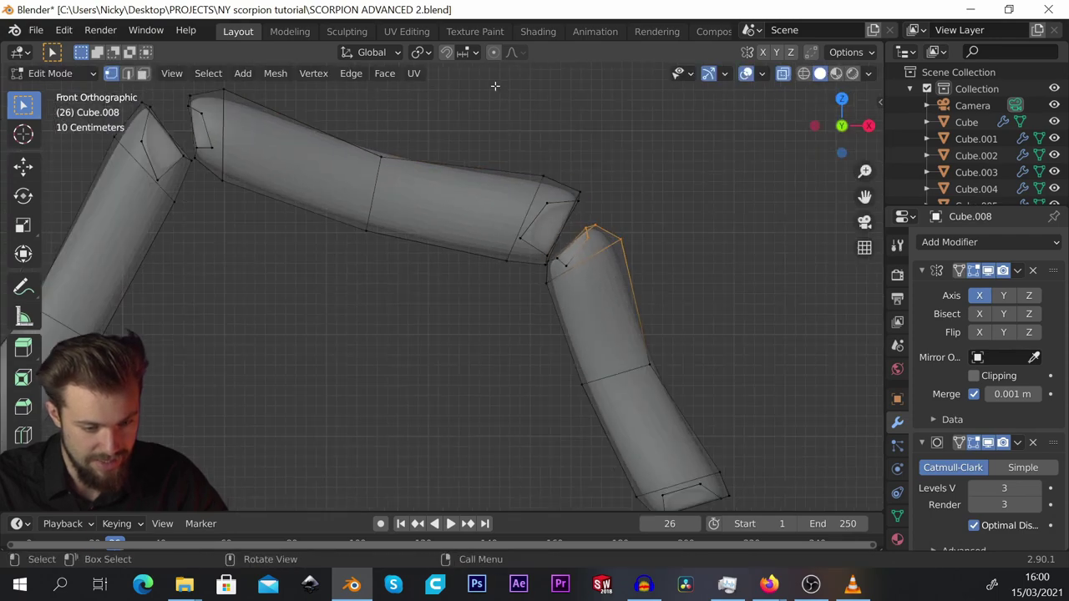
Move the outer corner vertices at the first long segment's lower end down and toward the short joint piece.
{"action": "scroll", "coordinate": [159, 346], "scroll_direction": "up", "scroll_amount": 4}
{"action": "left_click_drag", "start_coordinate": [198, 274], "coordinate": [343, 332]}
{"action": "scroll", "coordinate": [233, 317], "scroll_direction": "up", "scroll_amount": 2}
{"action": "key", "text": "g"}
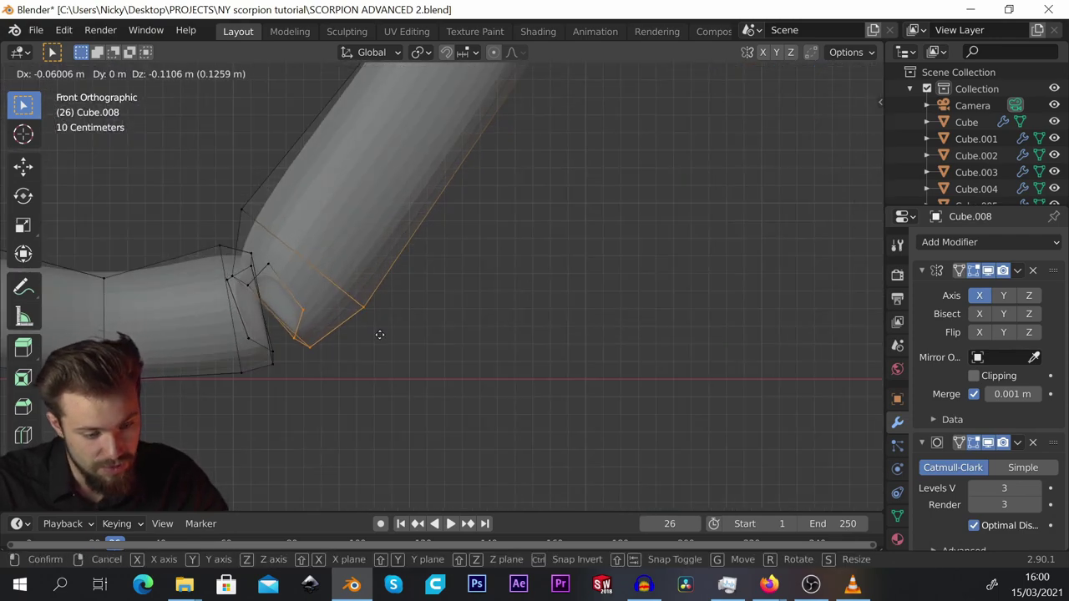
{"action": "left_click", "coordinate": [376, 330]}
{"action": "scroll", "coordinate": [377, 330], "scroll_direction": "down", "scroll_amount": 5}
{"action": "scroll", "coordinate": [157, 320], "scroll_direction": "up", "scroll_amount": 5}
Lower the bottom vertices at the body-side end of the short joint piece slightly.
{"action": "left_click", "coordinate": [199, 330]}
{"action": "key", "text": "g"}
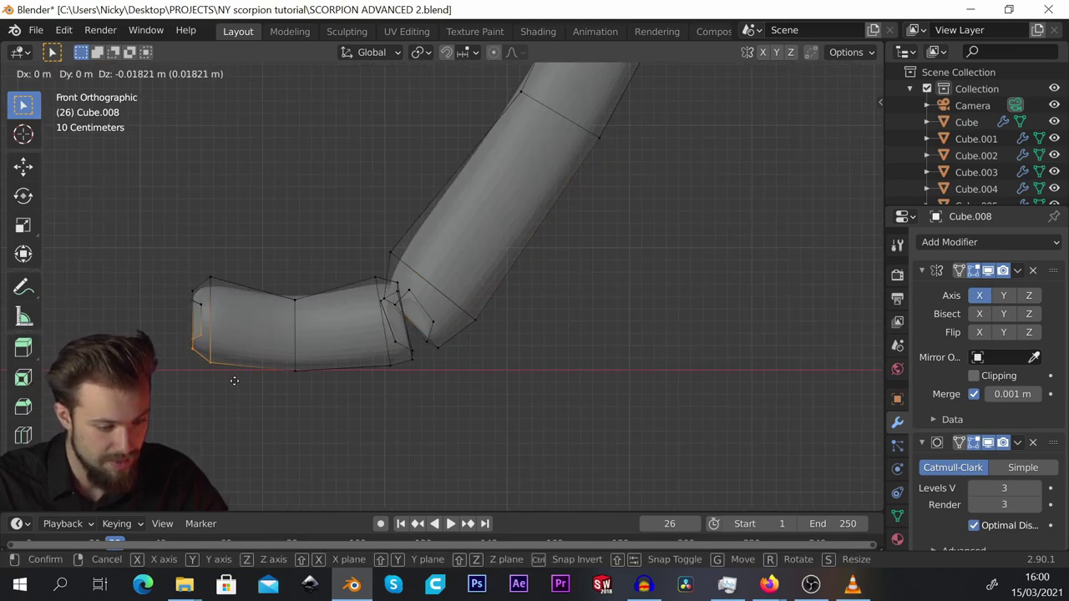
{"action": "left_click", "coordinate": [234, 382]}
{"action": "scroll", "coordinate": [234, 382], "scroll_direction": "down", "scroll_amount": 5}
{"action": "scroll", "coordinate": [590, 309], "scroll_direction": "up", "scroll_amount": 5}
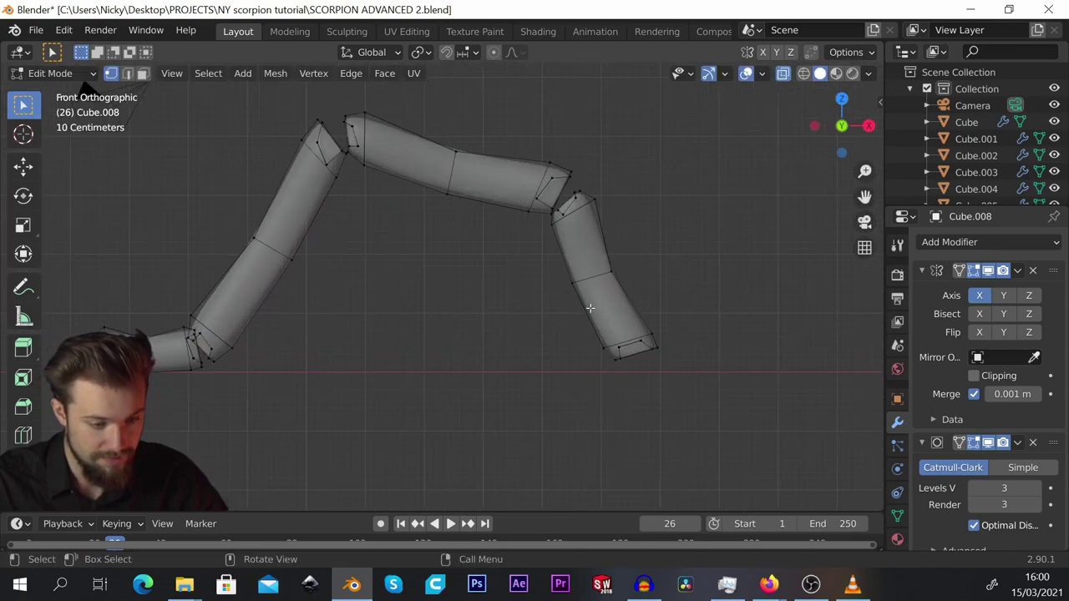
Duplicate the short joint piece and move the copy along X to the outer side of the steep segment's lower end.
{"action": "key", "text": "g"}
{"action": "key", "text": "x"}
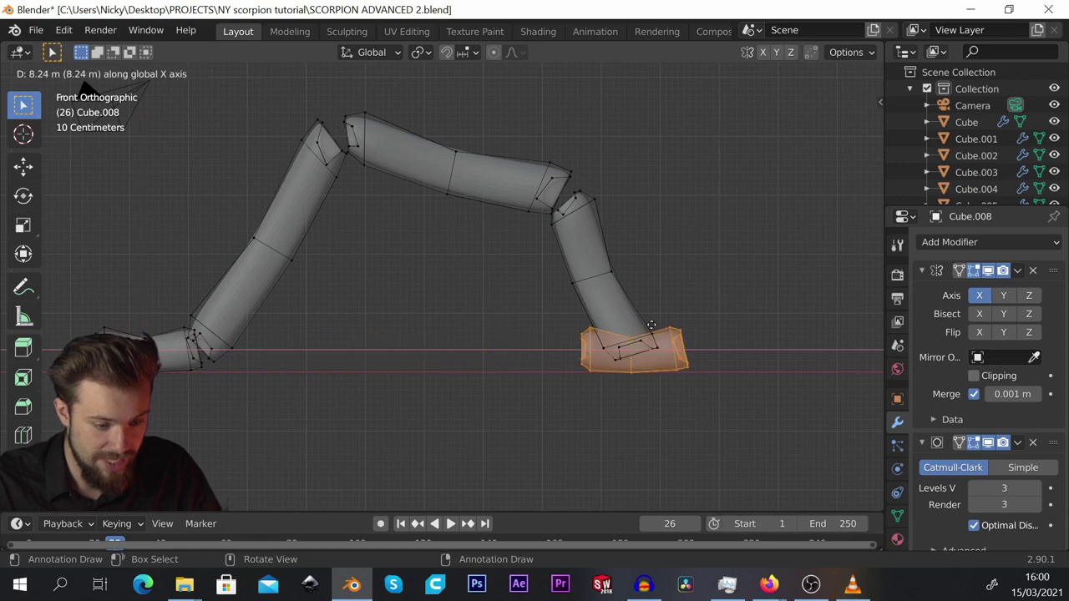
{"action": "left_click", "coordinate": [695, 324]}
{"action": "scroll", "coordinate": [695, 324], "scroll_direction": "down", "scroll_amount": 1}
{"action": "scroll", "coordinate": [696, 324], "scroll_direction": "up", "scroll_amount": 3}
Flatten the copied foot piece along Z and move it down about 0.16 m along Z.
{"action": "key", "text": "s"}
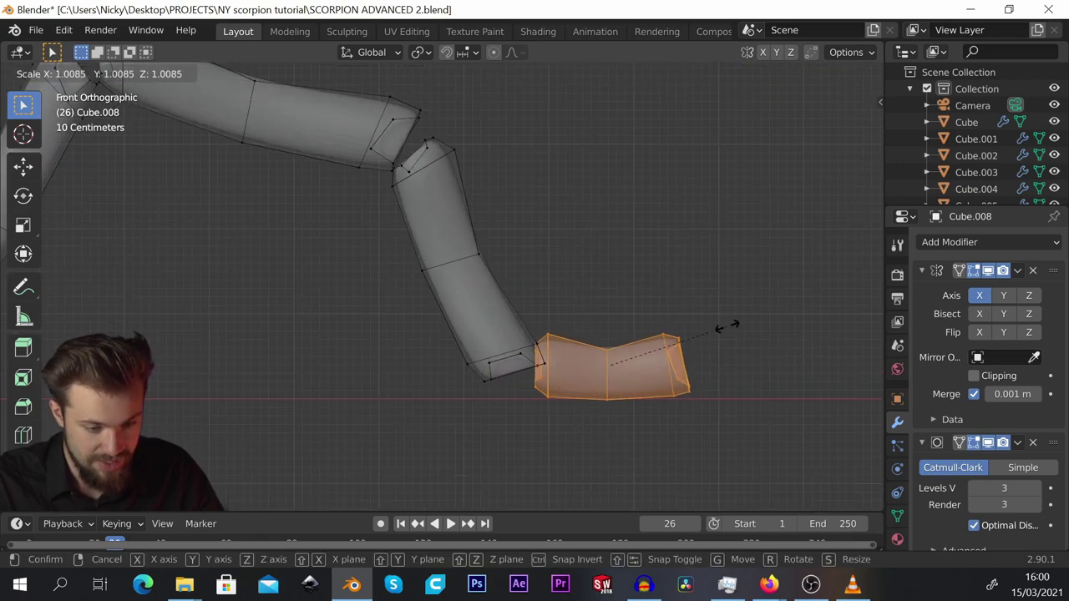
{"action": "key", "text": "z"}
{"action": "left_click", "coordinate": [706, 332]}
{"action": "key", "text": "g"}
{"action": "key", "text": "z"}
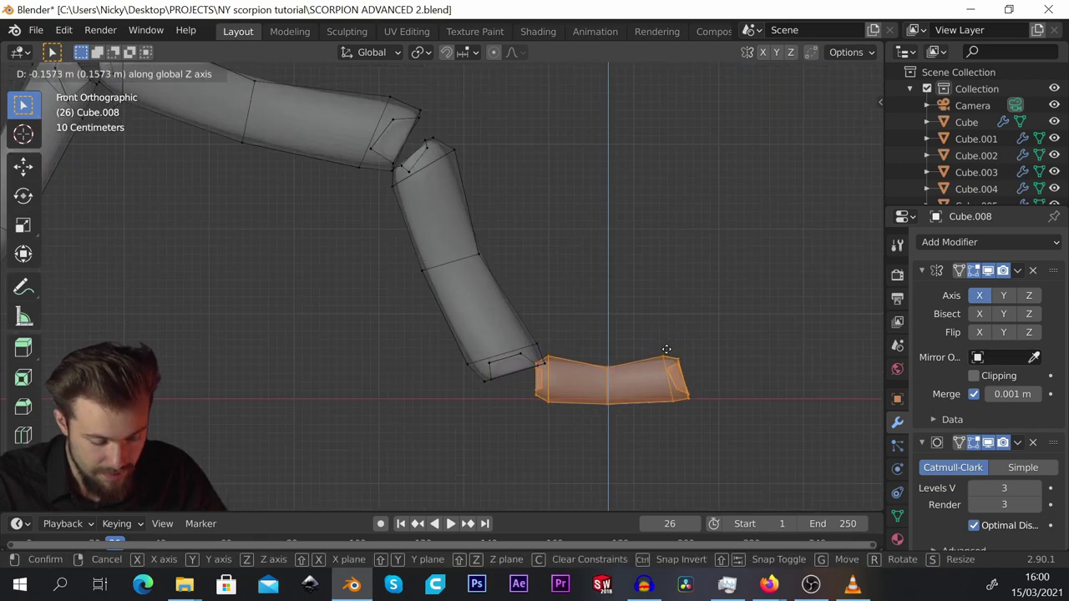
{"action": "left_click", "coordinate": [667, 349]}
Scale the foot piece along X to about 0.6 and move it against the steep segment's lower end.
{"action": "key", "text": "s"}
{"action": "key", "text": "x"}
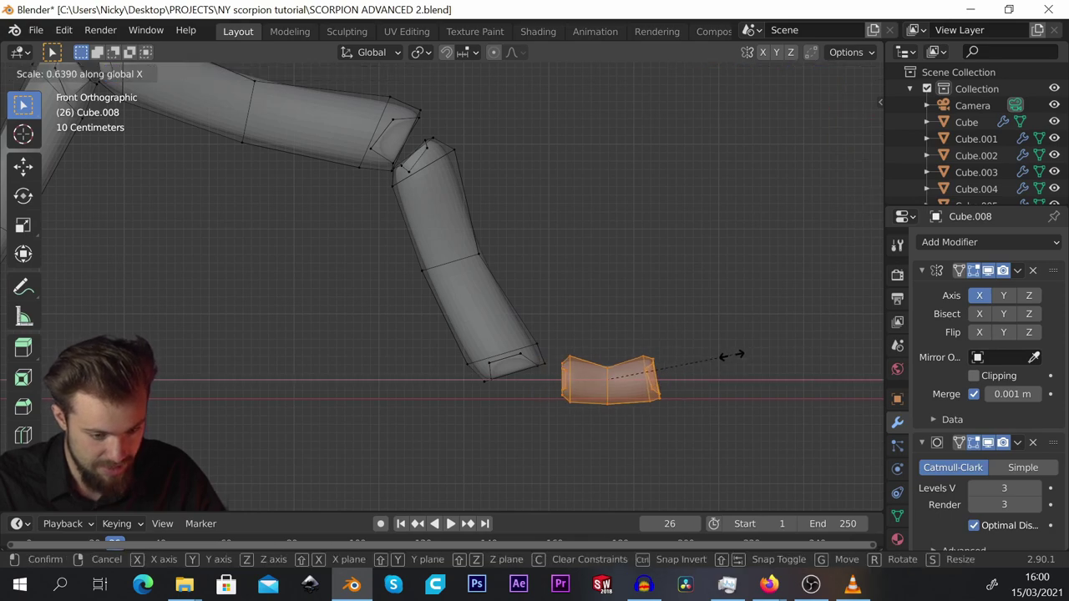
{"action": "left_click", "coordinate": [726, 360]}
{"action": "key", "text": "g"}
{"action": "key", "text": "x"}
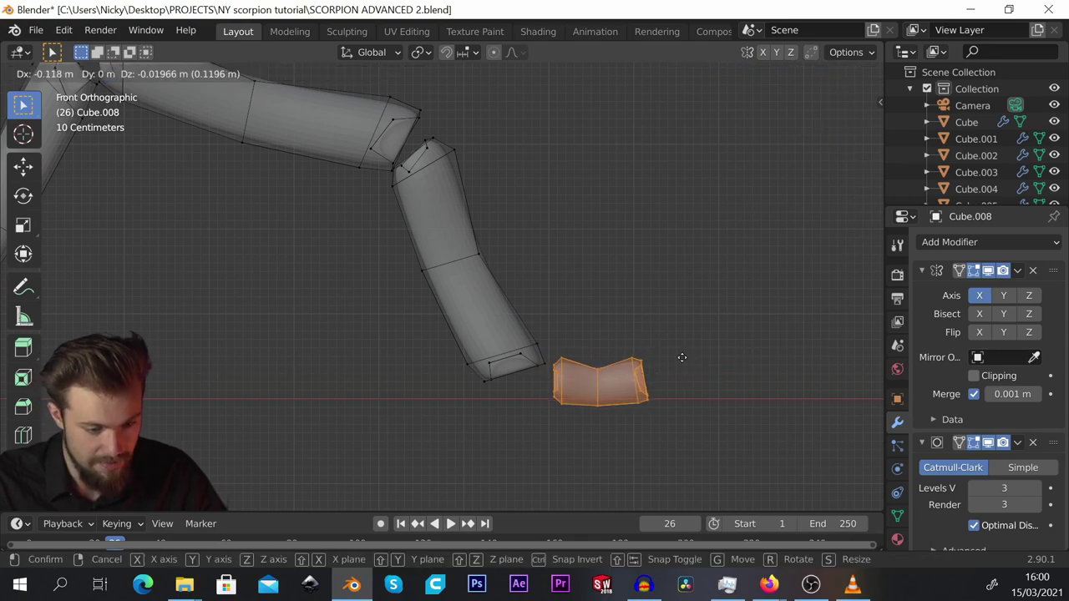
{"action": "left_click", "coordinate": [659, 354]}
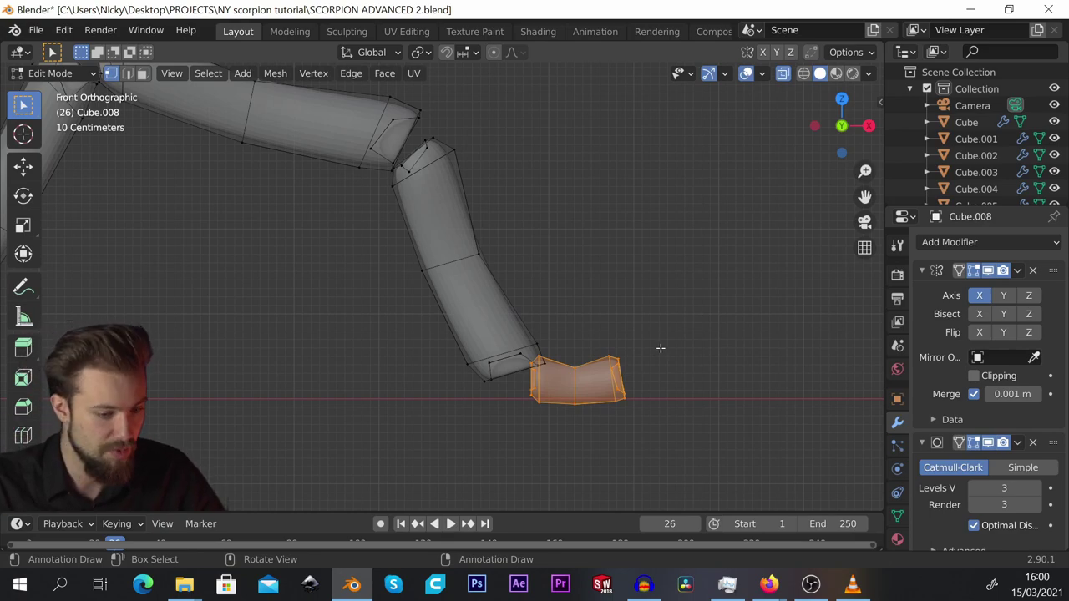
Move the bottom vertices at the foot piece's inner end inward beneath the steep segment.
{"action": "scroll", "coordinate": [659, 348], "scroll_direction": "down", "scroll_amount": 2}
{"action": "scroll", "coordinate": [596, 358], "scroll_direction": "up", "scroll_amount": 5}
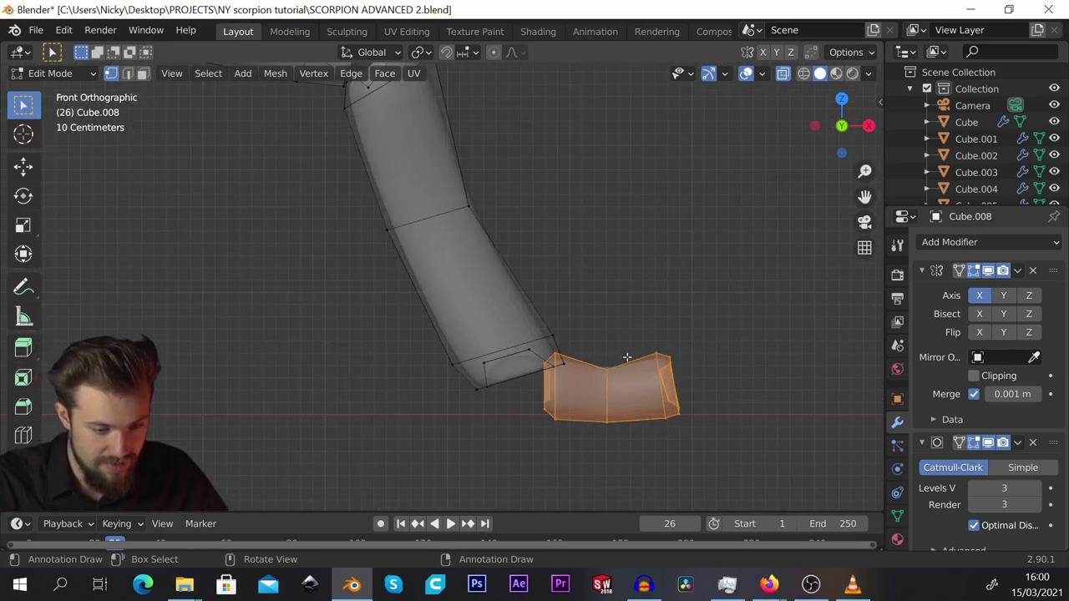
{"action": "scroll", "coordinate": [501, 392], "scroll_direction": "down", "scroll_amount": 1}
{"action": "scroll", "coordinate": [462, 407], "scroll_direction": "up", "scroll_amount": 2}
{"action": "left_click_drag", "start_coordinate": [464, 397], "coordinate": [527, 435]}
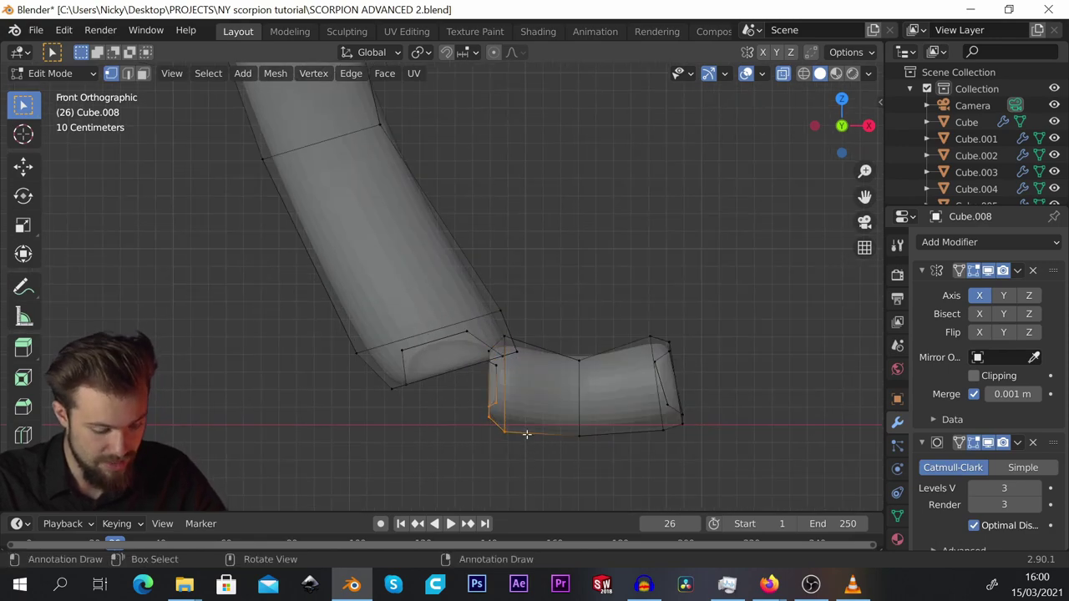
{"action": "key", "text": "g"}
{"action": "left_click", "coordinate": [468, 438]}
Adjust the foot piece's top vertices, lowering those at its middle and outer end to taper it toward the tip.
{"action": "left_click_drag", "start_coordinate": [482, 302], "coordinate": [535, 364]}
{"action": "scroll", "coordinate": [585, 334], "scroll_direction": "up", "scroll_amount": 1}
{"action": "left_click_drag", "start_coordinate": [522, 334], "coordinate": [560, 407]}
{"action": "scroll", "coordinate": [609, 372], "scroll_direction": "down", "scroll_amount": 4}
{"action": "left_click_drag", "start_coordinate": [572, 339], "coordinate": [683, 393]}
{"action": "key", "text": "g"}
{"action": "left_click", "coordinate": [690, 405]}
{"action": "scroll", "coordinate": [599, 382], "scroll_direction": "up", "scroll_amount": 4}
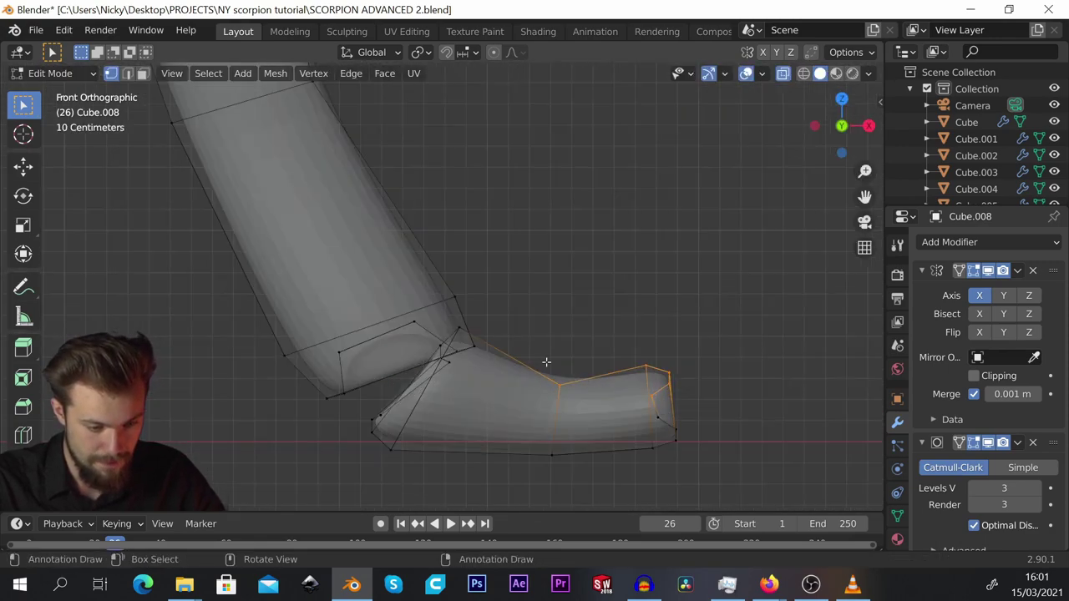
{"action": "key", "text": "g"}
{"action": "left_click", "coordinate": [704, 387]}
Check the whole leg in Object Mode, then scale the central edge loop of its middle segment to about 0.42.
{"action": "scroll", "coordinate": [687, 402], "scroll_direction": "up", "scroll_amount": 6}
{"action": "key", "text": "Tab"}
{"action": "scroll", "coordinate": [504, 265], "scroll_direction": "down", "scroll_amount": 4}
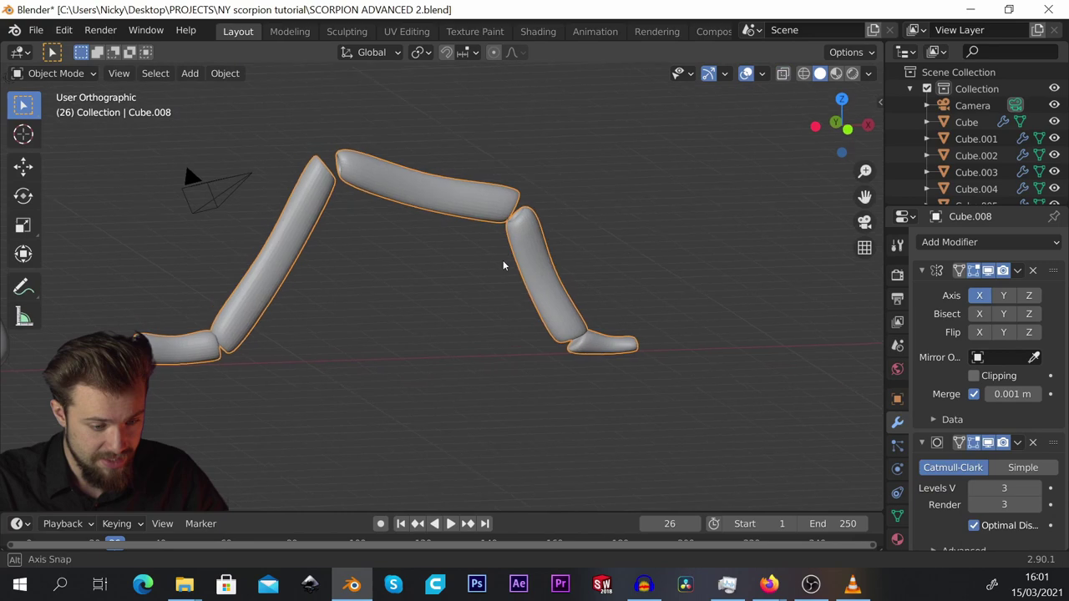
{"action": "middle_click_drag", "start_coordinate": [456, 269], "coordinate": [477, 265]}
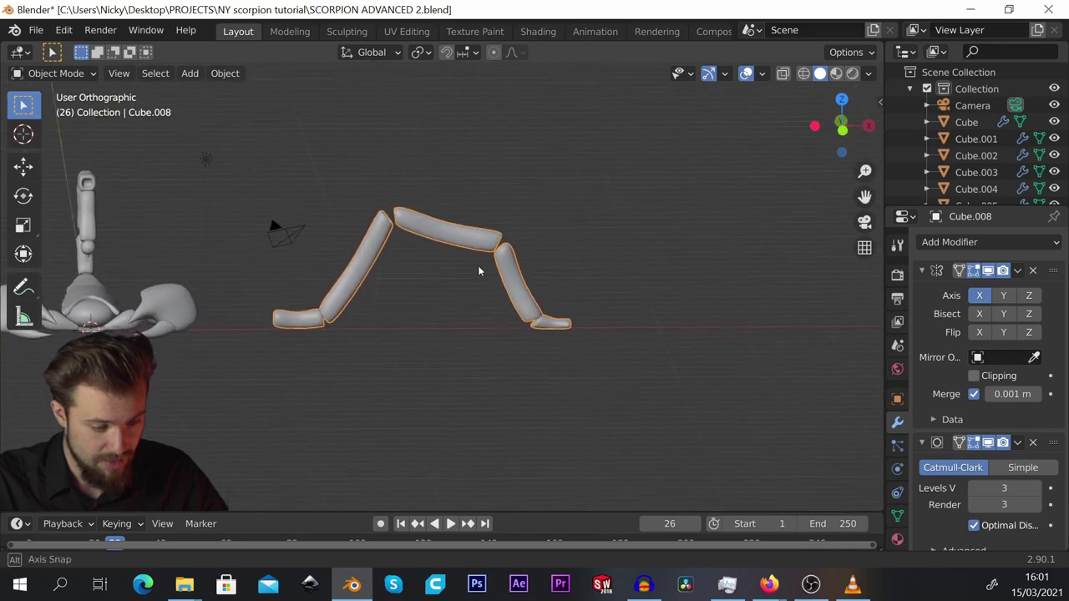
{"action": "scroll", "coordinate": [467, 243], "scroll_direction": "up", "scroll_amount": 3}
{"action": "key", "text": "Tab"}
{"action": "scroll", "coordinate": [426, 219], "scroll_direction": "up", "scroll_amount": 2}
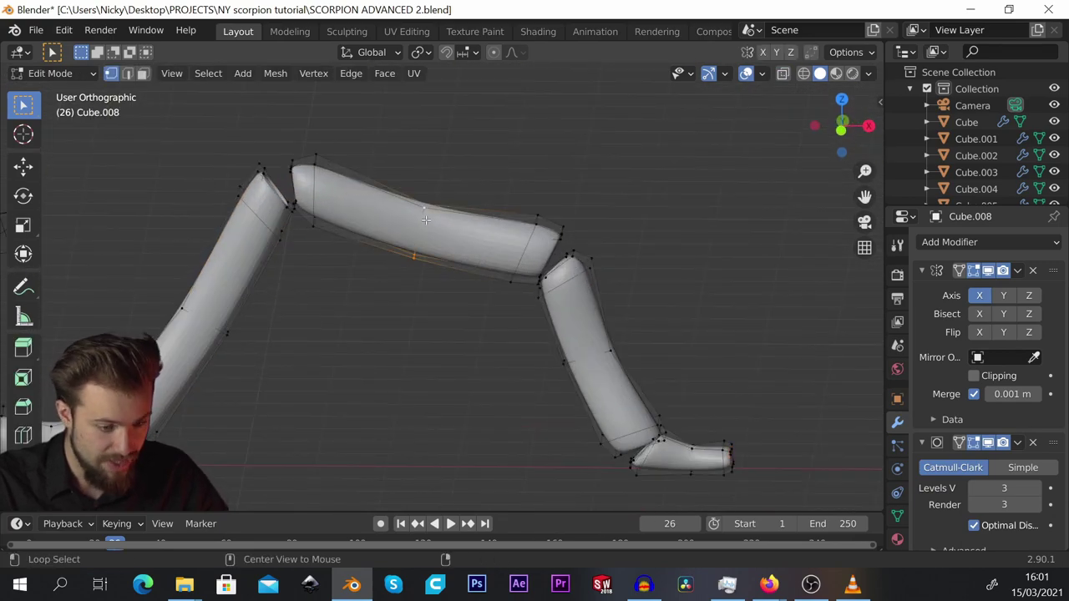
{"action": "key", "text": "s"}
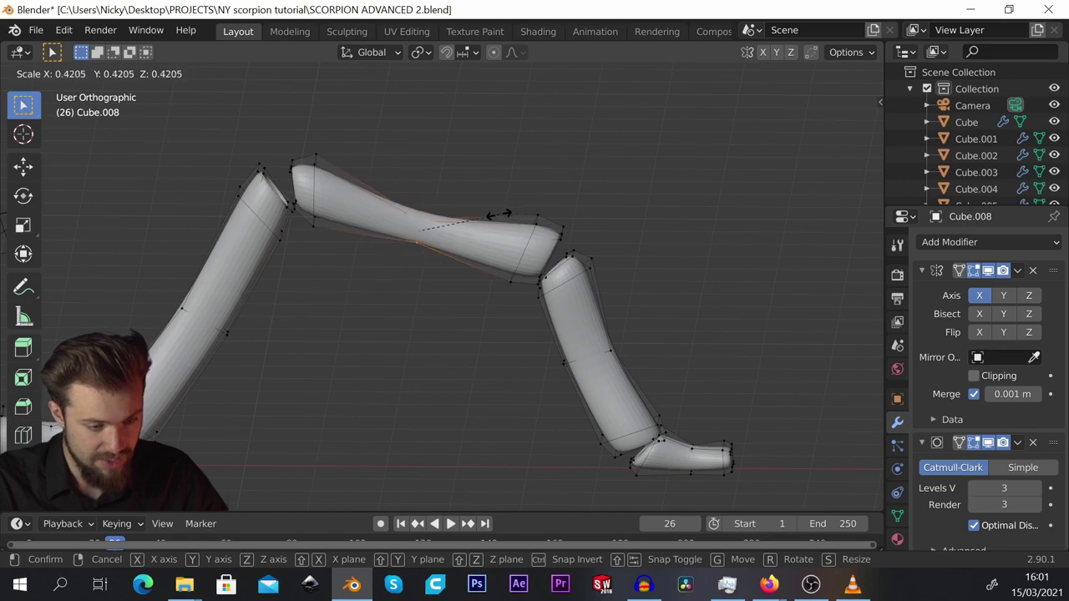
{"action": "left_click", "coordinate": [498, 215]}
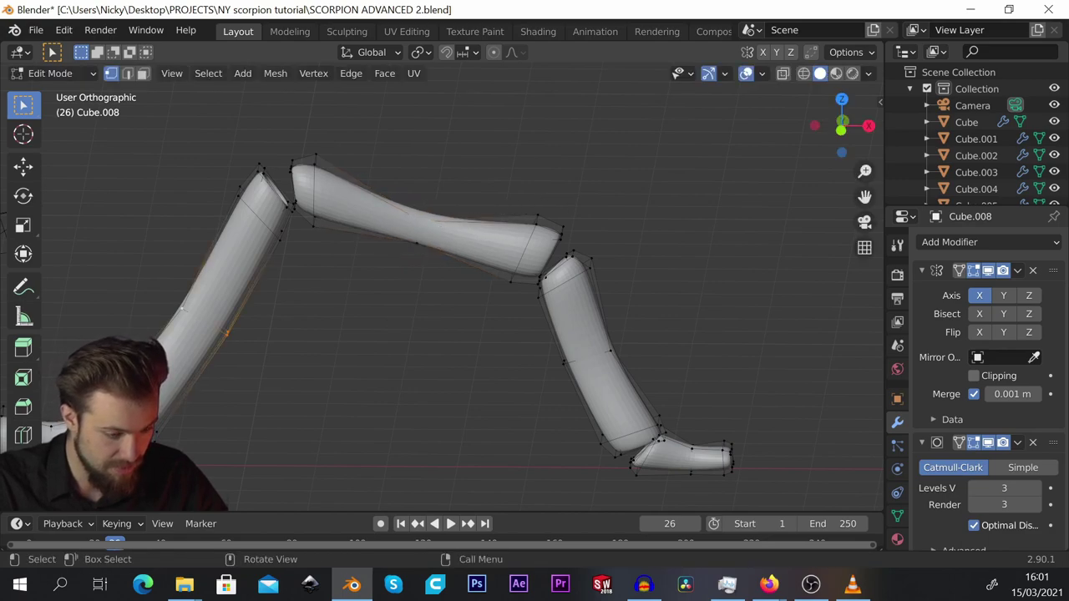
Narrow the central edge loops of the leg's two steep segments so both taper toward their middles.
{"action": "key", "text": "s"}
{"action": "left_click", "coordinate": [298, 317]}
{"action": "scroll", "coordinate": [607, 368], "scroll_direction": "up", "scroll_amount": 2}
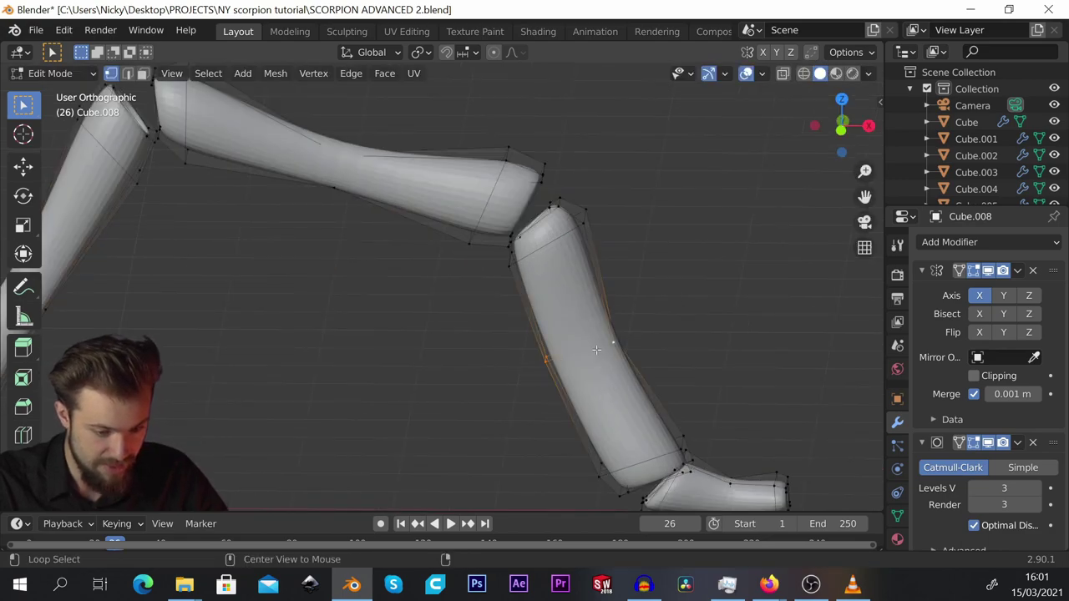
{"action": "key", "text": "s"}
{"action": "left_click", "coordinate": [647, 345]}
{"action": "scroll", "coordinate": [630, 303], "scroll_direction": "down", "scroll_amount": 6}
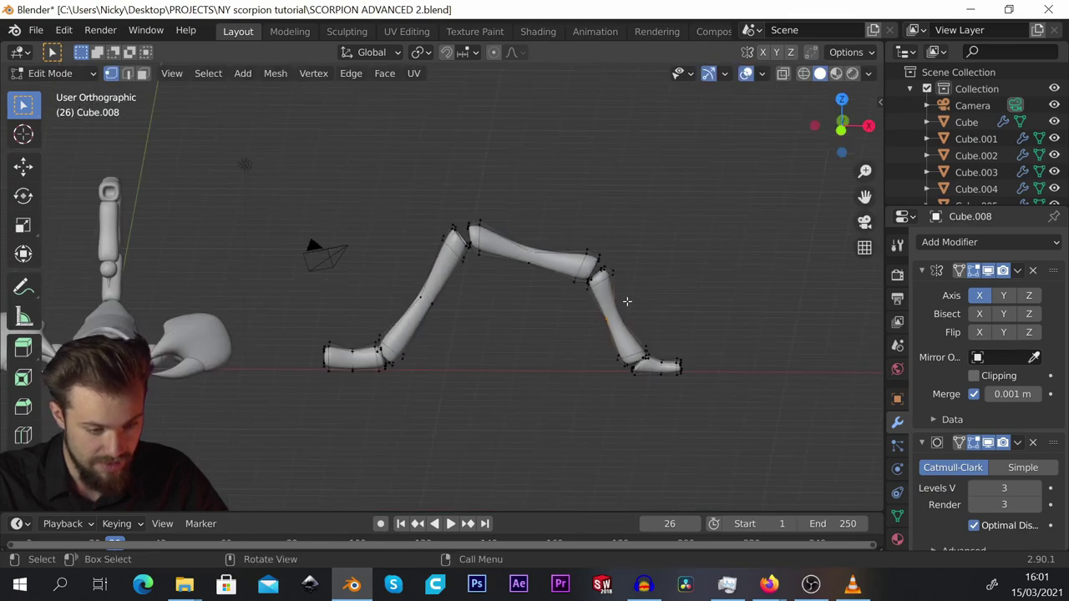
{"action": "scroll", "coordinate": [507, 329], "scroll_direction": "up", "scroll_amount": 4}
{"action": "key", "text": "s"}
{"action": "left_click", "coordinate": [732, 278]}
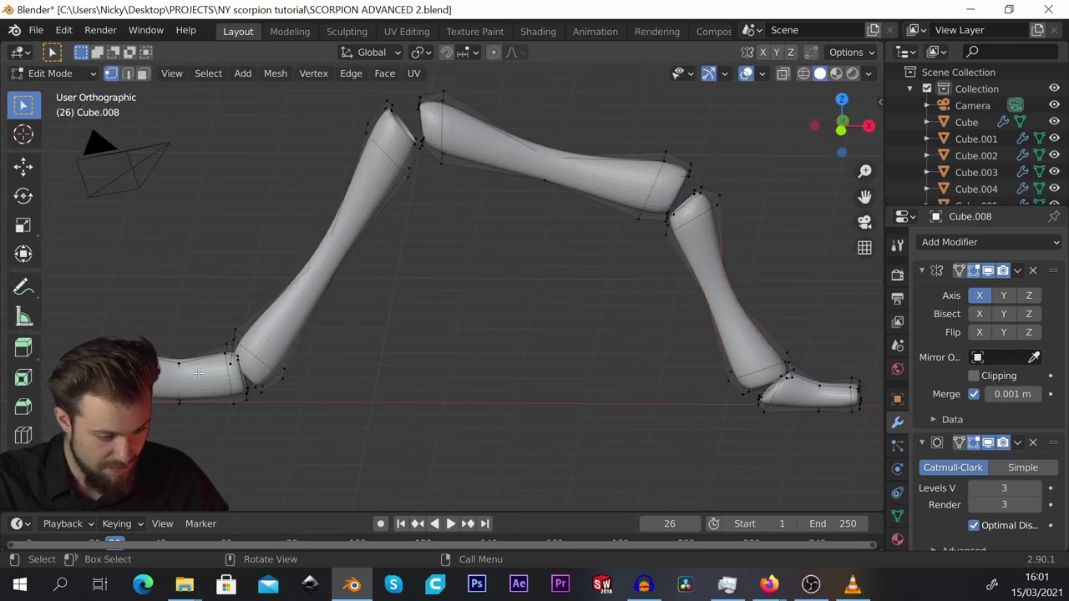
Check the leg in Object Mode, then select its whole mesh and move it in top view against the body's side behind the claw.
{"action": "key", "text": "Tab"}
{"action": "scroll", "coordinate": [351, 301], "scroll_direction": "down", "scroll_amount": 6}
{"action": "middle_click_drag", "start_coordinate": [484, 218], "coordinate": [469, 251]}
{"action": "key", "text": "Tab"}
{"action": "key", "text": "a"}
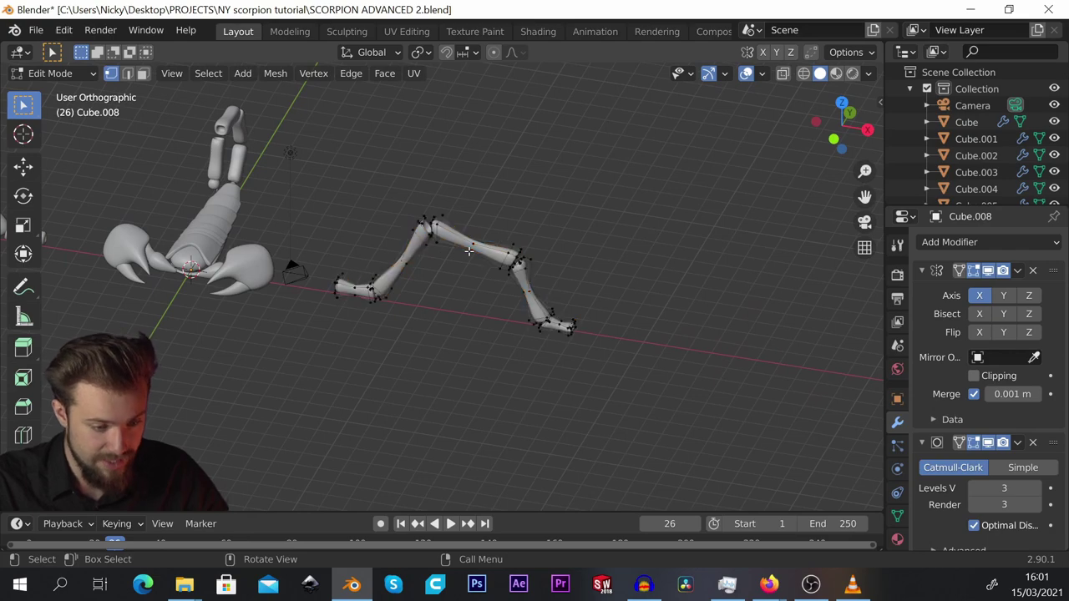
{"action": "key", "text": "KP_7"}
{"action": "key", "text": "g"}
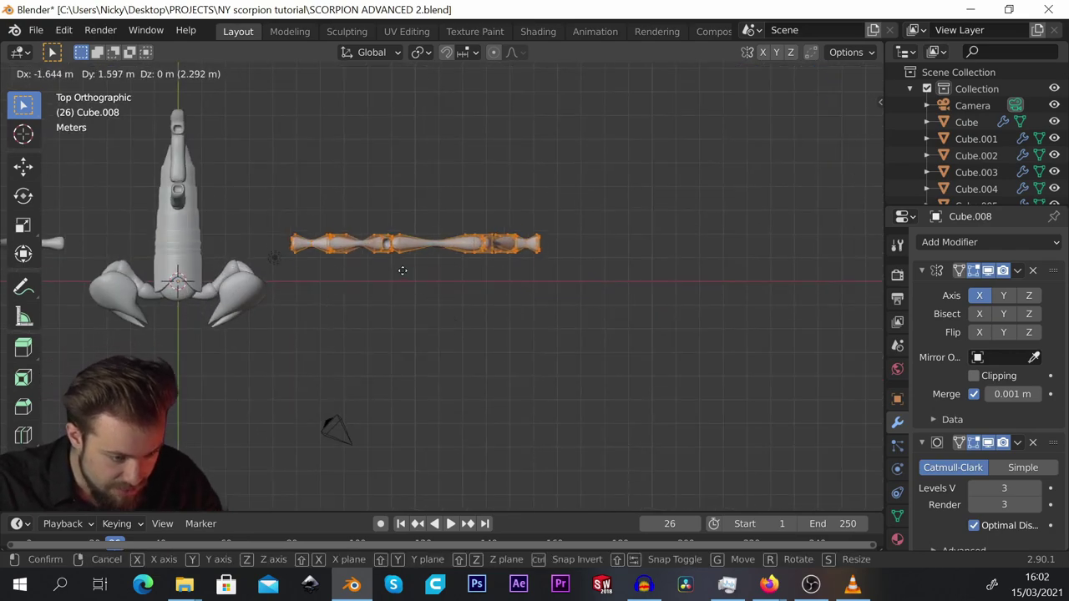
{"action": "left_click", "coordinate": [311, 278]}
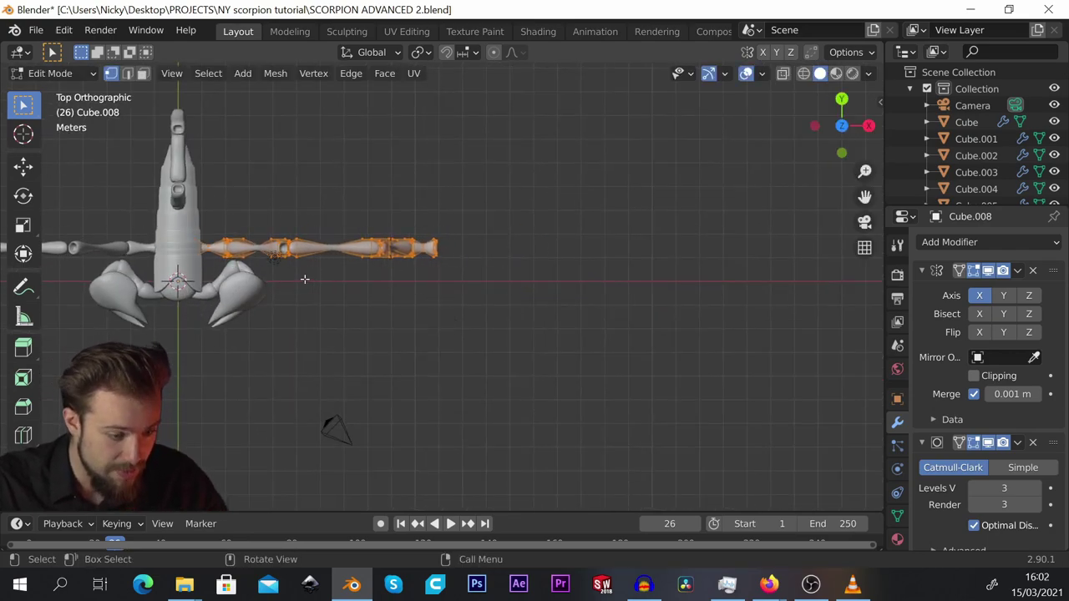
Scale the whole leg down and reposition it beside the body in top view.
{"action": "middle_click_drag", "start_coordinate": [303, 279], "coordinate": [369, 291]}
{"action": "key", "text": "s"}
{"action": "left_click", "coordinate": [475, 287]}
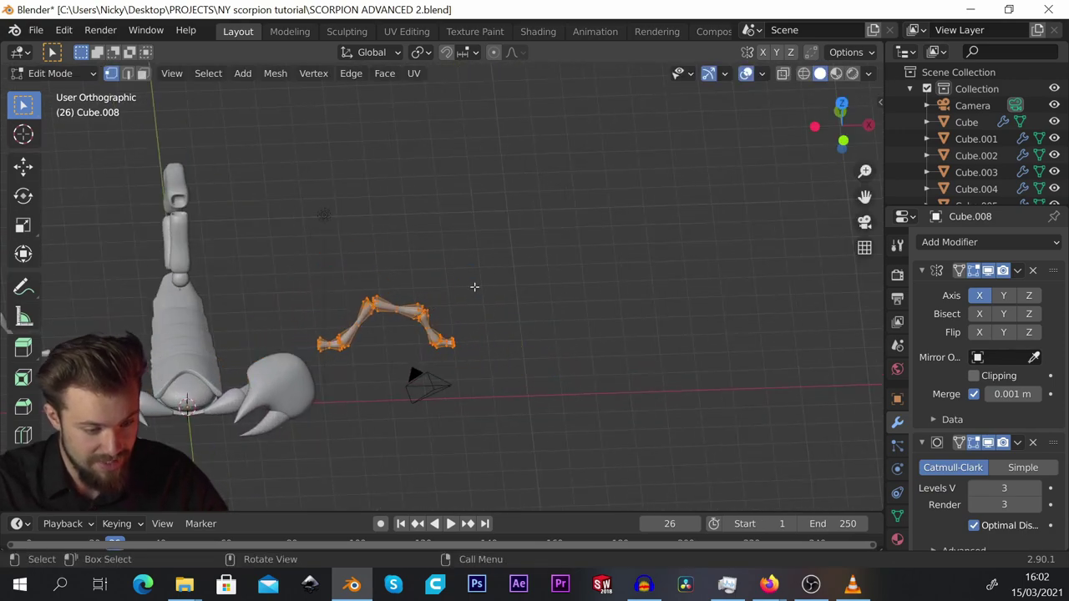
{"action": "key", "text": "KP_7"}
{"action": "key", "text": "g"}
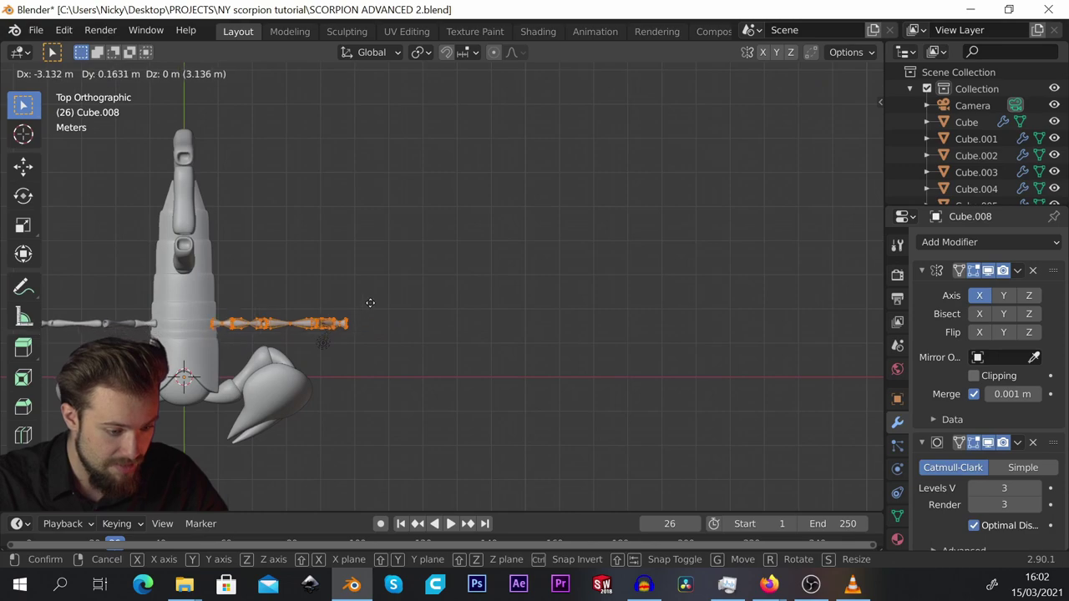
{"action": "left_click", "coordinate": [370, 303]}
Adjust the leg's position beside the body and lower it along Z to the level of the underside.
{"action": "scroll", "coordinate": [483, 284], "scroll_direction": "down", "scroll_amount": 1}
{"action": "middle_click_drag", "start_coordinate": [370, 303], "coordinate": [472, 251], "text": "shift"}
{"action": "scroll", "coordinate": [334, 317], "scroll_direction": "up", "scroll_amount": 4}
{"action": "key", "text": "g"}
{"action": "left_click", "coordinate": [487, 314]}
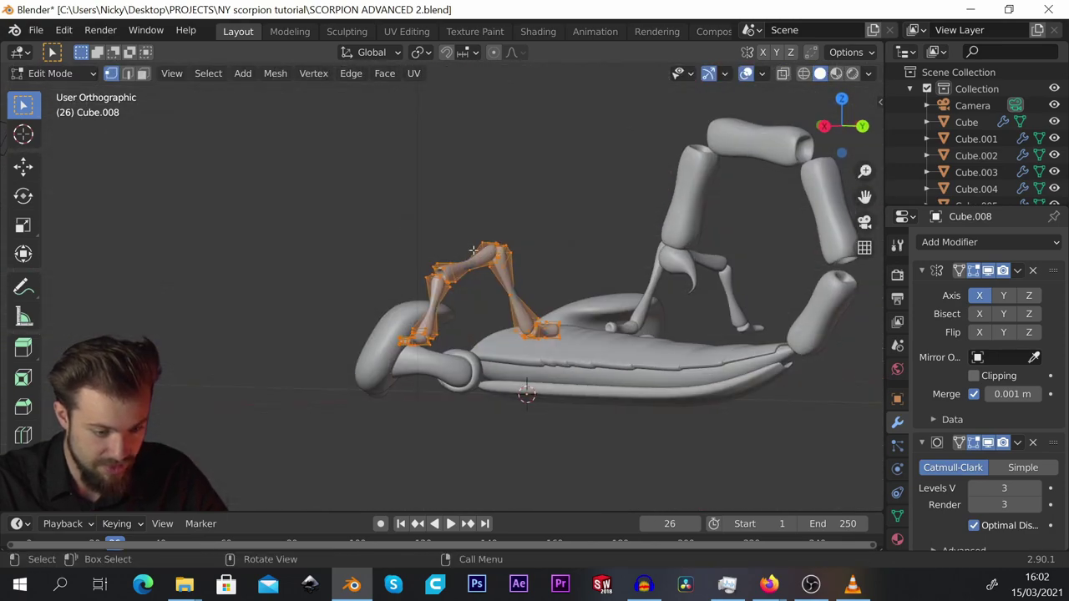
{"action": "key", "text": "g"}
{"action": "key", "text": "z"}
{"action": "left_click", "coordinate": [406, 253]}
{"action": "scroll", "coordinate": [406, 253], "scroll_direction": "down", "scroll_amount": 3}
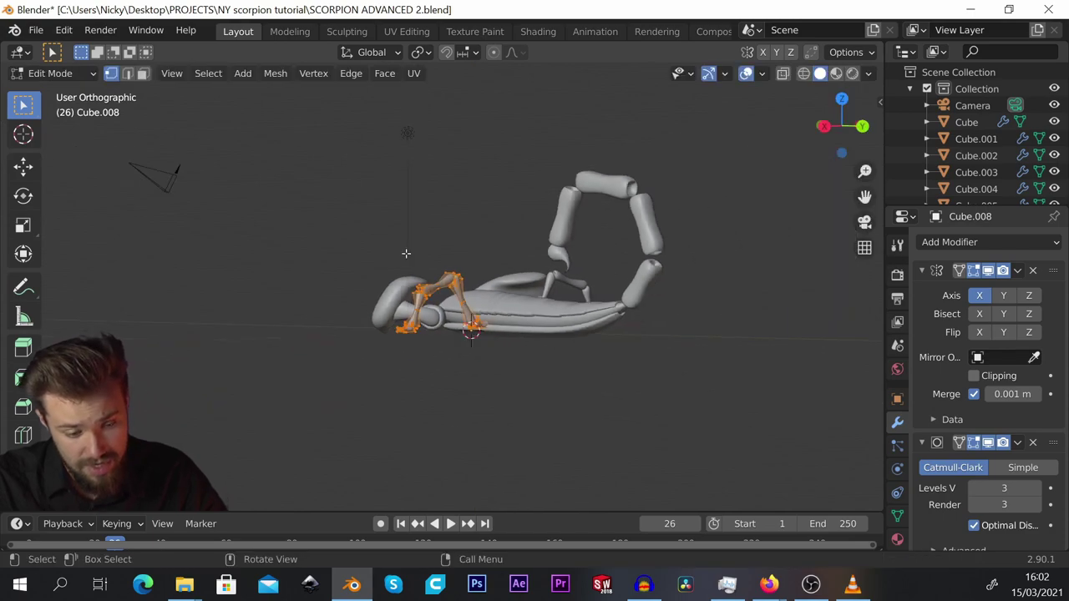
Raise the leg slightly along Z so its inner end meets the gap above the lower body rim.
{"action": "scroll", "coordinate": [406, 253], "scroll_direction": "up", "scroll_amount": 6}
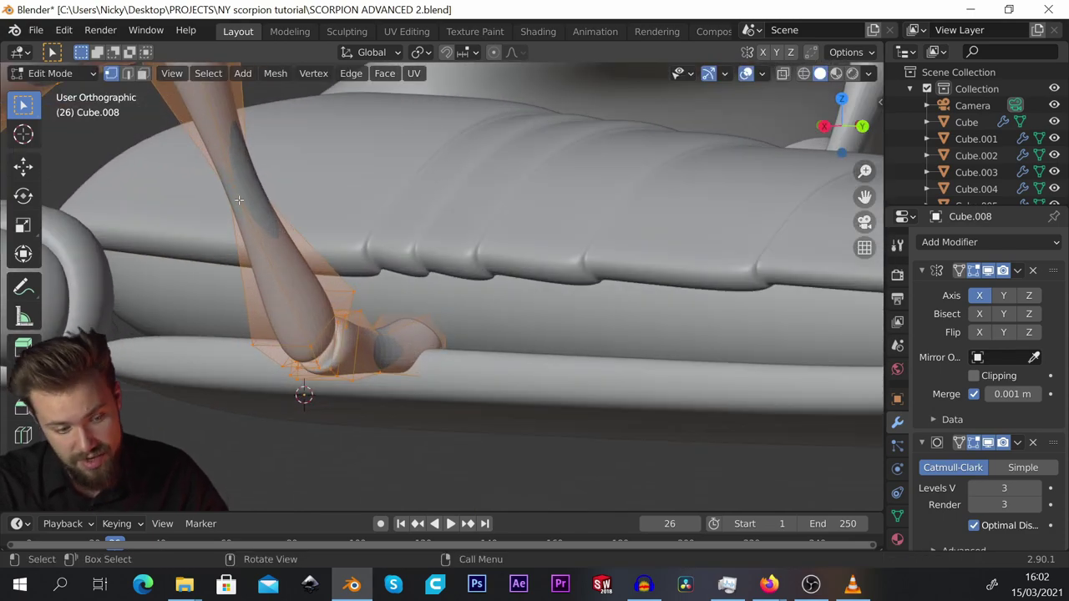
{"action": "middle_click_drag", "start_coordinate": [459, 320], "coordinate": [505, 294]}
{"action": "key", "text": "g"}
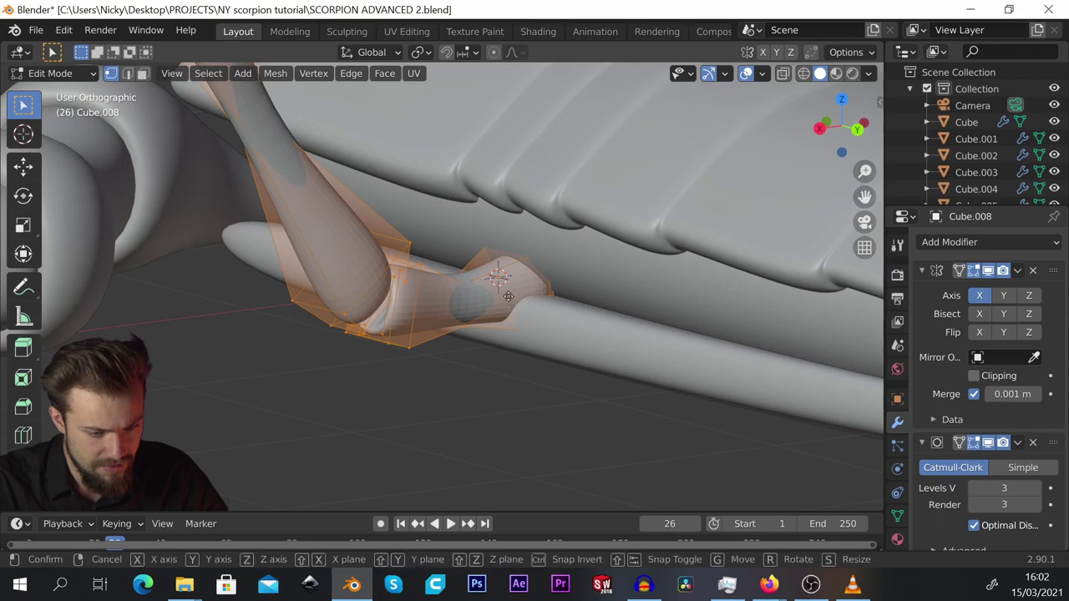
{"action": "key", "text": "z"}
{"action": "left_click", "coordinate": [543, 269]}
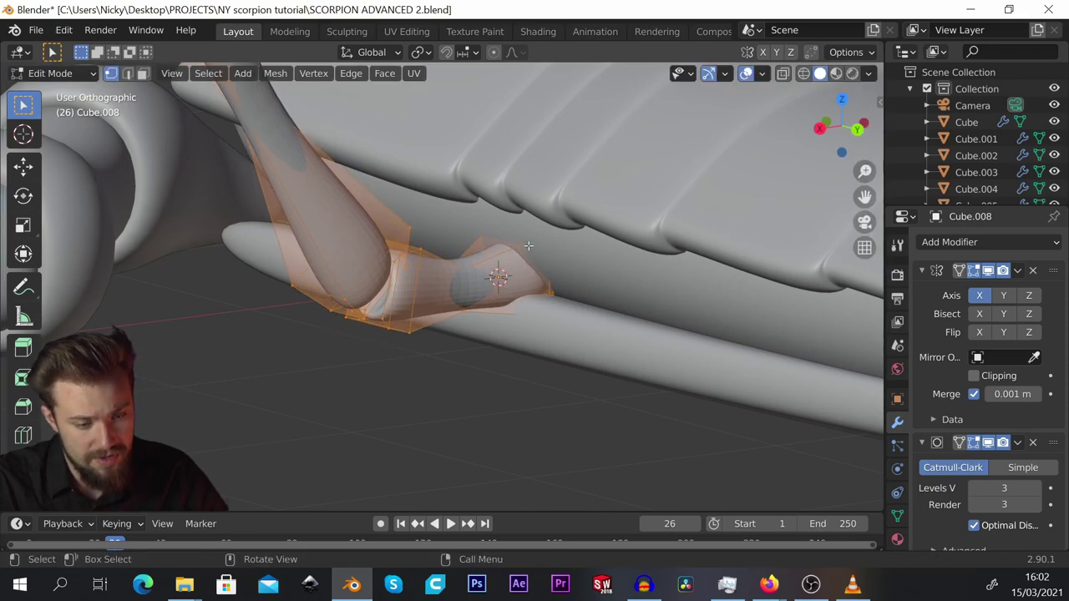
Rotate the leg in top view so its foot angles back toward the tail, and reposition its inner end at the body.
{"action": "scroll", "coordinate": [517, 312], "scroll_direction": "down", "scroll_amount": 7}
{"action": "middle_click_drag", "start_coordinate": [451, 284], "coordinate": [517, 293]}
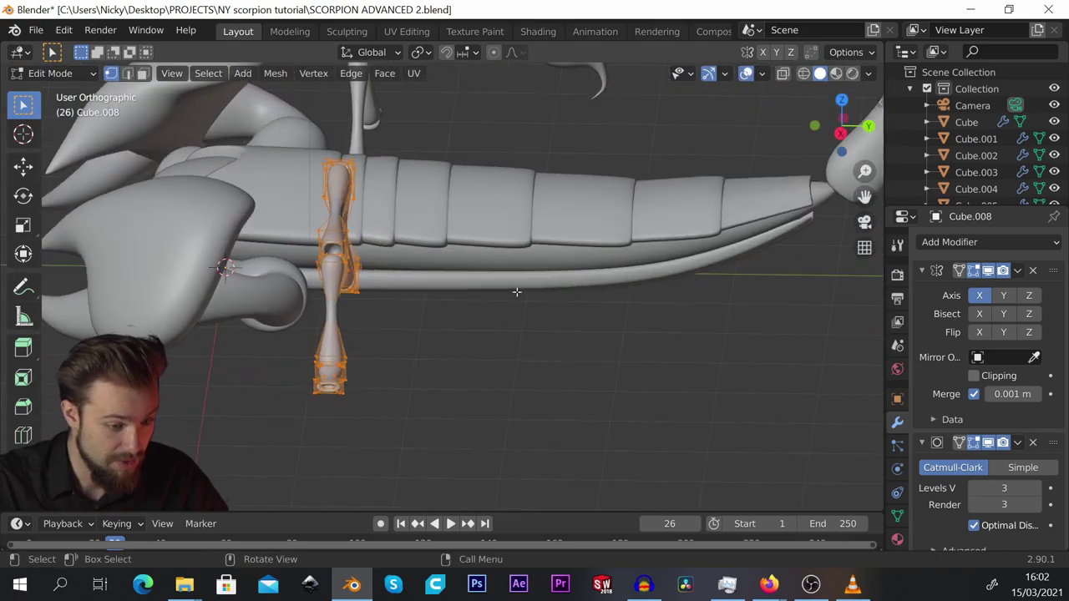
{"action": "key", "text": "KP_7"}
{"action": "scroll", "coordinate": [508, 263], "scroll_direction": "up", "scroll_amount": 2}
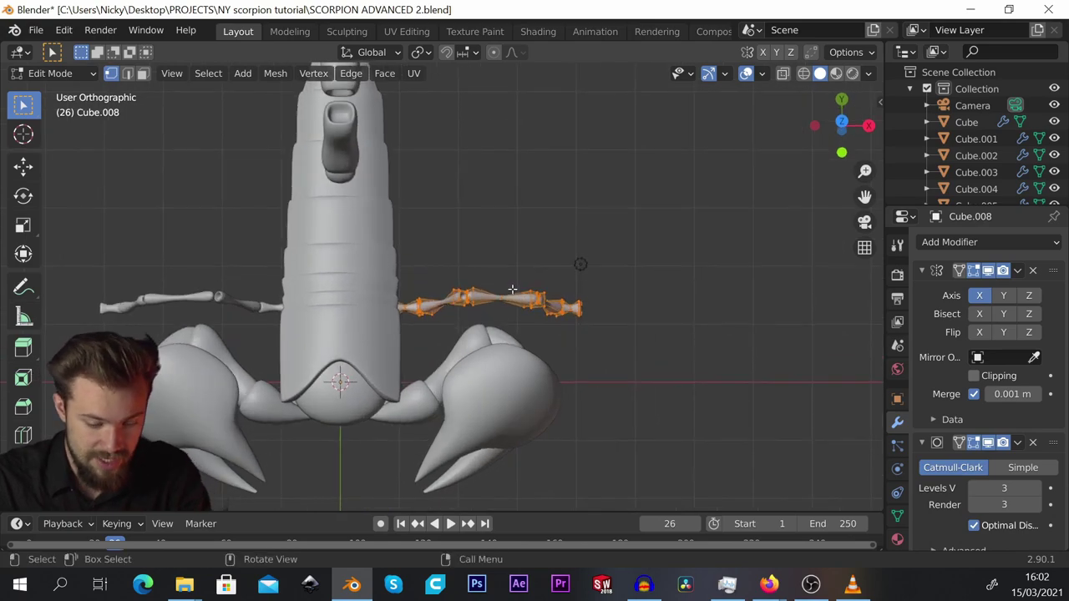
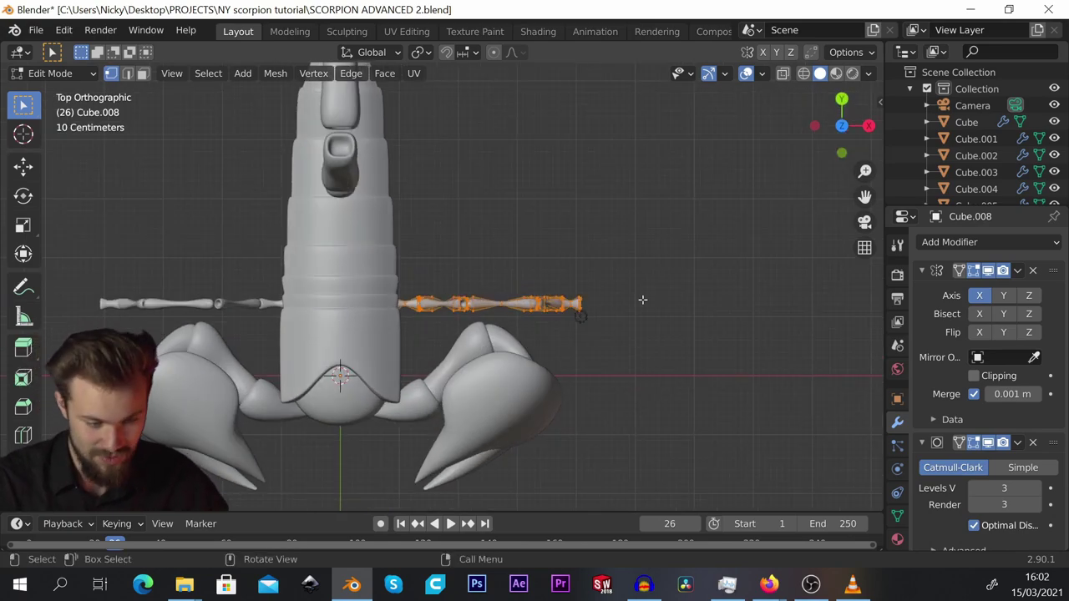
{"action": "middle_click_drag", "start_coordinate": [643, 299], "coordinate": [693, 300], "text": "shift"}
{"action": "key", "text": "r"}
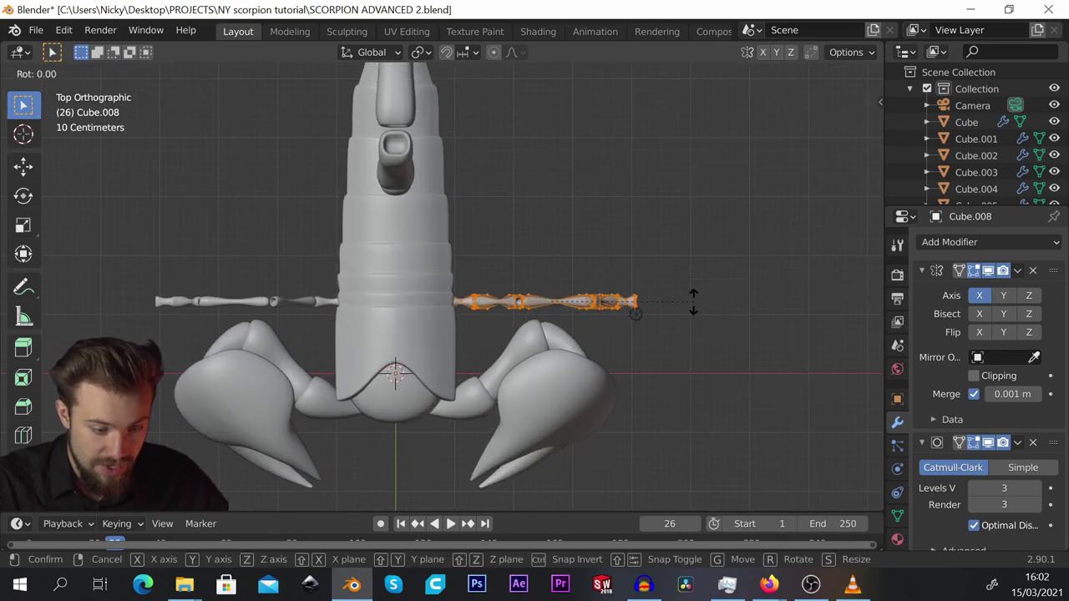
{"action": "left_click", "coordinate": [698, 258]}
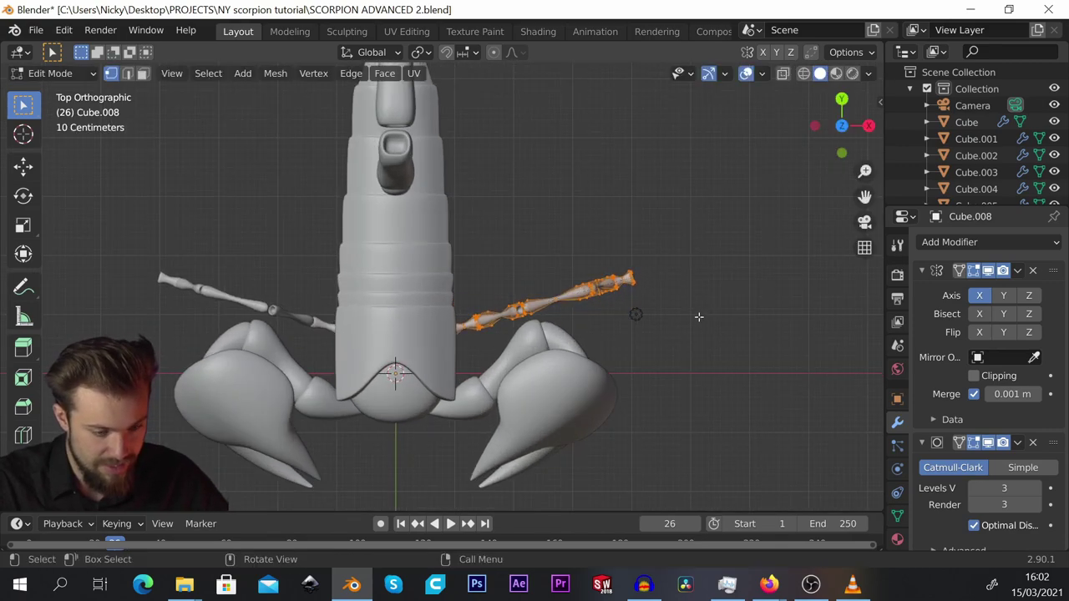
{"action": "key", "text": "g"}
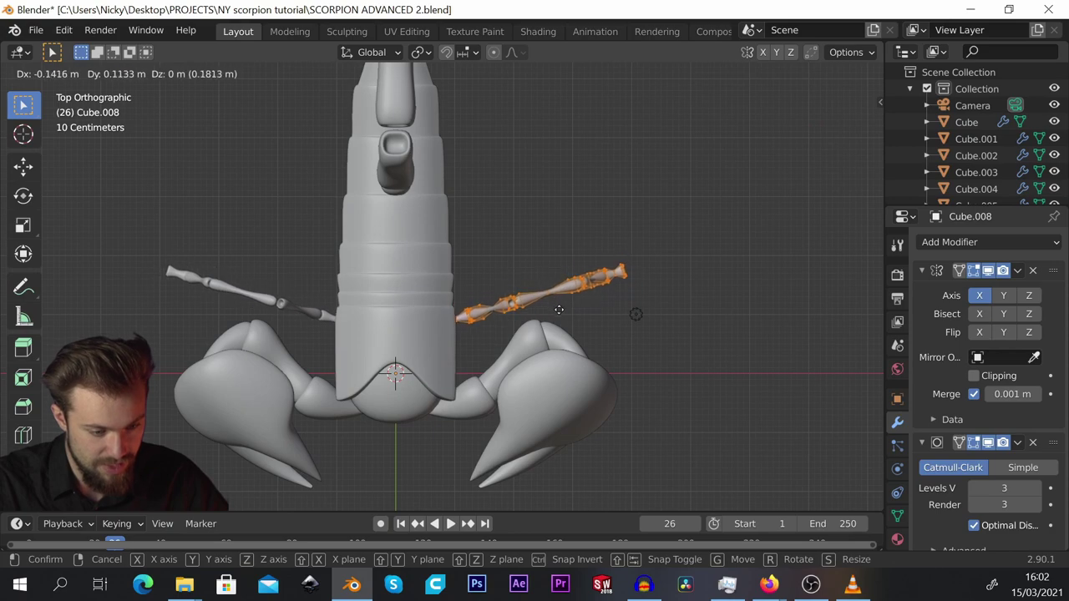
{"action": "left_click", "coordinate": [564, 311]}
Tilt the leg slightly with trackball rotation in side view and lower it along Z toward the ground line.
{"action": "middle_click_drag", "start_coordinate": [563, 310], "coordinate": [533, 298]}
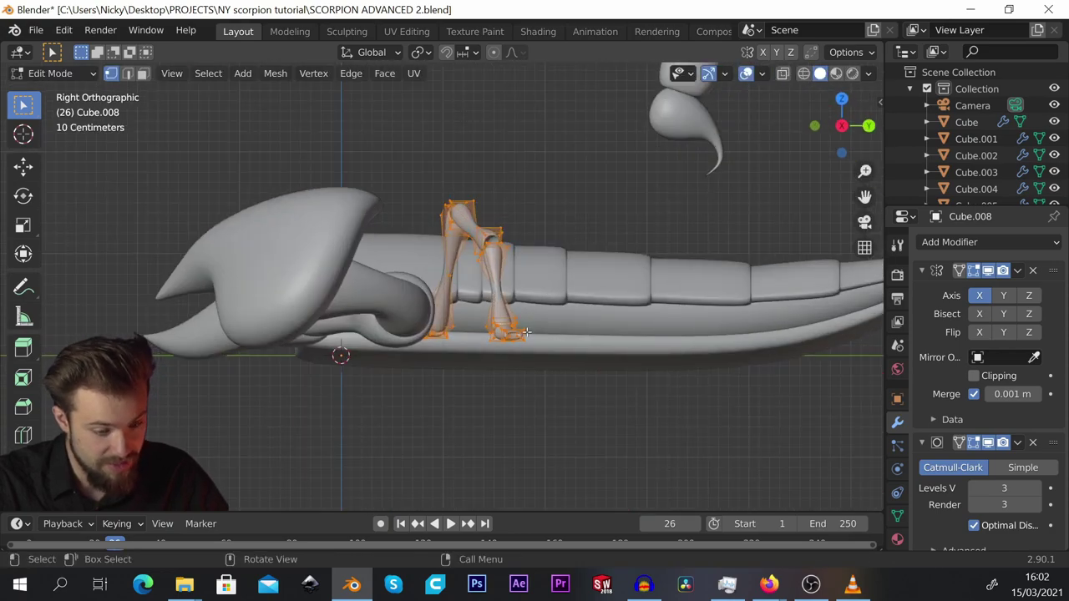
{"action": "key", "text": "r"}
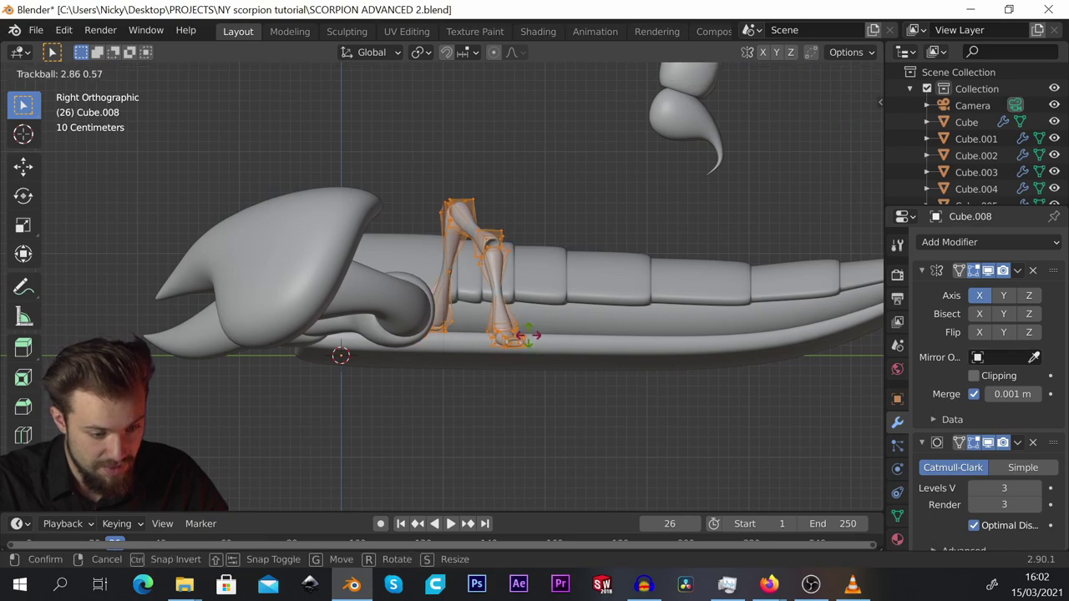
{"action": "left_click", "coordinate": [528, 337]}
{"action": "key", "text": "g"}
{"action": "key", "text": "z"}
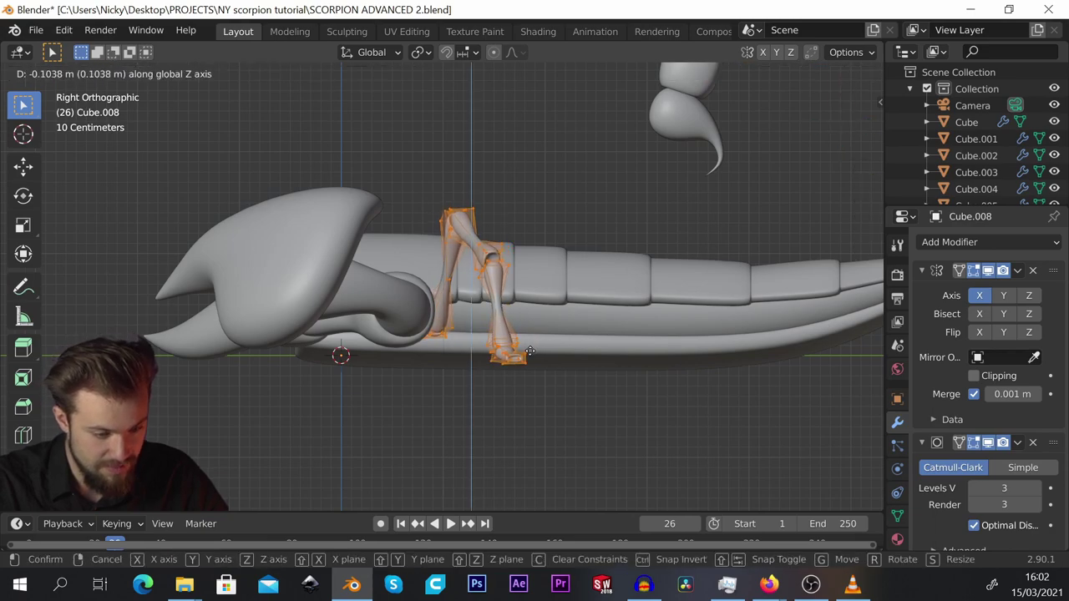
{"action": "left_click", "coordinate": [531, 356]}
Fine-tune the leg's tilt and position in side view with X-ray on, keeping the foot at ground level.
{"action": "key", "text": "r"}
{"action": "key", "text": "r"}
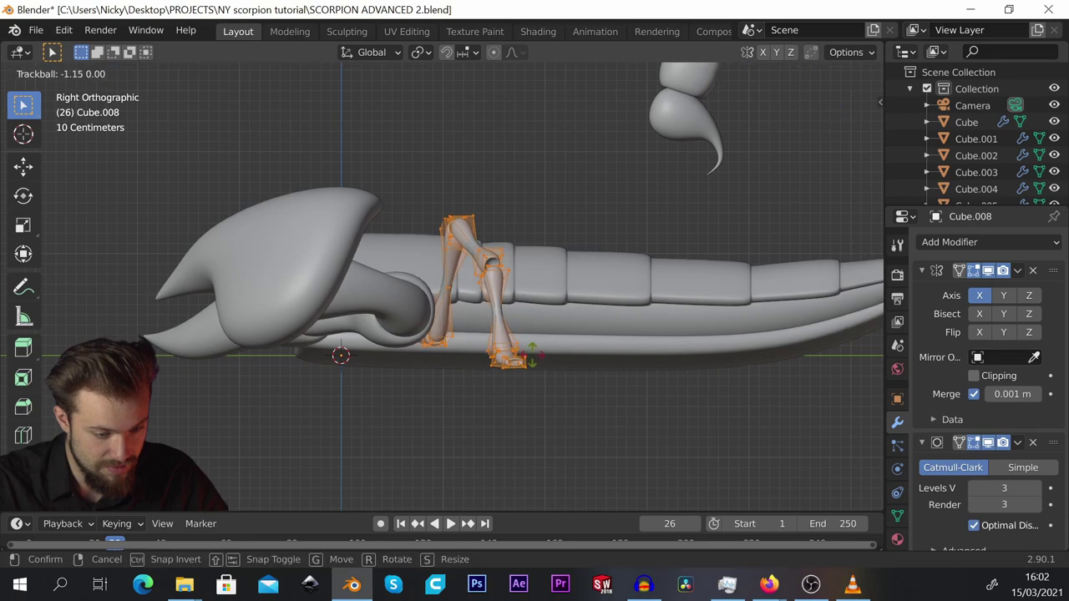
{"action": "left_click", "coordinate": [532, 356]}
{"action": "key", "text": "g"}
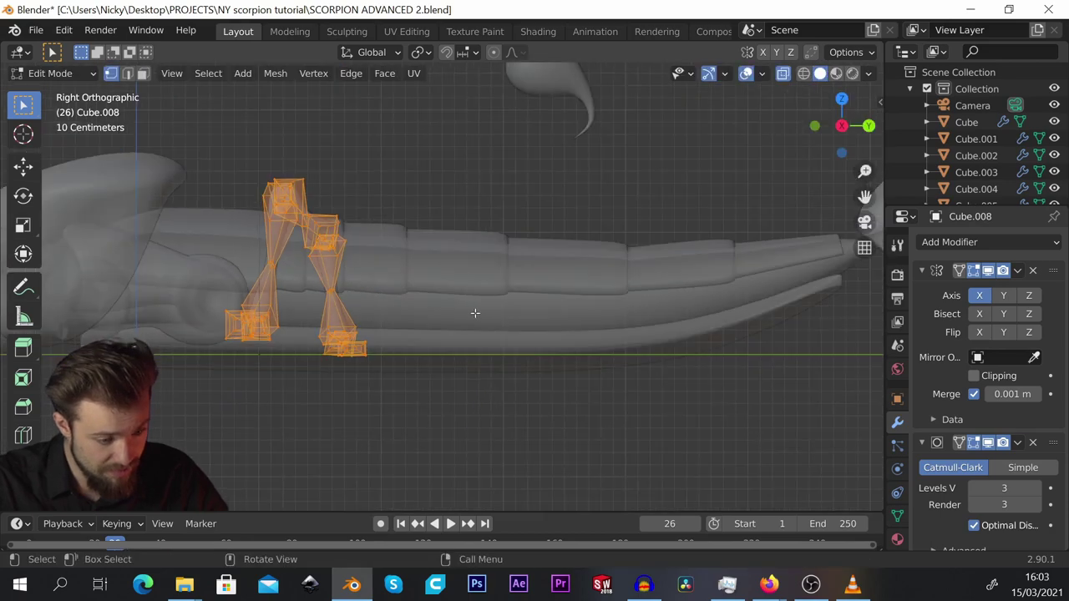
{"action": "scroll", "coordinate": [292, 310], "scroll_direction": "up", "scroll_amount": 3}
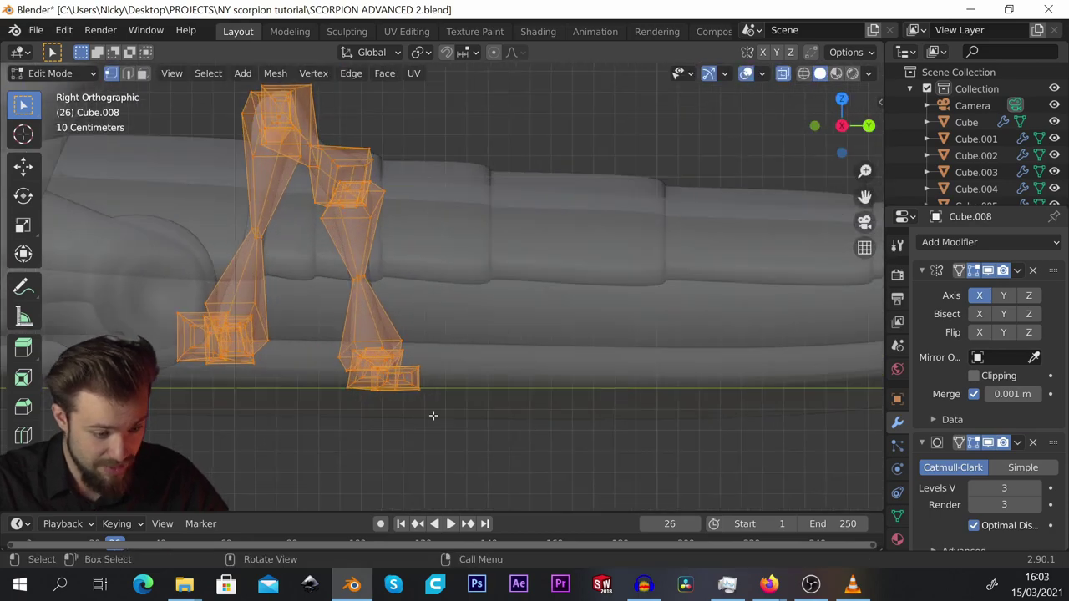
{"action": "scroll", "coordinate": [594, 354], "scroll_direction": "down", "scroll_amount": 1}
{"action": "middle_click_drag", "start_coordinate": [430, 375], "coordinate": [608, 360], "text": "shift"}
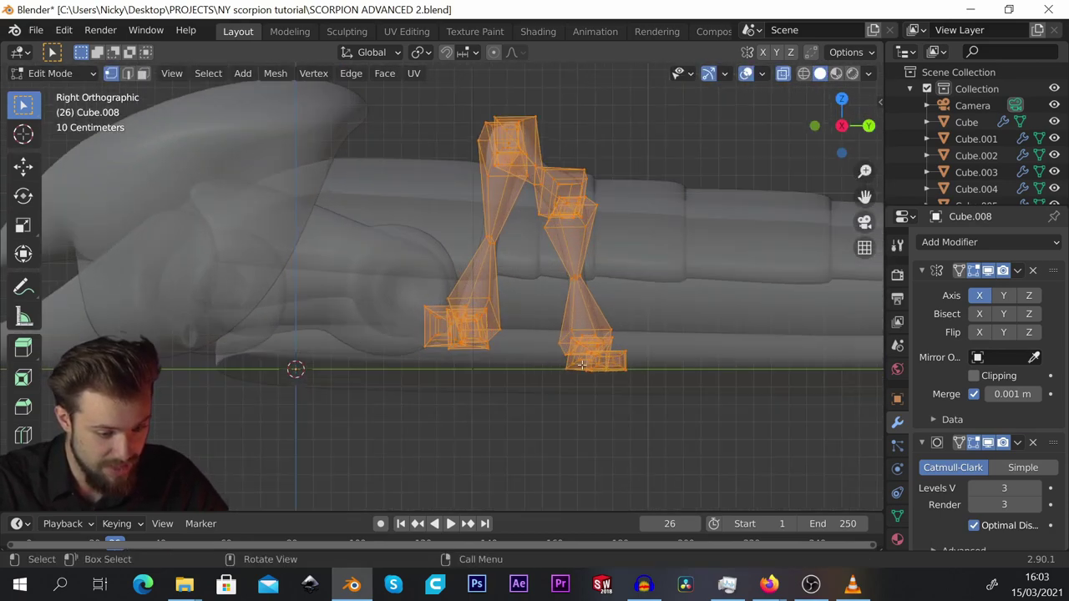
{"action": "scroll", "coordinate": [608, 361], "scroll_direction": "up", "scroll_amount": 2}
{"action": "key", "text": "r"}
{"action": "key", "text": "r"}
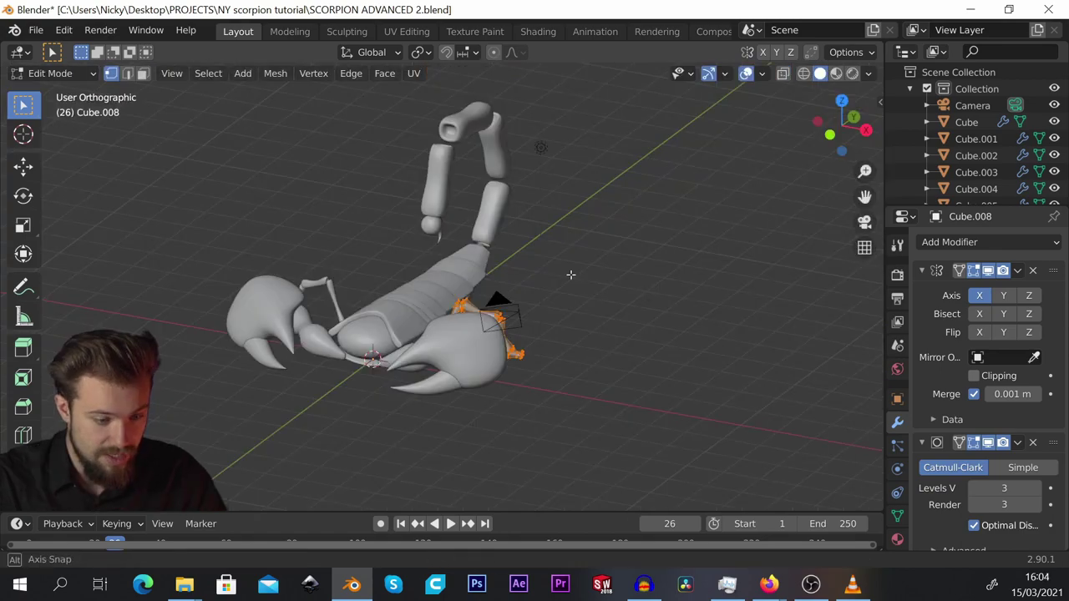
Examine how the attached leg and its sockets fit together from several angles and from the front.
{"action": "middle_click_drag", "start_coordinate": [573, 275], "coordinate": [434, 321]}
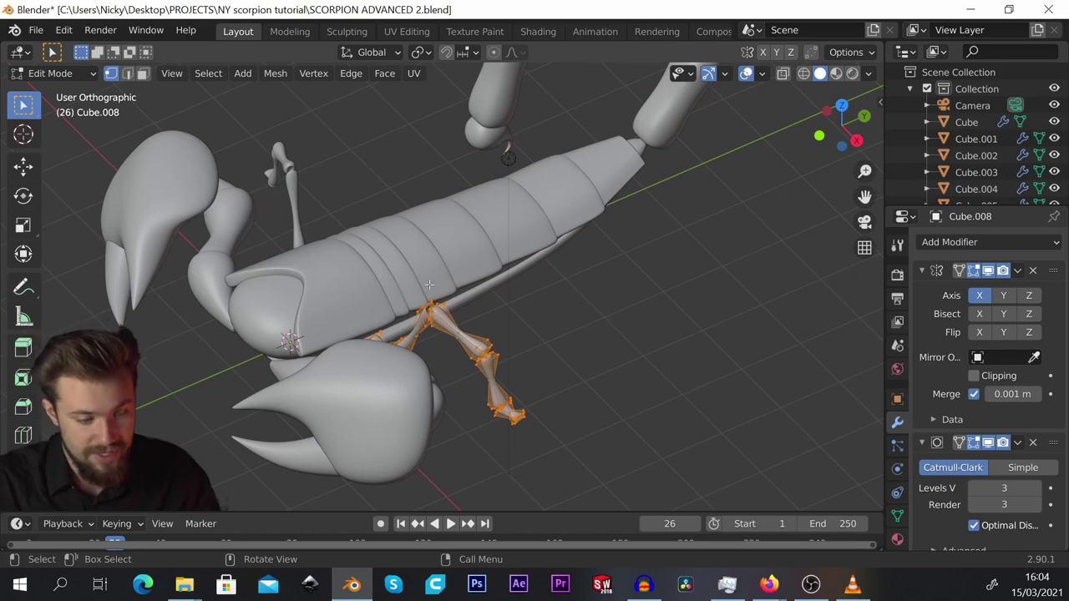
{"action": "scroll", "coordinate": [430, 285], "scroll_direction": "up", "scroll_amount": 10}
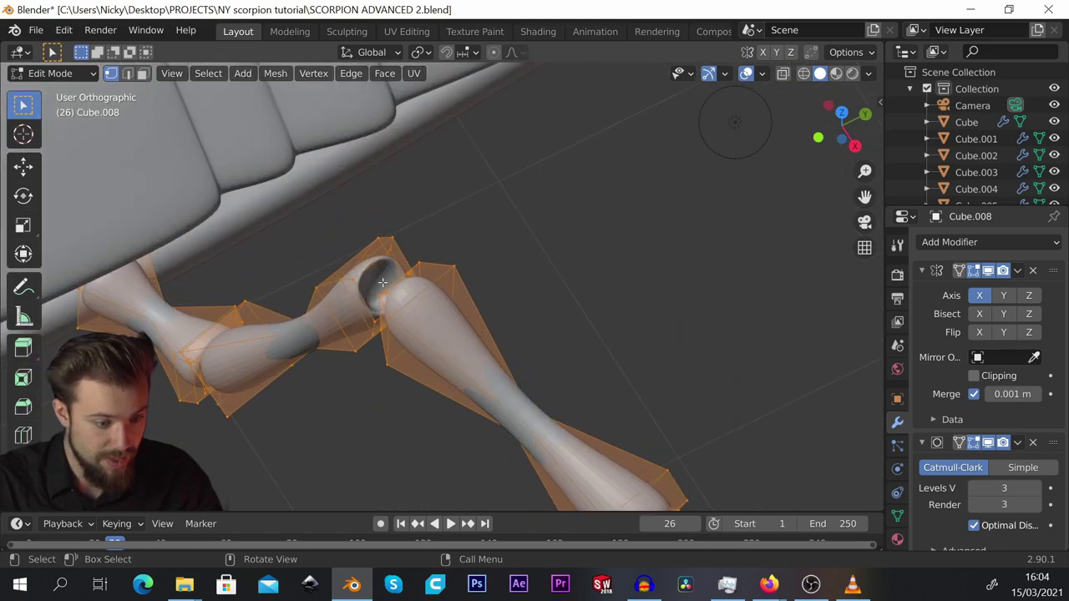
{"action": "scroll", "coordinate": [381, 290], "scroll_direction": "up", "scroll_amount": 2}
{"action": "scroll", "coordinate": [391, 290], "scroll_direction": "down", "scroll_amount": 3}
{"action": "middle_click_drag", "start_coordinate": [391, 290], "coordinate": [404, 206]}
{"action": "scroll", "coordinate": [421, 301], "scroll_direction": "up", "scroll_amount": 3}
{"action": "scroll", "coordinate": [405, 200], "scroll_direction": "down", "scroll_amount": 4}
{"action": "key", "text": "KP_1"}
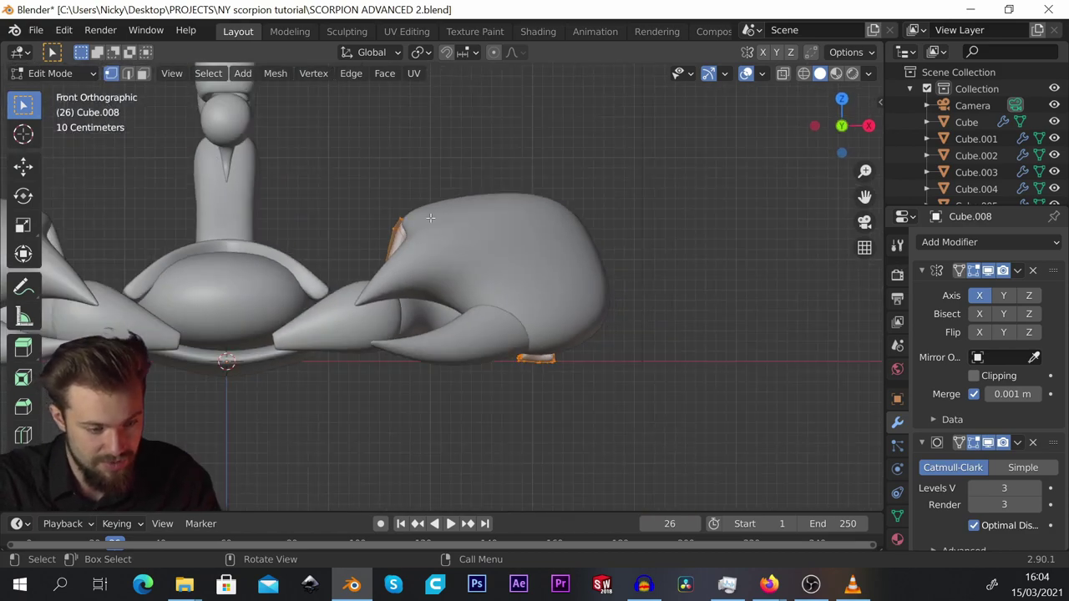
Select the leg's upper middle segment and, in back view, duplicate it straight up along Z above the claw.
{"action": "scroll", "coordinate": [404, 167], "scroll_direction": "up", "scroll_amount": 3}
{"action": "middle_click_drag", "start_coordinate": [404, 158], "coordinate": [435, 264]}
{"action": "left_click", "coordinate": [433, 240]}
{"action": "scroll", "coordinate": [434, 264], "scroll_direction": "up", "scroll_amount": 2}
{"action": "scroll", "coordinate": [435, 260], "scroll_direction": "down", "scroll_amount": 2}
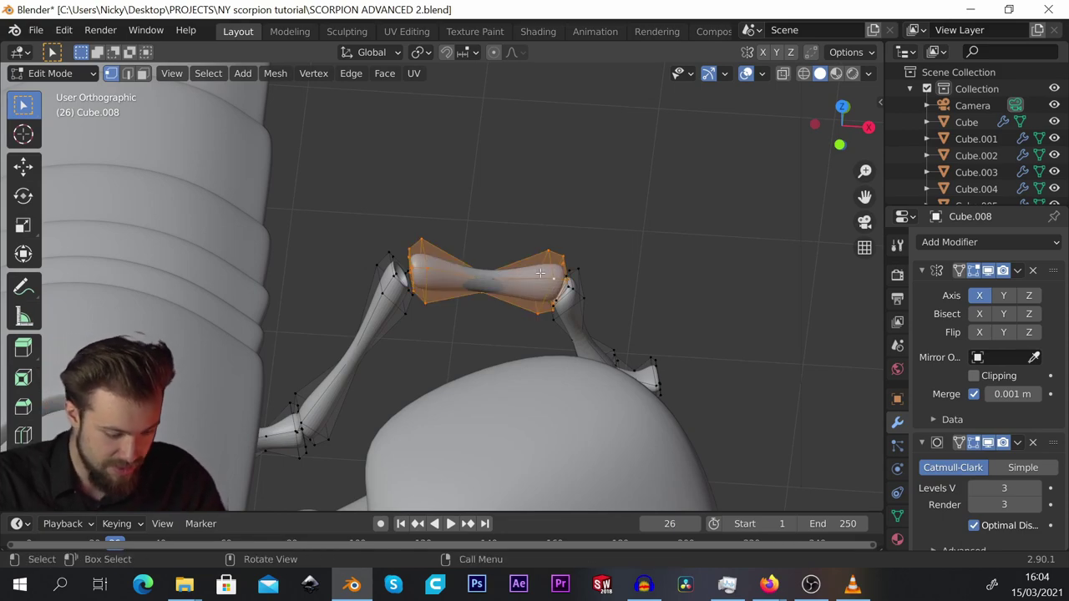
{"action": "key", "text": "KP_1"}
{"action": "key", "text": "ctrl+KP_1"}
{"action": "key", "text": "shift+d"}
{"action": "key", "text": "z"}
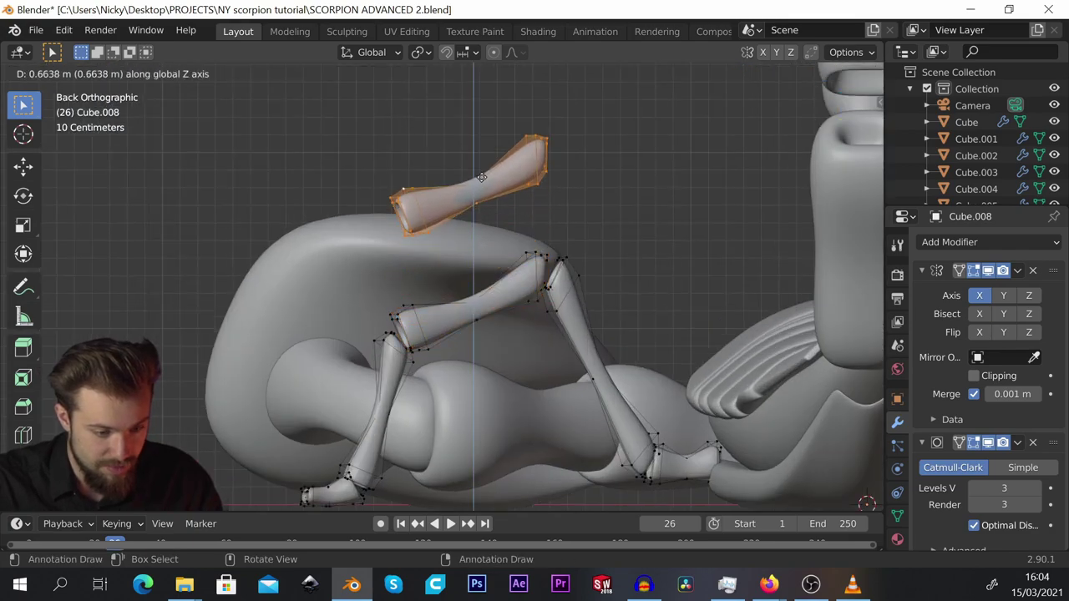
{"action": "left_click", "coordinate": [483, 144]}
Rotate the duplicated segment about 22 degrees in back view to lie horizontally.
{"action": "scroll", "coordinate": [483, 145], "scroll_direction": "down", "scroll_amount": 6}
{"action": "scroll", "coordinate": [475, 86], "scroll_direction": "up", "scroll_amount": 8}
{"action": "scroll", "coordinate": [585, 217], "scroll_direction": "down", "scroll_amount": 1}
{"action": "key", "text": "r"}
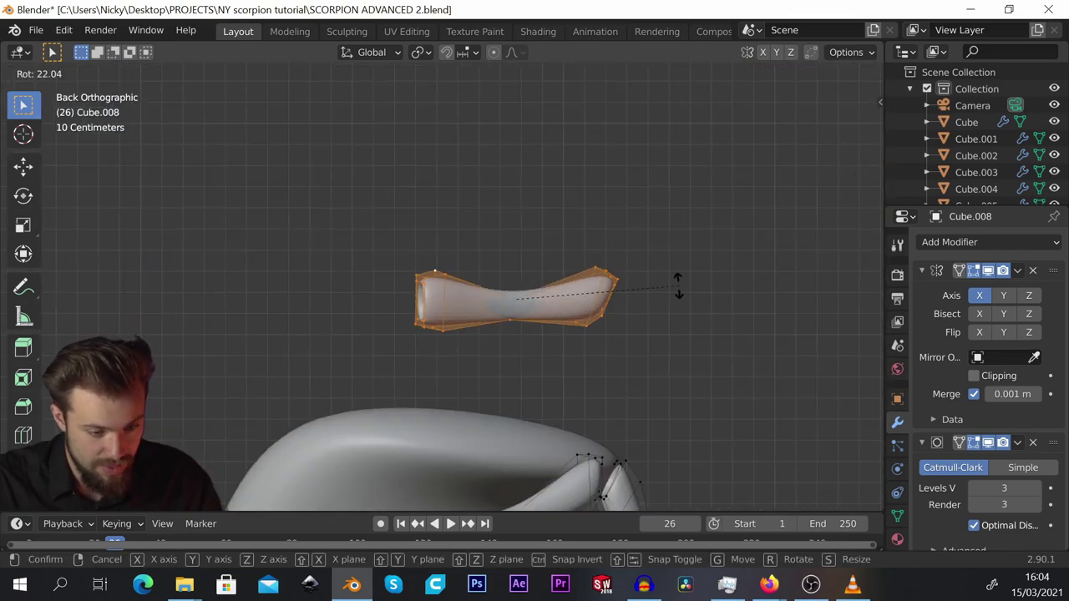
{"action": "left_click", "coordinate": [681, 280]}
With X-ray on, rotate the duplicate's body-side end upright and move it inward toward the segment's middle.
{"action": "left_click", "coordinate": [782, 74]}
{"action": "left_click_drag", "start_coordinate": [573, 246], "coordinate": [651, 355]}
{"action": "key", "text": "r"}
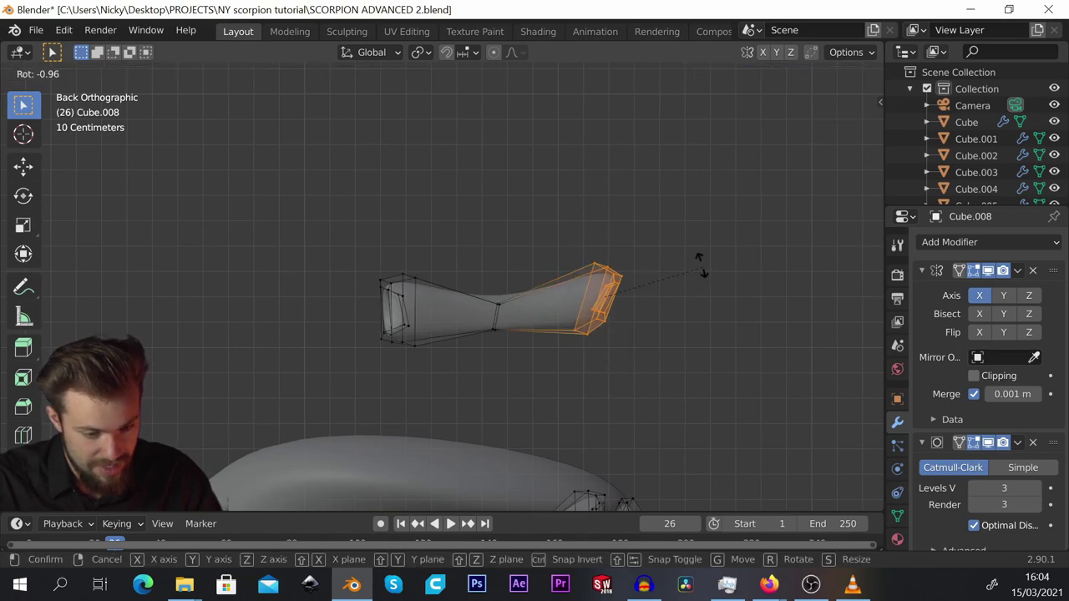
{"action": "left_click", "coordinate": [690, 244]}
{"action": "key", "text": "g"}
{"action": "left_click", "coordinate": [617, 270]}
Move the vertices of the duplicate's outer end inward to shorten it into a compact joint piece.
{"action": "scroll", "coordinate": [614, 270], "scroll_direction": "up", "scroll_amount": 2}
{"action": "left_click_drag", "start_coordinate": [331, 243], "coordinate": [458, 394]}
{"action": "key", "text": "g"}
{"action": "left_click", "coordinate": [525, 392]}
{"action": "scroll", "coordinate": [525, 317], "scroll_direction": "up", "scroll_amount": 2}
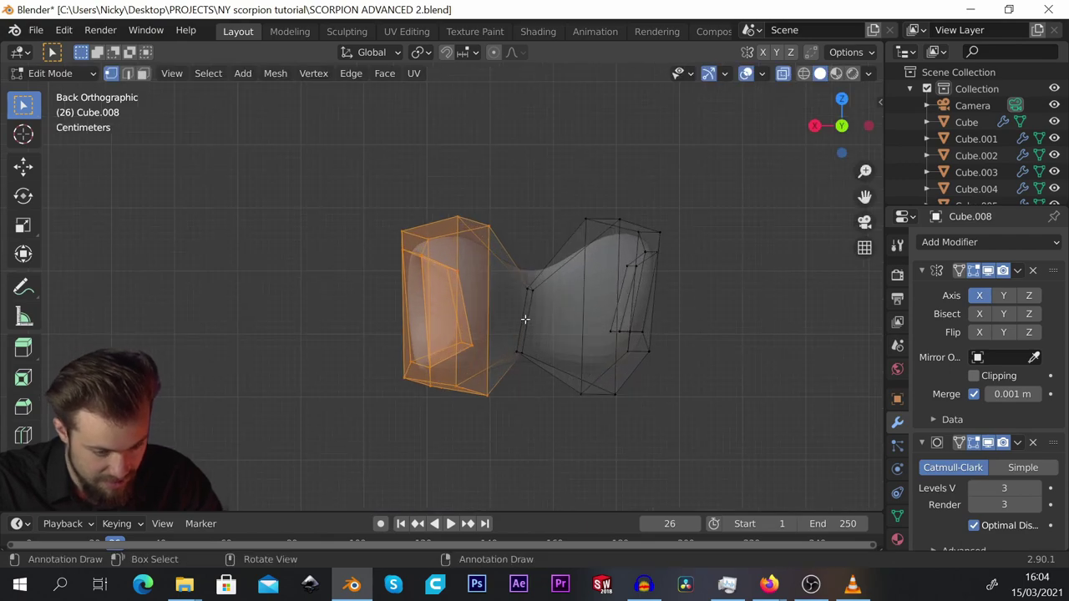
Scale up the joint piece's pinched middle loop about 3.4 times, raise it slightly, and enlarge it further to round the piece.
{"action": "left_click", "coordinate": [539, 324], "text": "alt"}
{"action": "key", "text": "s"}
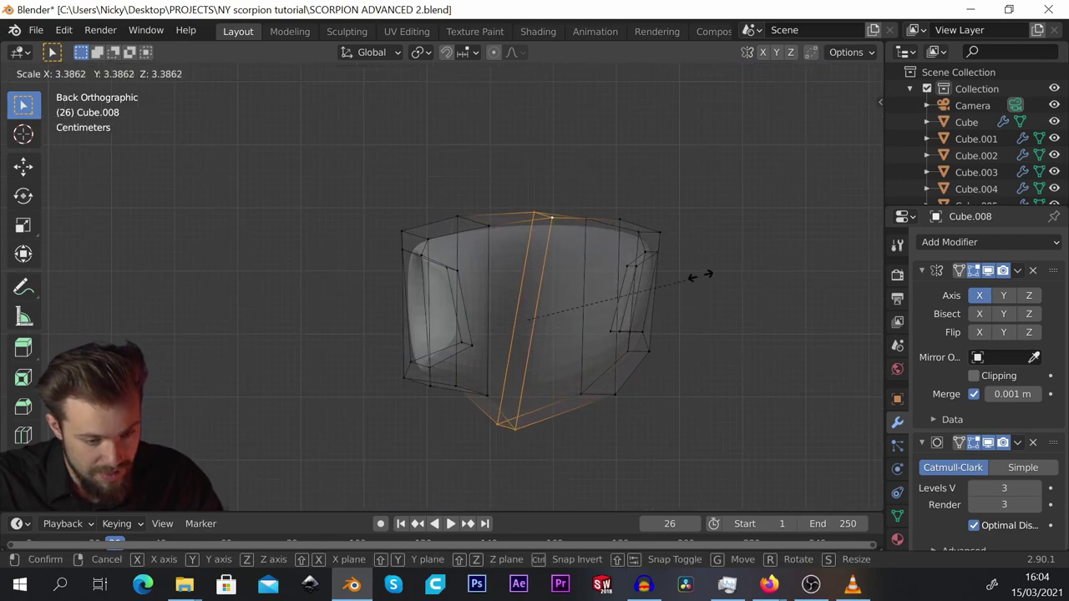
{"action": "left_click", "coordinate": [706, 274]}
{"action": "key", "text": "g"}
{"action": "left_click", "coordinate": [639, 278]}
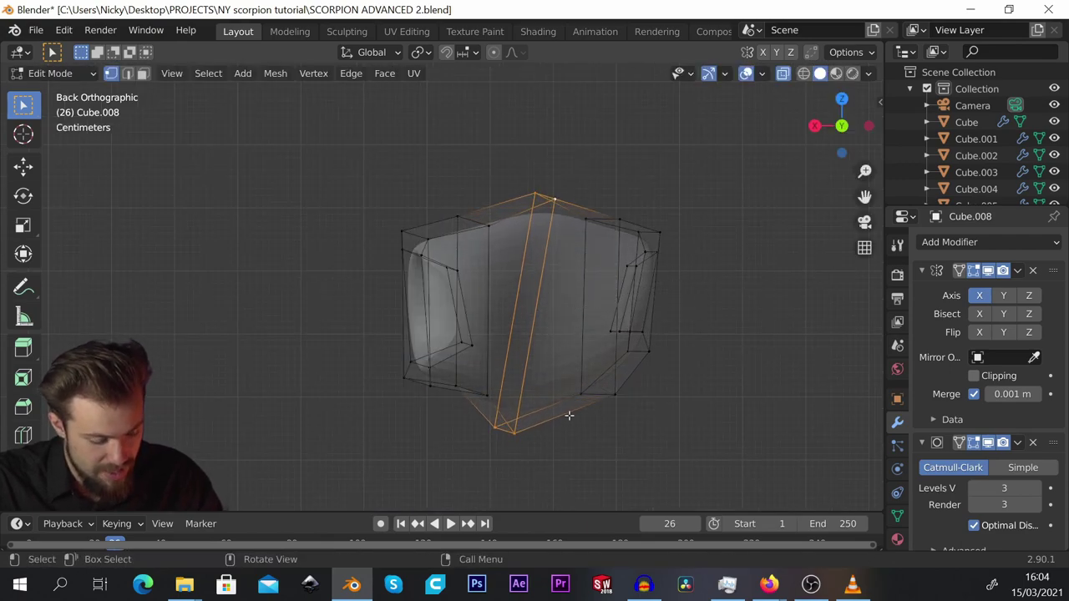
{"action": "key", "text": "s"}
{"action": "left_click", "coordinate": [678, 366]}
Move the enlarged middle loop in depth toward the line between the joint piece's two ends.
{"action": "middle_click_drag", "start_coordinate": [678, 366], "coordinate": [481, 344]}
{"action": "key", "text": "g"}
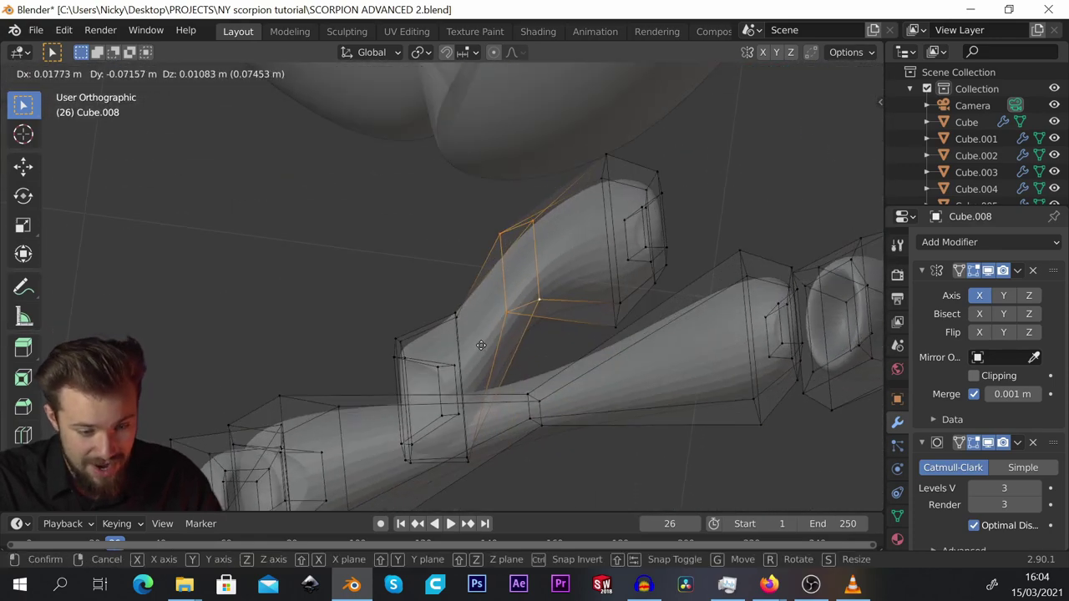
{"action": "left_click", "coordinate": [490, 334]}
{"action": "left_click_drag", "start_coordinate": [397, 339], "coordinate": [418, 306]}
{"action": "middle_click_drag", "start_coordinate": [417, 306], "coordinate": [362, 251]}
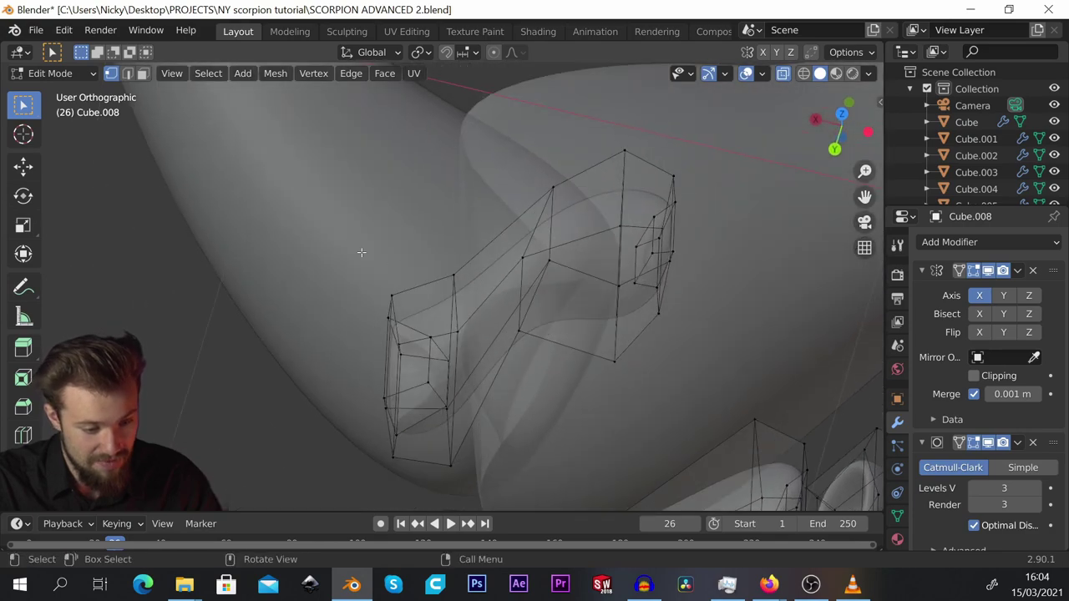
Select all vertices of the joint piece's body-side end and reposition them in top view to straighten the piece.
{"action": "left_click_drag", "start_coordinate": [344, 245], "coordinate": [496, 504]}
{"action": "middle_click_drag", "start_coordinate": [450, 355], "coordinate": [472, 299]}
{"action": "key", "text": "KP_7"}
{"action": "scroll", "coordinate": [488, 403], "scroll_direction": "down", "scroll_amount": 2}
{"action": "scroll", "coordinate": [472, 299], "scroll_direction": "up", "scroll_amount": 2}
{"action": "scroll", "coordinate": [473, 299], "scroll_direction": "up", "scroll_amount": 2}
{"action": "key", "text": "g"}
{"action": "left_click", "coordinate": [478, 449]}
{"action": "scroll", "coordinate": [477, 449], "scroll_direction": "down", "scroll_amount": 4}
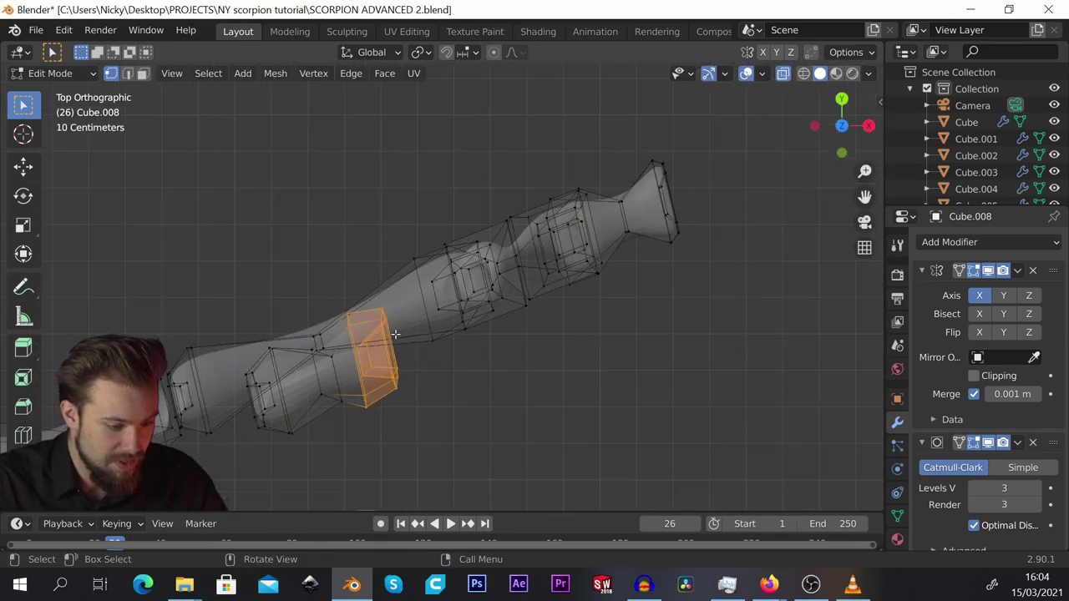
Refine the position of the joint piece's selected end from an angled view.
{"action": "middle_click_drag", "start_coordinate": [472, 418], "coordinate": [374, 247]}
{"action": "scroll", "coordinate": [375, 247], "scroll_direction": "up", "scroll_amount": 3}
{"action": "key", "text": "g"}
{"action": "left_click", "coordinate": [321, 313]}
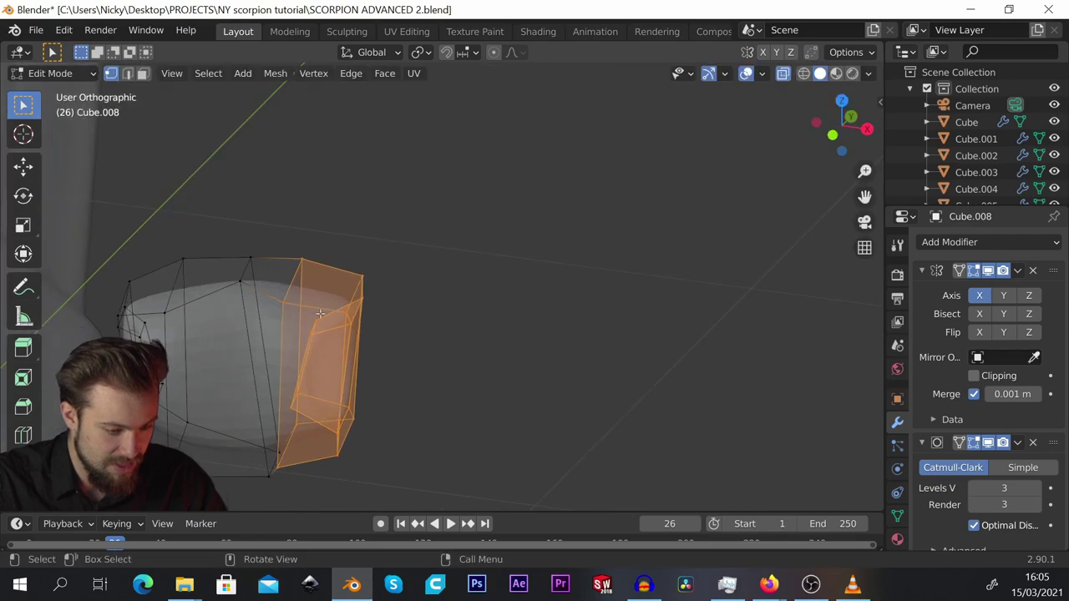
{"action": "left_click", "coordinate": [252, 328]}
{"action": "middle_click_drag", "start_coordinate": [448, 318], "coordinate": [1066, 309]}
{"action": "scroll", "coordinate": [418, 334], "scroll_direction": "up", "scroll_amount": 2}
{"action": "middle_click_drag", "start_coordinate": [417, 334], "coordinate": [317, 334]}
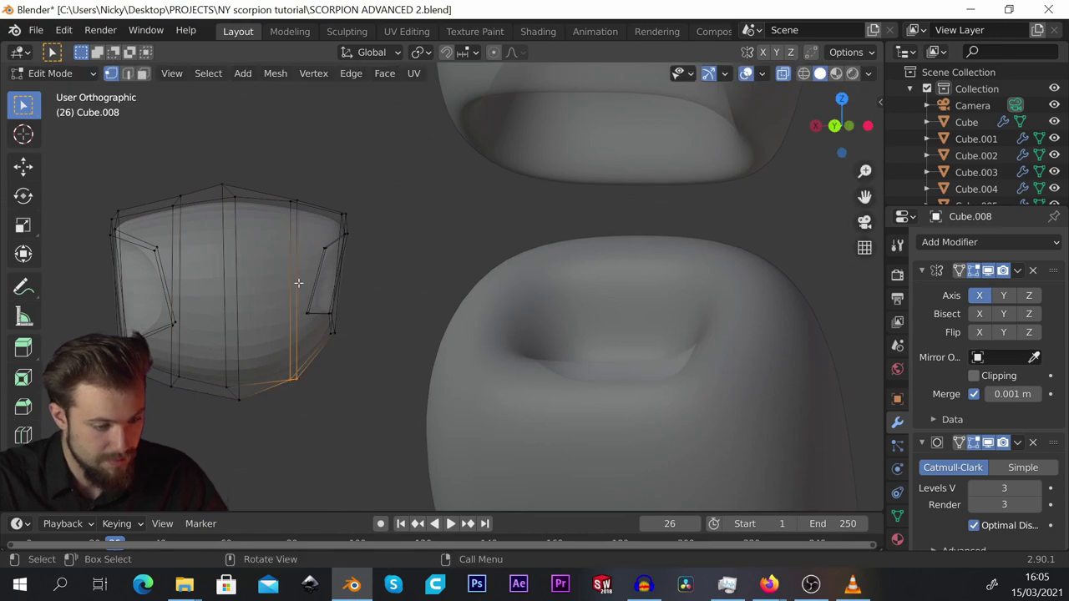
Select the whole joint piece and, in front view, move it close above the leg's highest joint.
{"action": "scroll", "coordinate": [376, 359], "scroll_direction": "down", "scroll_amount": 4}
{"action": "middle_click_drag", "start_coordinate": [376, 359], "coordinate": [416, 370]}
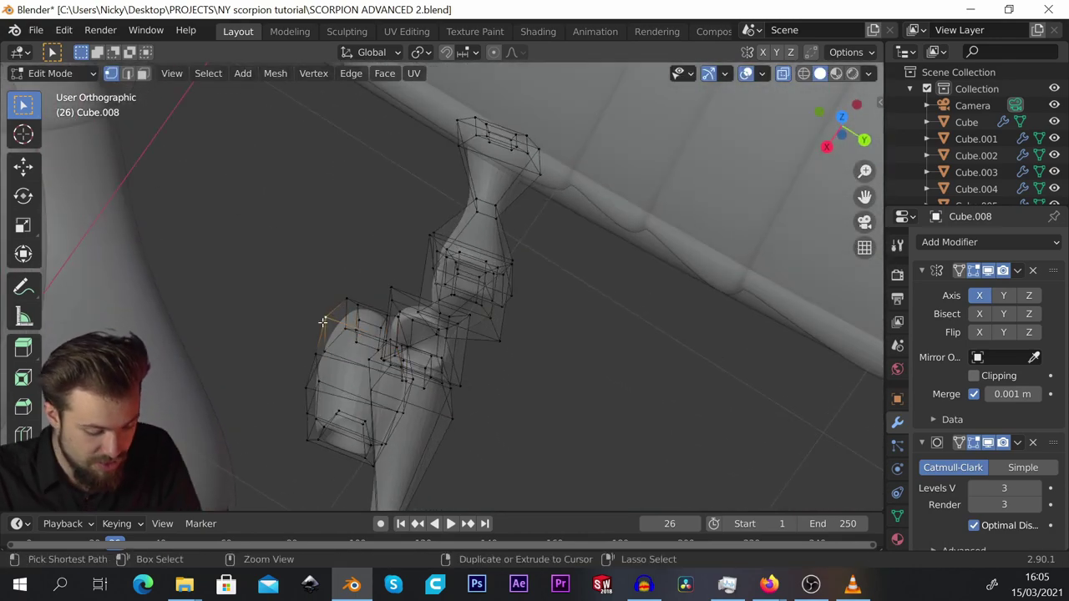
{"action": "key", "text": "KP_Decimal"}
{"action": "key", "text": "KP_1"}
{"action": "scroll", "coordinate": [441, 224], "scroll_direction": "down", "scroll_amount": 6}
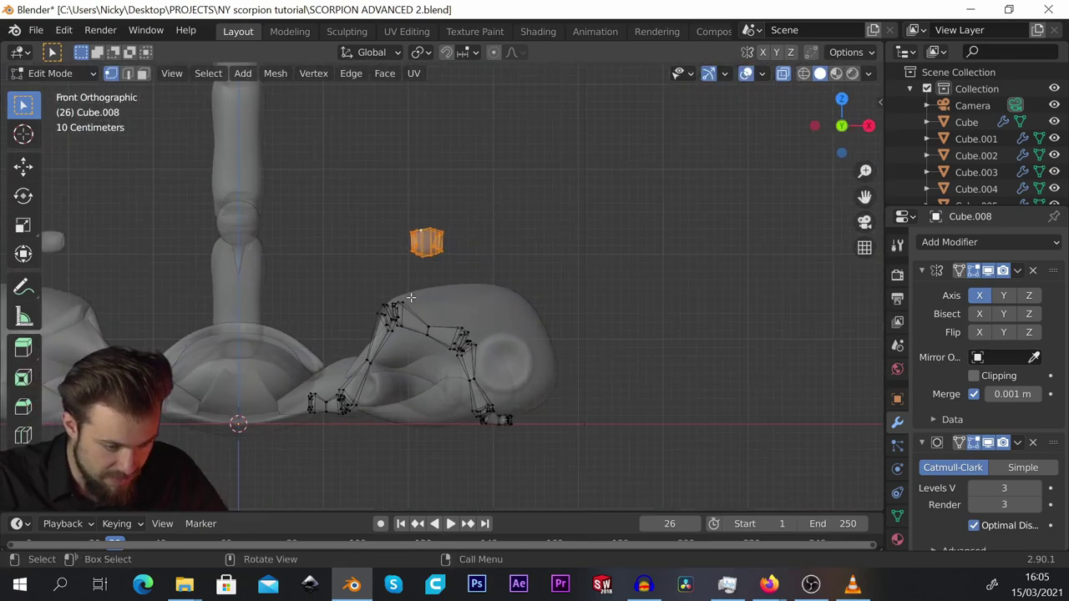
{"action": "scroll", "coordinate": [471, 251], "scroll_direction": "up", "scroll_amount": 4}
{"action": "key", "text": "g"}
{"action": "left_click", "coordinate": [413, 321]}
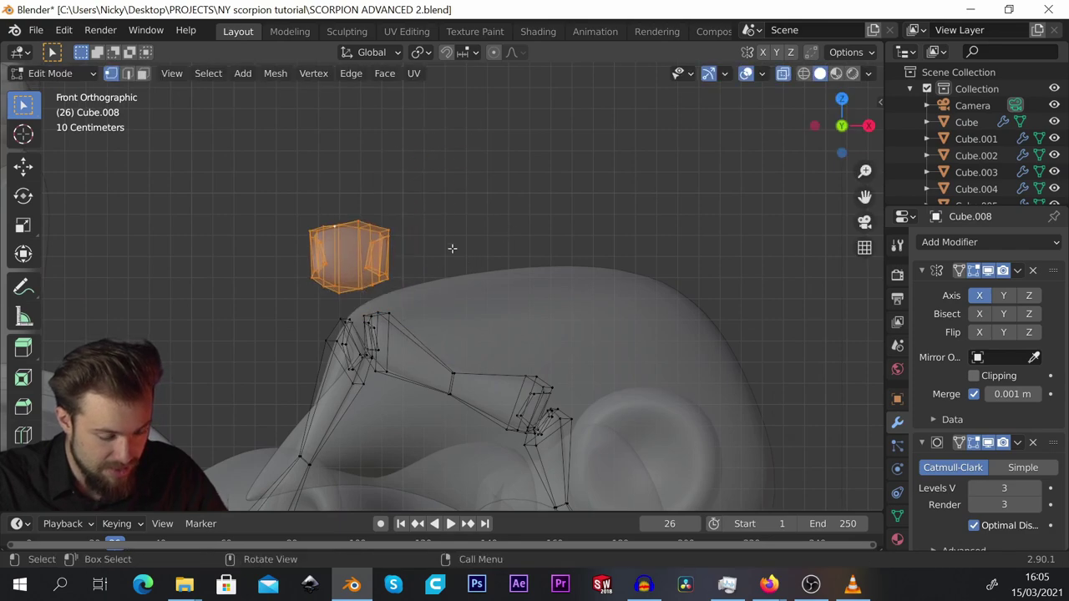
Scale the joint piece down and move it between the two segments at the leg's highest joint.
{"action": "middle_click_drag", "start_coordinate": [461, 261], "coordinate": [564, 221], "text": "shift"}
{"action": "key", "text": "s"}
{"action": "left_click", "coordinate": [528, 244]}
{"action": "scroll", "coordinate": [527, 253], "scroll_direction": "up", "scroll_amount": 3}
{"action": "key", "text": "g"}
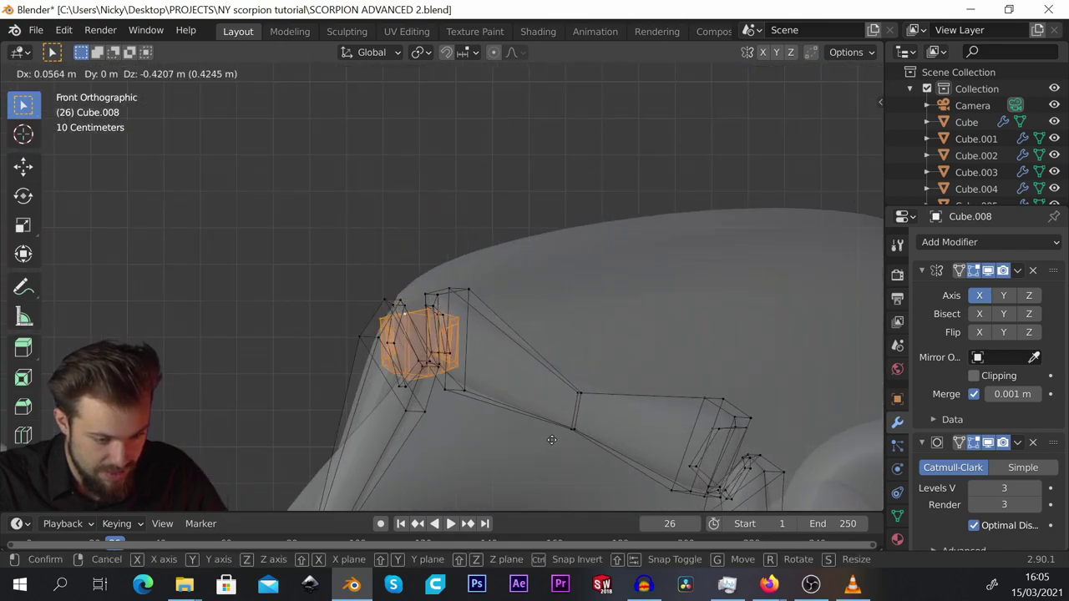
{"action": "left_click", "coordinate": [551, 439]}
Move the joint piece in depth to align it with the leg segments, and turn off X-ray.
{"action": "middle_click_drag", "start_coordinate": [493, 249], "coordinate": [456, 362]}
{"action": "scroll", "coordinate": [457, 366], "scroll_direction": "up", "scroll_amount": 2}
{"action": "key", "text": "g"}
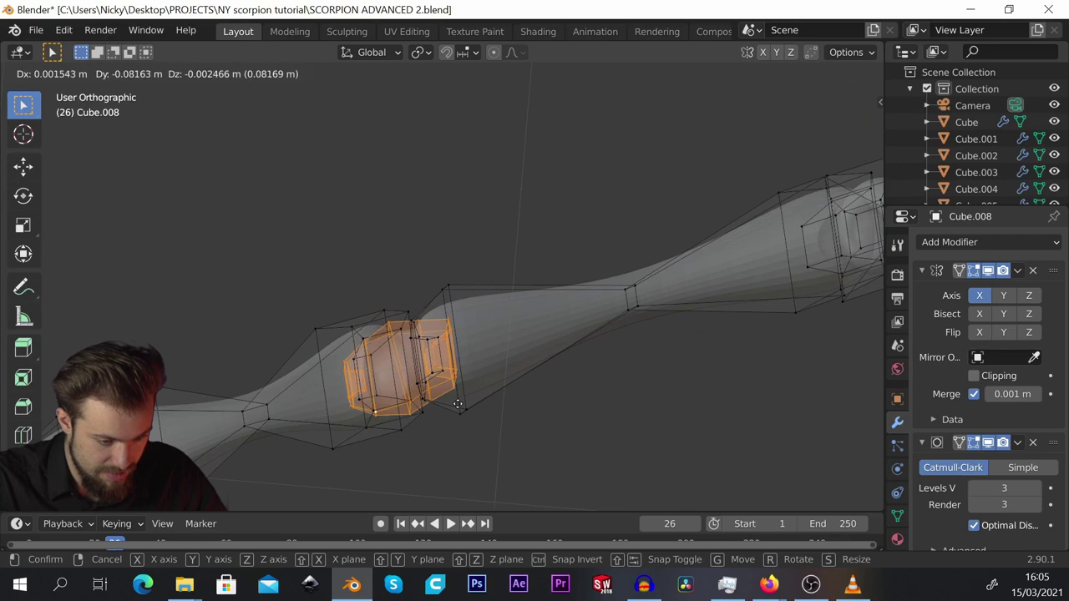
{"action": "left_click", "coordinate": [459, 400]}
{"action": "scroll", "coordinate": [464, 396], "scroll_direction": "up", "scroll_amount": 4}
{"action": "left_click", "coordinate": [785, 74]}
{"action": "scroll", "coordinate": [424, 257], "scroll_direction": "down", "scroll_amount": 3}
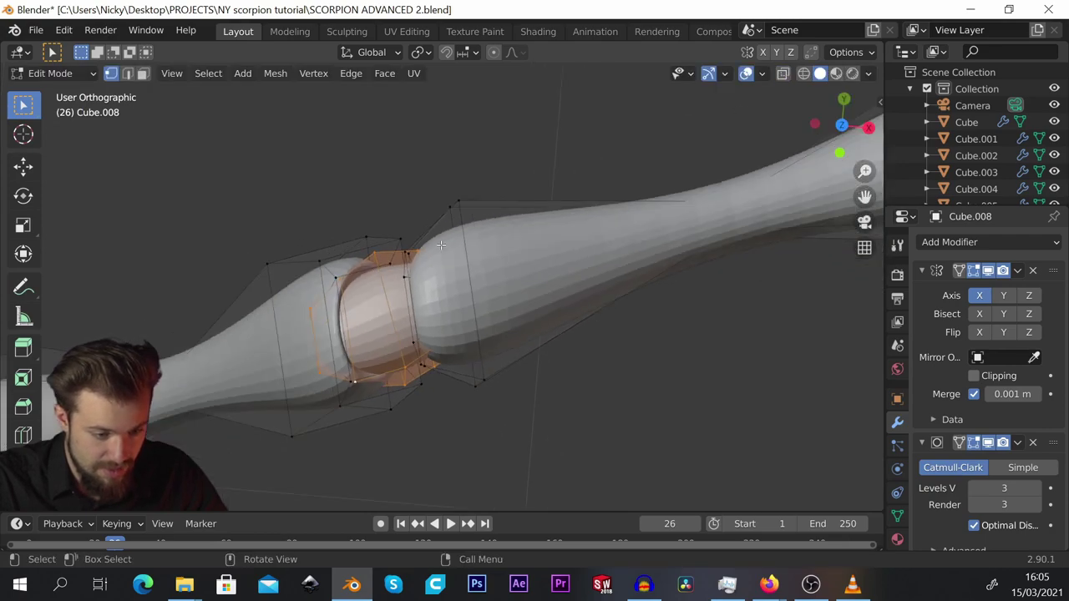
Fine-tune the joint piece's position and tilt so it fills the gap at the highest joint.
{"action": "middle_click_drag", "start_coordinate": [425, 261], "coordinate": [236, 262]}
{"action": "key", "text": "g"}
{"action": "left_click", "coordinate": [316, 266]}
{"action": "middle_click_drag", "start_coordinate": [315, 265], "coordinate": [520, 223]}
{"action": "left_click", "coordinate": [486, 269]}
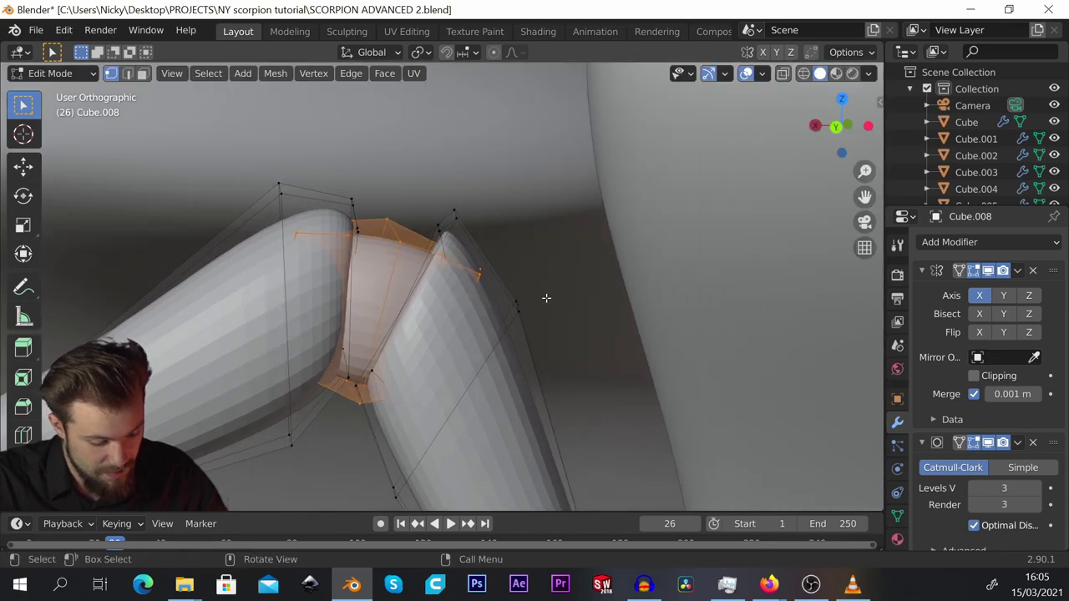
Place a copy of the joint piece at the next joint down the leg, rotating and moving it to fit.
{"action": "middle_click_drag", "start_coordinate": [547, 274], "coordinate": [387, 306]}
{"action": "scroll", "coordinate": [501, 303], "scroll_direction": "down", "scroll_amount": 4}
{"action": "middle_click_drag", "start_coordinate": [653, 425], "coordinate": [276, 196]}
{"action": "scroll", "coordinate": [417, 288], "scroll_direction": "up", "scroll_amount": 6}
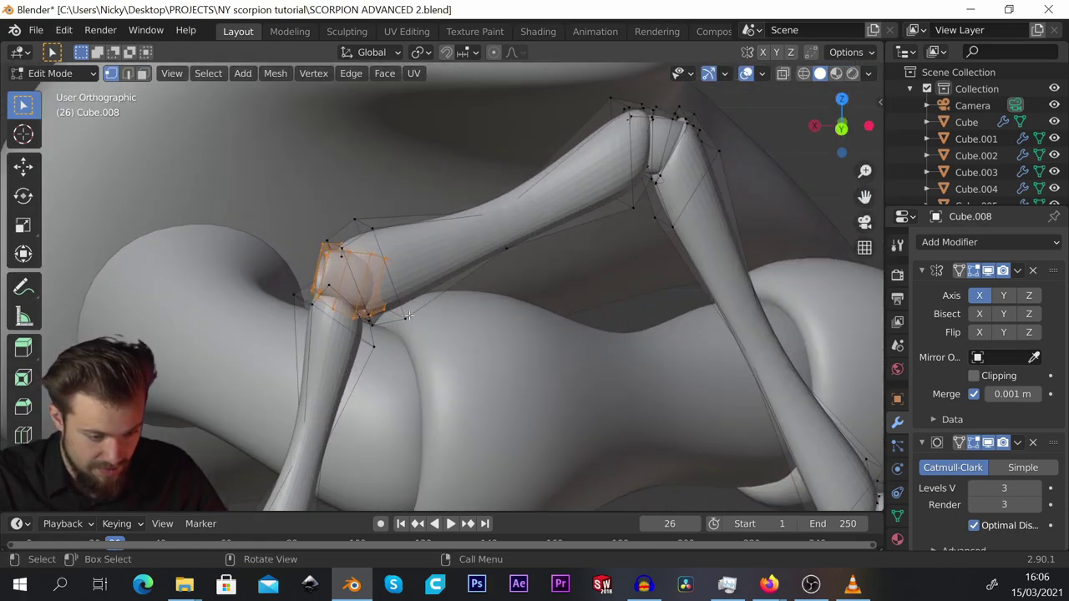
{"action": "key", "text": "r"}
{"action": "left_click", "coordinate": [374, 133]}
{"action": "middle_click_drag", "start_coordinate": [374, 134], "coordinate": [366, 158]}
{"action": "key", "text": "g"}
{"action": "left_click", "coordinate": [493, 289]}
{"action": "scroll", "coordinate": [493, 289], "scroll_direction": "down", "scroll_amount": 4}
Duplicate the joint piece and place the copy at the joint above the foot.
{"action": "key", "text": "shift+d"}
{"action": "left_click", "coordinate": [284, 388]}
{"action": "scroll", "coordinate": [284, 389], "scroll_direction": "up", "scroll_amount": 6}
{"action": "middle_click_drag", "start_coordinate": [284, 388], "coordinate": [360, 334]}
{"action": "scroll", "coordinate": [410, 336], "scroll_direction": "down", "scroll_amount": 8}
Duplicate the joint piece again and move the copy along X toward the joint nearest the body.
{"action": "key", "text": "shift+d"}
{"action": "left_click", "coordinate": [724, 329]}
{"action": "scroll", "coordinate": [584, 351], "scroll_direction": "up", "scroll_amount": 6}
{"action": "middle_click_drag", "start_coordinate": [585, 351], "coordinate": [496, 375]}
{"action": "scroll", "coordinate": [496, 375], "scroll_direction": "down", "scroll_amount": 6}
{"action": "key", "text": "g"}
{"action": "key", "text": "x"}
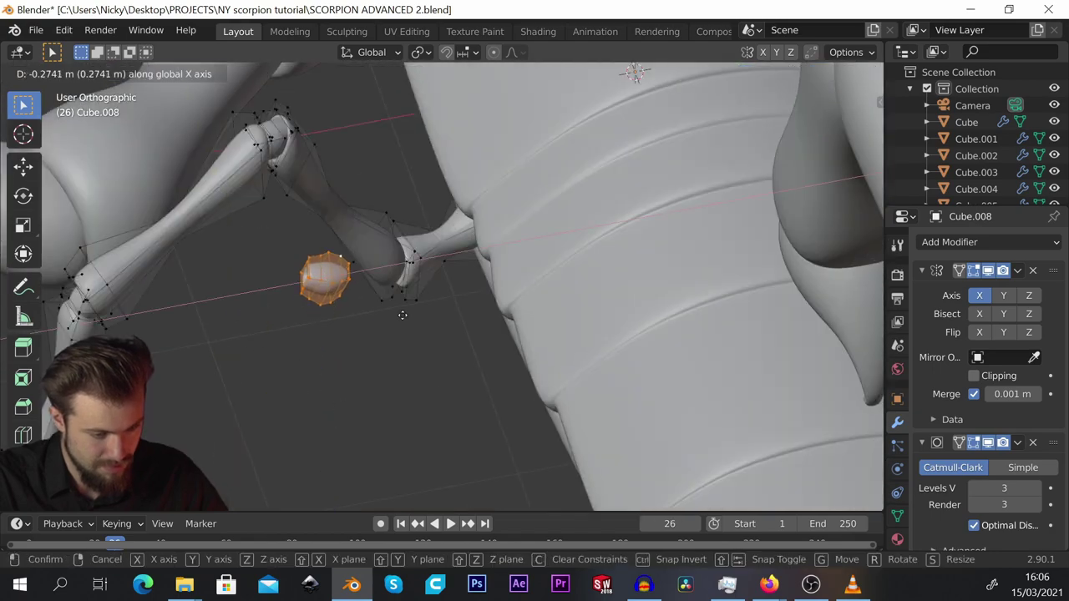
{"action": "left_click", "coordinate": [403, 313]}
Fit the last joint copy into the gap between the body-side segment and the next leg segment.
{"action": "scroll", "coordinate": [404, 312], "scroll_direction": "up", "scroll_amount": 7}
{"action": "middle_click_drag", "start_coordinate": [403, 312], "coordinate": [379, 200]}
{"action": "key", "text": "g"}
{"action": "left_click", "coordinate": [434, 265]}
{"action": "scroll", "coordinate": [434, 264], "scroll_direction": "down", "scroll_amount": 9}
{"action": "middle_click_drag", "start_coordinate": [433, 265], "coordinate": [426, 234]}
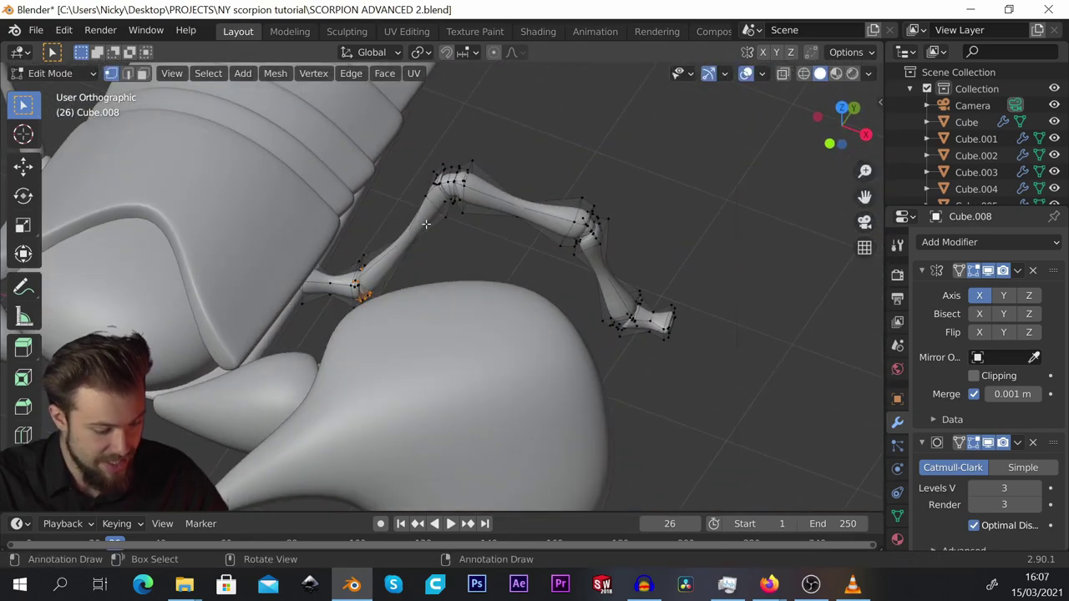
Return to Object Mode and apply smooth shading to the leg.
{"action": "key", "text": "Tab"}
{"action": "scroll", "coordinate": [501, 198], "scroll_direction": "up", "scroll_amount": 4}
{"action": "right_click", "coordinate": [501, 196]}
{"action": "left_click", "coordinate": [533, 199]}
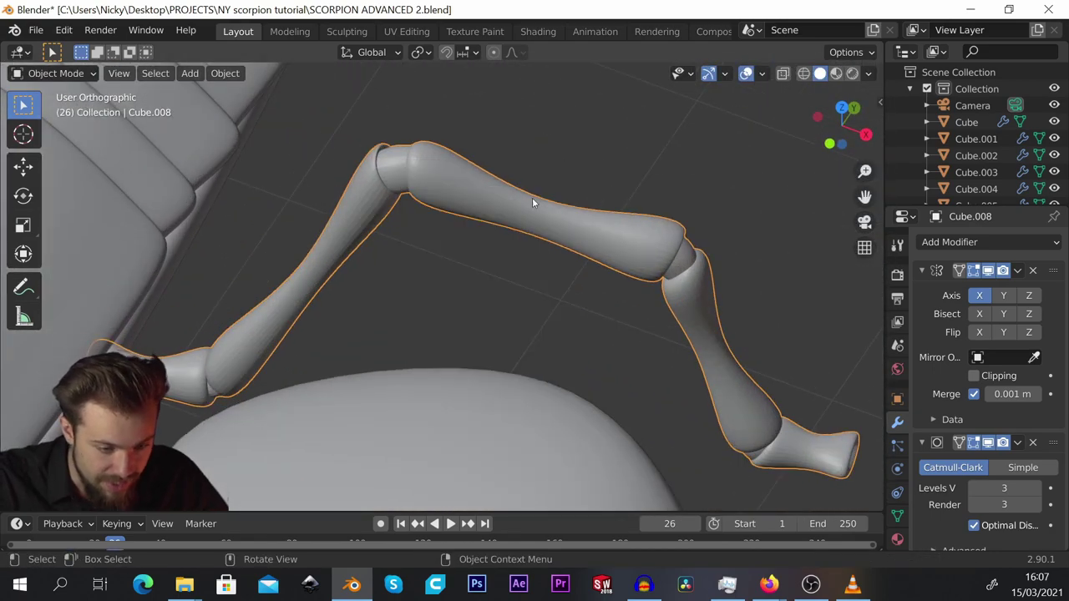
Select the leg's entire mesh and, in top view, duplicate it about 0.55 m along Y toward the tail.
{"action": "scroll", "coordinate": [553, 170], "scroll_direction": "down", "scroll_amount": 5}
{"action": "middle_click_drag", "start_coordinate": [553, 171], "coordinate": [431, 217]}
{"action": "key", "text": "KP_7"}
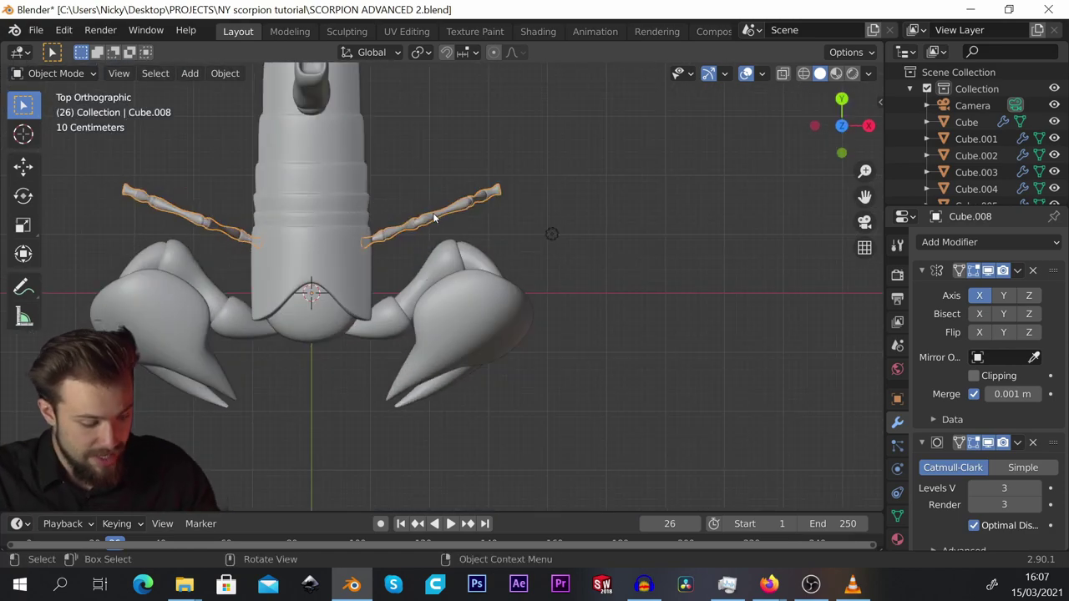
{"action": "key", "text": "Tab"}
{"action": "key", "text": "a"}
{"action": "scroll", "coordinate": [433, 214], "scroll_direction": "up", "scroll_amount": 3}
{"action": "middle_click_drag", "start_coordinate": [440, 170], "coordinate": [451, 278], "text": "shift"}
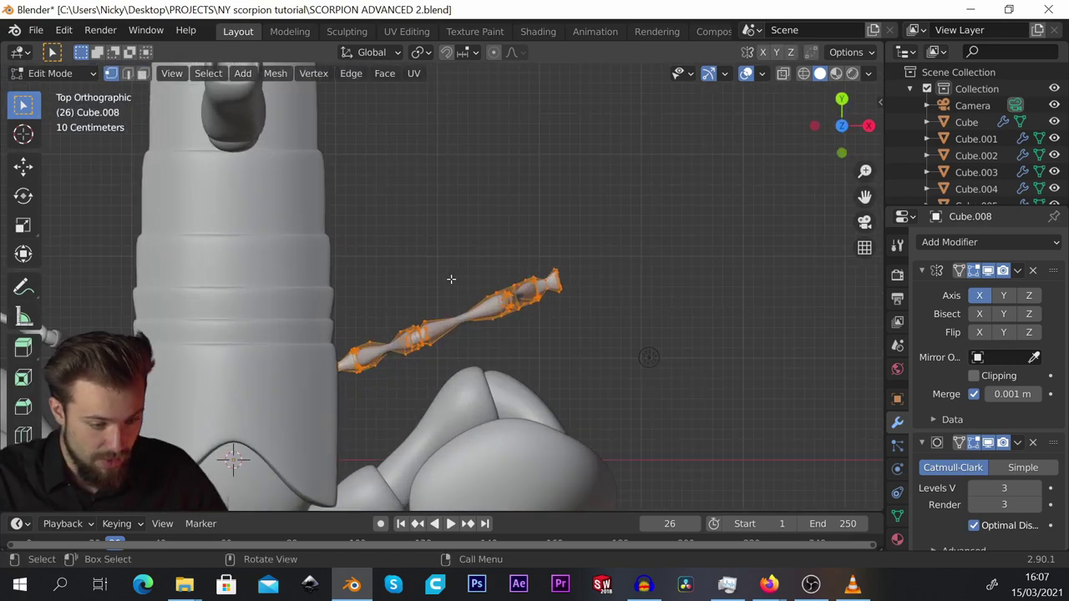
{"action": "key", "text": "shift+d"}
{"action": "key", "text": "y"}
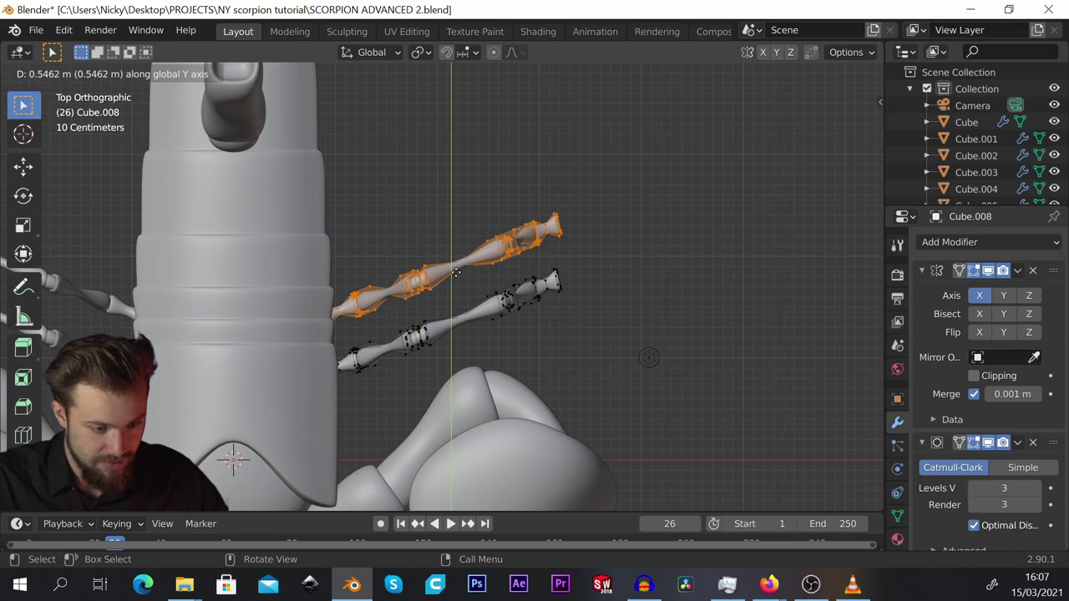
{"action": "left_click", "coordinate": [461, 276]}
{"action": "middle_click_drag", "start_coordinate": [455, 300], "coordinate": [480, 287], "text": "shift"}
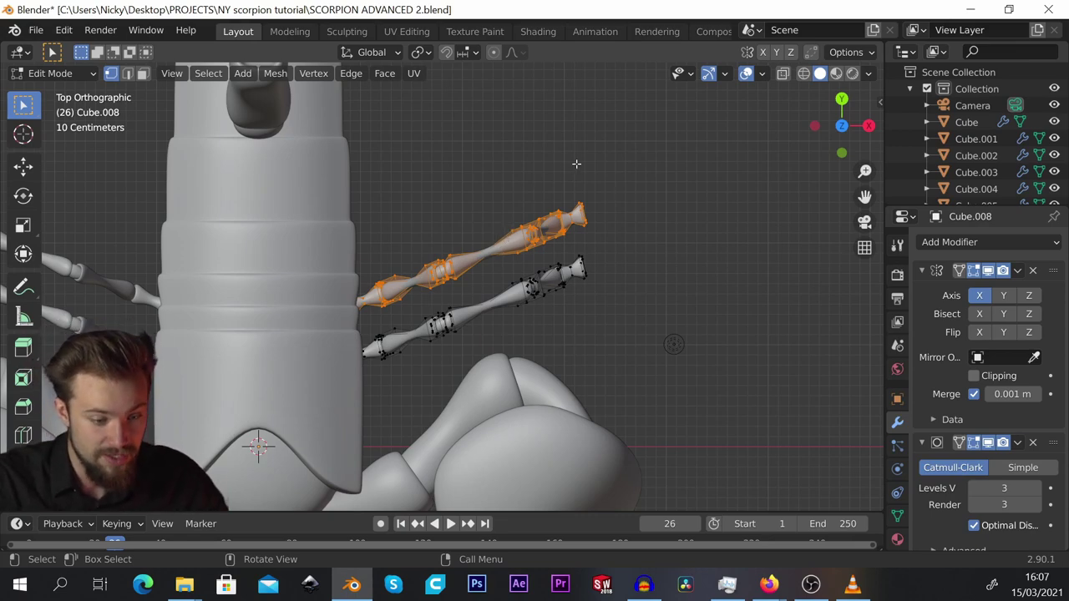
Rotate the second leg 25 degrees to lie horizontally in top view and stretch it about 1.3 times along X.
{"action": "key", "text": "r"}
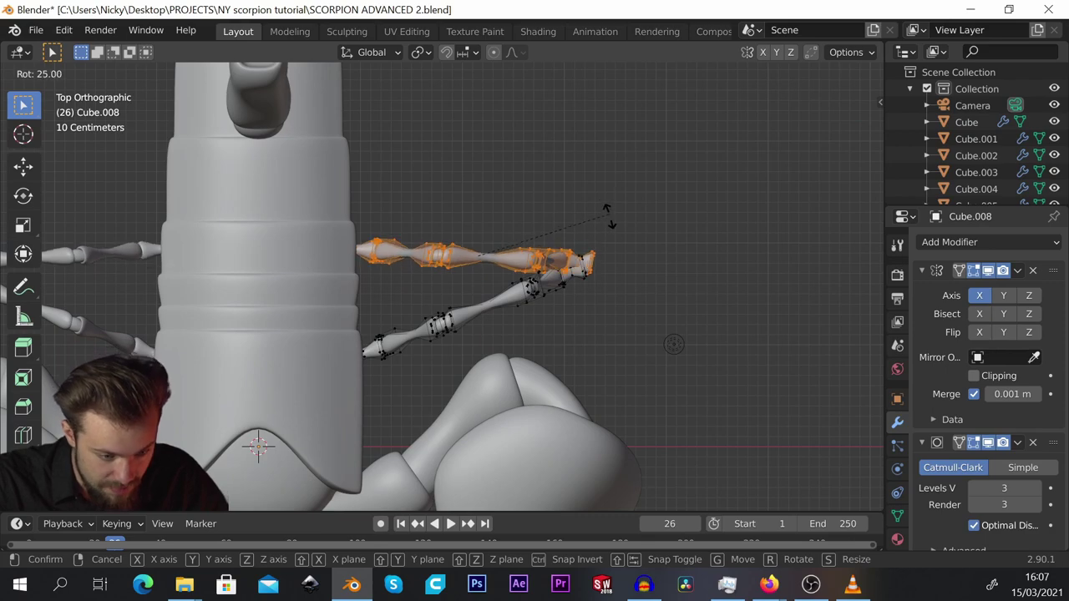
{"action": "left_click", "coordinate": [612, 207]}
{"action": "scroll", "coordinate": [450, 252], "scroll_direction": "down", "scroll_amount": 2}
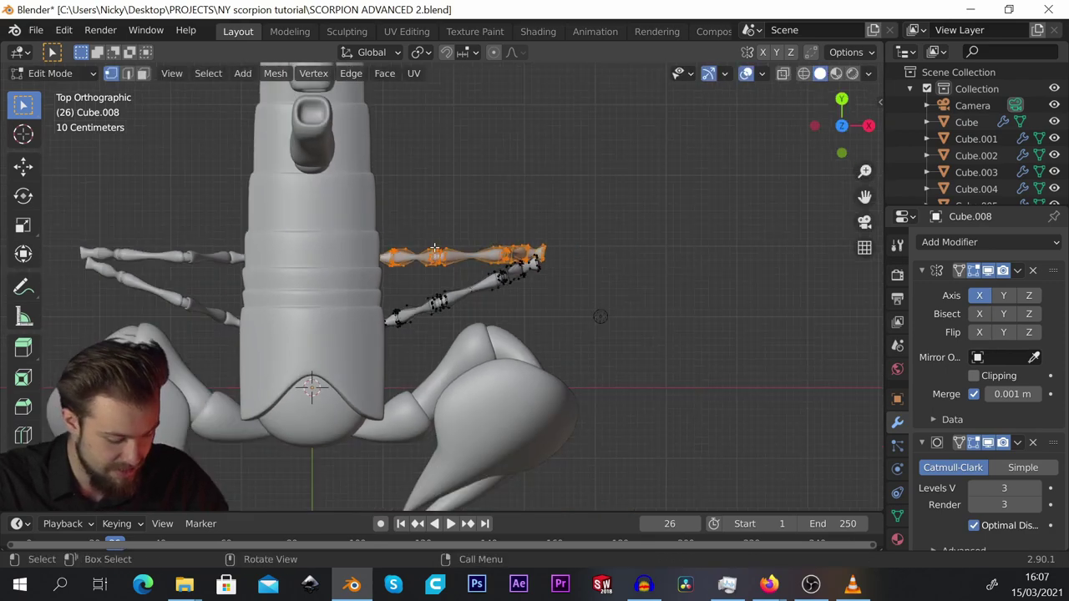
{"action": "scroll", "coordinate": [460, 251], "scroll_direction": "up", "scroll_amount": 1}
{"action": "key", "text": "s"}
{"action": "key", "text": "x"}
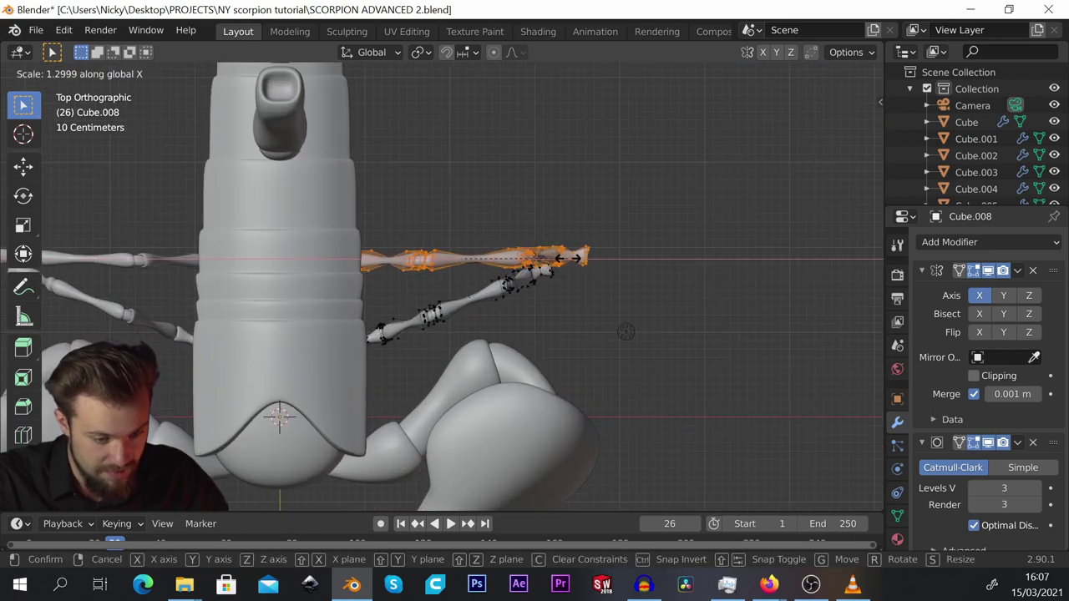
{"action": "left_click", "coordinate": [569, 258]}
Angle the second leg diagonally back toward the tail and move its root against the body behind the first leg.
{"action": "key", "text": "r"}
{"action": "left_click", "coordinate": [593, 186]}
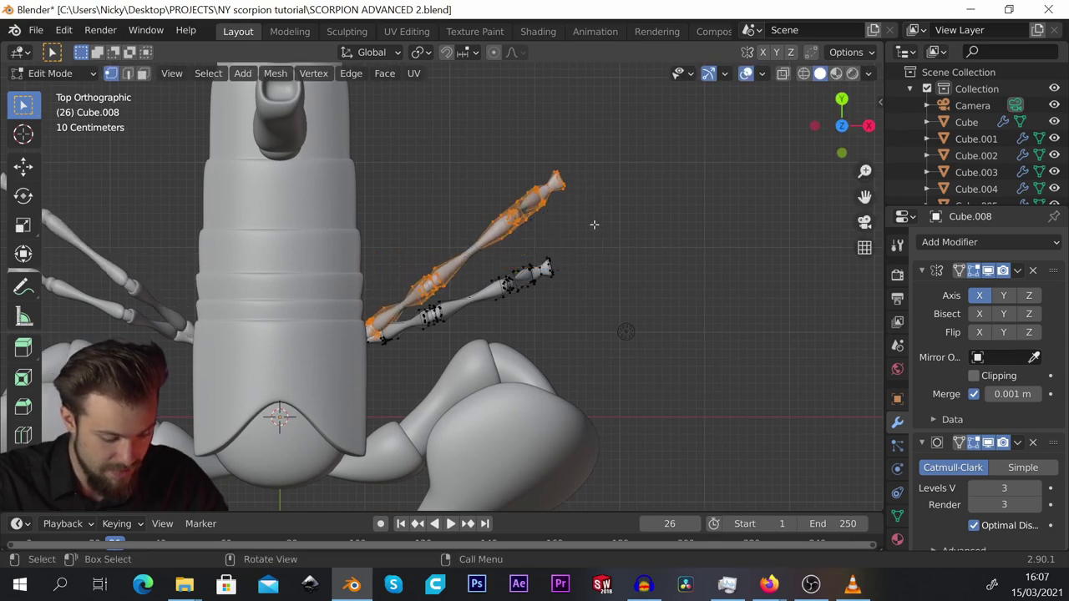
{"action": "key", "text": "g"}
{"action": "left_click", "coordinate": [589, 203]}
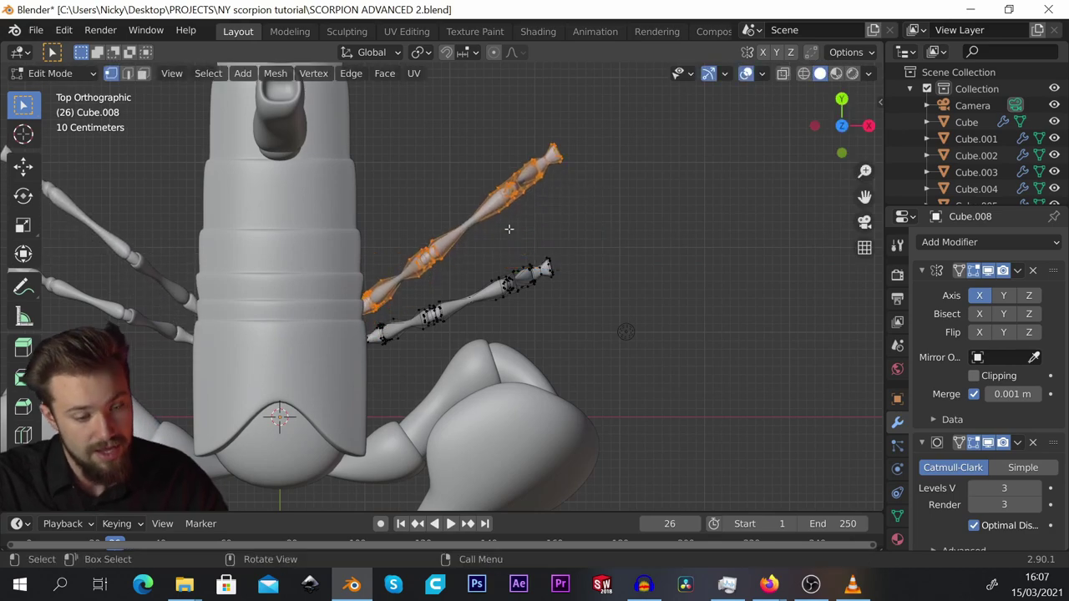
{"action": "scroll", "coordinate": [508, 229], "scroll_direction": "up", "scroll_amount": 2}
{"action": "scroll", "coordinate": [534, 241], "scroll_direction": "down", "scroll_amount": 3}
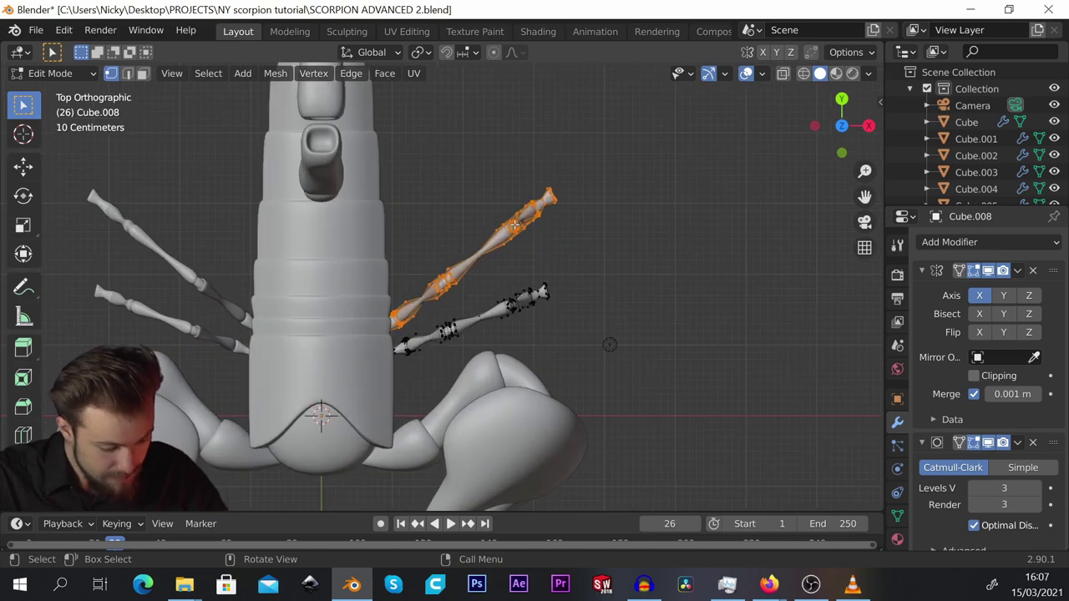
Duplicate the second leg outward along X, away from the body, to start the third leg.
{"action": "key", "text": "shift+d"}
{"action": "key", "text": "x"}
{"action": "left_click", "coordinate": [675, 217]}
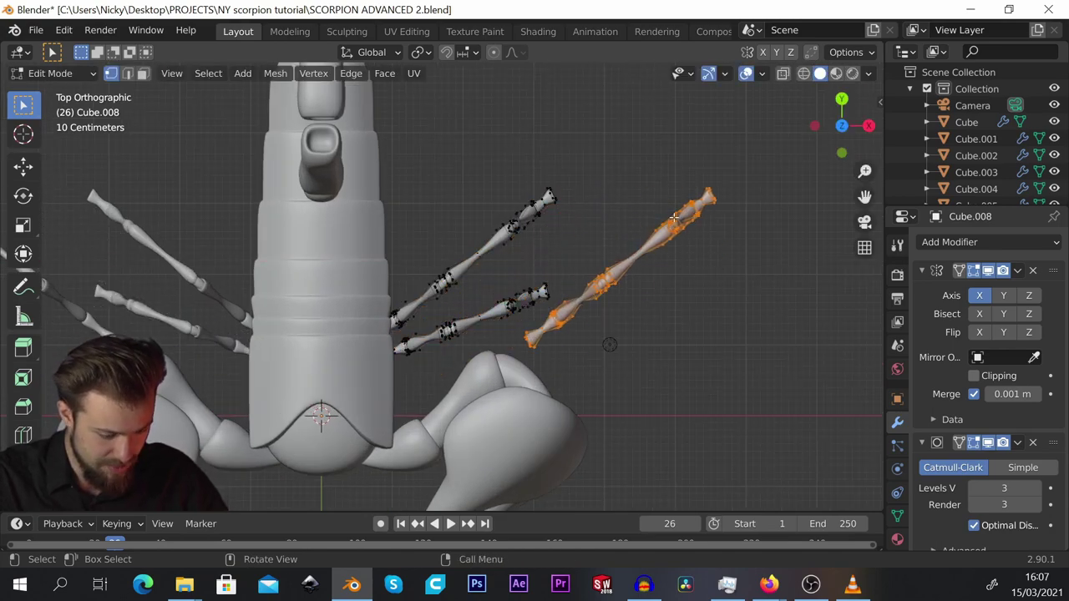
Rotate the third leg about 40 degrees toward horizontal and stretch it about 1.25 times along X.
{"action": "key", "text": "r"}
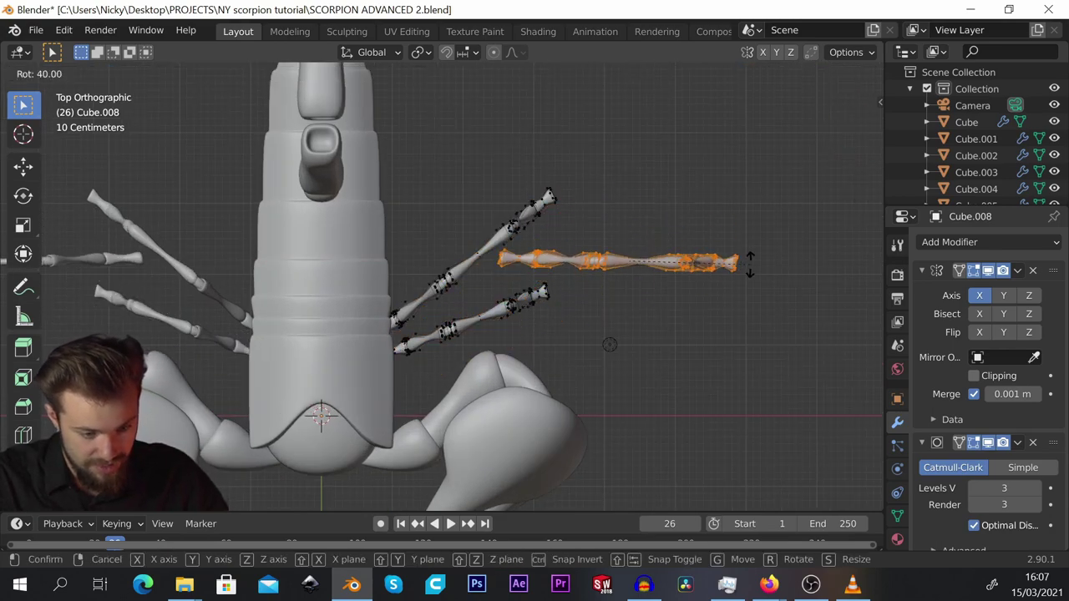
{"action": "left_click", "coordinate": [750, 259]}
{"action": "key", "text": "s"}
{"action": "key", "text": "x"}
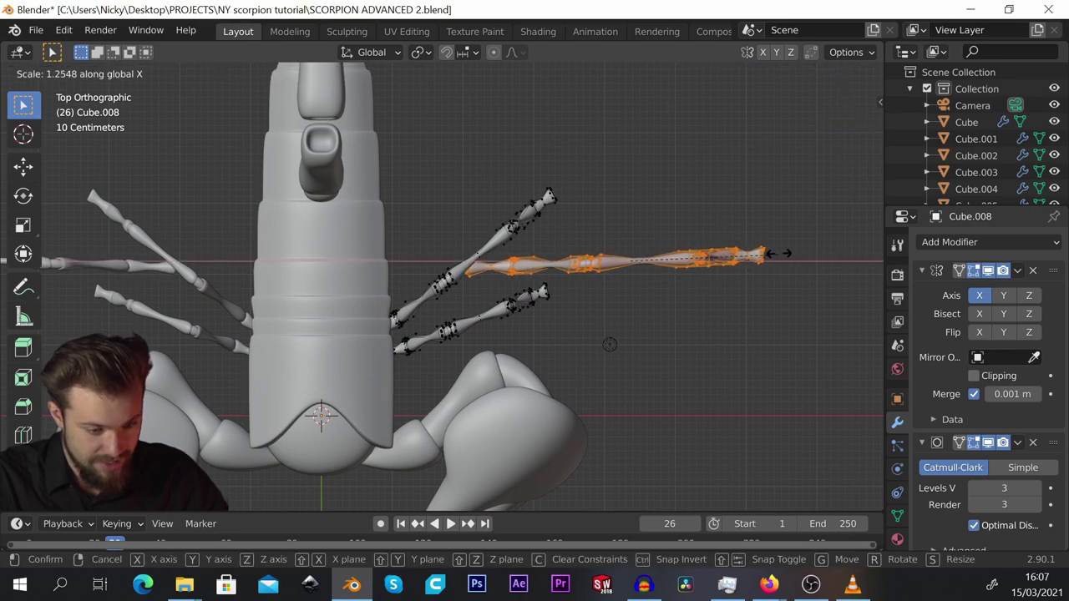
{"action": "left_click", "coordinate": [777, 255]}
Angle the third leg diagonally toward the tail and attach its root to the body behind the second leg.
{"action": "key", "text": "r"}
{"action": "left_click", "coordinate": [728, 172]}
{"action": "key", "text": "g"}
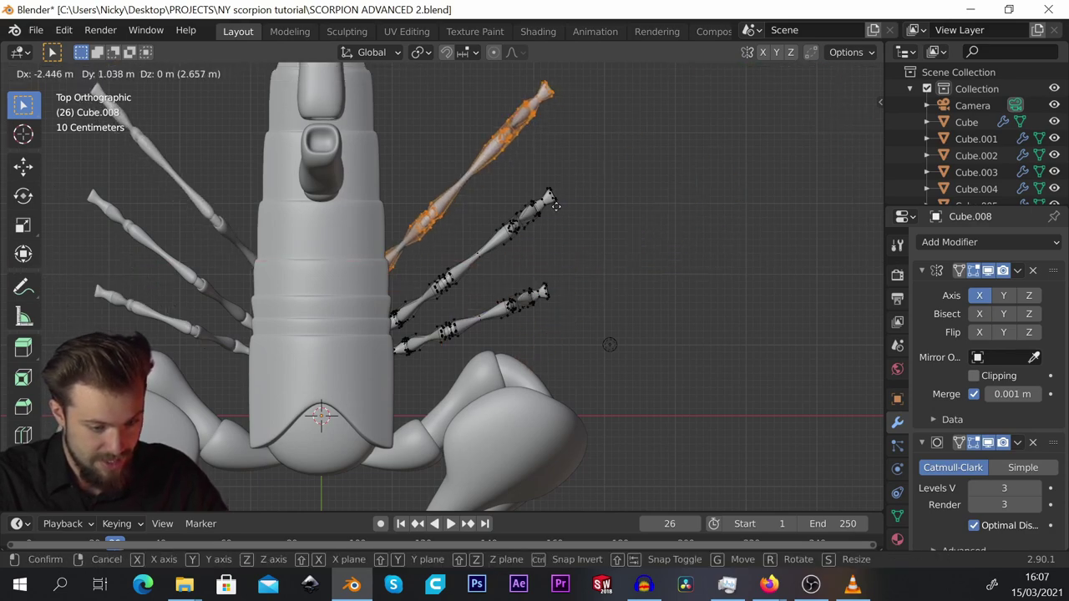
{"action": "left_click", "coordinate": [589, 222]}
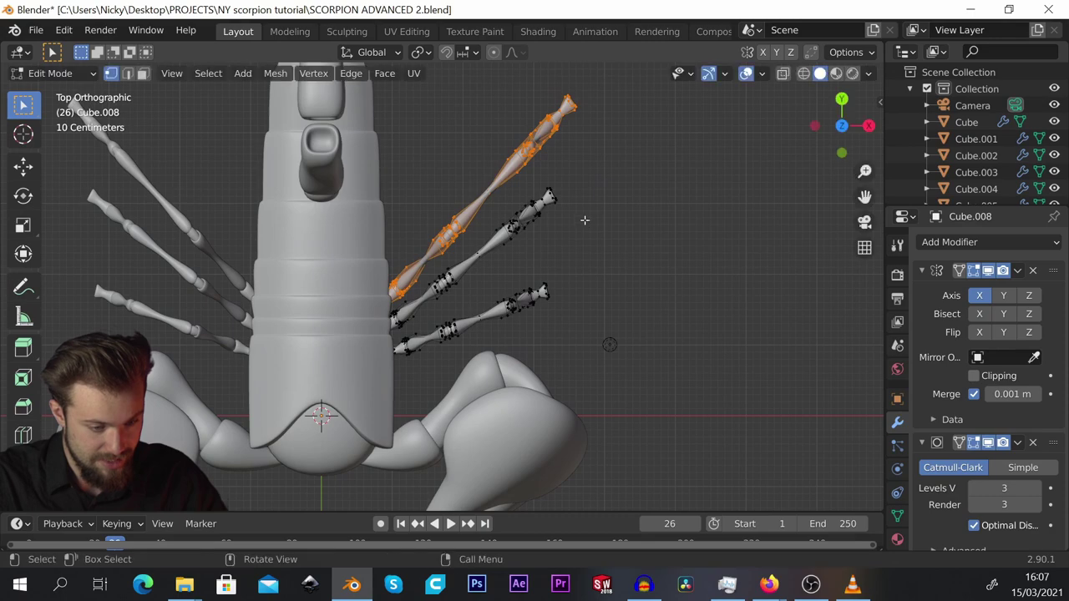
Rotate the third leg slightly further toward the tail and shift it back along the body to space it out.
{"action": "scroll", "coordinate": [584, 219], "scroll_direction": "down", "scroll_amount": 3}
{"action": "scroll", "coordinate": [553, 206], "scroll_direction": "up", "scroll_amount": 4}
{"action": "key", "text": "r"}
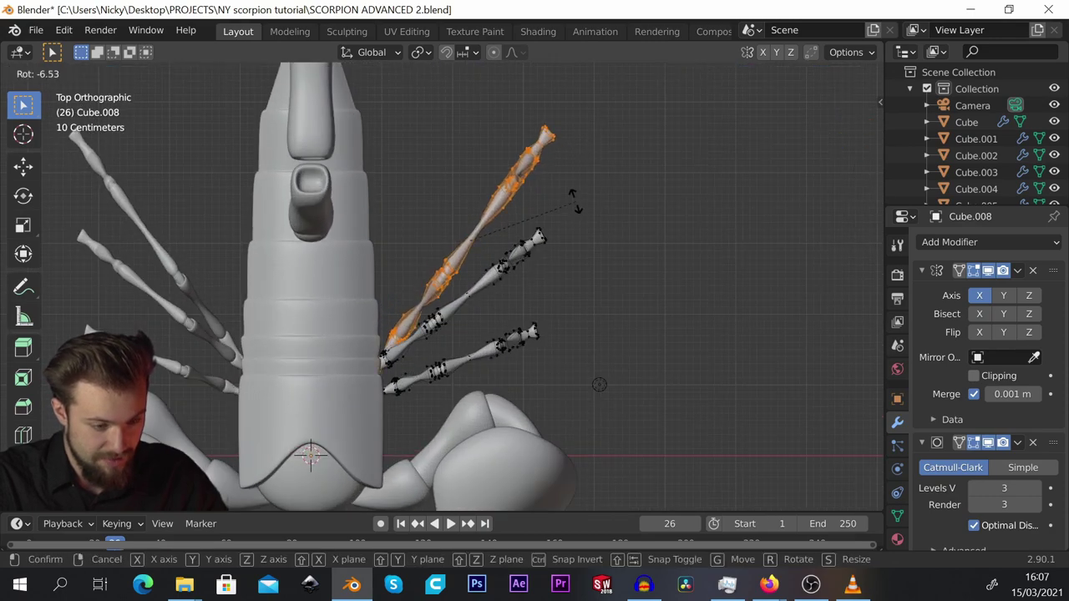
{"action": "left_click", "coordinate": [573, 221]}
{"action": "key", "text": "g"}
{"action": "left_click", "coordinate": [574, 194]}
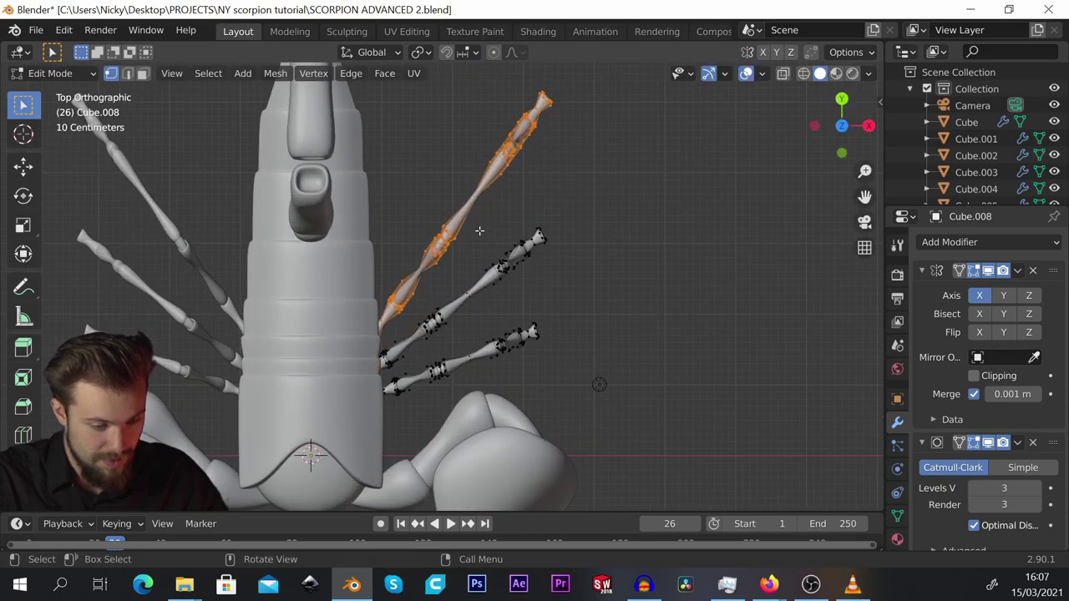
Duplicate the third leg outward from the body and rotate the copy to roughly horizontal.
{"action": "scroll", "coordinate": [482, 232], "scroll_direction": "down", "scroll_amount": 3}
{"action": "key", "text": "g"}
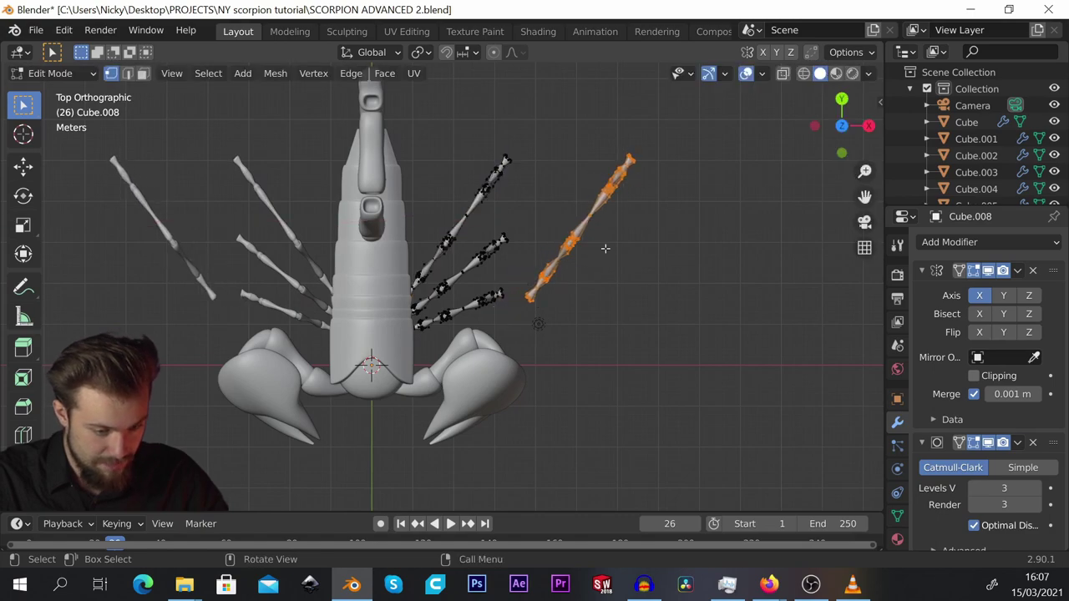
{"action": "left_click", "coordinate": [660, 276]}
{"action": "scroll", "coordinate": [660, 276], "scroll_direction": "up", "scroll_amount": 3}
{"action": "key", "text": "r"}
{"action": "left_click", "coordinate": [674, 219]}
{"action": "key", "text": "r"}
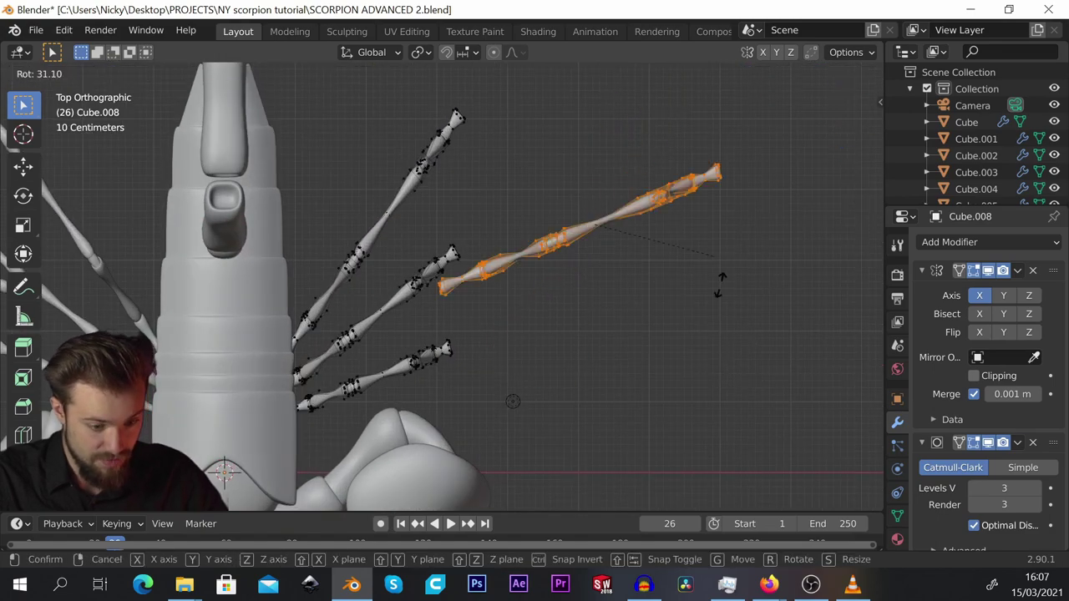
{"action": "left_click", "coordinate": [728, 322]}
Stretch the fourth leg along X and rotate it back to a diagonal pointing toward the tail.
{"action": "key", "text": "s"}
{"action": "key", "text": "x"}
{"action": "left_click", "coordinate": [763, 309]}
{"action": "scroll", "coordinate": [660, 298], "scroll_direction": "down", "scroll_amount": 2}
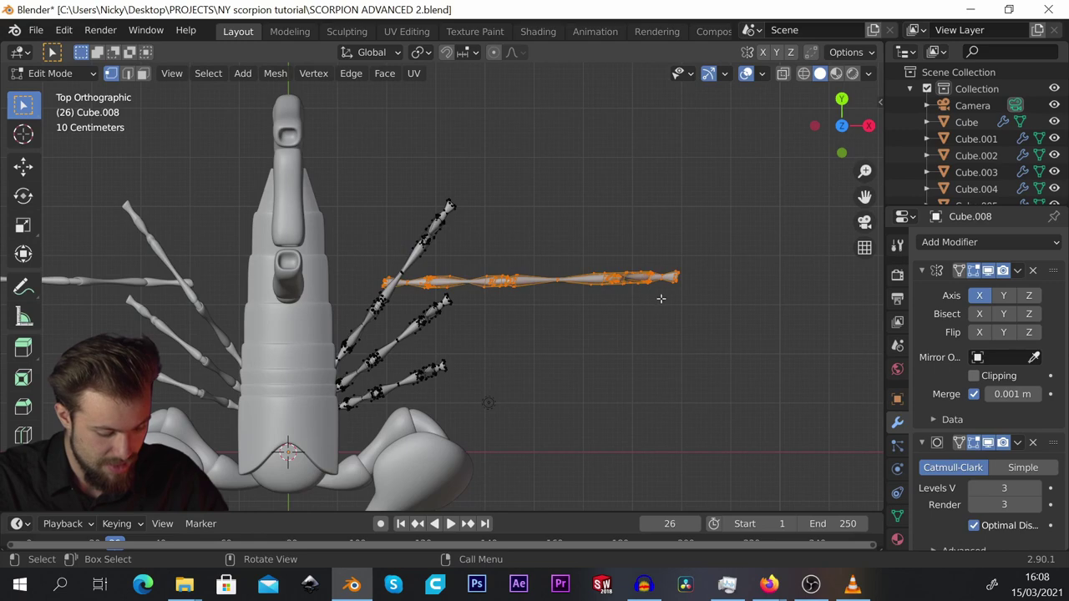
{"action": "key", "text": "s"}
{"action": "key", "text": "x"}
{"action": "left_click", "coordinate": [638, 302]}
{"action": "key", "text": "r"}
{"action": "left_click", "coordinate": [640, 298]}
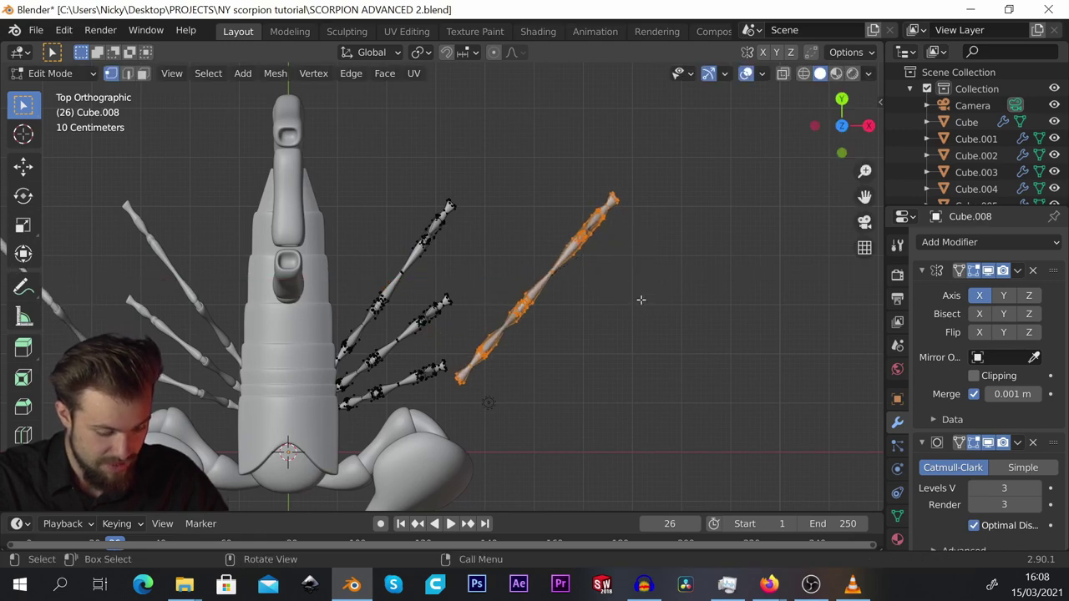
Attach the fourth leg's root to the body behind the third leg and angle it further toward the tail.
{"action": "key", "text": "g"}
{"action": "left_click", "coordinate": [505, 265]}
{"action": "key", "text": "r"}
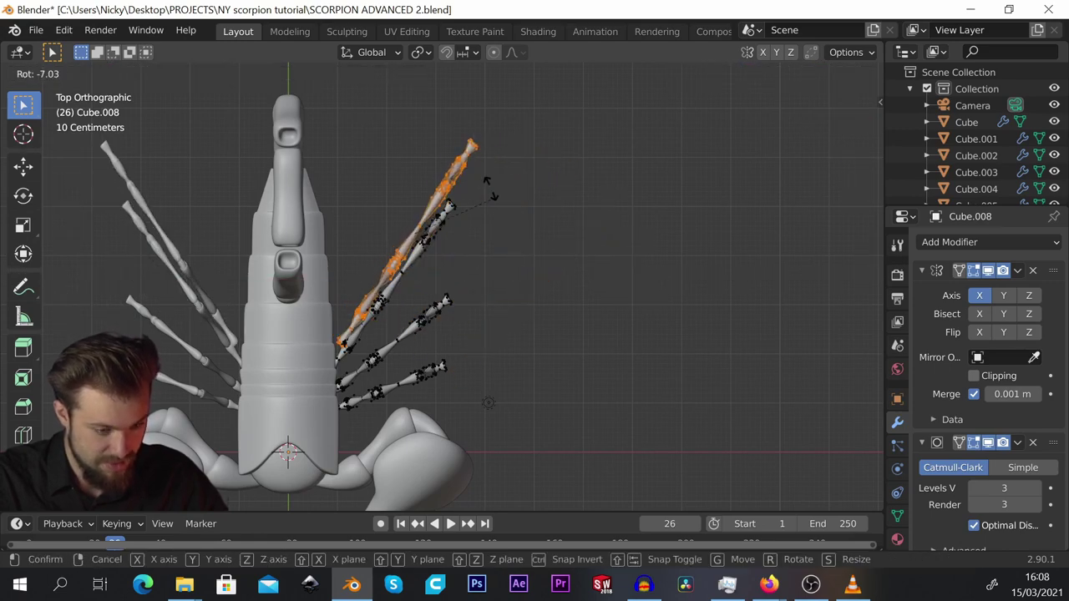
{"action": "left_click", "coordinate": [465, 243]}
{"action": "key", "text": "g"}
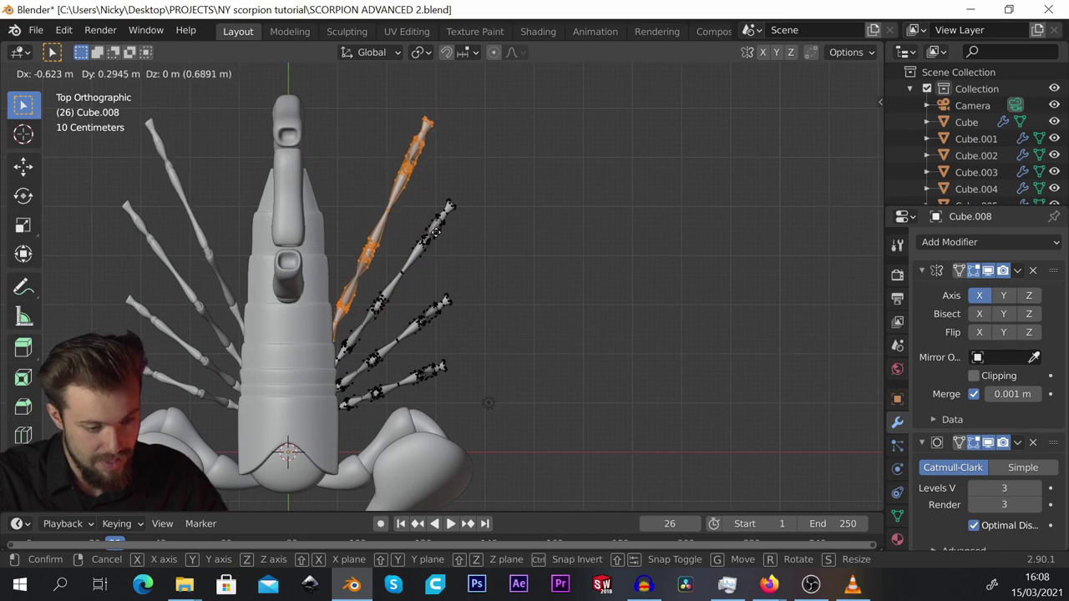
{"action": "left_click", "coordinate": [435, 232]}
Examine the spacing and ground contact of all four leg pairs from above, the right side and oblique angles.
{"action": "scroll", "coordinate": [393, 225], "scroll_direction": "down", "scroll_amount": 4}
{"action": "scroll", "coordinate": [392, 225], "scroll_direction": "up", "scroll_amount": 4}
{"action": "middle_click_drag", "start_coordinate": [461, 298], "coordinate": [421, 264]}
{"action": "scroll", "coordinate": [397, 236], "scroll_direction": "down", "scroll_amount": 4}
{"action": "scroll", "coordinate": [384, 213], "scroll_direction": "up", "scroll_amount": 5}
{"action": "key", "text": "KP_3"}
{"action": "middle_click_drag", "start_coordinate": [506, 194], "coordinate": [498, 310]}
{"action": "scroll", "coordinate": [499, 311], "scroll_direction": "up", "scroll_amount": 2}
{"action": "key", "text": "KP_3"}
{"action": "scroll", "coordinate": [489, 357], "scroll_direction": "down", "scroll_amount": 2}
{"action": "scroll", "coordinate": [482, 329], "scroll_direction": "up", "scroll_amount": 2}
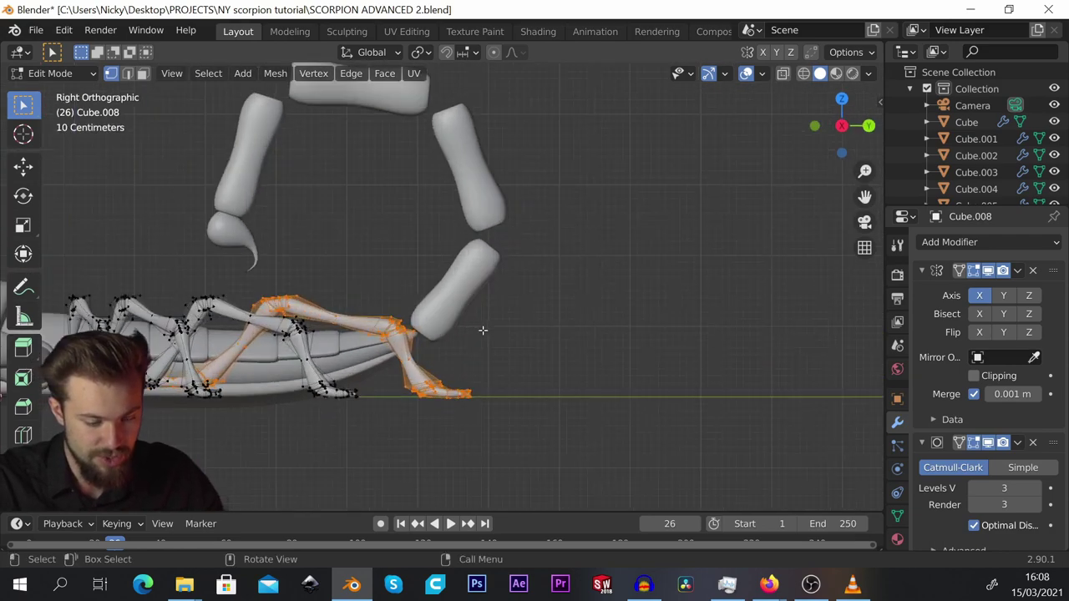
{"action": "scroll", "coordinate": [511, 377], "scroll_direction": "down", "scroll_amount": 2}
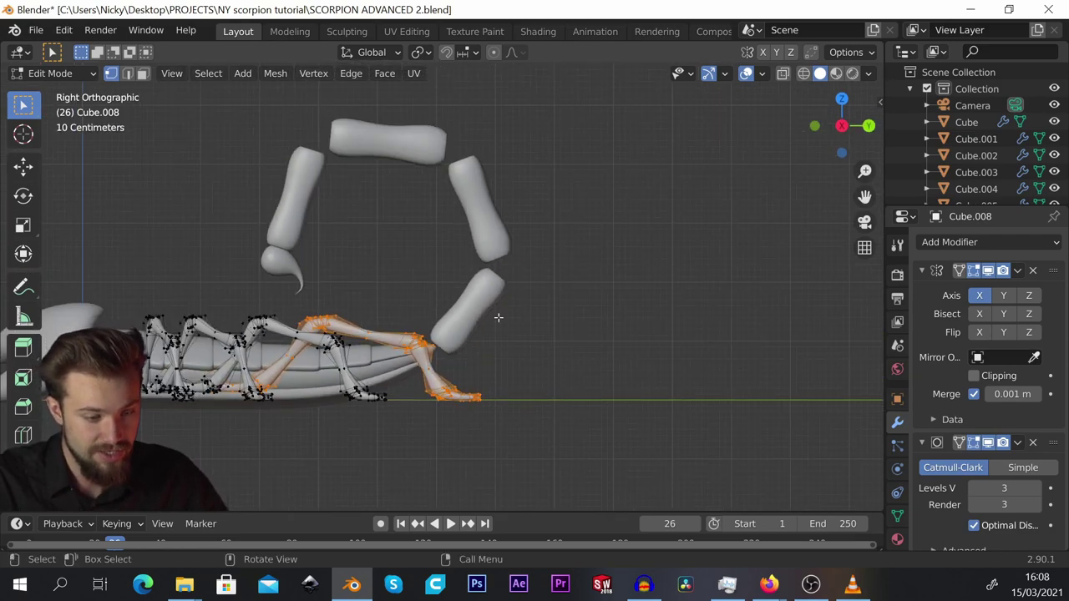
{"action": "middle_click_drag", "start_coordinate": [422, 223], "coordinate": [386, 273]}
{"action": "key", "text": "Tab"}
{"action": "left_click", "coordinate": [386, 273]}
{"action": "scroll", "coordinate": [384, 275], "scroll_direction": "down", "scroll_amount": 5}
{"action": "scroll", "coordinate": [252, 309], "scroll_direction": "up", "scroll_amount": 5}
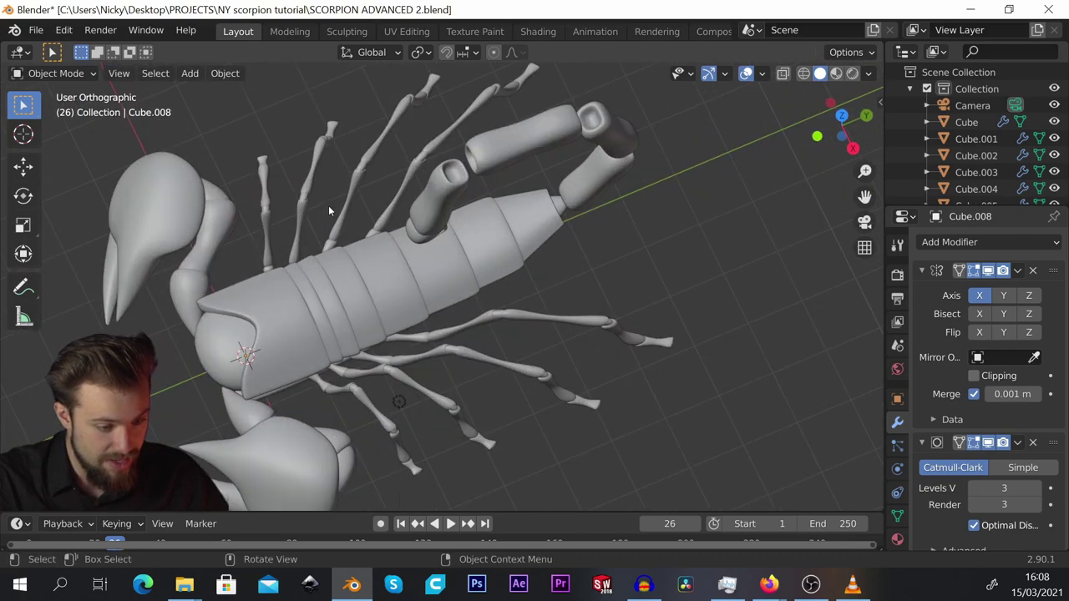
Fatten the whole mesh of all legs by about 0.04 along its normals.
{"action": "left_click", "coordinate": [340, 201]}
{"action": "middle_click_drag", "start_coordinate": [342, 212], "coordinate": [456, 223]}
{"action": "key", "text": "Tab"}
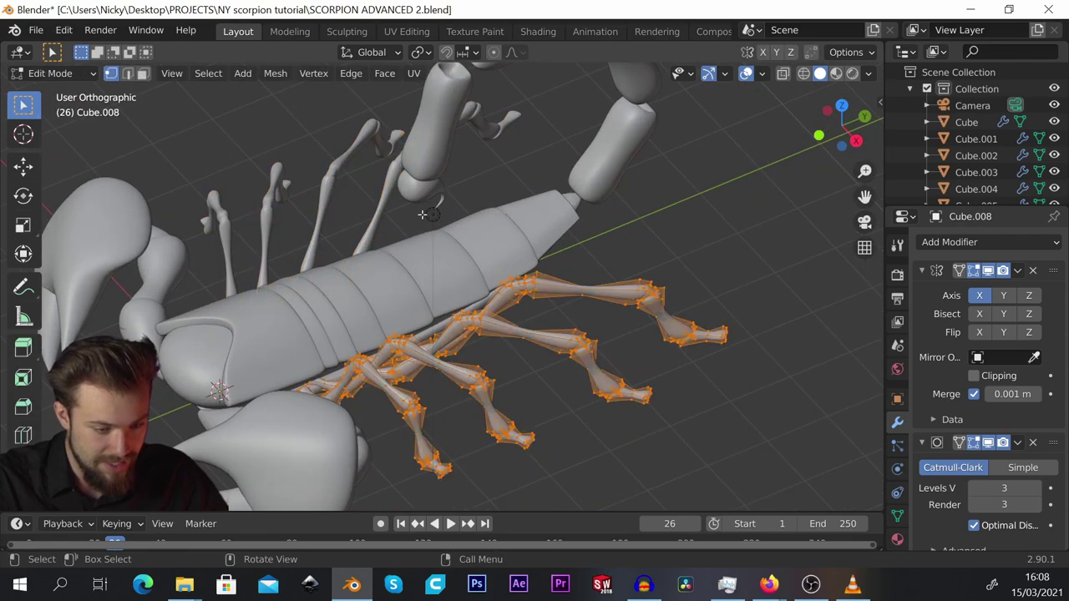
{"action": "middle_click_drag", "start_coordinate": [457, 261], "coordinate": [429, 273]}
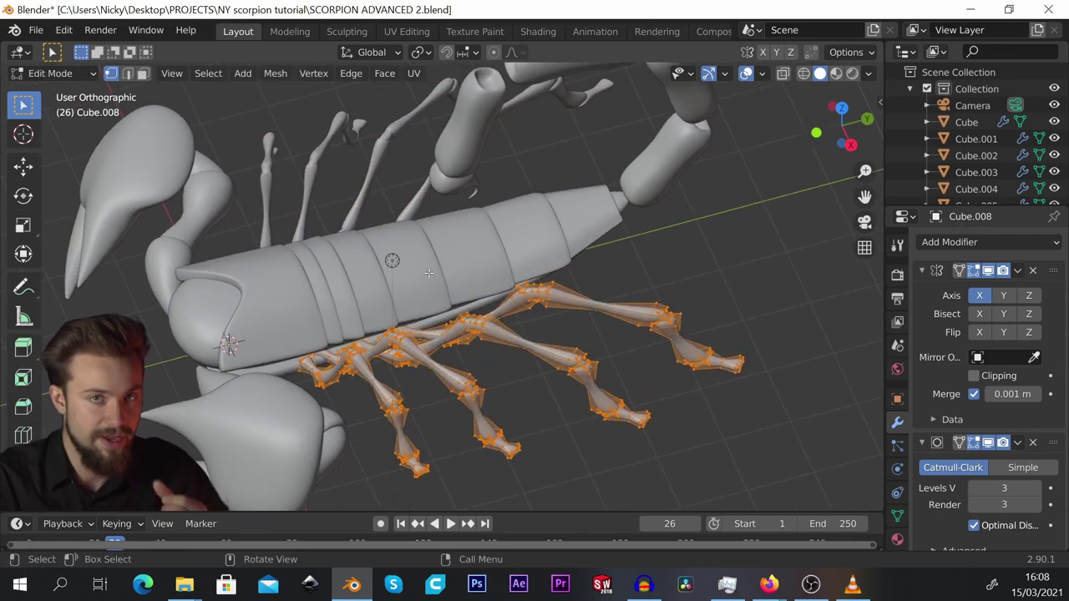
{"action": "scroll", "coordinate": [502, 395], "scroll_direction": "up", "scroll_amount": 1}
{"action": "key", "text": "alt+s"}
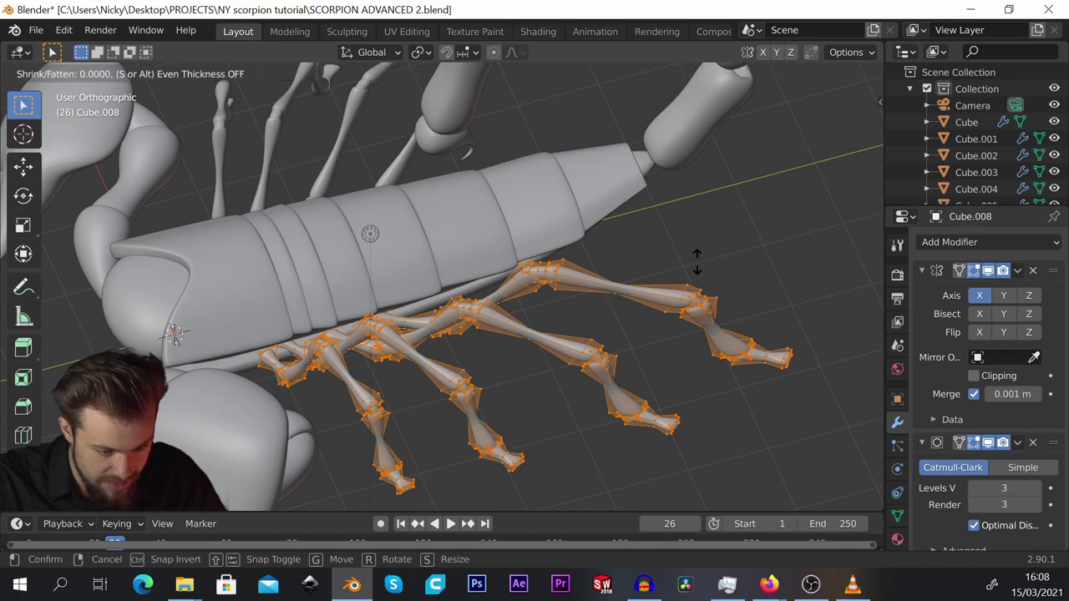
{"action": "key", "text": "Escape"}
{"action": "key", "text": "alt+s"}
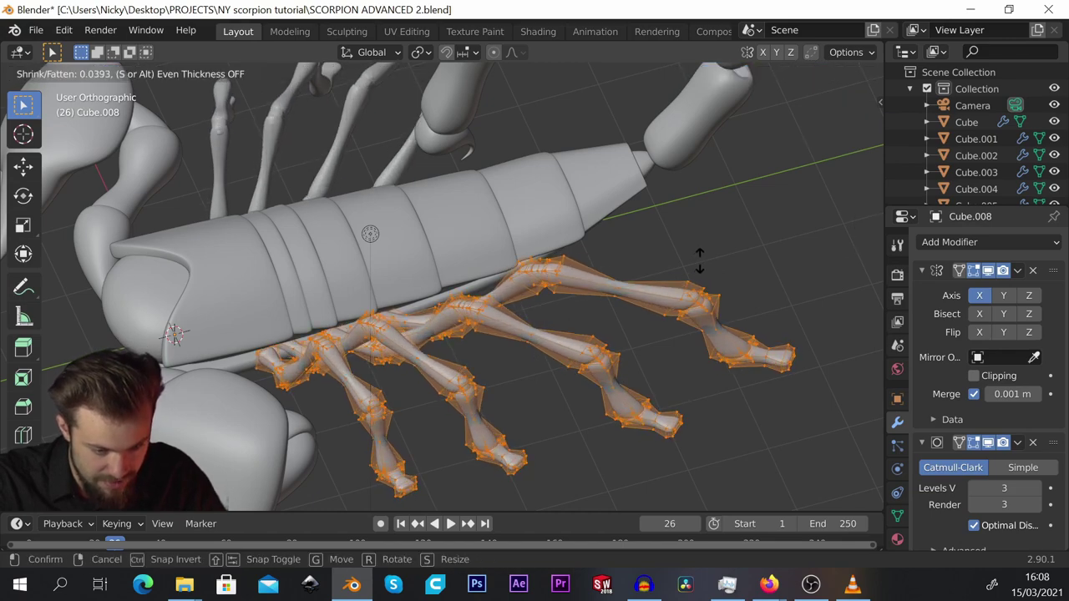
{"action": "left_click", "coordinate": [700, 261]}
{"action": "key", "text": "Tab"}
In the tail segments mesh, pull the outer upper corner of the segment next to the stinger up toward the top segment.
{"action": "middle_click_drag", "start_coordinate": [729, 226], "coordinate": [436, 276]}
{"action": "scroll", "coordinate": [412, 196], "scroll_direction": "up", "scroll_amount": 4}
{"action": "key", "text": "KP_3"}
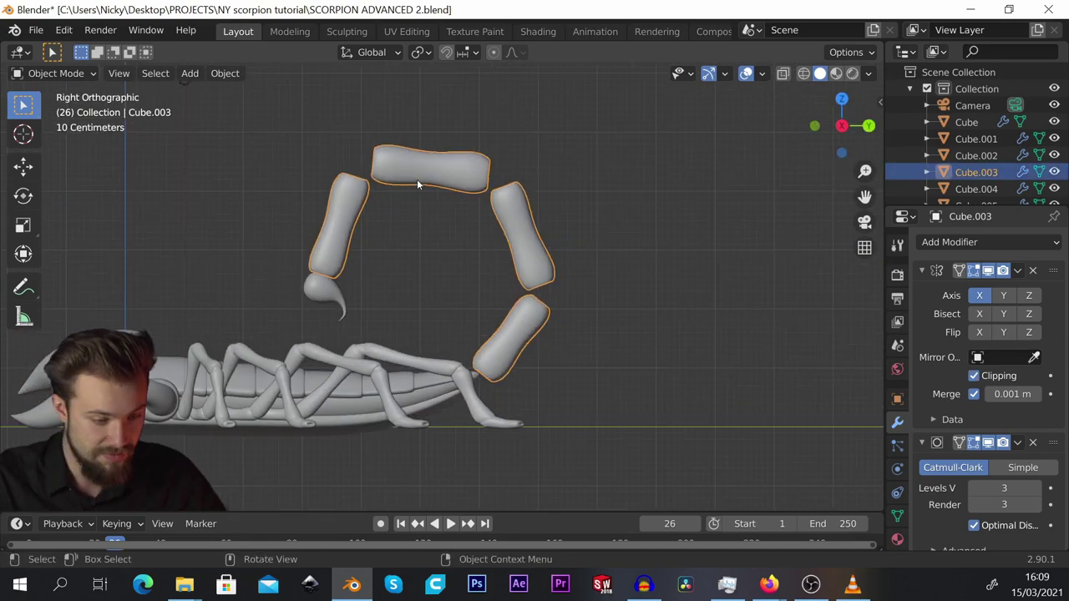
{"action": "scroll", "coordinate": [334, 217], "scroll_direction": "up", "scroll_amount": 4}
{"action": "key", "text": "Tab"}
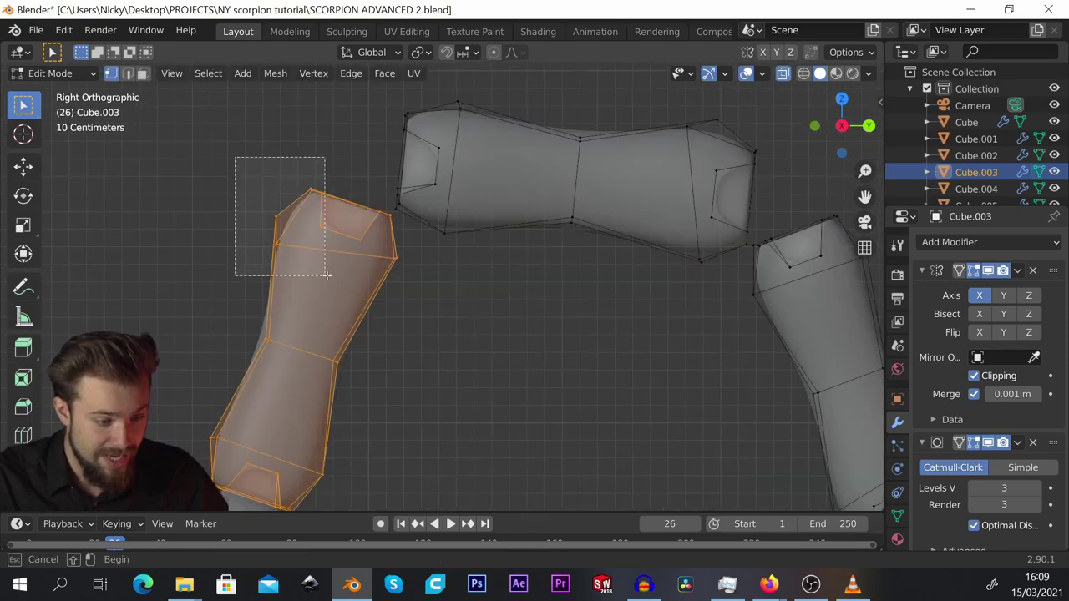
{"action": "left_click_drag", "start_coordinate": [326, 276], "coordinate": [326, 275]}
{"action": "scroll", "coordinate": [330, 243], "scroll_direction": "up", "scroll_amount": 1}
{"action": "key", "text": "g"}
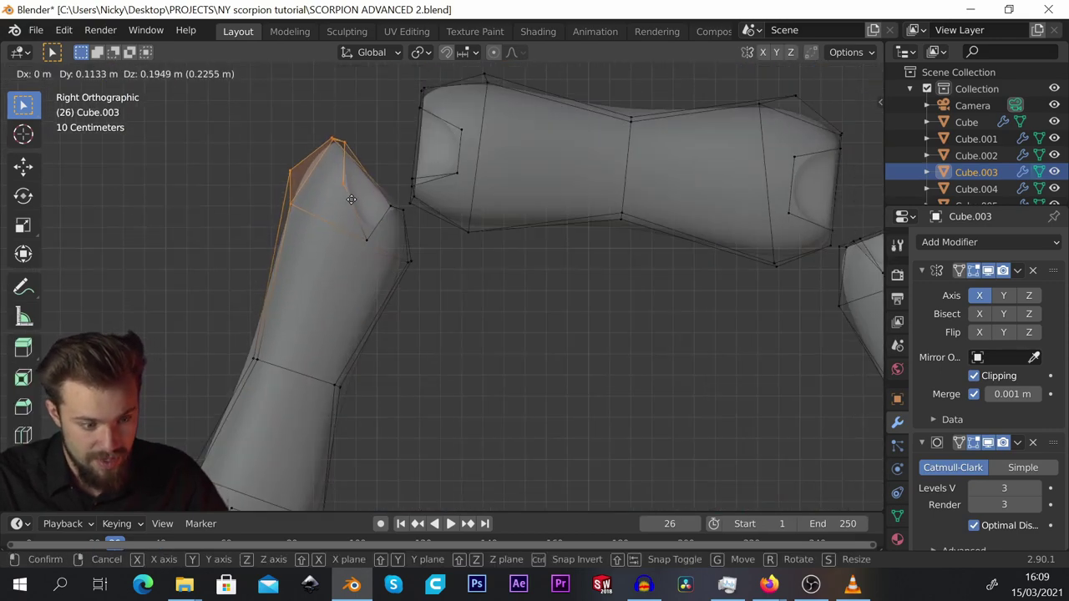
{"action": "left_click", "coordinate": [353, 198]}
Slant both ends of the top tail segment and the upper end of the rear segment toward their shared joints.
{"action": "middle_click_drag", "start_coordinate": [449, 66], "coordinate": [444, 158], "text": "shift"}
{"action": "left_click_drag", "start_coordinate": [498, 213], "coordinate": [497, 213]}
{"action": "key", "text": "g"}
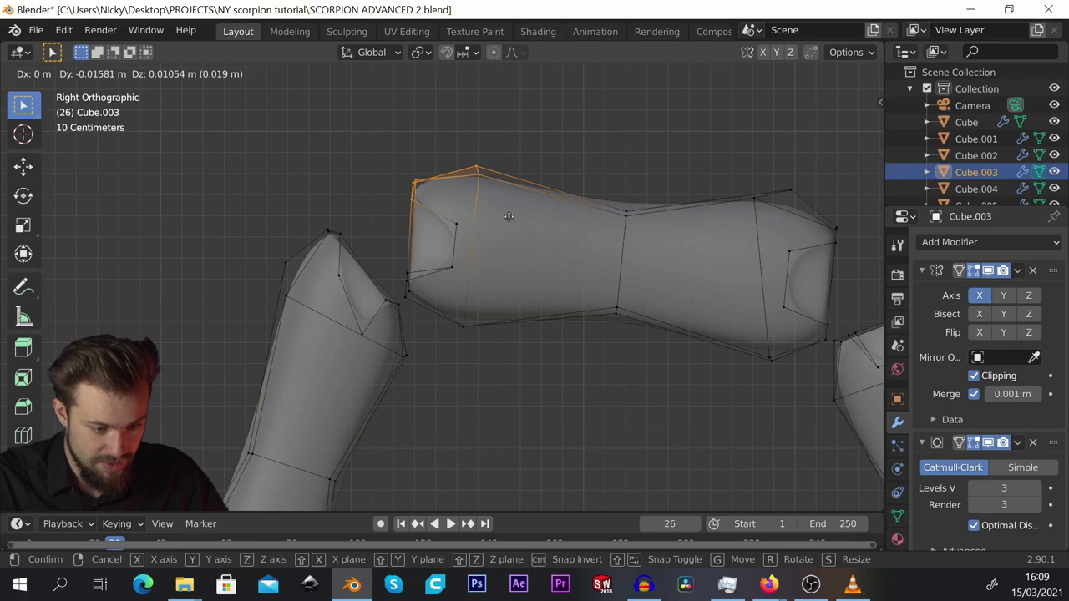
{"action": "left_click", "coordinate": [465, 236]}
{"action": "scroll", "coordinate": [405, 219], "scroll_direction": "down", "scroll_amount": 3}
{"action": "scroll", "coordinate": [647, 217], "scroll_direction": "up", "scroll_amount": 3}
{"action": "left_click_drag", "start_coordinate": [526, 167], "coordinate": [664, 254]}
{"action": "key", "text": "g"}
{"action": "left_click", "coordinate": [720, 264]}
{"action": "scroll", "coordinate": [801, 346], "scroll_direction": "up", "scroll_amount": 2}
{"action": "left_click", "coordinate": [786, 348]}
Pull out the facing outer corners at the joint between the rear tail segment and the base segment.
{"action": "middle_click_drag", "start_coordinate": [709, 468], "coordinate": [534, 183], "text": "shift"}
{"action": "left_click_drag", "start_coordinate": [518, 368], "coordinate": [567, 271]}
{"action": "key", "text": "g"}
{"action": "left_click", "coordinate": [570, 353]}
{"action": "key", "text": "g"}
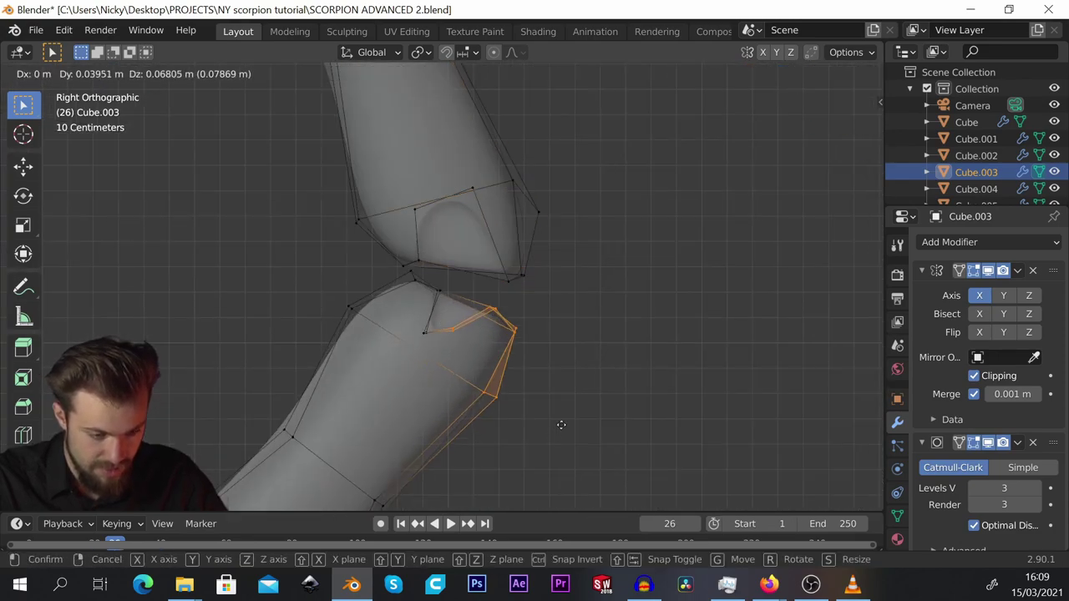
{"action": "left_click", "coordinate": [560, 424]}
Narrow the lower end of the base tail segment so it tapers toward the body's rear tip.
{"action": "middle_click_drag", "start_coordinate": [292, 492], "coordinate": [441, 273], "text": "shift"}
{"action": "left_click_drag", "start_coordinate": [528, 388], "coordinate": [551, 389]}
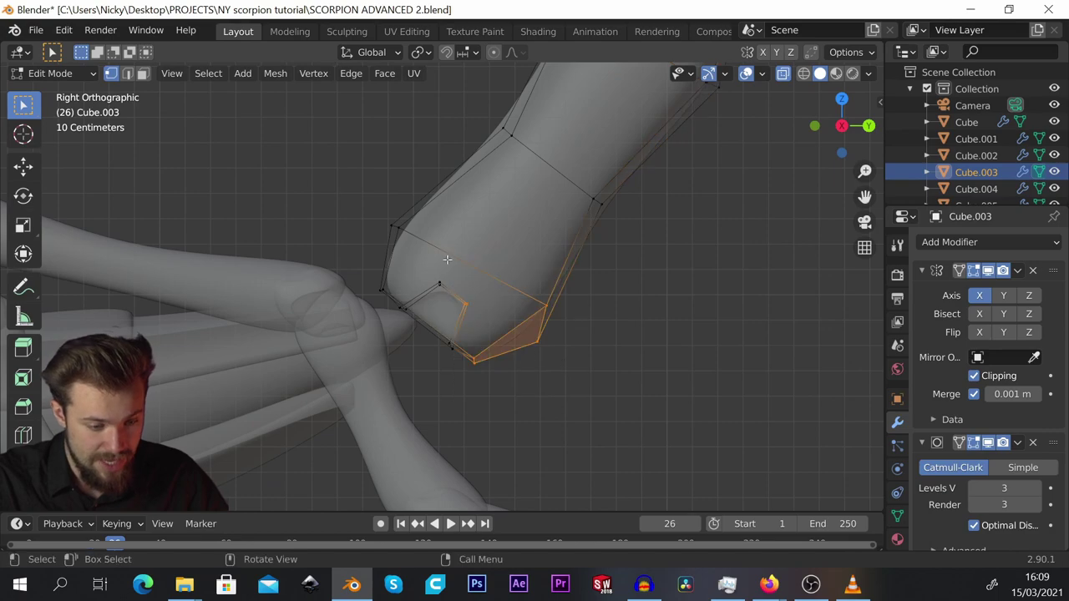
{"action": "left_click_drag", "start_coordinate": [446, 260], "coordinate": [544, 363]}
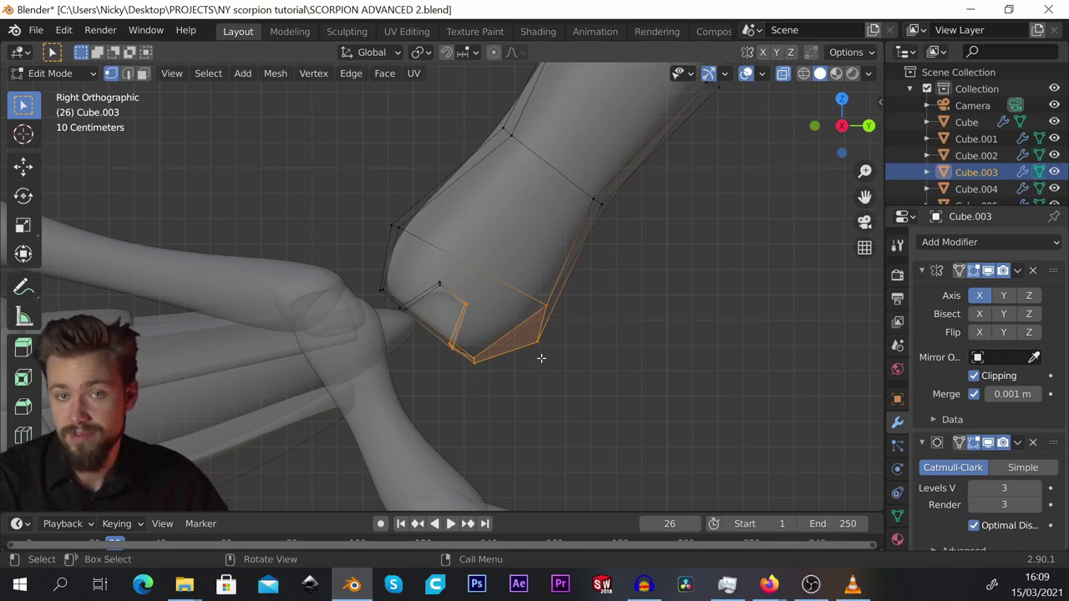
{"action": "key", "text": "g"}
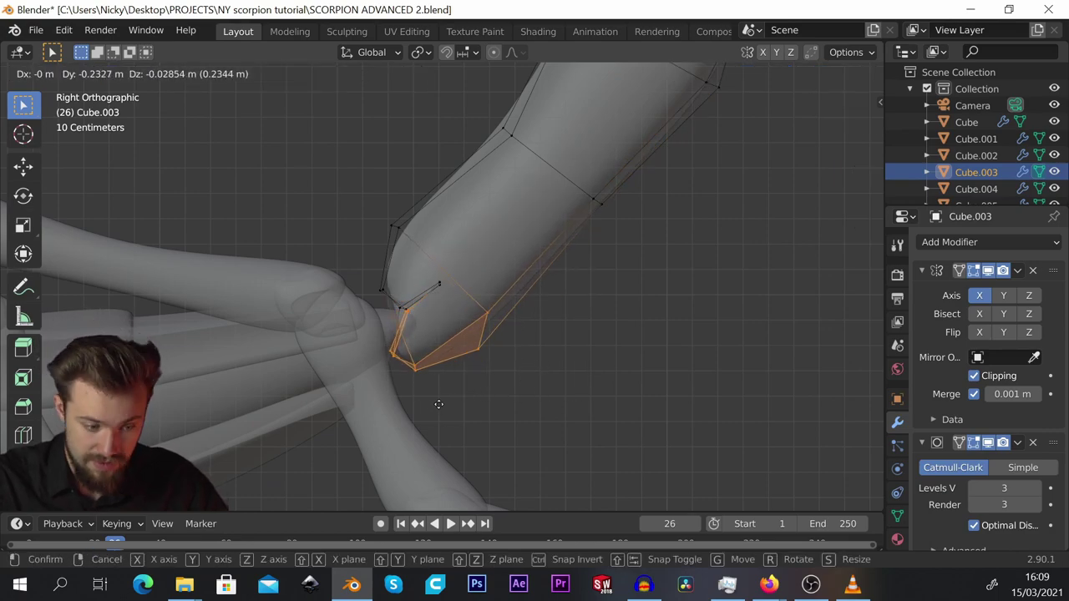
{"action": "left_click", "coordinate": [439, 404]}
{"action": "scroll", "coordinate": [387, 204], "scroll_direction": "up", "scroll_amount": 2}
{"action": "key", "text": "g"}
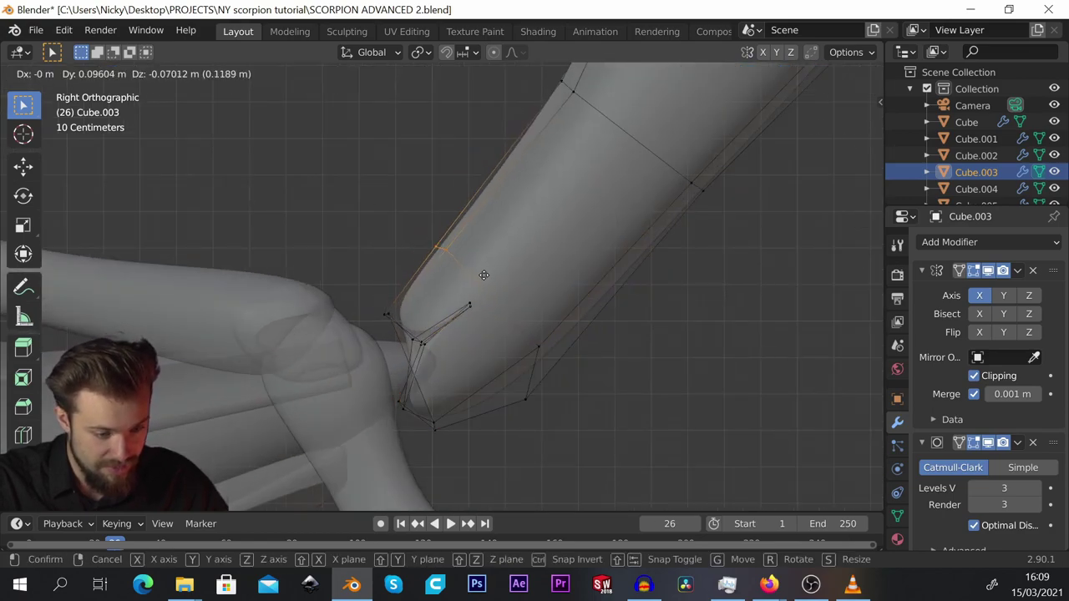
{"action": "left_click", "coordinate": [482, 274]}
Duplicate the top tail segment above the tail and squash the copy along Y into a short piece.
{"action": "middle_click_drag", "start_coordinate": [424, 274], "coordinate": [472, 311]}
{"action": "middle_click_drag", "start_coordinate": [417, 283], "coordinate": [399, 353]}
{"action": "middle_click_drag", "start_coordinate": [495, 243], "coordinate": [443, 246], "text": "alt"}
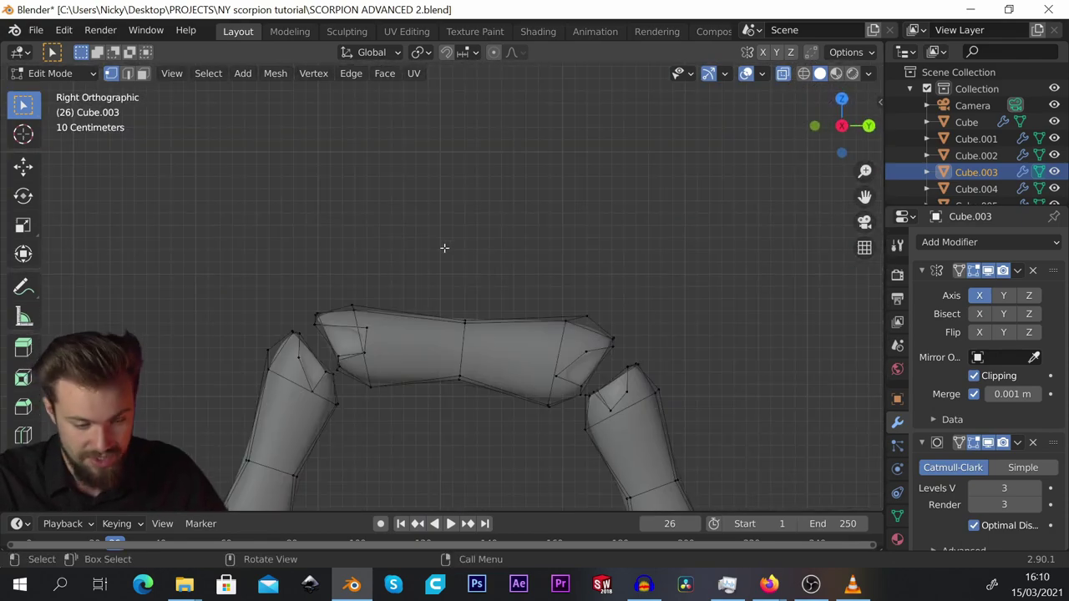
{"action": "key", "text": "ctrl+l"}
{"action": "key", "text": "shift+d"}
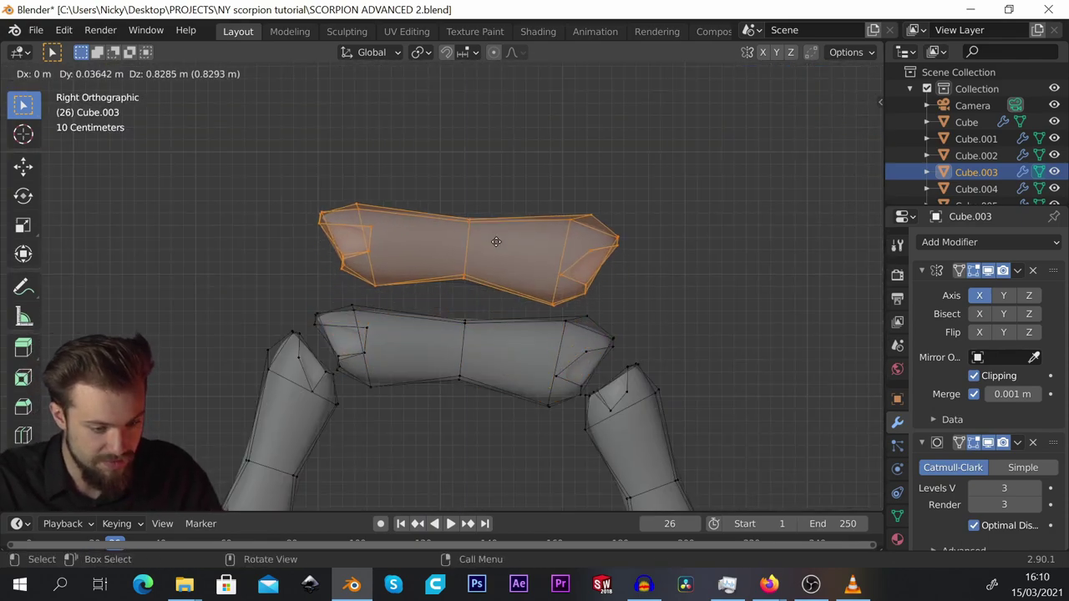
{"action": "left_click", "coordinate": [492, 187]}
{"action": "key", "text": "s"}
{"action": "key", "text": "y"}
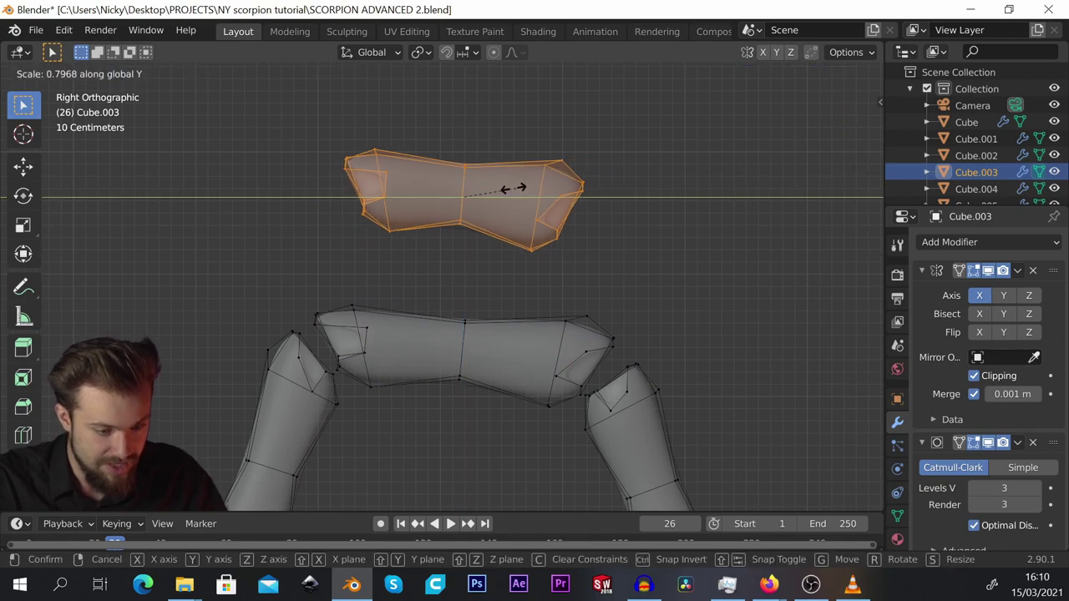
{"action": "left_click", "coordinate": [470, 176]}
Lower the squashed piece's front end and middle loop along Z to even out its profile.
{"action": "key", "text": "KP_Decimal"}
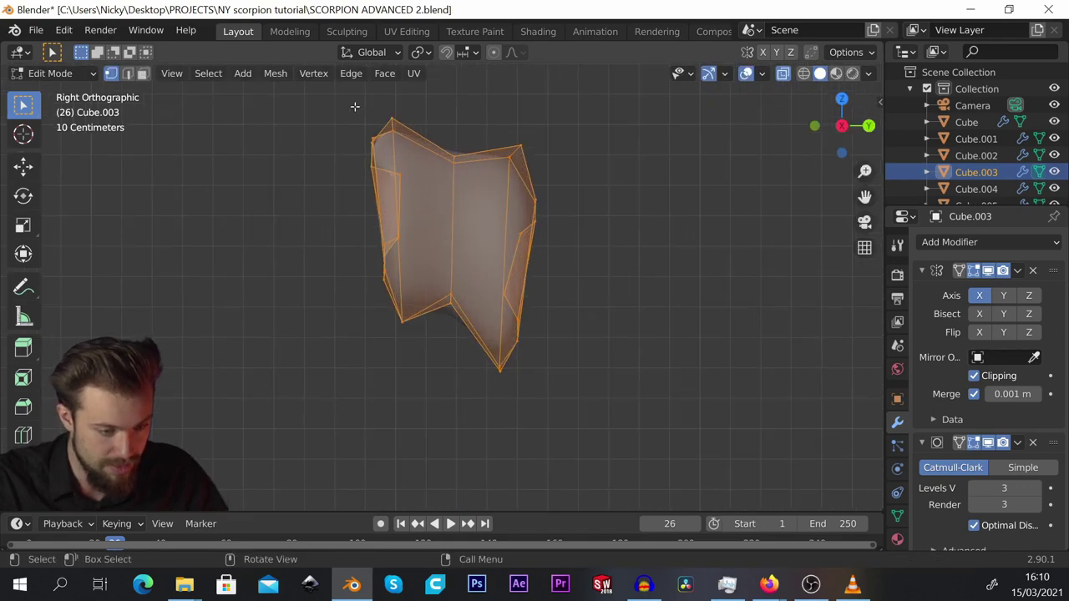
{"action": "left_click_drag", "start_coordinate": [445, 339], "coordinate": [446, 322]}
{"action": "key", "text": "g"}
{"action": "key", "text": "z"}
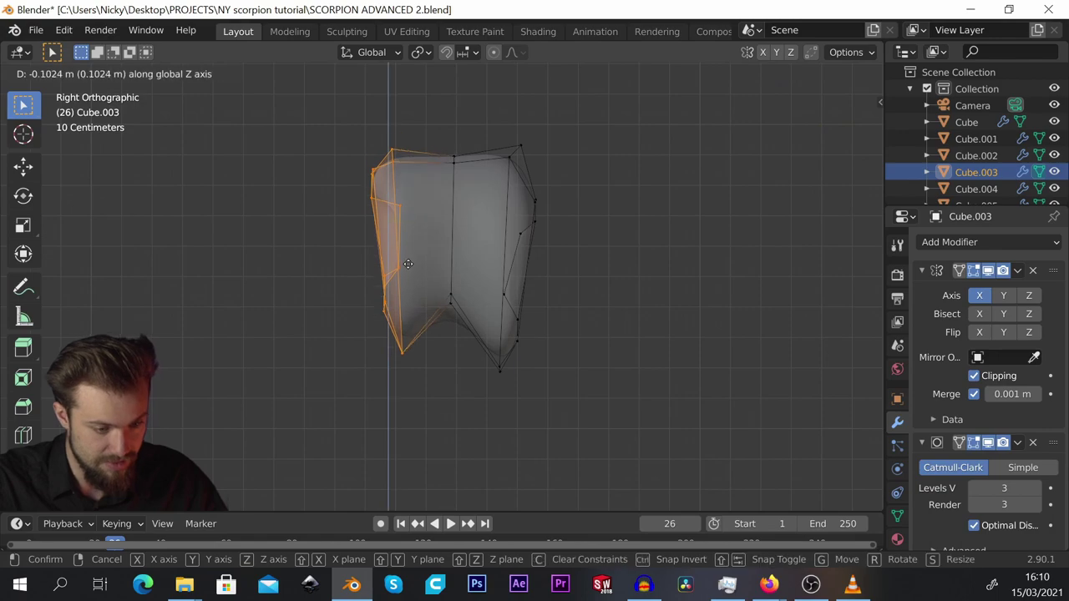
{"action": "left_click", "coordinate": [434, 148]}
{"action": "left_click_drag", "start_coordinate": [486, 356], "coordinate": [485, 357]}
{"action": "key", "text": "g"}
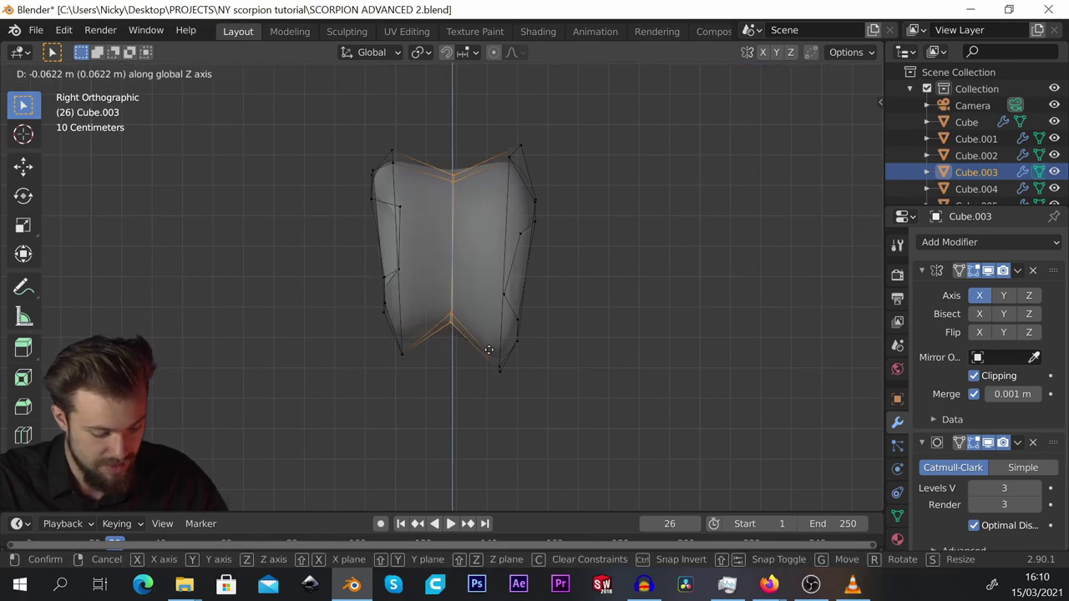
{"action": "left_click", "coordinate": [488, 287]}
Move the corner vertices of the squashed piece to shape it into a compact, rounded joint.
{"action": "middle_click_drag", "start_coordinate": [466, 321], "coordinate": [501, 310]}
{"action": "left_click_drag", "start_coordinate": [477, 219], "coordinate": [568, 359]}
{"action": "key", "text": "g"}
{"action": "left_click", "coordinate": [627, 353]}
{"action": "left_click_drag", "start_coordinate": [323, 136], "coordinate": [417, 188]}
{"action": "key", "text": "g"}
{"action": "left_click", "coordinate": [457, 321]}
{"action": "middle_click_drag", "start_coordinate": [457, 320], "coordinate": [551, 167]}
{"action": "left_click", "coordinate": [460, 398]}
{"action": "key", "text": "g"}
{"action": "left_click", "coordinate": [666, 236]}
{"action": "middle_click_drag", "start_coordinate": [501, 334], "coordinate": [473, 145]}
{"action": "scroll", "coordinate": [555, 252], "scroll_direction": "down", "scroll_amount": 4}
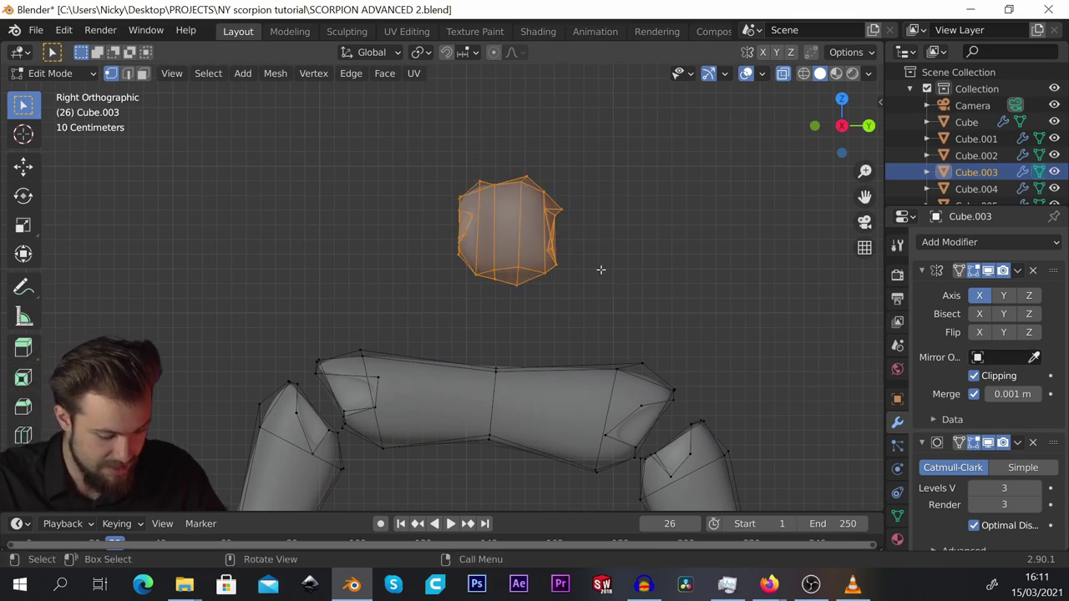
Fit the joint piece between the stinger-side and top tail segments, rotating it about -40 degrees and scaling it.
{"action": "key", "text": "g"}
{"action": "left_click", "coordinate": [426, 432]}
{"action": "middle_click_drag", "start_coordinate": [371, 505], "coordinate": [385, 403], "text": "shift"}
{"action": "scroll", "coordinate": [384, 404], "scroll_direction": "up", "scroll_amount": 1}
{"action": "key", "text": "r"}
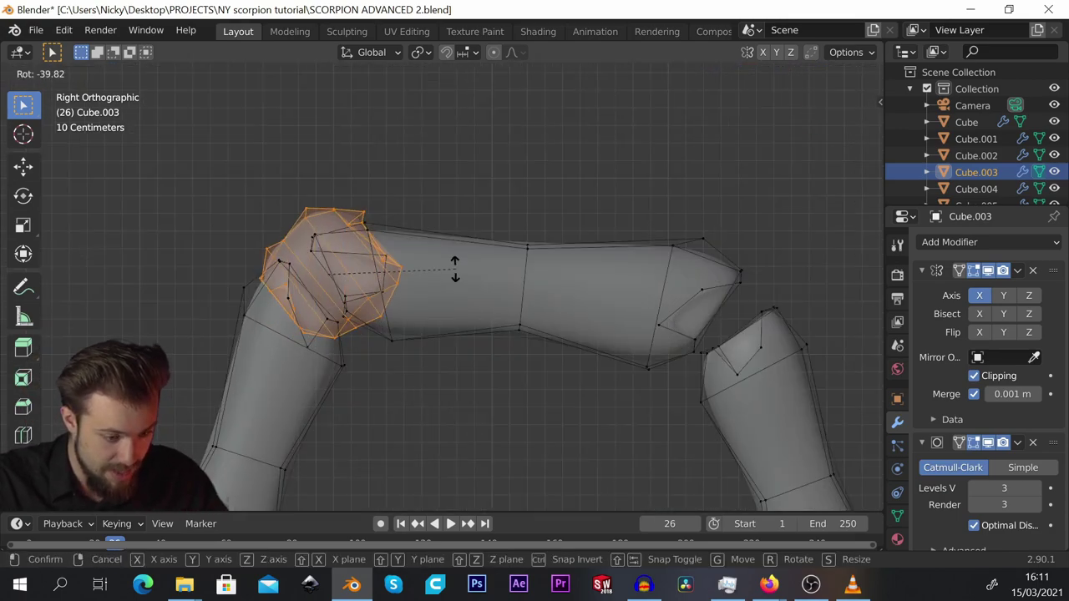
{"action": "left_click", "coordinate": [455, 269]}
{"action": "scroll", "coordinate": [415, 277], "scroll_direction": "up", "scroll_amount": 2}
{"action": "key", "text": "g"}
{"action": "left_click", "coordinate": [420, 303]}
{"action": "key", "text": "s"}
{"action": "left_click", "coordinate": [480, 268]}
Duplicate the joint piece into the gap between the top and rear tail segments and rotate and scale it to fit.
{"action": "middle_click_drag", "start_coordinate": [372, 265], "coordinate": [334, 284]}
{"action": "key", "text": "alt+z"}
{"action": "scroll", "coordinate": [370, 264], "scroll_direction": "up", "scroll_amount": 5}
{"action": "key", "text": "shift+d"}
{"action": "left_click", "coordinate": [603, 222]}
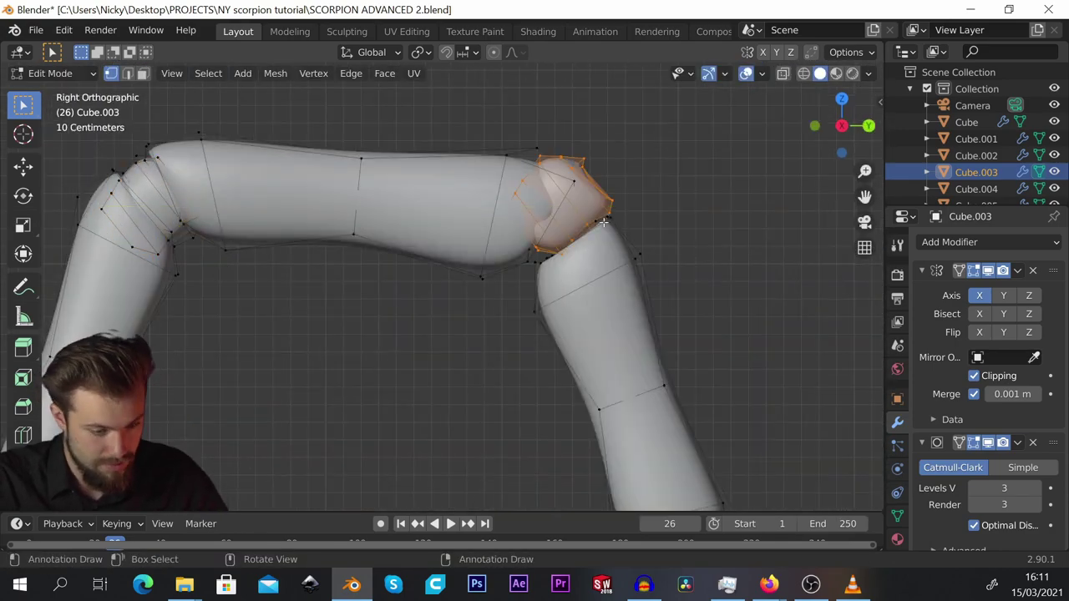
{"action": "key", "text": "r"}
{"action": "left_click", "coordinate": [584, 242]}
{"action": "middle_click_drag", "start_coordinate": [543, 251], "coordinate": [534, 221]}
{"action": "key", "text": "alt+z"}
{"action": "key", "text": "alt+z"}
{"action": "scroll", "coordinate": [471, 161], "scroll_direction": "down", "scroll_amount": 5}
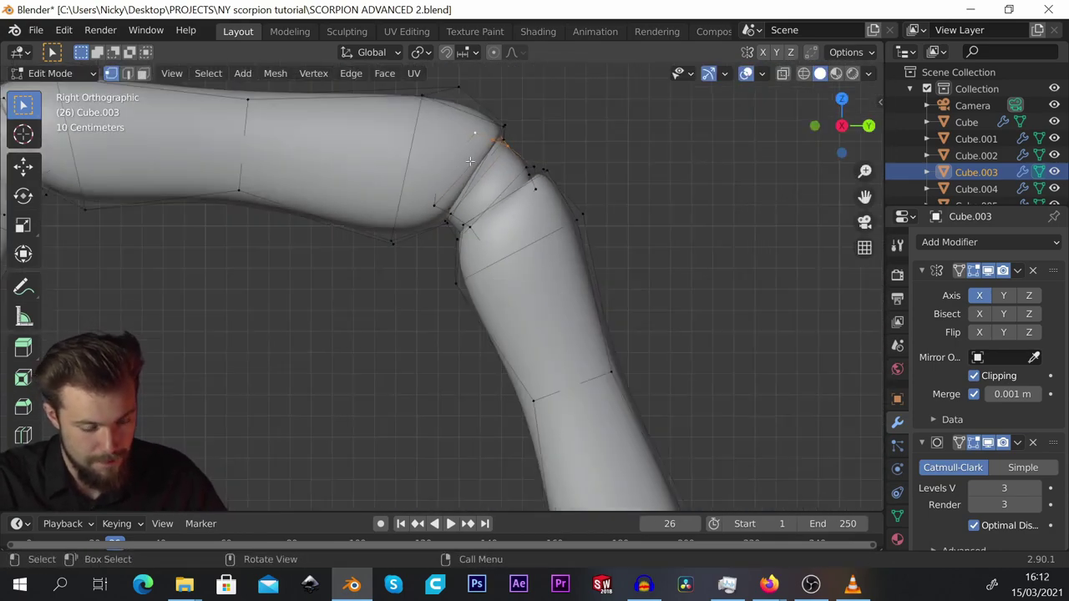
{"action": "key", "text": "s"}
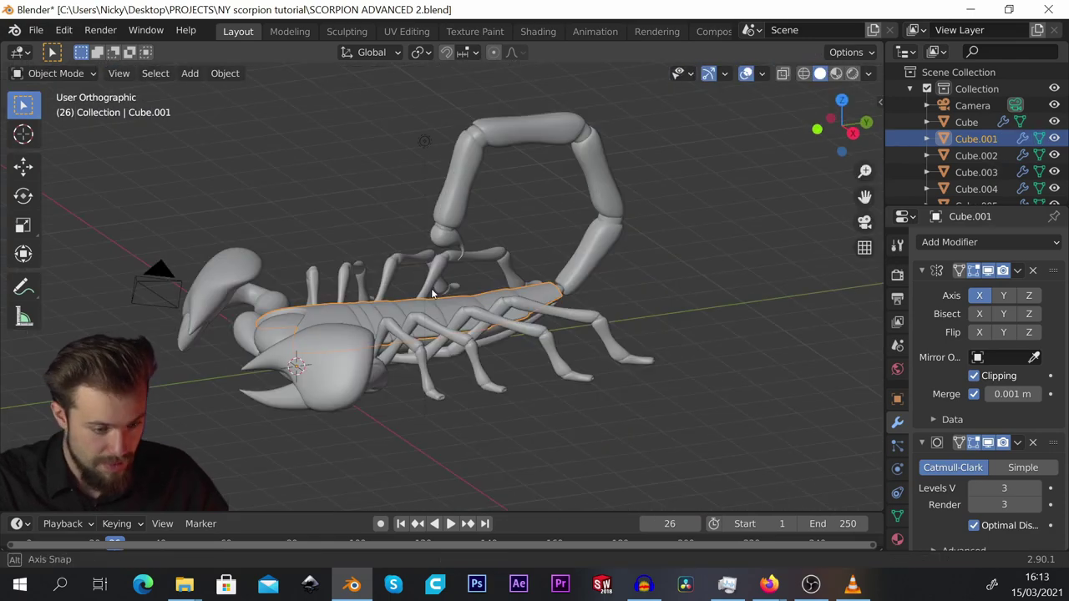
Open the tail segments and the stinger together for mesh editing in the right-side view.
{"action": "middle_click_drag", "start_coordinate": [431, 288], "coordinate": [375, 267], "text": "alt"}
{"action": "scroll", "coordinate": [519, 142], "scroll_direction": "up", "scroll_amount": 3}
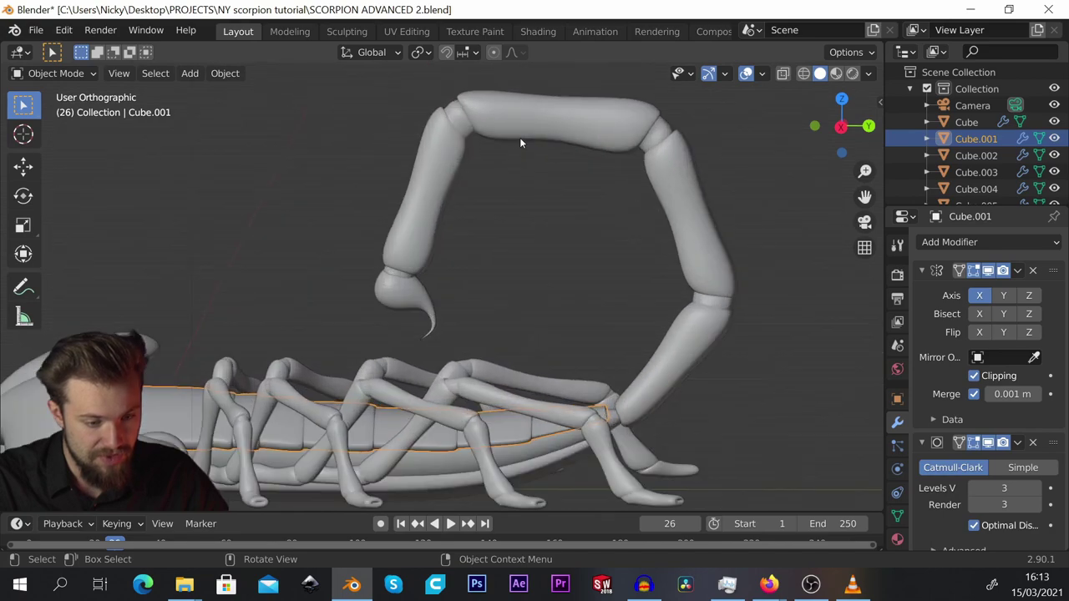
{"action": "left_click", "coordinate": [573, 122]}
{"action": "scroll", "coordinate": [539, 222], "scroll_direction": "down", "scroll_amount": 2}
{"action": "key", "text": "KP_3"}
{"action": "scroll", "coordinate": [562, 193], "scroll_direction": "up", "scroll_amount": 2}
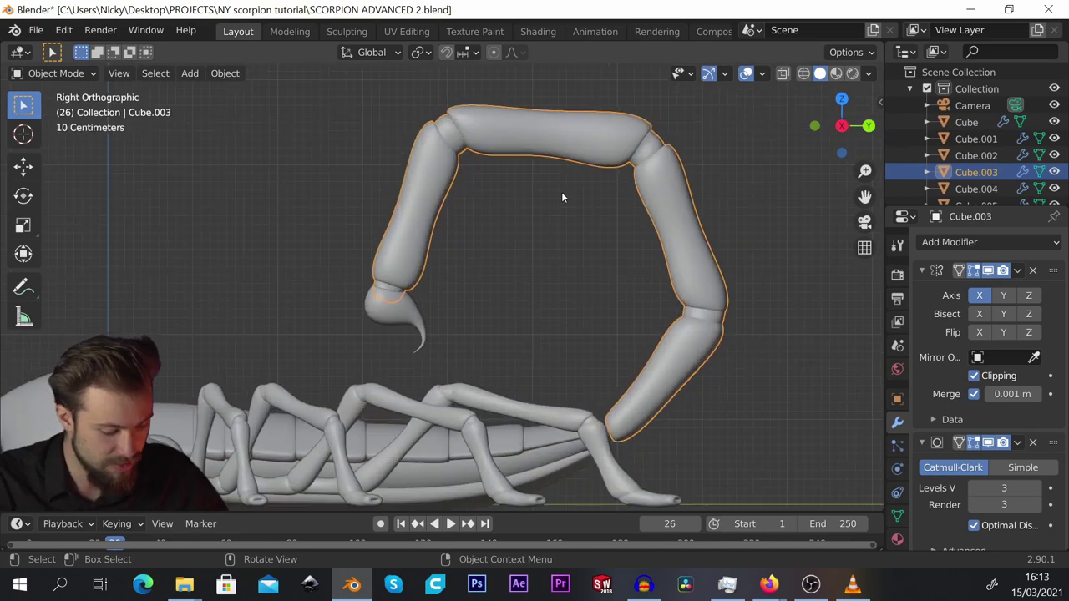
{"action": "key", "text": "Tab"}
{"action": "scroll", "coordinate": [516, 190], "scroll_direction": "down", "scroll_amount": 1}
{"action": "key", "text": "Tab"}
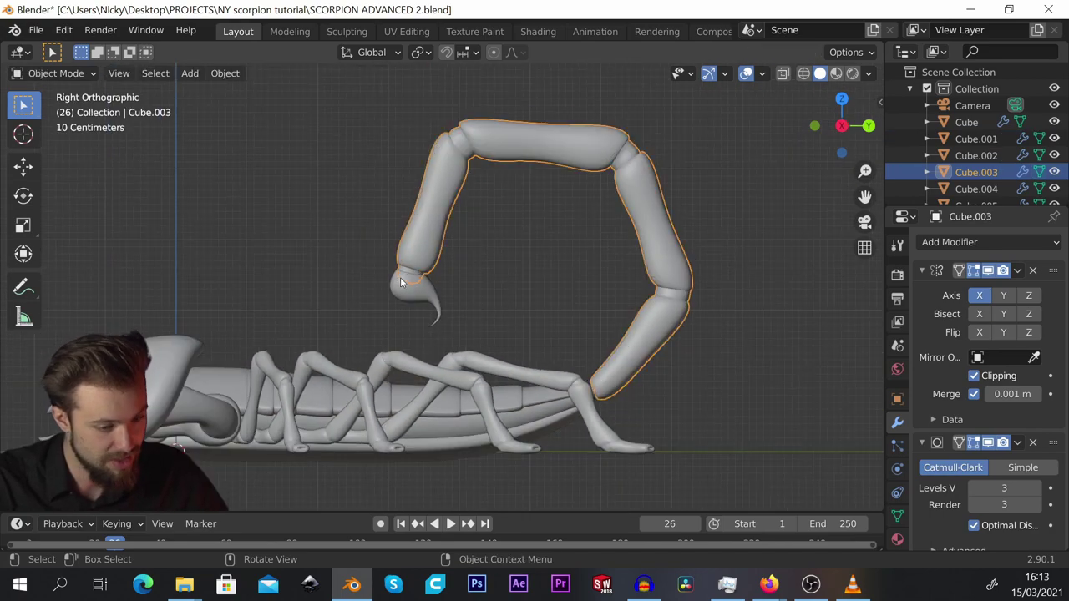
{"action": "left_click", "coordinate": [401, 281]}
{"action": "left_click", "coordinate": [431, 213], "text": "shift"}
{"action": "key", "text": "Tab"}
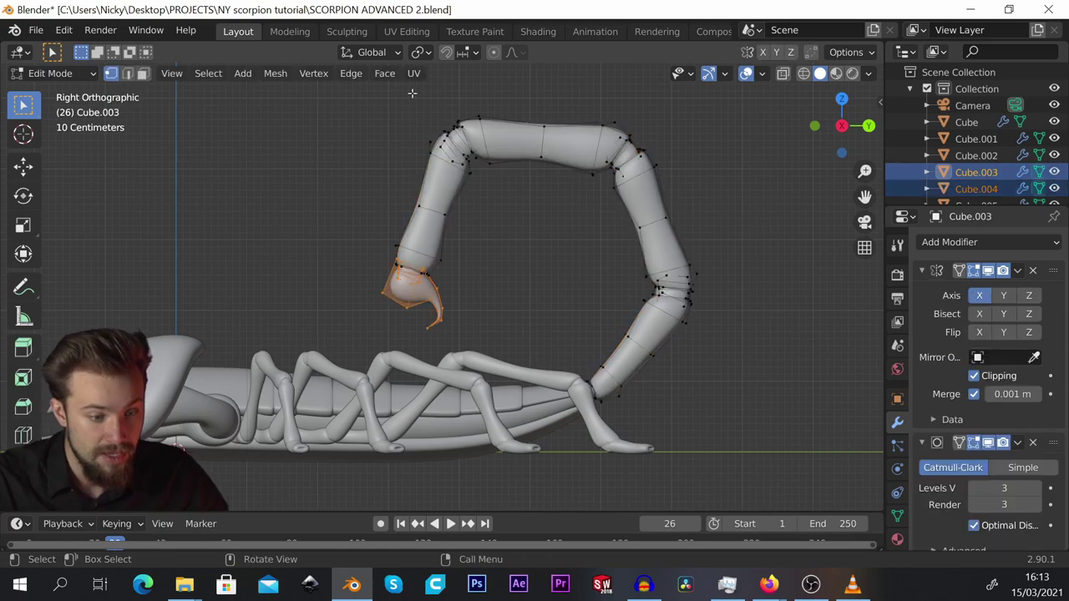
Shift the stinger, front tail segment and front end of the top segment together toward the rear, shortening the top segment.
{"action": "key", "text": "alt+z"}
{"action": "left_click_drag", "start_coordinate": [320, 106], "coordinate": [496, 334]}
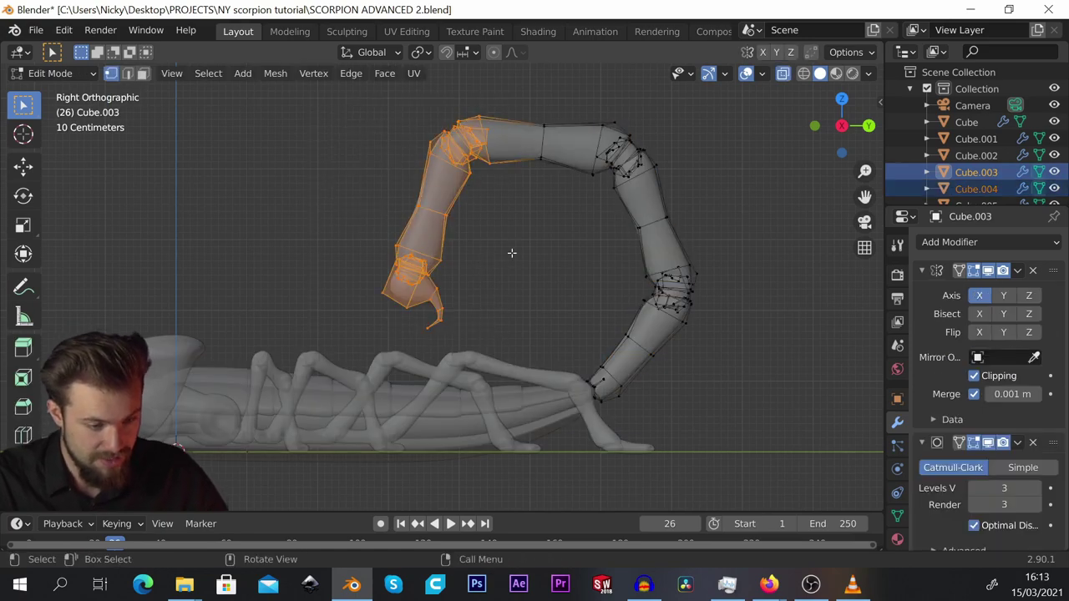
{"action": "scroll", "coordinate": [534, 250], "scroll_direction": "up", "scroll_amount": 1}
{"action": "key", "text": "g"}
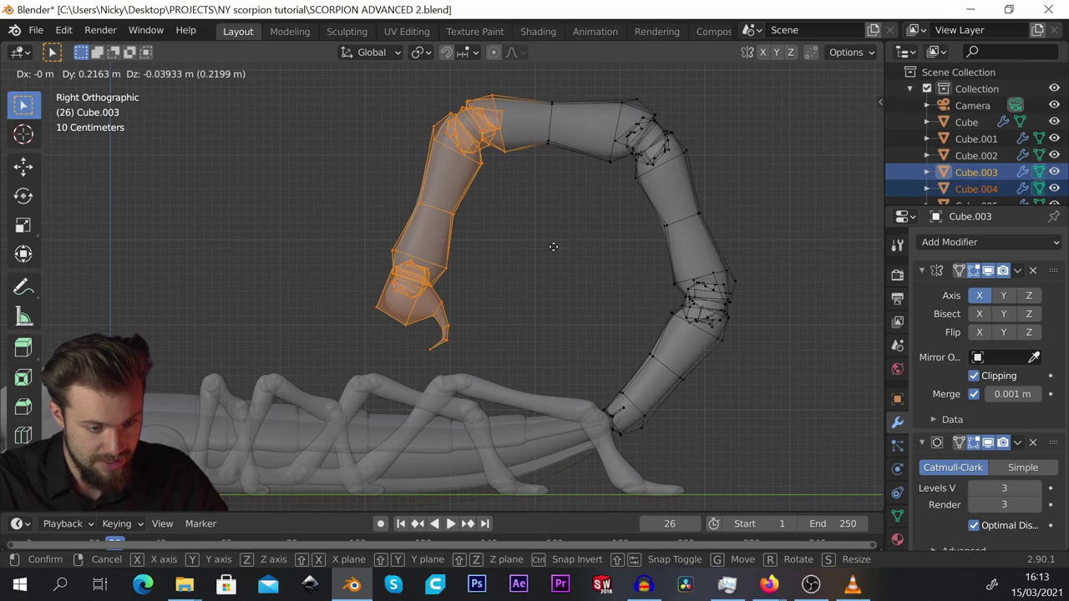
{"action": "left_click", "coordinate": [552, 206]}
{"action": "middle_click_drag", "start_coordinate": [419, 278], "coordinate": [319, 341]}
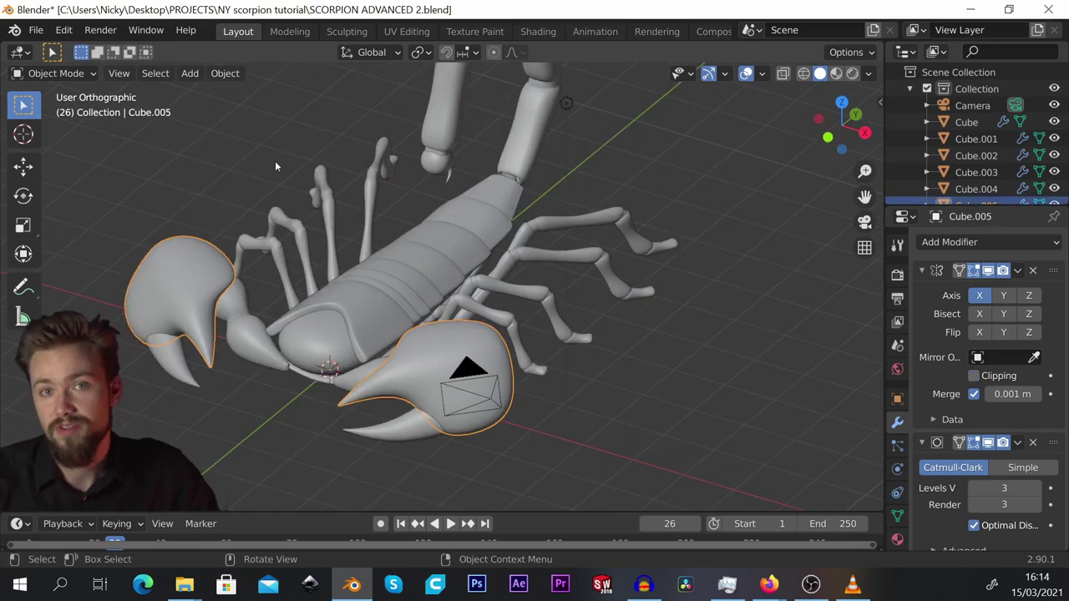
Duplicate the whole claw mesh along X to the front of the head and scale the copy down to mouthpart size.
{"action": "left_click", "coordinate": [236, 126]}
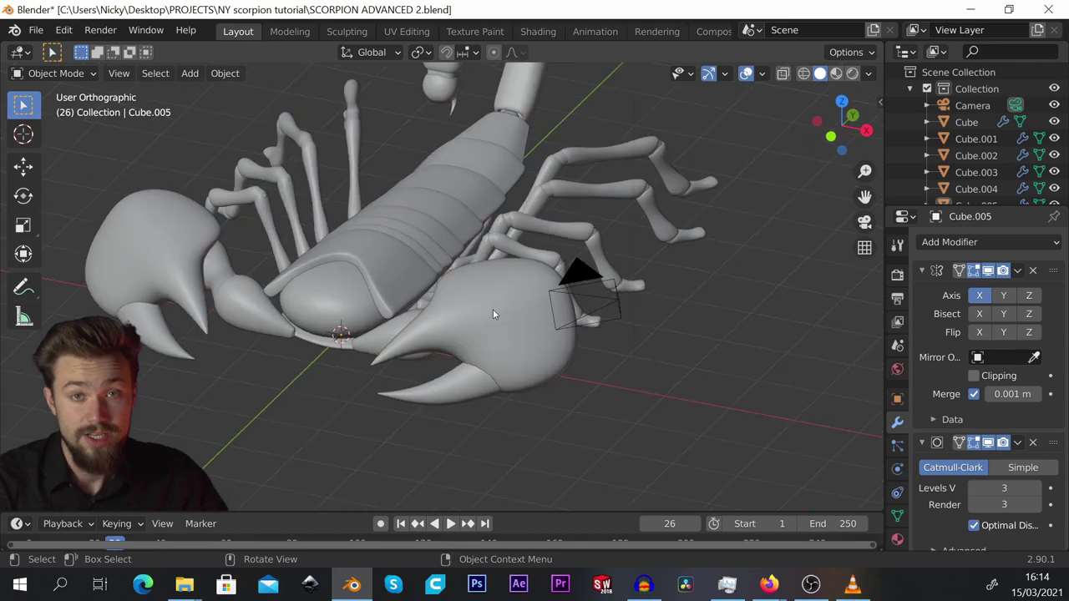
{"action": "left_click", "coordinate": [452, 401]}
{"action": "key", "text": "Tab"}
{"action": "middle_click_drag", "start_coordinate": [473, 344], "coordinate": [555, 345]}
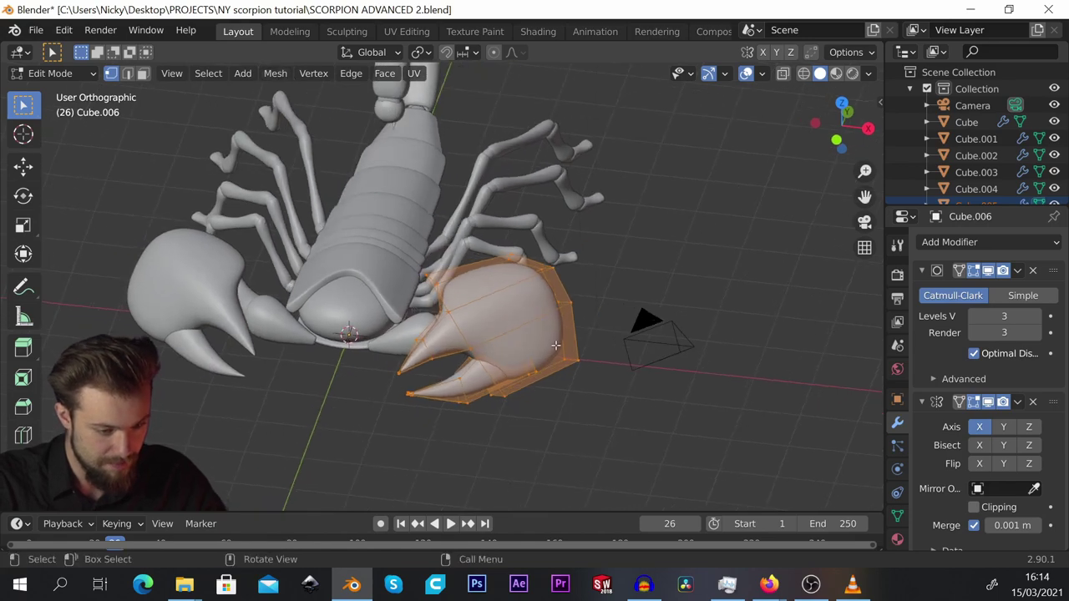
{"action": "key", "text": "shift+d"}
{"action": "key", "text": "x"}
{"action": "left_click", "coordinate": [500, 322]}
{"action": "scroll", "coordinate": [501, 319], "scroll_direction": "up", "scroll_amount": 3}
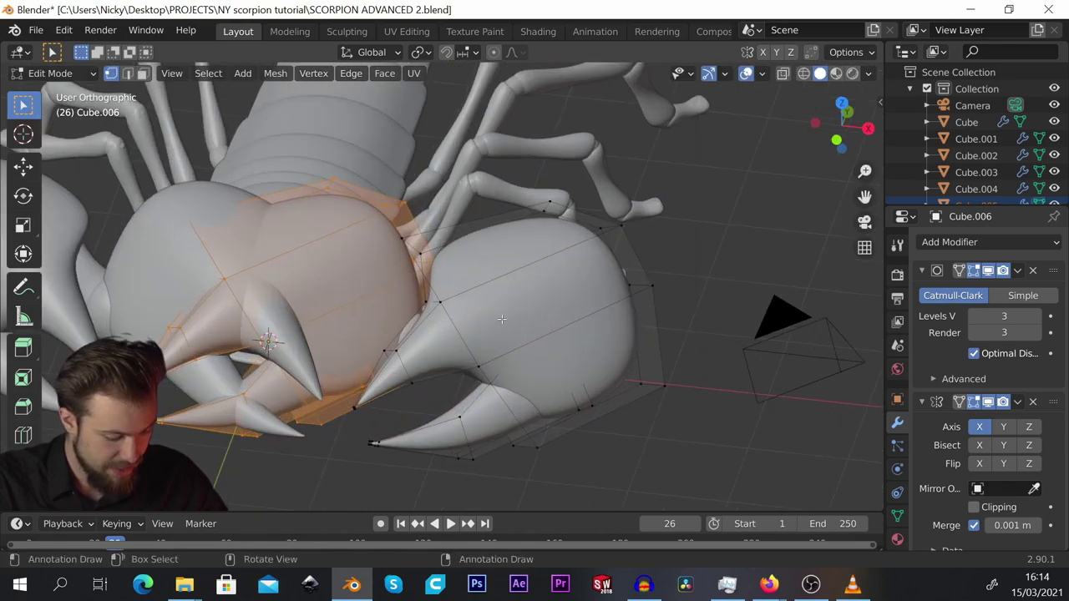
{"action": "key", "text": "s"}
{"action": "left_click", "coordinate": [327, 328]}
{"action": "scroll", "coordinate": [281, 339], "scroll_direction": "up", "scroll_amount": 2}
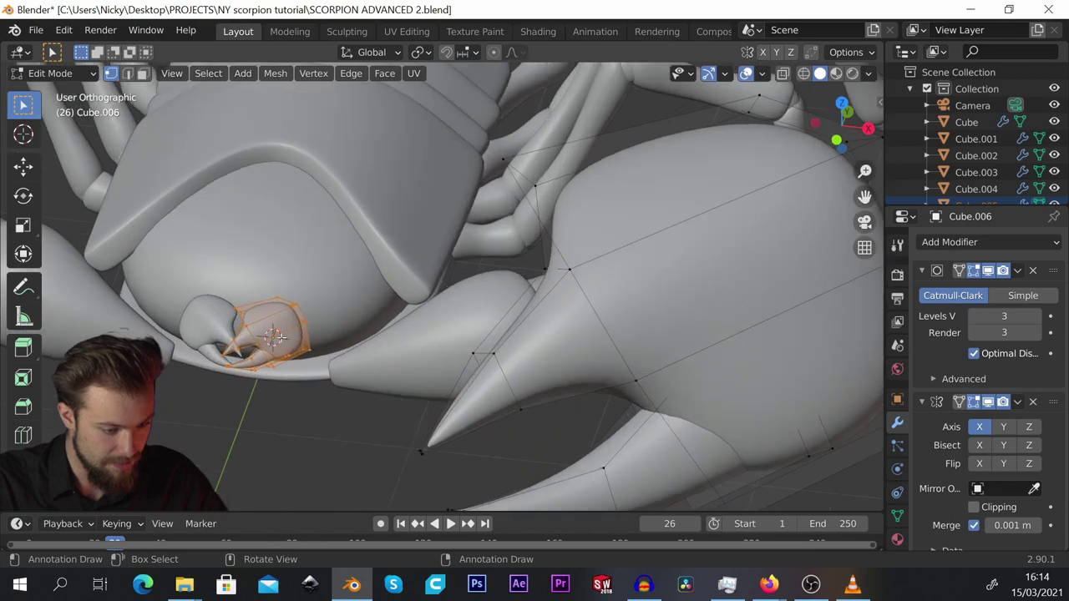
Move the small claw copy outward along X and rotate it freely so its tips point forward and down.
{"action": "key", "text": "g"}
{"action": "key", "text": "x"}
{"action": "left_click", "coordinate": [343, 337]}
{"action": "middle_click_drag", "start_coordinate": [328, 344], "coordinate": [332, 321]}
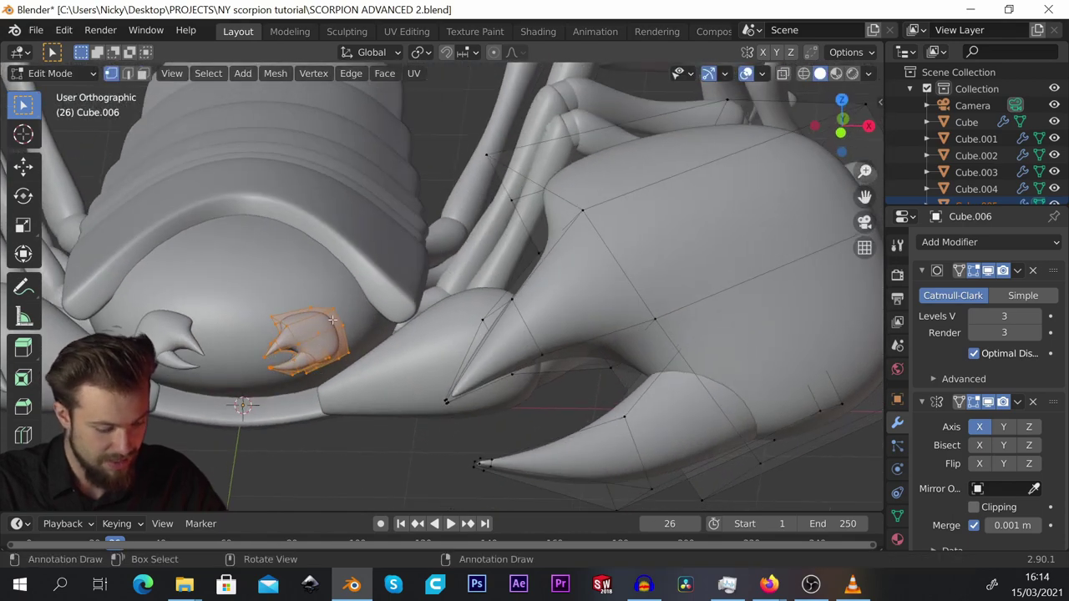
{"action": "key", "text": "r"}
{"action": "key", "text": "r"}
{"action": "left_click", "coordinate": [399, 347]}
{"action": "key", "text": "r"}
{"action": "left_click", "coordinate": [414, 294]}
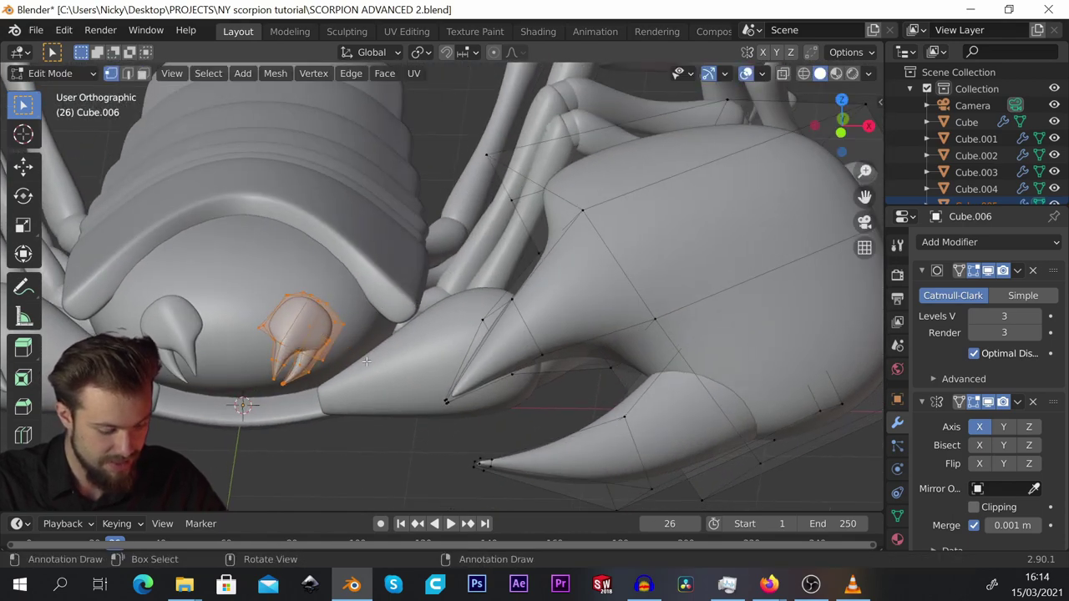
Enlarge the small claw and shift it inward along X toward its mirrored twin.
{"action": "key", "text": "s"}
{"action": "left_click", "coordinate": [412, 342]}
{"action": "key", "text": "x"}
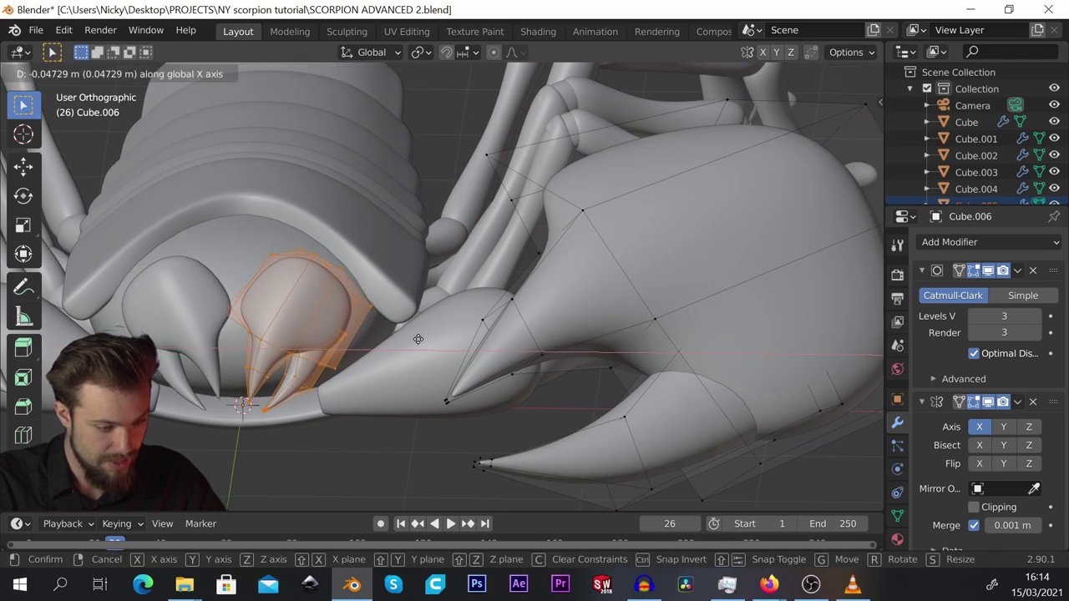
{"action": "left_click", "coordinate": [405, 338]}
Push the small claw back into the front of the head, then return to Object Mode.
{"action": "middle_click_drag", "start_coordinate": [403, 339], "coordinate": [294, 349]}
{"action": "key", "text": "g"}
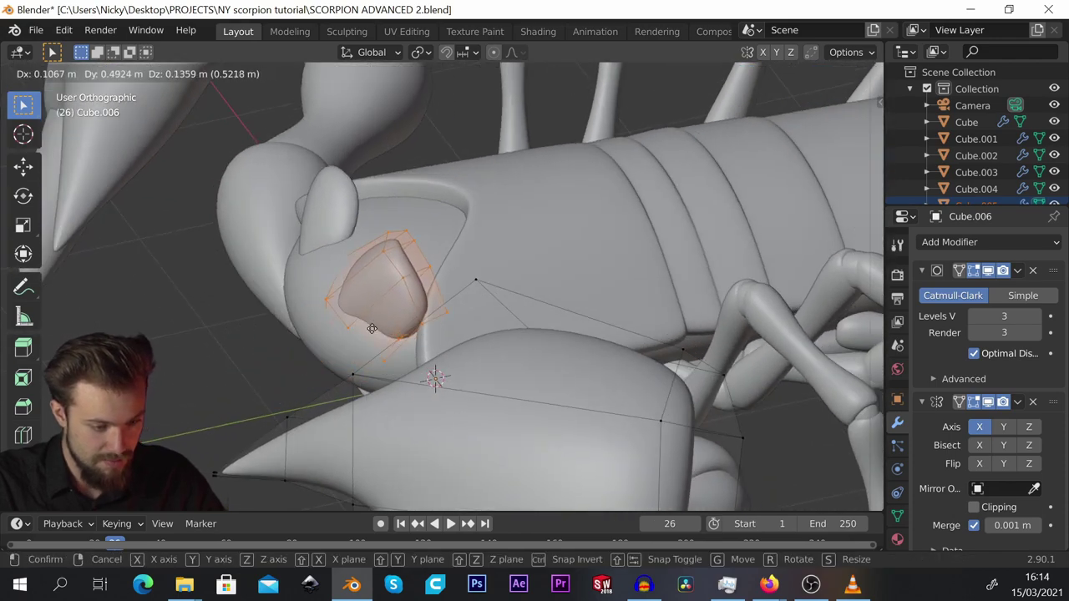
{"action": "key", "text": "x"}
{"action": "left_click", "coordinate": [389, 323]}
{"action": "mouse_move", "coordinate": [390, 322]}
{"action": "middle_mouse_down"}
{"action": "mouse_move", "coordinate": [425, 303]}
{"action": "mouse_move", "coordinate": [396, 326]}
{"action": "middle_mouse_up"}
{"action": "scroll", "coordinate": [395, 249], "scroll_direction": "up", "scroll_amount": 2}
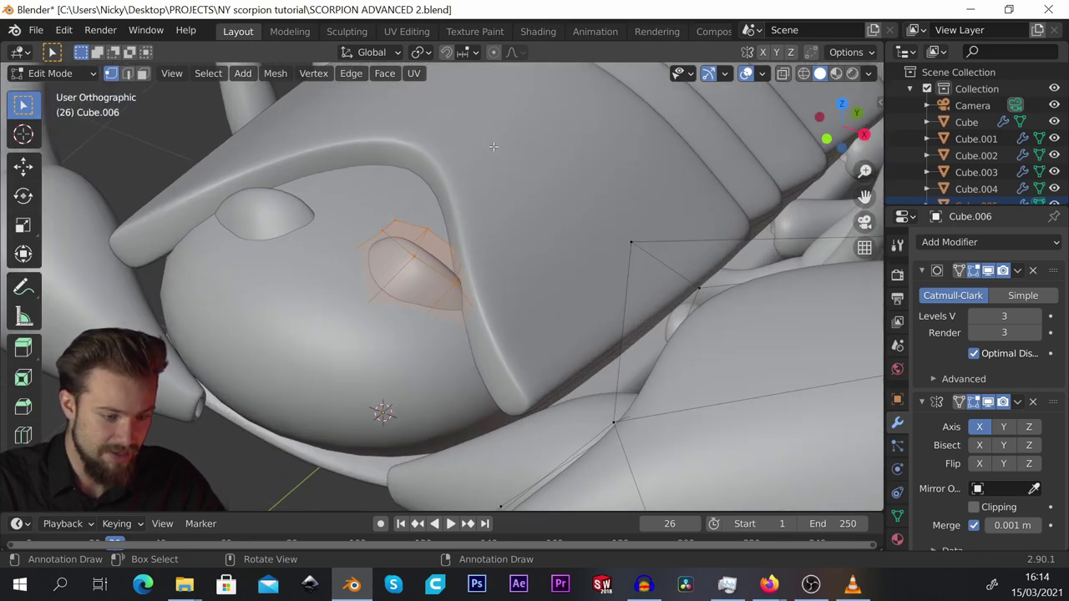
{"action": "middle_click_drag", "start_coordinate": [494, 147], "coordinate": [495, 165], "text": "shift"}
{"action": "left_click", "coordinate": [64, 75]}
{"action": "left_click", "coordinate": [52, 90]}
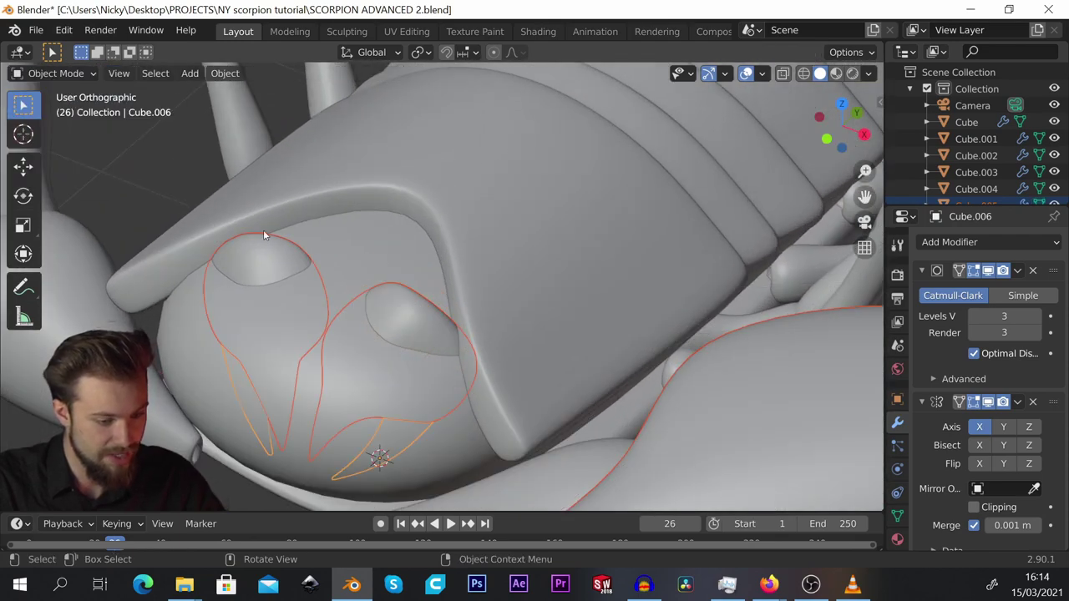
Move the front vertices of the rounded head block back along Y to uncover the small mouth claws.
{"action": "left_click", "coordinate": [273, 351]}
{"action": "scroll", "coordinate": [292, 319], "scroll_direction": "down", "scroll_amount": 3}
{"action": "scroll", "coordinate": [324, 308], "scroll_direction": "up", "scroll_amount": 1}
{"action": "key", "text": "Tab"}
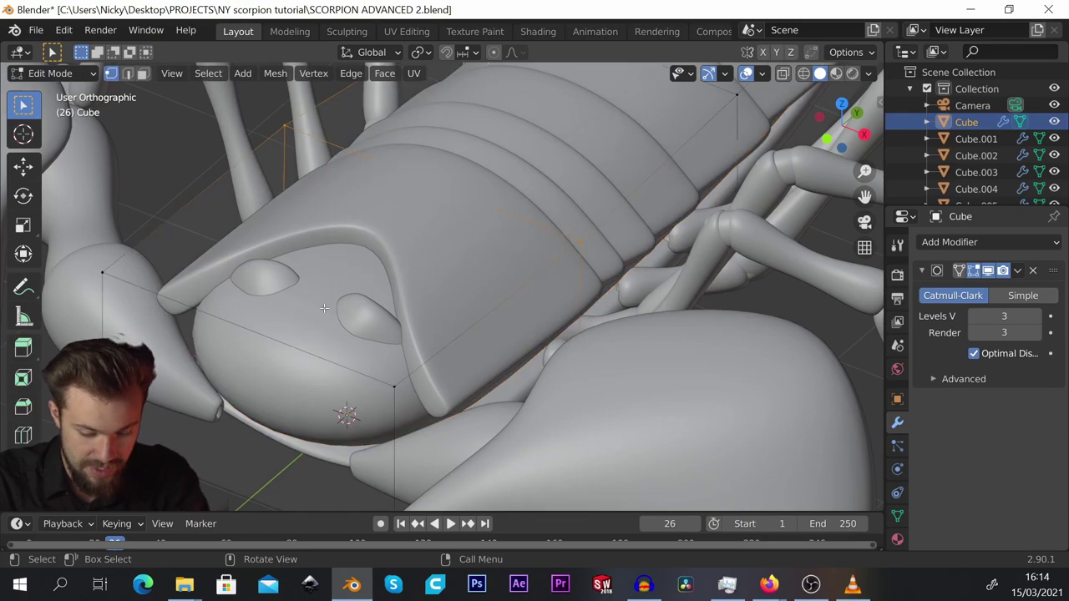
{"action": "key", "text": "KP_7"}
{"action": "key", "text": "alt+z"}
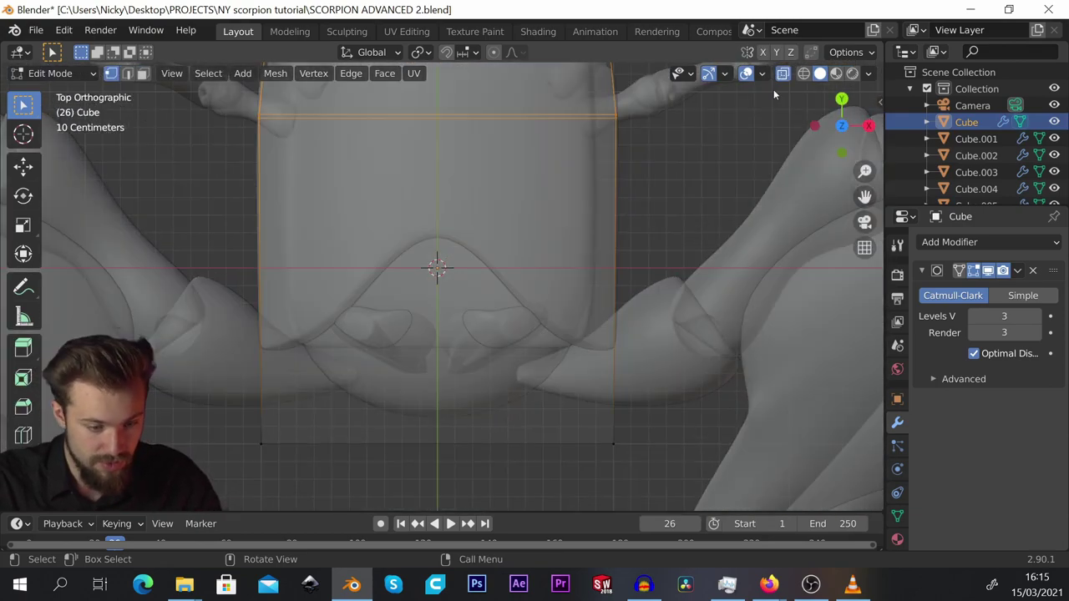
{"action": "left_click_drag", "start_coordinate": [254, 405], "coordinate": [643, 494]}
{"action": "left_click", "coordinate": [779, 74]}
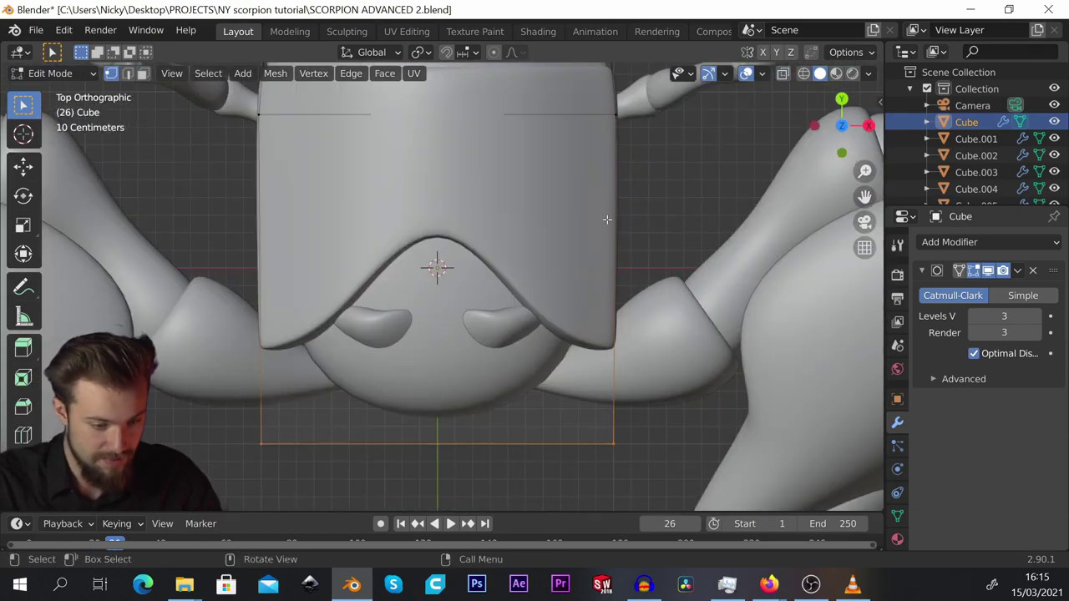
{"action": "key", "text": "g"}
{"action": "key", "text": "y"}
{"action": "left_click", "coordinate": [572, 156]}
{"action": "middle_click_drag", "start_coordinate": [573, 156], "coordinate": [512, 236]}
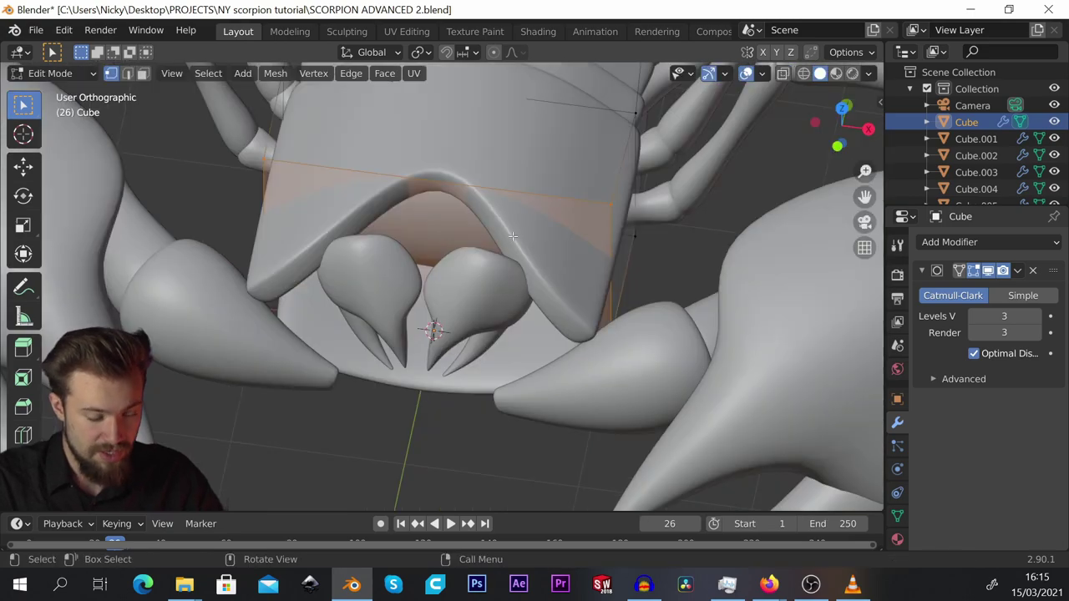
Edit the pincer-shaped mouthparts and move them along Y, adjusting their position under the front arch of the shell.
{"action": "middle_click_drag", "start_coordinate": [482, 269], "coordinate": [434, 267]}
{"action": "key", "text": "Tab"}
{"action": "left_click", "coordinate": [474, 299]}
{"action": "left_click", "coordinate": [477, 339]}
{"action": "key", "text": "Tab"}
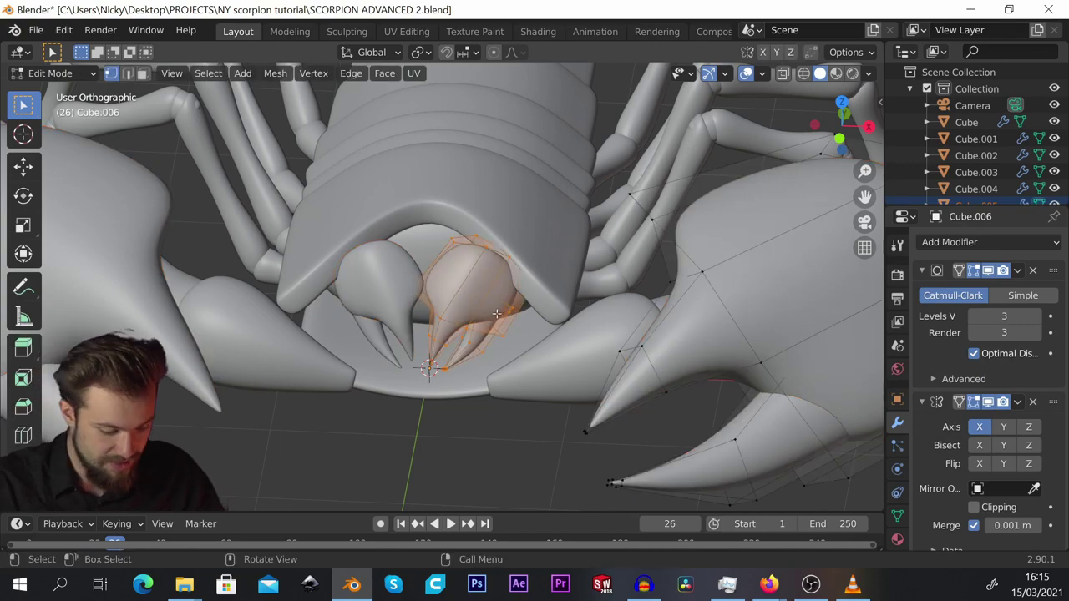
{"action": "middle_click_drag", "start_coordinate": [496, 313], "coordinate": [522, 429]}
{"action": "key", "text": "g"}
{"action": "key", "text": "y"}
{"action": "left_click", "coordinate": [497, 384]}
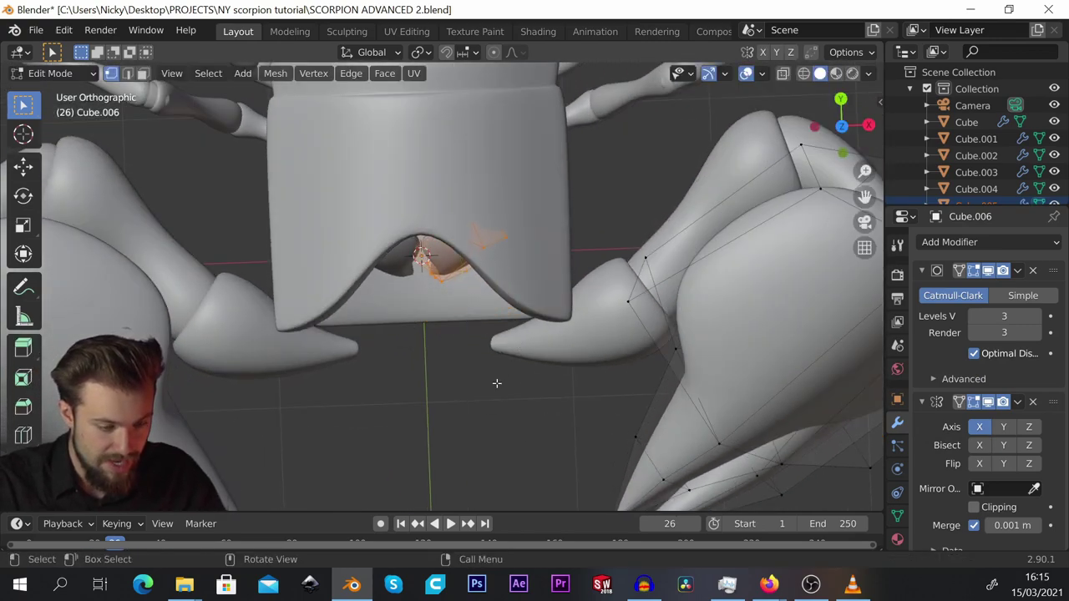
{"action": "middle_click_drag", "start_coordinate": [497, 383], "coordinate": [497, 243]}
{"action": "key", "text": "g"}
{"action": "left_click", "coordinate": [491, 266]}
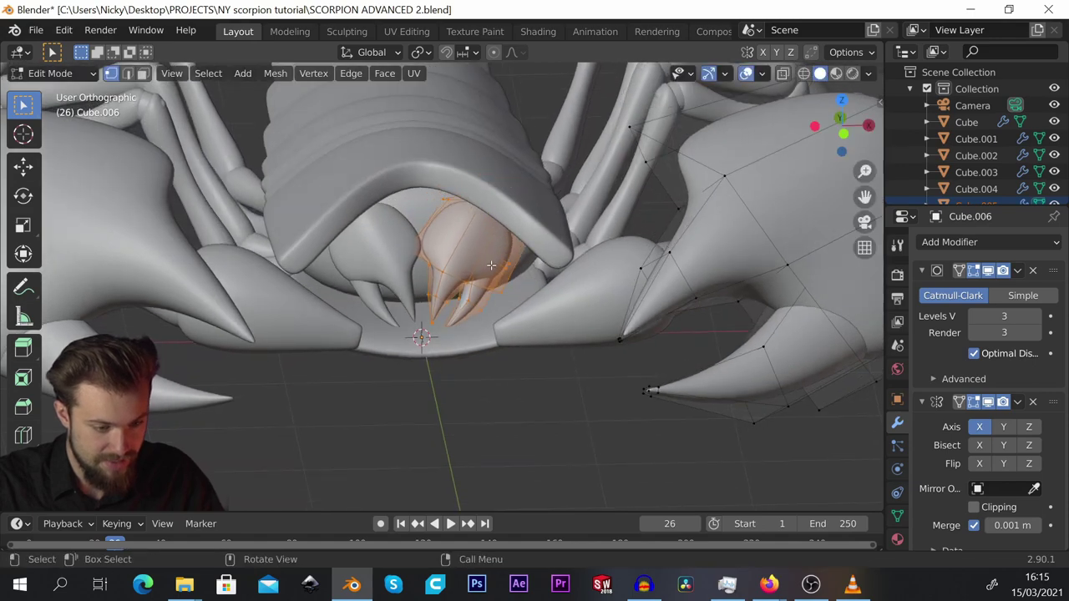
Thicken the mouthparts with Shrink/Fatten and shift them along X so they fill the opening under the shell.
{"action": "scroll", "coordinate": [491, 266], "scroll_direction": "up", "scroll_amount": 2}
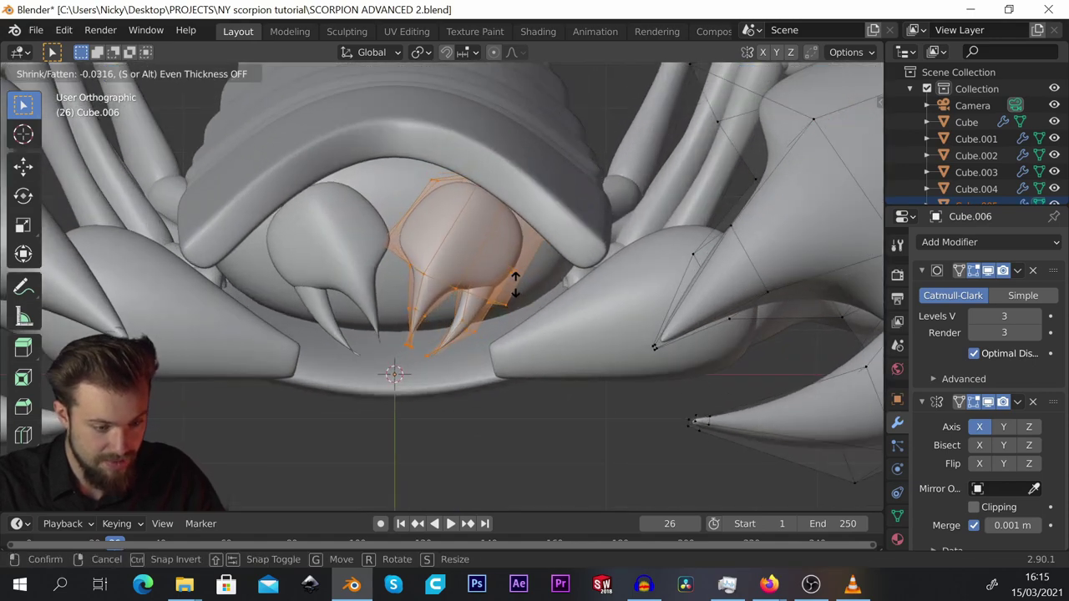
{"action": "left_click", "coordinate": [495, 277]}
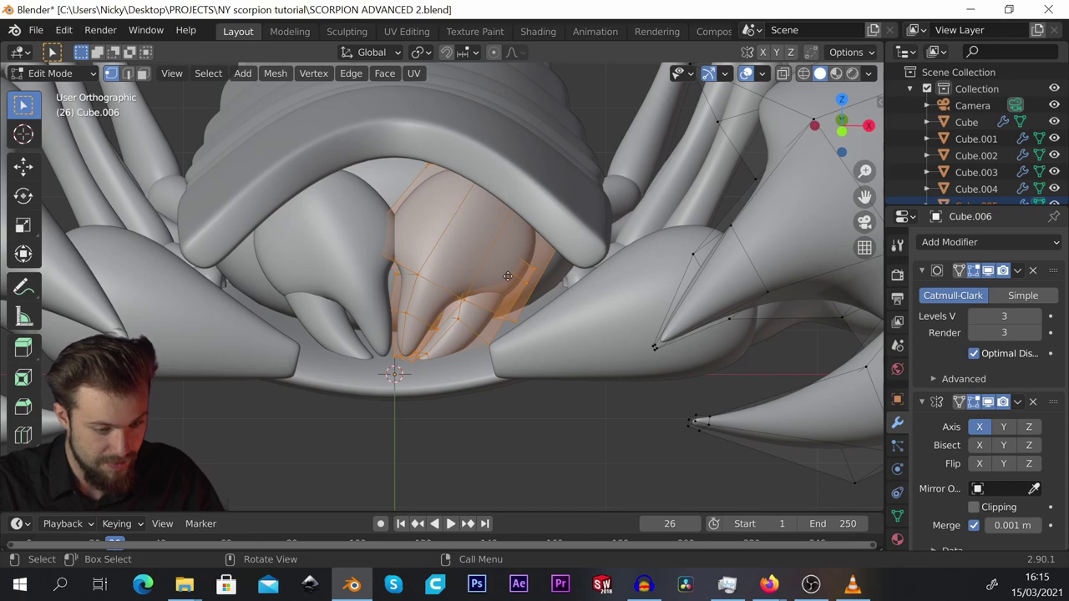
{"action": "key", "text": "g"}
{"action": "key", "text": "x"}
{"action": "left_click", "coordinate": [510, 277]}
{"action": "middle_click_drag", "start_coordinate": [420, 286], "coordinate": [399, 315]}
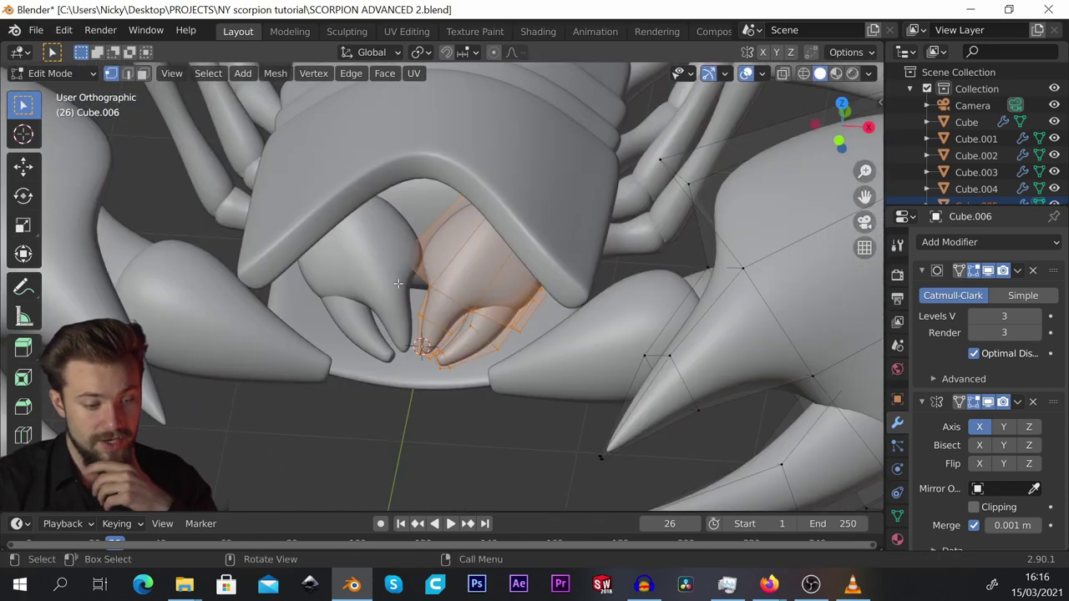
Edit the innermost claw-arm segment beside the mouthparts and select all vertices of its narrow inner end, including the hidden ones.
{"action": "middle_click_drag", "start_coordinate": [454, 265], "coordinate": [406, 309]}
{"action": "key", "text": "Tab"}
{"action": "left_click", "coordinate": [310, 334]}
{"action": "middle_click_drag", "start_coordinate": [465, 379], "coordinate": [564, 349]}
{"action": "left_click", "coordinate": [538, 369]}
{"action": "left_click", "coordinate": [540, 373]}
{"action": "key", "text": "Tab"}
{"action": "left_click_drag", "start_coordinate": [522, 294], "coordinate": [627, 402]}
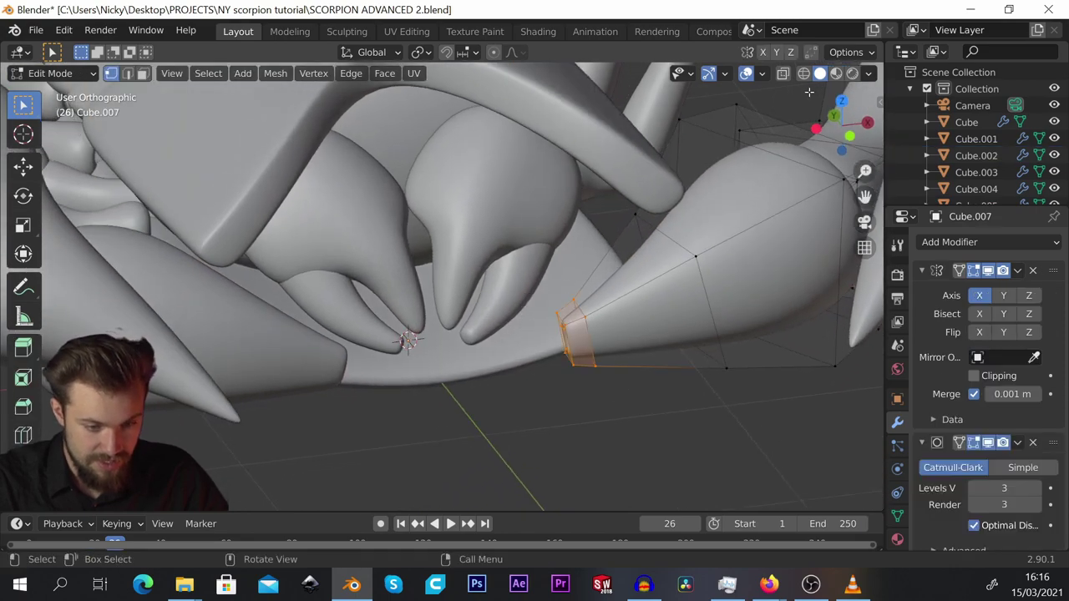
{"action": "left_click", "coordinate": [783, 75]}
{"action": "left_click_drag", "start_coordinate": [531, 295], "coordinate": [606, 396]}
{"action": "left_click", "coordinate": [784, 75]}
Rotate the inner end of the claw-arm segment, scale it down and reposition it beside the mouthparts.
{"action": "middle_click_drag", "start_coordinate": [568, 308], "coordinate": [673, 362]}
{"action": "key", "text": "g"}
{"action": "key", "text": "r"}
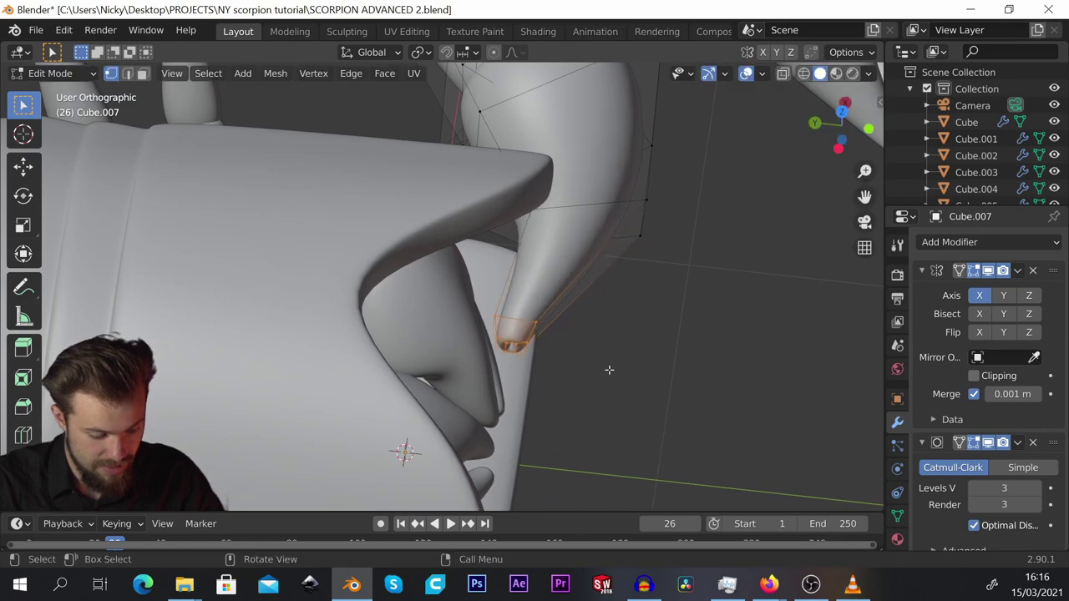
{"action": "key", "text": "r"}
{"action": "left_click", "coordinate": [593, 382]}
{"action": "key", "text": "r"}
{"action": "left_click", "coordinate": [589, 384]}
{"action": "key", "text": "s"}
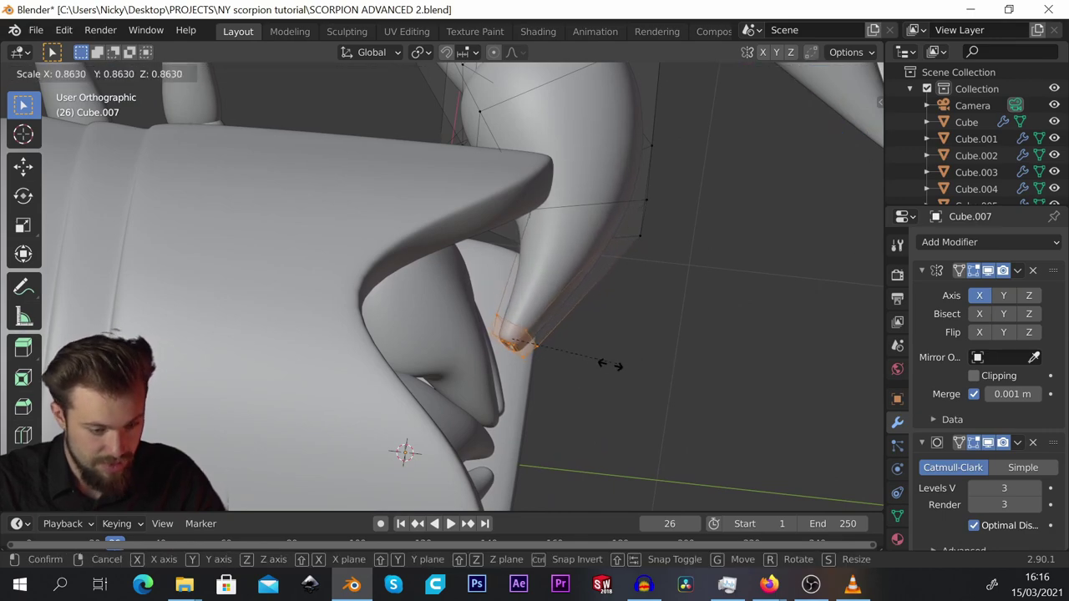
{"action": "left_click", "coordinate": [568, 363]}
{"action": "middle_click_drag", "start_coordinate": [568, 363], "coordinate": [635, 420]}
{"action": "key", "text": "g"}
{"action": "left_click", "coordinate": [557, 416]}
Edit the upper body shell and slide its outer front corner vertices back along Y to round off the corner.
{"action": "middle_click_drag", "start_coordinate": [558, 416], "coordinate": [425, 267]}
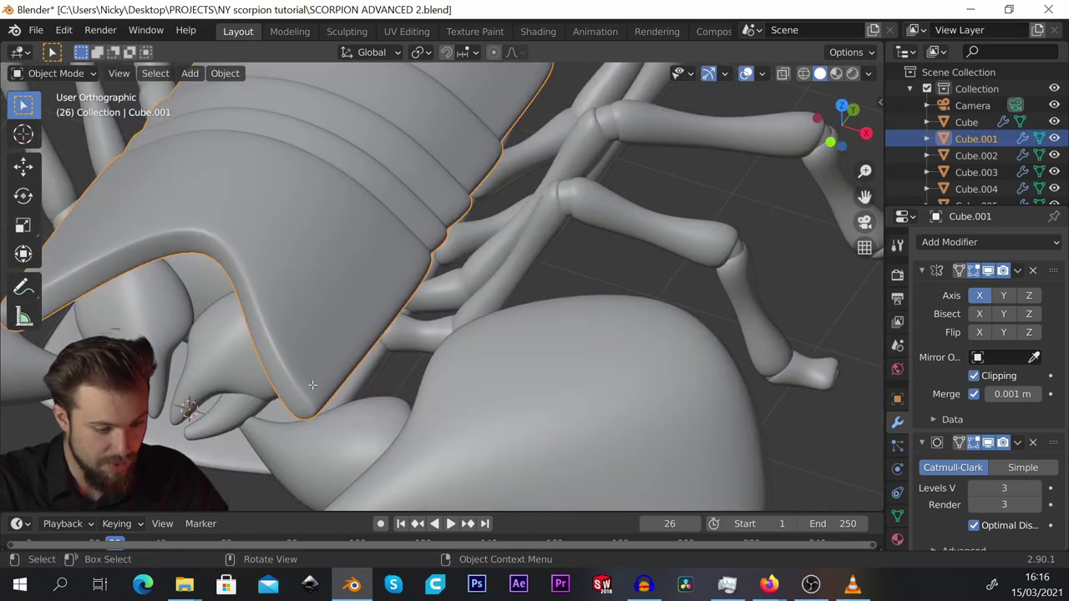
{"action": "key", "text": "Tab"}
{"action": "middle_click_drag", "start_coordinate": [305, 380], "coordinate": [330, 382]}
{"action": "key", "text": "g"}
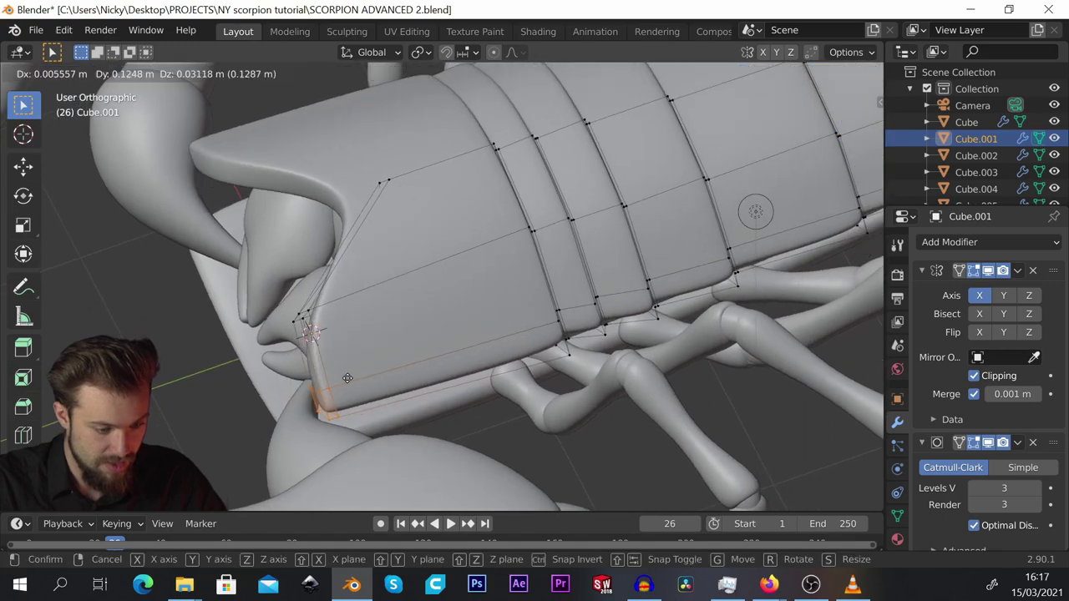
{"action": "key", "text": "y"}
{"action": "left_click", "coordinate": [368, 381]}
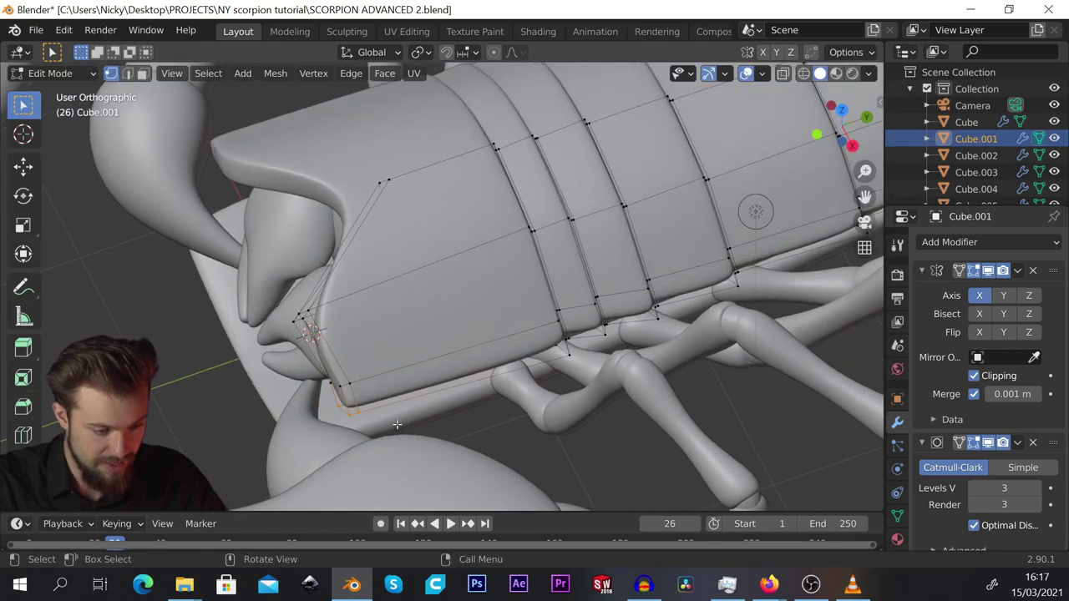
{"action": "key", "text": "g"}
{"action": "key", "text": "y"}
{"action": "left_click", "coordinate": [451, 402]}
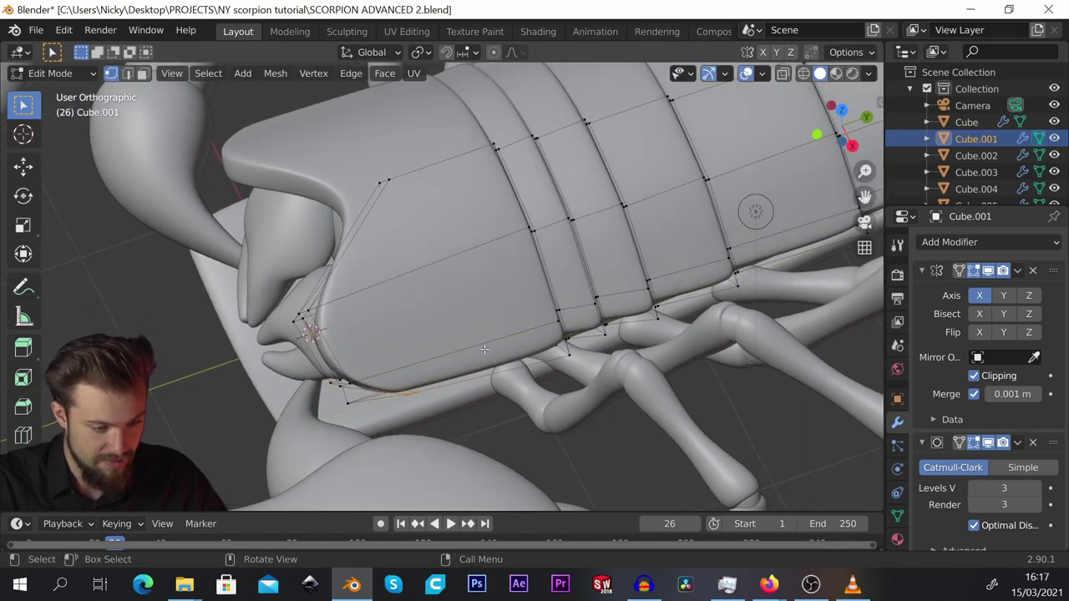
Select the shell's front corner vertices through the mesh and move them forward along Y in top view.
{"action": "left_click", "coordinate": [784, 74]}
{"action": "middle_click_drag", "start_coordinate": [335, 286], "coordinate": [312, 299]}
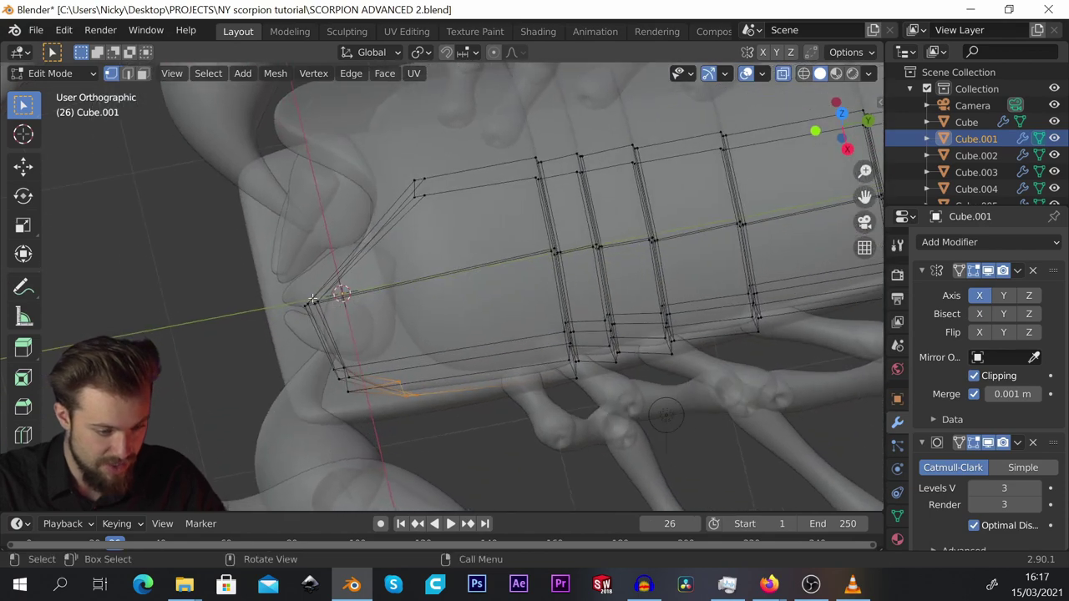
{"action": "left_click_drag", "start_coordinate": [277, 275], "coordinate": [443, 412]}
{"action": "key", "text": "KP_7"}
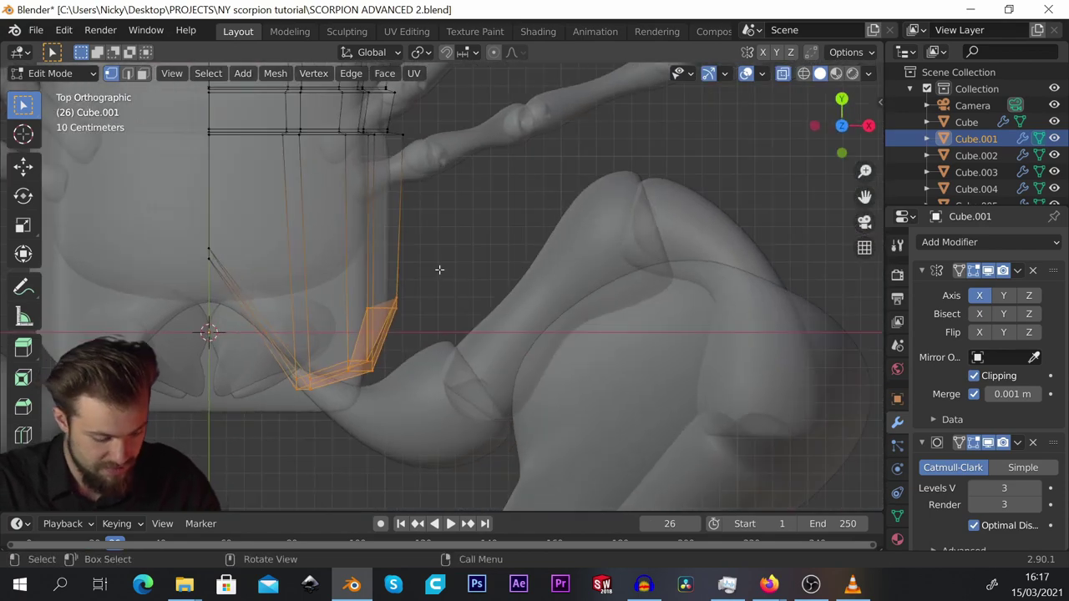
{"action": "key", "text": "g"}
{"action": "key", "text": "y"}
{"action": "left_click", "coordinate": [445, 323]}
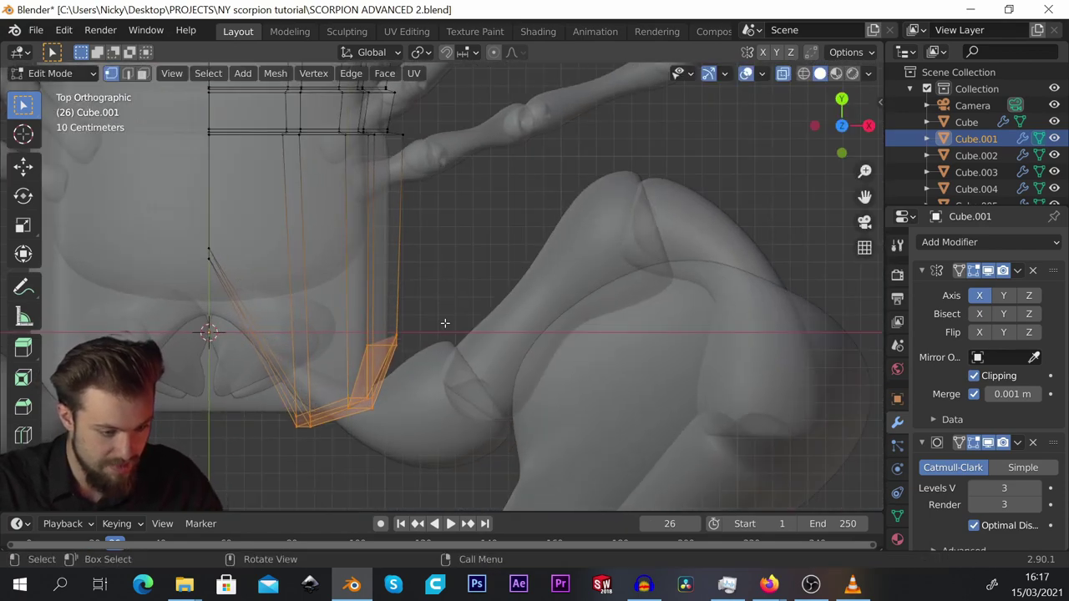
{"action": "left_click", "coordinate": [782, 73]}
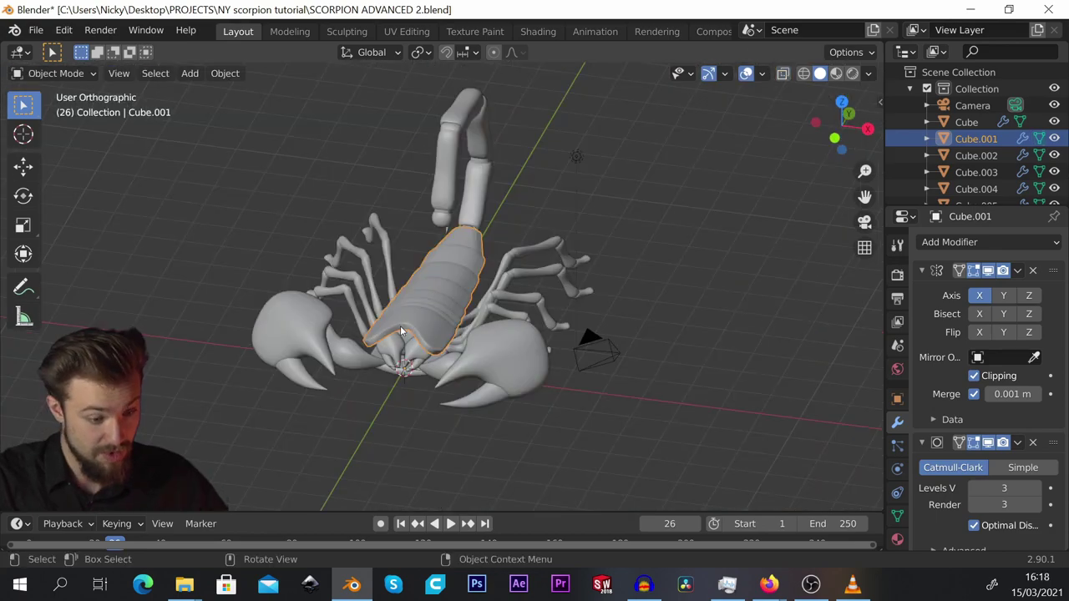
Add a UV sphere to the scene for the eyes and open its mesh for editing.
{"action": "middle_click_drag", "start_coordinate": [367, 305], "coordinate": [413, 329]}
{"action": "left_click", "coordinate": [615, 170]}
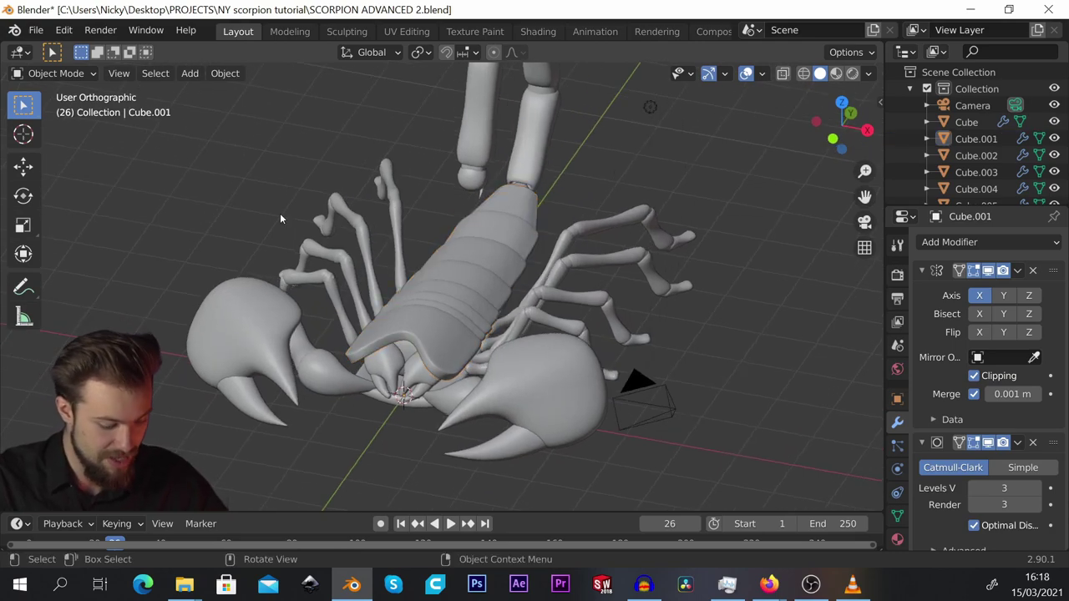
{"action": "key", "text": "shift+a"}
{"action": "mouse_move", "coordinate": [280, 213]}
{"action": "left_click", "coordinate": [400, 264]}
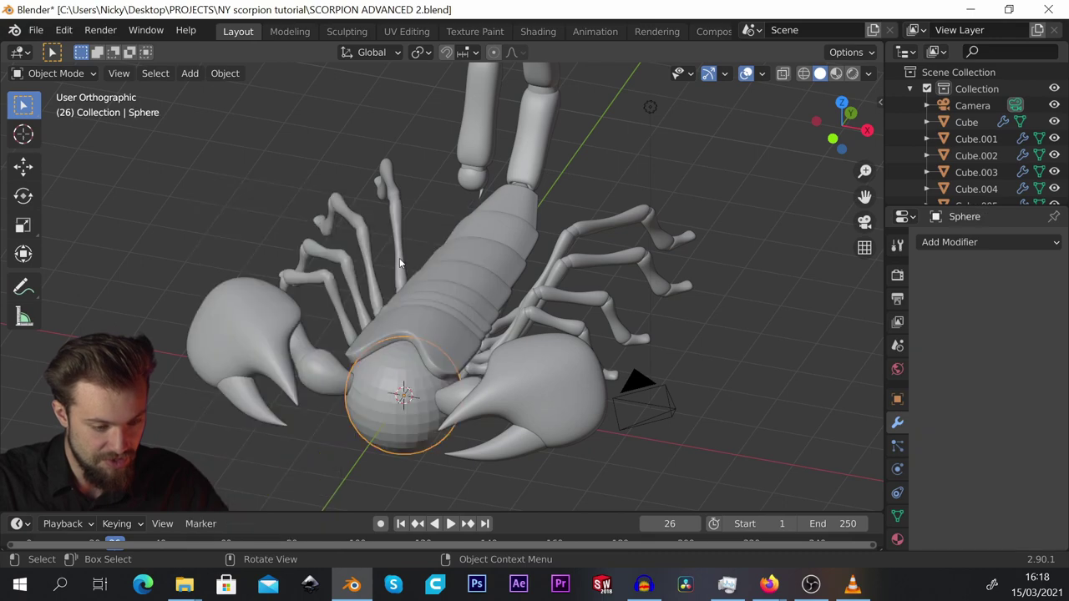
{"action": "middle_click_drag", "start_coordinate": [400, 264], "coordinate": [416, 275]}
{"action": "key", "text": "Tab"}
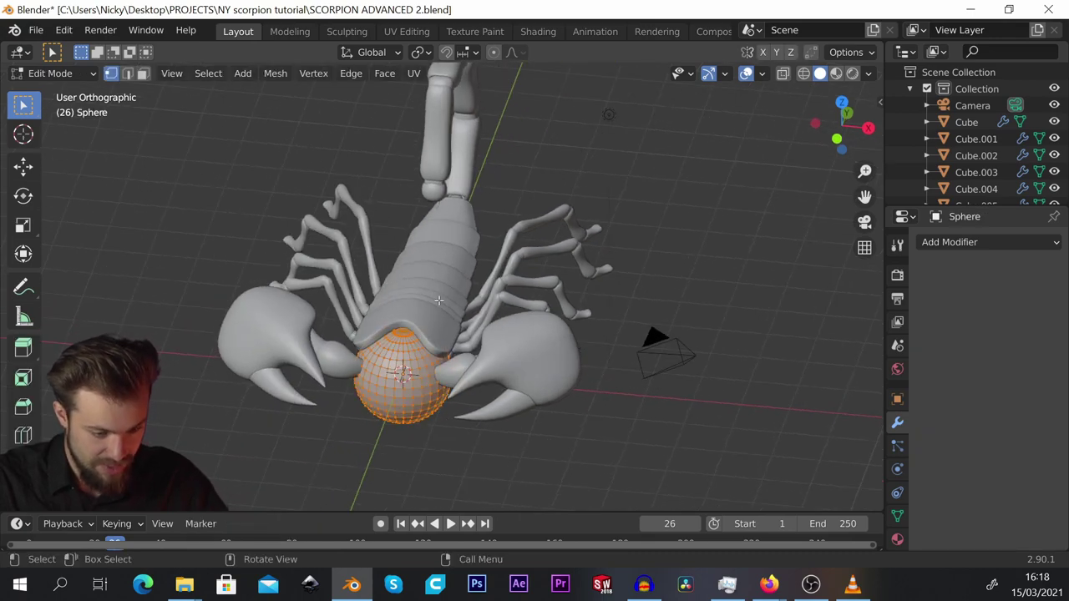
Move the sphere's mesh along X clear of the scorpion's claw and add a Mirror modifier on the X axis.
{"action": "key", "text": "g"}
{"action": "key", "text": "x"}
{"action": "left_click", "coordinate": [678, 305]}
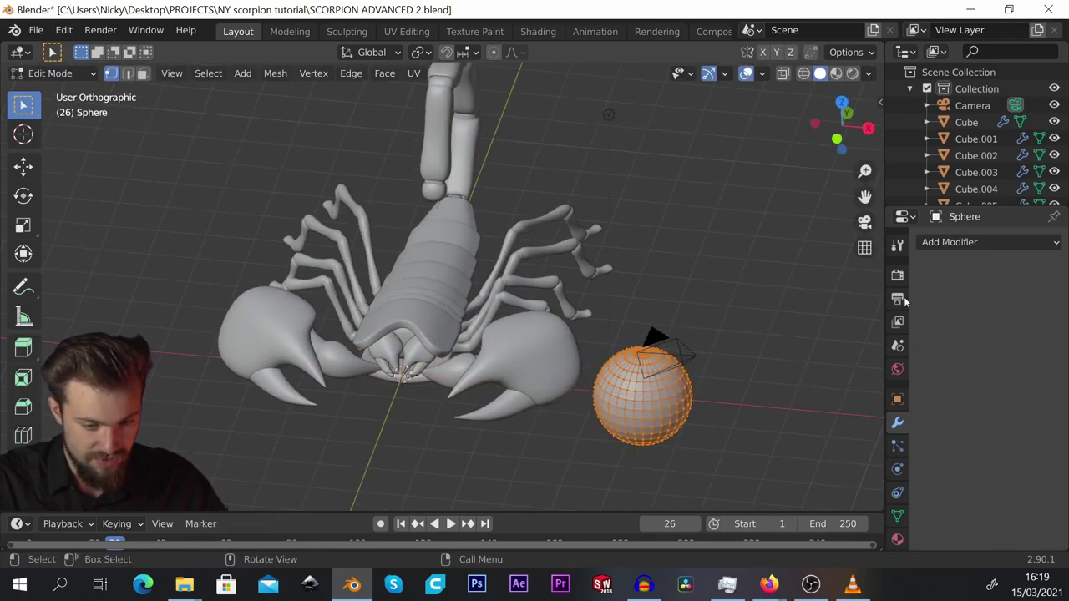
{"action": "left_click", "coordinate": [960, 245]}
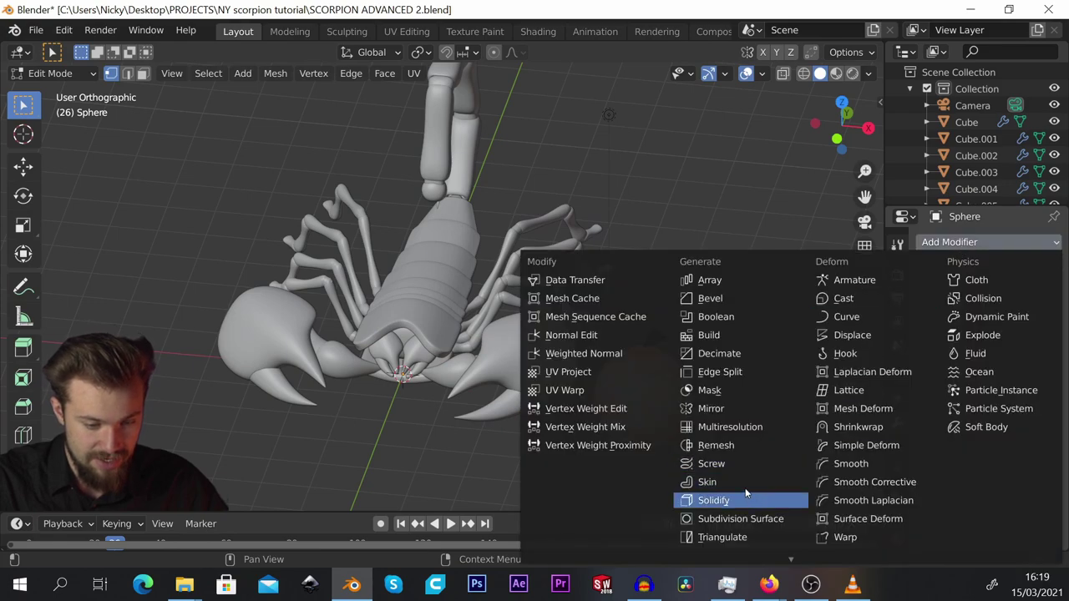
{"action": "left_click", "coordinate": [711, 409]}
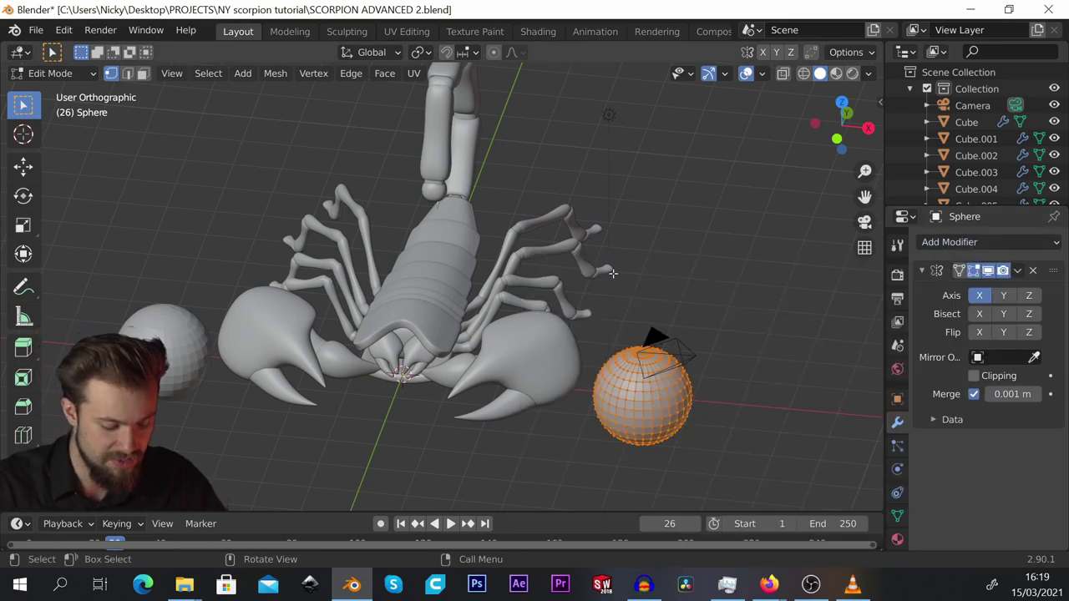
Move the mirrored sphere up over the front of the body and scale it down to eye size.
{"action": "key", "text": "g"}
{"action": "key", "text": "x"}
{"action": "key", "text": "z"}
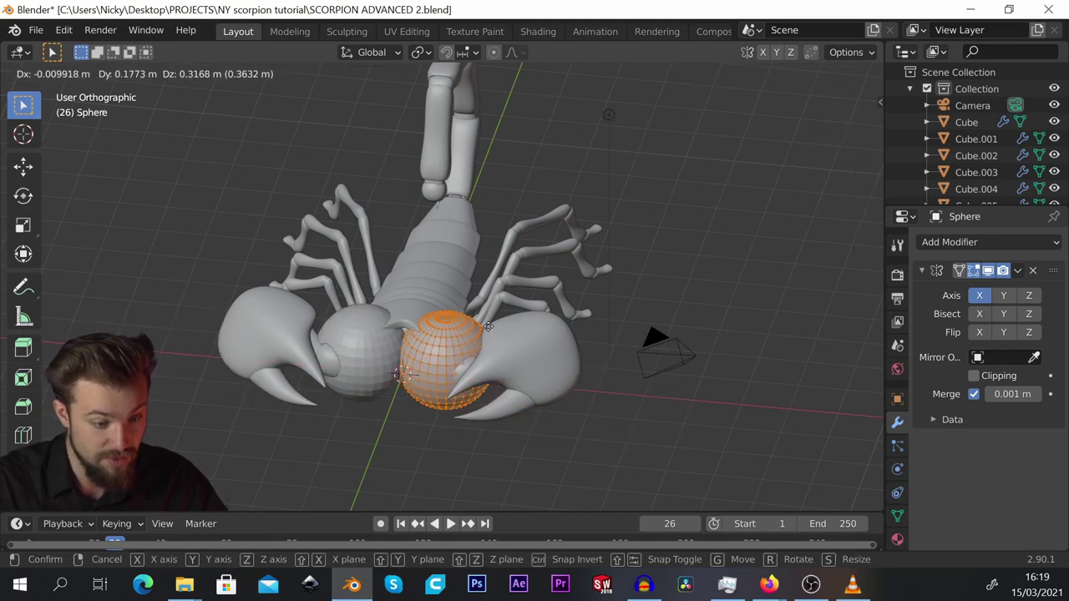
{"action": "left_click", "coordinate": [494, 276]}
{"action": "scroll", "coordinate": [447, 291], "scroll_direction": "up", "scroll_amount": 6}
{"action": "key", "text": "s"}
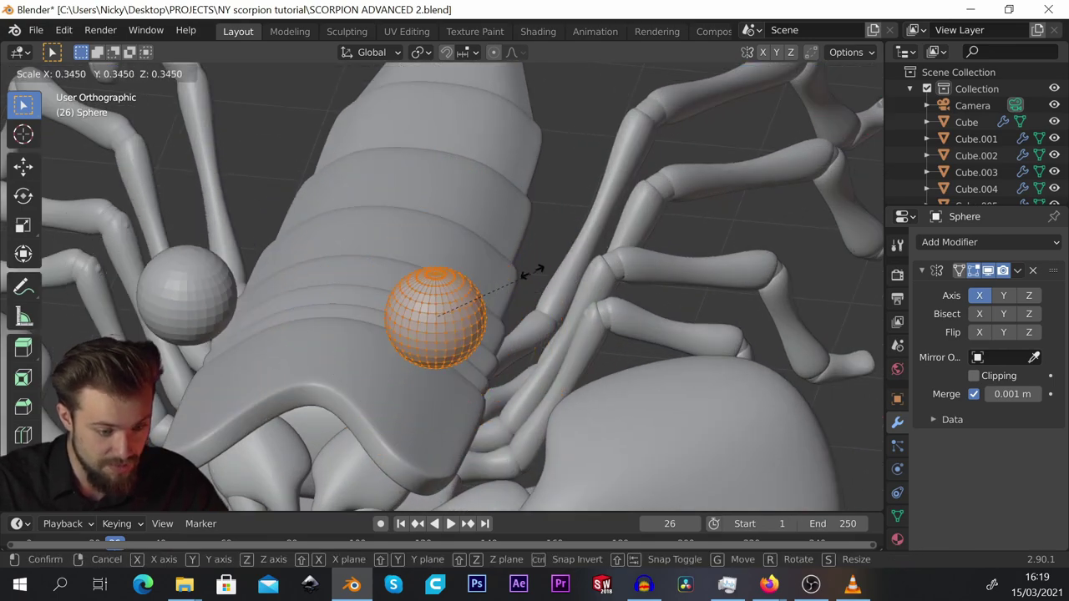
{"action": "left_click", "coordinate": [457, 294]}
Move the eye sphere along X close to the body's centre line and adjust its position along Y.
{"action": "key", "text": "g"}
{"action": "key", "text": "x"}
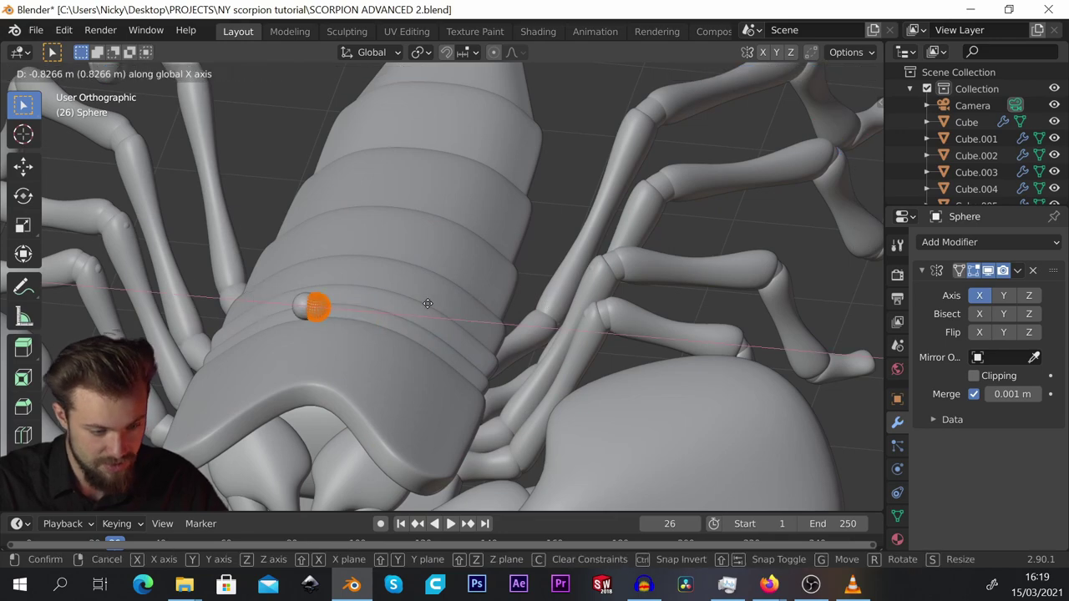
{"action": "left_click", "coordinate": [437, 302]}
{"action": "middle_click_drag", "start_coordinate": [438, 302], "coordinate": [334, 343]}
{"action": "key", "text": "g"}
{"action": "key", "text": "y"}
{"action": "left_click", "coordinate": [452, 356]}
{"action": "middle_click_drag", "start_coordinate": [455, 354], "coordinate": [615, 330]}
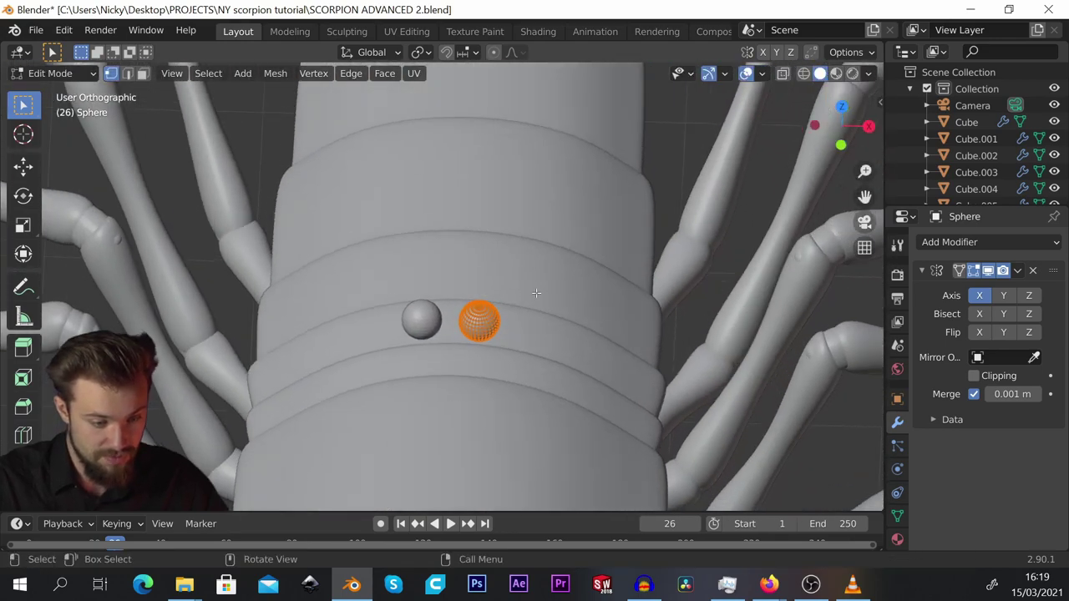
Lower the eye sphere along Z until it sits partly embedded in the front shell plate.
{"action": "middle_click_drag", "start_coordinate": [540, 321], "coordinate": [505, 308]}
{"action": "key", "text": "g"}
{"action": "key", "text": "z"}
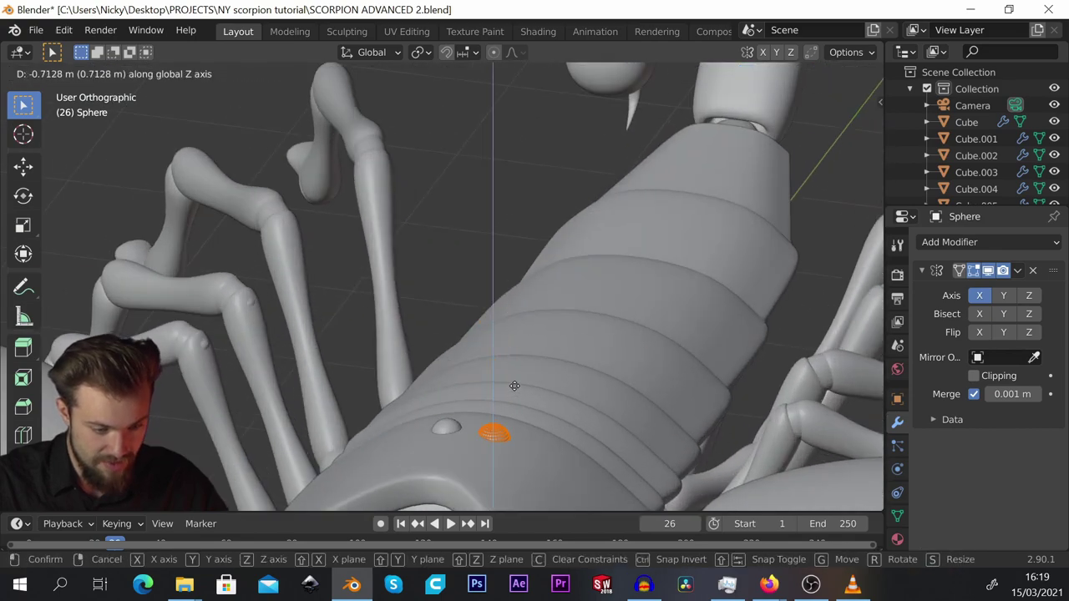
{"action": "left_click", "coordinate": [515, 381]}
{"action": "middle_click_drag", "start_coordinate": [516, 380], "coordinate": [449, 245], "text": "shift"}
{"action": "scroll", "coordinate": [451, 244], "scroll_direction": "up", "scroll_amount": 4}
{"action": "key", "text": "g"}
{"action": "key", "text": "z"}
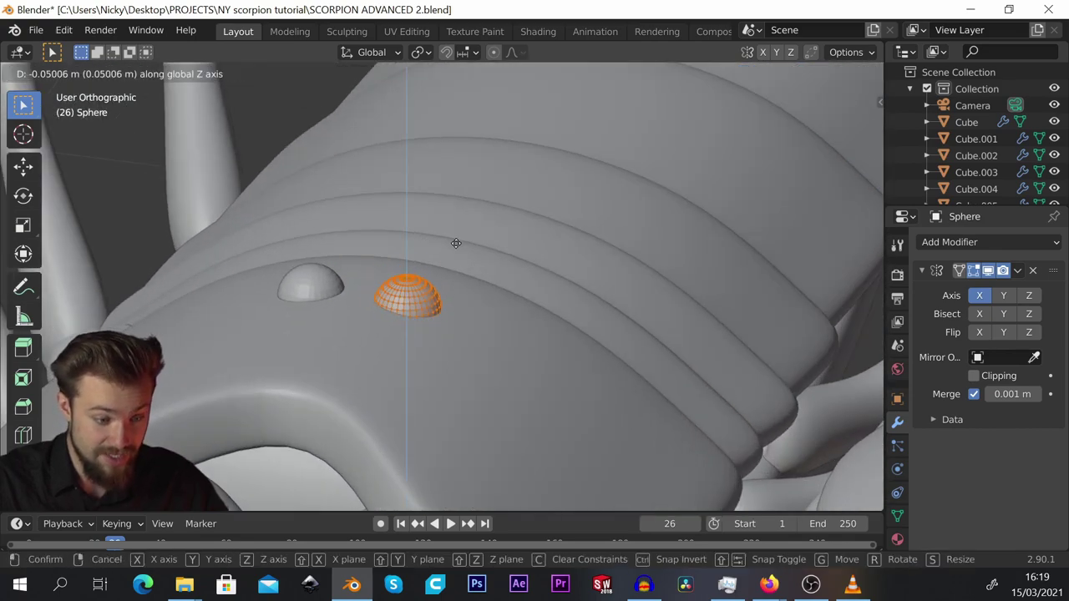
{"action": "left_click", "coordinate": [450, 243]}
Scale the eye sphere to about 0.59 and move it along X closer to its mirrored twin.
{"action": "key", "text": "s"}
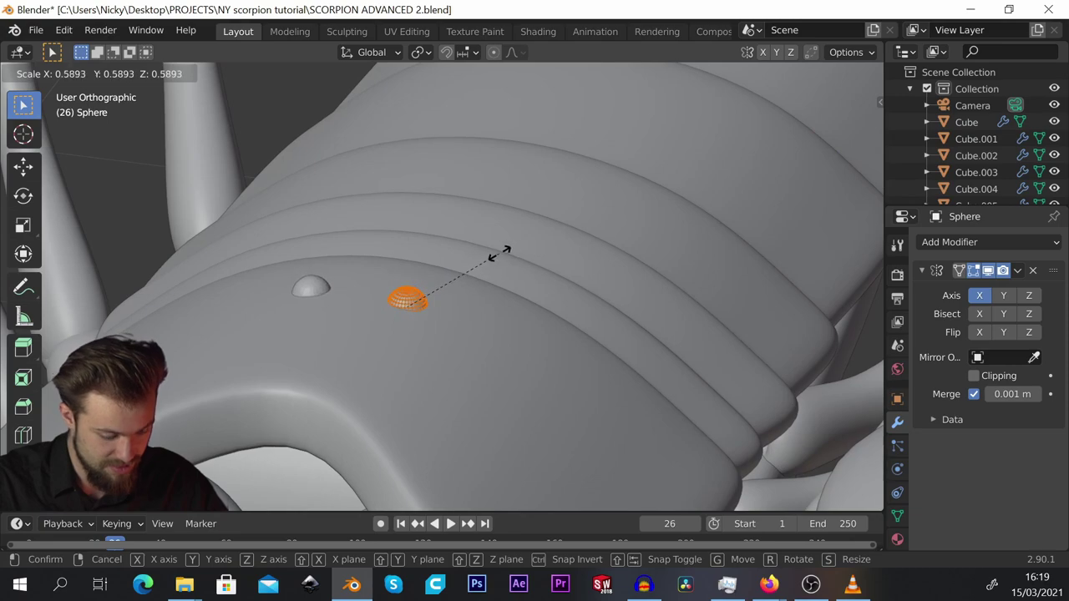
{"action": "left_click", "coordinate": [500, 253]}
{"action": "middle_click_drag", "start_coordinate": [439, 248], "coordinate": [477, 314]}
{"action": "key", "text": "g"}
{"action": "key", "text": "x"}
{"action": "left_click", "coordinate": [446, 314]}
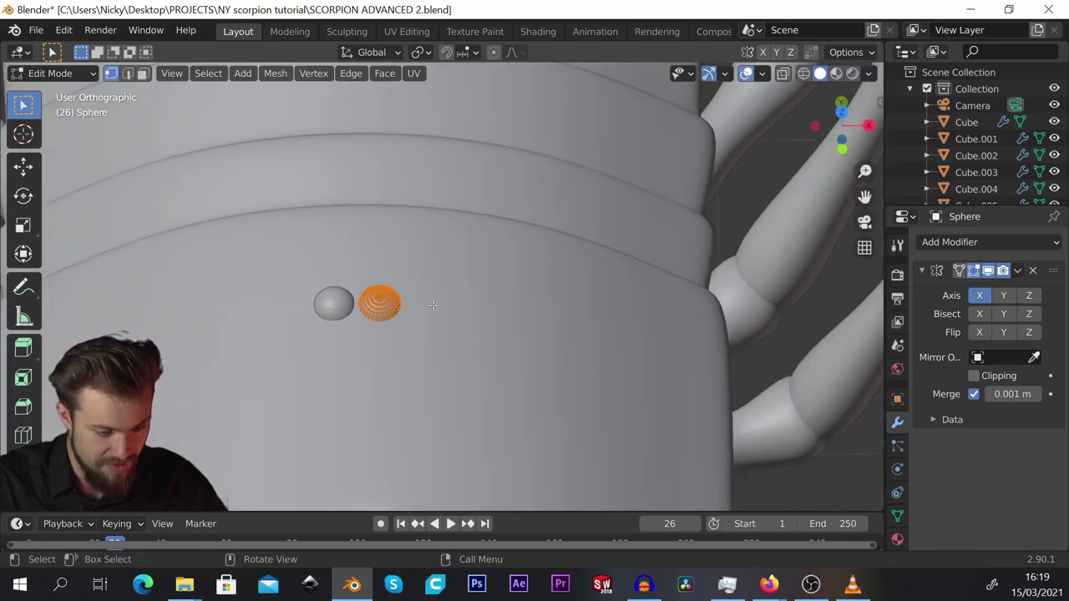
Scale the eye sphere again to about 0.76 and raise it about 0.013 m along Z.
{"action": "scroll", "coordinate": [433, 306], "scroll_direction": "down", "scroll_amount": 4}
{"action": "scroll", "coordinate": [432, 305], "scroll_direction": "up", "scroll_amount": 4}
{"action": "key", "text": "s"}
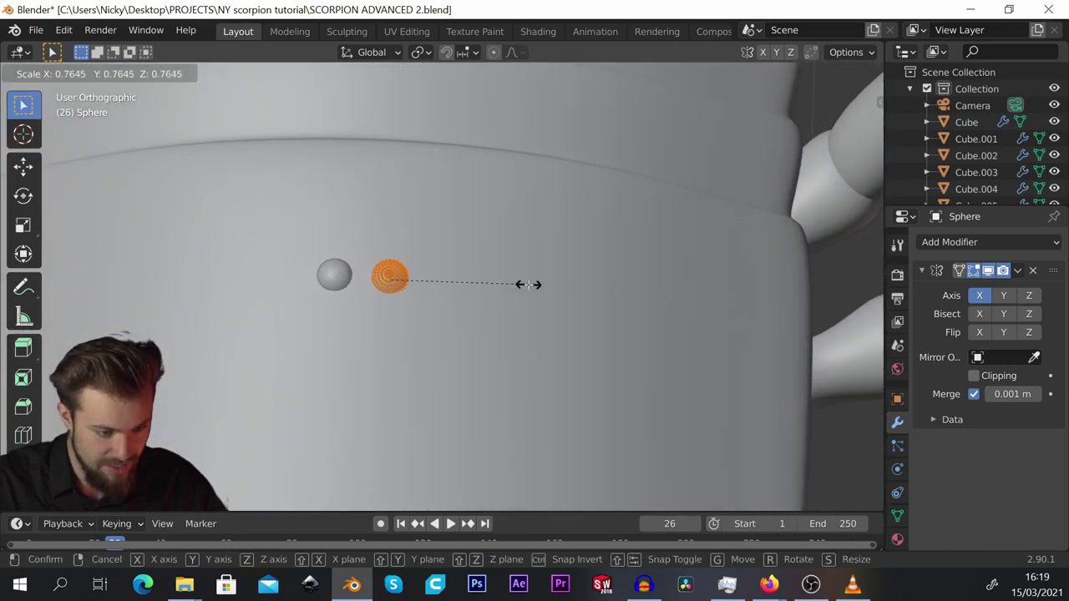
{"action": "left_click", "coordinate": [528, 285]}
{"action": "middle_click_drag", "start_coordinate": [528, 285], "coordinate": [438, 308]}
{"action": "key", "text": "g"}
{"action": "key", "text": "z"}
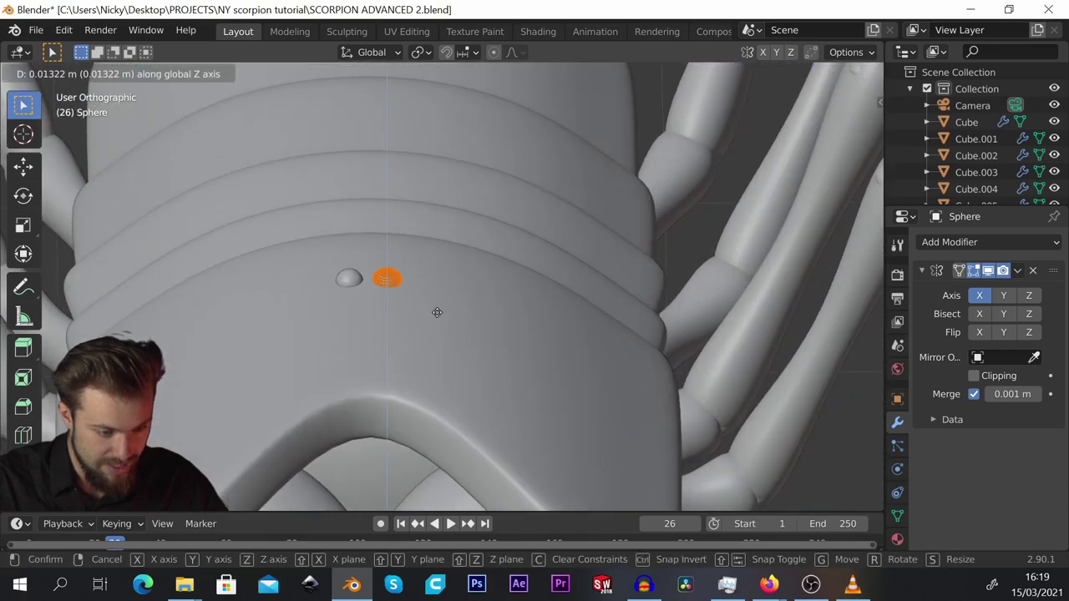
{"action": "left_click", "coordinate": [437, 312]}
Leave mesh editing, apply smooth shading to the eyes and select the upper body shell.
{"action": "scroll", "coordinate": [408, 273], "scroll_direction": "down", "scroll_amount": 4}
{"action": "key", "text": "Tab"}
{"action": "scroll", "coordinate": [409, 280], "scroll_direction": "up", "scroll_amount": 4}
{"action": "right_click", "coordinate": [362, 287]}
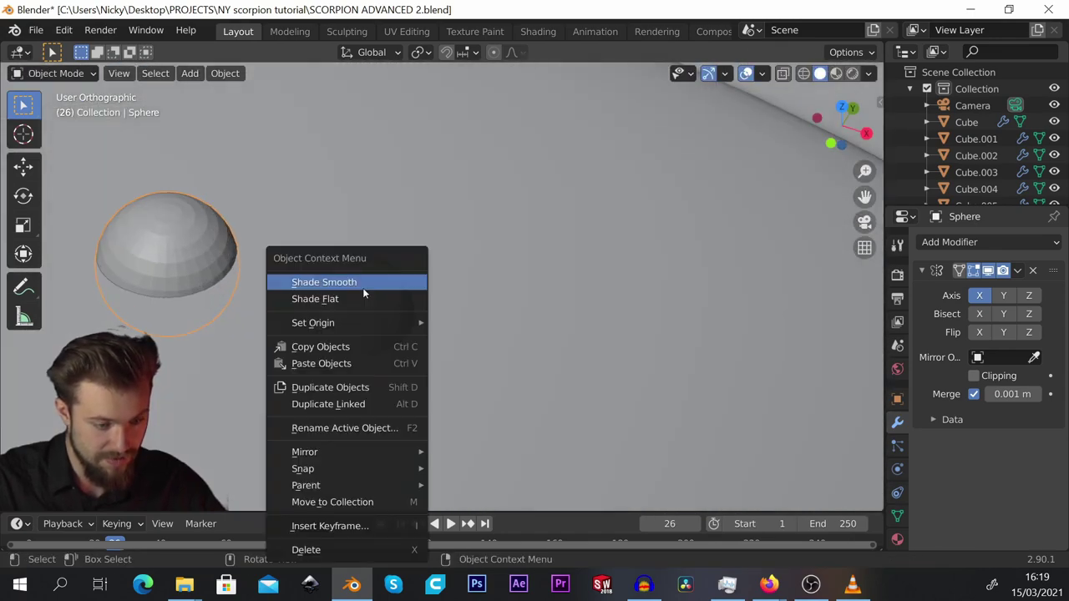
{"action": "left_click", "coordinate": [368, 281]}
{"action": "scroll", "coordinate": [392, 276], "scroll_direction": "down", "scroll_amount": 15}
{"action": "left_click", "coordinate": [434, 322]}
{"action": "middle_click_drag", "start_coordinate": [436, 321], "coordinate": [331, 285]}
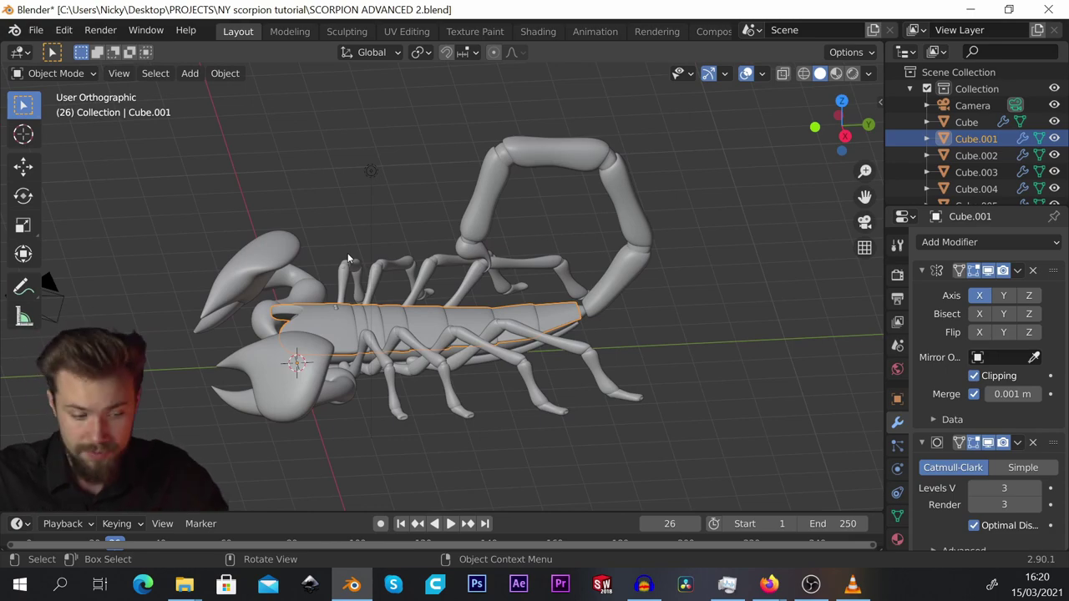
Select the large claw body and apply its level 5 Subdivision modifier.
{"action": "middle_click_drag", "start_coordinate": [349, 258], "coordinate": [379, 298]}
{"action": "left_click", "coordinate": [379, 298]}
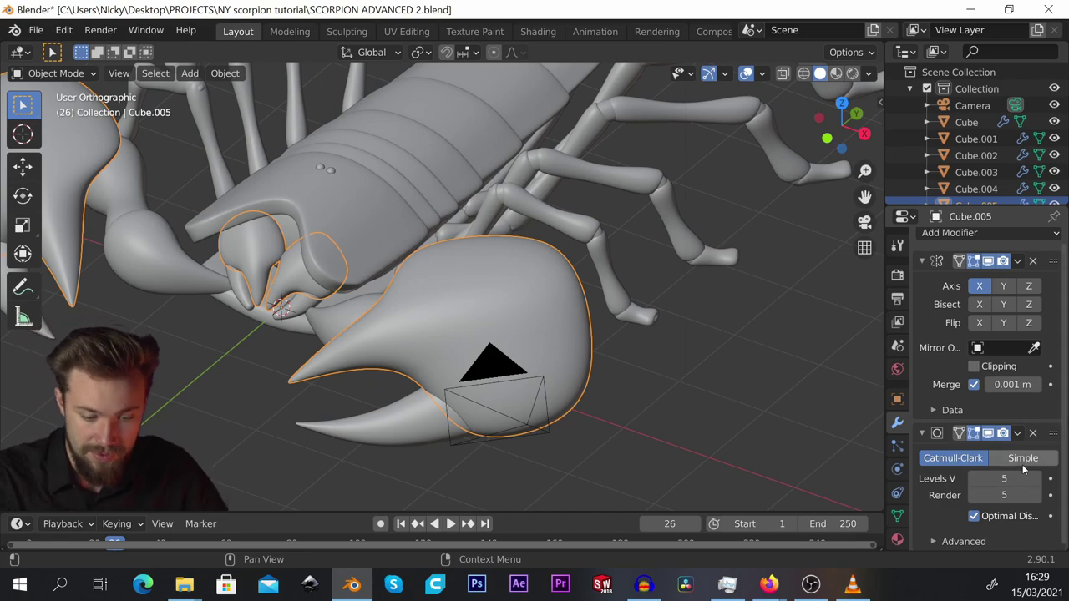
{"action": "left_click", "coordinate": [1017, 434]}
{"action": "left_click", "coordinate": [988, 447]}
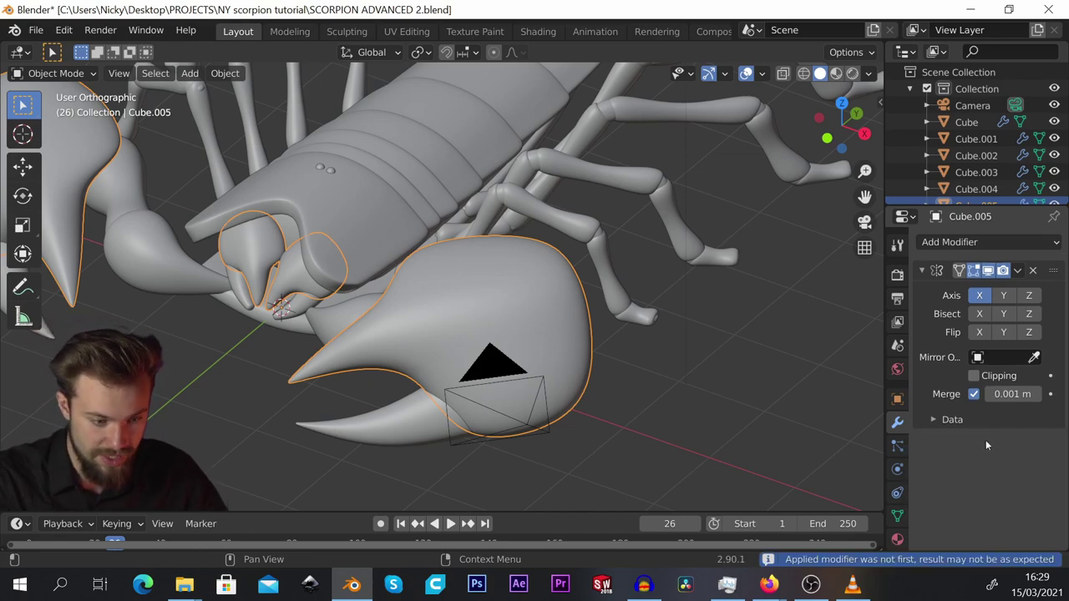
Raise the movable claw finger's viewport subdivision to 4 levels and apply its Subdivision modifier.
{"action": "left_click", "coordinate": [382, 428]}
{"action": "scroll", "coordinate": [1041, 501], "scroll_direction": "down", "scroll_amount": 1}
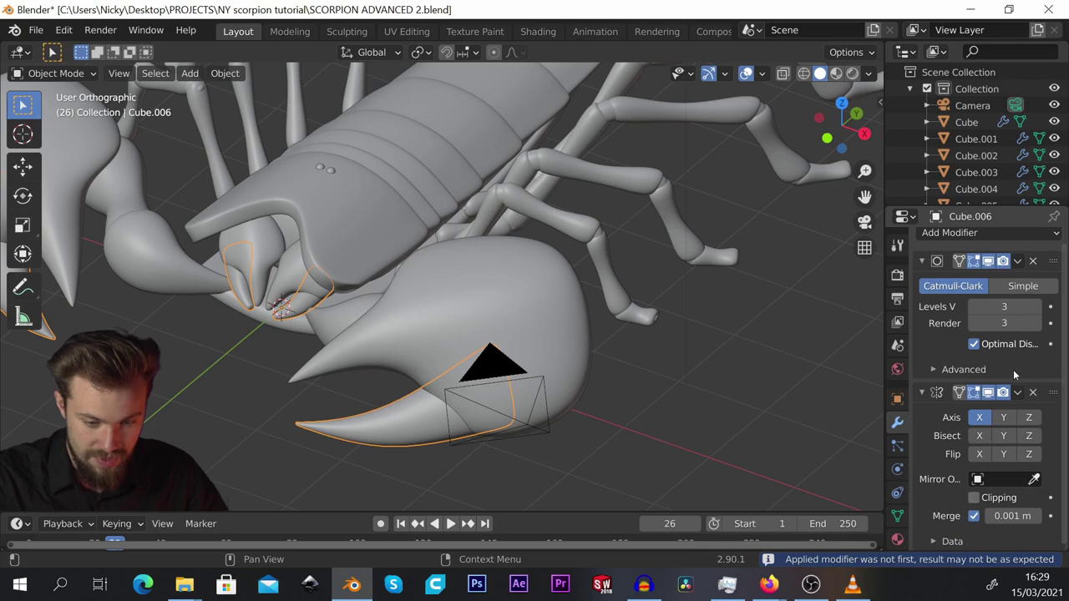
{"action": "scroll", "coordinate": [1014, 375], "scroll_direction": "up", "scroll_amount": 1}
{"action": "left_click", "coordinate": [1038, 315]}
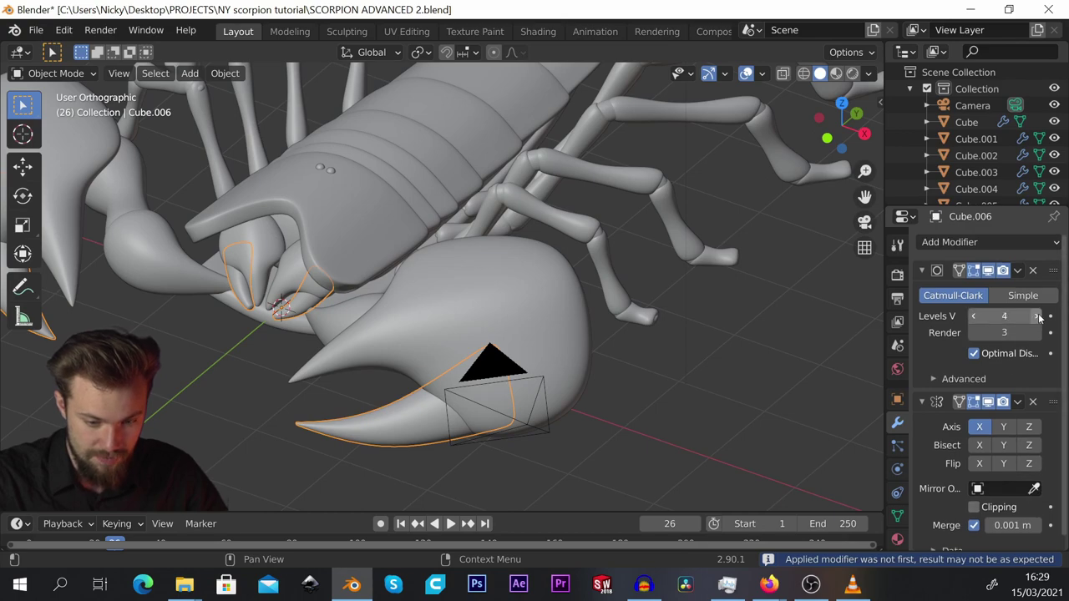
{"action": "left_click", "coordinate": [1017, 270]}
{"action": "left_click", "coordinate": [983, 292]}
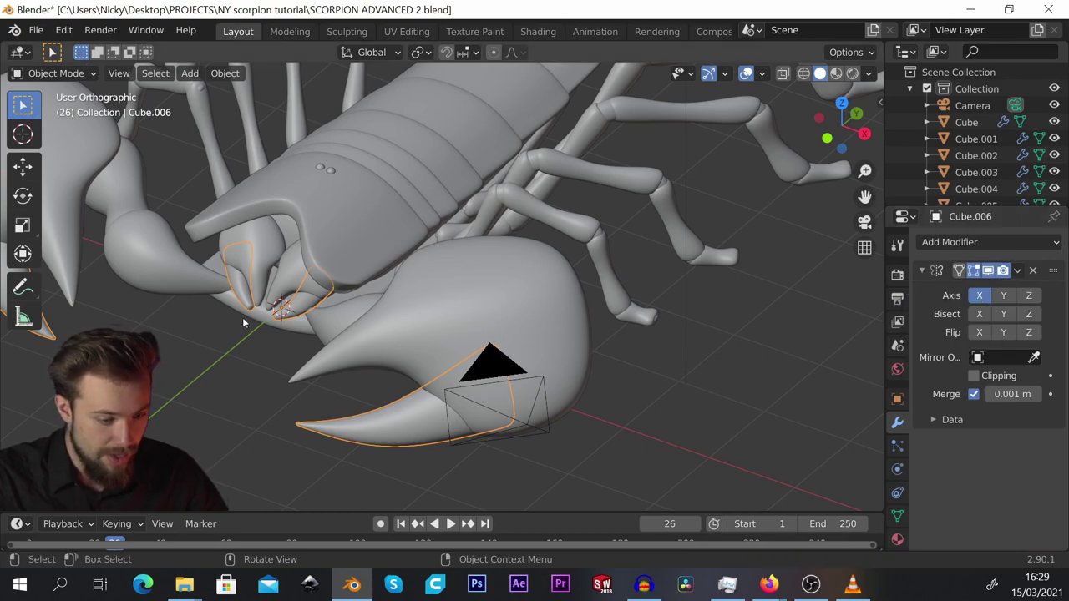
Select the claw arm segments and apply their Subdivision modifier.
{"action": "left_click", "coordinate": [156, 269]}
{"action": "middle_click_drag", "start_coordinate": [156, 269], "coordinate": [555, 253]}
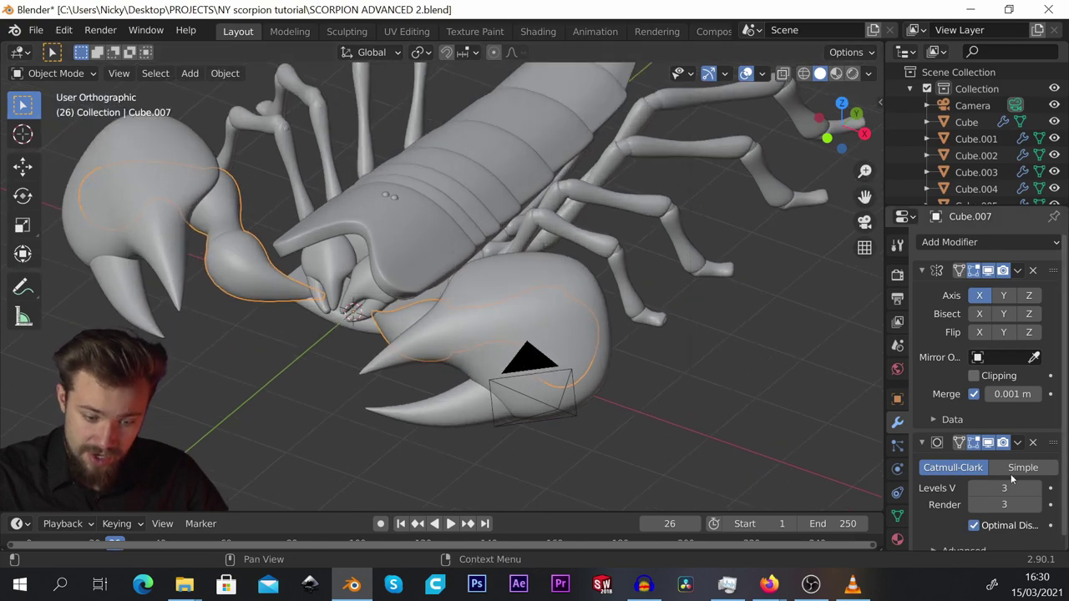
{"action": "left_click", "coordinate": [1017, 443]}
{"action": "left_click", "coordinate": [927, 464]}
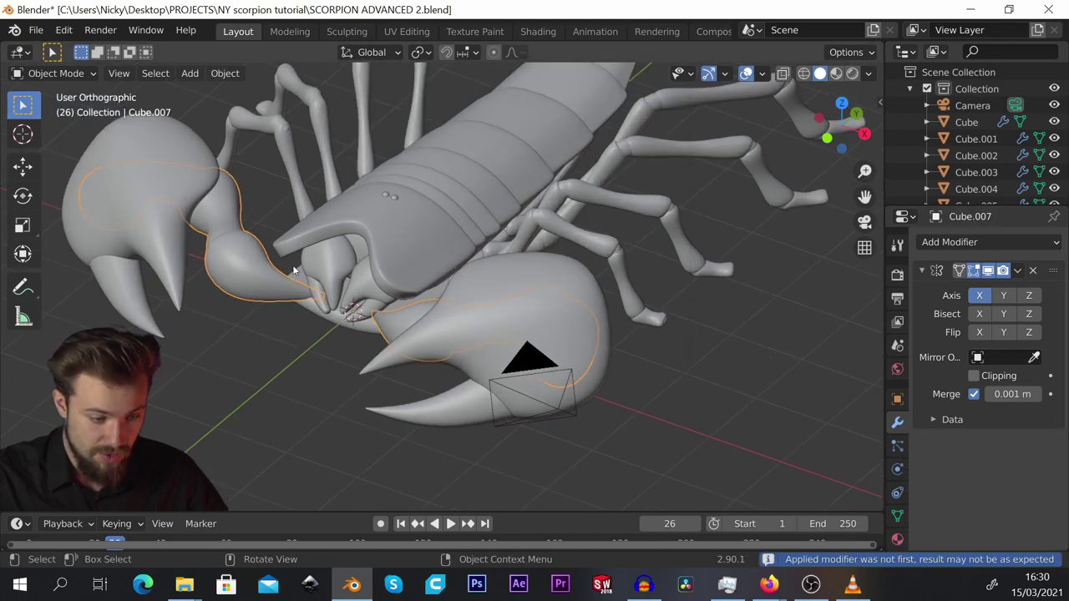
Select the walking legs and apply their Subdivision modifier.
{"action": "middle_click_drag", "start_coordinate": [184, 280], "coordinate": [499, 211]}
{"action": "left_click", "coordinate": [498, 211]}
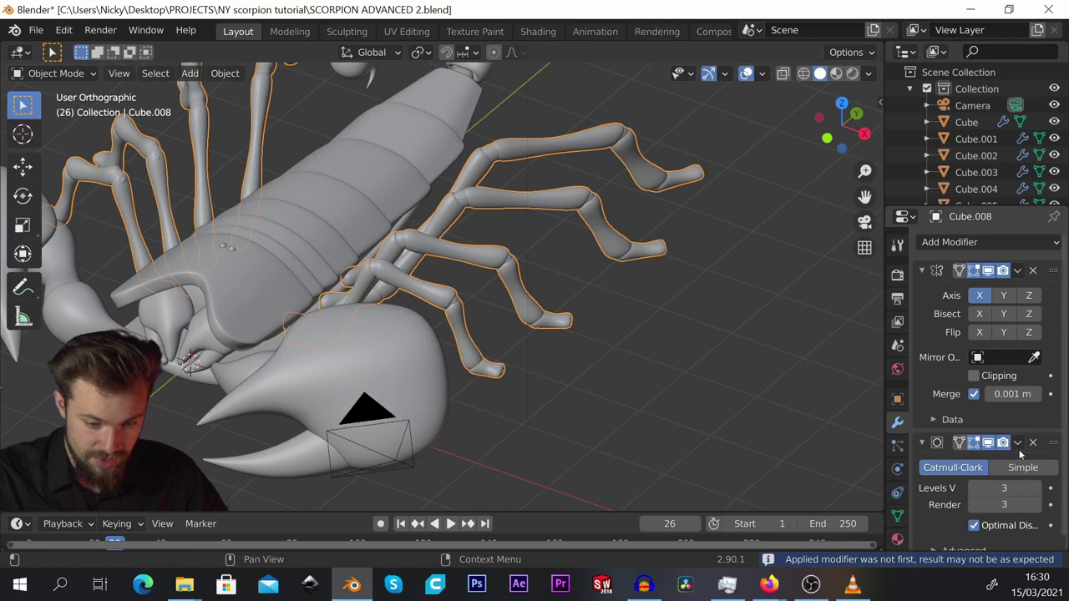
{"action": "left_click", "coordinate": [1019, 444]}
{"action": "left_click", "coordinate": [926, 461]}
Select the tail segments and apply their Subdivision modifier.
{"action": "middle_click_drag", "start_coordinate": [483, 393], "coordinate": [489, 194]}
{"action": "left_click", "coordinate": [488, 195]}
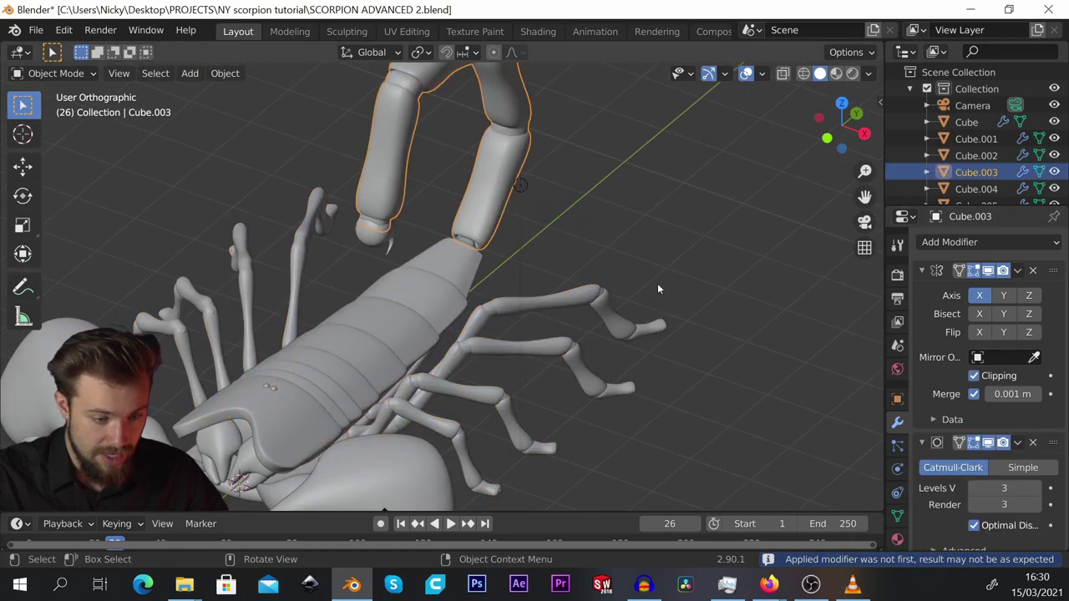
{"action": "left_click", "coordinate": [1017, 443]}
{"action": "left_click", "coordinate": [940, 462]}
Check the stinger and the upper body shell up close, selecting each in turn.
{"action": "left_click", "coordinate": [370, 242]}
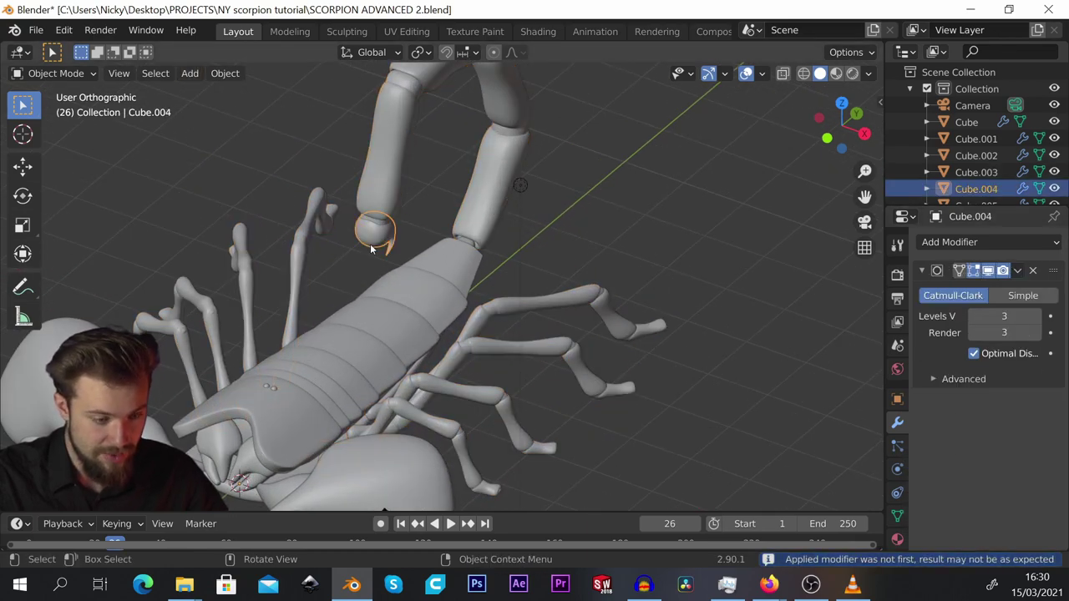
{"action": "middle_click_drag", "start_coordinate": [370, 247], "coordinate": [311, 265]}
{"action": "scroll", "coordinate": [379, 321], "scroll_direction": "up", "scroll_amount": 3}
{"action": "left_click", "coordinate": [380, 326]}
{"action": "scroll", "coordinate": [359, 258], "scroll_direction": "down", "scroll_amount": 2}
{"action": "middle_click_drag", "start_coordinate": [447, 238], "coordinate": [379, 340]}
{"action": "scroll", "coordinate": [457, 265], "scroll_direction": "up", "scroll_amount": 3}
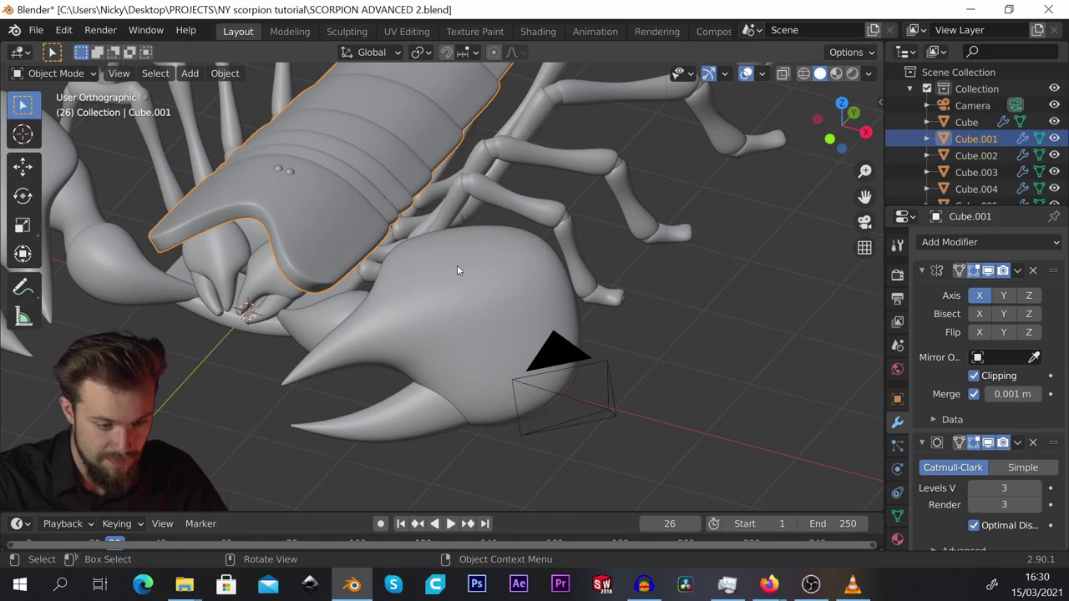
Examine the vertex density of the claw body in Edit Mode, then return to Object Mode.
{"action": "left_click", "coordinate": [456, 266]}
{"action": "scroll", "coordinate": [464, 280], "scroll_direction": "up", "scroll_amount": 3}
{"action": "key", "text": "Tab"}
{"action": "scroll", "coordinate": [293, 192], "scroll_direction": "up", "scroll_amount": 5}
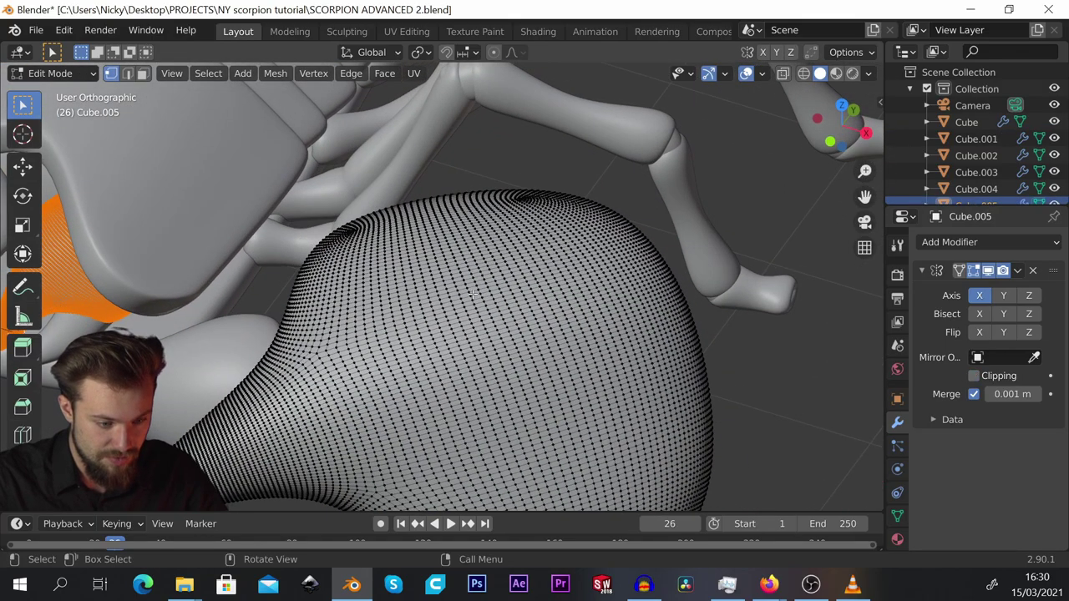
{"action": "scroll", "coordinate": [293, 191], "scroll_direction": "down", "scroll_amount": 5}
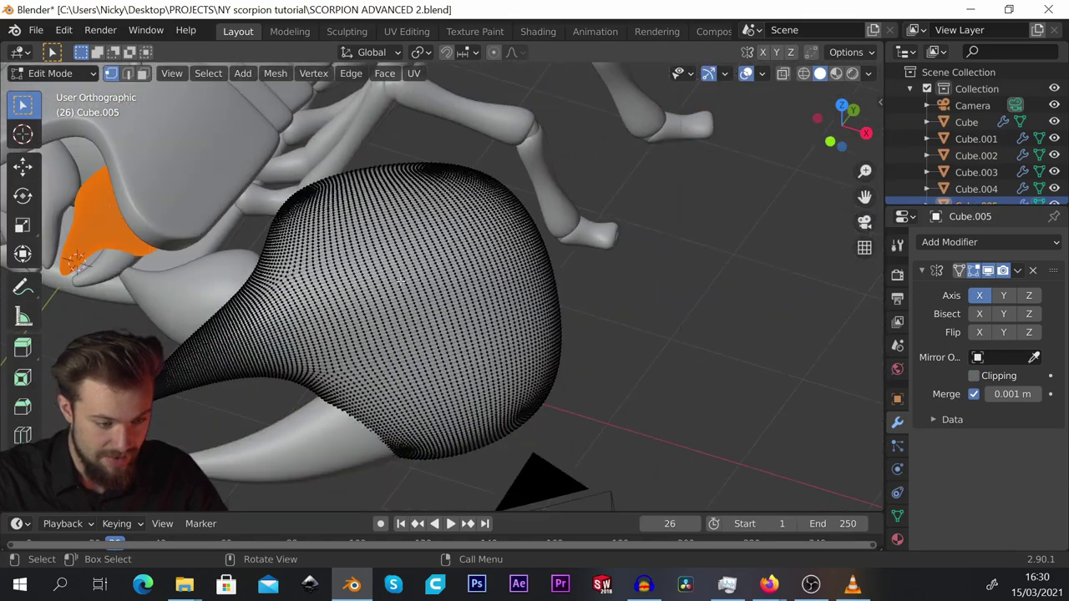
{"action": "middle_click_drag", "start_coordinate": [454, 237], "coordinate": [498, 230]}
{"action": "scroll", "coordinate": [533, 251], "scroll_direction": "down", "scroll_amount": 2}
{"action": "scroll", "coordinate": [530, 230], "scroll_direction": "up", "scroll_amount": 5}
{"action": "key", "text": "Tab"}
{"action": "scroll", "coordinate": [529, 226], "scroll_direction": "down", "scroll_amount": 5}
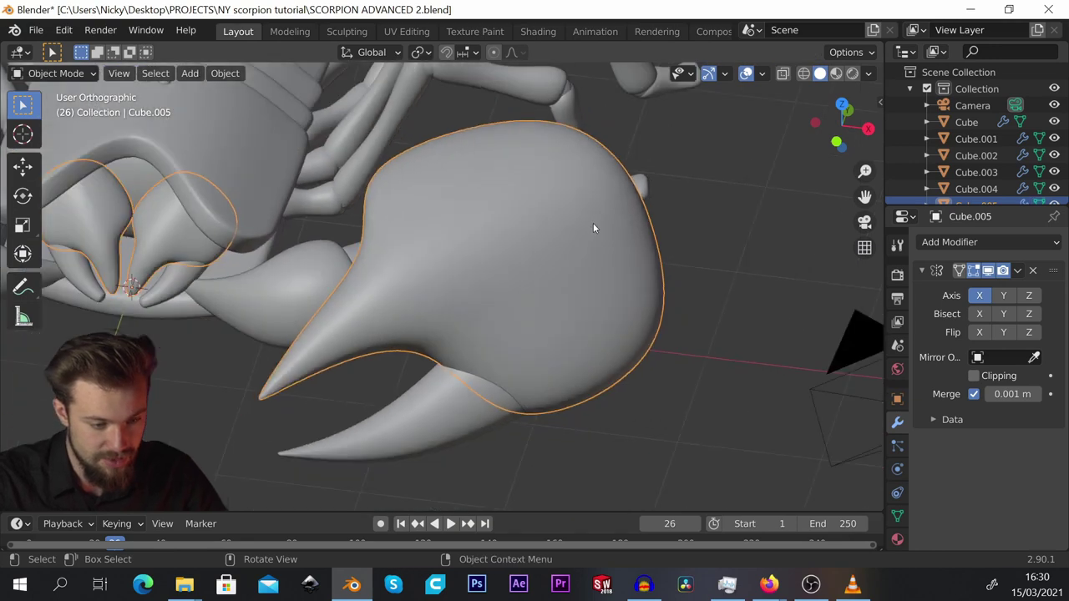
Examine the movable claw finger and the vertex density of the arm segments, ending back in Object Mode.
{"action": "middle_click_drag", "start_coordinate": [592, 223], "coordinate": [541, 253]}
{"action": "left_click", "coordinate": [451, 387]}
{"action": "scroll", "coordinate": [451, 387], "scroll_direction": "up", "scroll_amount": 3}
{"action": "scroll", "coordinate": [462, 384], "scroll_direction": "down", "scroll_amount": 4}
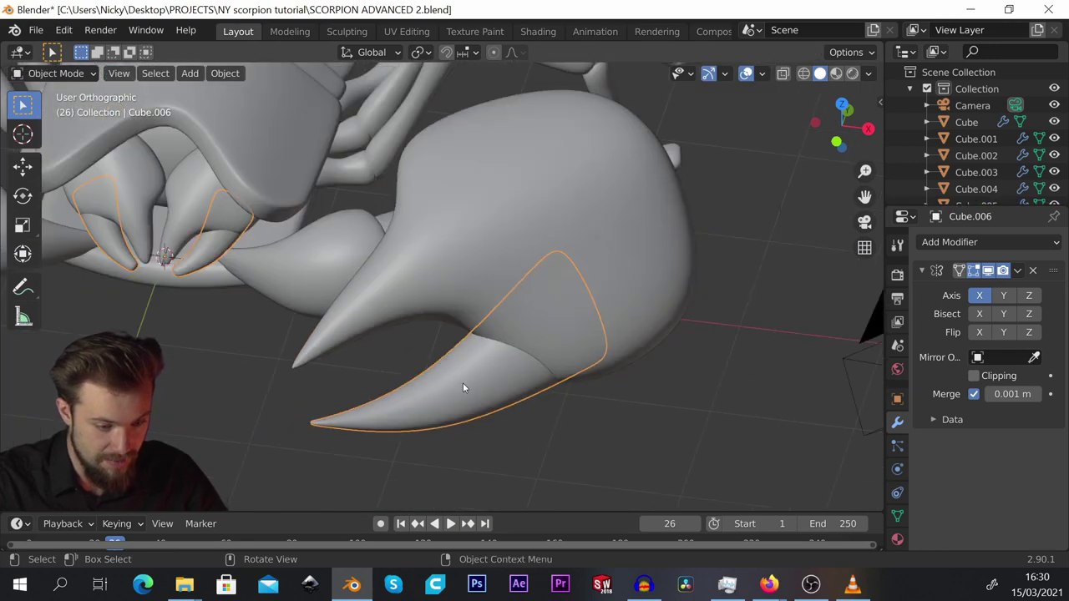
{"action": "scroll", "coordinate": [162, 296], "scroll_direction": "up", "scroll_amount": 3}
{"action": "scroll", "coordinate": [455, 308], "scroll_direction": "down", "scroll_amount": 1}
{"action": "left_click", "coordinate": [458, 303]}
{"action": "scroll", "coordinate": [458, 302], "scroll_direction": "up", "scroll_amount": 3}
{"action": "key", "text": "Tab"}
{"action": "middle_click_drag", "start_coordinate": [458, 303], "coordinate": [804, 367], "text": "shift"}
{"action": "middle_click_drag", "start_coordinate": [868, 159], "coordinate": [659, 216], "text": "shift"}
{"action": "middle_click_drag", "start_coordinate": [552, 244], "coordinate": [570, 233]}
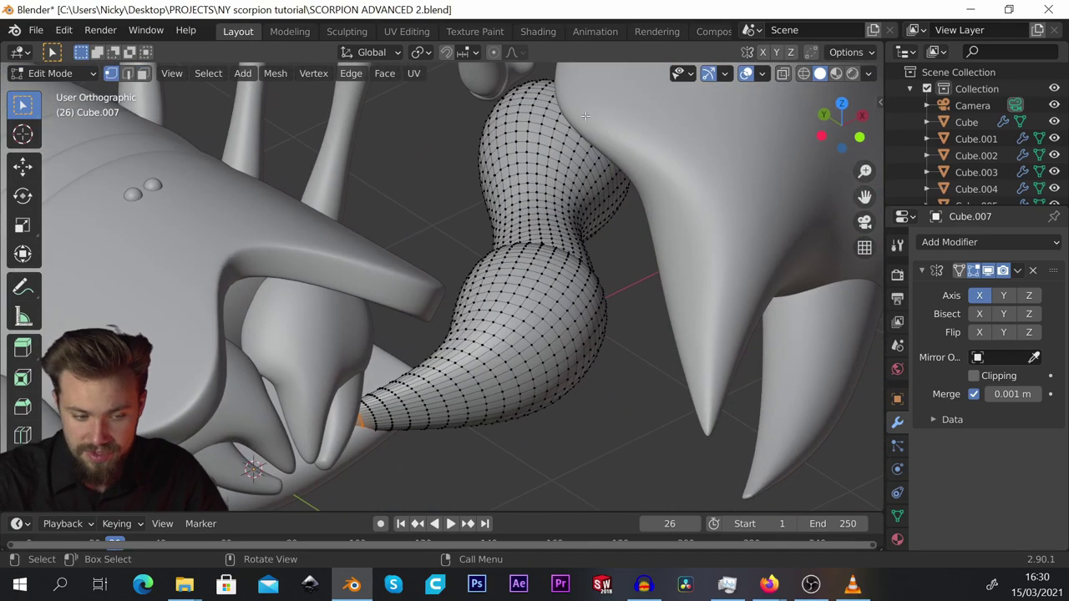
{"action": "scroll", "coordinate": [397, 362], "scroll_direction": "down", "scroll_amount": 1}
{"action": "scroll", "coordinate": [397, 361], "scroll_direction": "down", "scroll_amount": 3}
{"action": "key", "text": "Tab"}
{"action": "scroll", "coordinate": [395, 360], "scroll_direction": "down", "scroll_amount": 3}
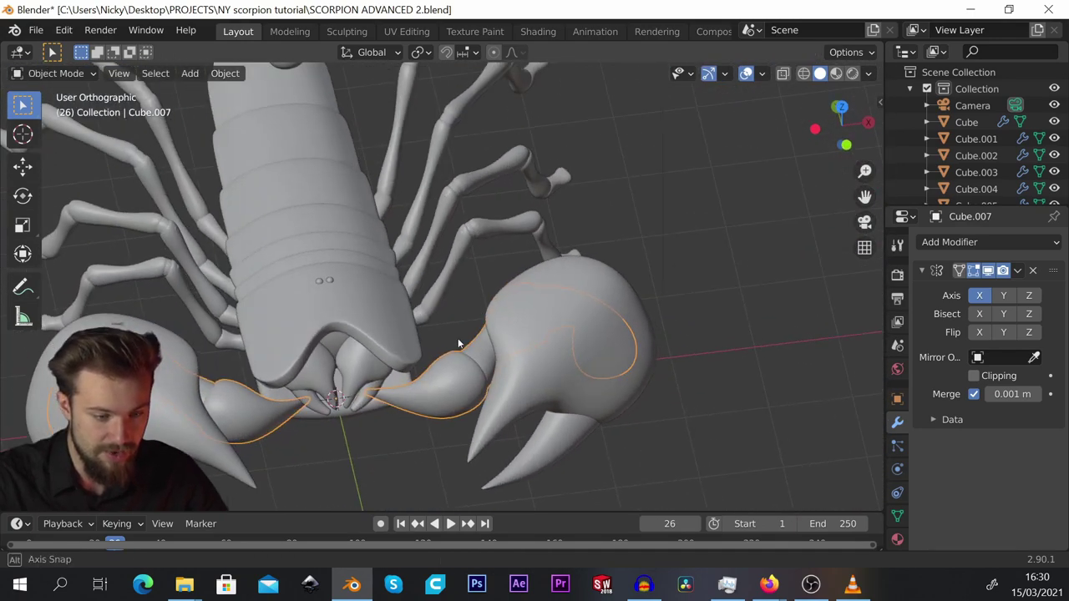
Put the claw body into Sculpt Mode and choose the Snake Hook brush.
{"action": "middle_click_drag", "start_coordinate": [460, 342], "coordinate": [413, 321]}
{"action": "scroll", "coordinate": [442, 382], "scroll_direction": "up", "scroll_amount": 3}
{"action": "left_click", "coordinate": [380, 345]}
{"action": "left_click", "coordinate": [81, 76]}
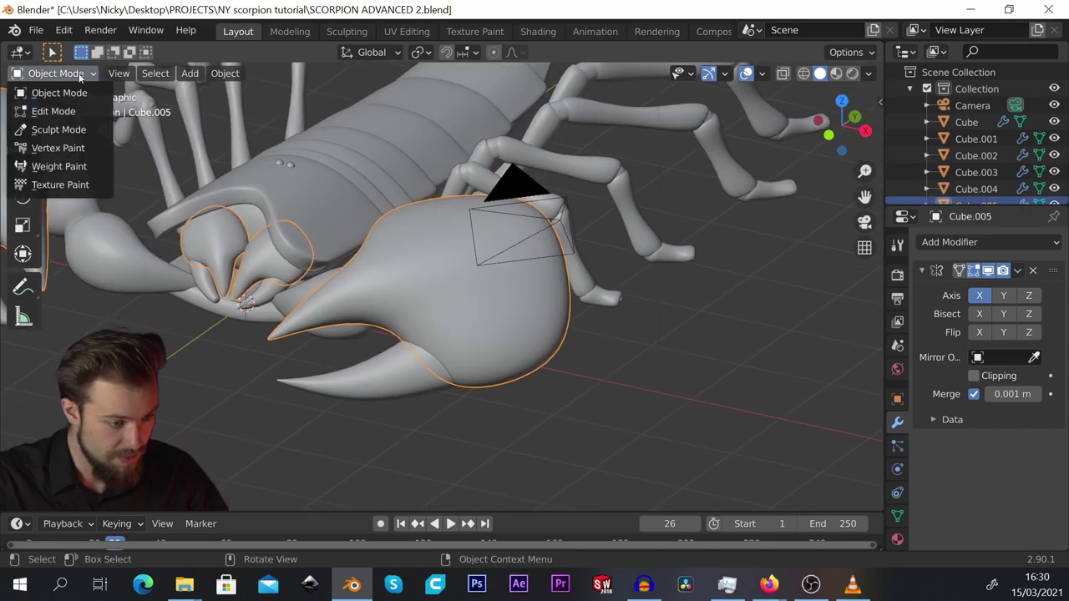
{"action": "left_click", "coordinate": [59, 129]}
{"action": "scroll", "coordinate": [21, 263], "scroll_direction": "down", "scroll_amount": 8}
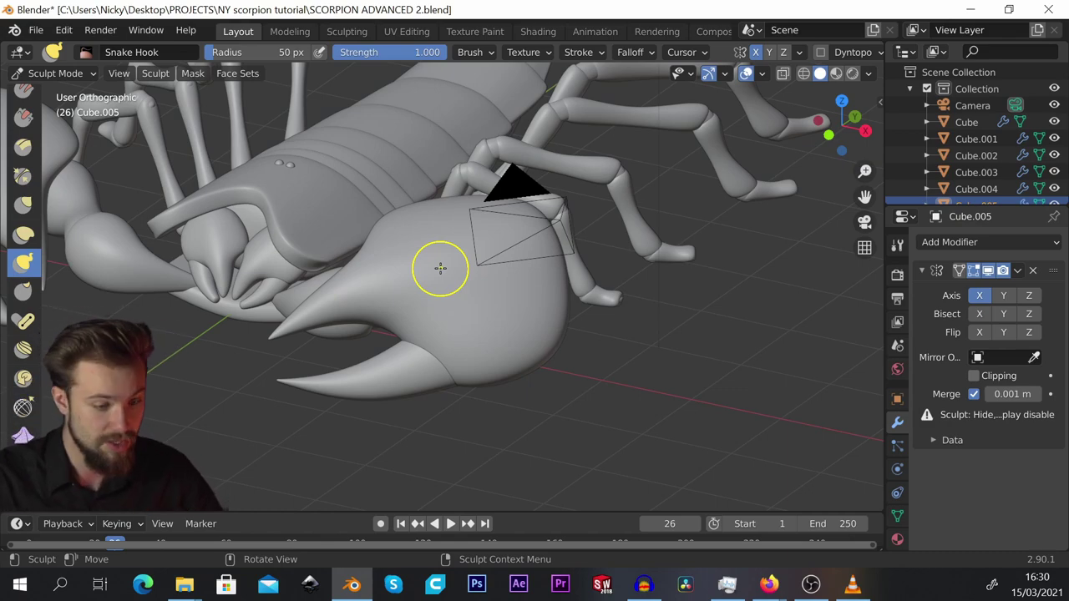
Set the Snake Hook radius to 38 px and pull small bumps along the claw's upper edge and inner edge.
{"action": "scroll", "coordinate": [440, 270], "scroll_direction": "down", "scroll_amount": 1}
{"action": "mouse_move", "coordinate": [437, 266]}
{"action": "middle_mouse_down"}
{"action": "mouse_move", "coordinate": [423, 279]}
{"action": "mouse_move", "coordinate": [459, 245]}
{"action": "middle_mouse_up"}
{"action": "scroll", "coordinate": [422, 294], "scroll_direction": "up", "scroll_amount": 2}
{"action": "key", "text": "f"}
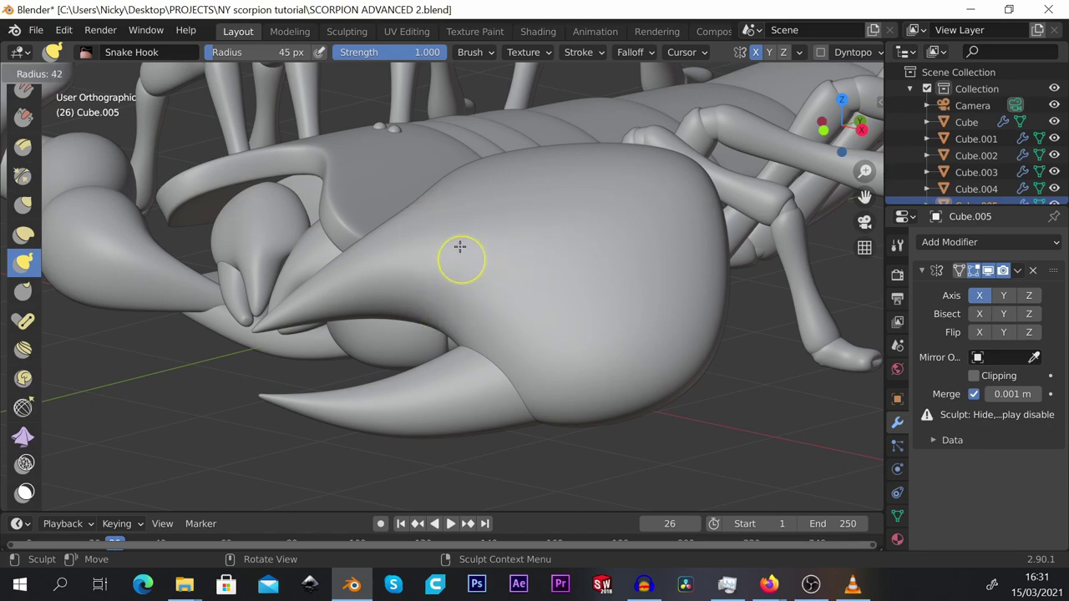
{"action": "left_click", "coordinate": [459, 248]}
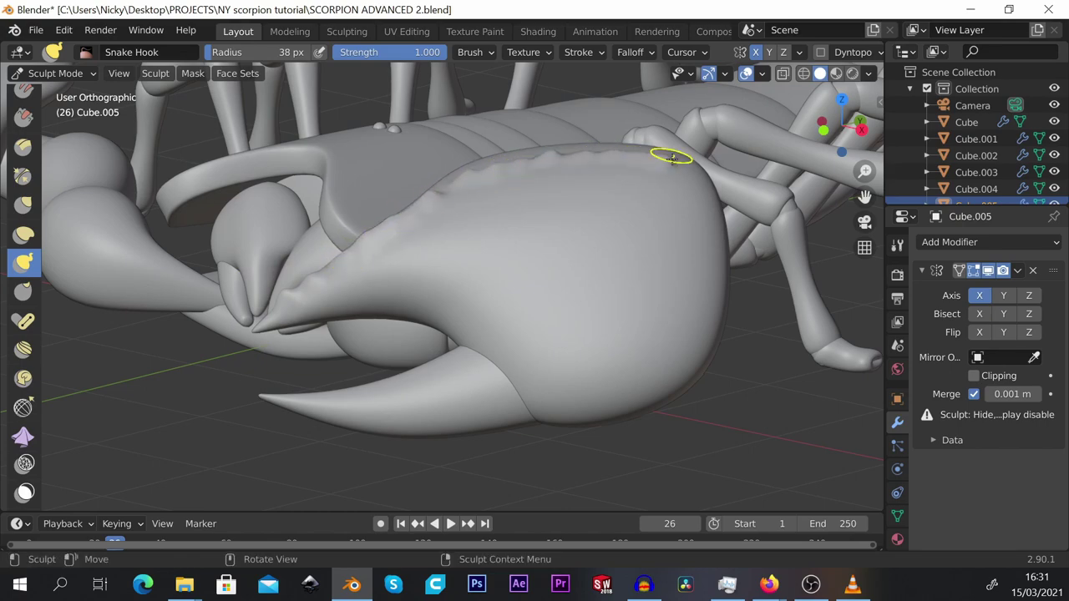
{"action": "mouse_move", "coordinate": [580, 191]}
{"action": "middle_mouse_down"}
{"action": "mouse_move", "coordinate": [548, 231]}
{"action": "mouse_move", "coordinate": [635, 317]}
{"action": "mouse_move", "coordinate": [573, 256]}
{"action": "mouse_move", "coordinate": [266, 290]}
{"action": "middle_mouse_up"}
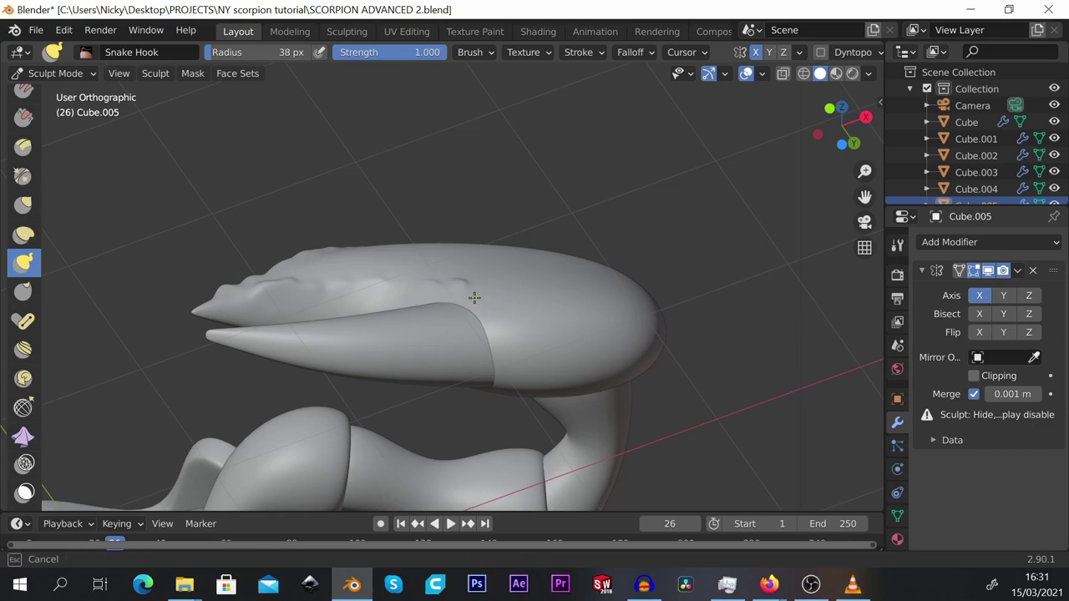
Pull further bumps along the claw body's ridges and small spikes around its rear end.
{"action": "mouse_move", "coordinate": [535, 321]}
{"action": "middle_mouse_down"}
{"action": "mouse_move", "coordinate": [544, 312]}
{"action": "mouse_move", "coordinate": [498, 370]}
{"action": "mouse_move", "coordinate": [540, 332]}
{"action": "mouse_move", "coordinate": [499, 284]}
{"action": "mouse_move", "coordinate": [492, 308]}
{"action": "mouse_move", "coordinate": [483, 278]}
{"action": "mouse_move", "coordinate": [198, 236]}
{"action": "mouse_move", "coordinate": [246, 172]}
{"action": "mouse_move", "coordinate": [256, 227]}
{"action": "mouse_move", "coordinate": [250, 213]}
{"action": "middle_mouse_up"}
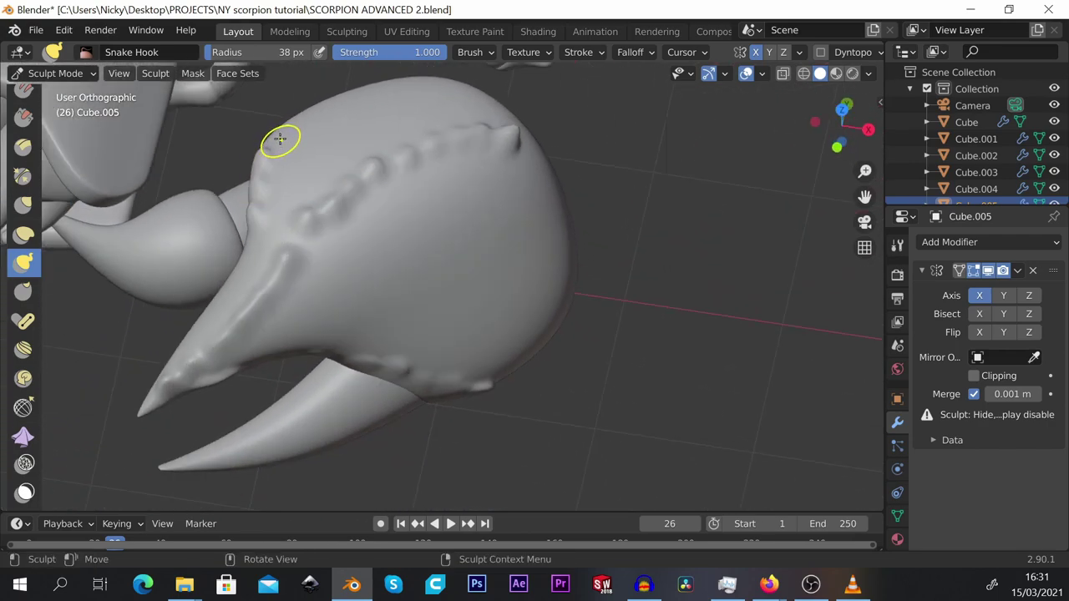
{"action": "mouse_move", "coordinate": [373, 84]}
{"action": "left_mouse_down"}
{"action": "mouse_move", "coordinate": [434, 78]}
{"action": "mouse_move", "coordinate": [503, 103]}
{"action": "left_mouse_up"}
{"action": "mouse_move", "coordinate": [521, 162]}
{"action": "middle_mouse_down"}
{"action": "mouse_move", "coordinate": [759, 389]}
{"action": "mouse_move", "coordinate": [475, 167]}
{"action": "mouse_move", "coordinate": [504, 231]}
{"action": "middle_mouse_up"}
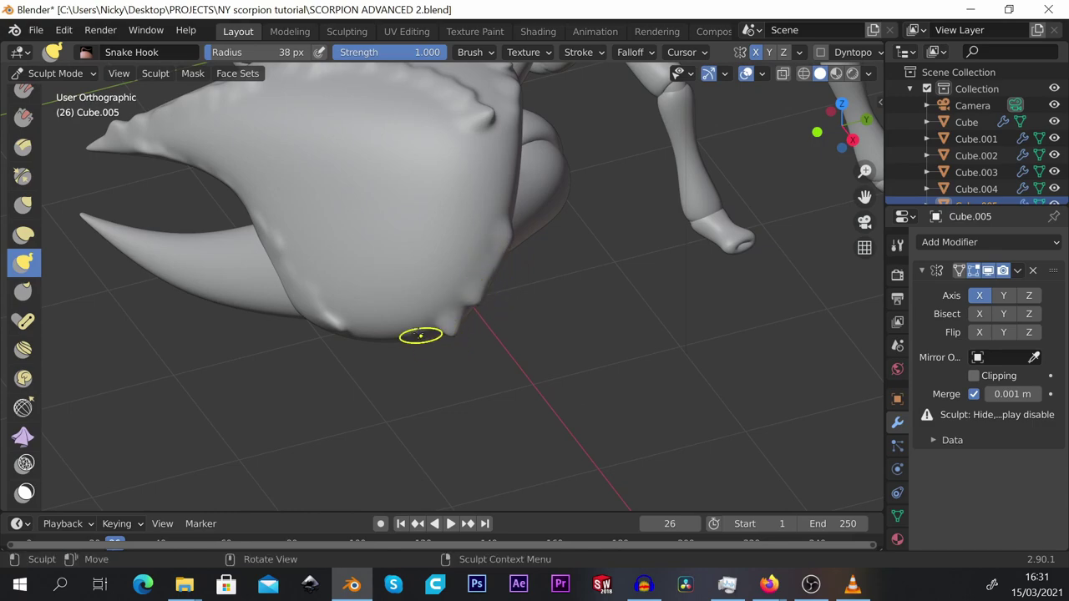
Set the Snake Hook radius to 74 px and pull larger teeth along the inner edge of the claw's fixed finger, adjusting its tip.
{"action": "middle_click_drag", "start_coordinate": [400, 344], "coordinate": [462, 271]}
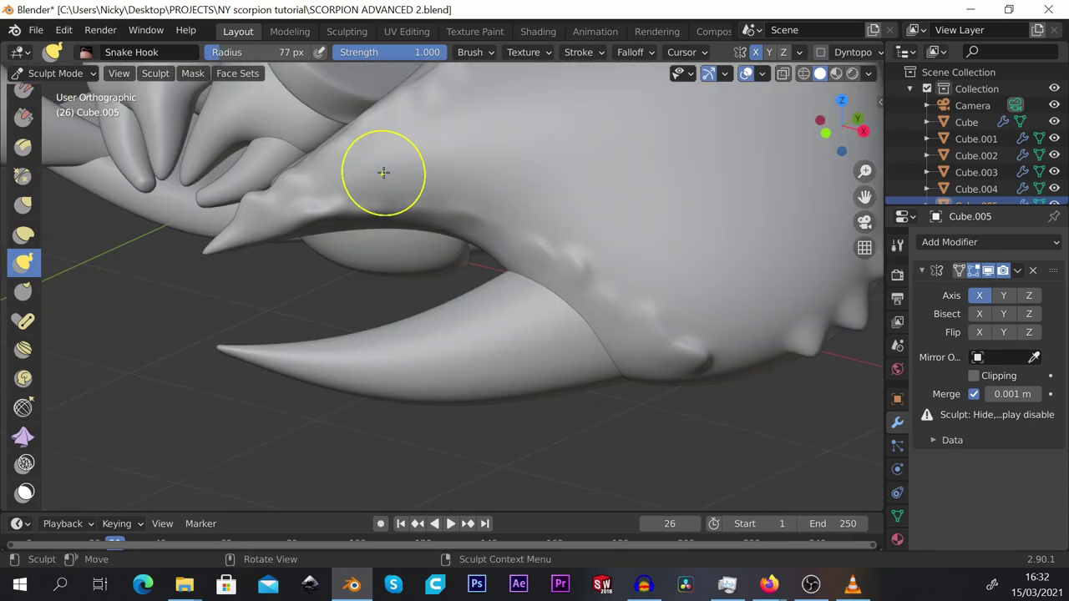
{"action": "key", "text": "f"}
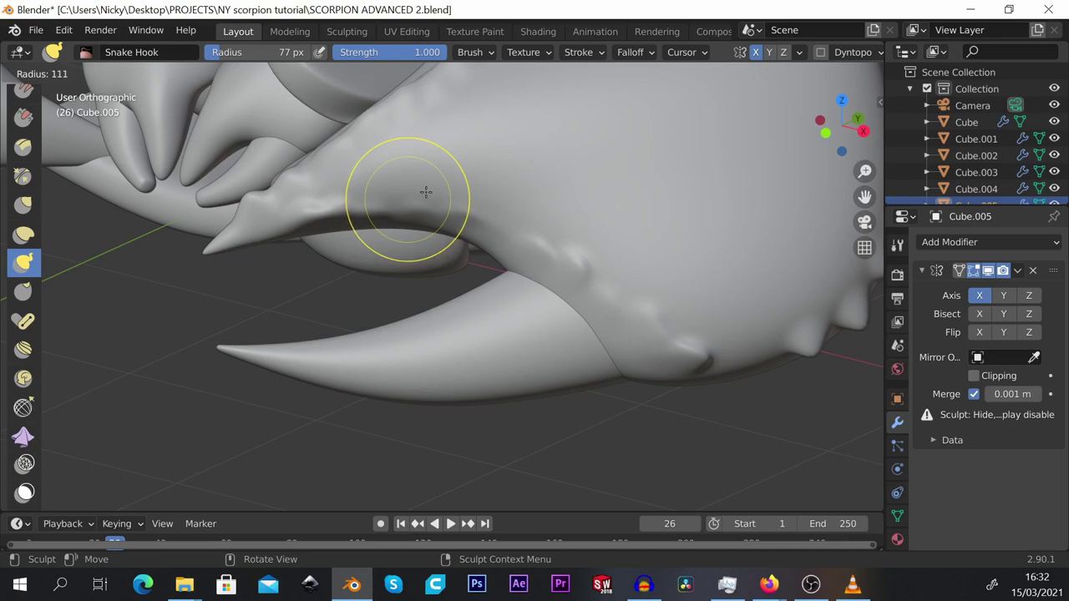
{"action": "left_click", "coordinate": [426, 193]}
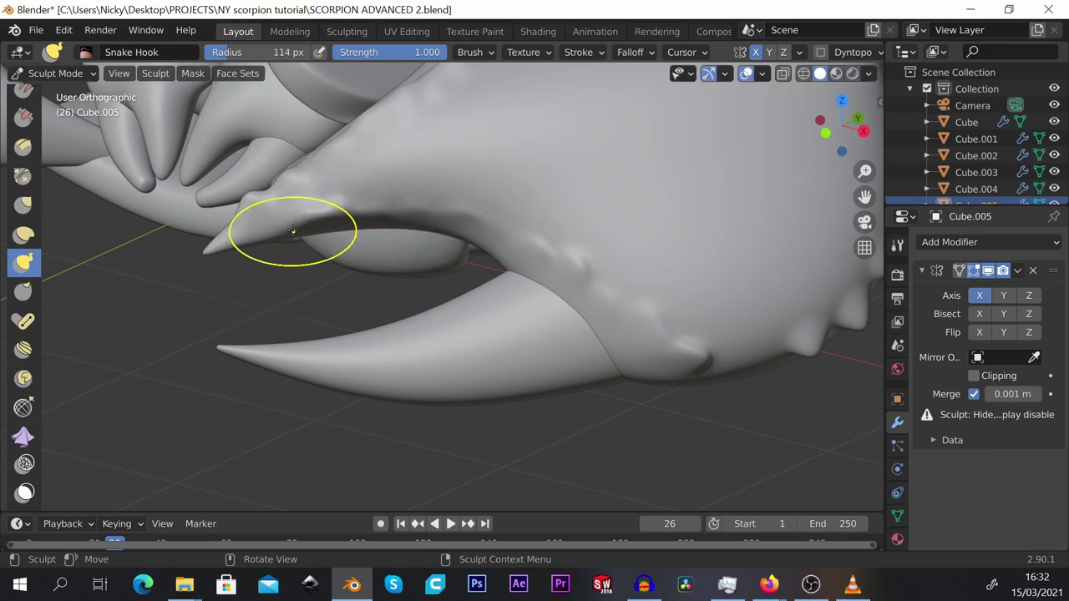
{"action": "key", "text": "f"}
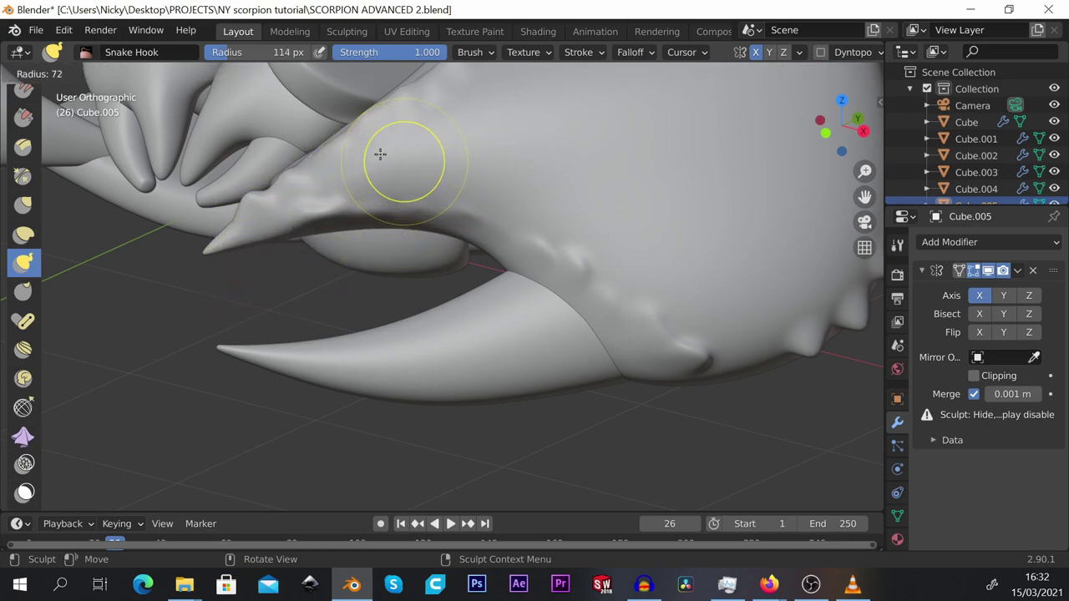
{"action": "left_click", "coordinate": [381, 153]}
{"action": "left_click_drag", "start_coordinate": [270, 241], "coordinate": [277, 261]}
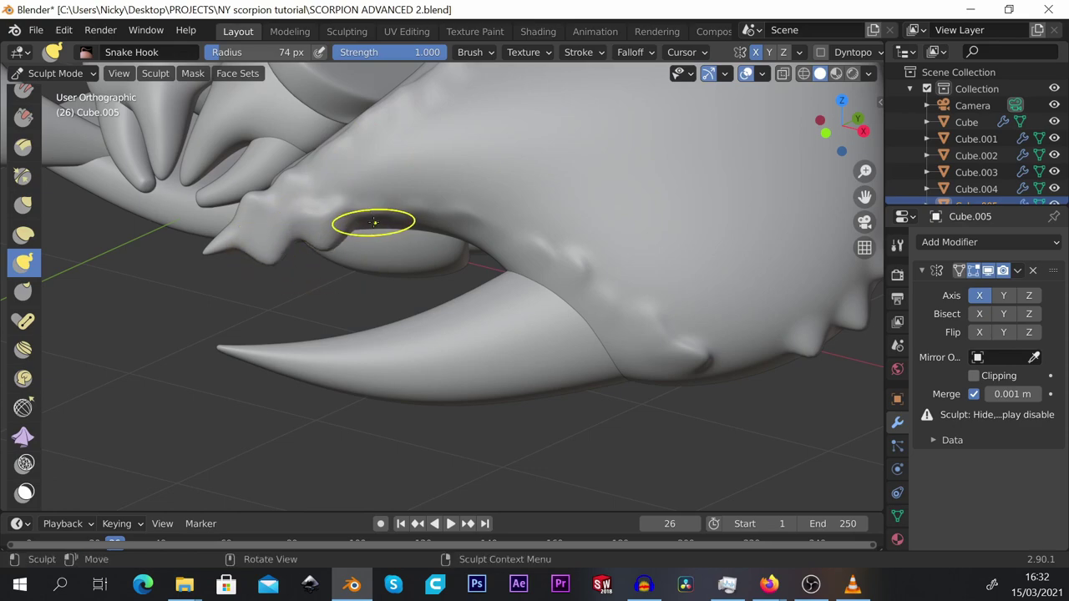
{"action": "mouse_move", "coordinate": [373, 223]}
{"action": "left_mouse_down"}
{"action": "mouse_move", "coordinate": [379, 238]}
{"action": "mouse_move", "coordinate": [474, 251]}
{"action": "mouse_move", "coordinate": [438, 208]}
{"action": "left_mouse_up"}
{"action": "left_click_drag", "start_coordinate": [208, 251], "coordinate": [209, 259]}
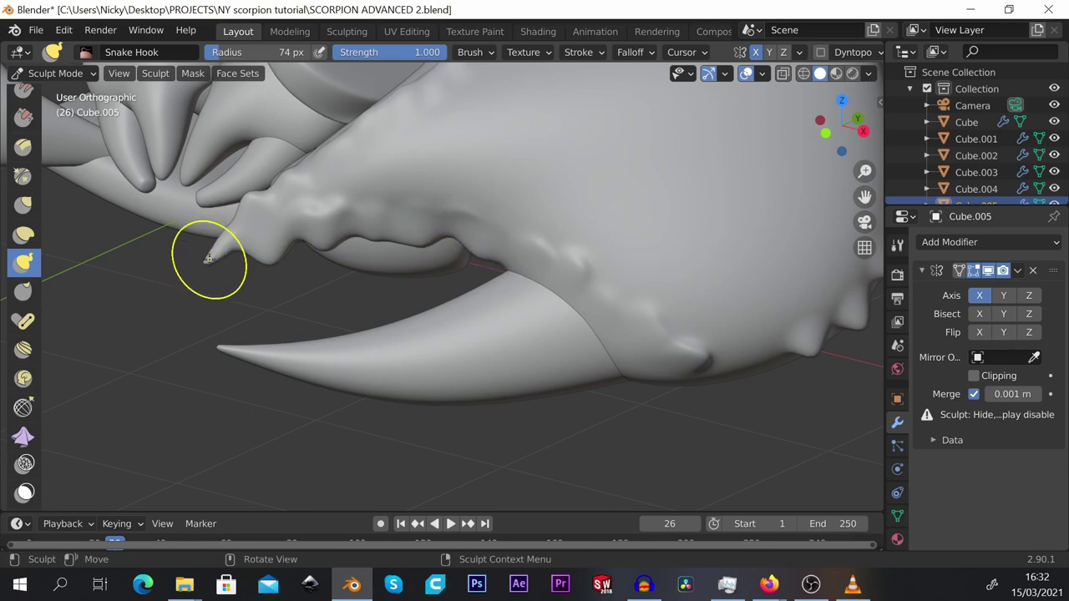
Return to Object Mode, select the movable claw finger and put it into Sculpt Mode.
{"action": "scroll", "coordinate": [209, 258], "scroll_direction": "down", "scroll_amount": 3}
{"action": "mouse_move", "coordinate": [467, 165]}
{"action": "middle_mouse_down"}
{"action": "mouse_move", "coordinate": [513, 194]}
{"action": "mouse_move", "coordinate": [413, 270]}
{"action": "middle_mouse_up"}
{"action": "left_click", "coordinate": [59, 73]}
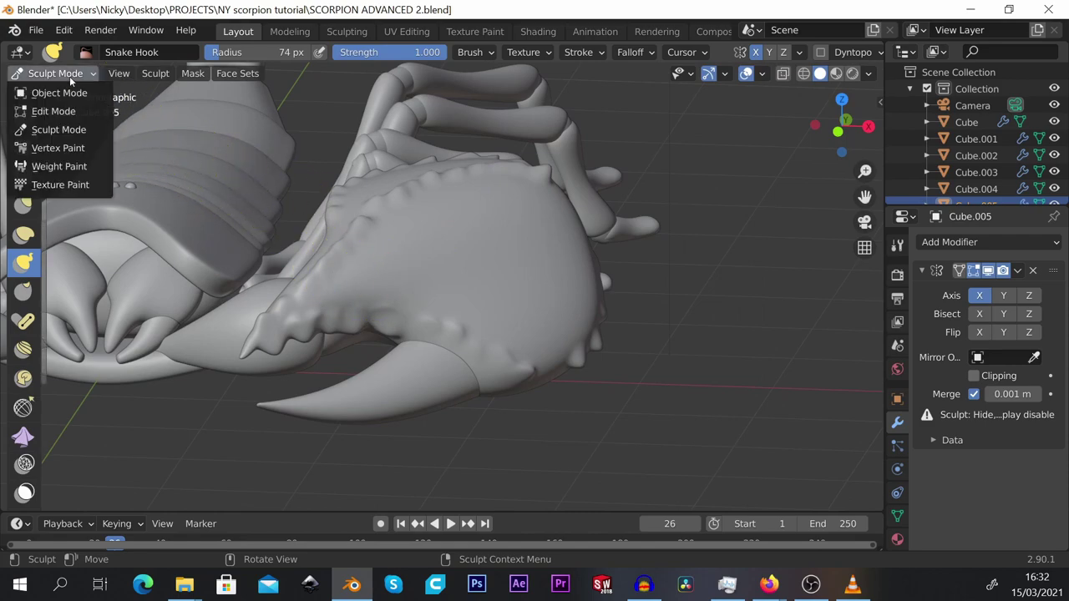
{"action": "left_click", "coordinate": [59, 92]}
{"action": "left_click", "coordinate": [397, 371]}
{"action": "left_click", "coordinate": [79, 73]}
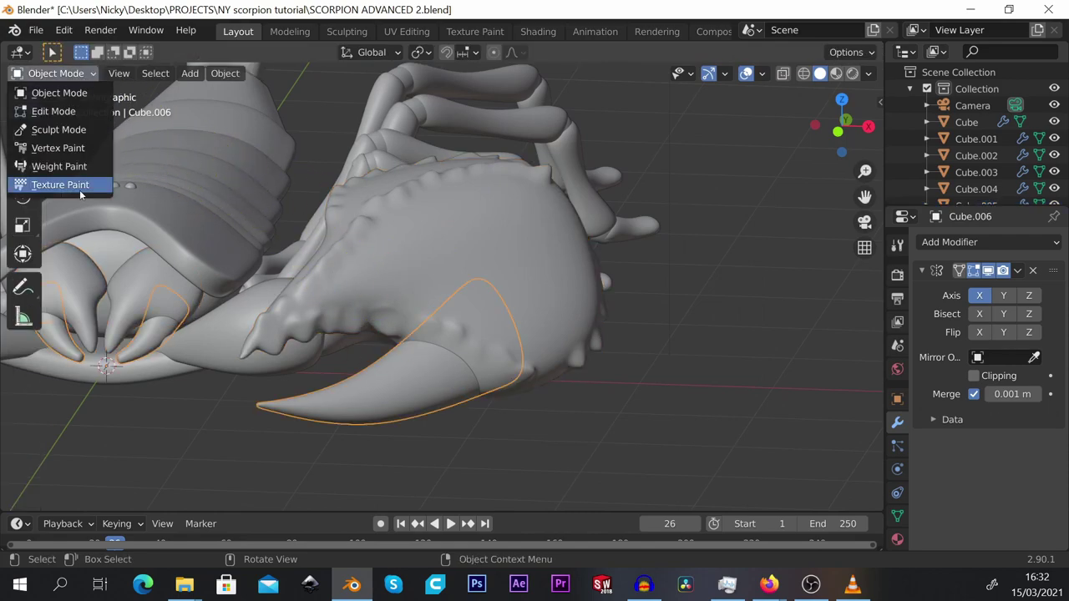
{"action": "left_click", "coordinate": [50, 127]}
Pull tooth-like bumps along the movable finger's inner edge with the 74 px Snake Hook brush.
{"action": "scroll", "coordinate": [350, 408], "scroll_direction": "up", "scroll_amount": 2}
{"action": "middle_click_drag", "start_coordinate": [350, 408], "coordinate": [315, 370]}
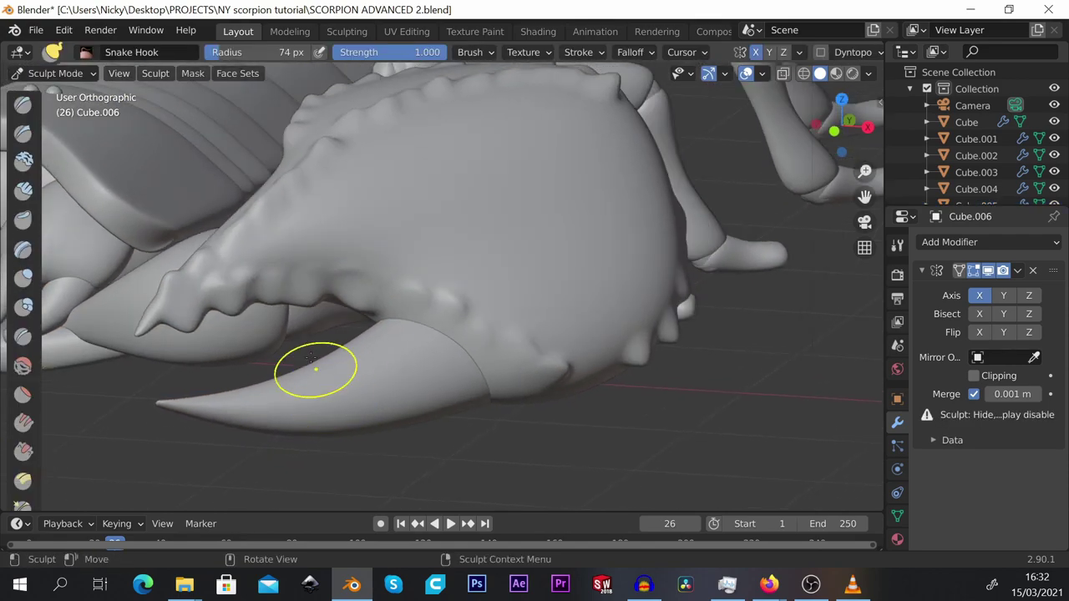
{"action": "scroll", "coordinate": [23, 350], "scroll_direction": "down", "scroll_amount": 3}
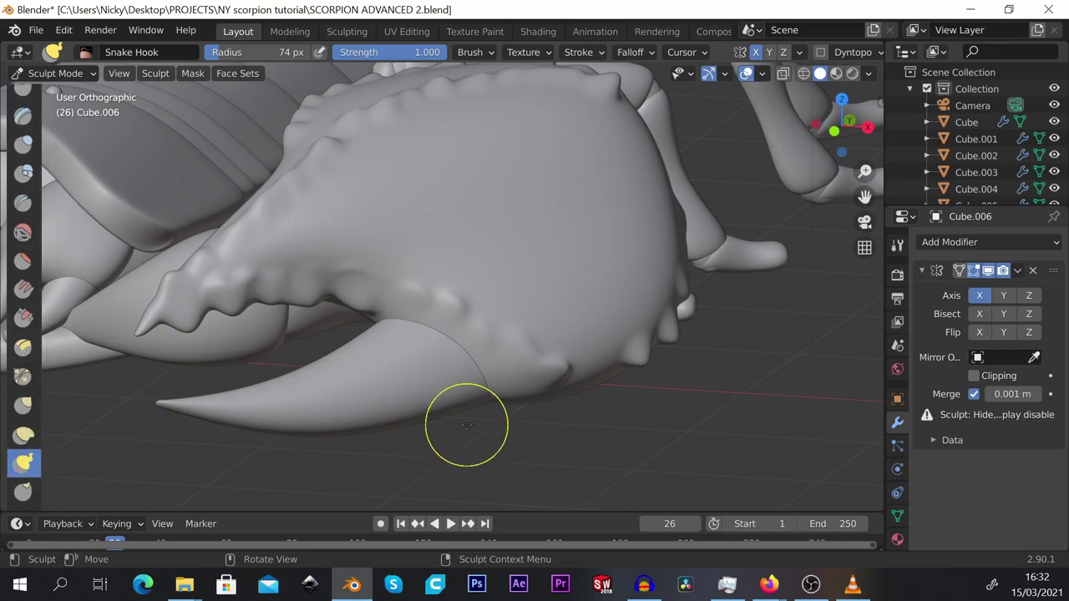
{"action": "mouse_move", "coordinate": [180, 406]}
{"action": "left_mouse_down"}
{"action": "mouse_move", "coordinate": [184, 375]}
{"action": "mouse_move", "coordinate": [194, 382]}
{"action": "left_mouse_up"}
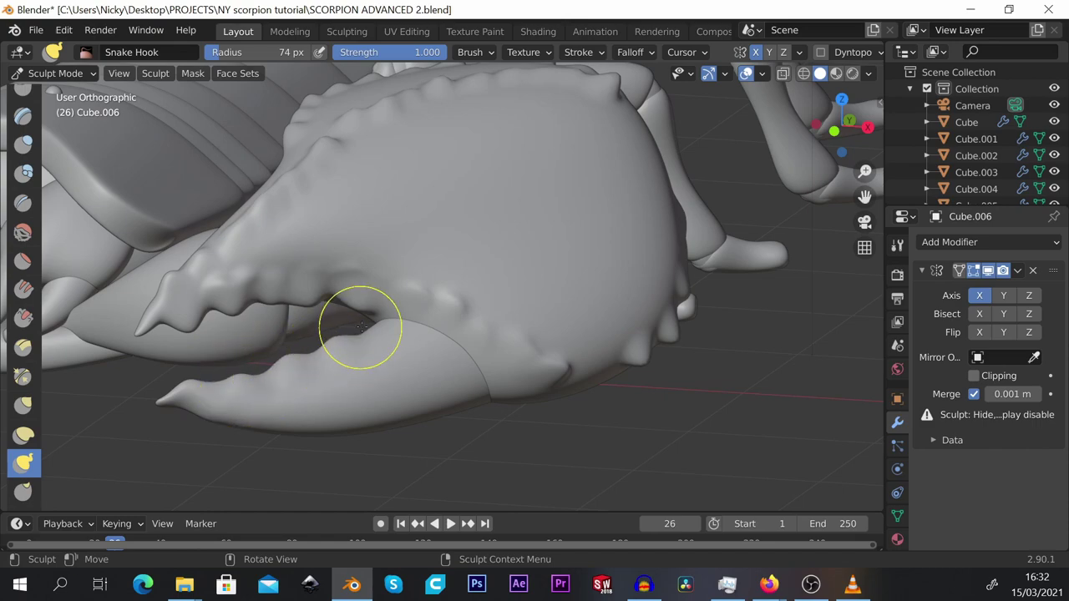
Set the Snake Hook radius to 51 px and pull a row of bumps along the movable finger's lower edge.
{"action": "middle_click_drag", "start_coordinate": [272, 415], "coordinate": [310, 313]}
{"action": "key", "text": "f"}
{"action": "left_click", "coordinate": [282, 306]}
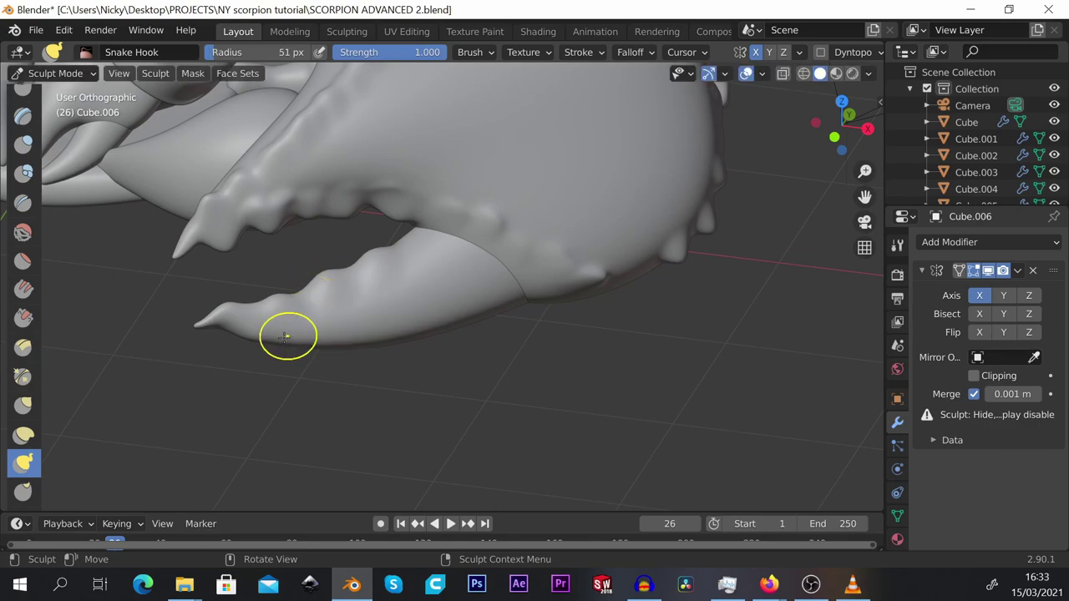
{"action": "left_click_drag", "start_coordinate": [284, 337], "coordinate": [281, 349]}
{"action": "left_click_drag", "start_coordinate": [380, 343], "coordinate": [447, 320]}
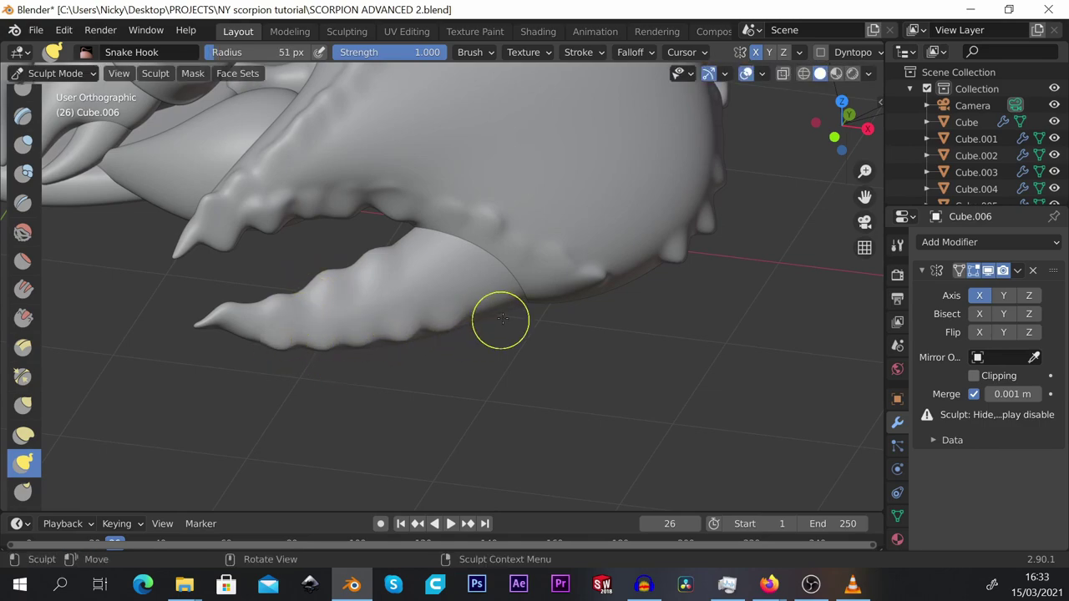
Return to Object Mode, select the claw body and put it into Sculpt Mode.
{"action": "middle_click_drag", "start_coordinate": [466, 256], "coordinate": [326, 359]}
{"action": "scroll", "coordinate": [384, 368], "scroll_direction": "up", "scroll_amount": 5}
{"action": "left_click", "coordinate": [55, 73]}
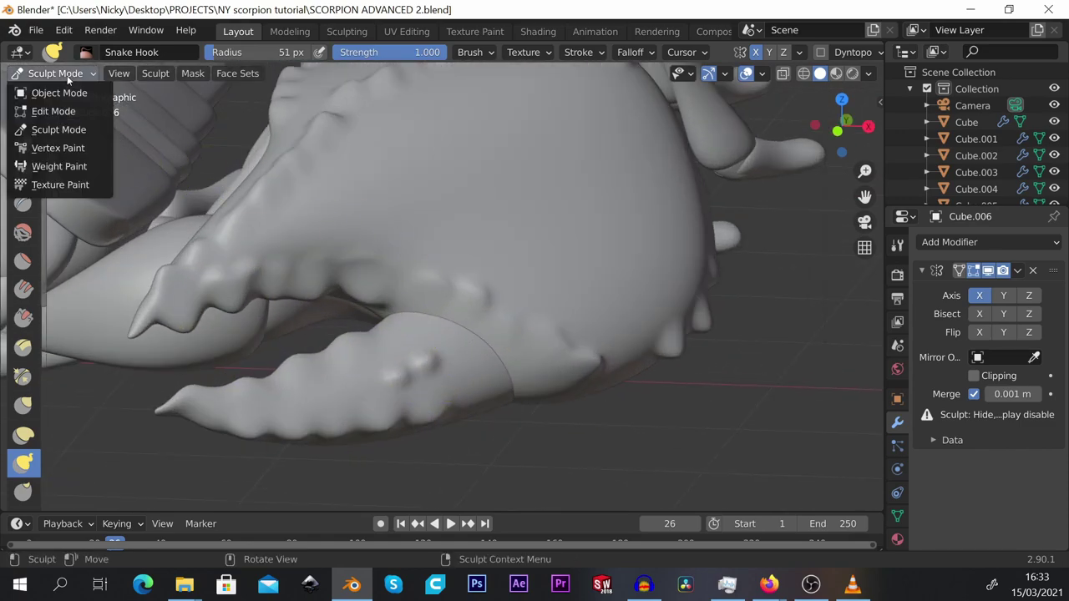
{"action": "left_click", "coordinate": [63, 91]}
{"action": "left_click", "coordinate": [481, 190]}
{"action": "left_click", "coordinate": [55, 72]}
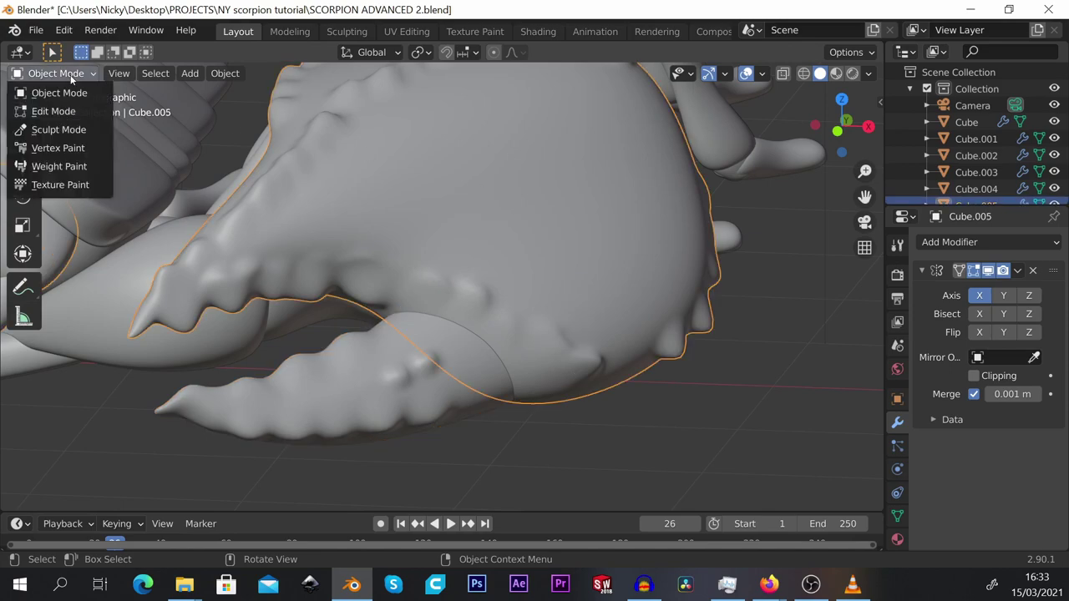
{"action": "left_click", "coordinate": [60, 128]}
{"action": "scroll", "coordinate": [501, 280], "scroll_direction": "up", "scroll_amount": 3}
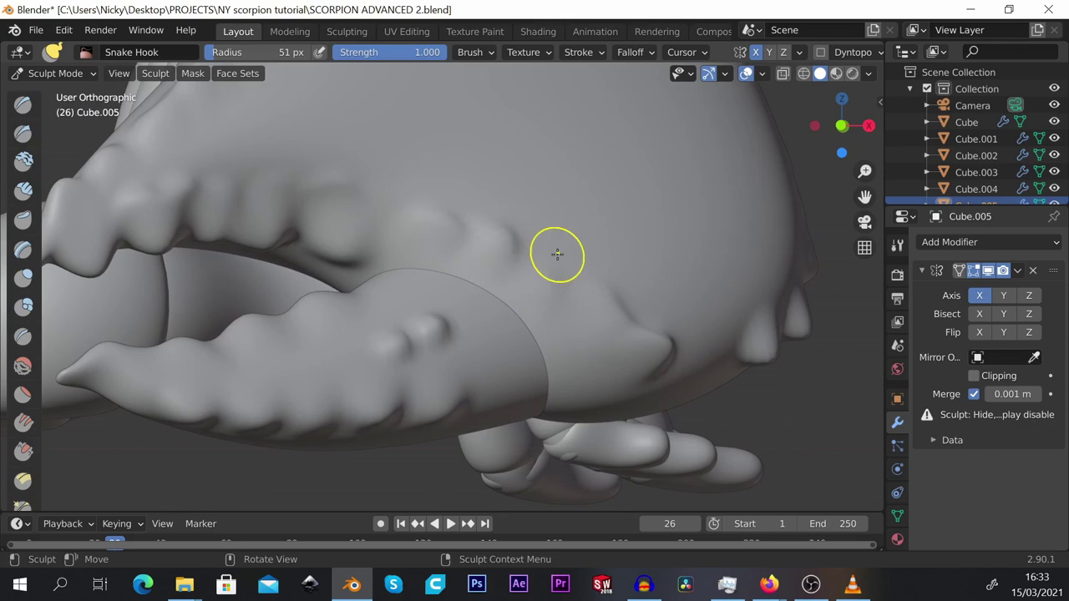
Build up a raised rim on the claw body around the movable finger's base with the 52 px Clay Strips brush.
{"action": "left_click", "coordinate": [24, 191]}
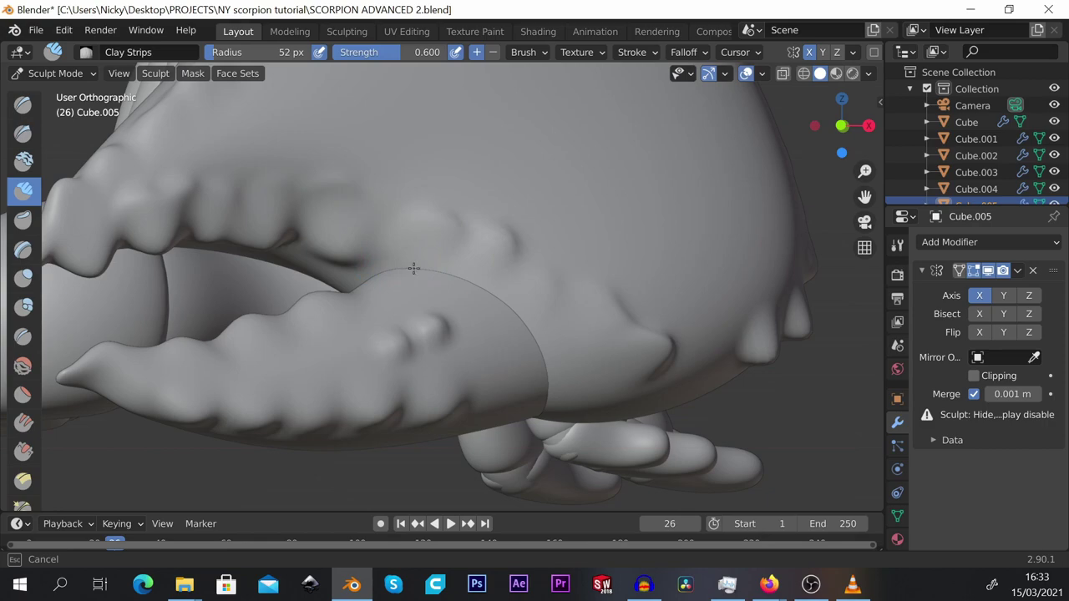
{"action": "left_click_drag", "start_coordinate": [517, 309], "coordinate": [381, 262]}
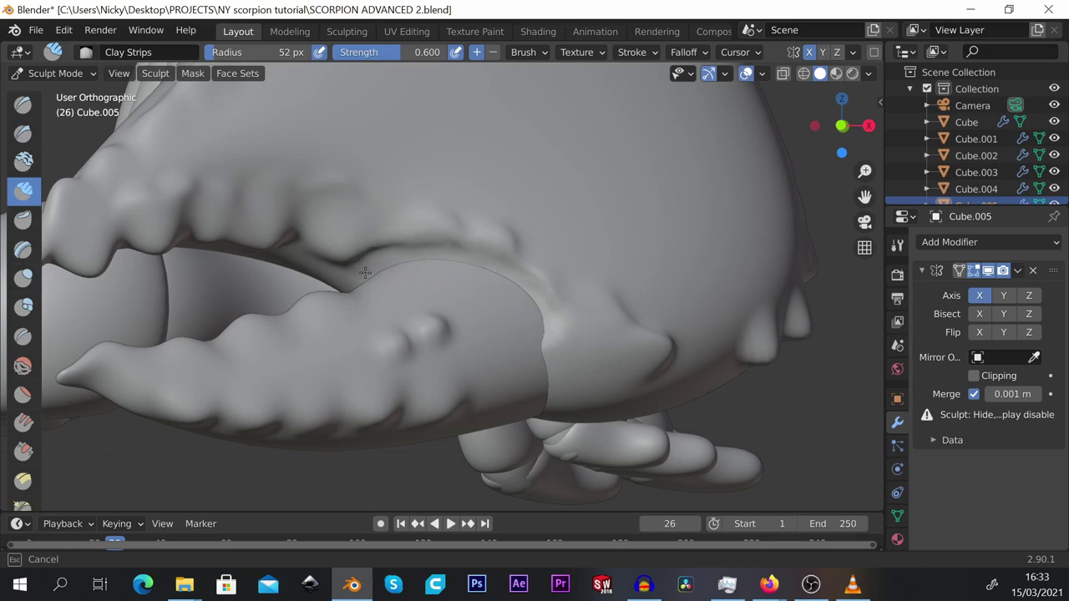
{"action": "middle_click_drag", "start_coordinate": [548, 329], "coordinate": [539, 286]}
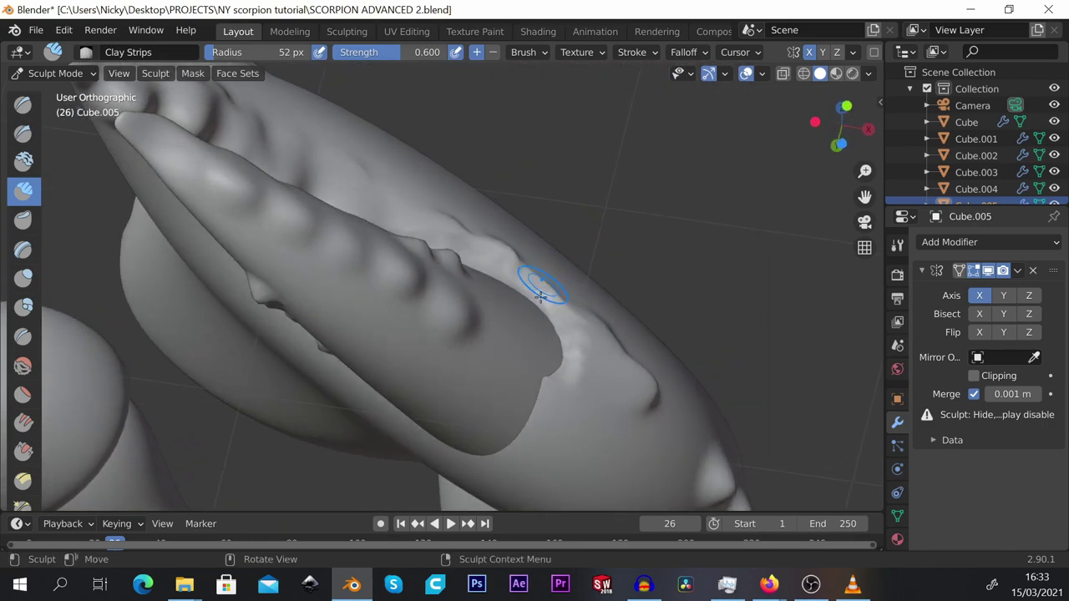
{"action": "mouse_move", "coordinate": [556, 381]}
{"action": "left_mouse_down"}
{"action": "mouse_move", "coordinate": [516, 447]}
{"action": "mouse_move", "coordinate": [429, 381]}
{"action": "left_mouse_up"}
Continue the Clay Strips rim around the inner side and underside of the movable finger's base.
{"action": "middle_click_drag", "start_coordinate": [429, 381], "coordinate": [466, 407]}
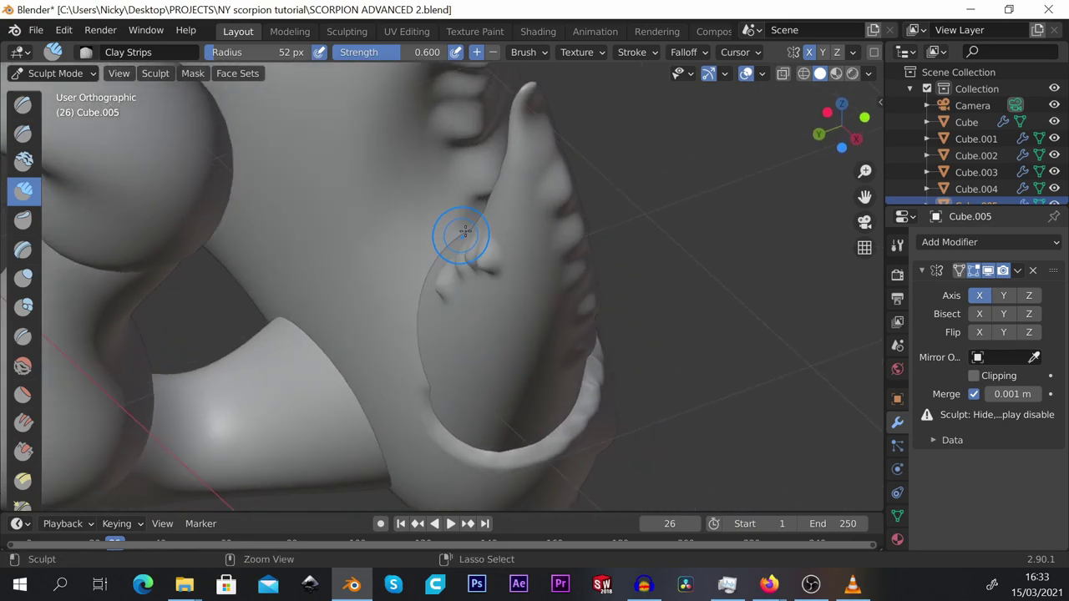
{"action": "mouse_move", "coordinate": [460, 235]}
{"action": "left_mouse_down"}
{"action": "mouse_move", "coordinate": [461, 220]}
{"action": "mouse_move", "coordinate": [413, 317]}
{"action": "left_mouse_up"}
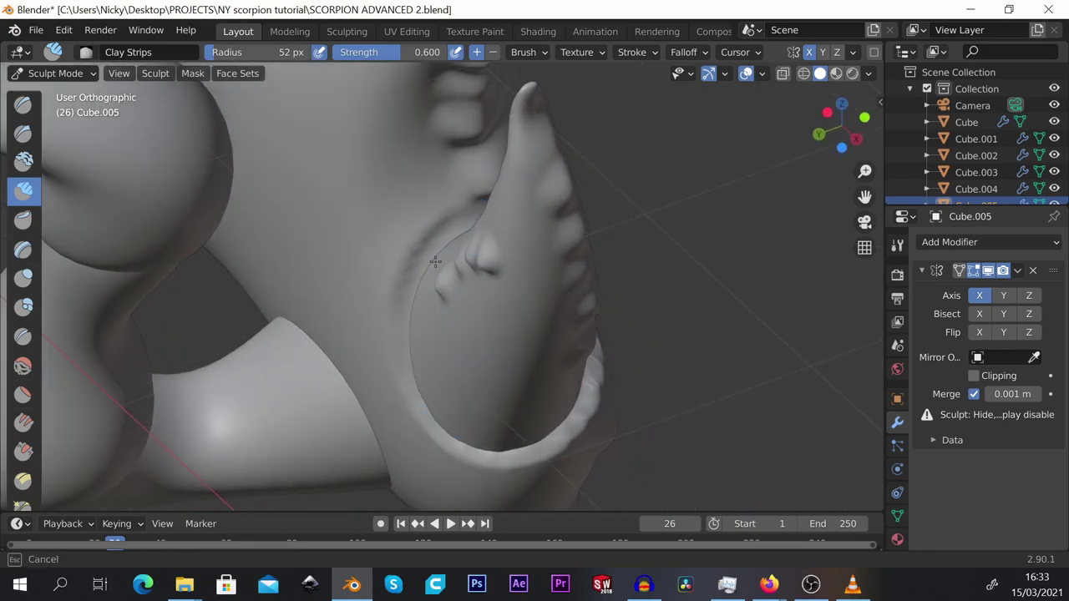
{"action": "middle_click_drag", "start_coordinate": [433, 335], "coordinate": [522, 279]}
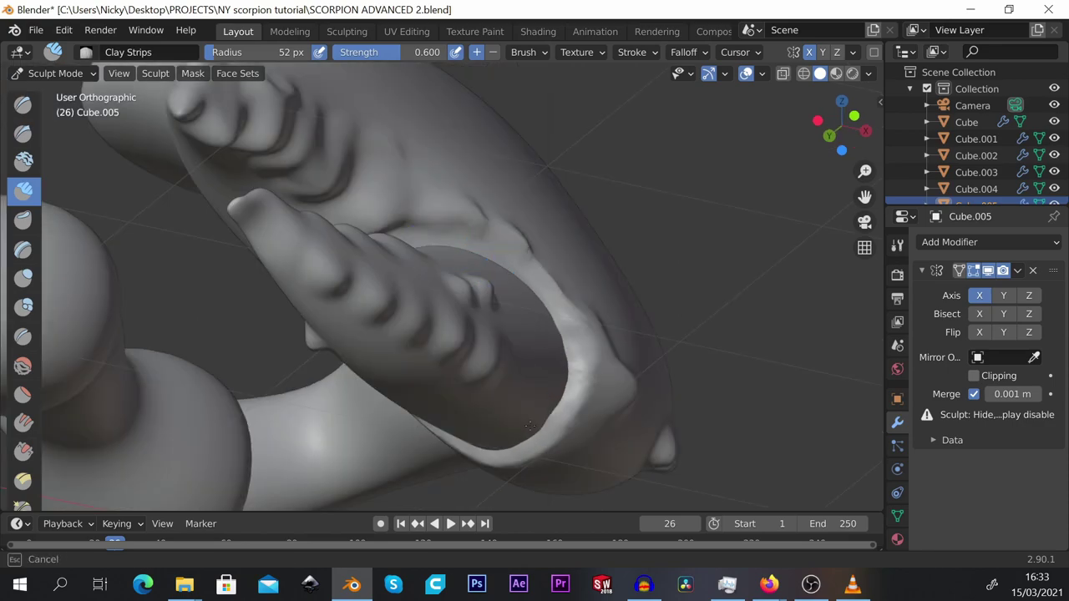
{"action": "left_click_drag", "start_coordinate": [529, 426], "coordinate": [554, 381]}
{"action": "mouse_move", "coordinate": [510, 339]}
{"action": "middle_mouse_down"}
{"action": "mouse_move", "coordinate": [439, 382]}
{"action": "mouse_move", "coordinate": [553, 300]}
{"action": "mouse_move", "coordinate": [527, 336]}
{"action": "middle_mouse_up"}
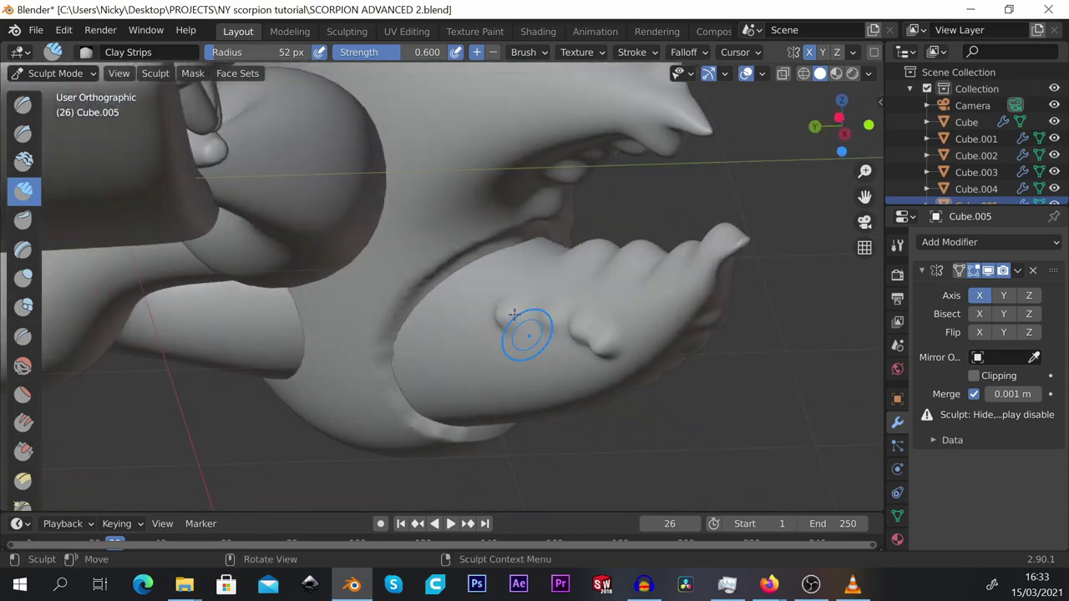
{"action": "middle_click_drag", "start_coordinate": [532, 240], "coordinate": [554, 232]}
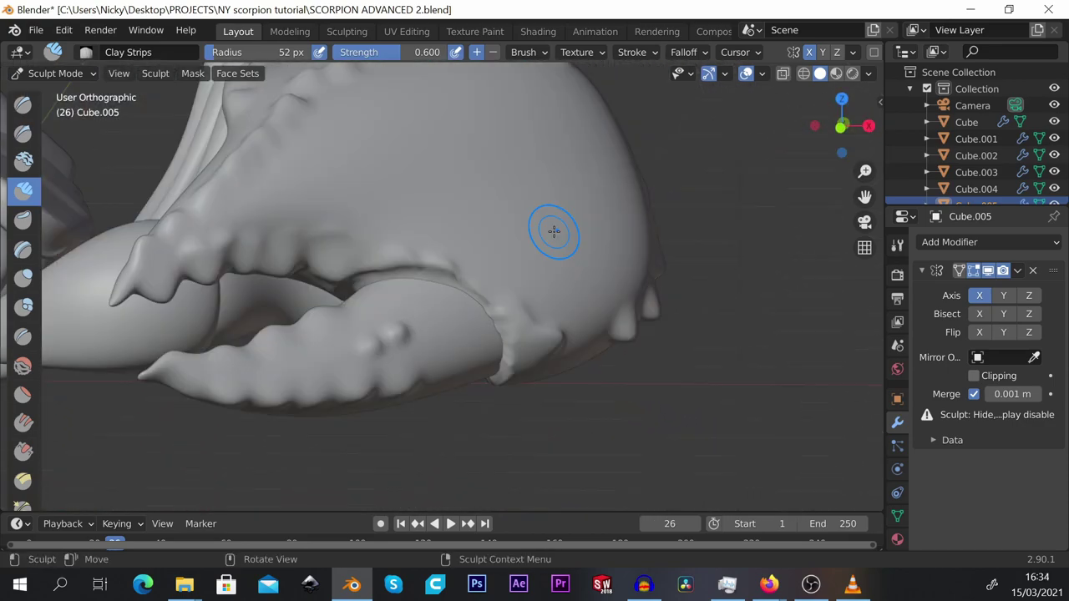
Switch to the Inflate/Deflate brush, set its radius to 63 px and thicken the rim along the finger socket's outer side.
{"action": "left_click", "coordinate": [23, 276]}
{"action": "scroll", "coordinate": [417, 268], "scroll_direction": "up", "scroll_amount": 3}
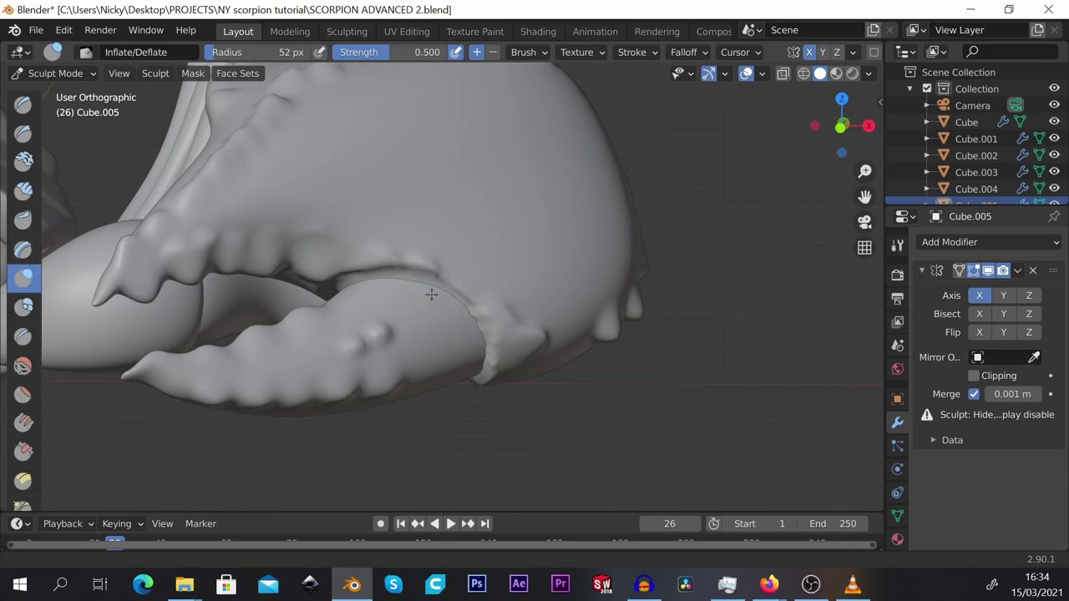
{"action": "scroll", "coordinate": [418, 267], "scroll_direction": "up", "scroll_amount": 1}
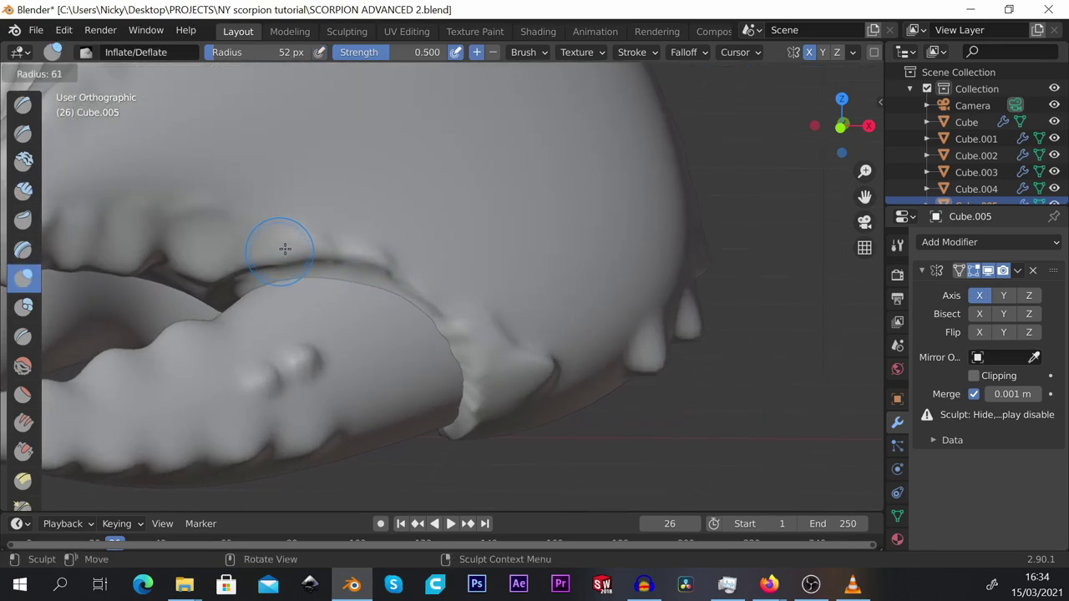
{"action": "key", "text": "f"}
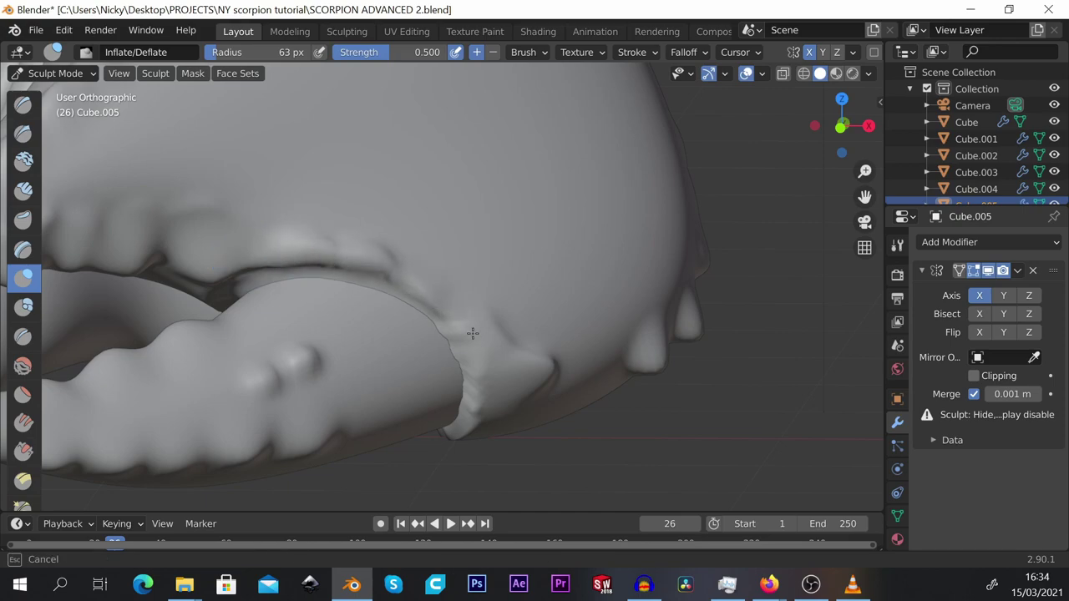
{"action": "left_click_drag", "start_coordinate": [488, 373], "coordinate": [476, 402]}
Inflate the rest of the rim around the underside and inner side of the finger socket.
{"action": "middle_click_drag", "start_coordinate": [476, 402], "coordinate": [490, 293]}
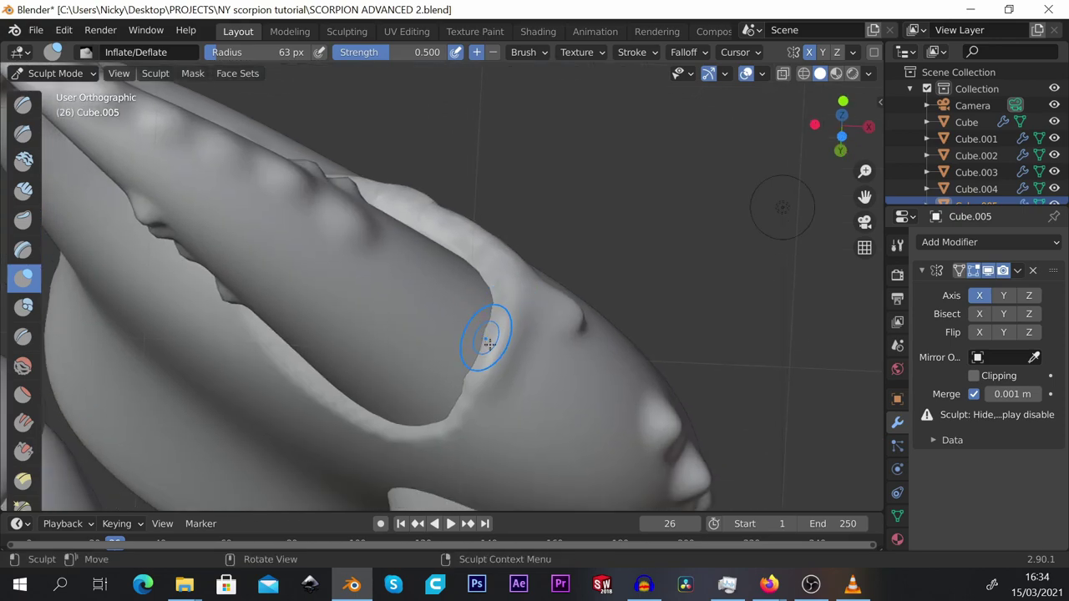
{"action": "mouse_move", "coordinate": [489, 342]}
{"action": "left_mouse_down"}
{"action": "mouse_move", "coordinate": [455, 417]}
{"action": "mouse_move", "coordinate": [285, 352]}
{"action": "left_mouse_up"}
{"action": "middle_click_drag", "start_coordinate": [286, 351], "coordinate": [368, 367]}
{"action": "left_click_drag", "start_coordinate": [364, 405], "coordinate": [411, 229]}
{"action": "mouse_move", "coordinate": [412, 223]}
{"action": "middle_mouse_down"}
{"action": "mouse_move", "coordinate": [400, 344]}
{"action": "mouse_move", "coordinate": [279, 311]}
{"action": "mouse_move", "coordinate": [330, 266]}
{"action": "middle_mouse_up"}
{"action": "left_click_drag", "start_coordinate": [329, 265], "coordinate": [393, 330]}
Return to Object Mode, select the arm segments joining the claws to the body and put them into Sculpt Mode.
{"action": "scroll", "coordinate": [401, 330], "scroll_direction": "down", "scroll_amount": 4}
{"action": "mouse_move", "coordinate": [405, 330]}
{"action": "middle_mouse_down"}
{"action": "mouse_move", "coordinate": [438, 322]}
{"action": "mouse_move", "coordinate": [374, 338]}
{"action": "mouse_move", "coordinate": [434, 275]}
{"action": "mouse_move", "coordinate": [489, 180]}
{"action": "mouse_move", "coordinate": [492, 293]}
{"action": "mouse_move", "coordinate": [476, 359]}
{"action": "mouse_move", "coordinate": [455, 355]}
{"action": "middle_mouse_up"}
{"action": "scroll", "coordinate": [455, 355], "scroll_direction": "down", "scroll_amount": 4}
{"action": "middle_click_drag", "start_coordinate": [455, 334], "coordinate": [613, 400], "text": "shift"}
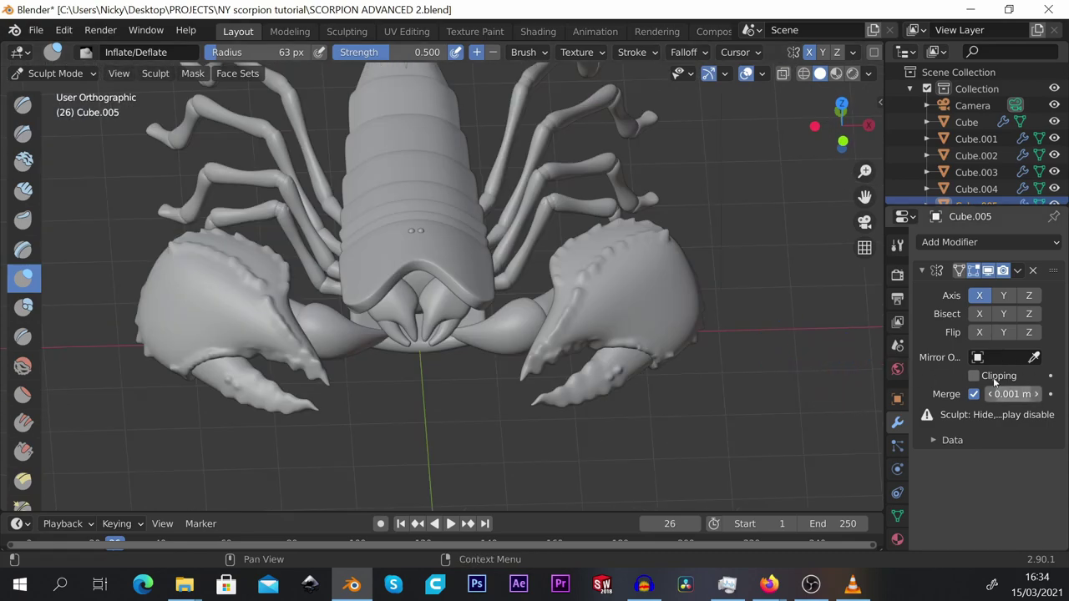
{"action": "middle_click_drag", "start_coordinate": [290, 330], "coordinate": [227, 150]}
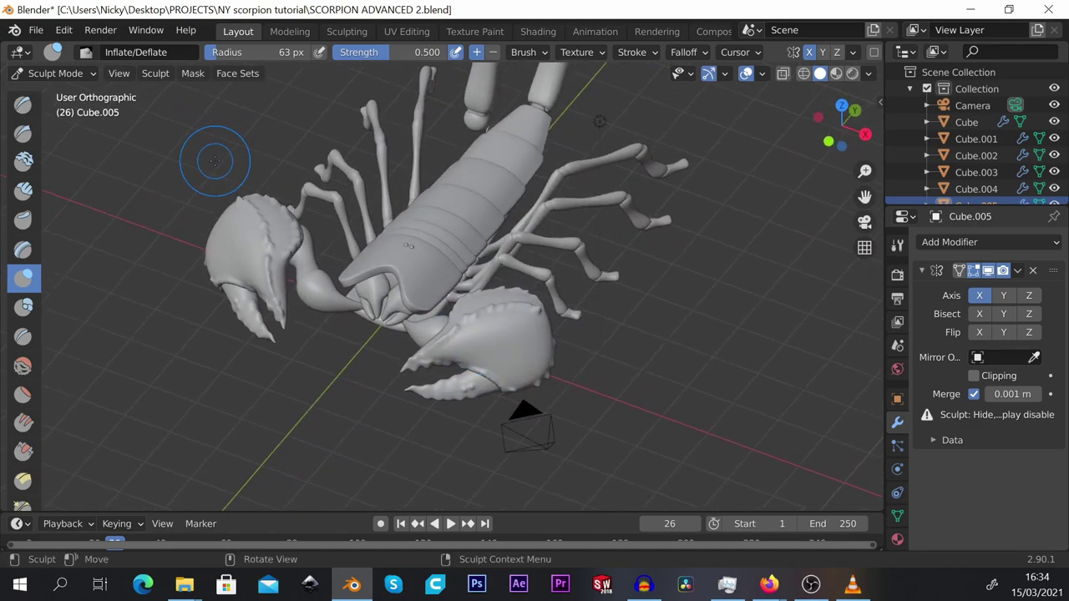
{"action": "left_click", "coordinate": [54, 72]}
{"action": "left_click", "coordinate": [46, 89]}
{"action": "left_click", "coordinate": [320, 284]}
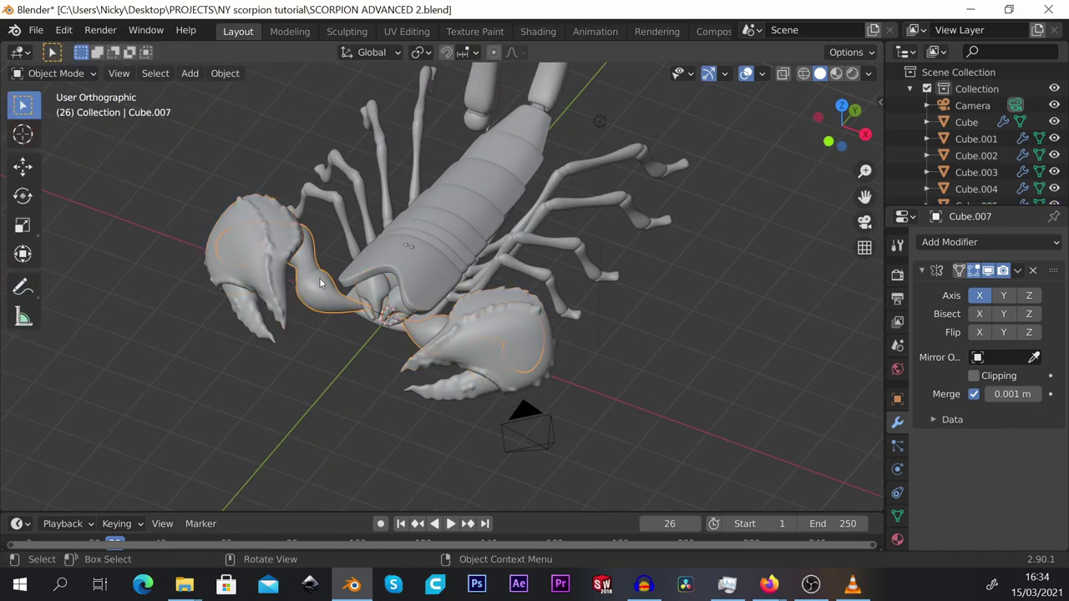
{"action": "left_click", "coordinate": [55, 72]}
{"action": "left_click", "coordinate": [52, 129]}
Pull small bumps and spikes along the arm segments' ridges with the Snake Hook brush at 38 px.
{"action": "scroll", "coordinate": [270, 276], "scroll_direction": "up", "scroll_amount": 3}
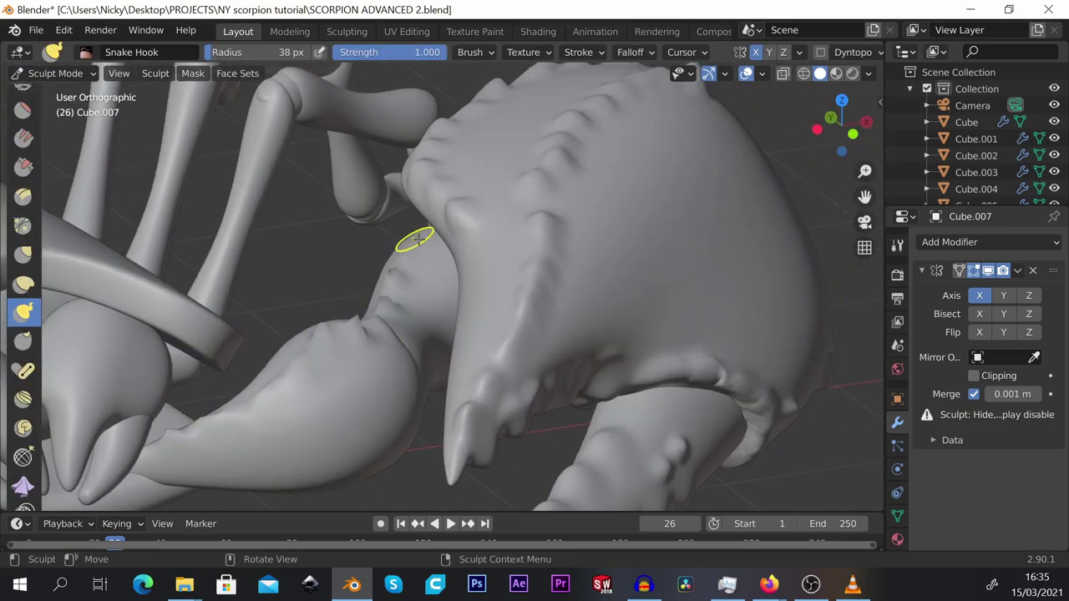
{"action": "middle_click_drag", "start_coordinate": [415, 240], "coordinate": [341, 348]}
{"action": "middle_click_drag", "start_coordinate": [468, 243], "coordinate": [368, 225]}
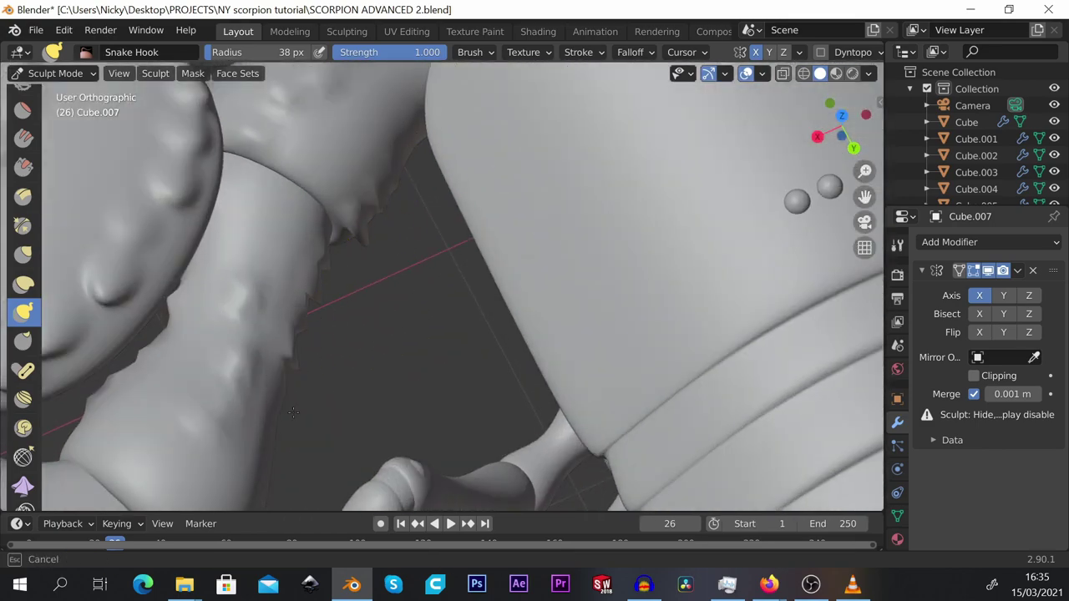
{"action": "middle_click_drag", "start_coordinate": [294, 413], "coordinate": [324, 232], "text": "shift"}
{"action": "left_click_drag", "start_coordinate": [235, 374], "coordinate": [249, 399]}
{"action": "middle_click_drag", "start_coordinate": [246, 400], "coordinate": [425, 370], "text": "shift"}
{"action": "left_click_drag", "start_coordinate": [301, 388], "coordinate": [306, 408]}
{"action": "left_click_drag", "start_coordinate": [258, 379], "coordinate": [259, 390]}
{"action": "left_click_drag", "start_coordinate": [204, 366], "coordinate": [204, 379]}
Return to Object Mode and select the walking legs.
{"action": "scroll", "coordinate": [134, 389], "scroll_direction": "down", "scroll_amount": 9}
{"action": "middle_click_drag", "start_coordinate": [421, 303], "coordinate": [548, 274]}
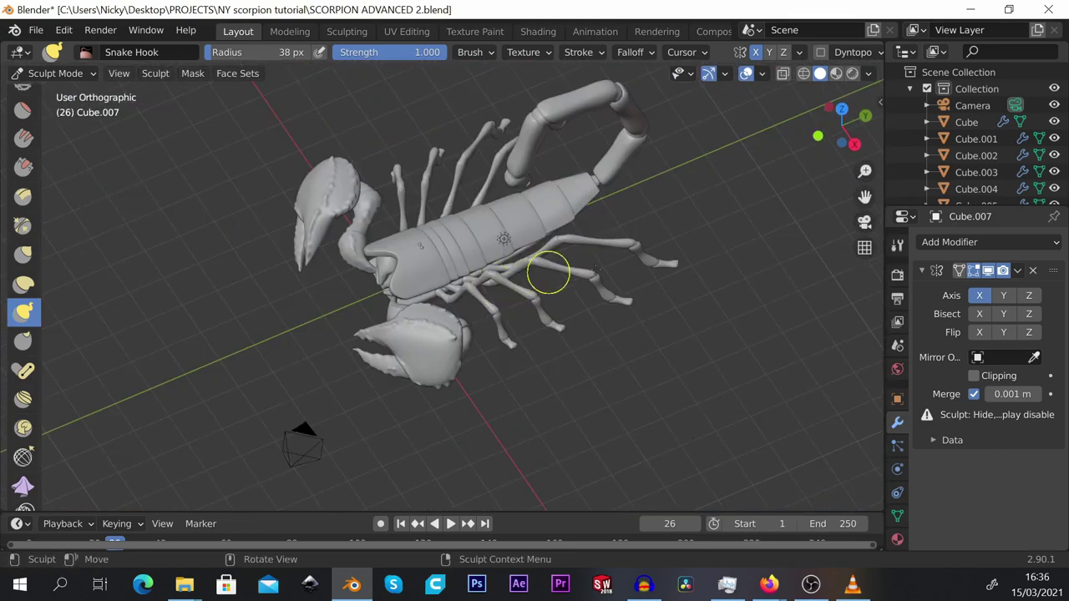
{"action": "scroll", "coordinate": [548, 274], "scroll_direction": "up", "scroll_amount": 2}
{"action": "left_click", "coordinate": [50, 74]}
{"action": "left_click", "coordinate": [52, 94]}
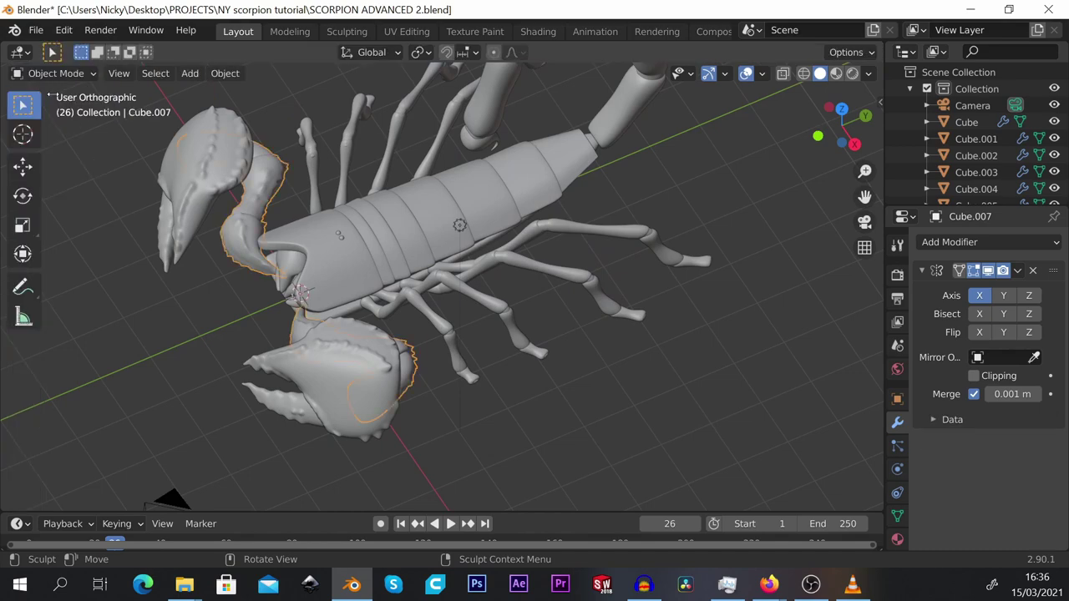
{"action": "left_click", "coordinate": [607, 222]}
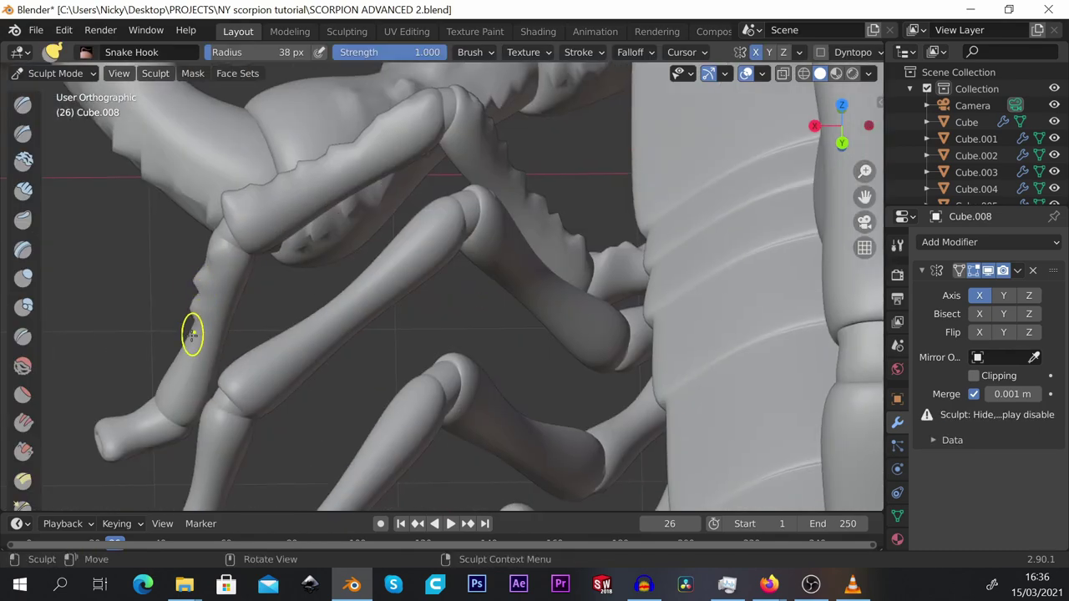
Pull small spikes along the outer edges of the leg segments with the 38 px Snake Hook brush in Sculpt Mode.
{"action": "left_click_drag", "start_coordinate": [192, 335], "coordinate": [180, 339]}
{"action": "middle_click_drag", "start_coordinate": [621, 326], "coordinate": [600, 267], "text": "shift"}
{"action": "left_click_drag", "start_coordinate": [340, 235], "coordinate": [331, 220]}
{"action": "left_click_drag", "start_coordinate": [257, 306], "coordinate": [250, 292]}
{"action": "middle_click_drag", "start_coordinate": [175, 381], "coordinate": [229, 246], "text": "shift"}
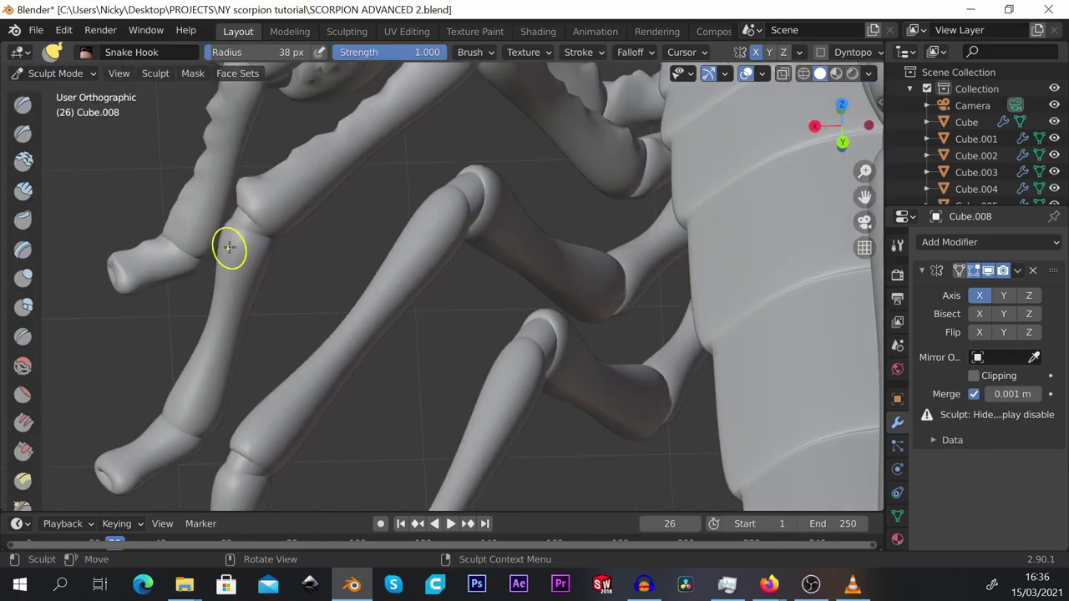
{"action": "left_click_drag", "start_coordinate": [220, 277], "coordinate": [209, 275]}
Pull spikes along the tail segments' outer ridges with the Snake Hook brush, reducing its radius to 24 px for the lower segments.
{"action": "scroll", "coordinate": [242, 335], "scroll_direction": "down", "scroll_amount": 2}
{"action": "middle_click_drag", "start_coordinate": [504, 302], "coordinate": [470, 262]}
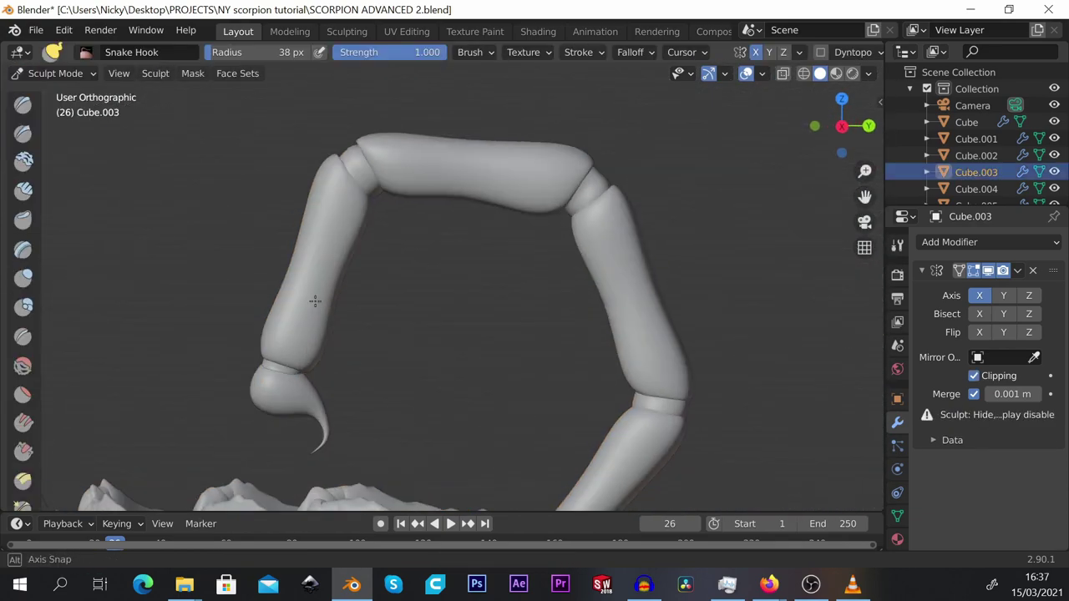
{"action": "mouse_move", "coordinate": [310, 298]}
{"action": "middle_mouse_down"}
{"action": "mouse_move", "coordinate": [287, 209]}
{"action": "mouse_move", "coordinate": [341, 208]}
{"action": "middle_mouse_up"}
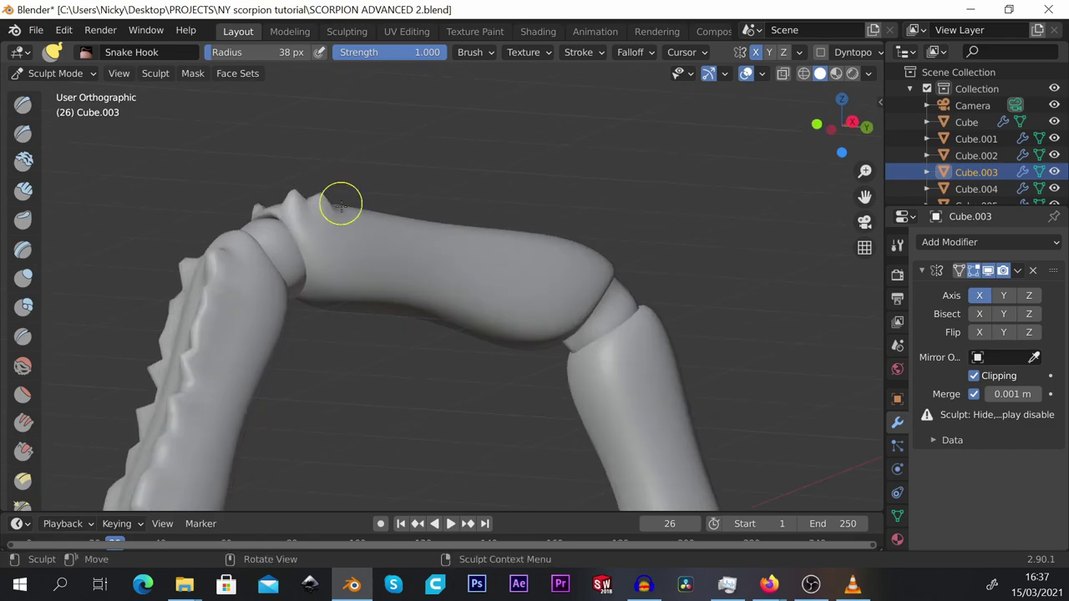
{"action": "middle_click_drag", "start_coordinate": [621, 252], "coordinate": [442, 278]}
{"action": "middle_click_drag", "start_coordinate": [482, 452], "coordinate": [450, 180], "text": "shift"}
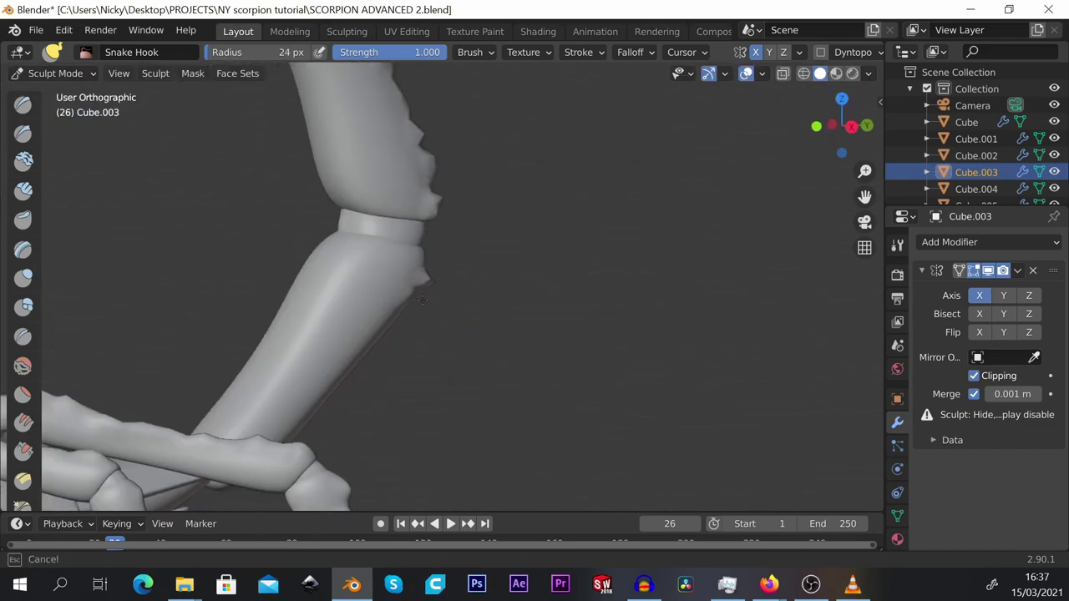
{"action": "left_click_drag", "start_coordinate": [380, 338], "coordinate": [397, 349]}
Save the file and pull spikes along the inner edge of the lowest tail segment with the 24 px Snake Hook brush.
{"action": "middle_click_drag", "start_coordinate": [397, 349], "coordinate": [468, 167]}
{"action": "scroll", "coordinate": [401, 301], "scroll_direction": "down", "scroll_amount": 3}
{"action": "key", "text": "ctrl+s"}
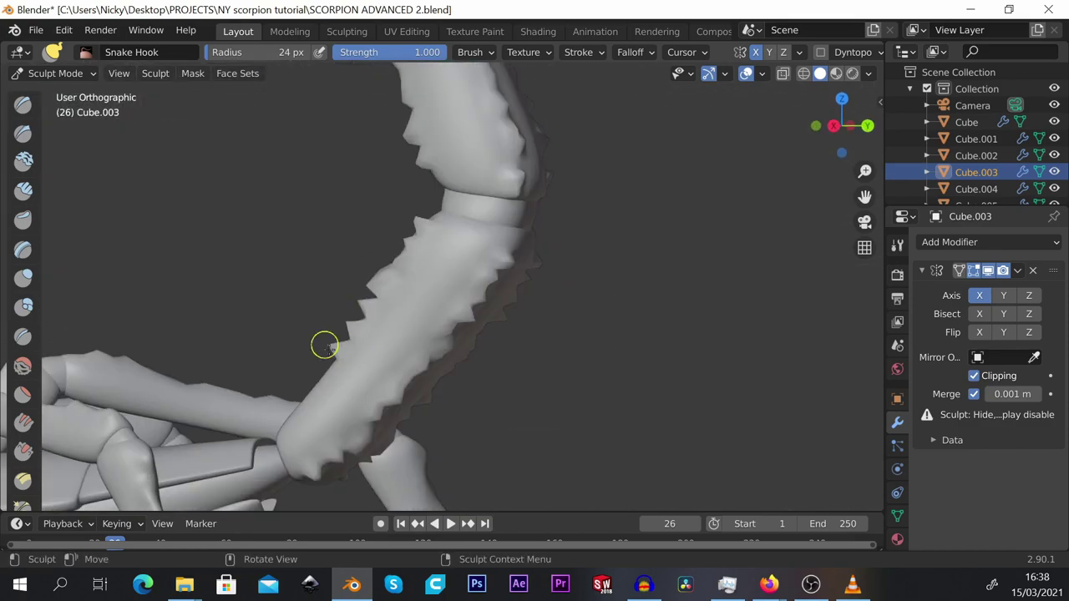
{"action": "left_click_drag", "start_coordinate": [325, 346], "coordinate": [309, 355]}
Return to Object Mode, select the walking legs again and put them into Sculpt Mode.
{"action": "key", "text": "ctrl+Tab"}
{"action": "scroll", "coordinate": [434, 172], "scroll_direction": "down", "scroll_amount": 5}
{"action": "middle_click_drag", "start_coordinate": [436, 173], "coordinate": [392, 257]}
{"action": "scroll", "coordinate": [391, 254], "scroll_direction": "down", "scroll_amount": 2}
{"action": "scroll", "coordinate": [391, 254], "scroll_direction": "up", "scroll_amount": 2}
{"action": "middle_click_drag", "start_coordinate": [435, 500], "coordinate": [463, 354], "text": "shift"}
{"action": "scroll", "coordinate": [462, 354], "scroll_direction": "up", "scroll_amount": 5}
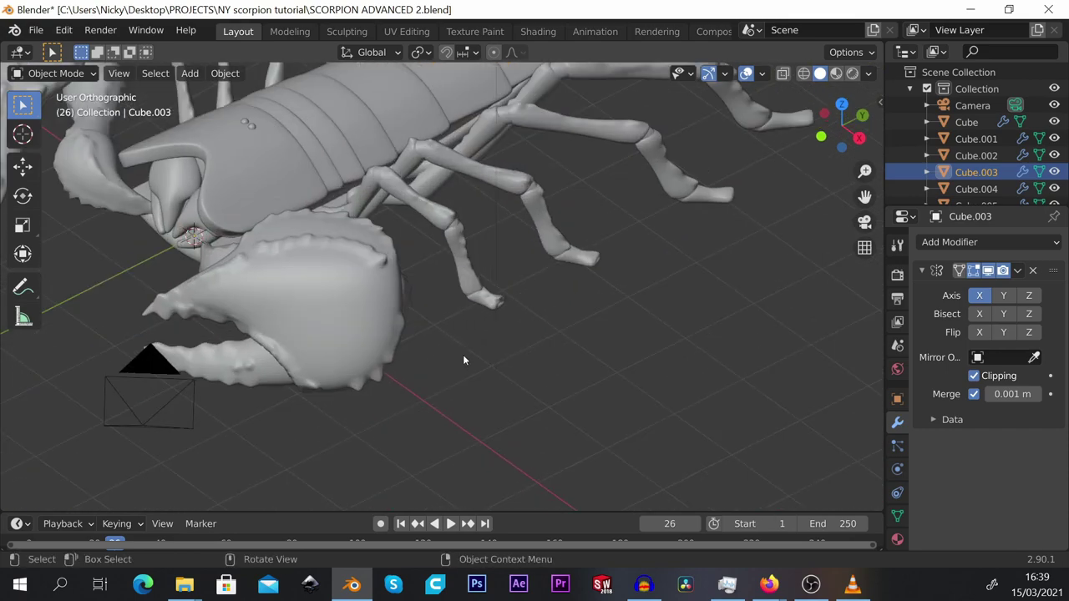
{"action": "scroll", "coordinate": [522, 246], "scroll_direction": "up", "scroll_amount": 3}
{"action": "left_click", "coordinate": [524, 249]}
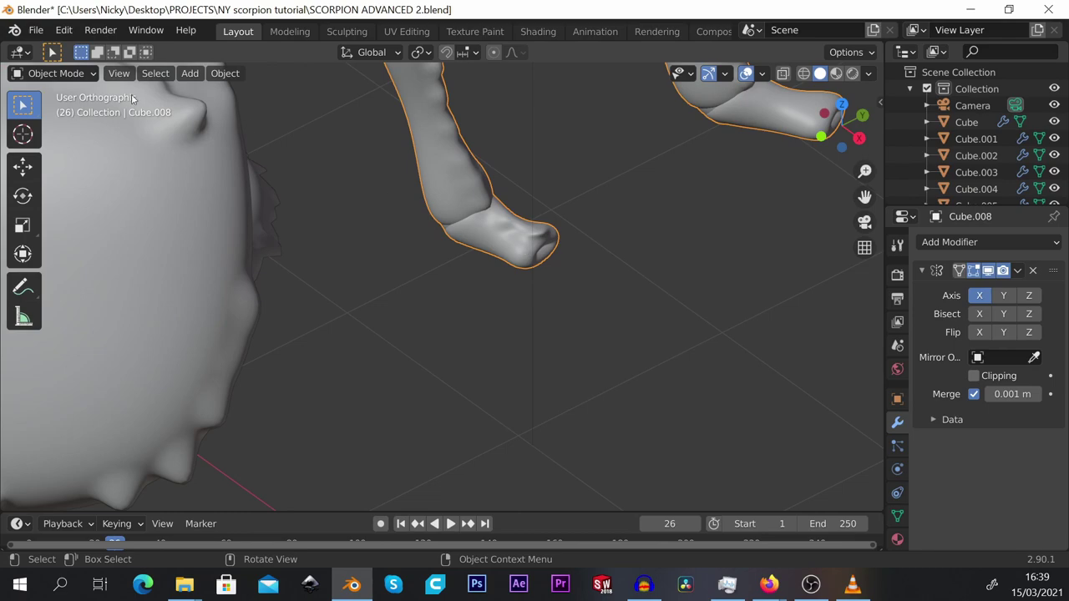
{"action": "left_click", "coordinate": [55, 74]}
{"action": "left_click", "coordinate": [59, 131]}
Pull pointed claws out of the front of the first foot with the Snake Hook brush at a 45 px radius.
{"action": "middle_click_drag", "start_coordinate": [460, 229], "coordinate": [522, 245]}
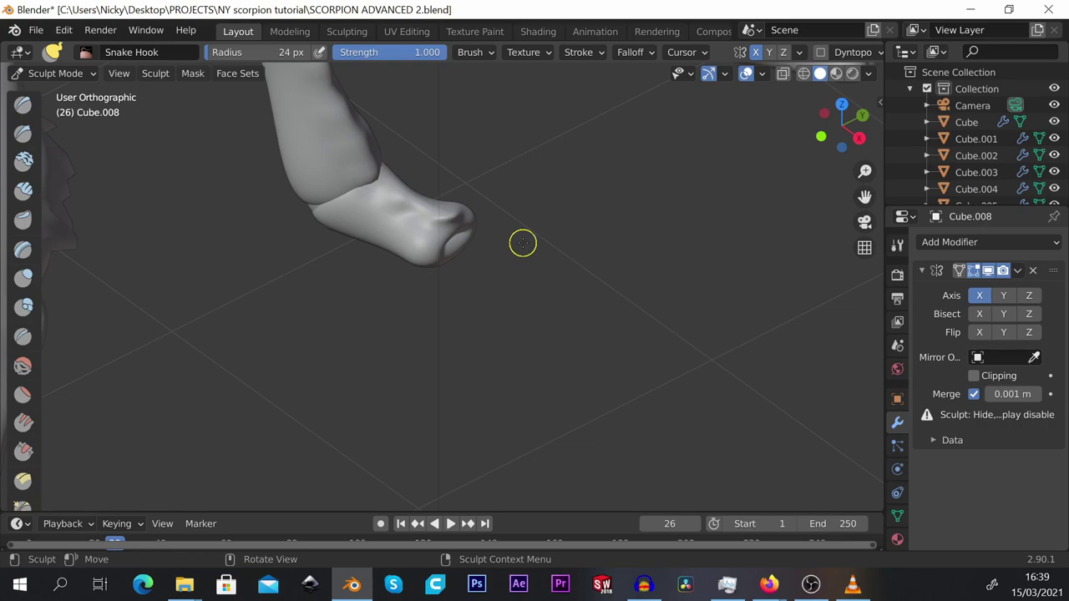
{"action": "scroll", "coordinate": [23, 309], "scroll_direction": "down", "scroll_amount": 8}
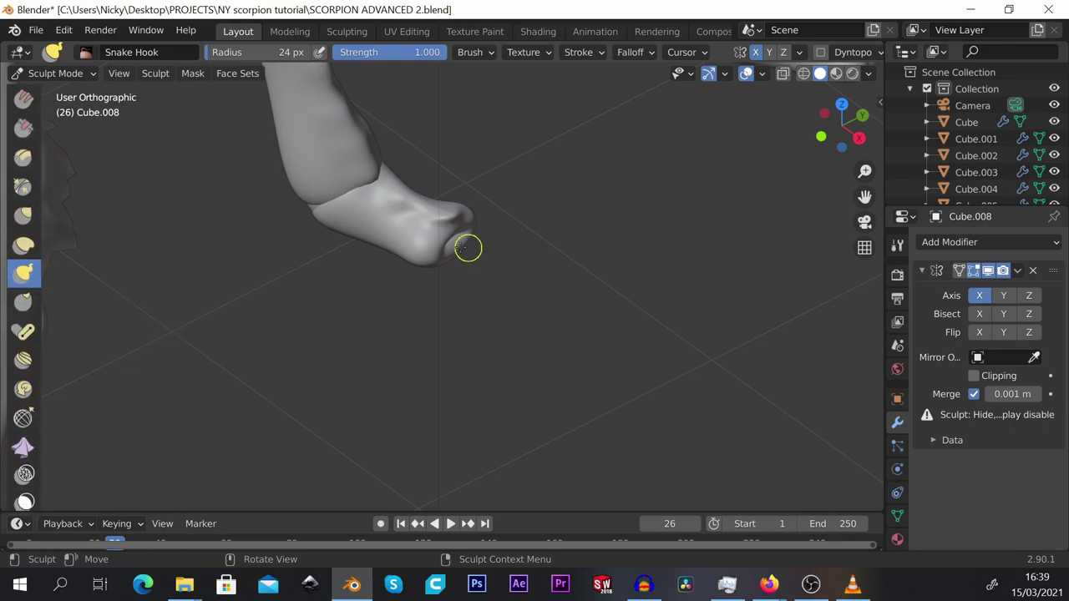
{"action": "middle_click_drag", "start_coordinate": [468, 248], "coordinate": [504, 220]}
{"action": "key", "text": "f"}
{"action": "left_click", "coordinate": [289, 317]}
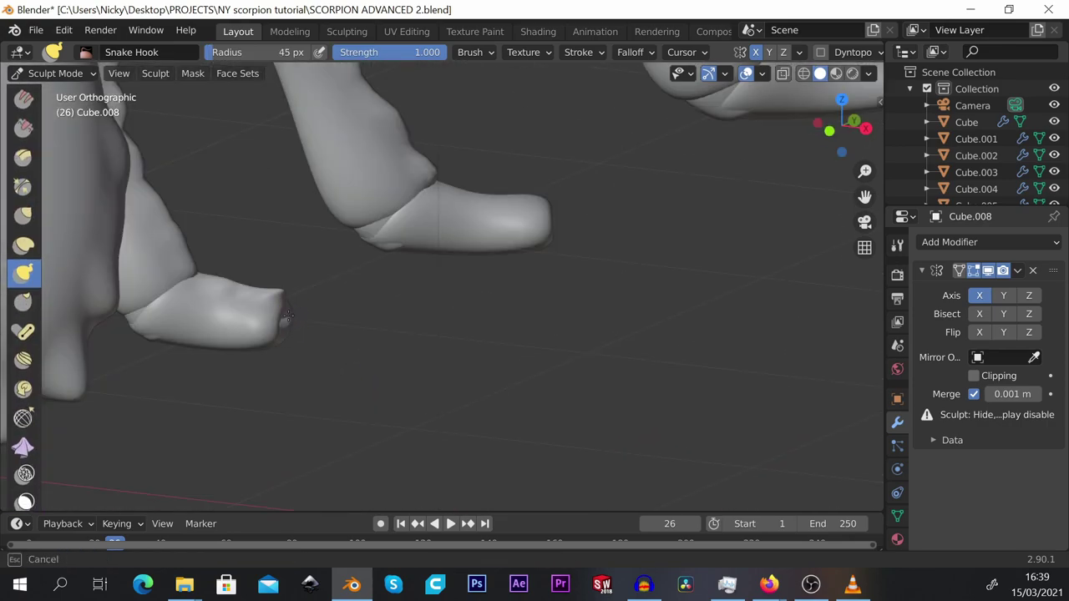
{"action": "mouse_move", "coordinate": [323, 318]}
{"action": "middle_mouse_down"}
{"action": "mouse_move", "coordinate": [306, 292]}
{"action": "mouse_move", "coordinate": [307, 308]}
{"action": "middle_mouse_up"}
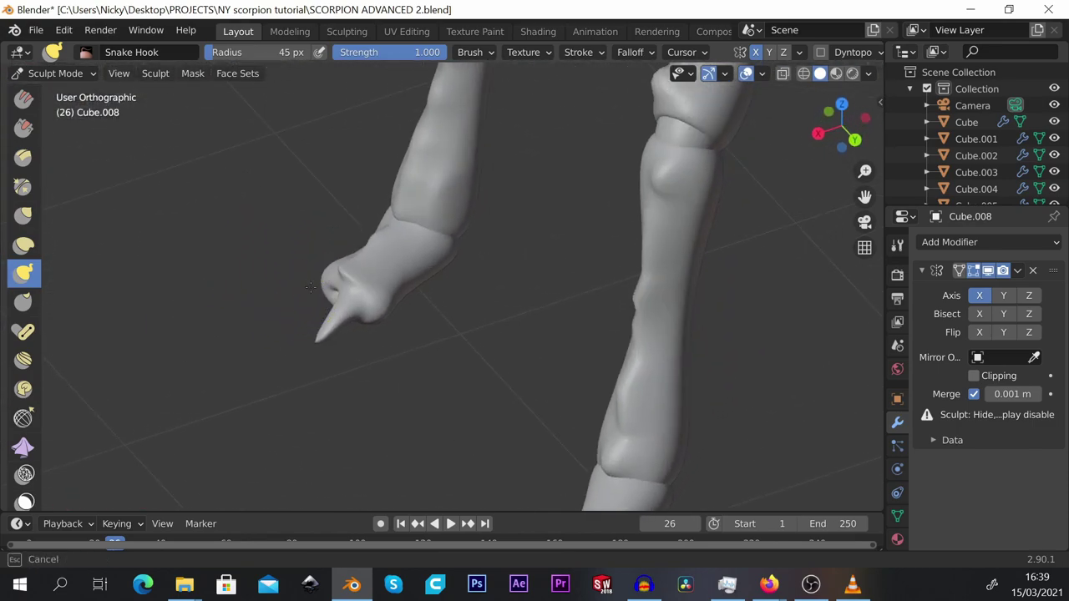
{"action": "left_click_drag", "start_coordinate": [311, 287], "coordinate": [293, 299]}
Pull paired pointed claws out of the tips of the remaining feet with the 45 px Snake Hook brush.
{"action": "mouse_move", "coordinate": [332, 322]}
{"action": "middle_mouse_down"}
{"action": "mouse_move", "coordinate": [460, 284]}
{"action": "mouse_move", "coordinate": [353, 174]}
{"action": "mouse_move", "coordinate": [288, 221]}
{"action": "middle_mouse_up"}
{"action": "mouse_move", "coordinate": [288, 221]}
{"action": "middle_mouse_down", "text": "shift"}
{"action": "mouse_move", "coordinate": [306, 255]}
{"action": "mouse_move", "coordinate": [379, 267]}
{"action": "middle_mouse_up", "text": "shift"}
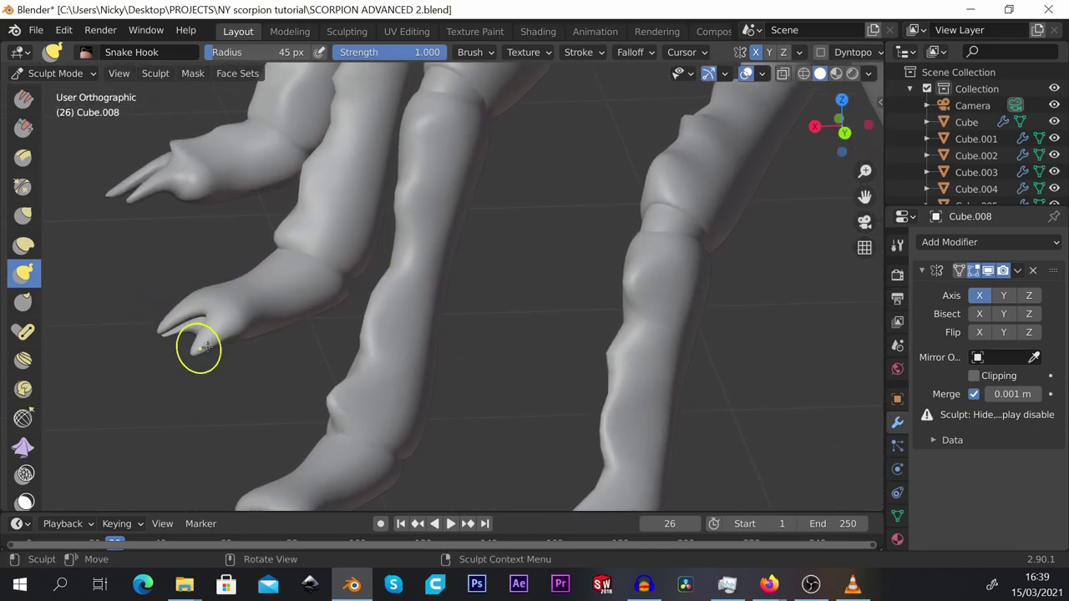
{"action": "middle_click_drag", "start_coordinate": [198, 347], "coordinate": [277, 183], "text": "shift"}
{"action": "middle_click_drag", "start_coordinate": [330, 401], "coordinate": [303, 155], "text": "shift"}
{"action": "left_click_drag", "start_coordinate": [466, 357], "coordinate": [465, 358]}
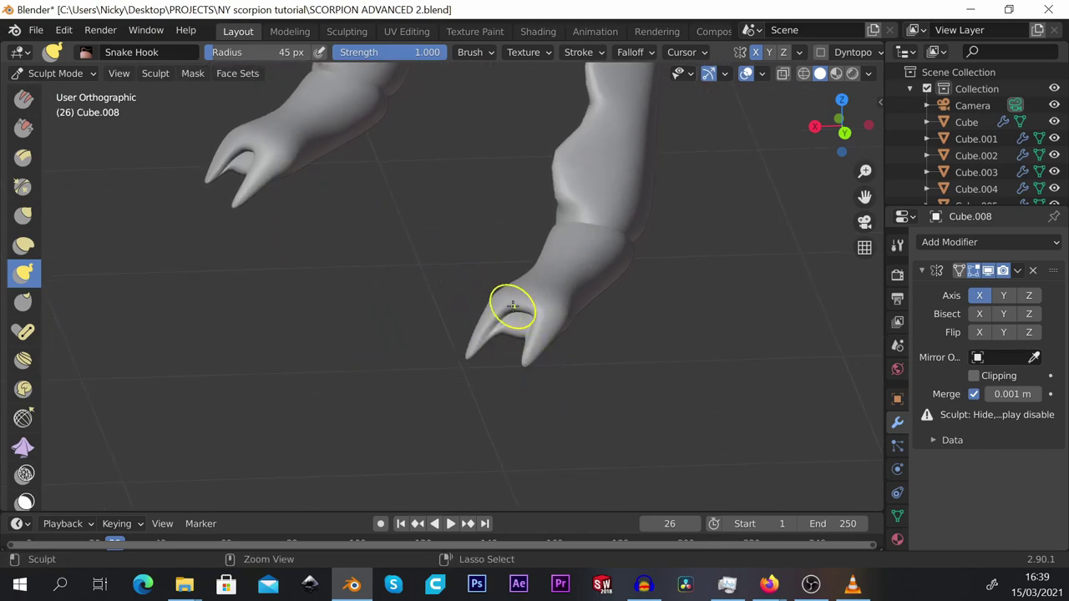
{"action": "middle_click_drag", "start_coordinate": [513, 306], "coordinate": [502, 384], "text": "ctrl"}
{"action": "middle_click_drag", "start_coordinate": [401, 332], "coordinate": [436, 399]}
{"action": "middle_click_drag", "start_coordinate": [438, 349], "coordinate": [434, 324]}
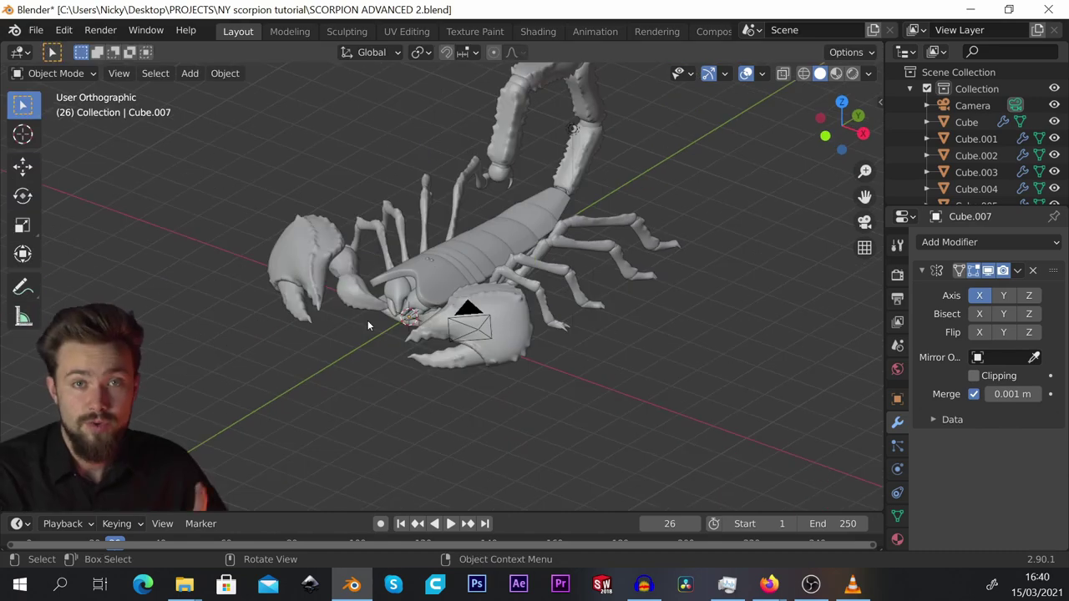
Undo the last two changes made to the scorpion's arms.
{"action": "scroll", "coordinate": [367, 320], "scroll_direction": "up", "scroll_amount": 10}
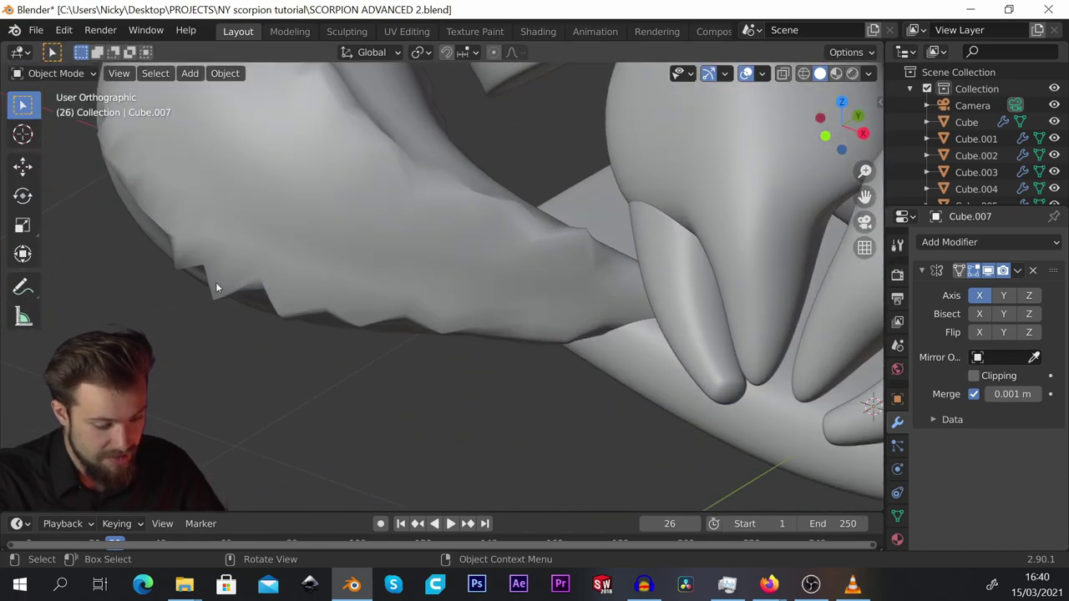
{"action": "scroll", "coordinate": [315, 295], "scroll_direction": "down", "scroll_amount": 3}
{"action": "scroll", "coordinate": [296, 249], "scroll_direction": "up", "scroll_amount": 4}
{"action": "key", "text": "ctrl+z"}
{"action": "key", "text": "ctrl+z"}
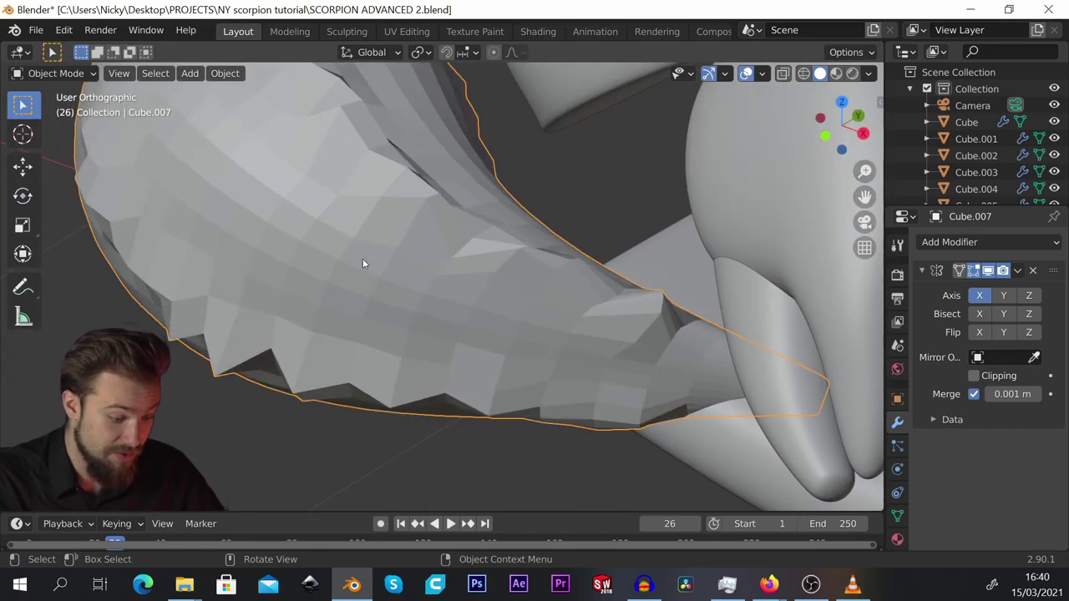
Apply Shade Smooth to the scorpion's arms.
{"action": "scroll", "coordinate": [342, 280], "scroll_direction": "down", "scroll_amount": 3}
{"action": "mouse_move", "coordinate": [338, 279]}
{"action": "middle_mouse_down"}
{"action": "mouse_move", "coordinate": [353, 202]}
{"action": "mouse_move", "coordinate": [334, 242]}
{"action": "middle_mouse_up"}
{"action": "scroll", "coordinate": [278, 303], "scroll_direction": "up", "scroll_amount": 4}
{"action": "scroll", "coordinate": [278, 303], "scroll_direction": "down", "scroll_amount": 4}
{"action": "right_click", "coordinate": [322, 203]}
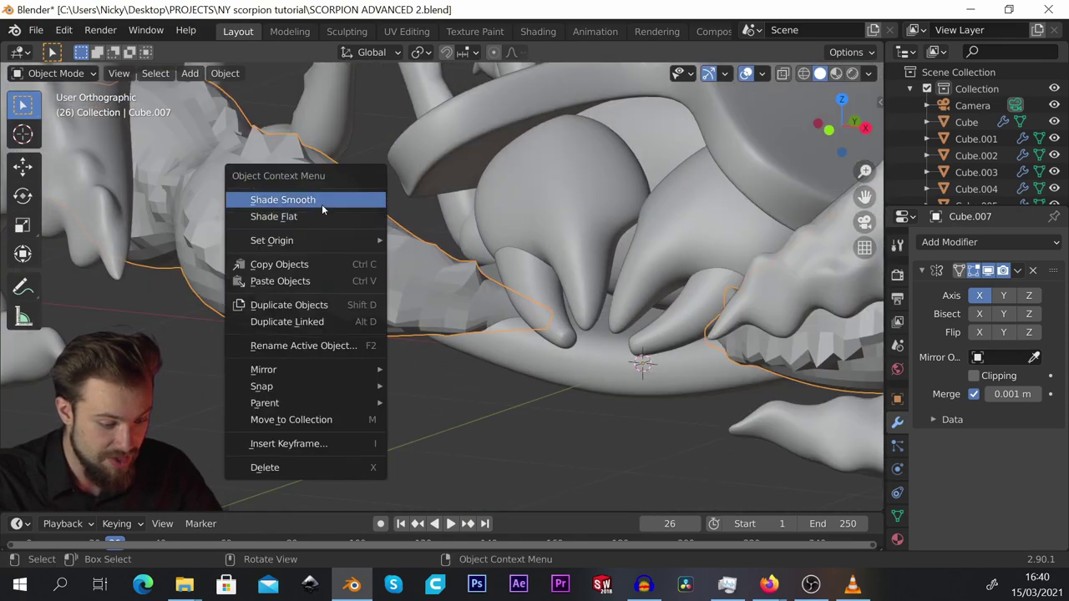
{"action": "left_click", "coordinate": [324, 200]}
{"action": "scroll", "coordinate": [308, 276], "scroll_direction": "up", "scroll_amount": 2}
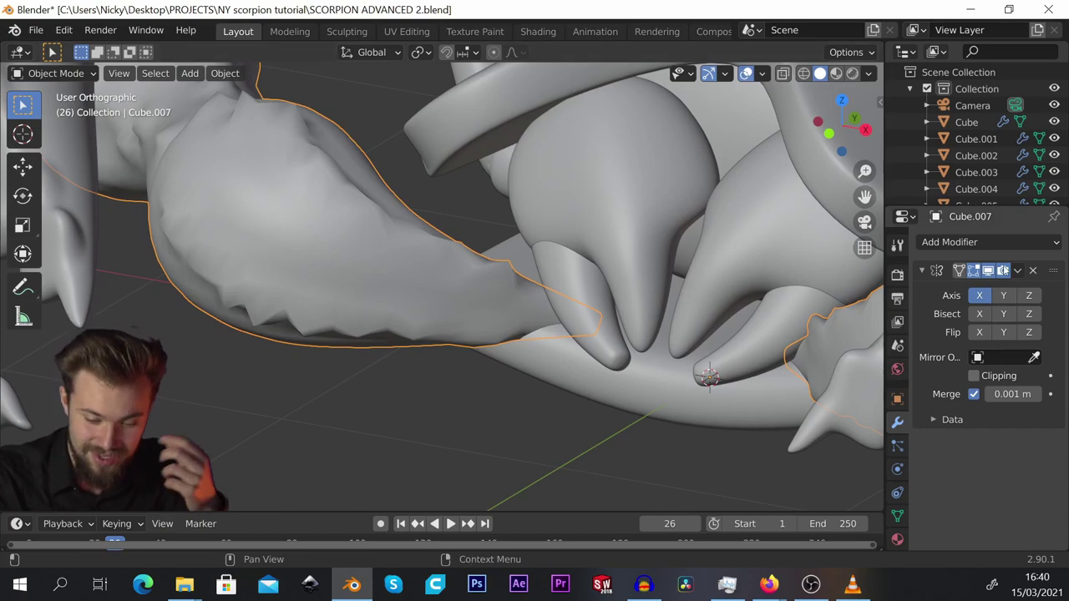
Add a Subdivision Surface modifier to the arms, with viewport and render levels both at 1.
{"action": "left_click", "coordinate": [1007, 243]}
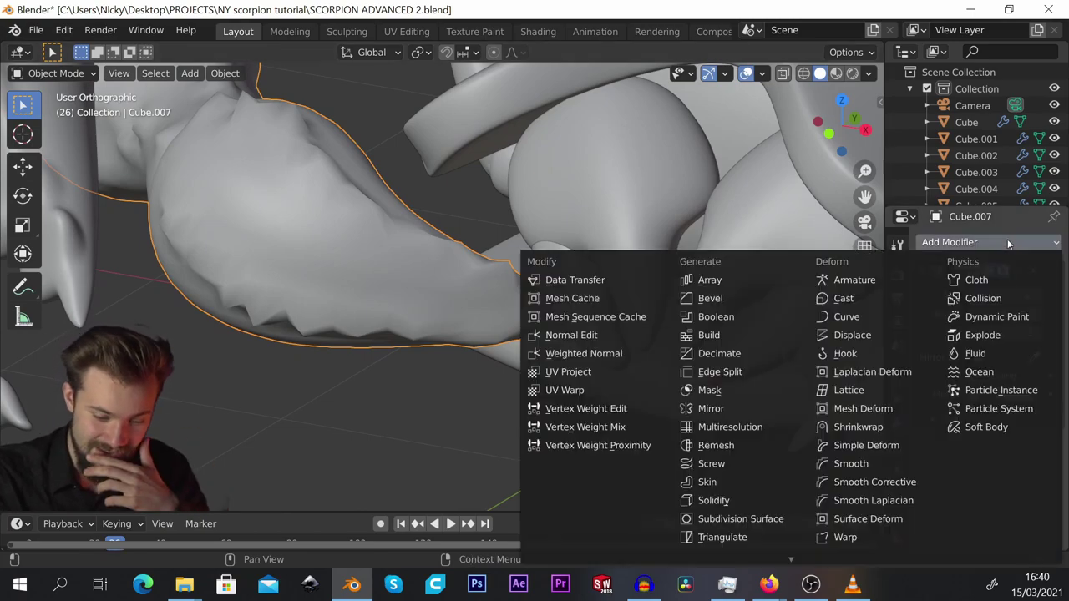
{"action": "left_click", "coordinate": [786, 520]}
{"action": "middle_click_drag", "start_coordinate": [442, 304], "coordinate": [288, 288]}
{"action": "scroll", "coordinate": [288, 287], "scroll_direction": "up", "scroll_amount": 2}
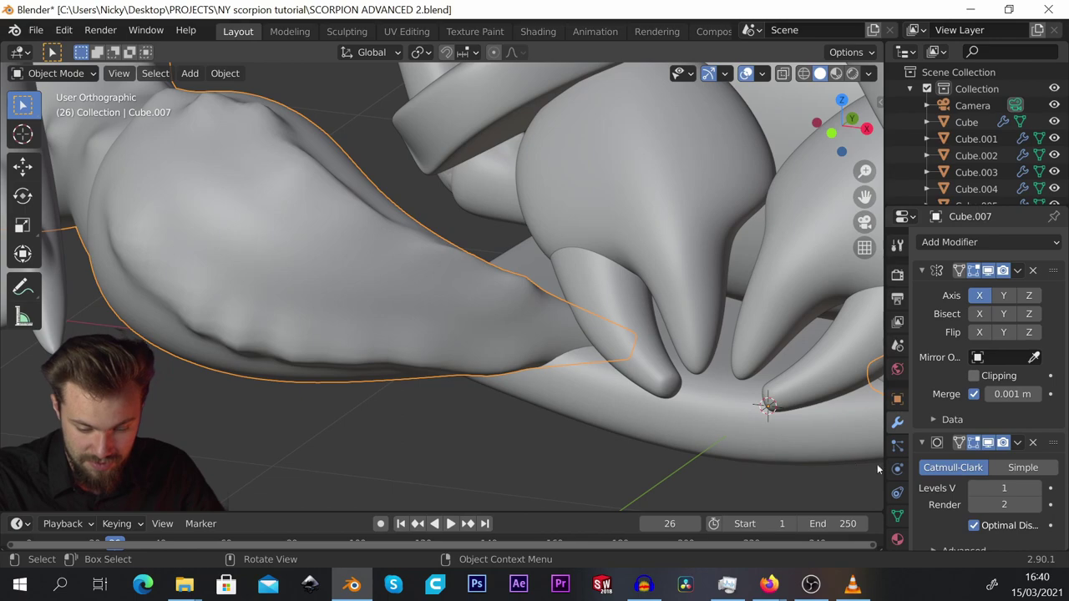
{"action": "scroll", "coordinate": [969, 493], "scroll_direction": "down", "scroll_amount": 1}
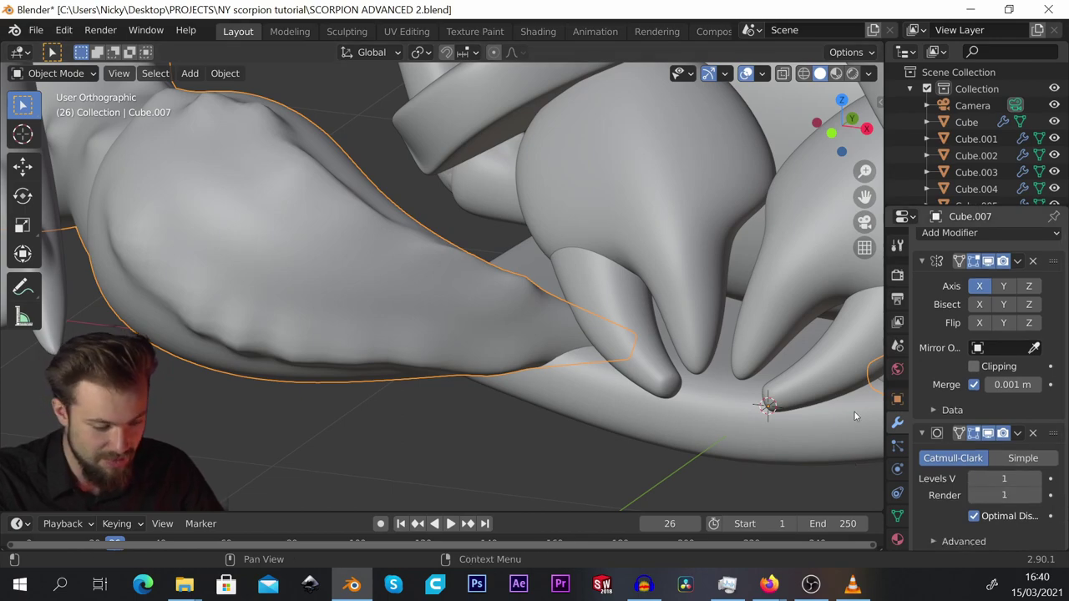
Examine the smoothed arms, then deselect them and check the whole scorpion model.
{"action": "middle_click_drag", "start_coordinate": [439, 310], "coordinate": [292, 271]}
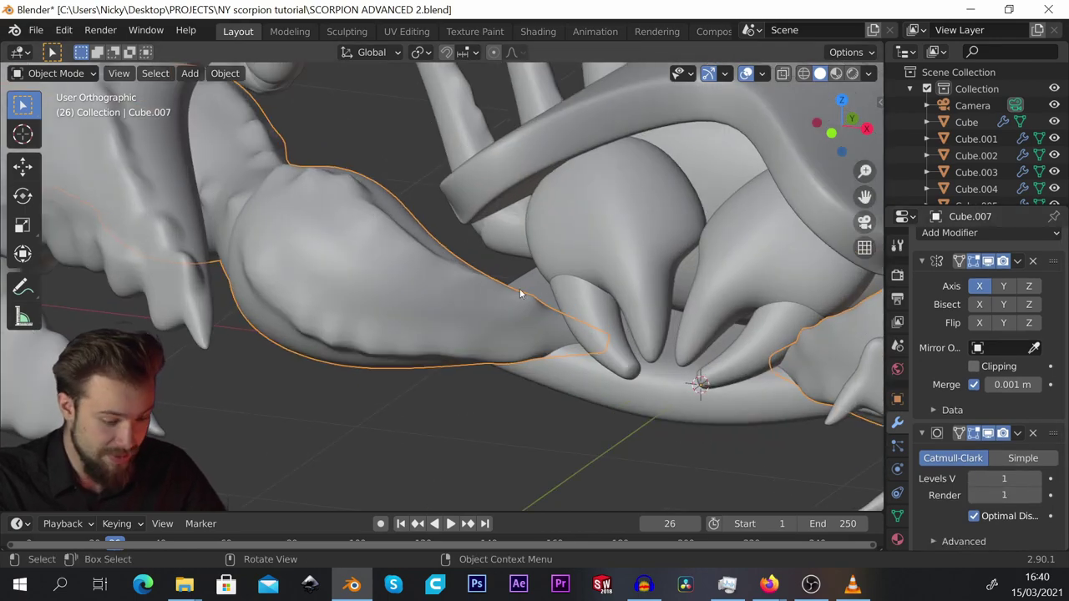
{"action": "middle_click_drag", "start_coordinate": [411, 284], "coordinate": [406, 312]}
{"action": "scroll", "coordinate": [406, 312], "scroll_direction": "down", "scroll_amount": 7}
{"action": "scroll", "coordinate": [408, 284], "scroll_direction": "up", "scroll_amount": 6}
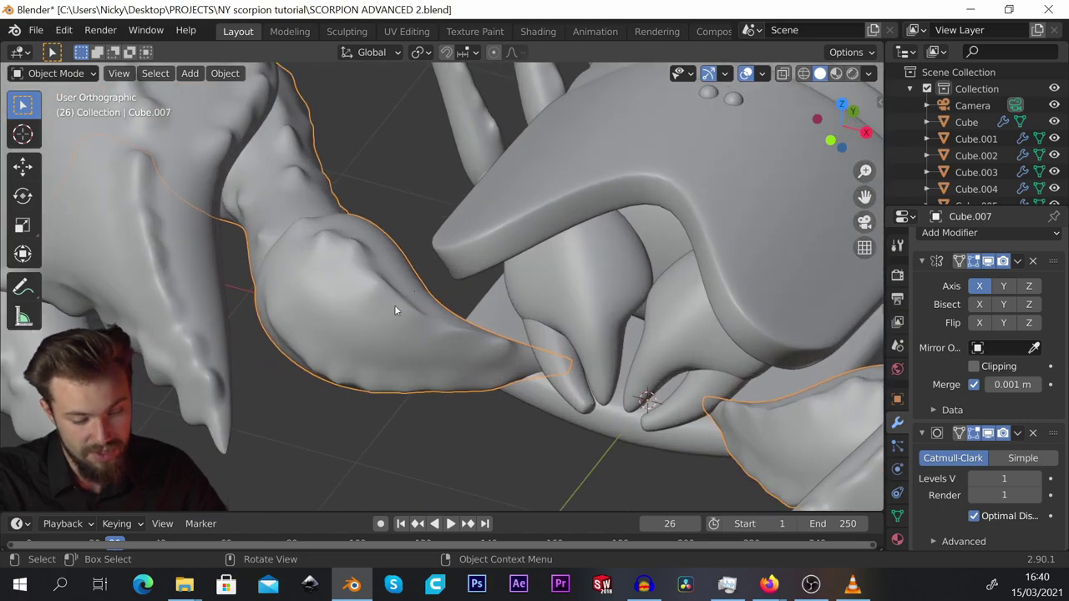
{"action": "scroll", "coordinate": [396, 310], "scroll_direction": "down", "scroll_amount": 4}
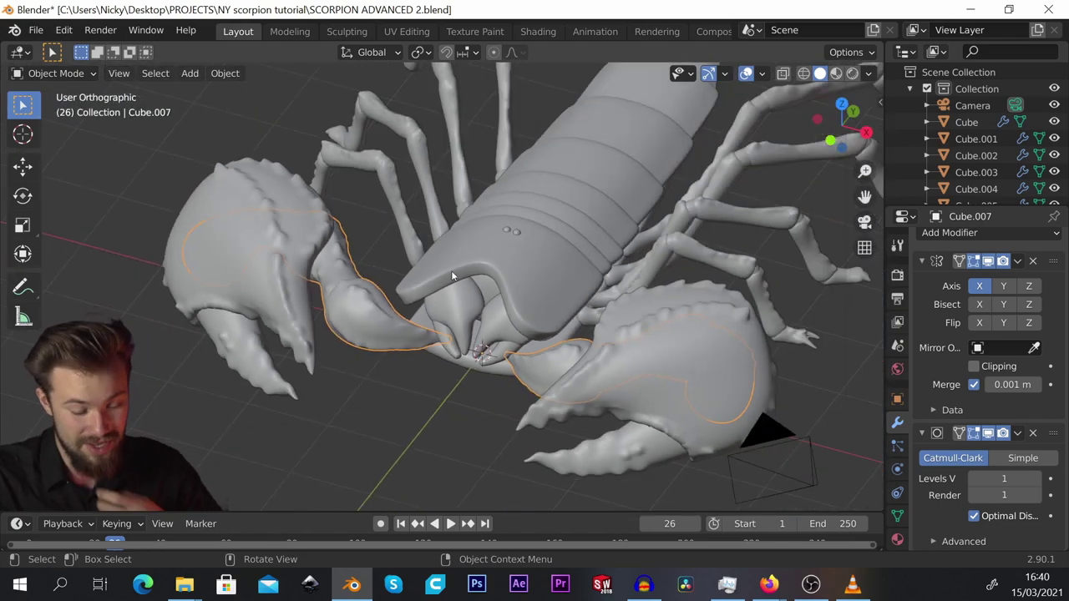
{"action": "scroll", "coordinate": [447, 296], "scroll_direction": "down", "scroll_amount": 7}
{"action": "left_click", "coordinate": [444, 182]}
{"action": "middle_click_drag", "start_coordinate": [491, 231], "coordinate": [491, 287]}
{"action": "scroll", "coordinate": [487, 249], "scroll_direction": "up", "scroll_amount": 4}
{"action": "scroll", "coordinate": [469, 274], "scroll_direction": "down", "scroll_amount": 2}
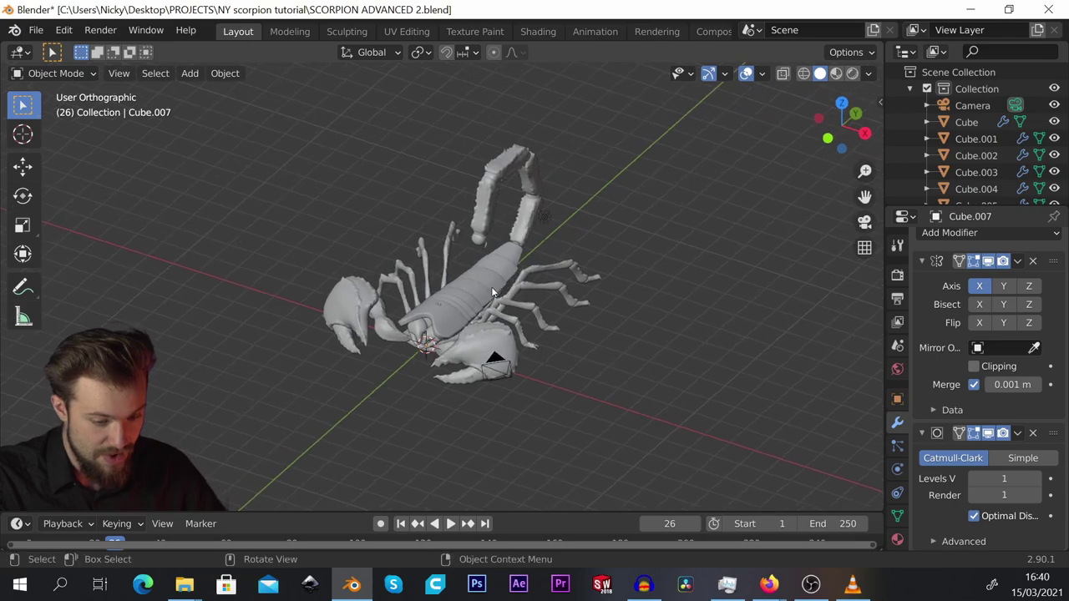
{"action": "scroll", "coordinate": [494, 274], "scroll_direction": "up", "scroll_amount": 2}
Switch to the pile-of-stone-and-rock.blend window, maximise it, inspect the scanned rock pile and copy it.
{"action": "left_click_drag", "start_coordinate": [251, 0], "coordinate": [472, 45]}
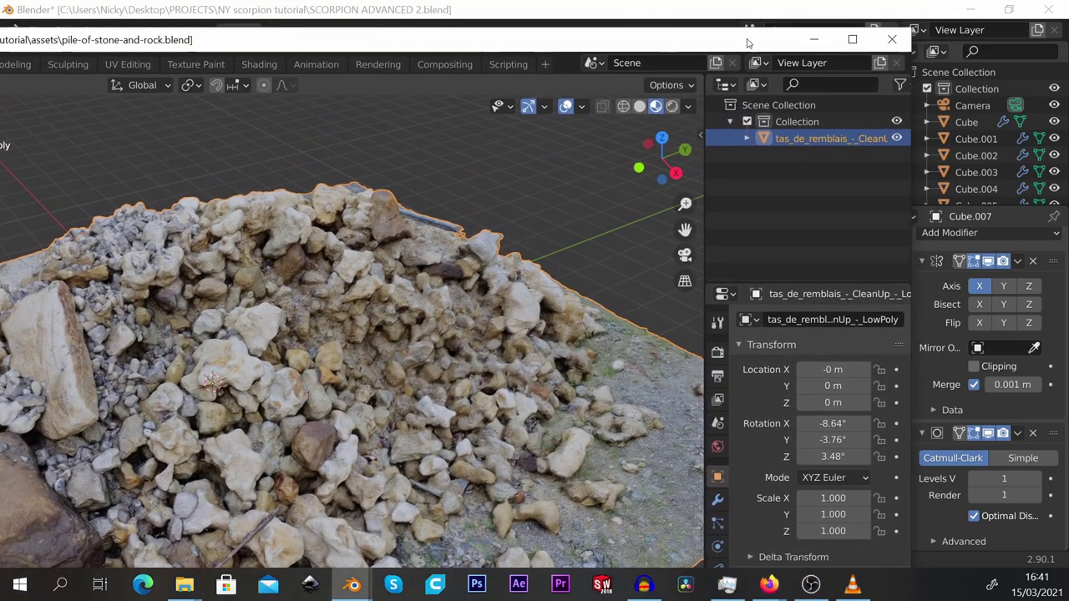
{"action": "left_click", "coordinate": [852, 39]}
{"action": "scroll", "coordinate": [552, 172], "scroll_direction": "down", "scroll_amount": 3}
{"action": "scroll", "coordinate": [591, 202], "scroll_direction": "up", "scroll_amount": 2}
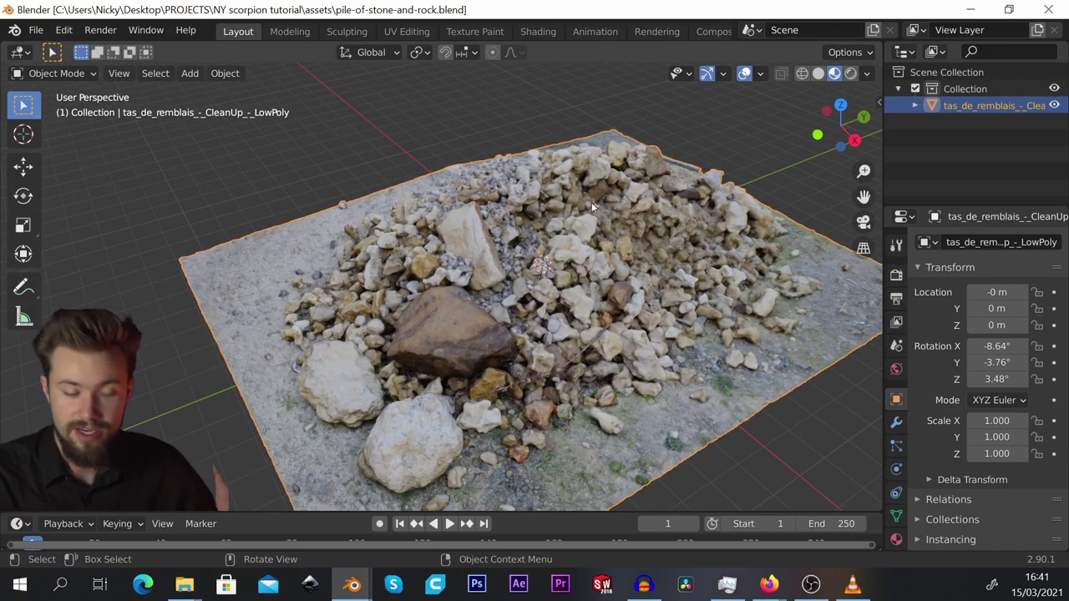
{"action": "middle_click_drag", "start_coordinate": [591, 202], "coordinate": [562, 242]}
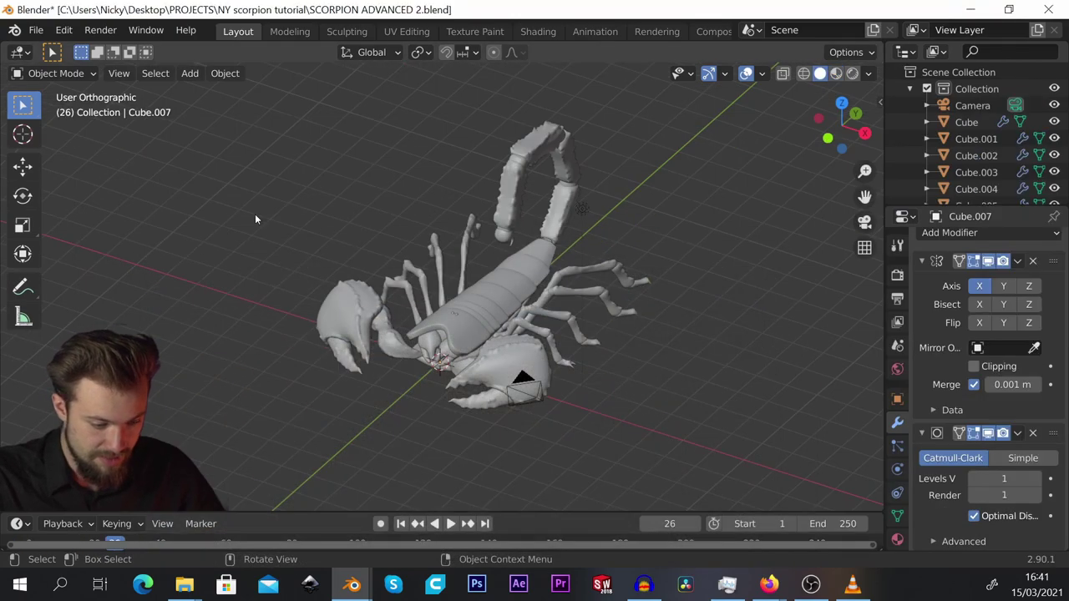
Paste the rock pile into the SCORPION ADVANCED 2.blend scene and lower it along the Z axis.
{"action": "scroll", "coordinate": [267, 200], "scroll_direction": "down", "scroll_amount": 4}
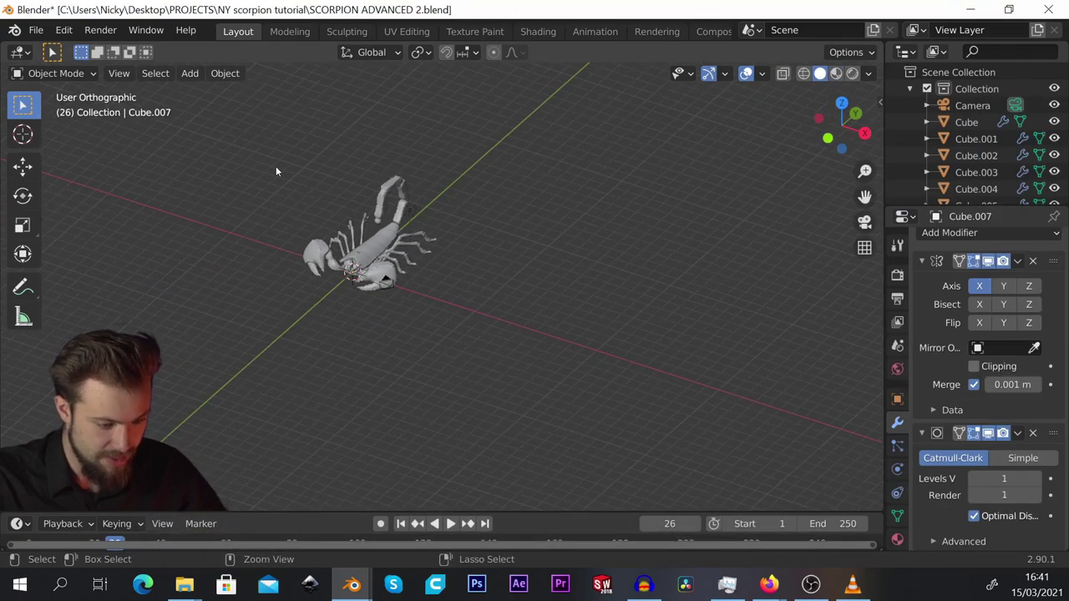
{"action": "key", "text": "ctrl+v"}
{"action": "middle_click_drag", "start_coordinate": [446, 217], "coordinate": [404, 205]}
{"action": "scroll", "coordinate": [404, 206], "scroll_direction": "up", "scroll_amount": 5}
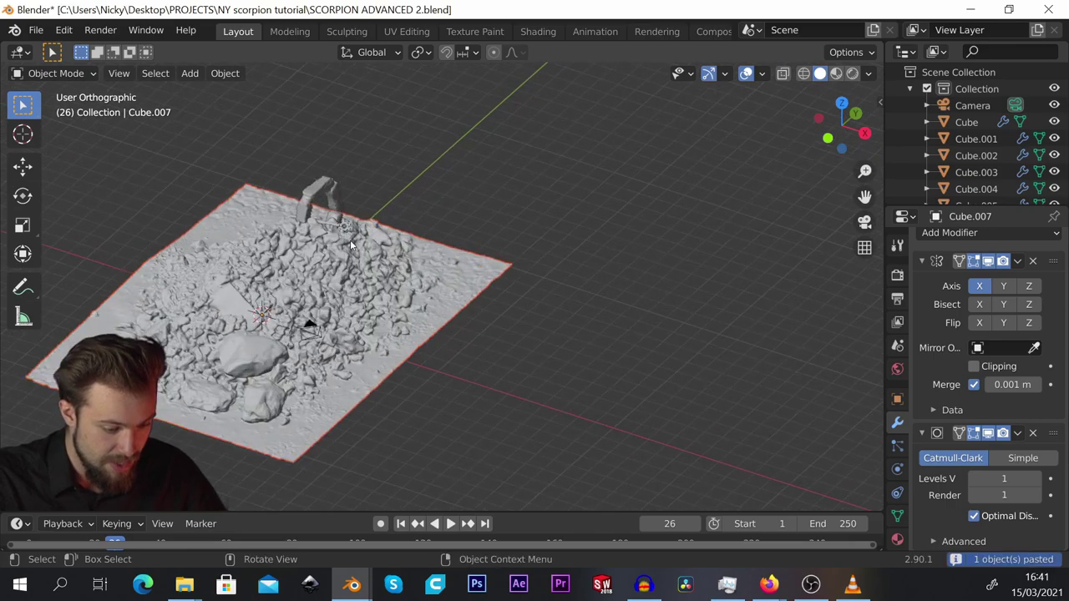
{"action": "key", "text": "g"}
{"action": "key", "text": "z"}
{"action": "left_click", "coordinate": [348, 280]}
Scale the rock pile up so that it is far larger than the scorpion.
{"action": "scroll", "coordinate": [347, 275], "scroll_direction": "down", "scroll_amount": 2}
{"action": "middle_click_drag", "start_coordinate": [344, 265], "coordinate": [258, 260]}
{"action": "scroll", "coordinate": [309, 280], "scroll_direction": "down", "scroll_amount": 6}
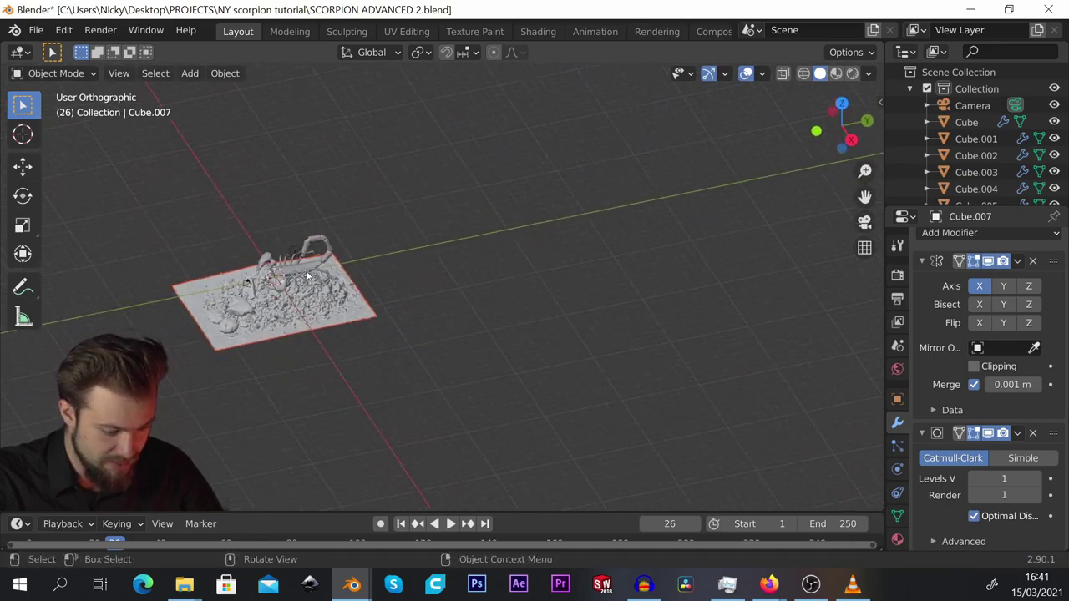
{"action": "key", "text": "s"}
{"action": "left_click", "coordinate": [51, 298]}
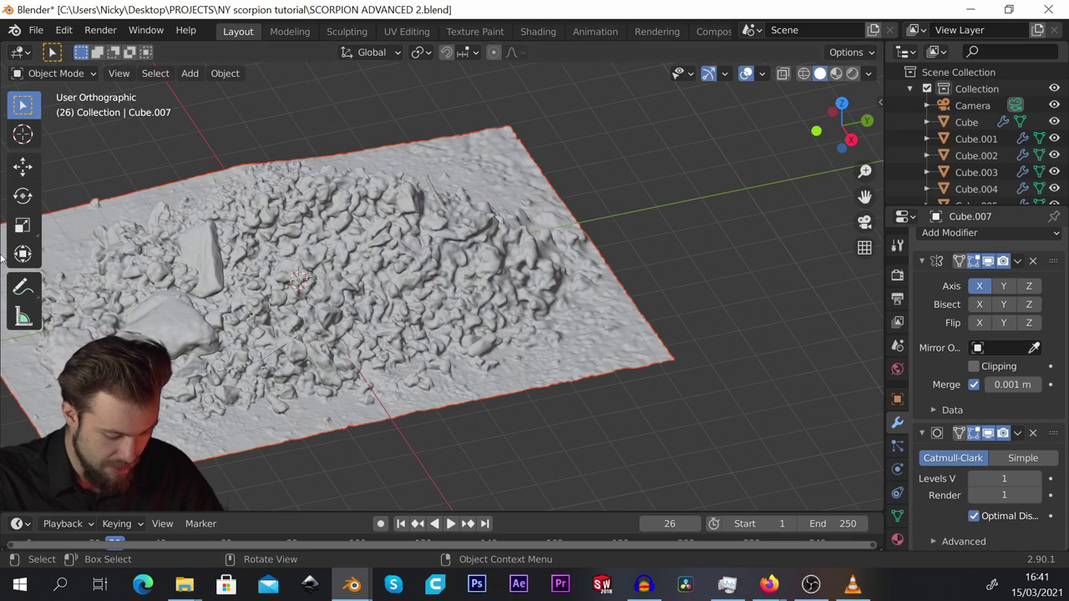
Lower the enlarged rock pile along Z and shift it along Y and X to bring the large boulder under the scorpion.
{"action": "key", "text": "g"}
{"action": "key", "text": "z"}
{"action": "left_click", "coordinate": [337, 298]}
{"action": "key", "text": "g"}
{"action": "key", "text": "y"}
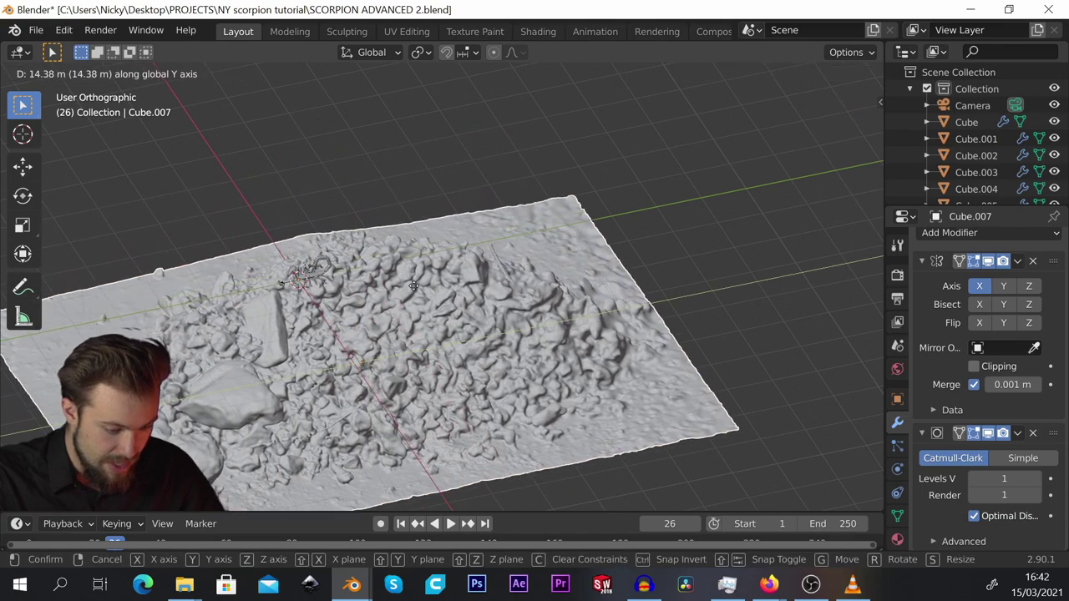
{"action": "left_click", "coordinate": [428, 310]}
{"action": "middle_click_drag", "start_coordinate": [427, 311], "coordinate": [582, 342]}
{"action": "key", "text": "g"}
{"action": "key", "text": "x"}
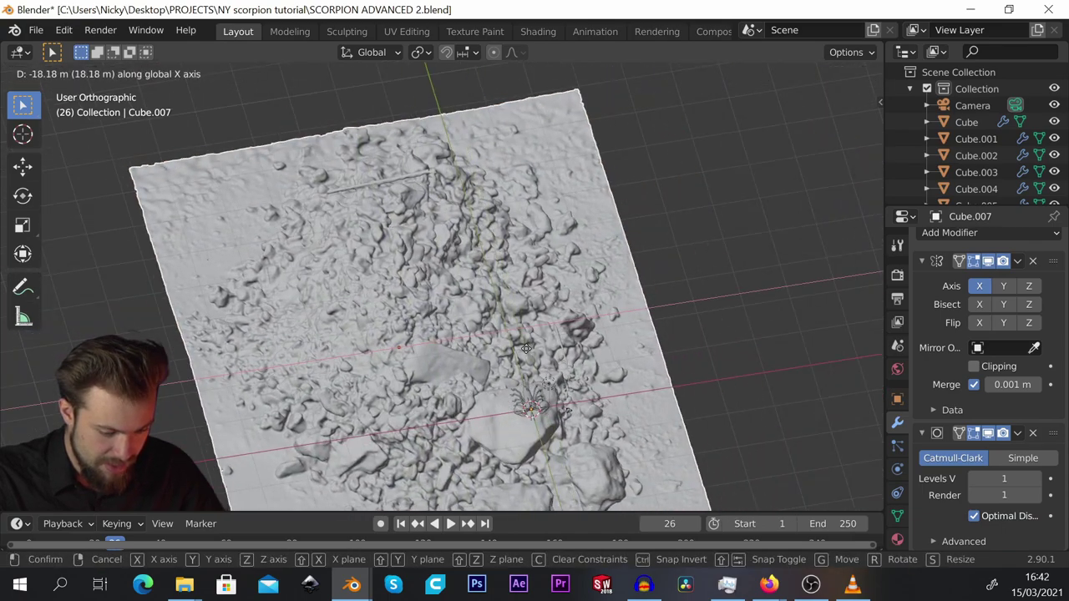
{"action": "left_click", "coordinate": [500, 349]}
Raise the rock pile along Z until the large boulder's surface reaches the scorpion's feet.
{"action": "middle_click_drag", "start_coordinate": [500, 349], "coordinate": [295, 297]}
{"action": "scroll", "coordinate": [355, 313], "scroll_direction": "up", "scroll_amount": 2}
{"action": "key", "text": "g"}
{"action": "key", "text": "y"}
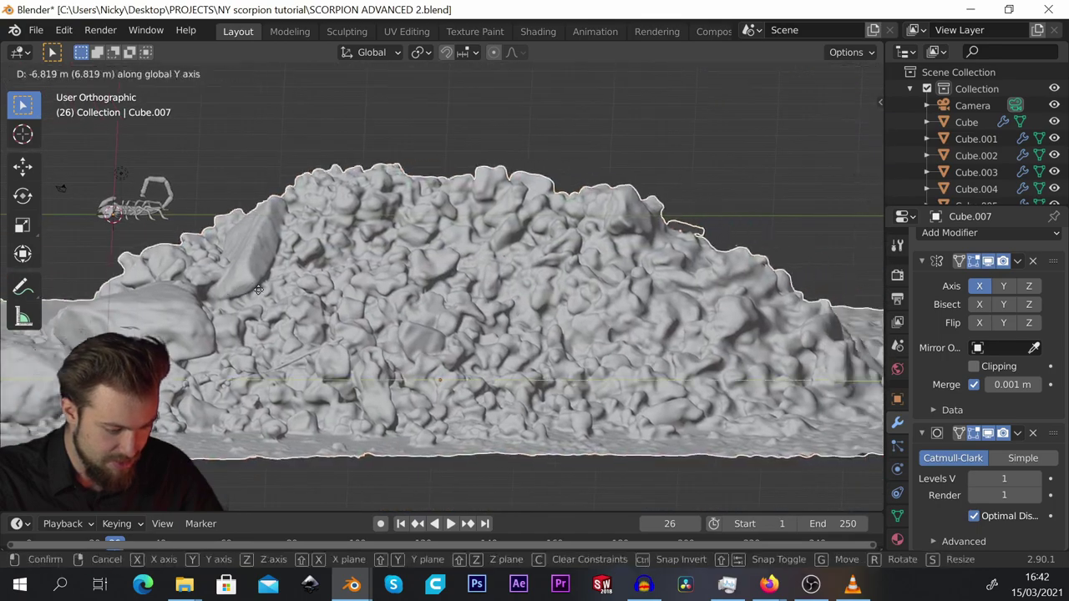
{"action": "key", "text": "Escape"}
{"action": "key", "text": "g"}
{"action": "key", "text": "z"}
{"action": "left_click", "coordinate": [264, 202]}
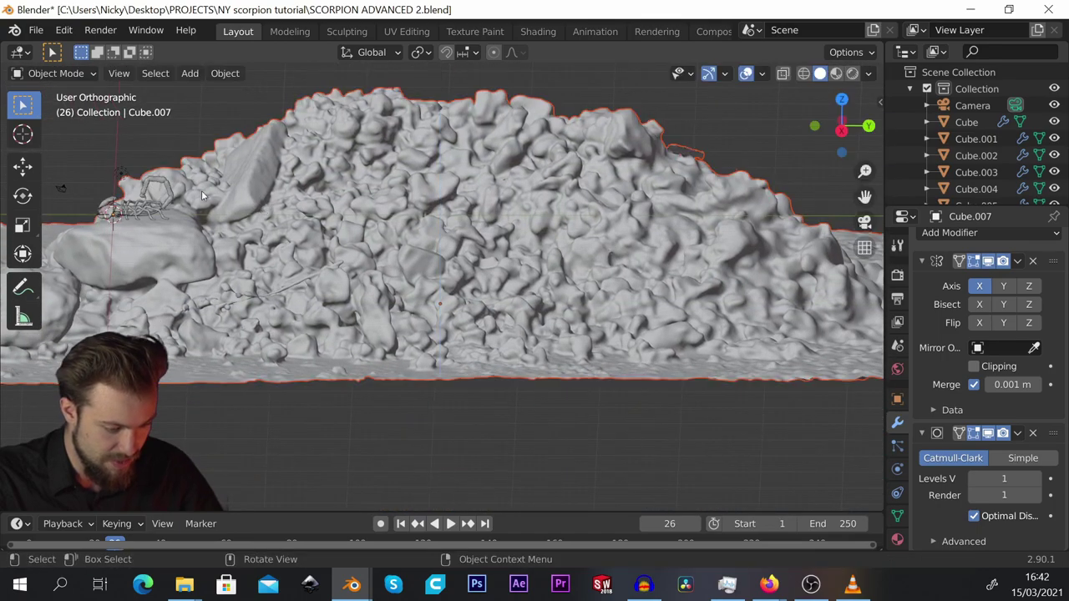
{"action": "middle_click_drag", "start_coordinate": [201, 191], "coordinate": [305, 252]}
{"action": "scroll", "coordinate": [305, 252], "scroll_direction": "up", "scroll_amount": 2}
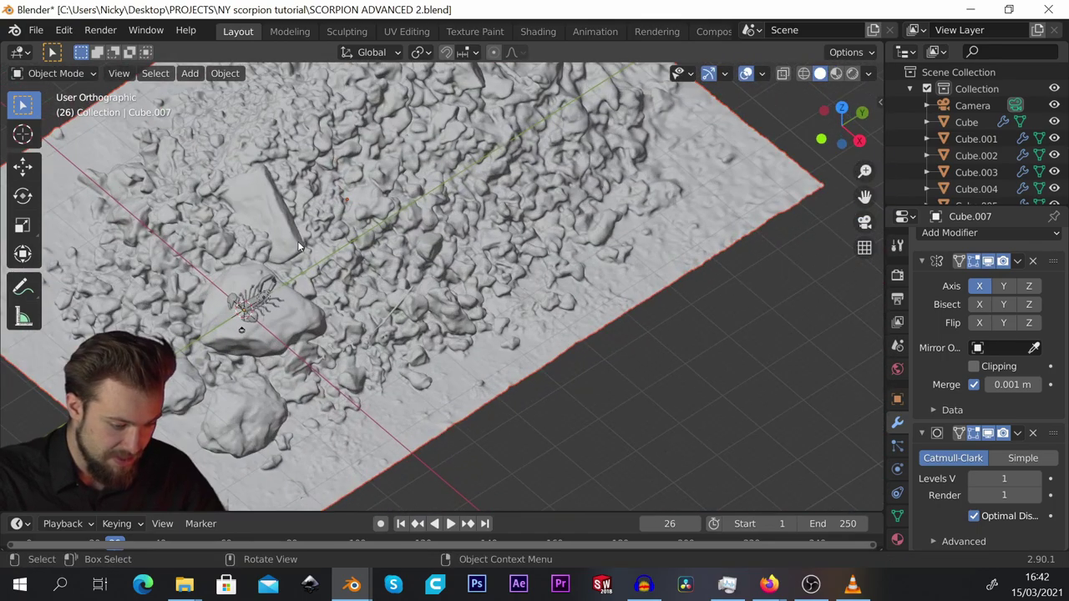
Scale the rock pile up further and lower it along the Z axis beneath the scorpion.
{"action": "scroll", "coordinate": [304, 252], "scroll_direction": "down", "scroll_amount": 3}
{"action": "key", "text": "s"}
{"action": "left_click", "coordinate": [407, 253]}
{"action": "key", "text": "g"}
{"action": "key", "text": "y"}
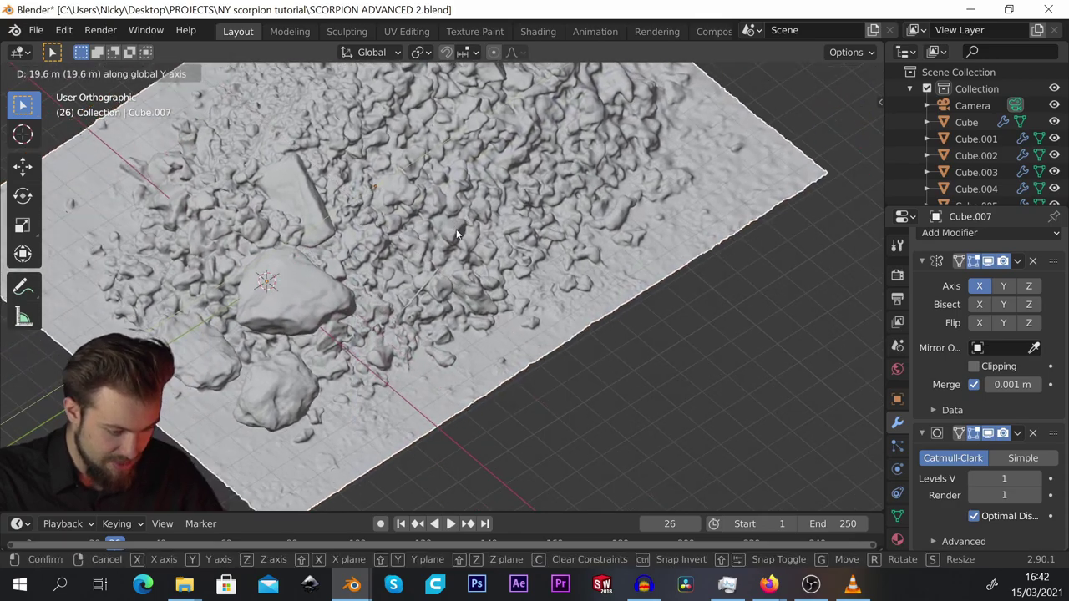
{"action": "key", "text": "z"}
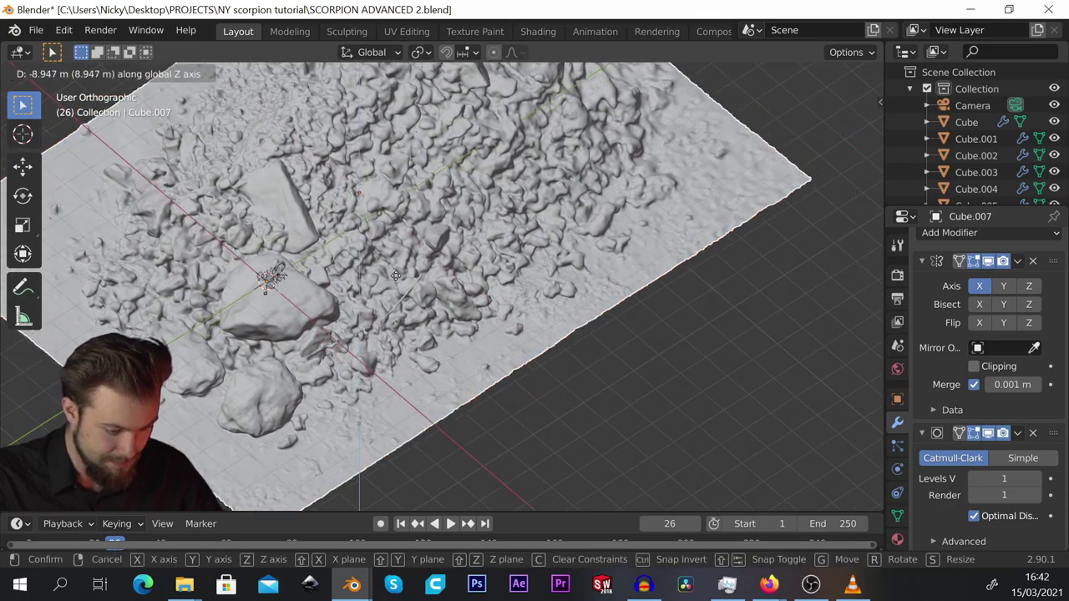
{"action": "left_click", "coordinate": [394, 272]}
Rotate the rock pile about the vertical axis in top view.
{"action": "middle_click_drag", "start_coordinate": [351, 201], "coordinate": [192, 229]}
{"action": "key", "text": "KP_7"}
{"action": "scroll", "coordinate": [375, 284], "scroll_direction": "down", "scroll_amount": 2}
{"action": "key", "text": "r"}
{"action": "left_click", "coordinate": [492, 335]}
Adjust the rock pile's height along Z so the scorpion stands on the large boulder.
{"action": "scroll", "coordinate": [492, 335], "scroll_direction": "up", "scroll_amount": 3}
{"action": "scroll", "coordinate": [316, 288], "scroll_direction": "up", "scroll_amount": 10}
{"action": "mouse_move", "coordinate": [491, 335]}
{"action": "middle_mouse_down"}
{"action": "mouse_move", "coordinate": [317, 289]}
{"action": "mouse_move", "coordinate": [338, 278]}
{"action": "mouse_move", "coordinate": [261, 290]}
{"action": "mouse_move", "coordinate": [155, 196]}
{"action": "mouse_move", "coordinate": [338, 198]}
{"action": "mouse_move", "coordinate": [362, 204]}
{"action": "mouse_move", "coordinate": [372, 229]}
{"action": "middle_mouse_up"}
{"action": "key", "text": "g"}
{"action": "key", "text": "z"}
{"action": "left_click", "coordinate": [455, 326]}
Select the scorpion's body and show the scene in Material Preview shading.
{"action": "scroll", "coordinate": [401, 300], "scroll_direction": "down", "scroll_amount": 8}
{"action": "left_click", "coordinate": [338, 278]}
{"action": "left_click", "coordinate": [835, 74]}
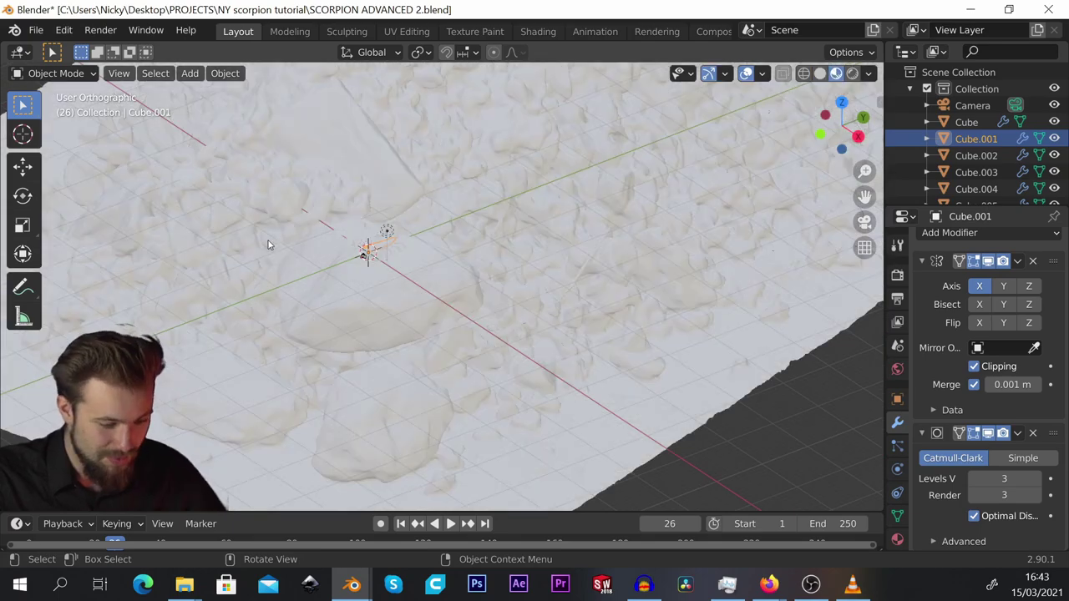
{"action": "scroll", "coordinate": [389, 239], "scroll_direction": "up", "scroll_amount": 6}
{"action": "scroll", "coordinate": [313, 280], "scroll_direction": "down", "scroll_amount": 2}
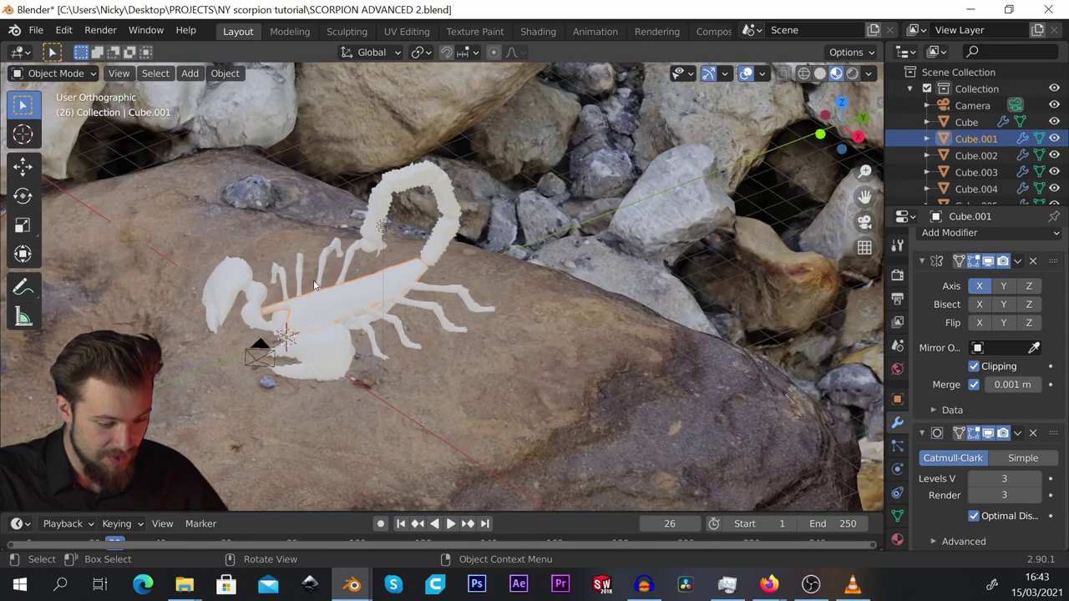
{"action": "middle_click_drag", "start_coordinate": [313, 280], "coordinate": [408, 250]}
Split the 3D viewport, turn the new area into a Shader Editor and narrow it to enlarge the 3D view.
{"action": "left_click_drag", "start_coordinate": [3, 44], "coordinate": [627, 50]}
{"action": "left_click", "coordinate": [55, 74]}
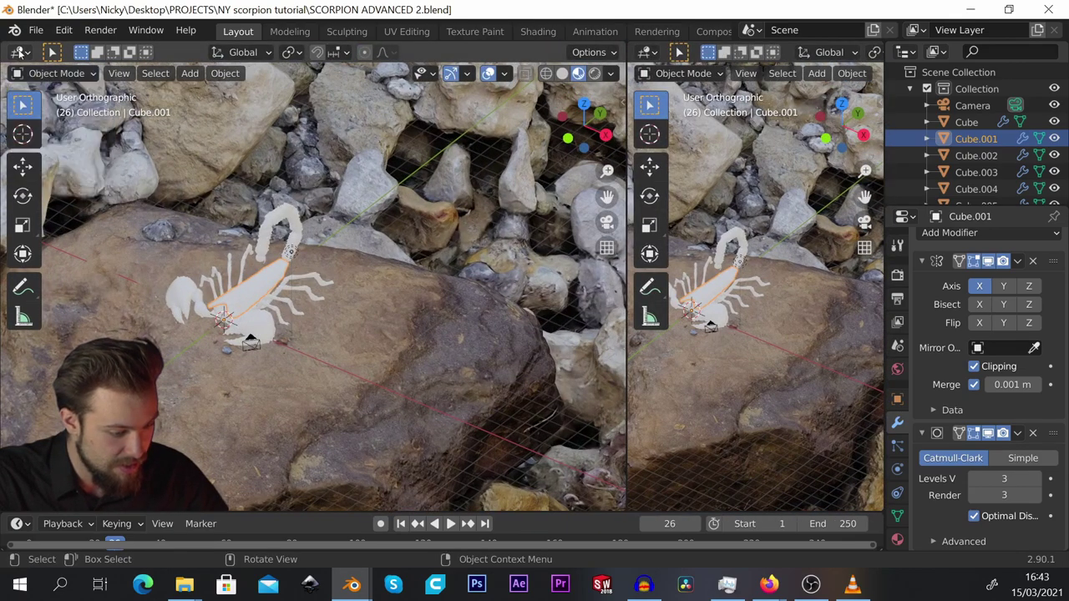
{"action": "left_click", "coordinate": [19, 52]}
{"action": "left_click", "coordinate": [54, 205]}
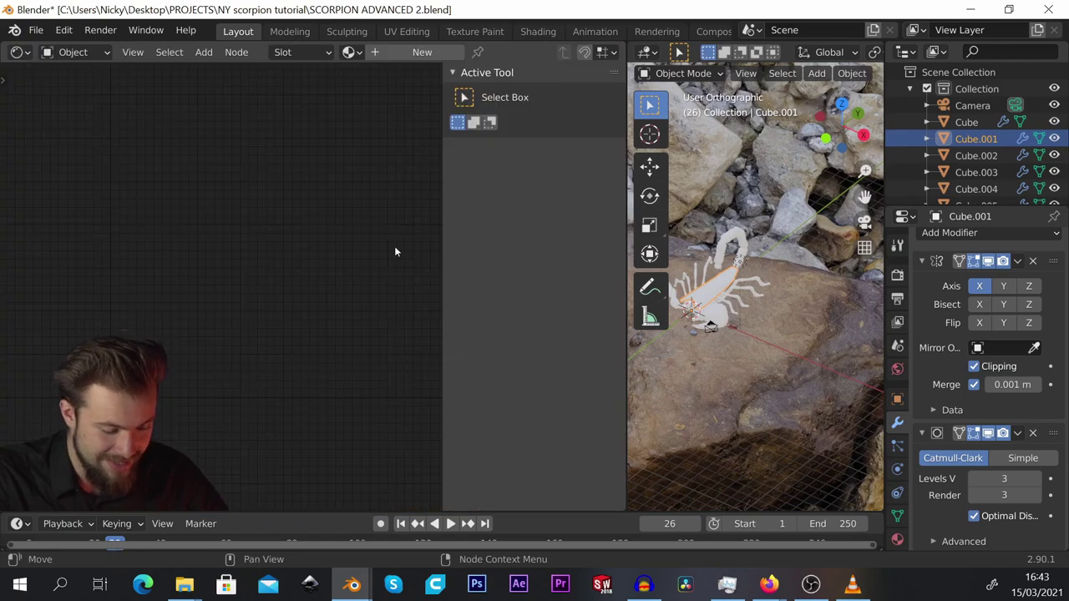
{"action": "middle_click_drag", "start_coordinate": [668, 334], "coordinate": [634, 338]}
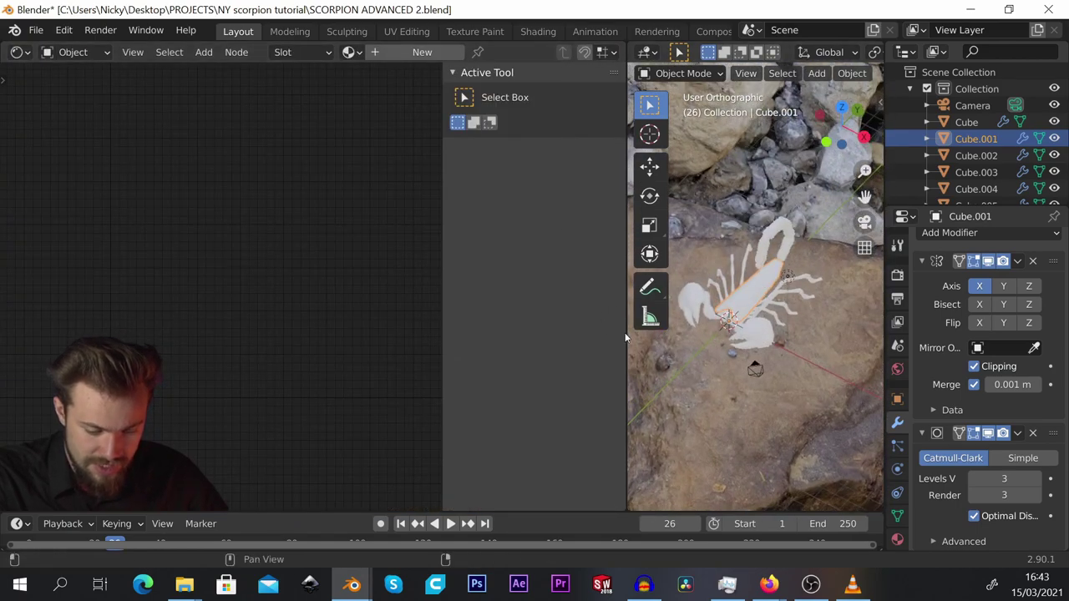
{"action": "left_click_drag", "start_coordinate": [625, 333], "coordinate": [482, 332]}
{"action": "scroll", "coordinate": [644, 312], "scroll_direction": "up", "scroll_amount": 3}
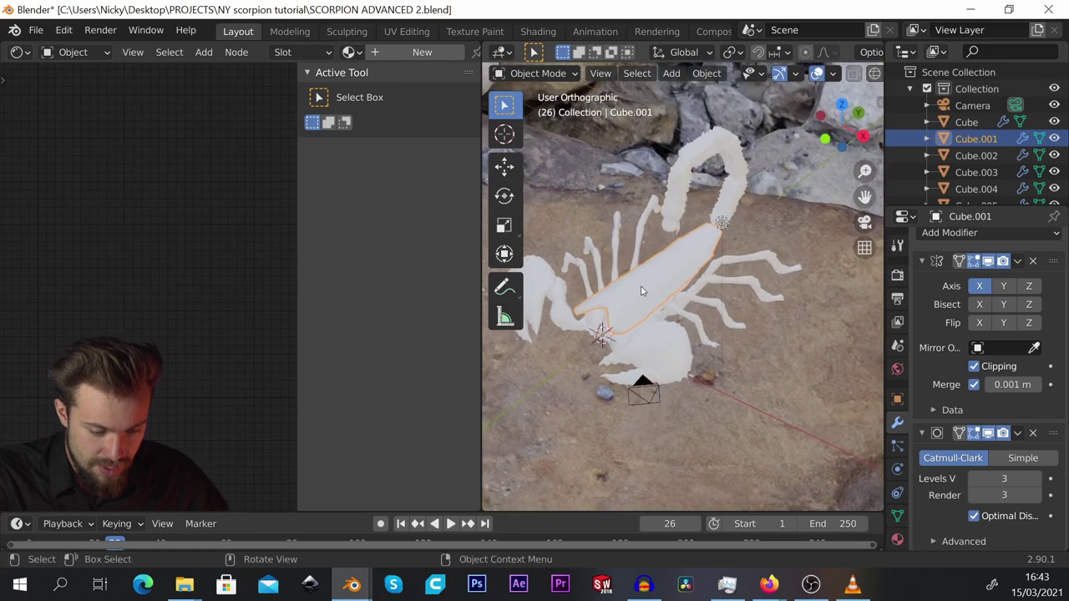
Create a new material on the scorpion's body and move its Principled BSDF node slightly upward.
{"action": "left_click", "coordinate": [898, 502]}
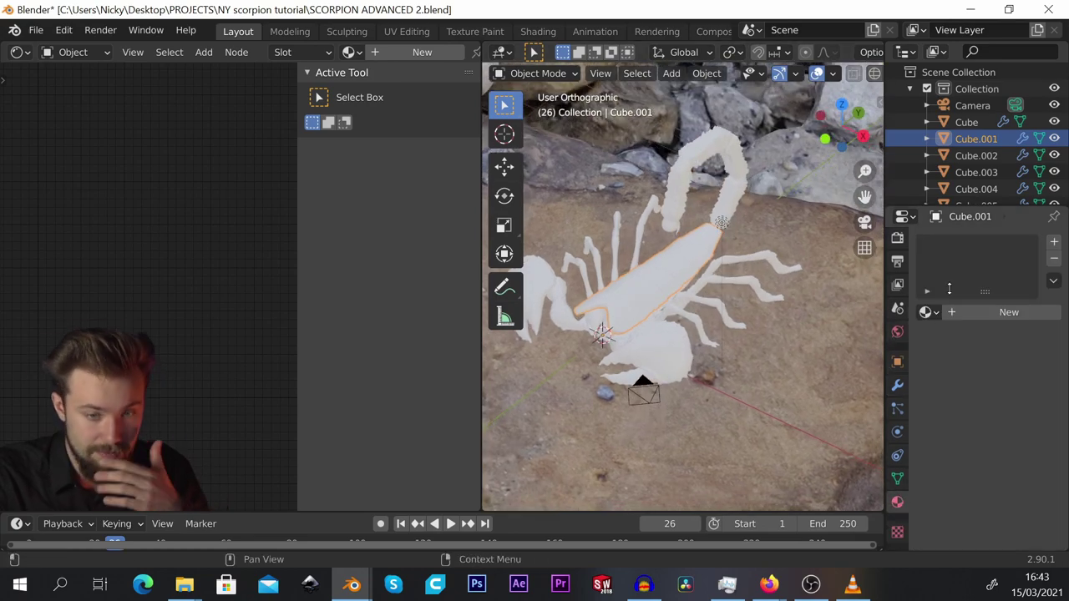
{"action": "left_click", "coordinate": [1004, 309]}
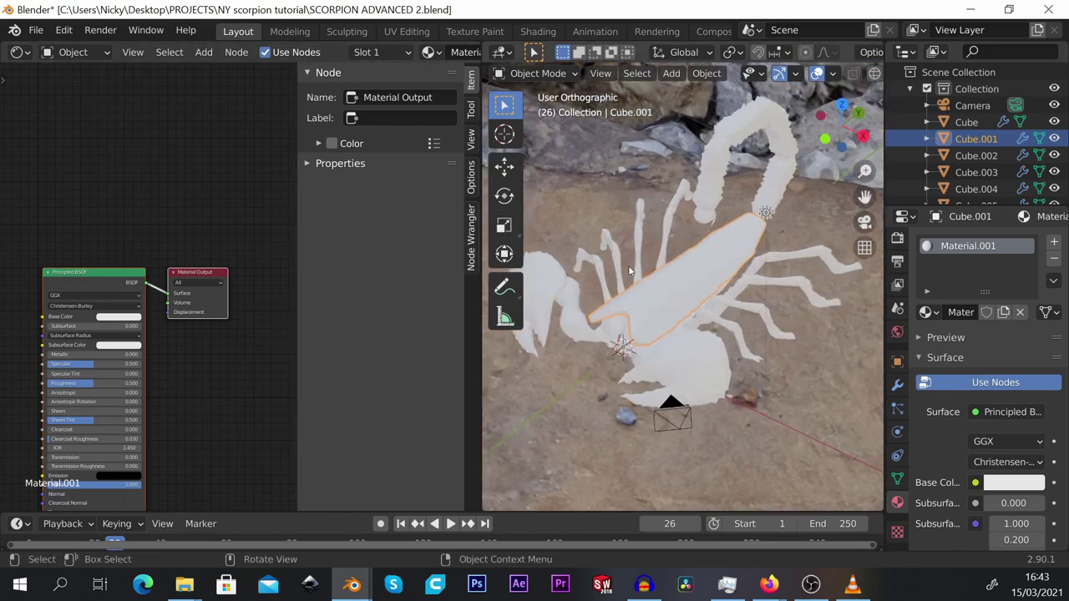
{"action": "scroll", "coordinate": [634, 271], "scroll_direction": "up", "scroll_amount": 3}
{"action": "scroll", "coordinate": [96, 393], "scroll_direction": "up", "scroll_amount": 3}
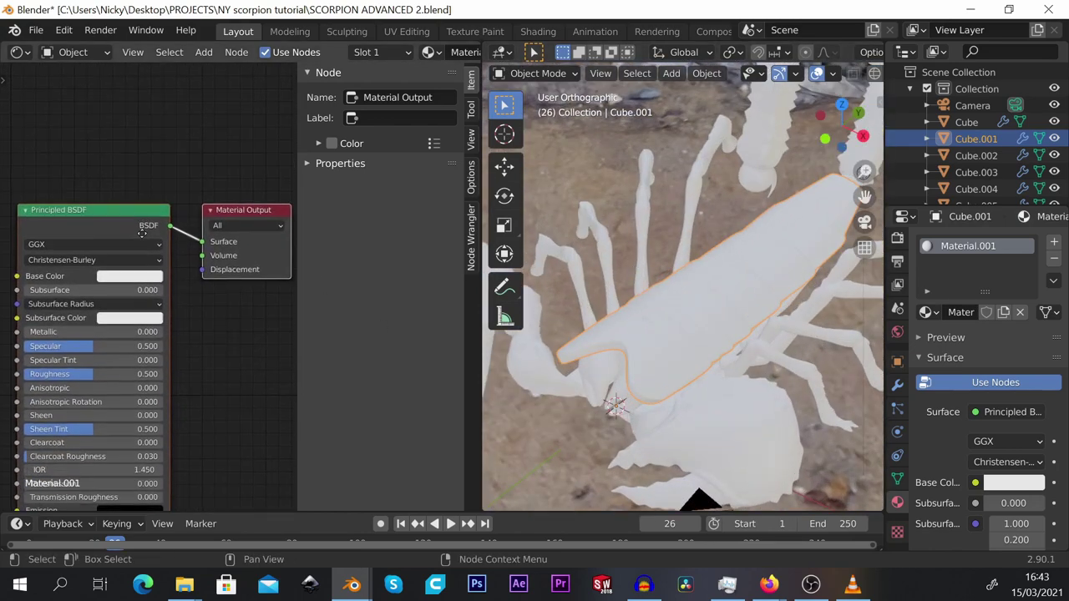
{"action": "left_click_drag", "start_coordinate": [110, 218], "coordinate": [117, 182]}
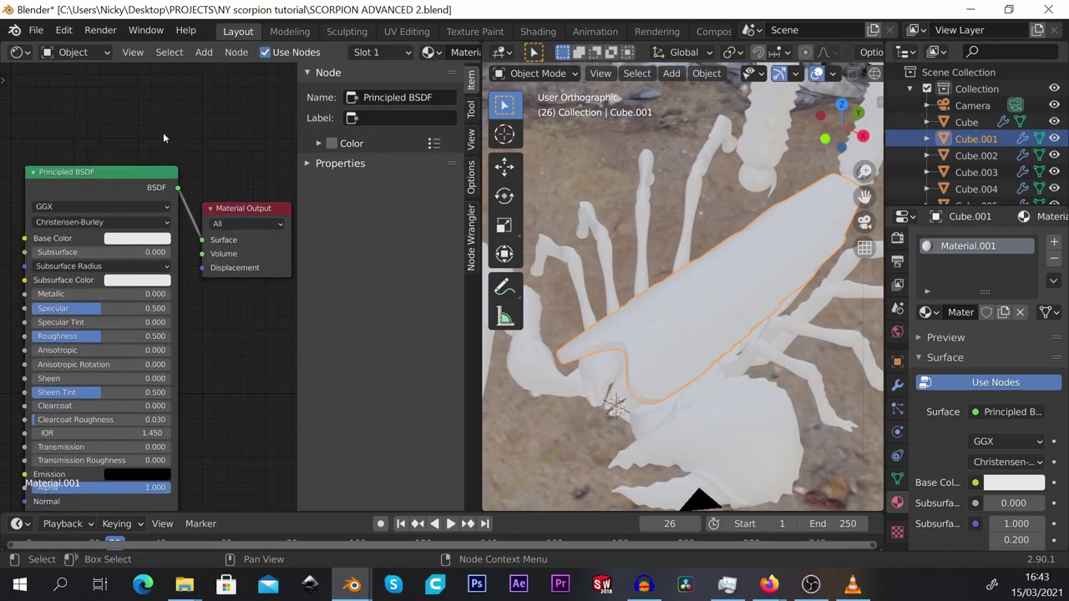
Set the body material's Base Color to black and Roughness to 0.164, and rename the material SHELL.
{"action": "left_click", "coordinate": [139, 238]}
{"action": "left_click_drag", "start_coordinate": [213, 81], "coordinate": [214, 147]}
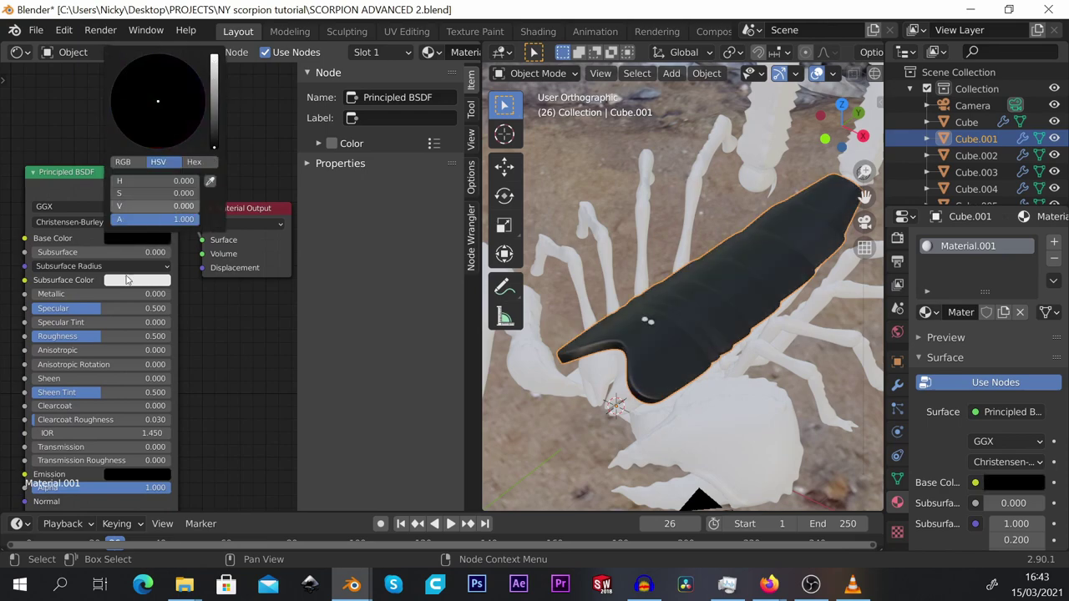
{"action": "left_click_drag", "start_coordinate": [101, 336], "coordinate": [62, 335]}
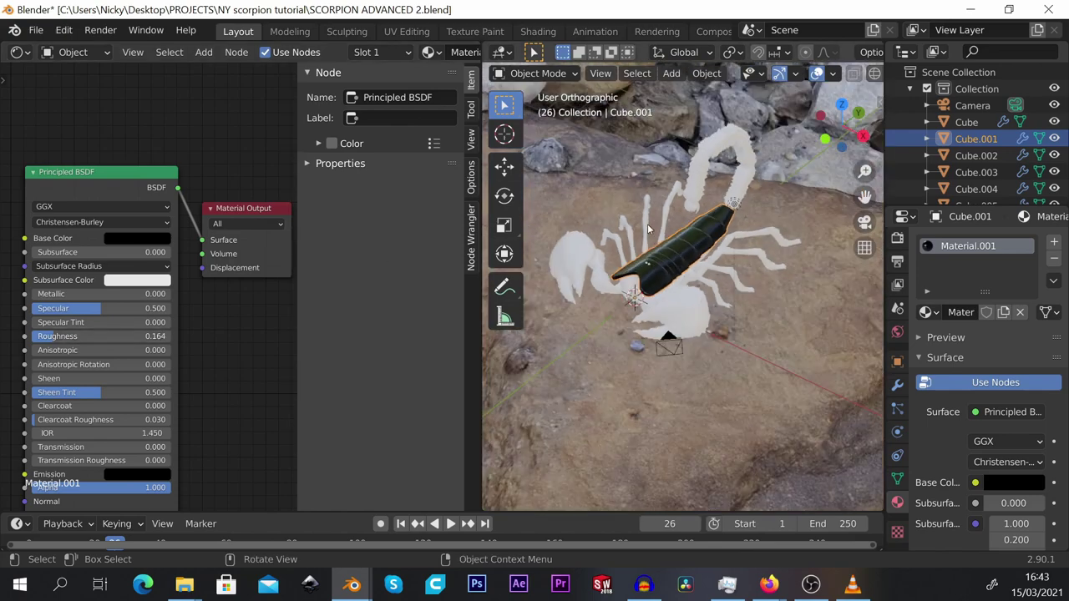
{"action": "scroll", "coordinate": [647, 224], "scroll_direction": "down", "scroll_amount": 5}
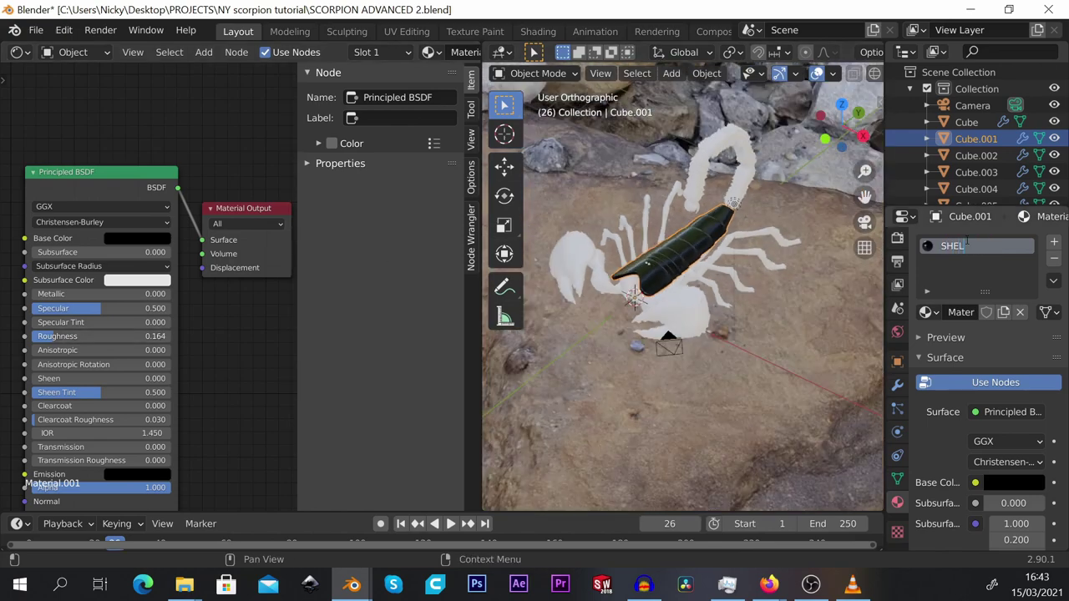
Create a new material named CLAW on the scorpion's large claws.
{"action": "left_click", "coordinate": [699, 302]}
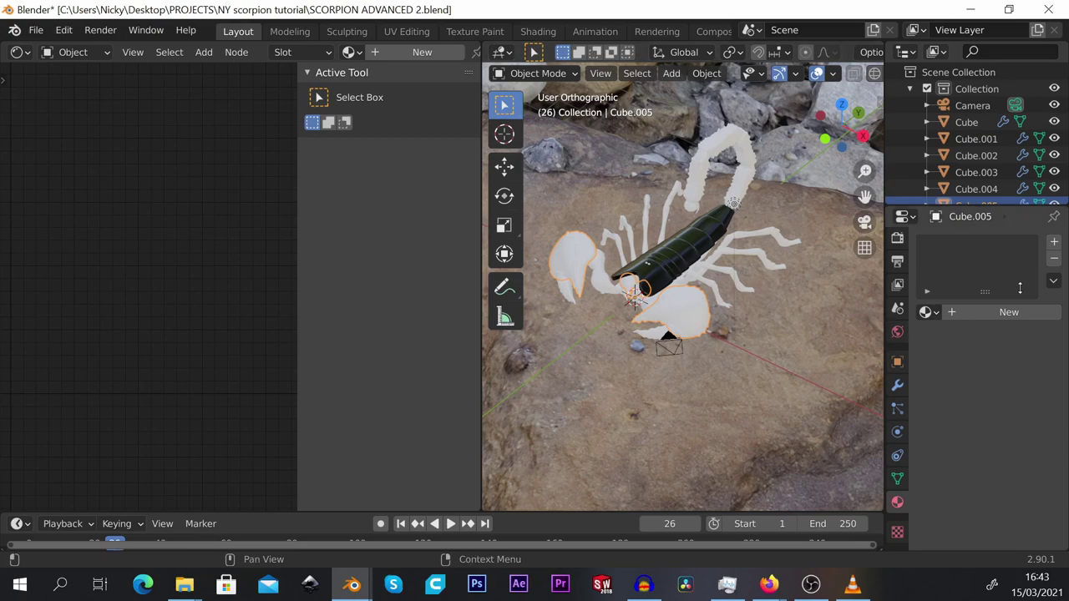
{"action": "left_click", "coordinate": [1007, 311]}
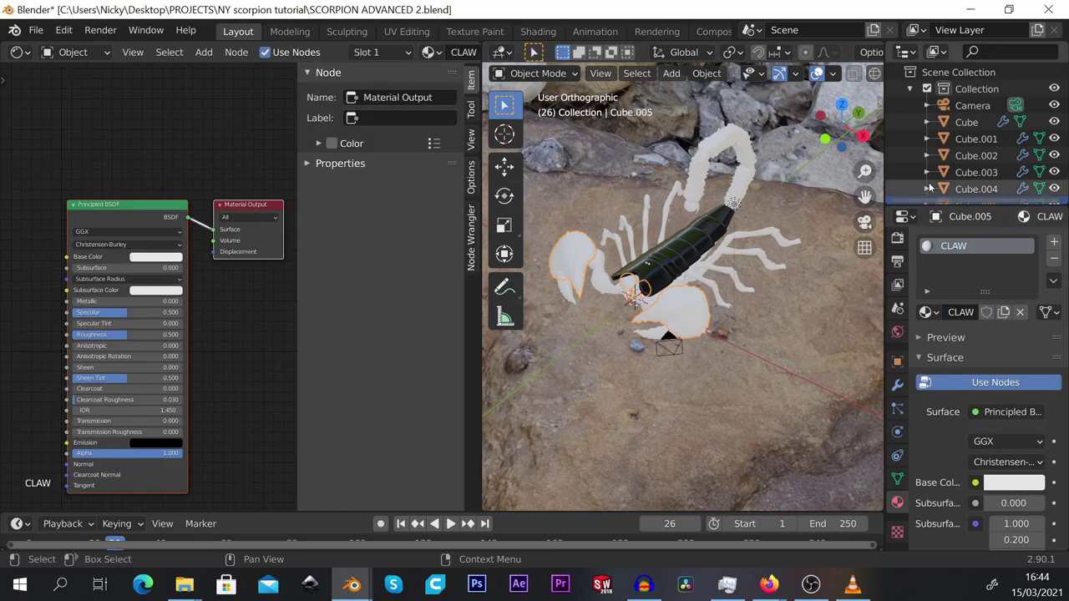
{"action": "scroll", "coordinate": [620, 237], "scroll_direction": "up", "scroll_amount": 2}
Set the CLAW material's Base Color to black and its Roughness to 0.142.
{"action": "left_click", "coordinate": [155, 258]}
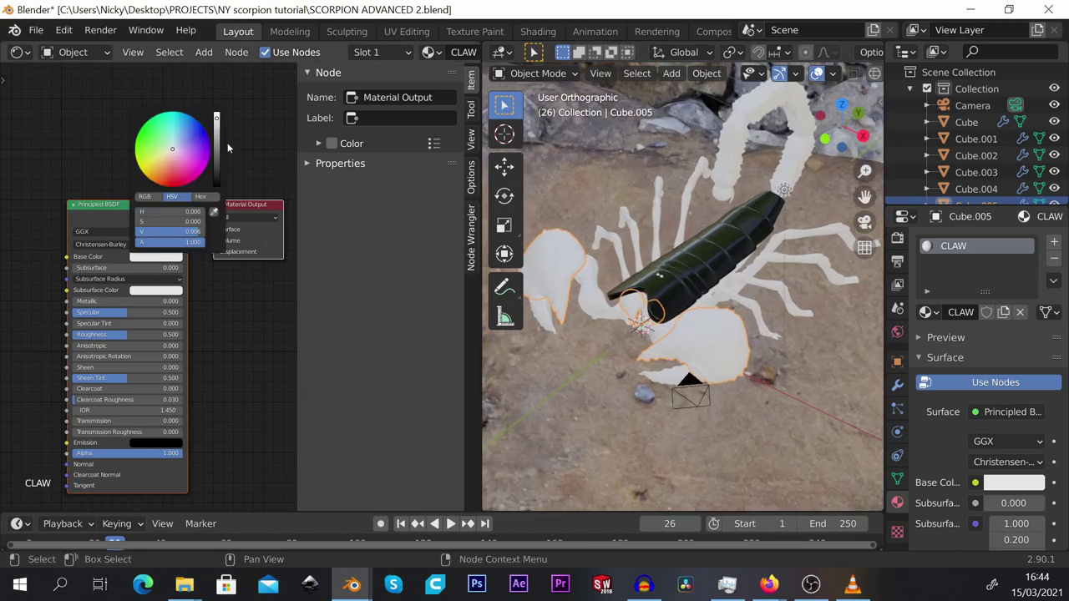
{"action": "left_click_drag", "start_coordinate": [216, 125], "coordinate": [216, 186]}
{"action": "scroll", "coordinate": [114, 340], "scroll_direction": "up", "scroll_amount": 1}
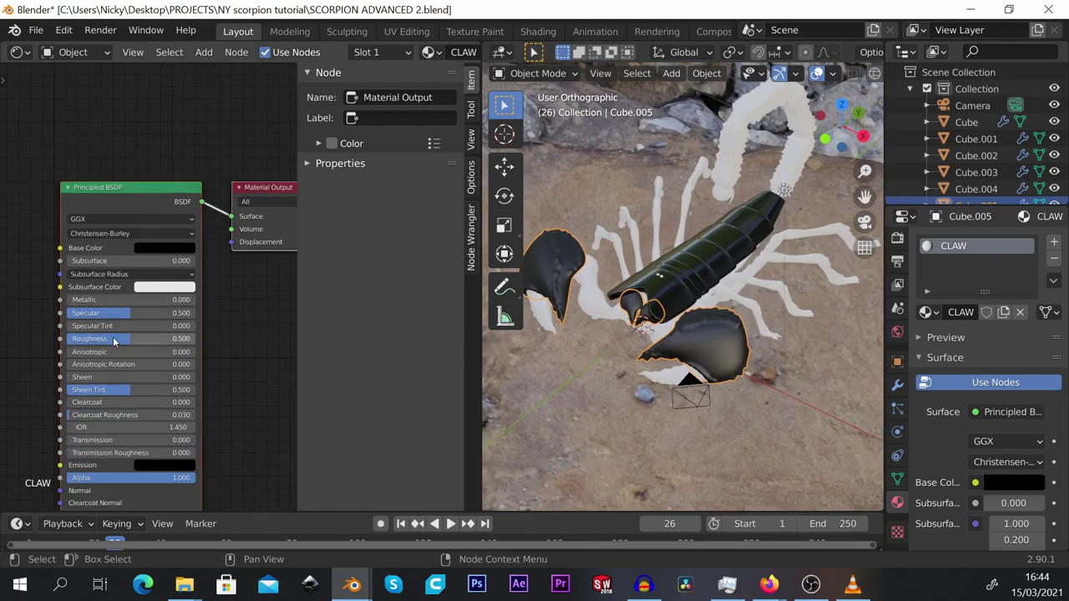
{"action": "left_click_drag", "start_coordinate": [109, 340], "coordinate": [80, 340]}
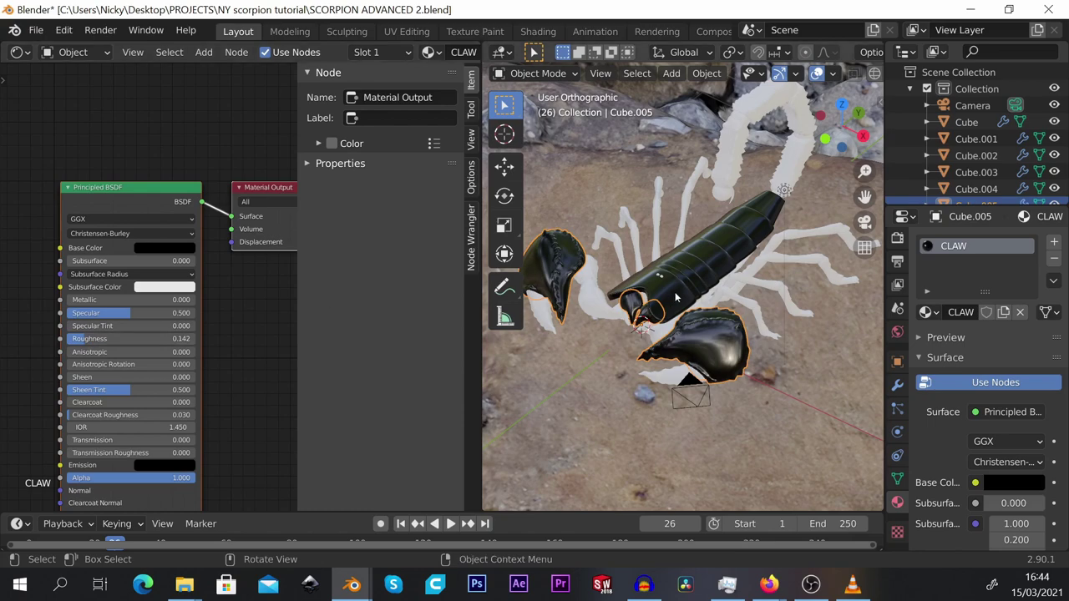
{"action": "scroll", "coordinate": [686, 284], "scroll_direction": "down", "scroll_amount": 4}
{"action": "scroll", "coordinate": [284, 259], "scroll_direction": "down", "scroll_amount": 2}
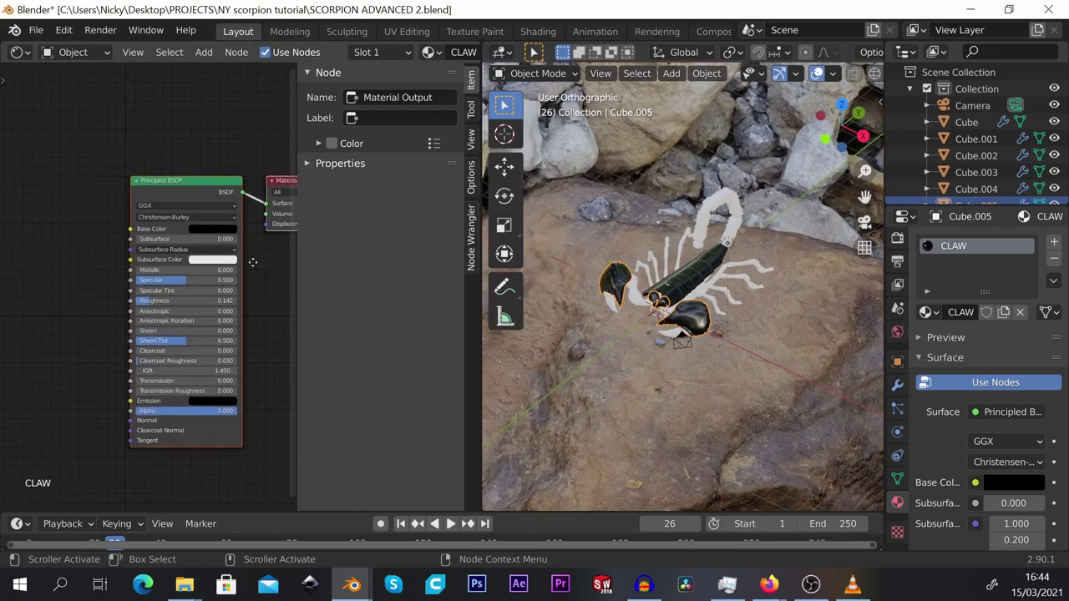
Add a Noise Texture node to the CLAW material and connect its Color output to the Principled BSDF's Base Color.
{"action": "middle_click_drag", "start_coordinate": [102, 261], "coordinate": [148, 264]}
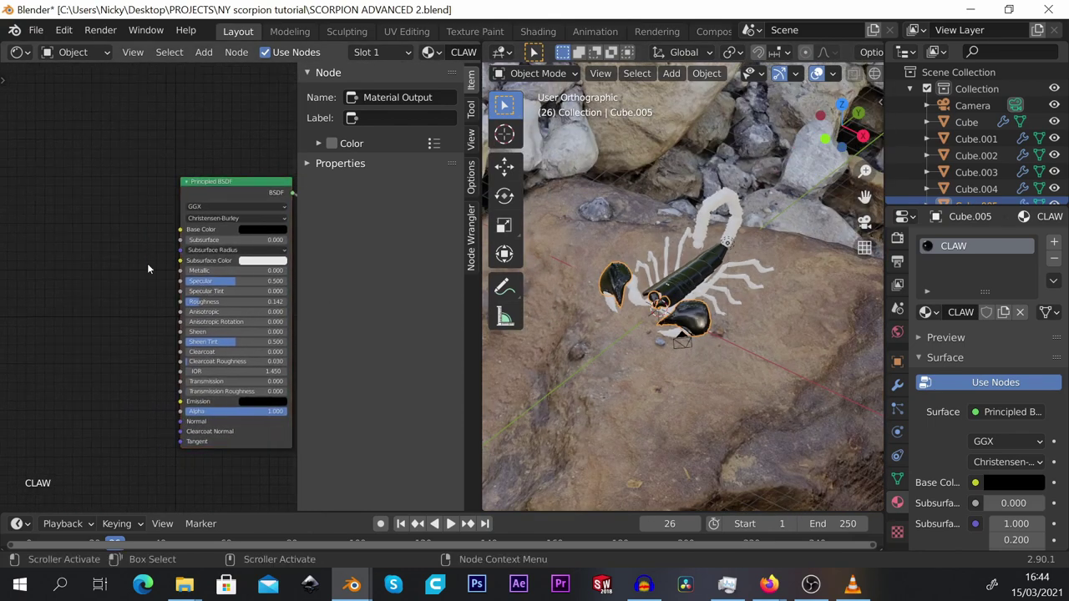
{"action": "key", "text": "shift+a"}
{"action": "mouse_move", "coordinate": [142, 320]}
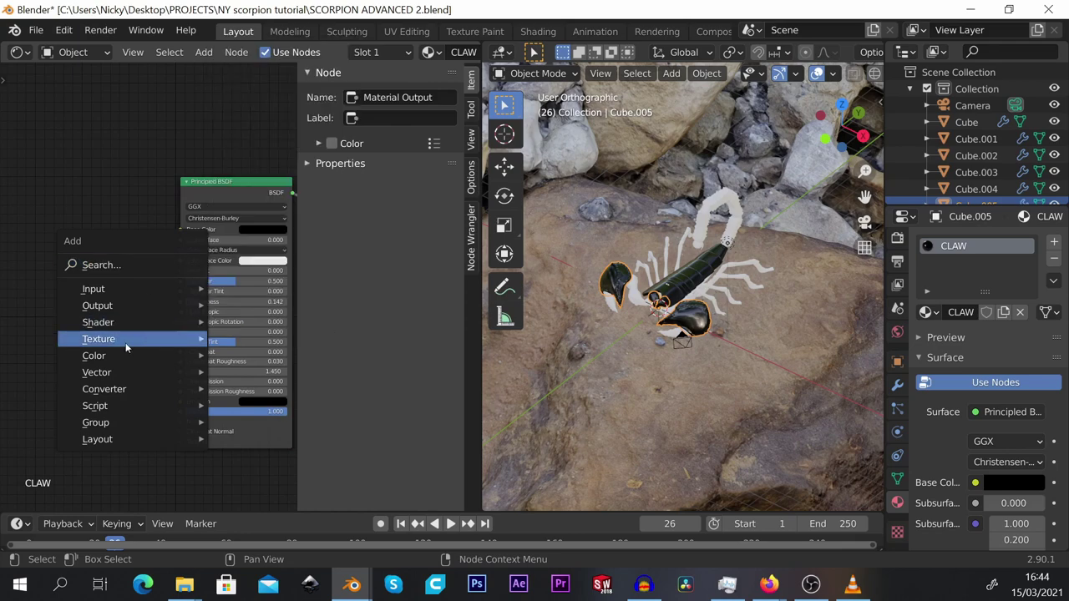
{"action": "mouse_move", "coordinate": [126, 342]}
{"action": "left_click", "coordinate": [281, 245]}
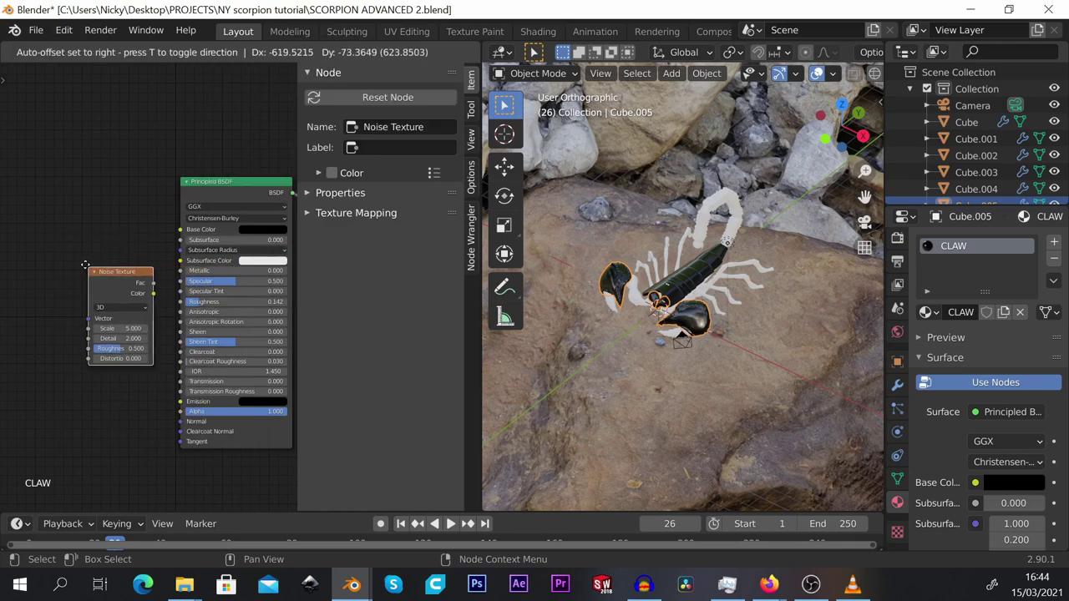
{"action": "left_click", "coordinate": [75, 284]}
{"action": "left_click_drag", "start_coordinate": [125, 287], "coordinate": [179, 230]}
Set the Noise Texture's Scale to 63.1 and Detail to 0 for a fine grain on the claws.
{"action": "scroll", "coordinate": [639, 288], "scroll_direction": "up", "scroll_amount": 5}
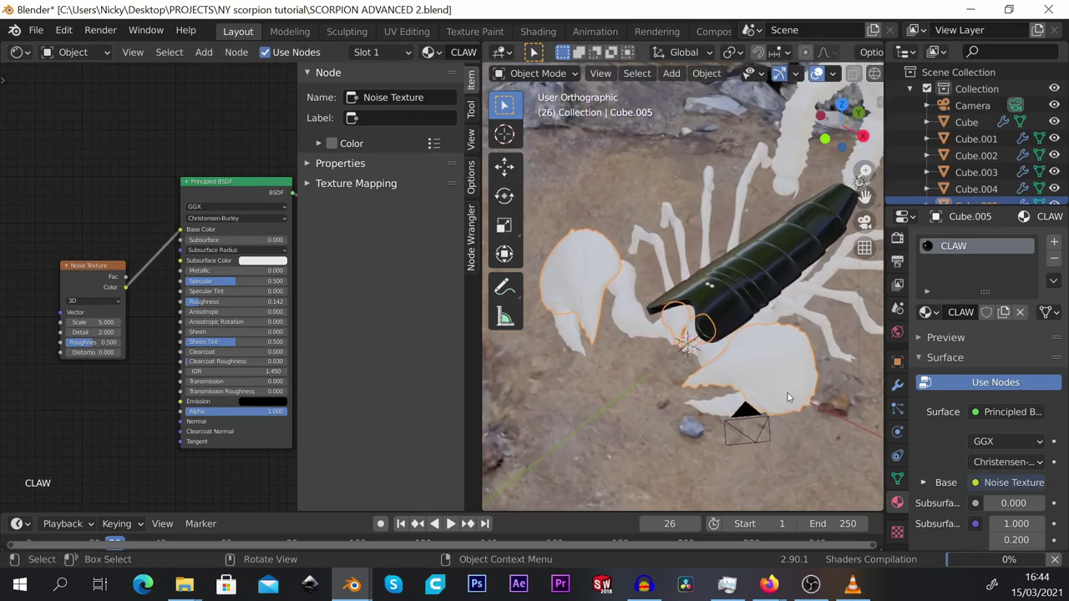
{"action": "scroll", "coordinate": [787, 398], "scroll_direction": "up", "scroll_amount": 4}
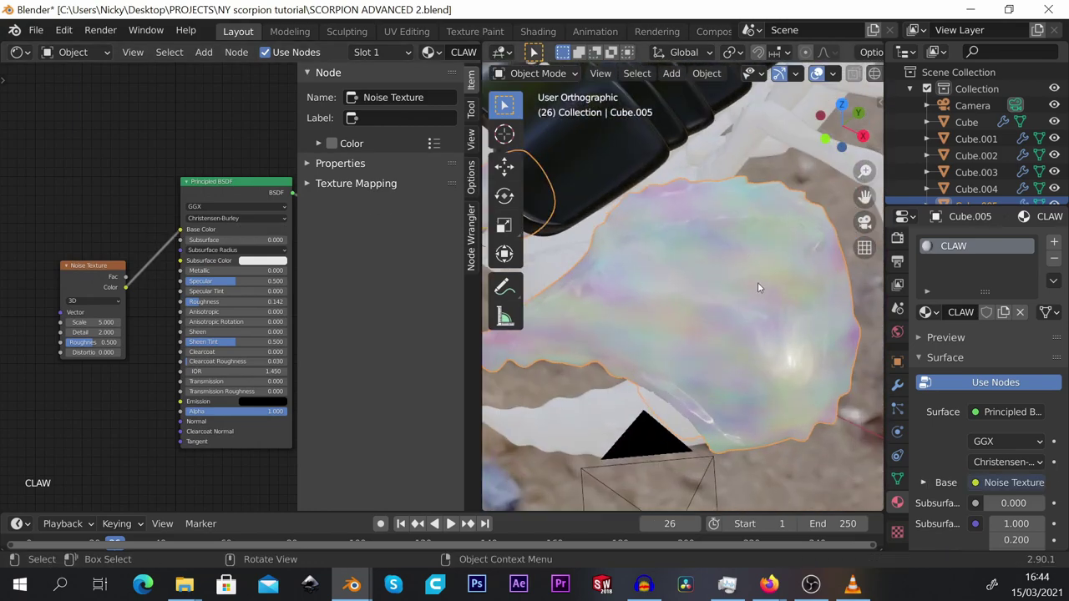
{"action": "scroll", "coordinate": [773, 301], "scroll_direction": "down", "scroll_amount": 3}
{"action": "scroll", "coordinate": [775, 304], "scroll_direction": "up", "scroll_amount": 2}
{"action": "scroll", "coordinate": [75, 319], "scroll_direction": "up", "scroll_amount": 8}
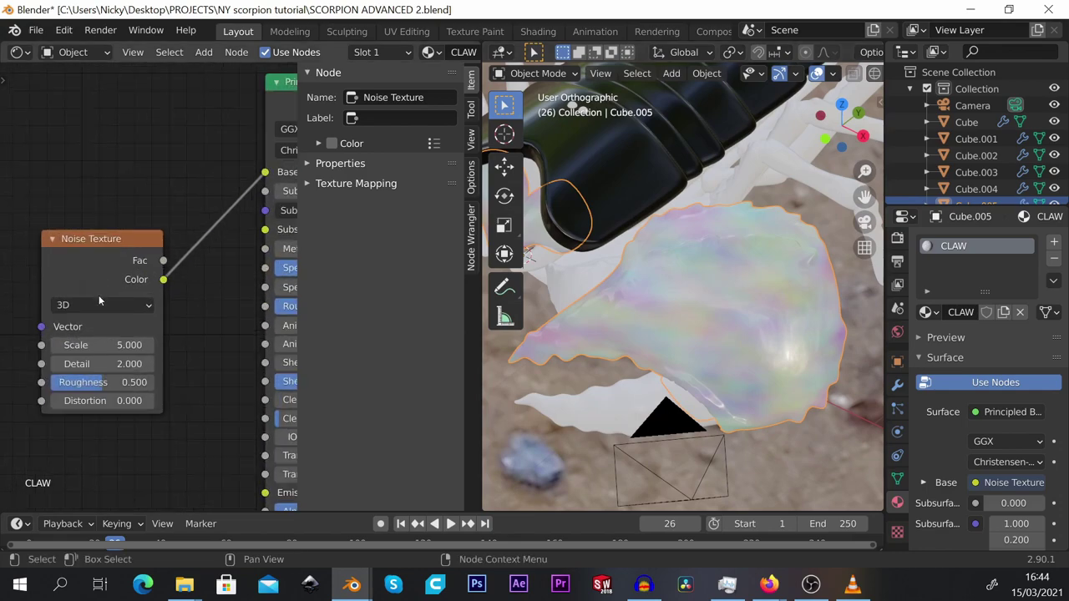
{"action": "left_click_drag", "start_coordinate": [101, 345], "coordinate": [217, 345]}
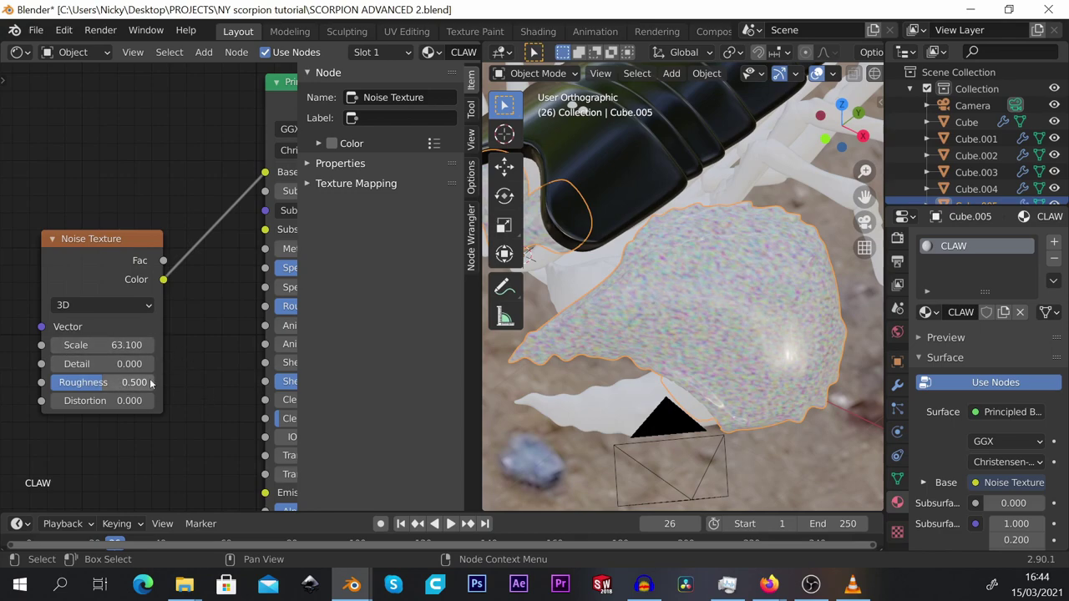
Add a Normal Map node and route the Noise Texture's Color through it into the Principled BSDF's Normal input instead of Base Color.
{"action": "scroll", "coordinate": [729, 279], "scroll_direction": "up", "scroll_amount": 1}
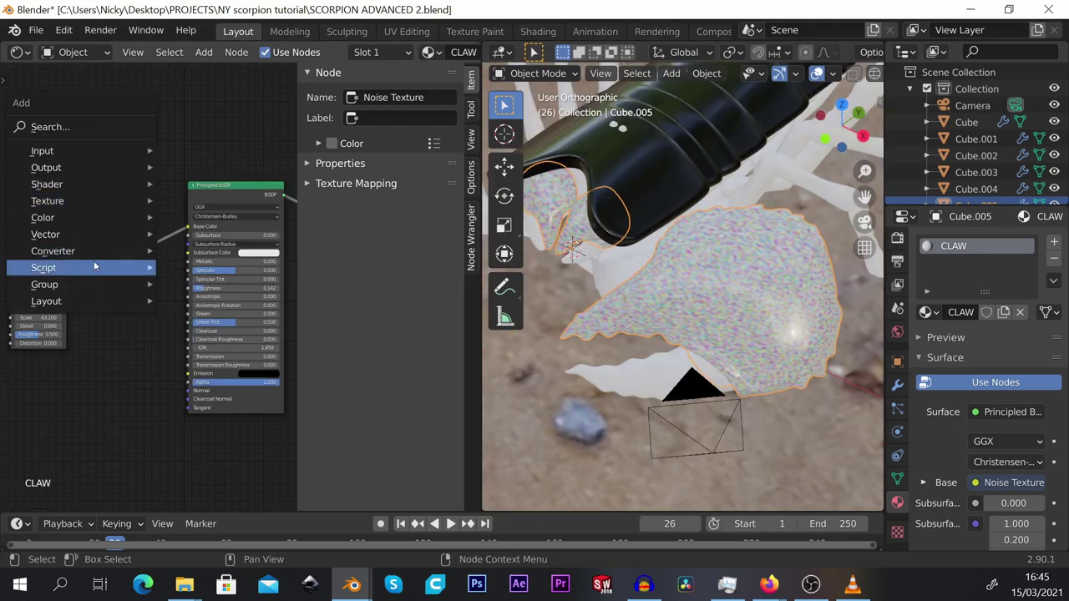
{"action": "mouse_move", "coordinate": [84, 234]}
{"action": "left_click", "coordinate": [209, 305]}
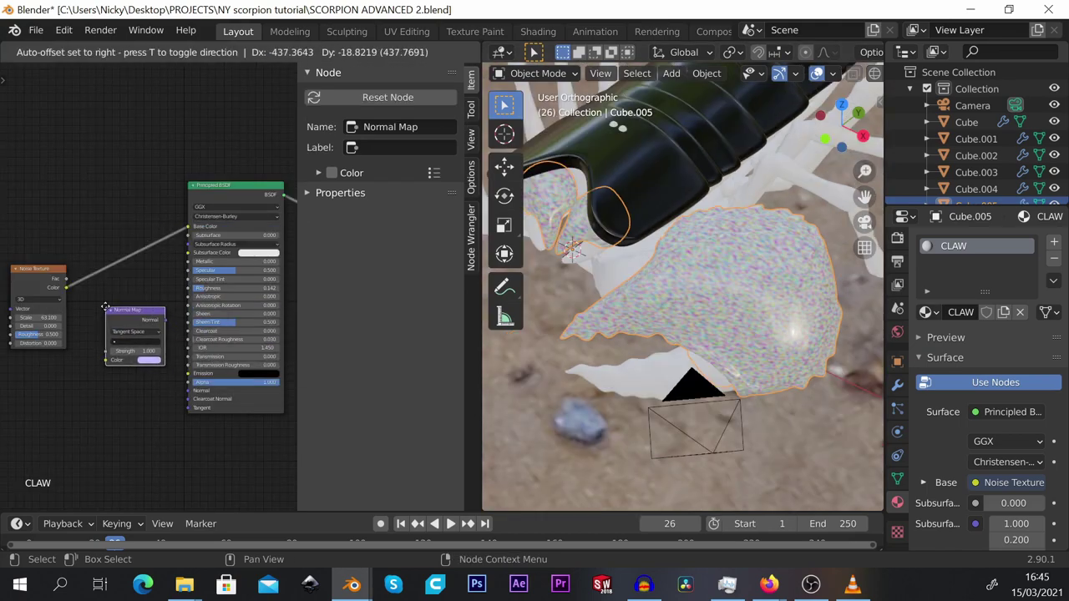
{"action": "left_click", "coordinate": [105, 307]}
{"action": "left_click_drag", "start_coordinate": [187, 226], "coordinate": [107, 360]}
{"action": "left_click_drag", "start_coordinate": [165, 319], "coordinate": [189, 391]}
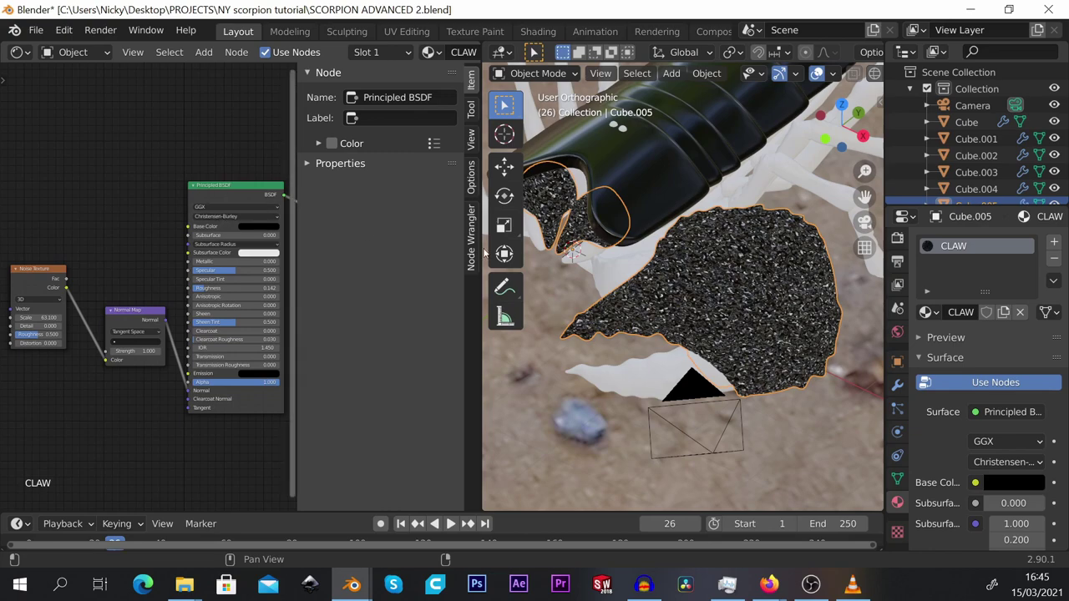
Set the Normal Map's Strength to 0.2 and check the bumps on the claw.
{"action": "scroll", "coordinate": [748, 266], "scroll_direction": "up", "scroll_amount": 6}
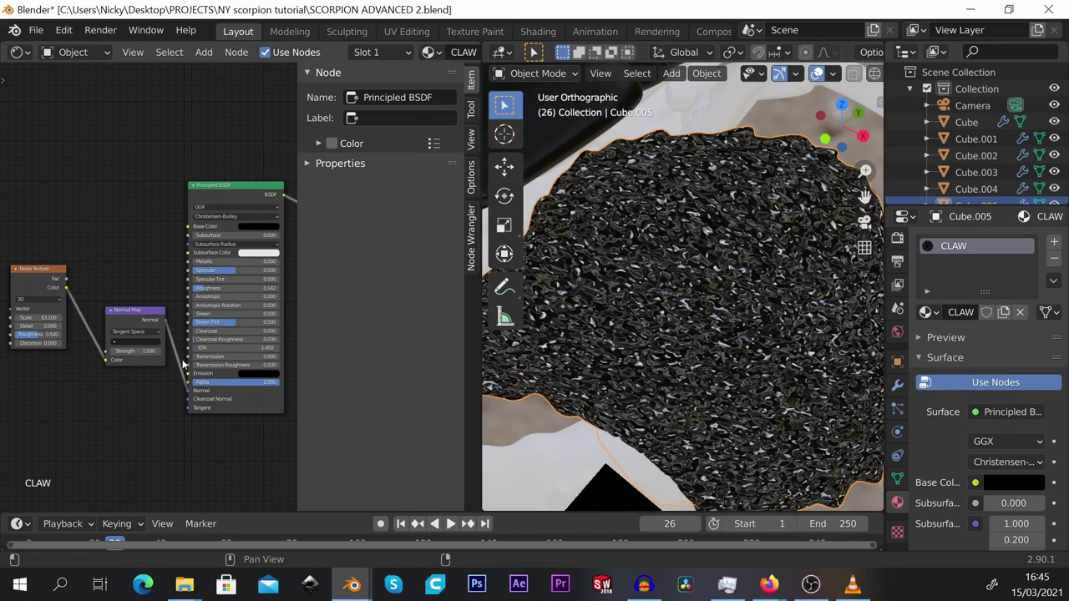
{"action": "scroll", "coordinate": [151, 368], "scroll_direction": "up", "scroll_amount": 4}
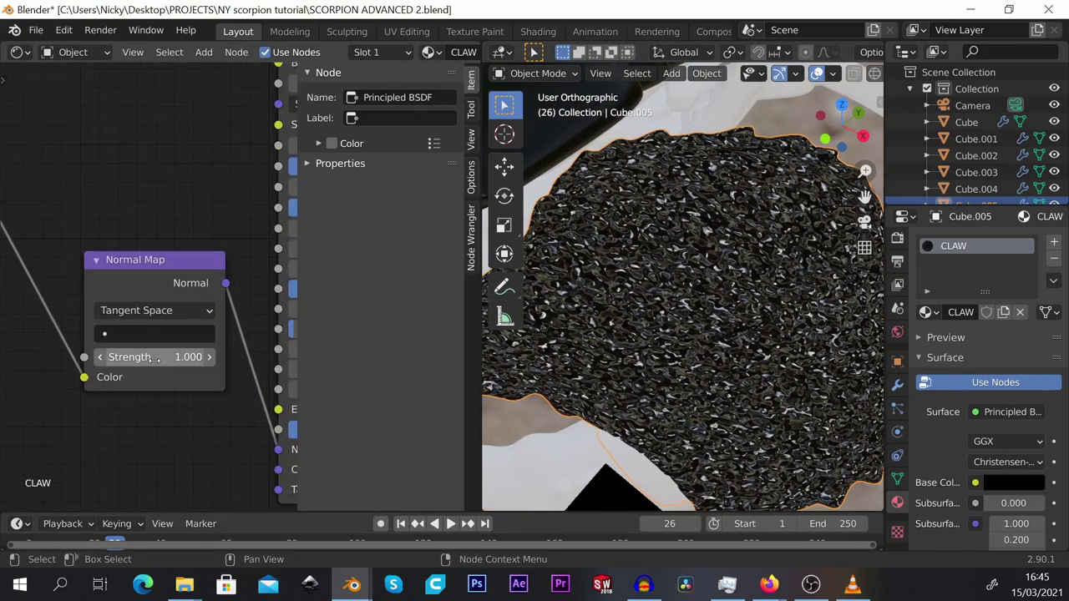
{"action": "left_click_drag", "start_coordinate": [174, 357], "coordinate": [140, 358]}
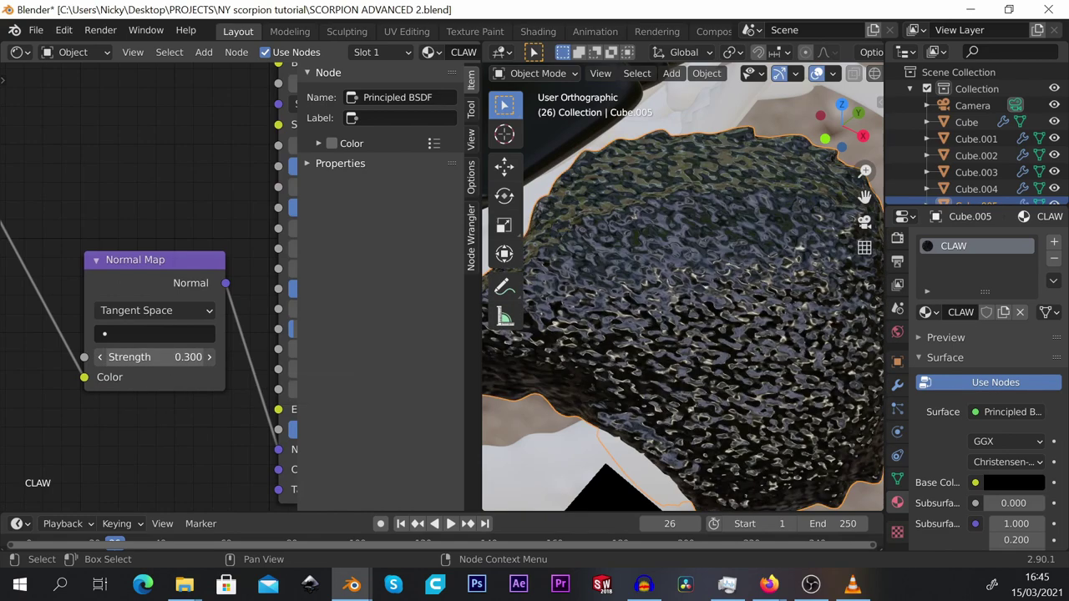
{"action": "double_click", "coordinate": [155, 358]}
{"action": "type", "text": "0.2"}
{"action": "key", "text": "Return"}
{"action": "scroll", "coordinate": [745, 255], "scroll_direction": "down", "scroll_amount": 6}
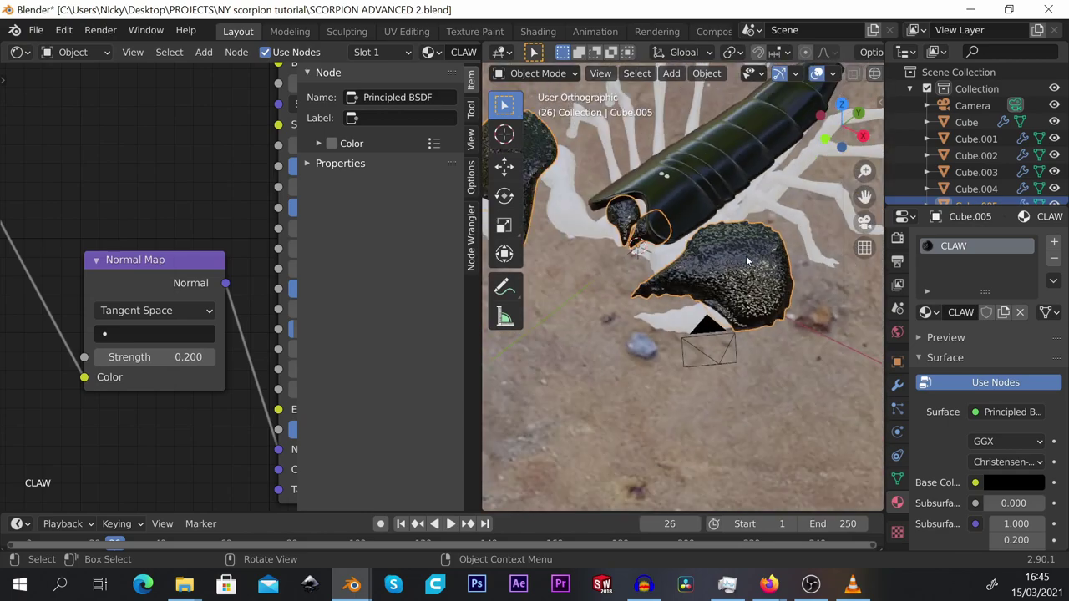
{"action": "scroll", "coordinate": [746, 256], "scroll_direction": "up", "scroll_amount": 2}
{"action": "middle_click_drag", "start_coordinate": [742, 276], "coordinate": [746, 309]}
{"action": "scroll", "coordinate": [746, 310], "scroll_direction": "down", "scroll_amount": 6}
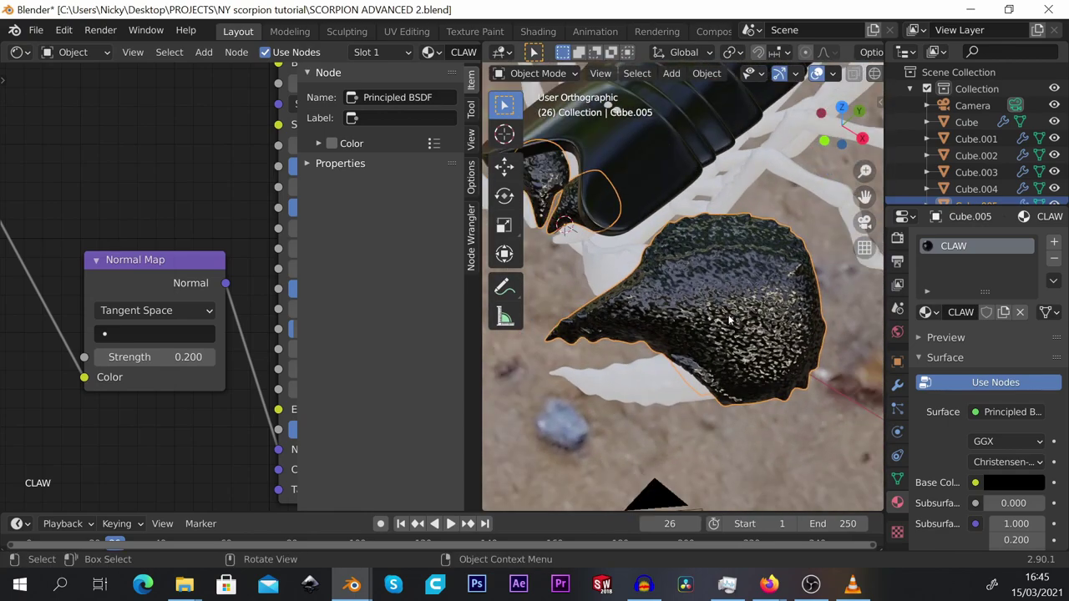
{"action": "scroll", "coordinate": [102, 239], "scroll_direction": "down", "scroll_amount": 4}
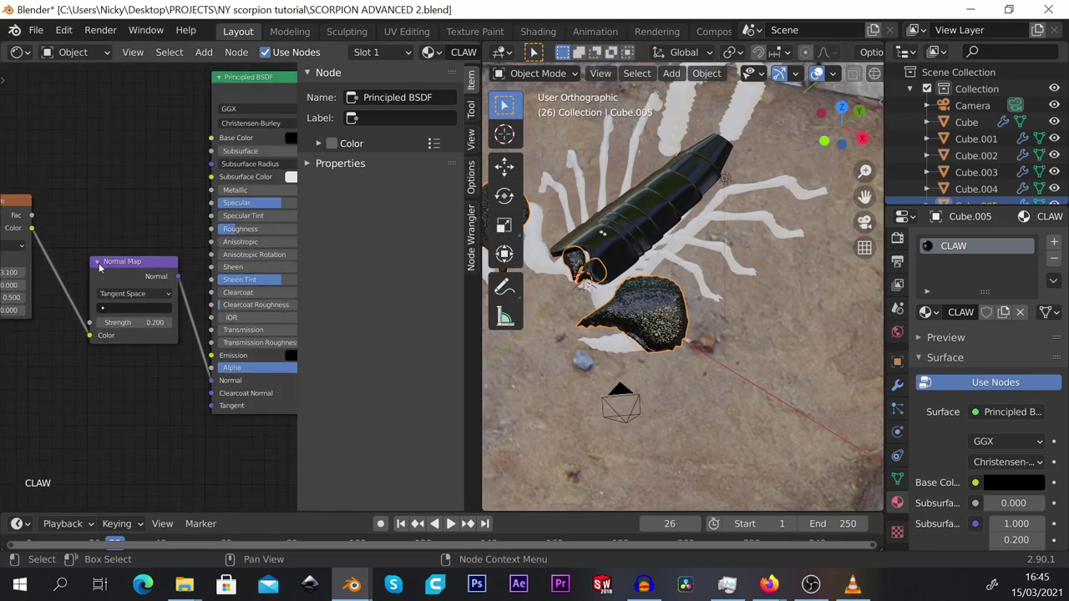
Assign the CLAW material to the lower pincer pieces of the claws.
{"action": "scroll", "coordinate": [642, 338], "scroll_direction": "up", "scroll_amount": 6}
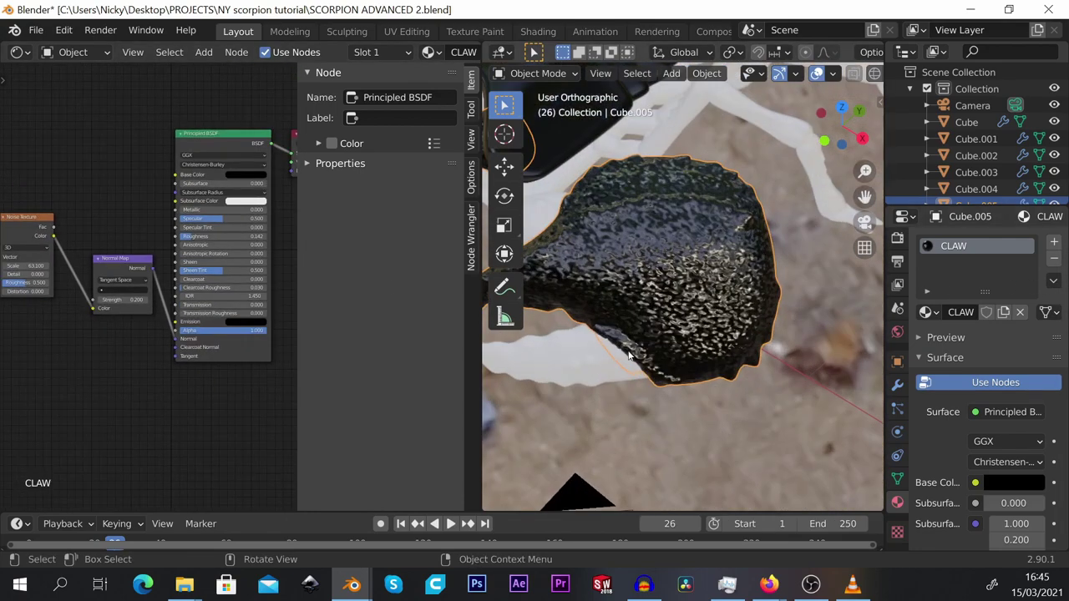
{"action": "left_click", "coordinate": [551, 364]}
{"action": "scroll", "coordinate": [747, 326], "scroll_direction": "down", "scroll_amount": 3}
{"action": "left_click", "coordinate": [928, 312]}
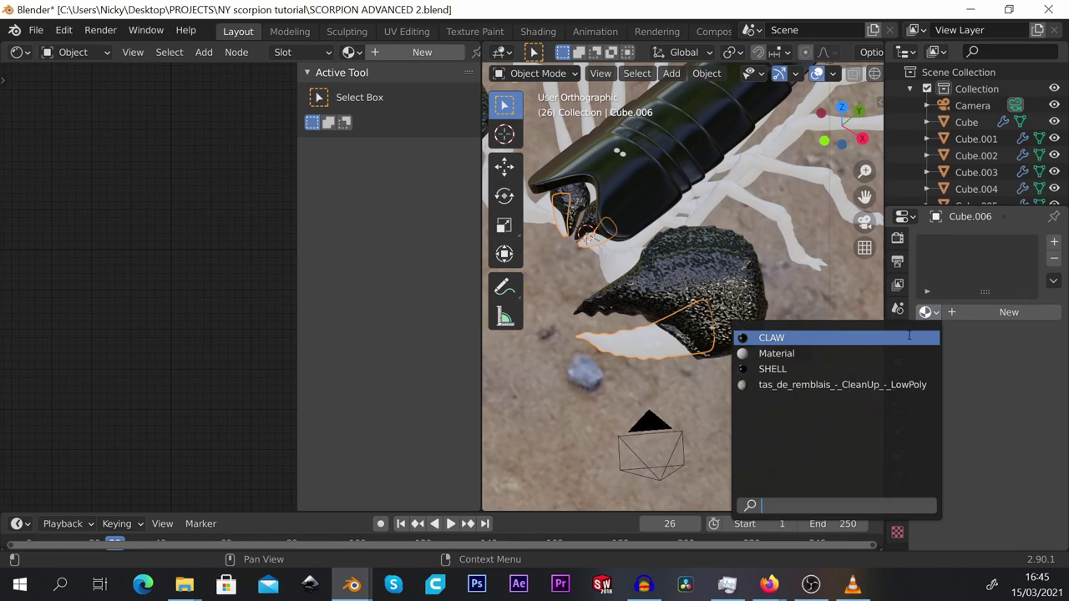
{"action": "left_click", "coordinate": [761, 338]}
{"action": "scroll", "coordinate": [689, 329], "scroll_direction": "down", "scroll_amount": 4}
{"action": "scroll", "coordinate": [667, 281], "scroll_direction": "up", "scroll_amount": 5}
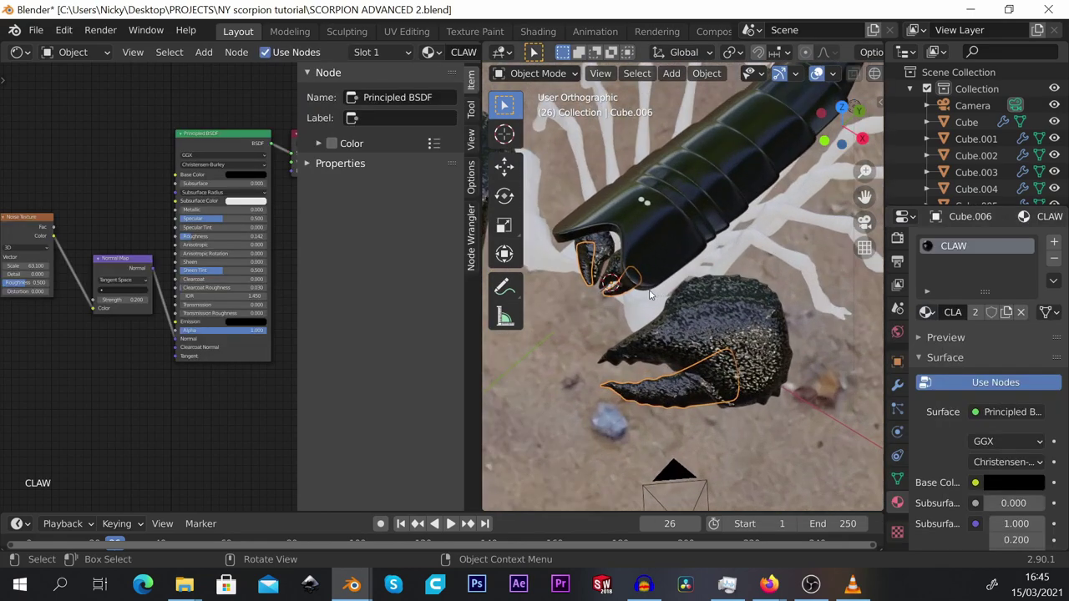
Assign the CLAW material to the arms that join the claws to the scorpion's body.
{"action": "scroll", "coordinate": [685, 287], "scroll_direction": "down", "scroll_amount": 6}
{"action": "scroll", "coordinate": [628, 267], "scroll_direction": "up", "scroll_amount": 4}
{"action": "left_click", "coordinate": [682, 266]}
{"action": "left_click", "coordinate": [656, 268]}
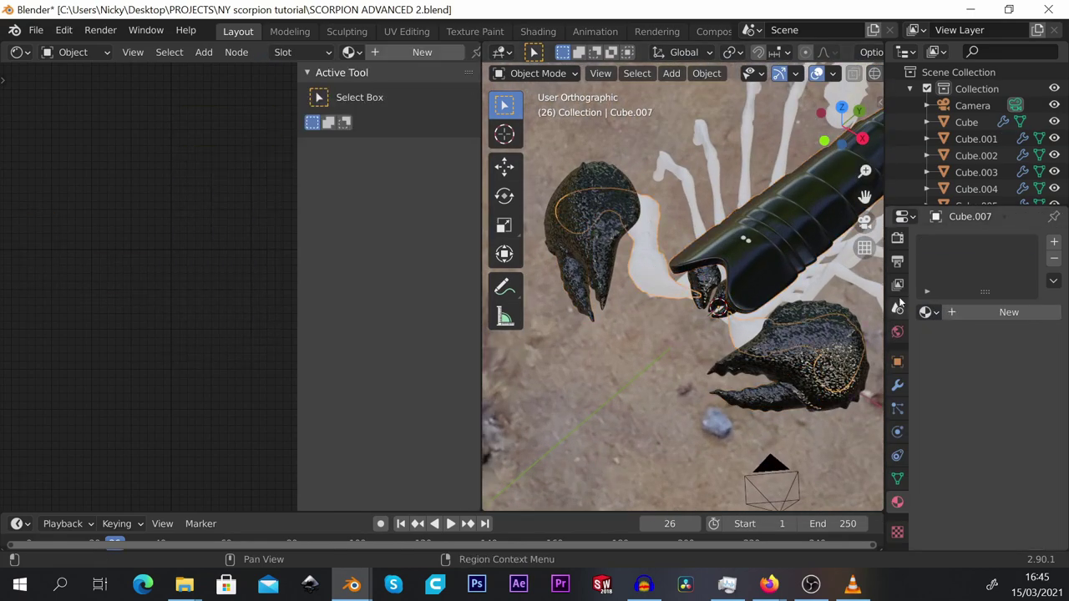
{"action": "left_click", "coordinate": [939, 313]}
{"action": "left_click", "coordinate": [890, 339]}
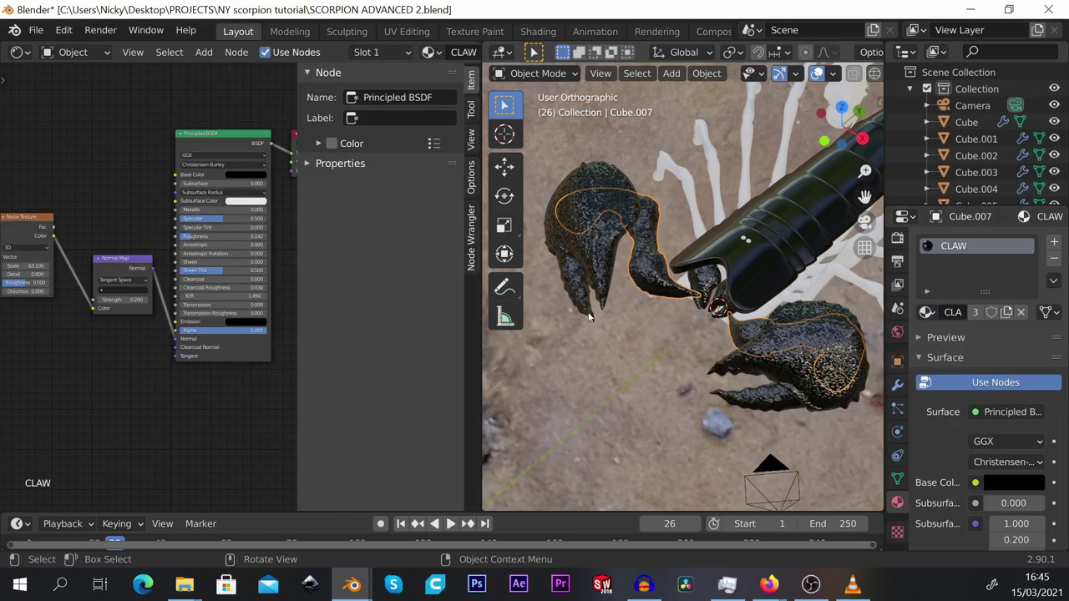
Assign the CLAW material to the scorpion's legs.
{"action": "middle_click_drag", "start_coordinate": [668, 326], "coordinate": [822, 295]}
{"action": "left_click", "coordinate": [823, 292]}
{"action": "left_click", "coordinate": [927, 312]}
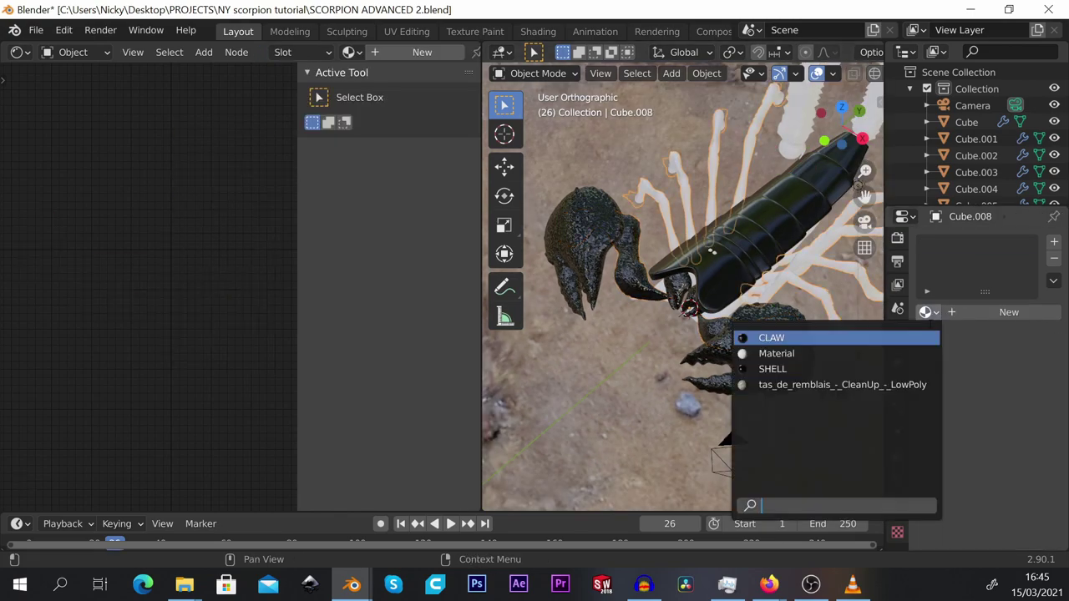
{"action": "key", "text": "Return"}
Assign the CLAW material to the curved tail segments.
{"action": "middle_click_drag", "start_coordinate": [632, 313], "coordinate": [718, 223]}
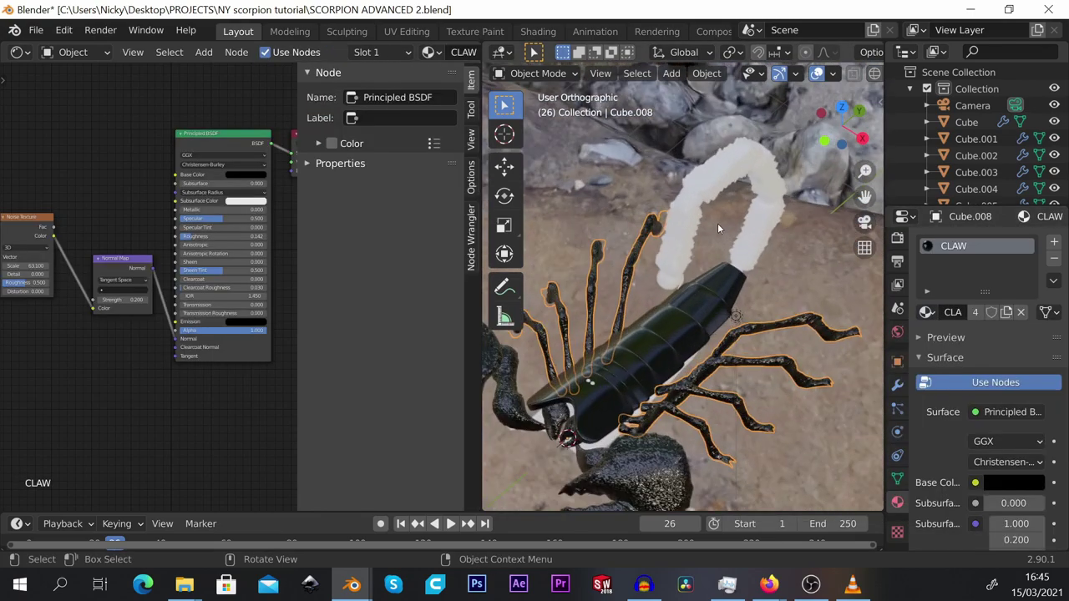
{"action": "left_click", "coordinate": [717, 223]}
{"action": "left_click", "coordinate": [926, 312]}
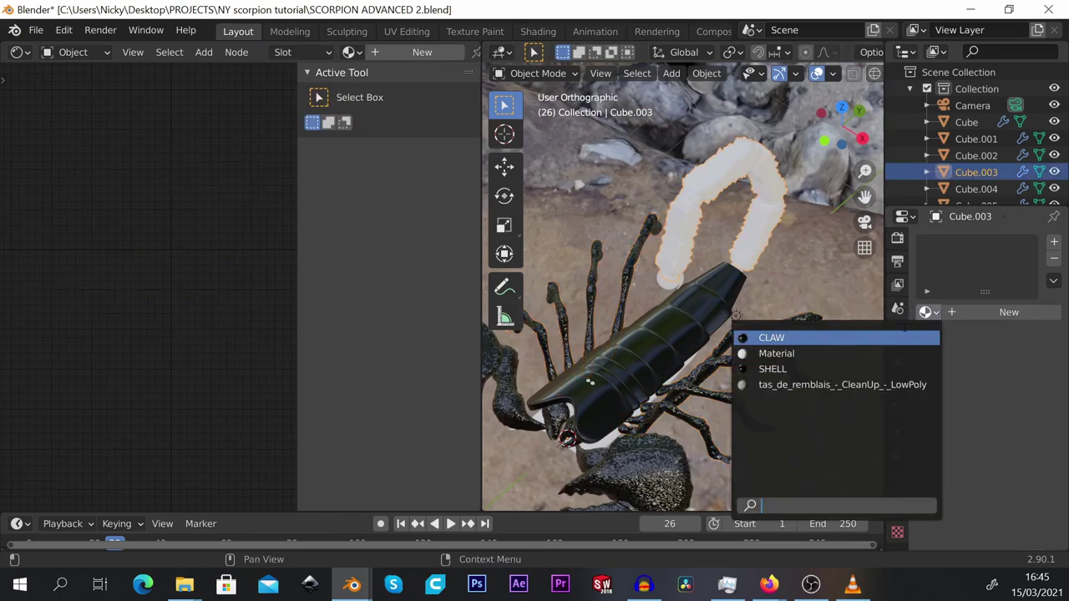
{"action": "left_click", "coordinate": [851, 339]}
Create a new material for the bulb at the tail's tip and name it STINGER.
{"action": "middle_click_drag", "start_coordinate": [852, 339], "coordinate": [719, 235]}
{"action": "scroll", "coordinate": [681, 261], "scroll_direction": "up", "scroll_amount": 4}
{"action": "left_click", "coordinate": [657, 274]}
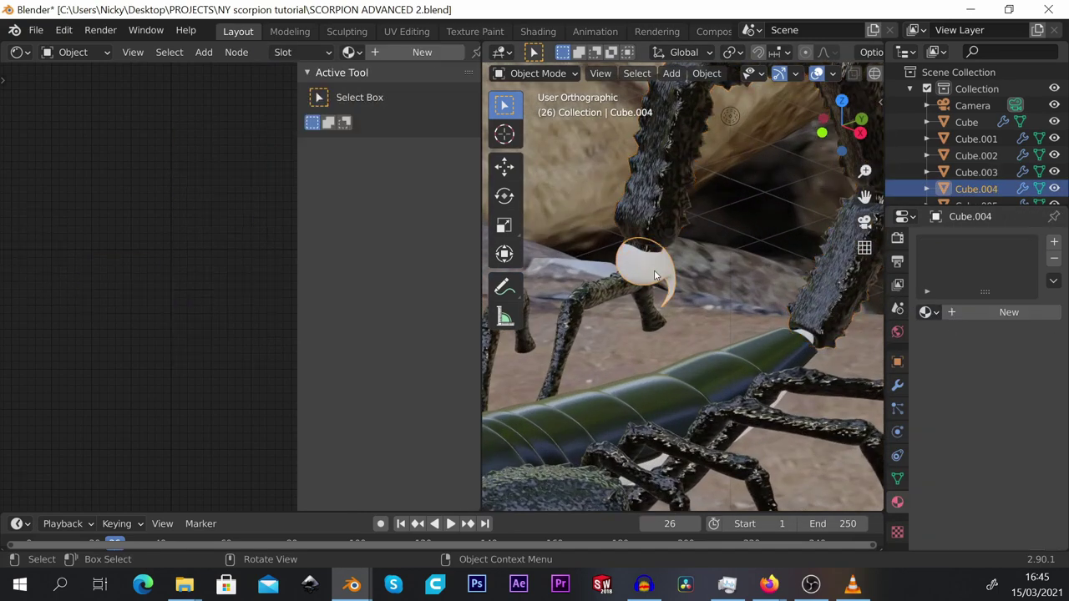
{"action": "scroll", "coordinate": [658, 276], "scroll_direction": "down", "scroll_amount": 1}
{"action": "left_click", "coordinate": [1018, 312]}
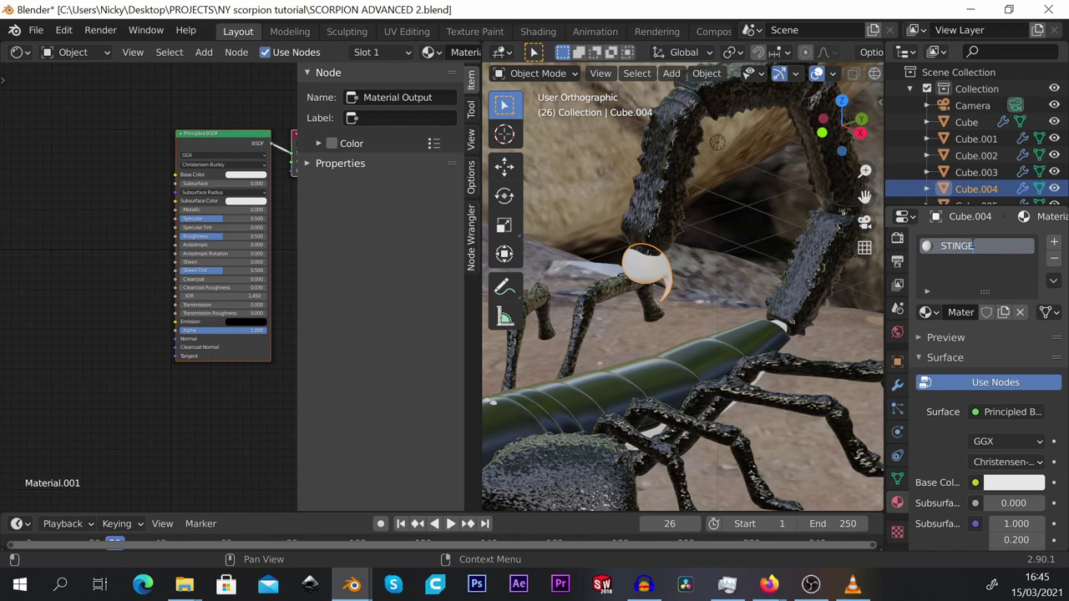
{"action": "scroll", "coordinate": [827, 281], "scroll_direction": "down", "scroll_amount": 2}
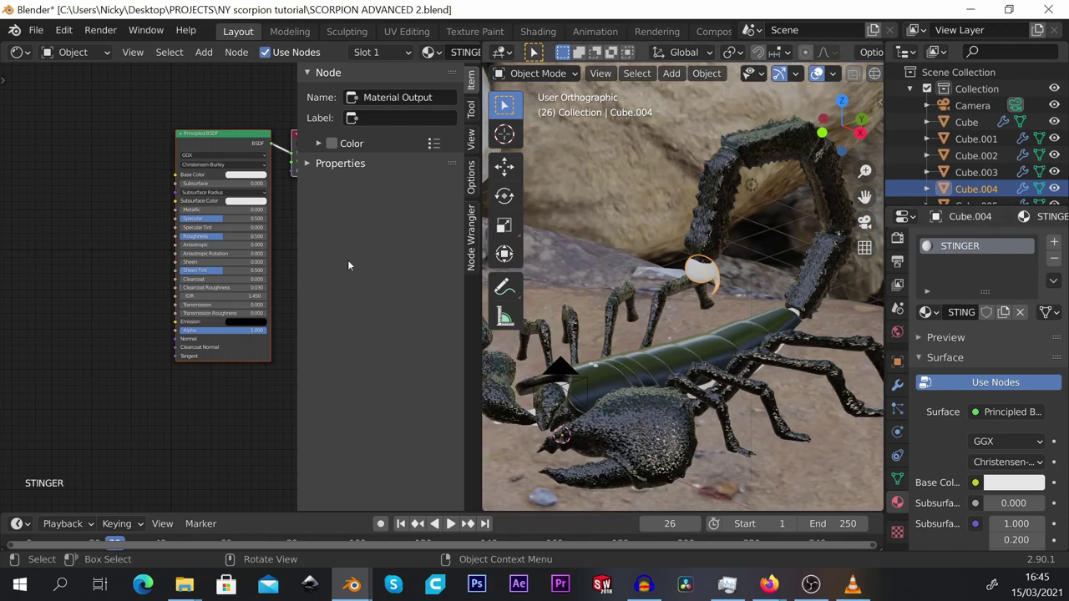
Give the STINGER material a dark red Base Color with saturation 1 and value 0.193, and set its Roughness to about 0.145.
{"action": "middle_click_drag", "start_coordinate": [209, 241], "coordinate": [128, 318]}
{"action": "scroll", "coordinate": [129, 317], "scroll_direction": "up", "scroll_amount": 5}
{"action": "left_click", "coordinate": [182, 220]}
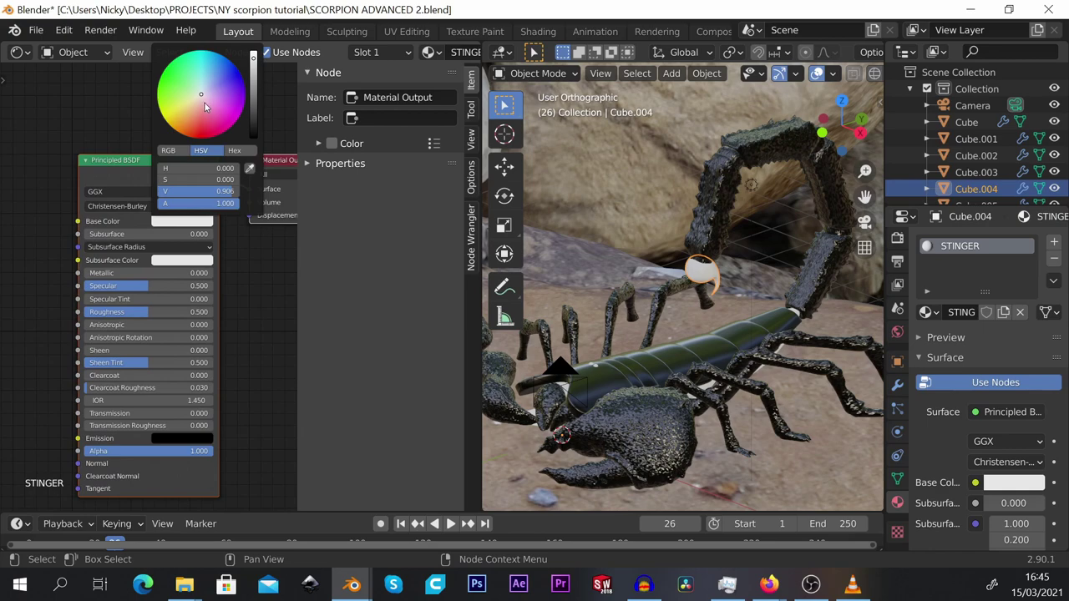
{"action": "left_click_drag", "start_coordinate": [205, 106], "coordinate": [202, 139]}
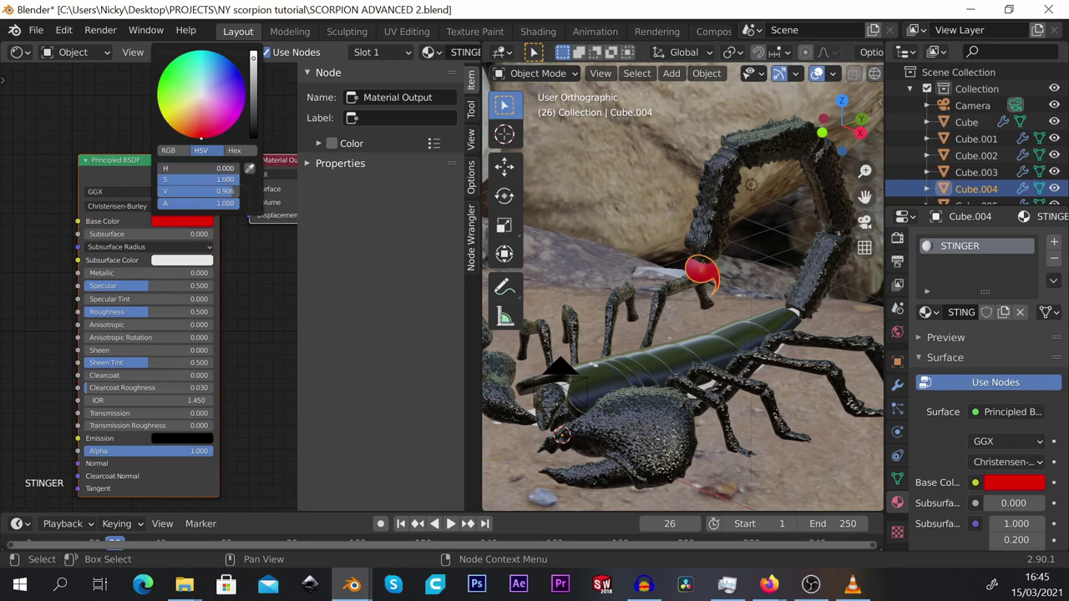
{"action": "left_click_drag", "start_coordinate": [254, 75], "coordinate": [253, 123]}
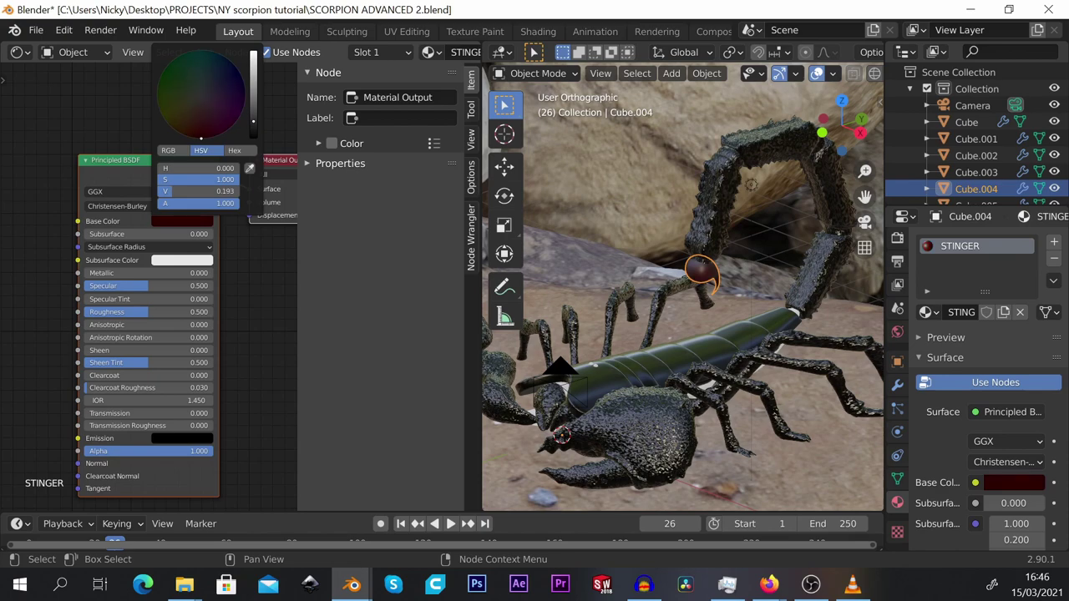
{"action": "left_click_drag", "start_coordinate": [221, 179], "coordinate": [227, 180]}
{"action": "scroll", "coordinate": [706, 250], "scroll_direction": "up", "scroll_amount": 6}
{"action": "left_click_drag", "start_coordinate": [152, 310], "coordinate": [84, 310]}
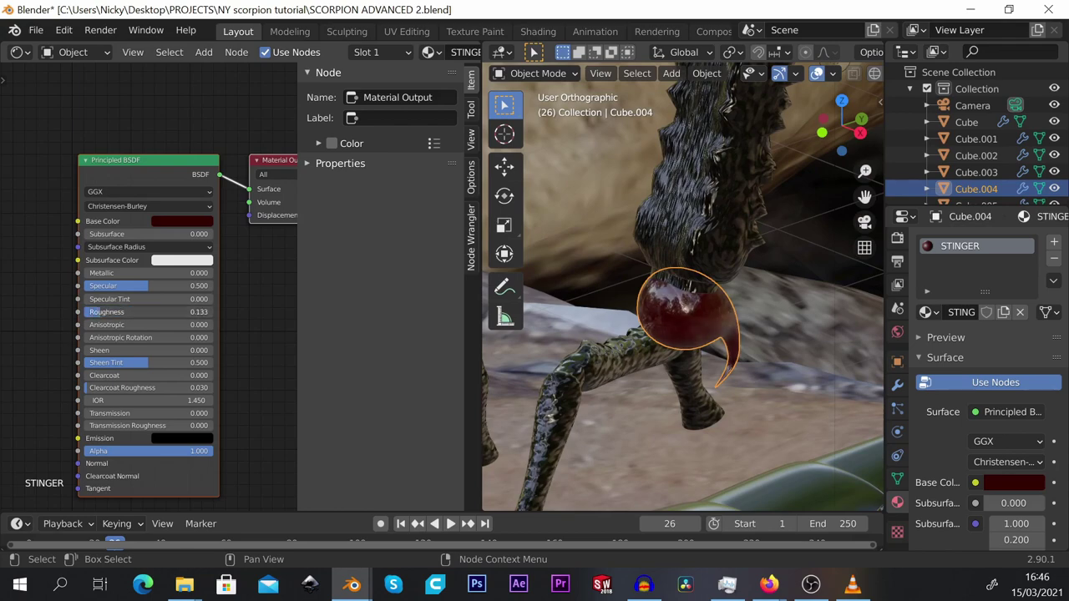
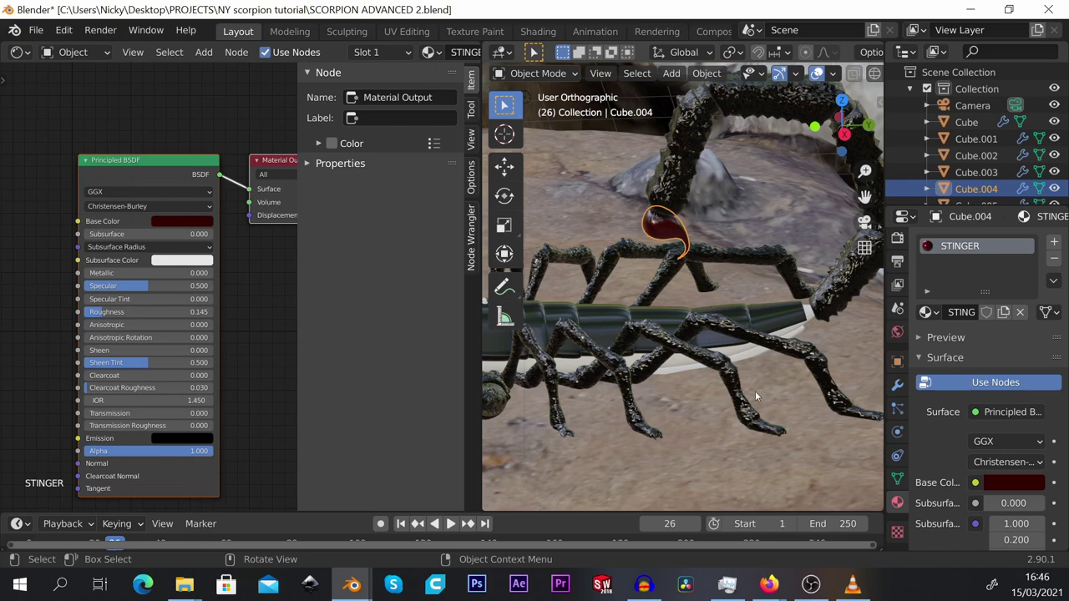
Rename the material of the white body beneath the shell as SOFT.
{"action": "scroll", "coordinate": [755, 393], "scroll_direction": "up", "scroll_amount": 3}
{"action": "left_click", "coordinate": [724, 311]}
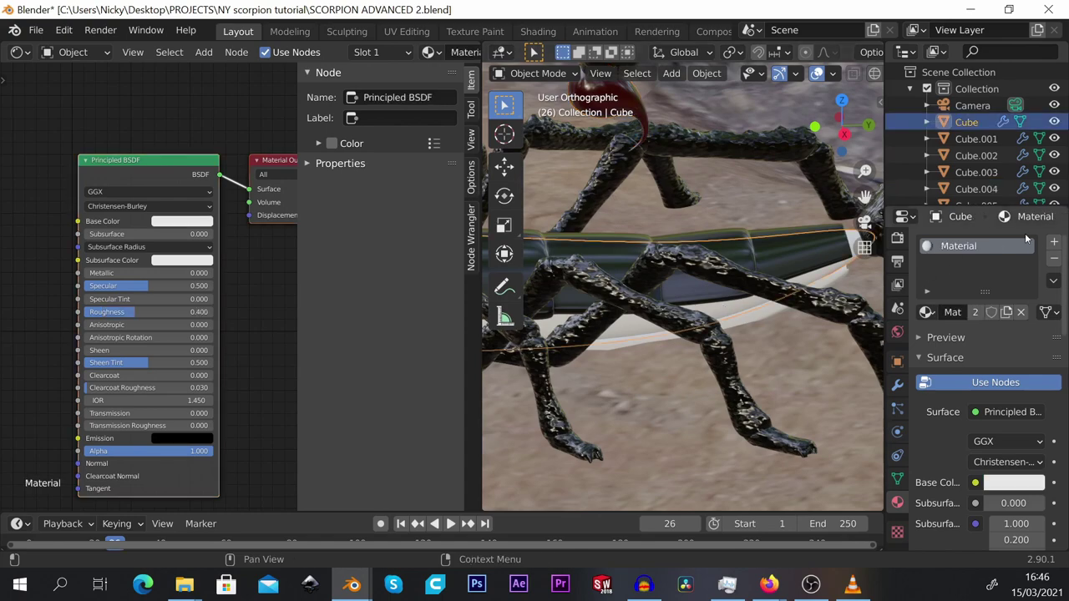
{"action": "scroll", "coordinate": [807, 316], "scroll_direction": "down", "scroll_amount": 5}
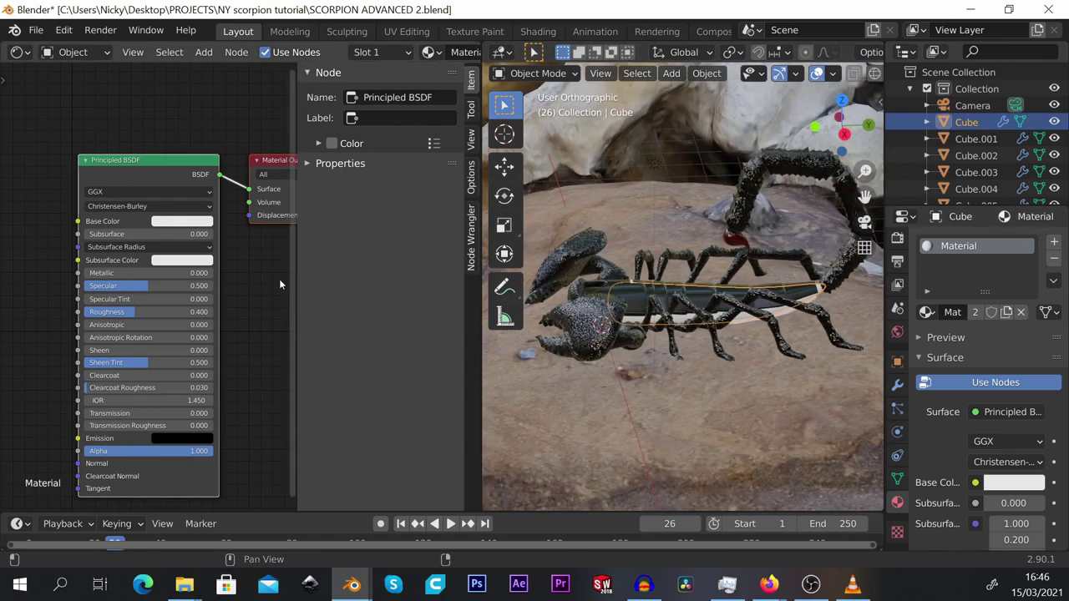
{"action": "scroll", "coordinate": [194, 232], "scroll_direction": "up", "scroll_amount": 1}
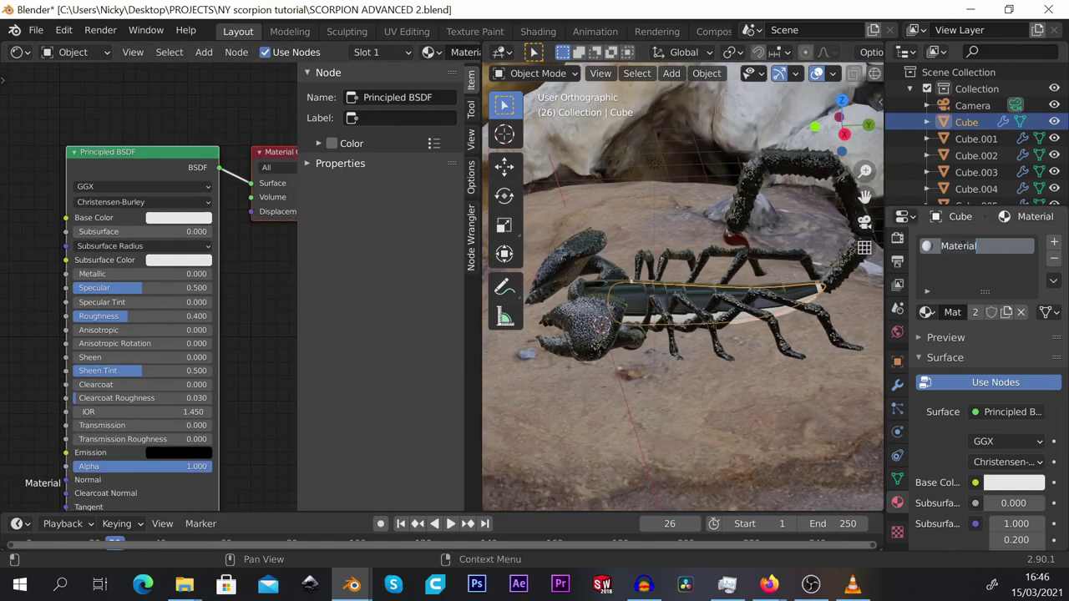
{"action": "type", "text": "SOFT"}
{"action": "key", "text": "Return"}
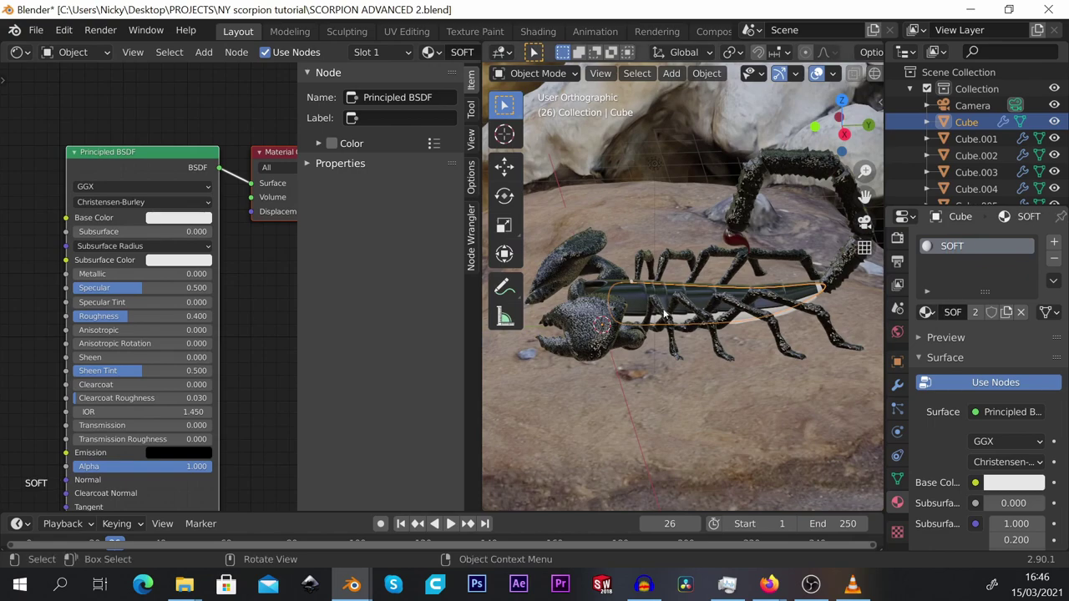
Darken the SOFT material's Base Color to a grey with value 0.176.
{"action": "scroll", "coordinate": [665, 314], "scroll_direction": "up", "scroll_amount": 5}
{"action": "left_click", "coordinate": [209, 219]}
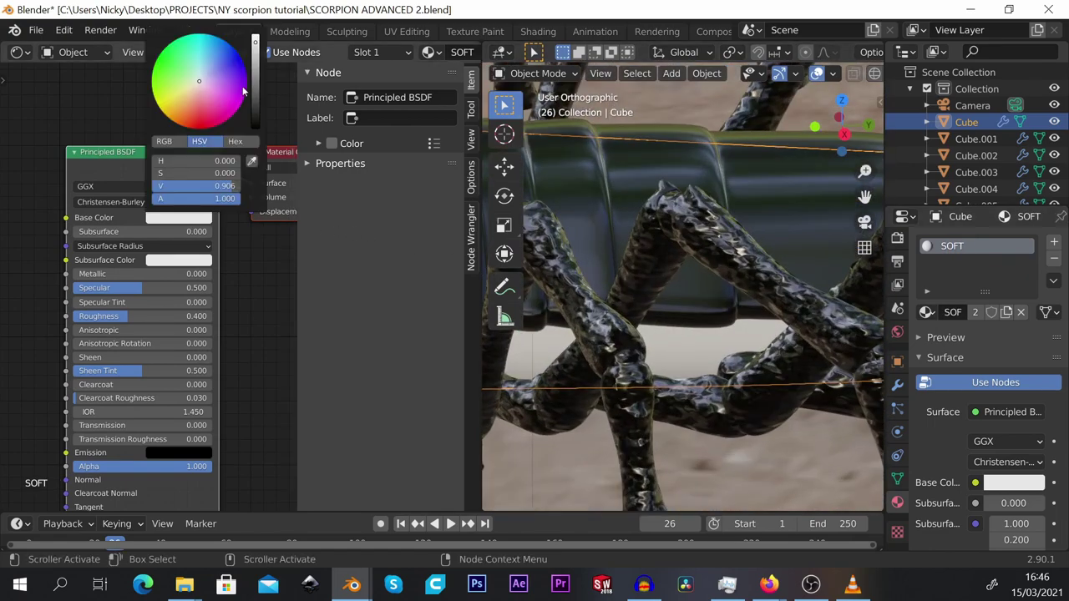
{"action": "left_click_drag", "start_coordinate": [261, 81], "coordinate": [255, 111]}
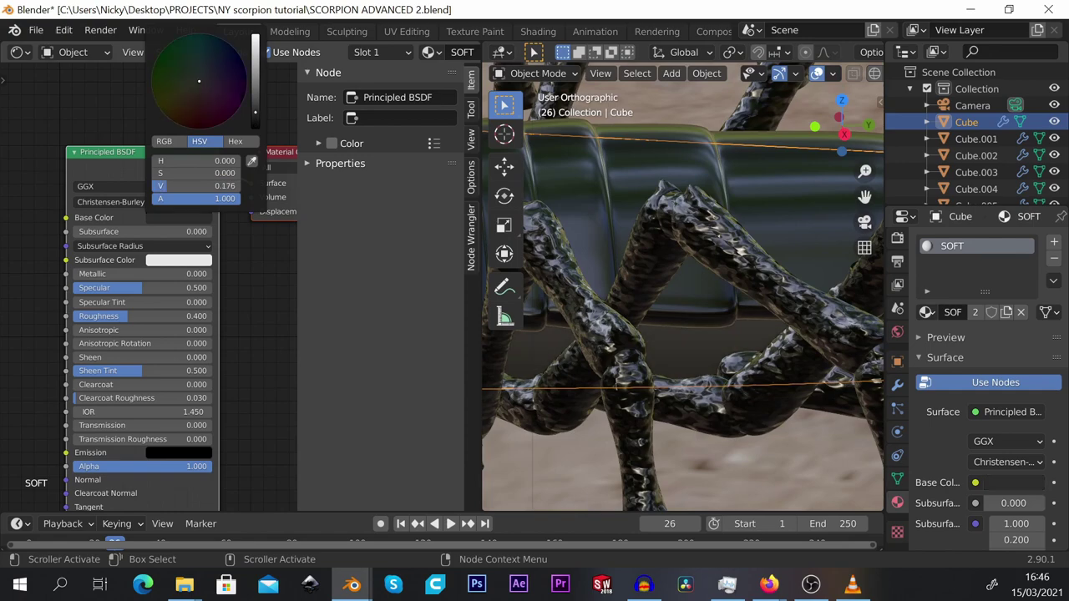
Set the SOFT material's Roughness to 0.833 and Specular to 0.382 for a matte surface.
{"action": "middle_click_drag", "start_coordinate": [602, 217], "coordinate": [635, 267]}
{"action": "left_click_drag", "start_coordinate": [148, 314], "coordinate": [151, 289]}
{"action": "scroll", "coordinate": [658, 241], "scroll_direction": "down", "scroll_amount": 6}
{"action": "middle_click_drag", "start_coordinate": [658, 242], "coordinate": [720, 241]}
{"action": "scroll", "coordinate": [719, 241], "scroll_direction": "down", "scroll_amount": 3}
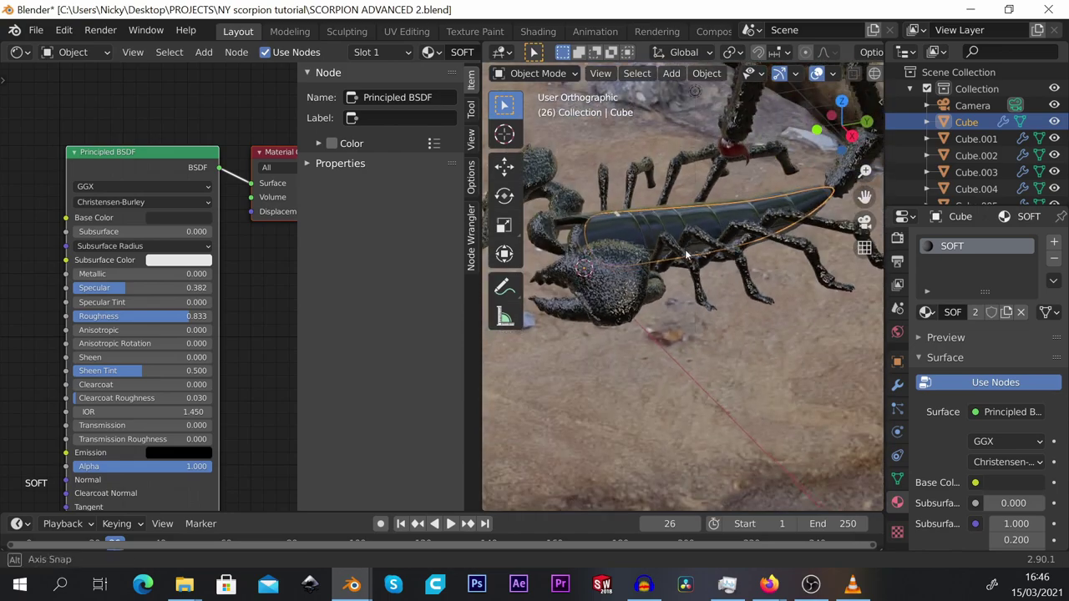
Replace the material on the scorpion's underside plate, Cube.002, with SHELL.
{"action": "middle_click_drag", "start_coordinate": [585, 248], "coordinate": [760, 235]}
{"action": "scroll", "coordinate": [761, 236], "scroll_direction": "up", "scroll_amount": 7}
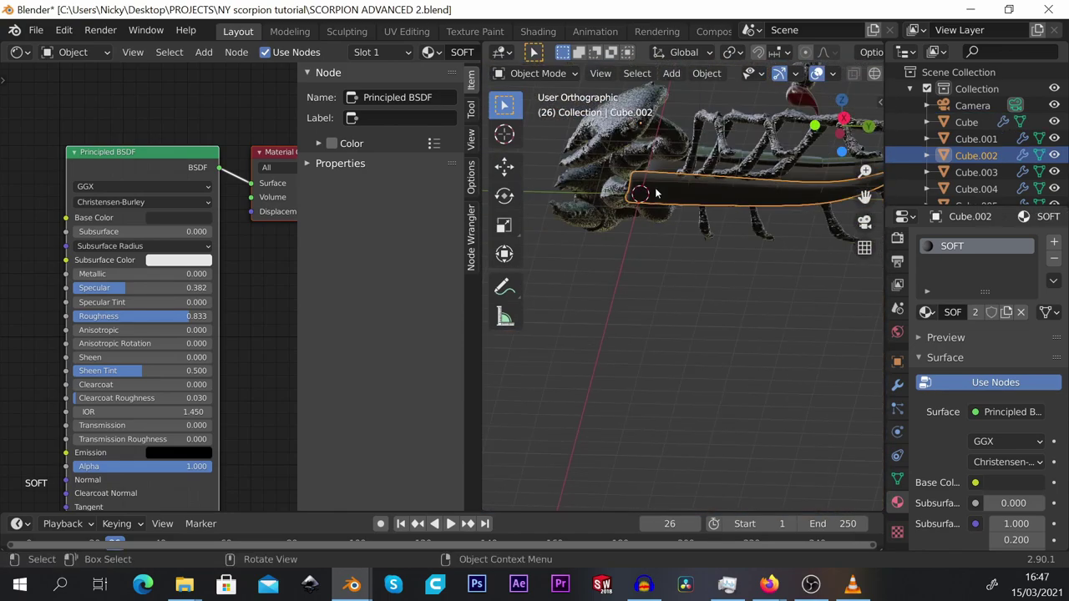
{"action": "middle_click_drag", "start_coordinate": [656, 193], "coordinate": [779, 238]}
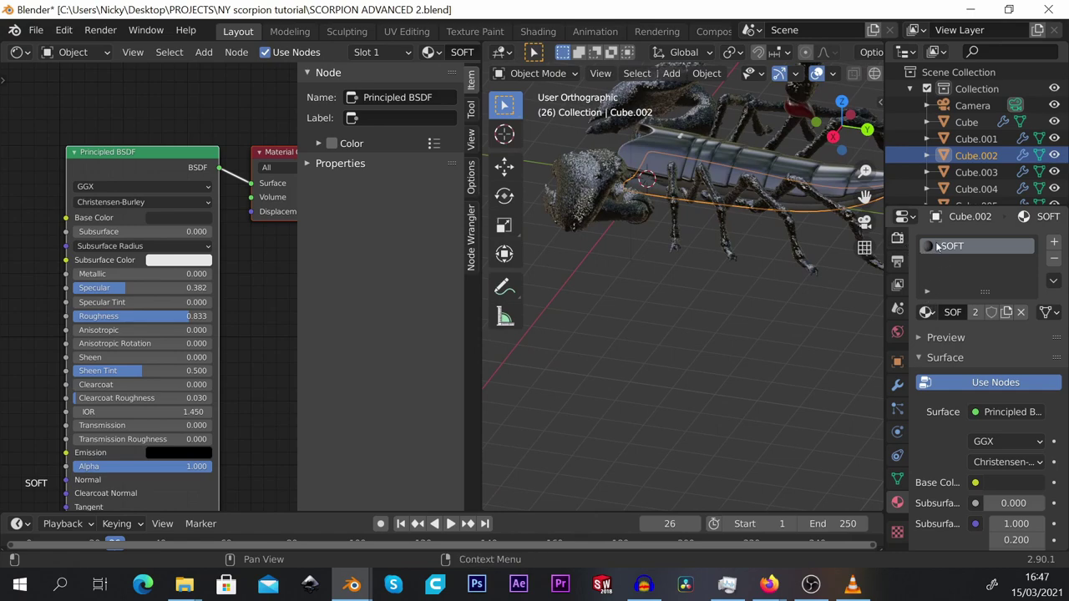
{"action": "left_click", "coordinate": [926, 312]}
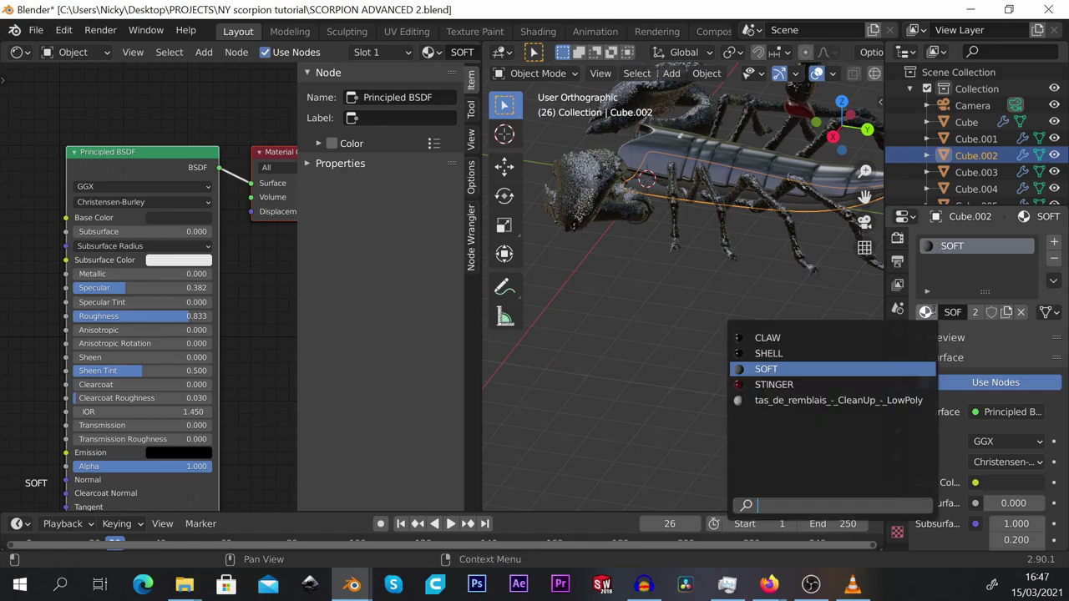
{"action": "left_click", "coordinate": [844, 351]}
{"action": "middle_click_drag", "start_coordinate": [844, 343], "coordinate": [717, 252]}
{"action": "scroll", "coordinate": [597, 271], "scroll_direction": "down", "scroll_amount": 4}
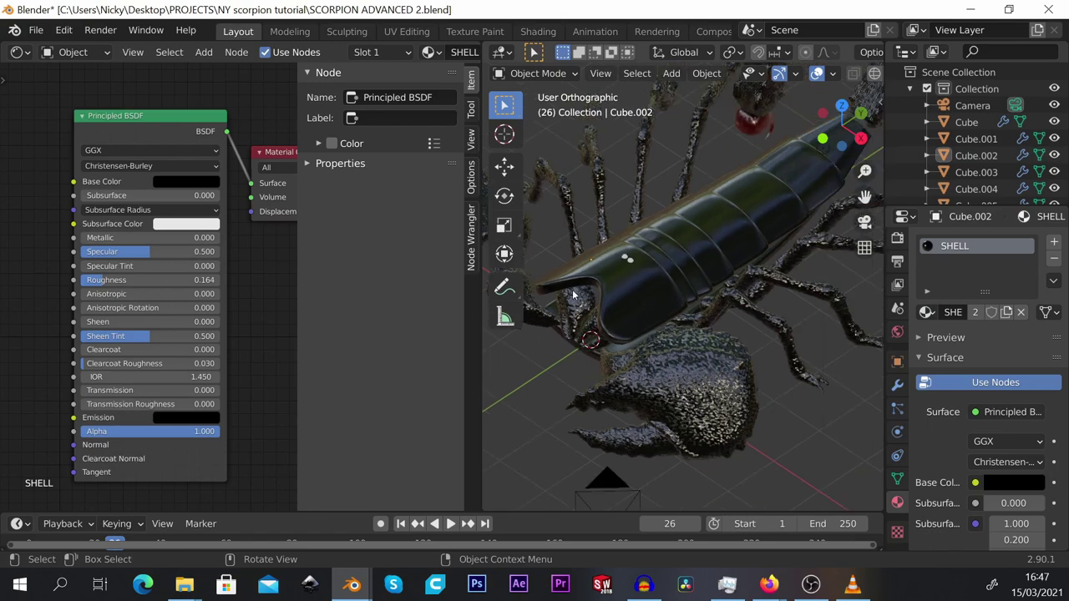
Rename the material of the two small eye spheres on the shell as EYE.
{"action": "middle_click_drag", "start_coordinate": [651, 264], "coordinate": [683, 266]}
{"action": "scroll", "coordinate": [595, 294], "scroll_direction": "up", "scroll_amount": 7}
{"action": "scroll", "coordinate": [595, 296], "scroll_direction": "up", "scroll_amount": 2}
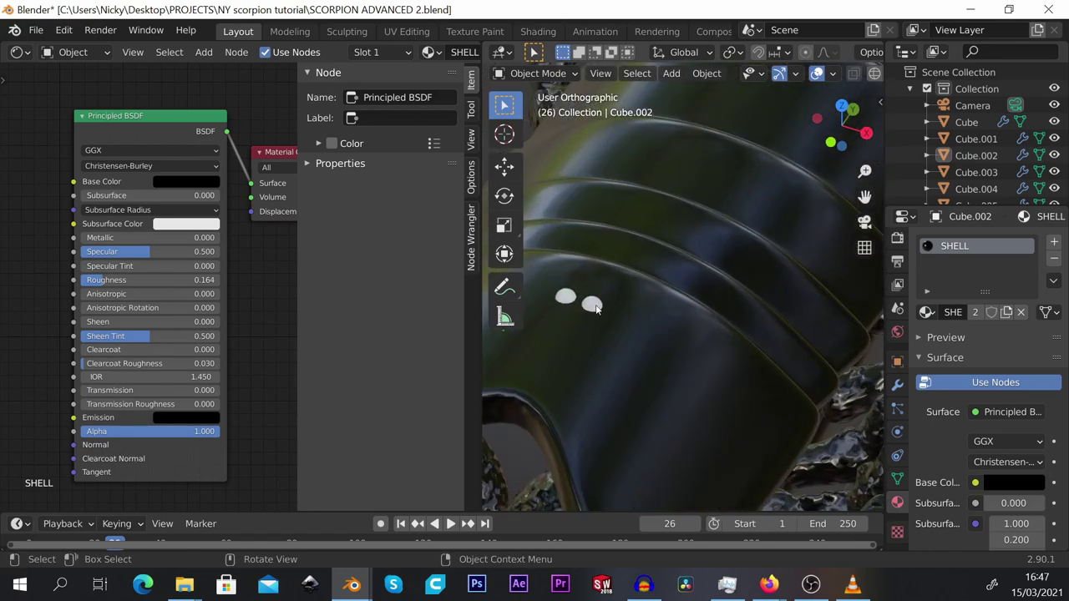
{"action": "left_click", "coordinate": [591, 301]}
{"action": "double_click", "coordinate": [970, 245]}
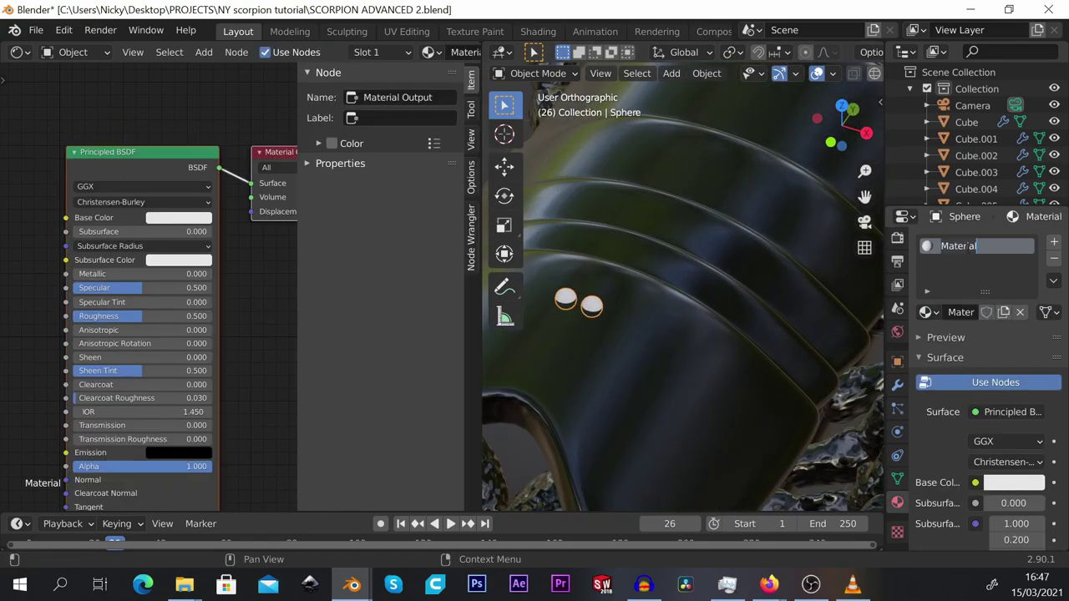
{"action": "type", "text": "EYE"}
{"action": "key", "text": "Return"}
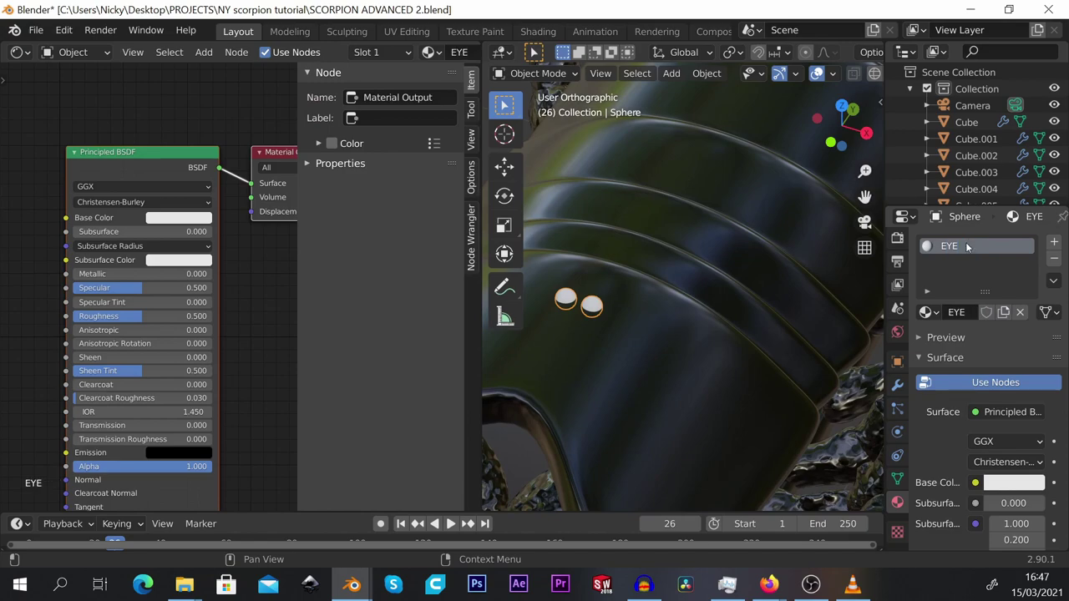
Set the EYE material's Base Color to black and its Roughness to 0, and check the glossy eyes.
{"action": "left_click", "coordinate": [183, 217]}
{"action": "left_click", "coordinate": [189, 216]}
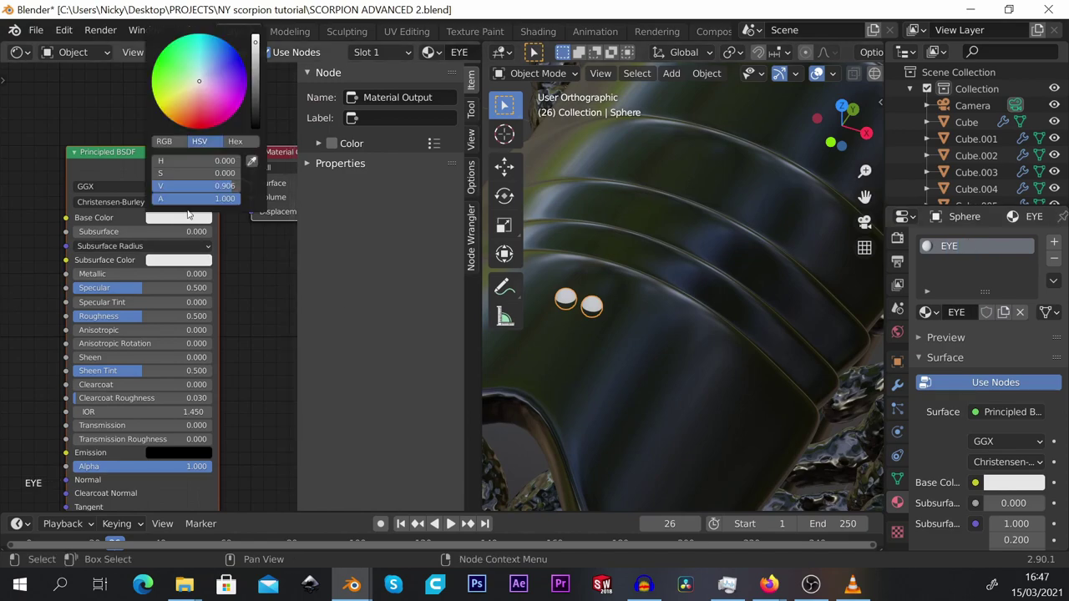
{"action": "left_click_drag", "start_coordinate": [259, 93], "coordinate": [255, 127]}
{"action": "scroll", "coordinate": [622, 309], "scroll_direction": "up", "scroll_amount": 5}
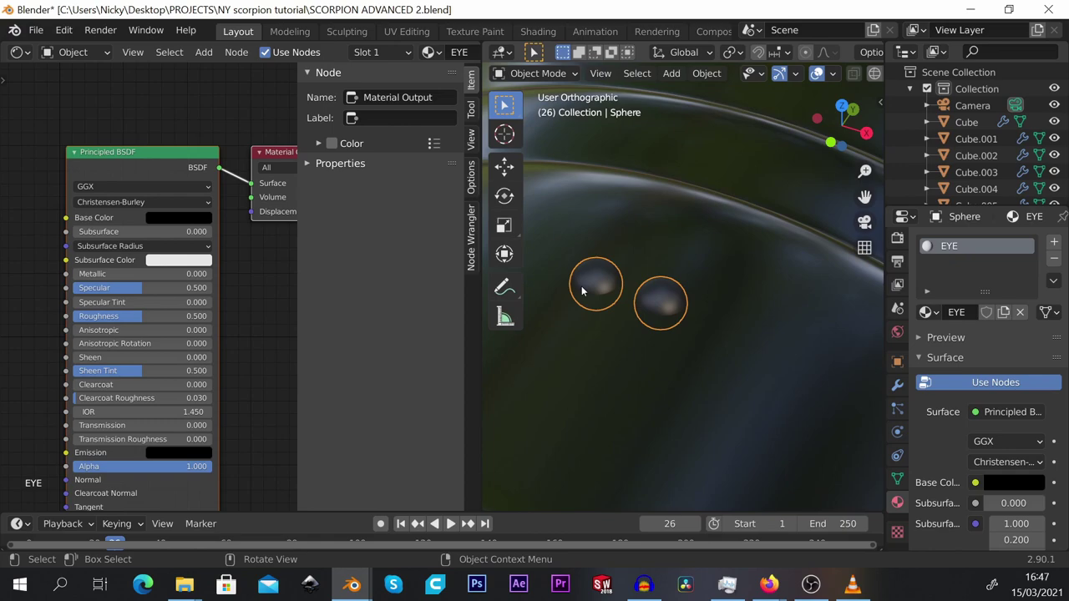
{"action": "scroll", "coordinate": [130, 341], "scroll_direction": "up", "scroll_amount": 2}
{"action": "left_click_drag", "start_coordinate": [137, 315], "coordinate": [92, 315]}
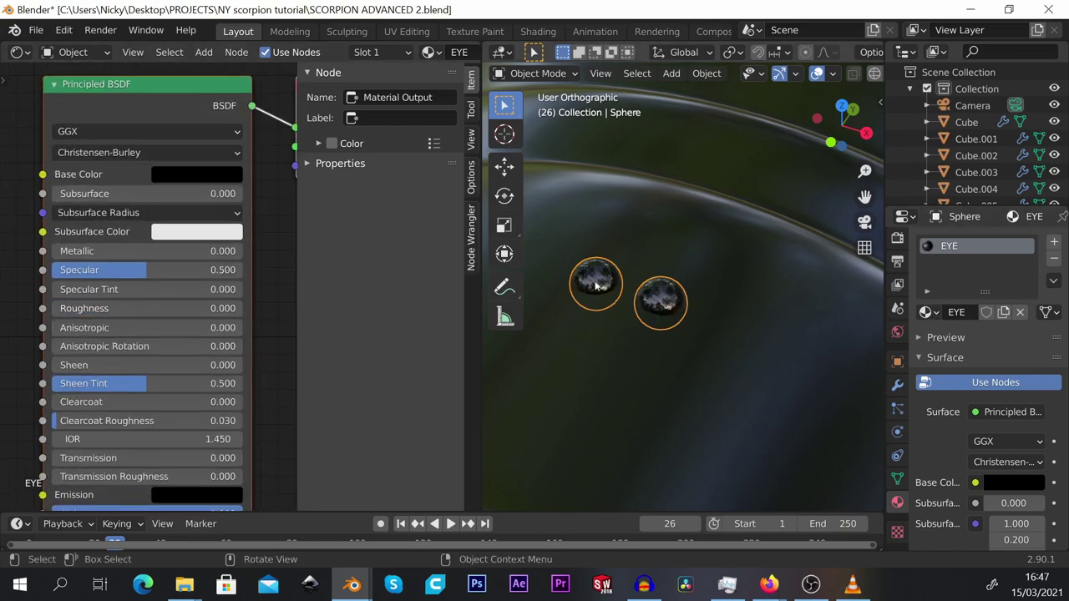
{"action": "scroll", "coordinate": [690, 263], "scroll_direction": "down", "scroll_amount": 5}
{"action": "scroll", "coordinate": [687, 280], "scroll_direction": "up", "scroll_amount": 4}
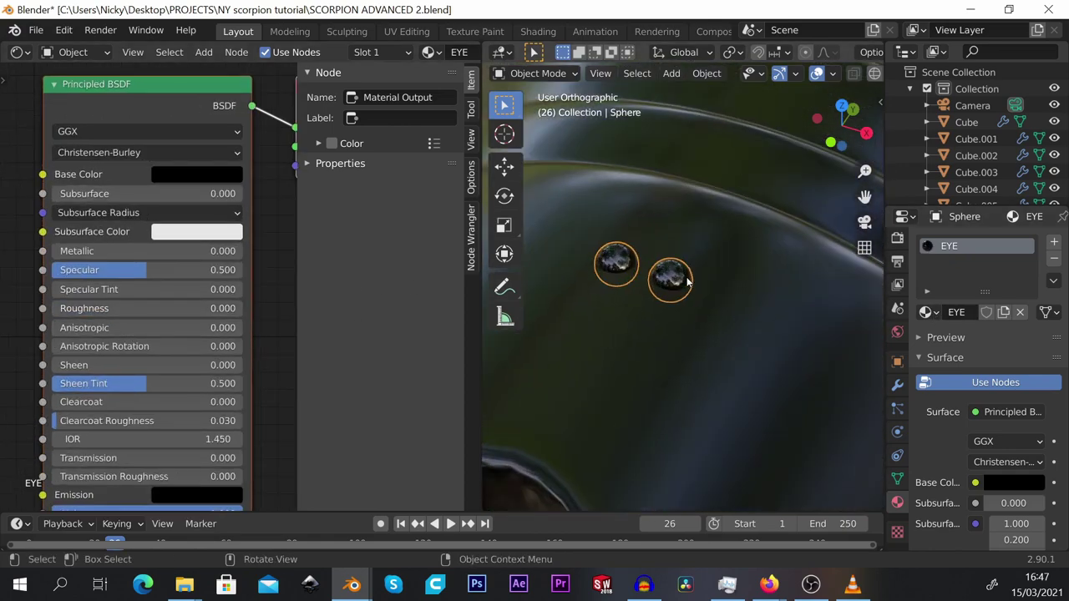
{"action": "scroll", "coordinate": [687, 282], "scroll_direction": "down", "scroll_amount": 3}
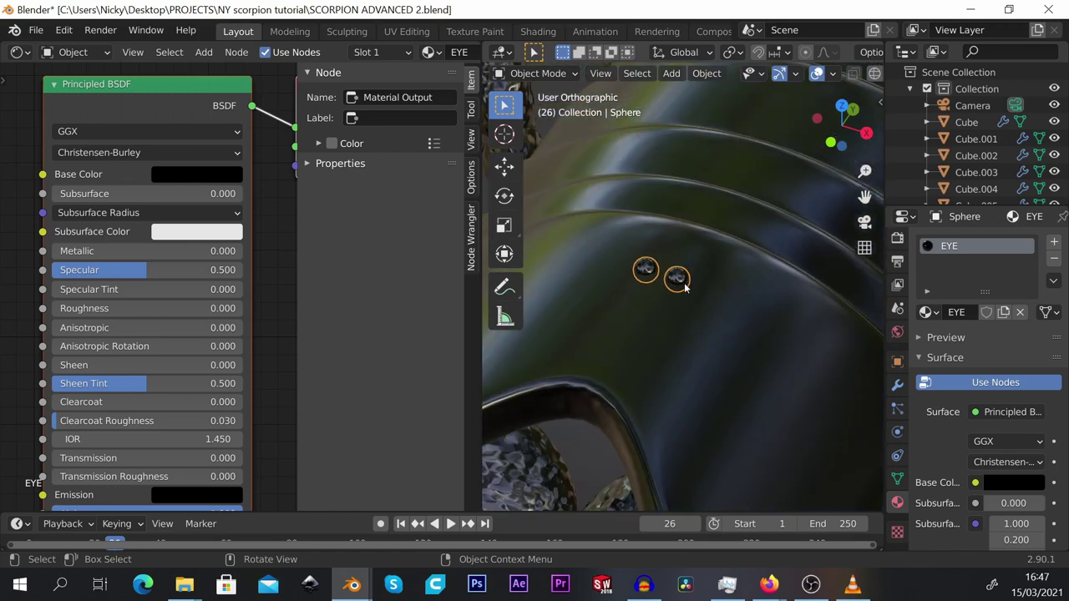
Examine the two glossy eyes on the shell up close and from farther away.
{"action": "scroll", "coordinate": [693, 283], "scroll_direction": "down", "scroll_amount": 4}
{"action": "scroll", "coordinate": [680, 276], "scroll_direction": "up", "scroll_amount": 4}
{"action": "scroll", "coordinate": [685, 275], "scroll_direction": "down", "scroll_amount": 4}
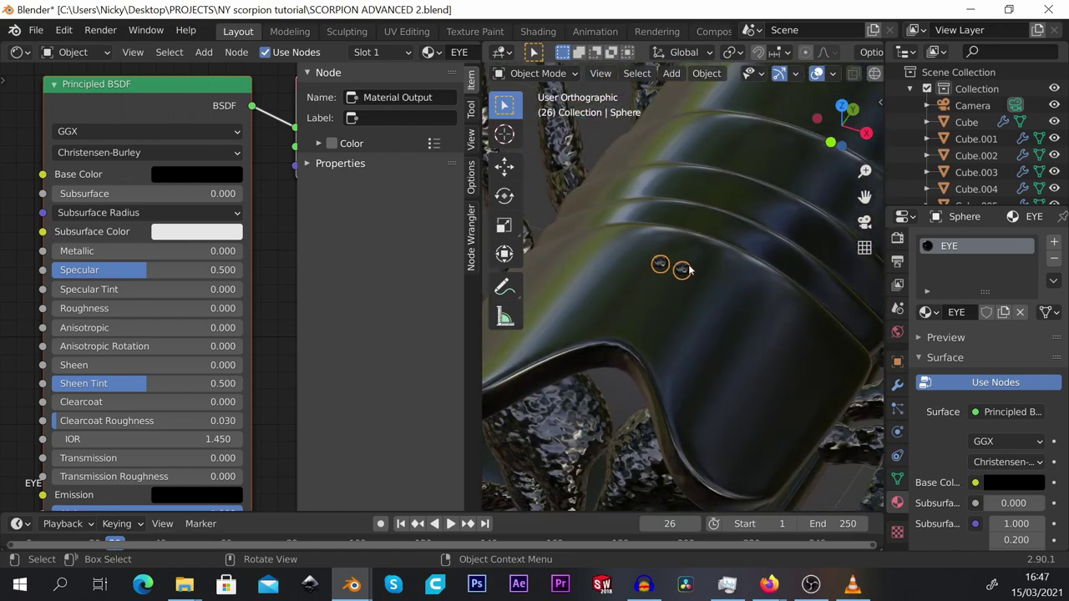
{"action": "scroll", "coordinate": [675, 320], "scroll_direction": "down", "scroll_amount": 5}
{"action": "mouse_move", "coordinate": [675, 320]}
{"action": "middle_mouse_down"}
{"action": "mouse_move", "coordinate": [715, 318]}
{"action": "mouse_move", "coordinate": [682, 309]}
{"action": "mouse_move", "coordinate": [661, 339]}
{"action": "mouse_move", "coordinate": [675, 333]}
{"action": "middle_mouse_up"}
{"action": "scroll", "coordinate": [685, 325], "scroll_direction": "up", "scroll_amount": 2}
Try the CLAW material on the scorpion's back shell, Cube.001, and compare it with the neighbouring parts.
{"action": "left_click", "coordinate": [700, 315]}
{"action": "left_click", "coordinate": [714, 273]}
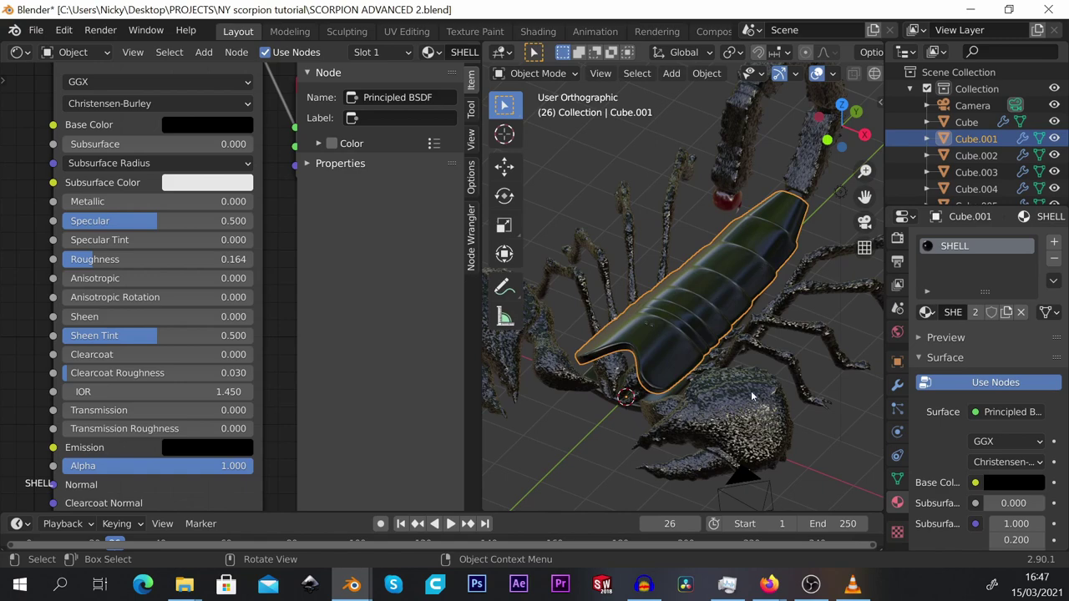
{"action": "left_click", "coordinate": [751, 391]}
{"action": "left_click", "coordinate": [808, 289]}
{"action": "left_click", "coordinate": [777, 213]}
{"action": "left_click", "coordinate": [738, 260]}
{"action": "scroll", "coordinate": [144, 313], "scroll_direction": "down", "scroll_amount": 5}
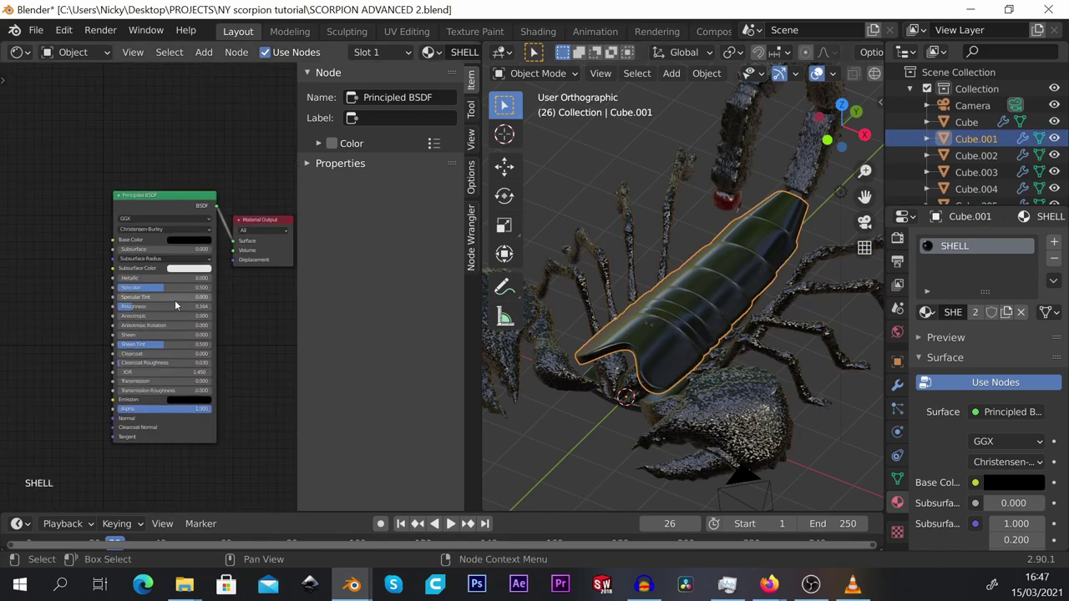
{"action": "left_click", "coordinate": [925, 312]}
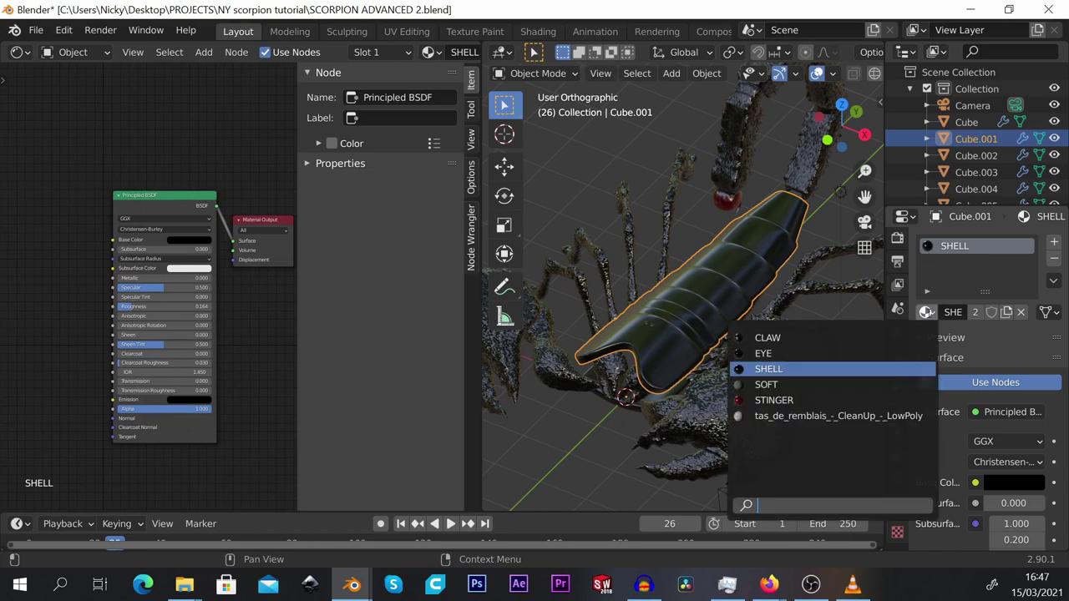
{"action": "left_click", "coordinate": [838, 339]}
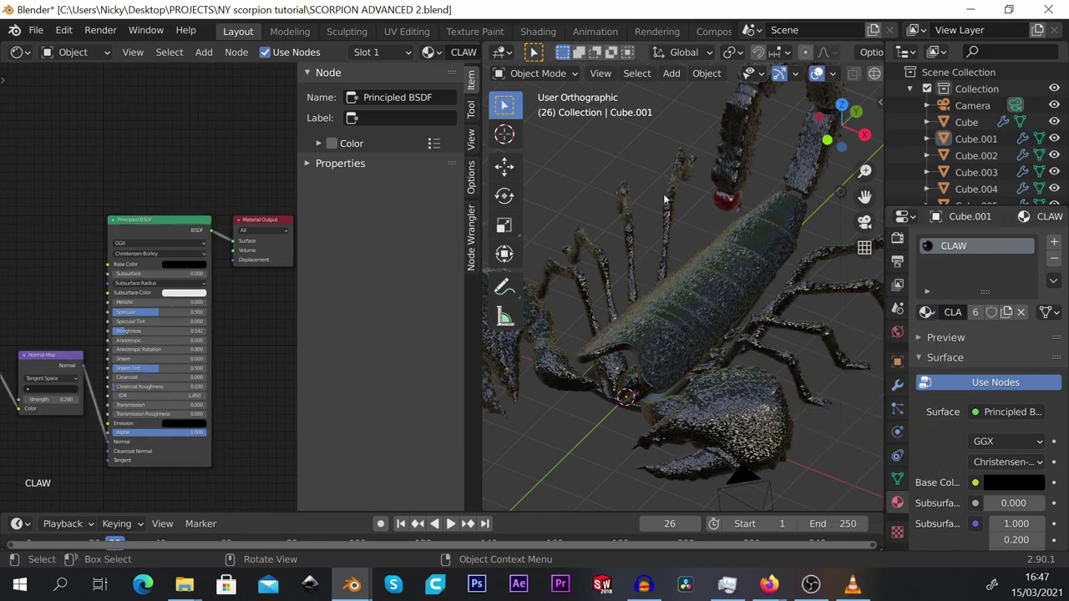
{"action": "scroll", "coordinate": [673, 222], "scroll_direction": "down", "scroll_amount": 5}
{"action": "scroll", "coordinate": [695, 287], "scroll_direction": "up", "scroll_amount": 6}
Switch the back shell, Cube.001, back to the SHELL material.
{"action": "left_click", "coordinate": [698, 288]}
{"action": "left_click", "coordinate": [926, 312]}
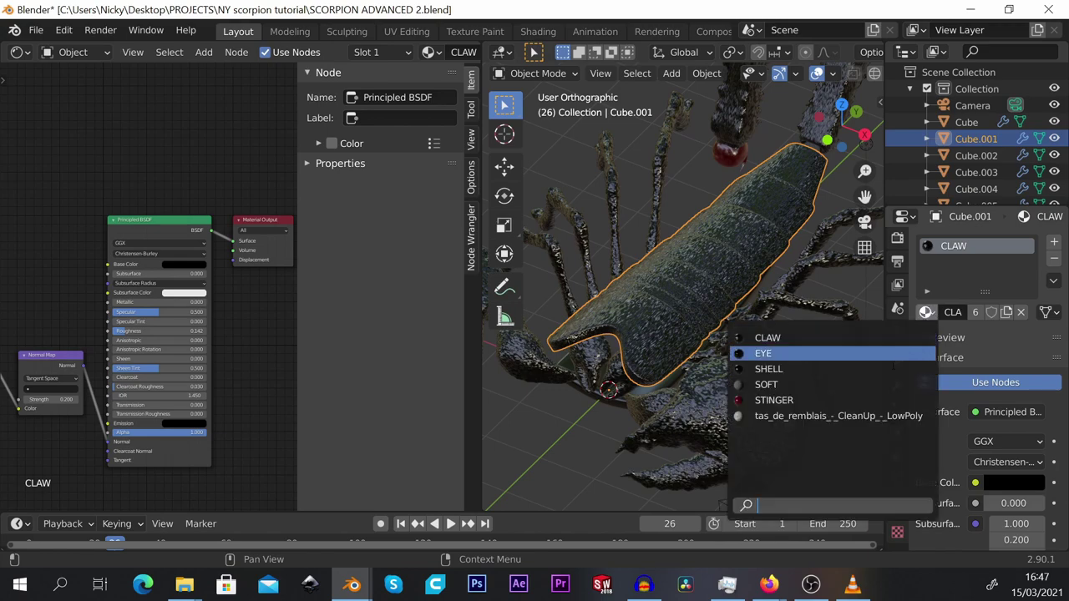
{"action": "left_click", "coordinate": [887, 369]}
Add a Noise Texture node to the SHELL material, in front of the Principled BSDF.
{"action": "scroll", "coordinate": [177, 305], "scroll_direction": "down", "scroll_amount": 2}
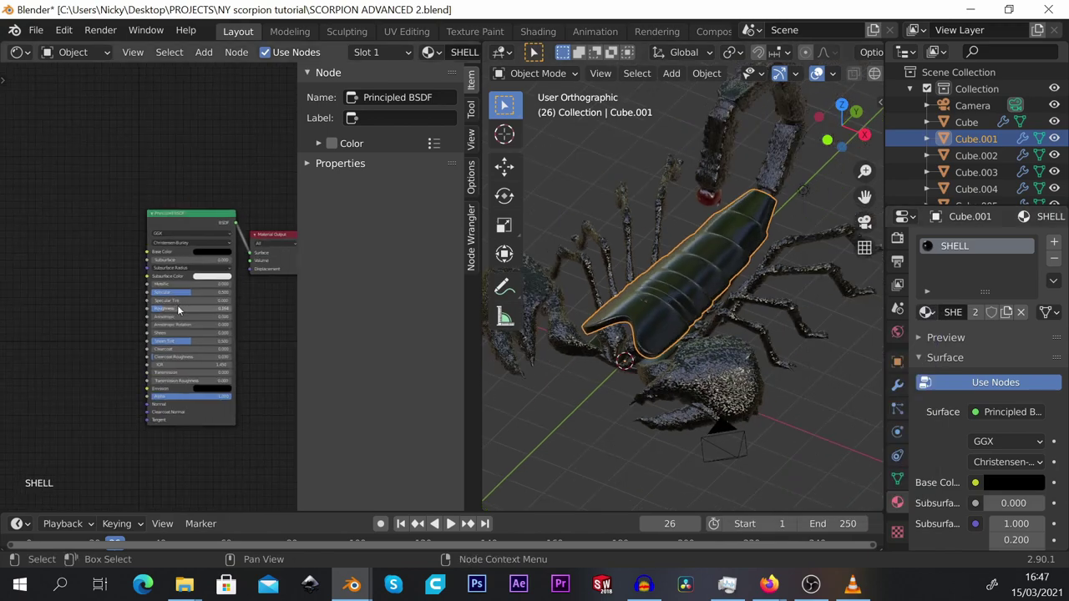
{"action": "key", "text": "shift+a"}
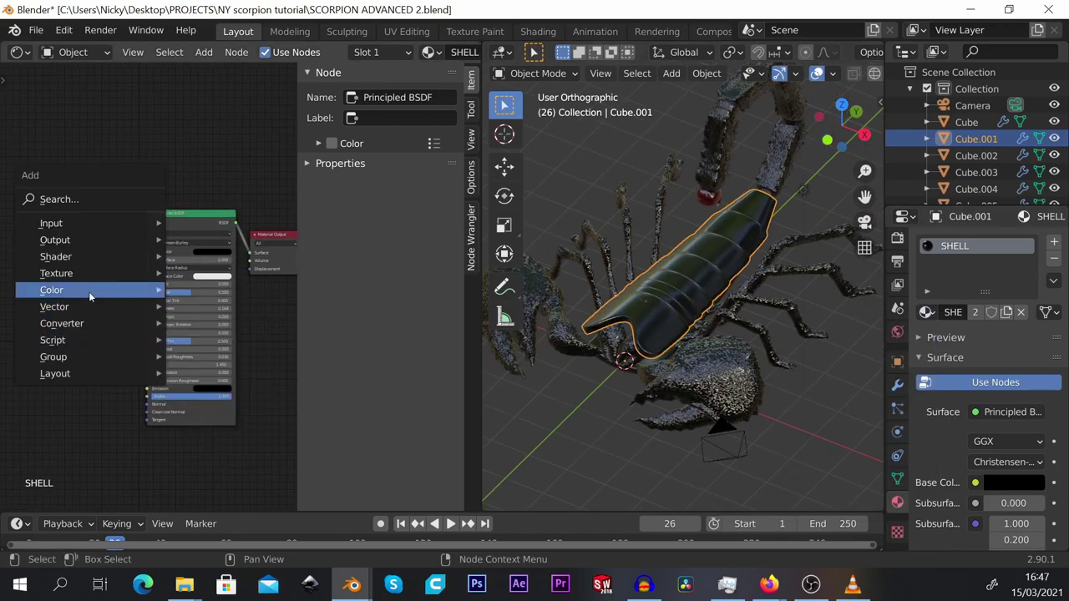
{"action": "mouse_move", "coordinate": [90, 275]}
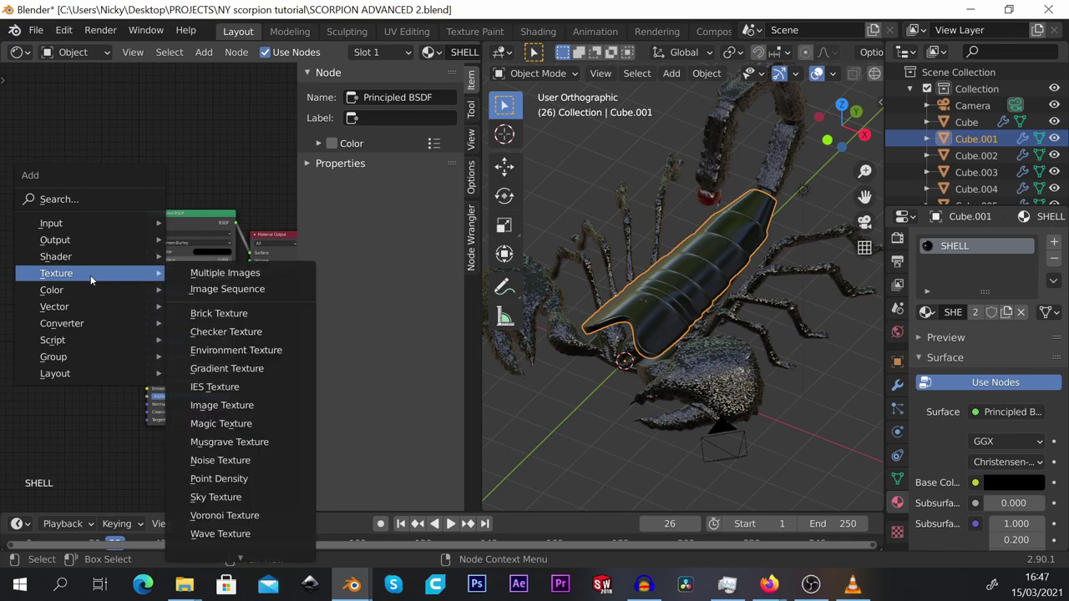
{"action": "left_click", "coordinate": [219, 460]}
{"action": "left_click", "coordinate": [63, 224]}
{"action": "key", "text": "shift+a"}
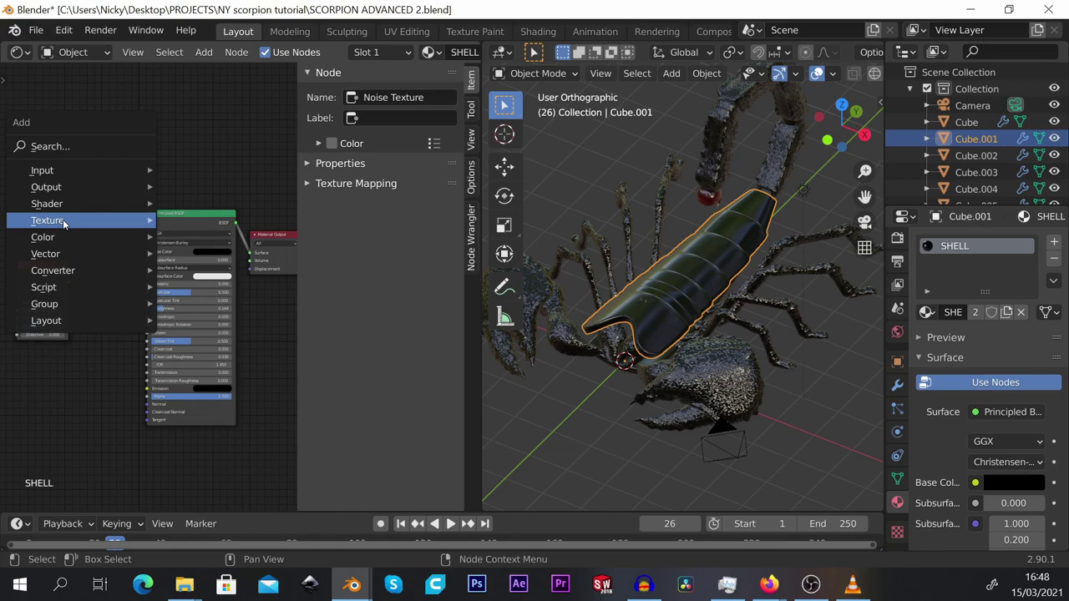
{"action": "mouse_move", "coordinate": [75, 220]}
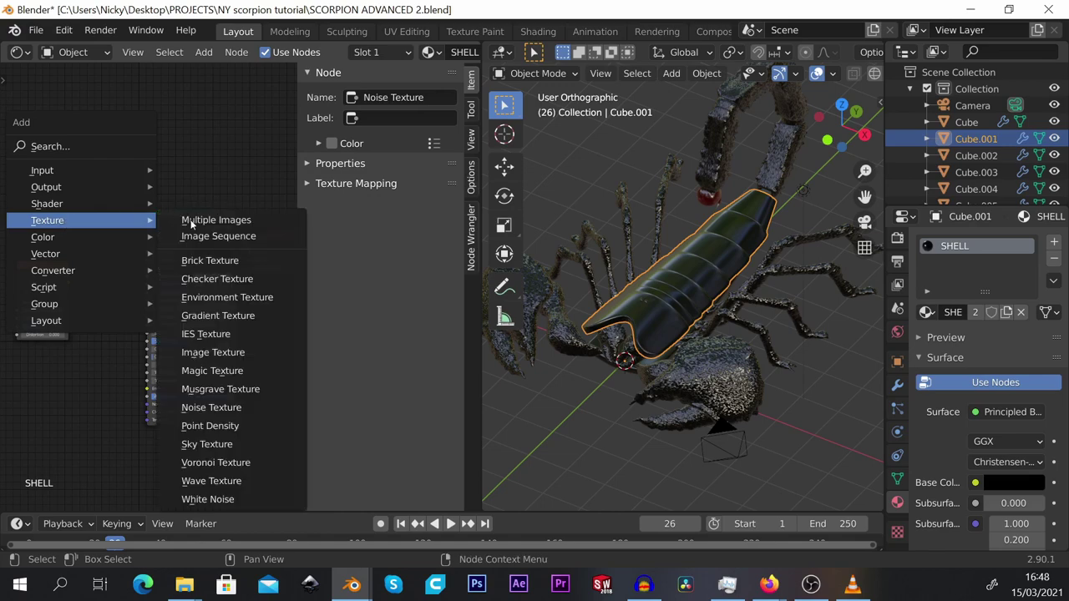
{"action": "left_click", "coordinate": [220, 407]}
{"action": "left_click", "coordinate": [86, 300]}
Add a Normal Map node to SHELL, linking the noise Color into its Color and its Normal into the Principled BSDF's Normal.
{"action": "key", "text": "shift+a"}
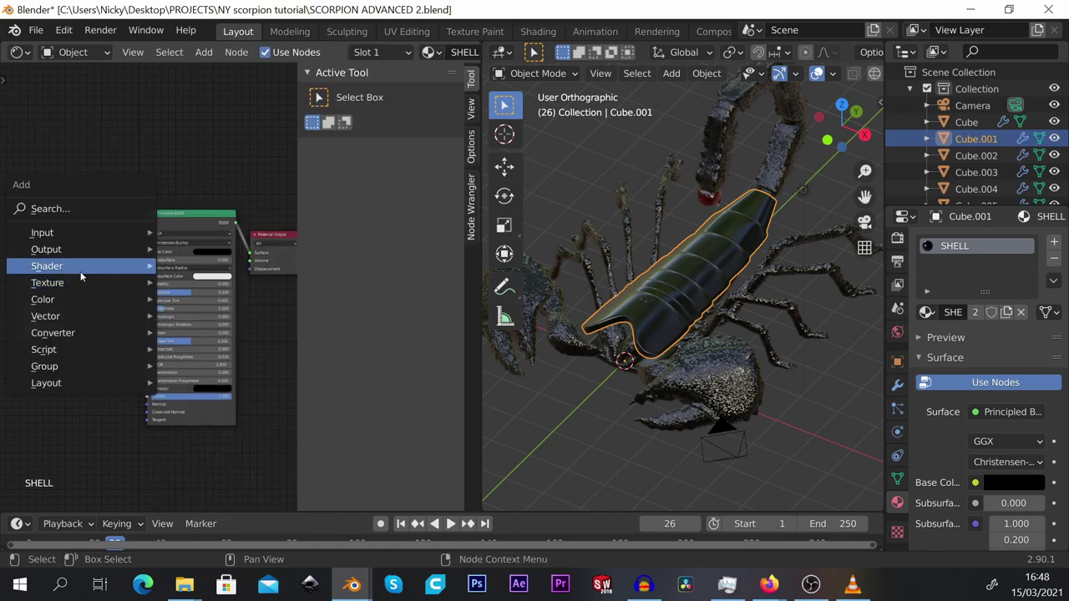
{"action": "mouse_move", "coordinate": [86, 287]}
{"action": "mouse_move", "coordinate": [76, 320]}
{"action": "left_click", "coordinate": [204, 388]}
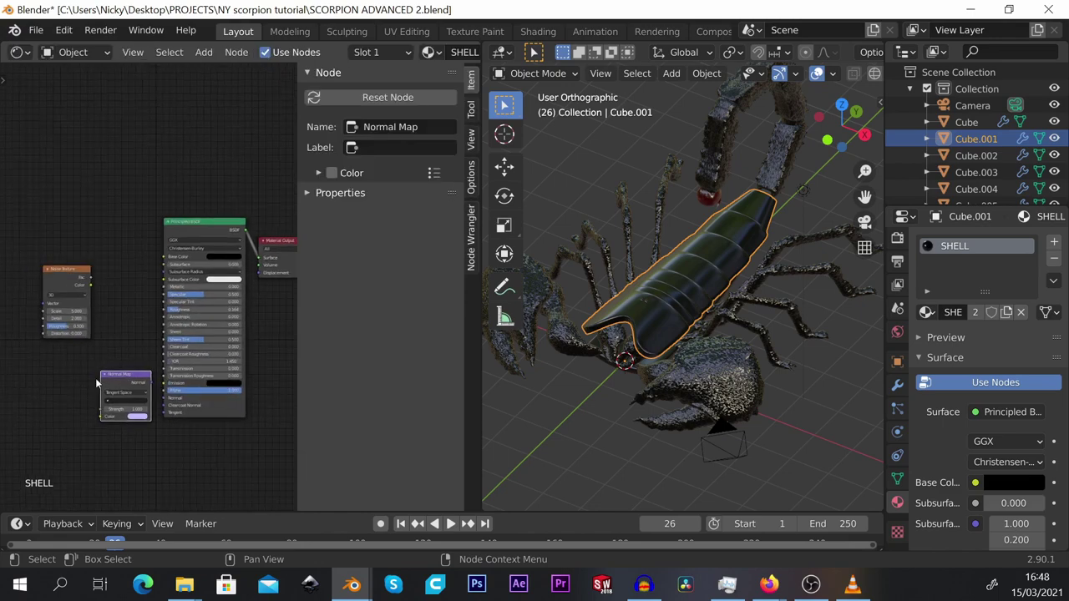
{"action": "left_click", "coordinate": [100, 373]}
{"action": "scroll", "coordinate": [94, 361], "scroll_direction": "up", "scroll_amount": 3}
{"action": "left_click_drag", "start_coordinate": [104, 352], "coordinate": [136, 406]}
{"action": "left_click_drag", "start_coordinate": [212, 356], "coordinate": [249, 408]}
Set the SHELL Normal Map's Strength to 0.2.
{"action": "scroll", "coordinate": [576, 334], "scroll_direction": "up", "scroll_amount": 6}
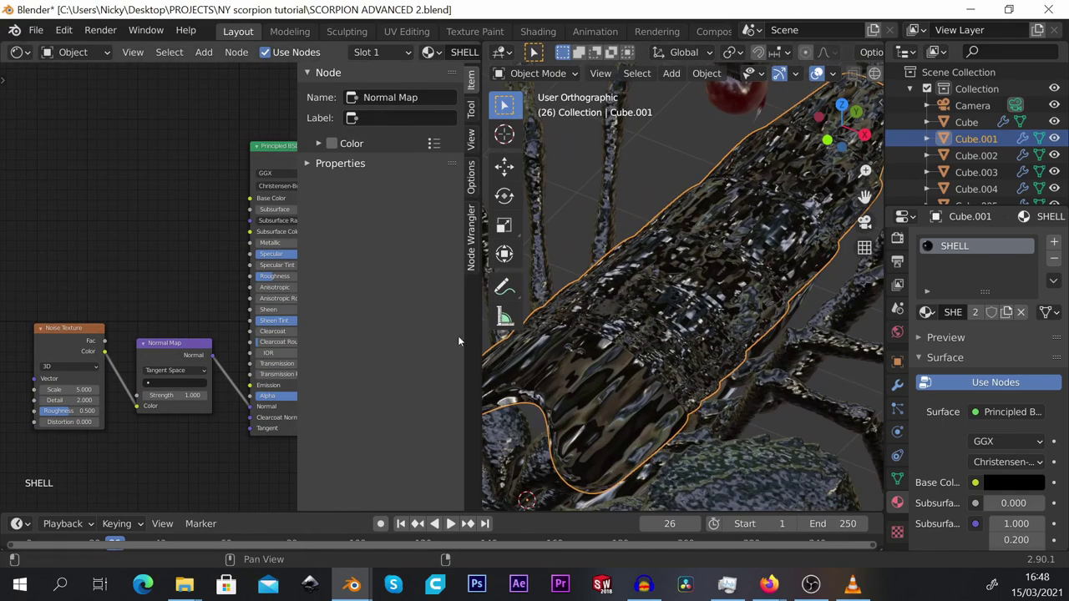
{"action": "scroll", "coordinate": [123, 381], "scroll_direction": "up", "scroll_amount": 1}
{"action": "scroll", "coordinate": [123, 379], "scroll_direction": "up", "scroll_amount": 1}
{"action": "left_click", "coordinate": [220, 405]}
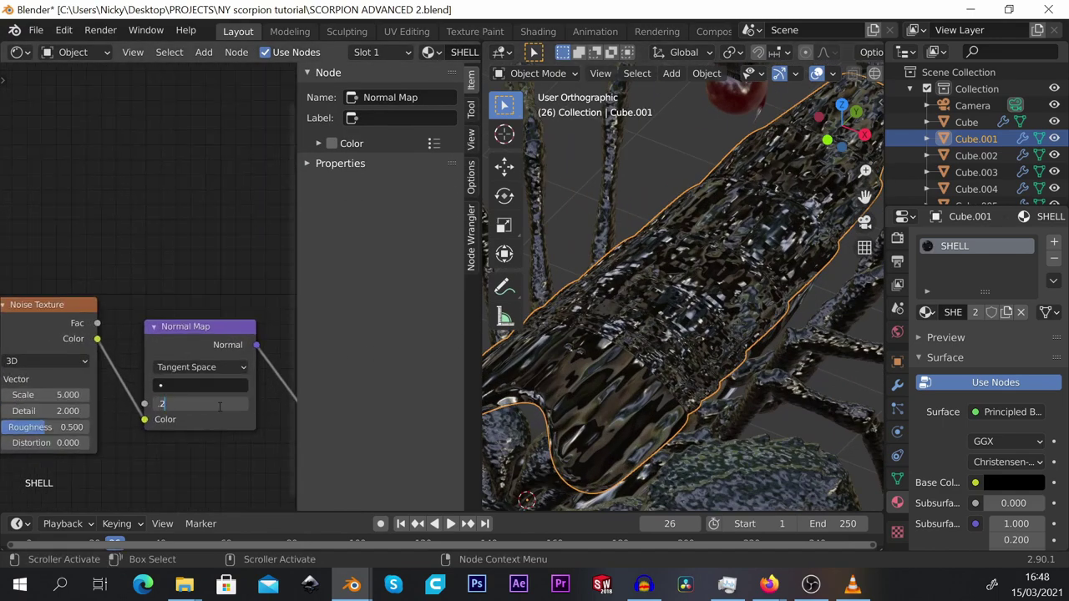
{"action": "type", "text": ".2"}
{"action": "key", "text": "Return"}
Set the SHELL Noise Texture's Scale to 183.2 for a much finer bump.
{"action": "scroll", "coordinate": [541, 328], "scroll_direction": "down", "scroll_amount": 5}
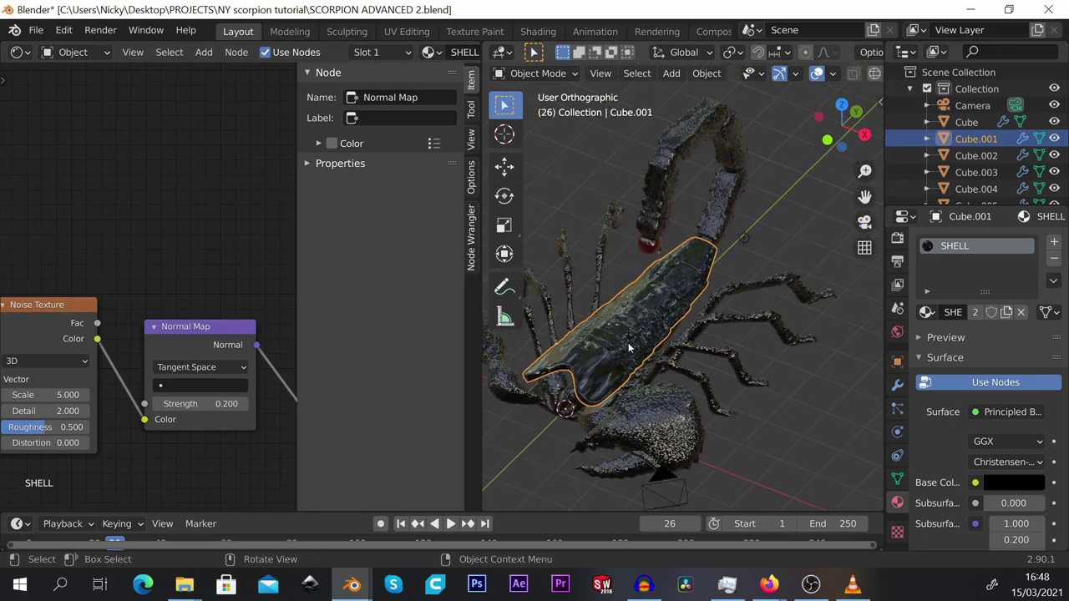
{"action": "scroll", "coordinate": [78, 391], "scroll_direction": "up", "scroll_amount": 3}
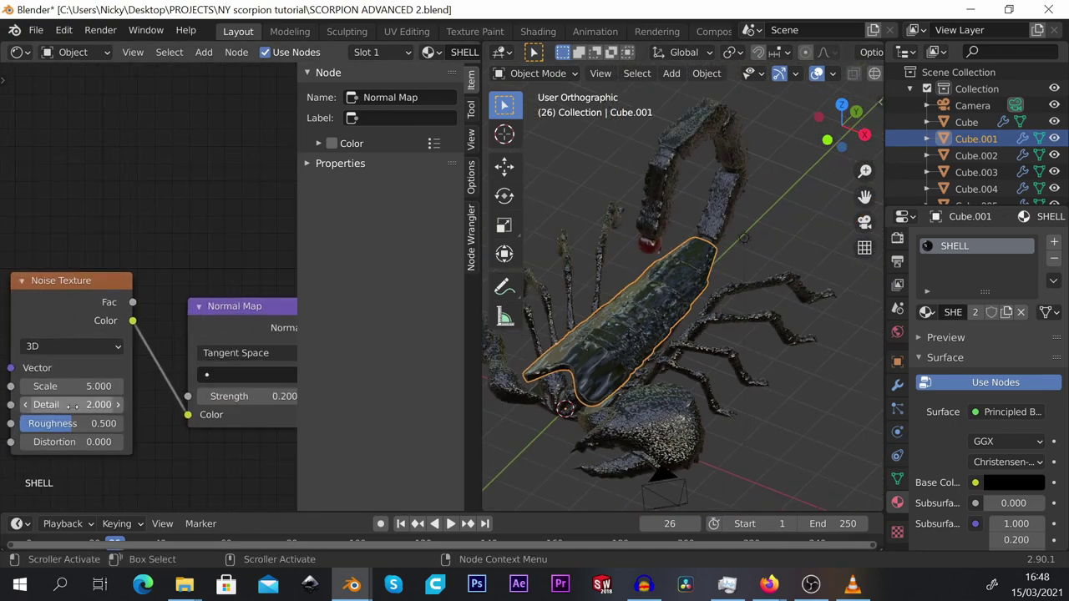
{"action": "left_click_drag", "start_coordinate": [68, 386], "coordinate": [227, 386]}
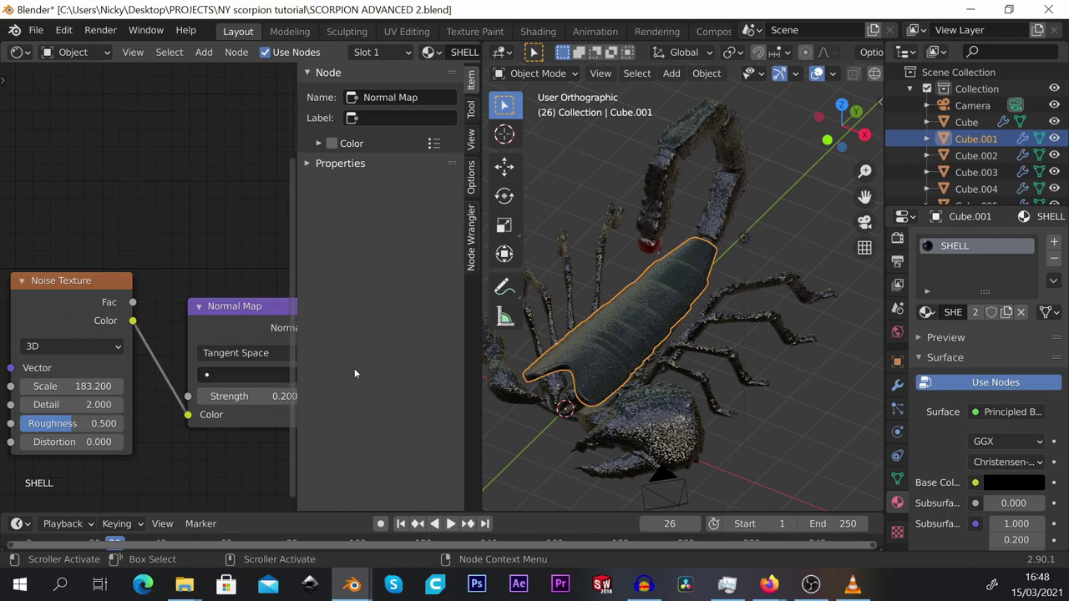
Examine the fine noise bump on the back shell up close and from a distance.
{"action": "scroll", "coordinate": [699, 324], "scroll_direction": "up", "scroll_amount": 6}
{"action": "scroll", "coordinate": [752, 300], "scroll_direction": "down", "scroll_amount": 5}
{"action": "scroll", "coordinate": [651, 291], "scroll_direction": "up", "scroll_amount": 4}
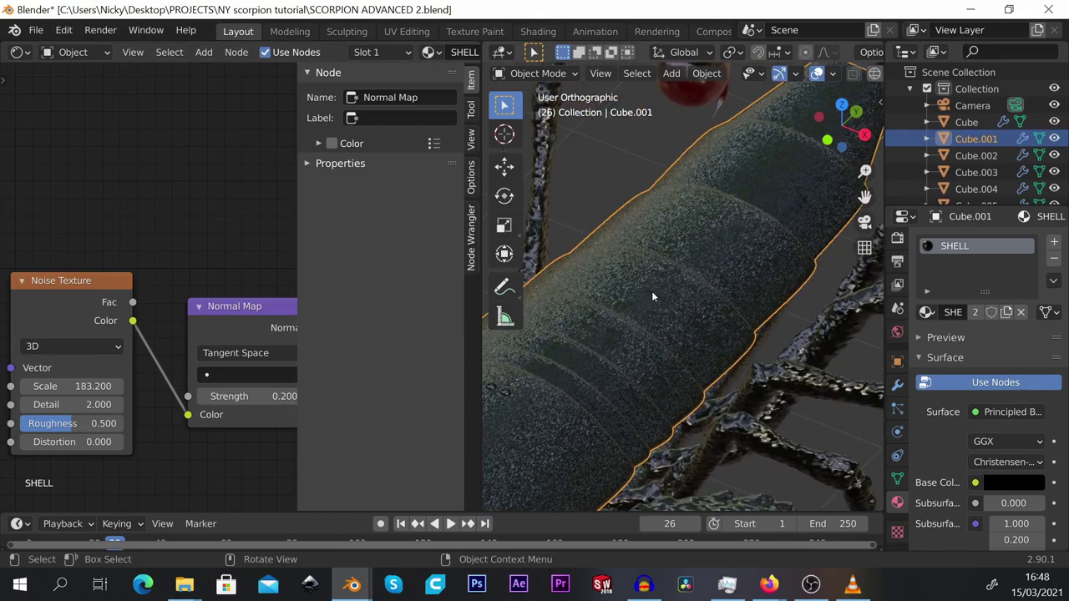
{"action": "scroll", "coordinate": [660, 281], "scroll_direction": "up", "scroll_amount": 2}
{"action": "scroll", "coordinate": [669, 345], "scroll_direction": "down", "scroll_amount": 2}
{"action": "scroll", "coordinate": [687, 326], "scroll_direction": "down", "scroll_amount": 3}
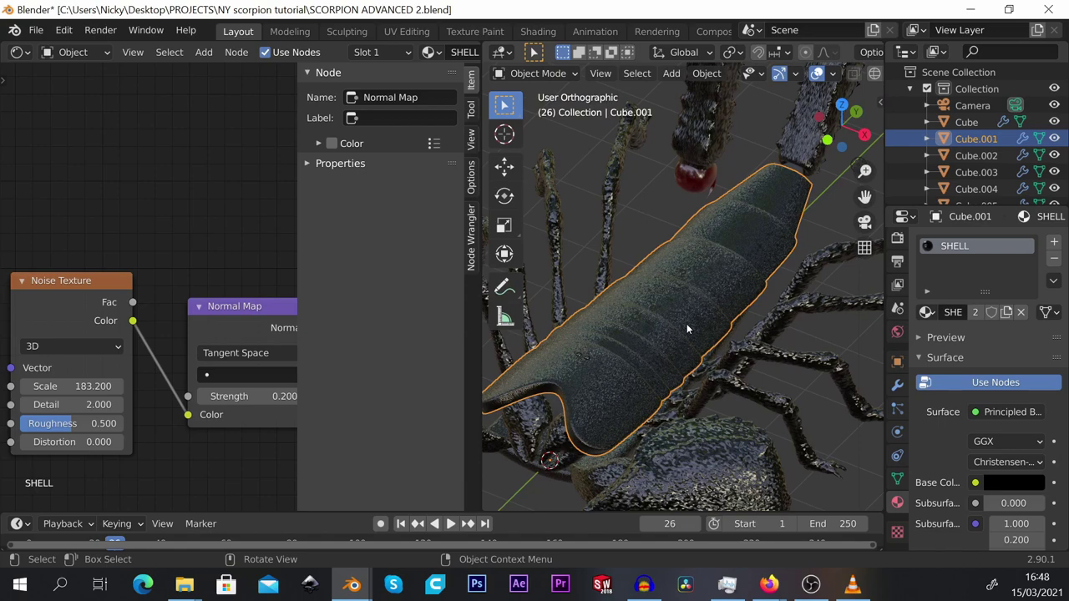
{"action": "scroll", "coordinate": [669, 269], "scroll_direction": "up", "scroll_amount": 3}
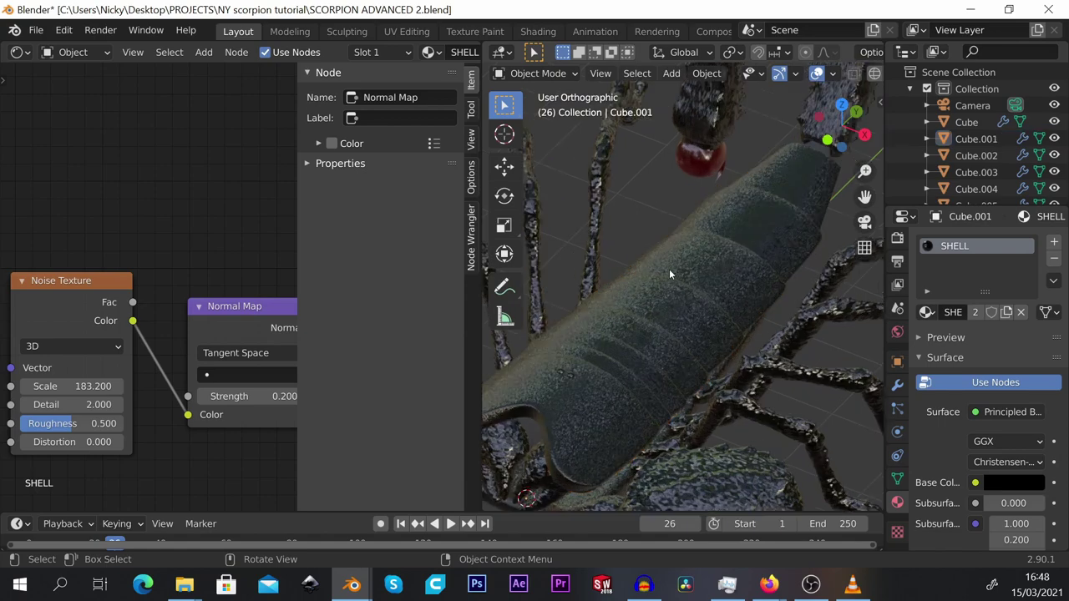
{"action": "scroll", "coordinate": [721, 328], "scroll_direction": "down", "scroll_amount": 1}
{"action": "scroll", "coordinate": [721, 329], "scroll_direction": "down", "scroll_amount": 2}
{"action": "scroll", "coordinate": [655, 338], "scroll_direction": "up", "scroll_amount": 2}
{"action": "scroll", "coordinate": [158, 355], "scroll_direction": "down", "scroll_amount": 1}
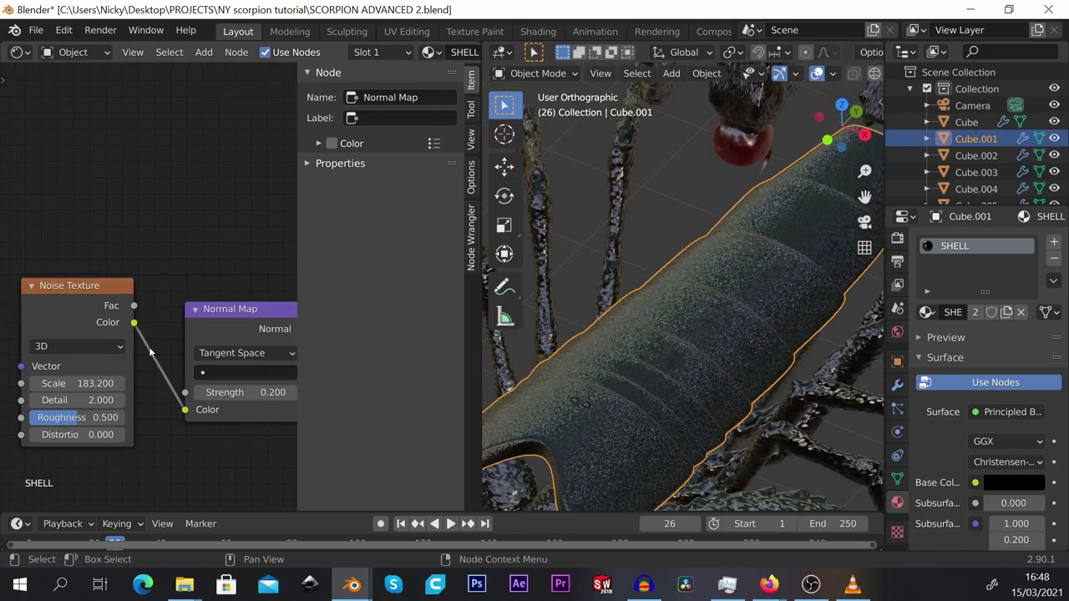
{"action": "scroll", "coordinate": [125, 384], "scroll_direction": "up", "scroll_amount": 2}
{"action": "left_click_drag", "start_coordinate": [79, 403], "coordinate": [171, 403]}
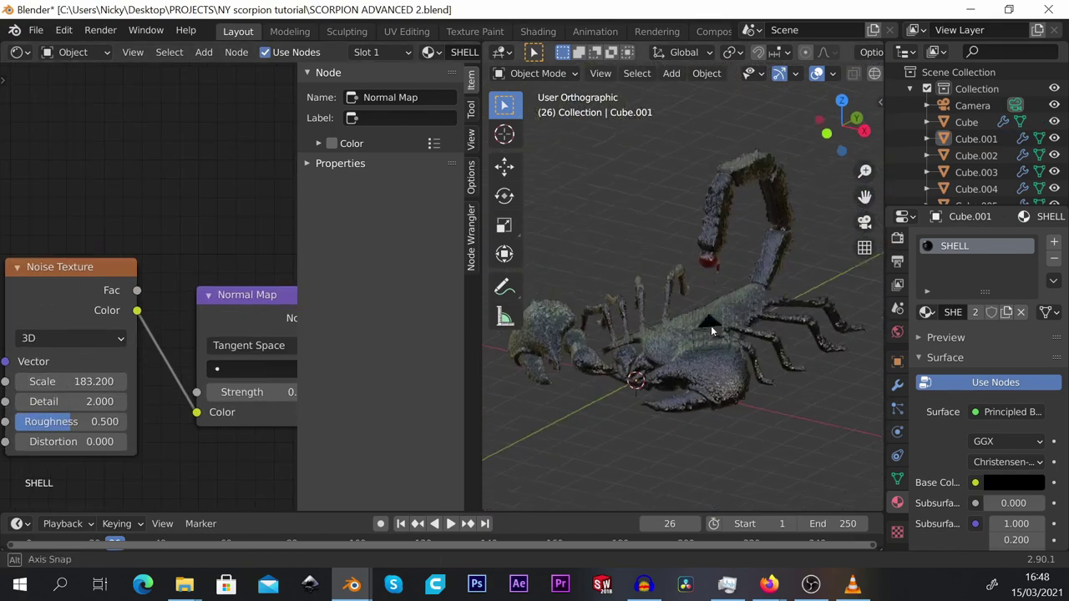
Edit the tail mesh, Cube.003, and select all linked geometry of its three joint rings between the segments.
{"action": "middle_click_drag", "start_coordinate": [711, 325], "coordinate": [724, 210]}
{"action": "scroll", "coordinate": [724, 204], "scroll_direction": "up", "scroll_amount": 5}
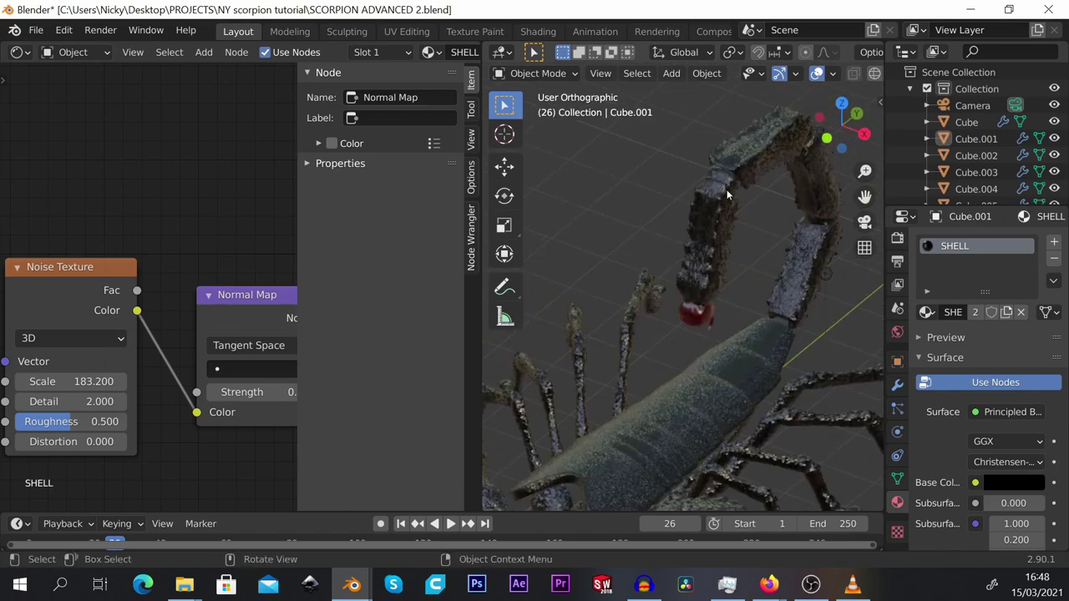
{"action": "left_click", "coordinate": [718, 203]}
{"action": "scroll", "coordinate": [715, 203], "scroll_direction": "down", "scroll_amount": 5}
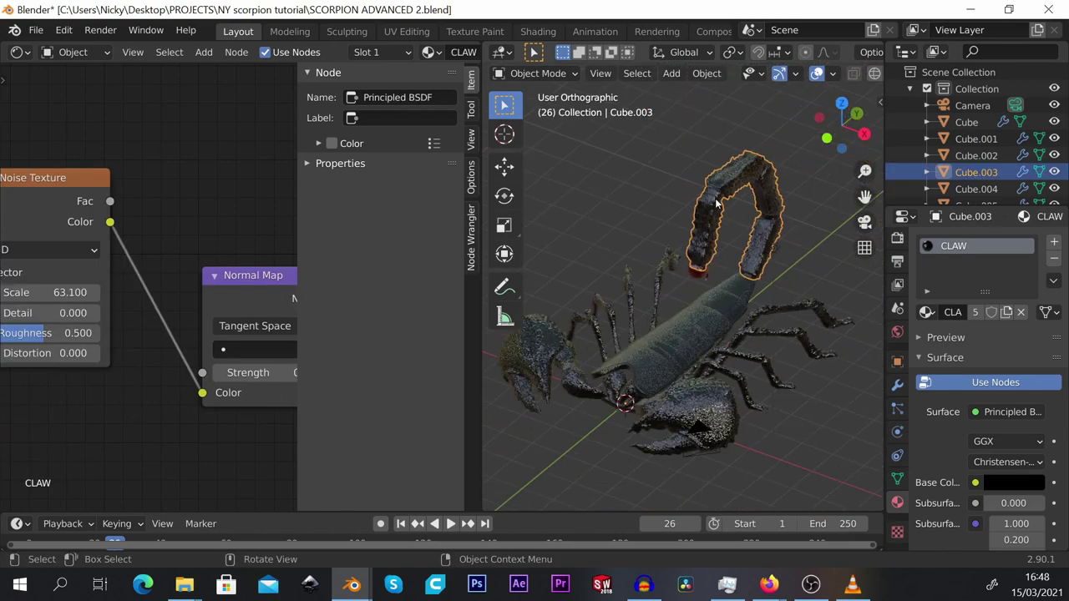
{"action": "middle_click_drag", "start_coordinate": [716, 203], "coordinate": [753, 234]}
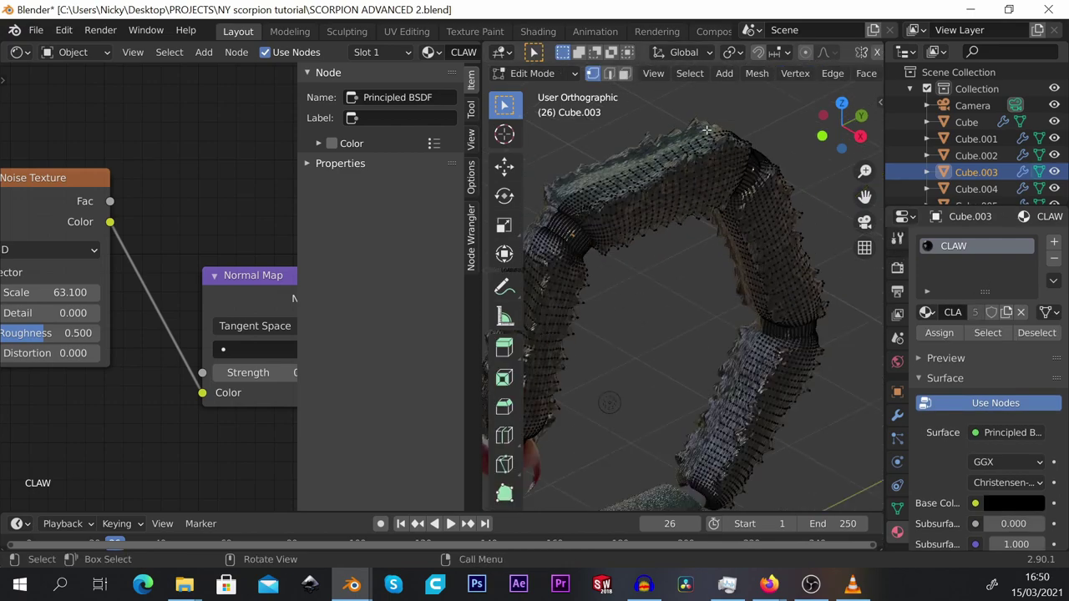
{"action": "middle_click_drag", "start_coordinate": [752, 275], "coordinate": [788, 288]}
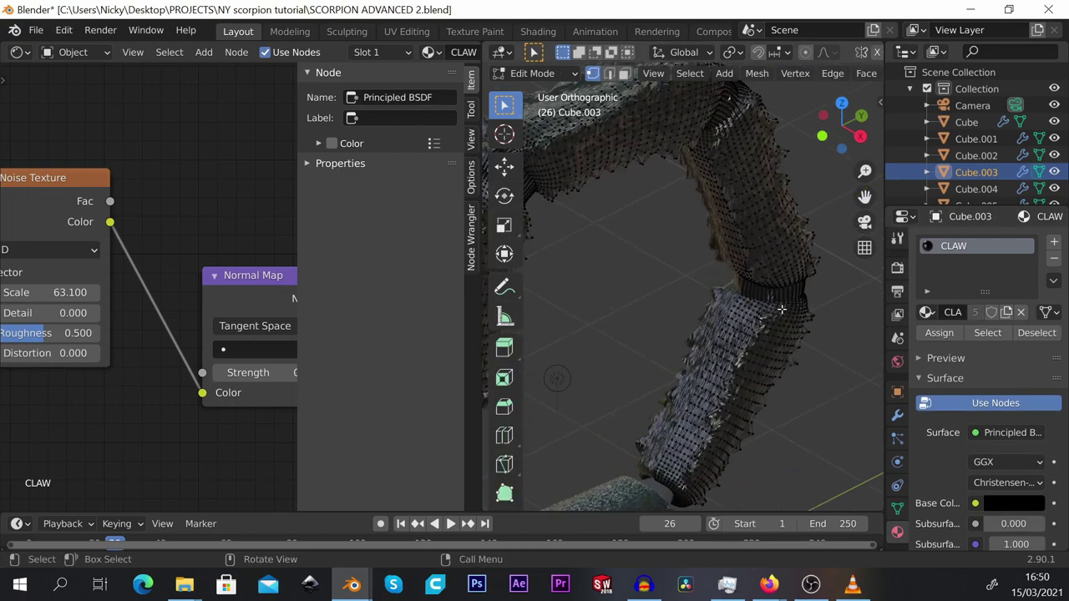
{"action": "key", "text": "ctrl+l"}
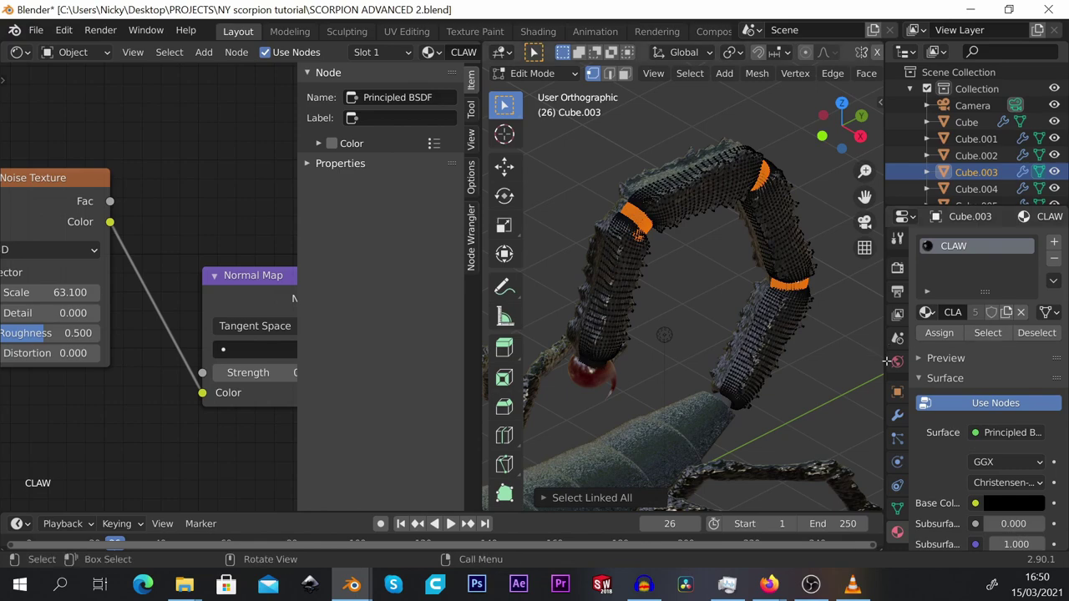
Add a second material slot with SOFT to the tail, assign it to the selected joint rings and leave Edit Mode.
{"action": "left_click", "coordinate": [1053, 243]}
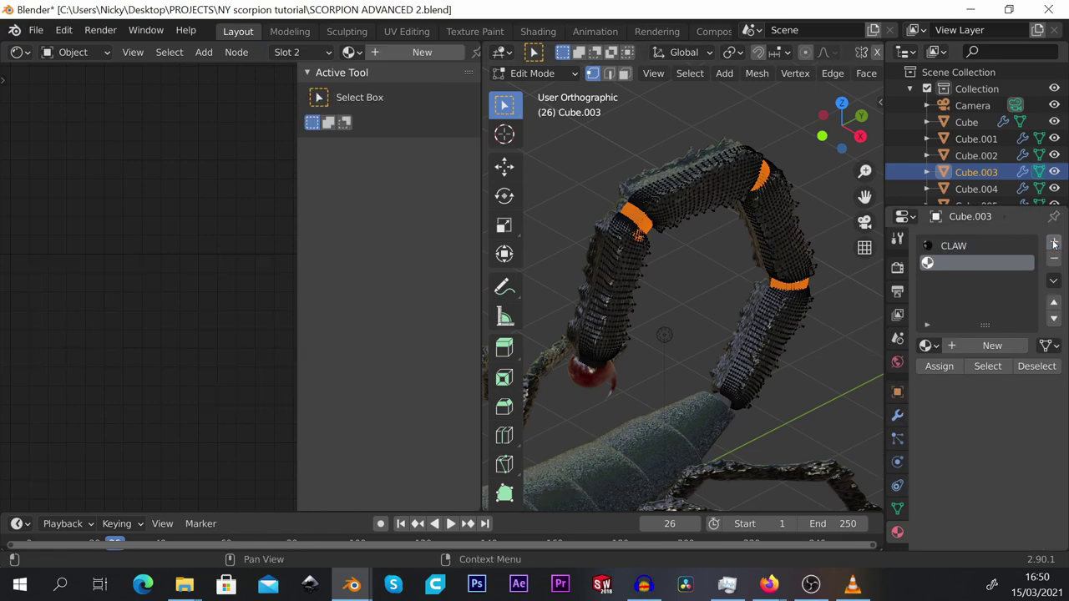
{"action": "left_click", "coordinate": [927, 345]}
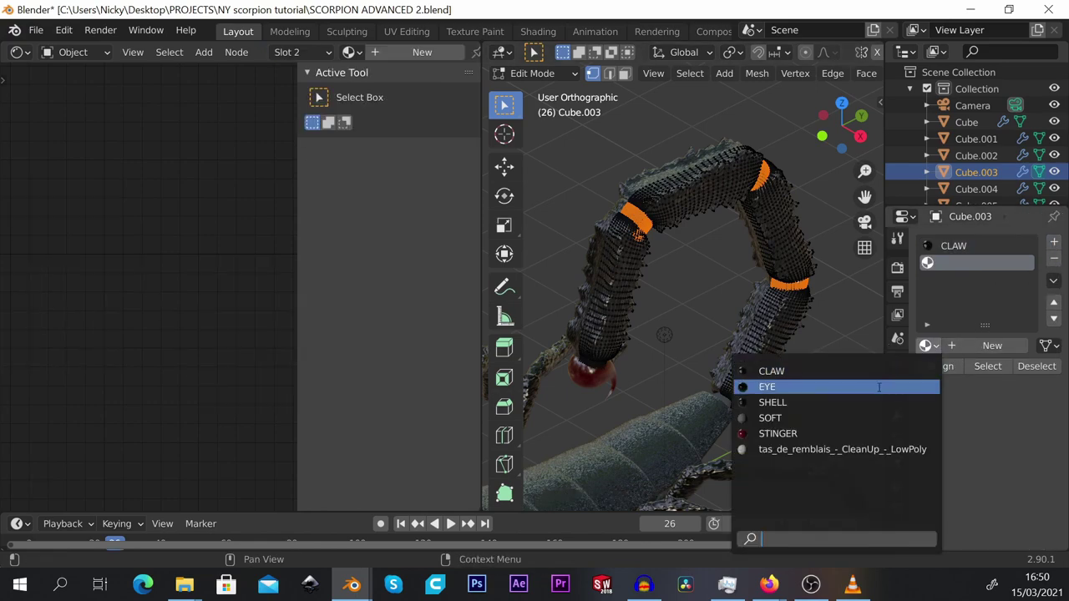
{"action": "left_click", "coordinate": [858, 419]}
{"action": "scroll", "coordinate": [685, 179], "scroll_direction": "up", "scroll_amount": 5}
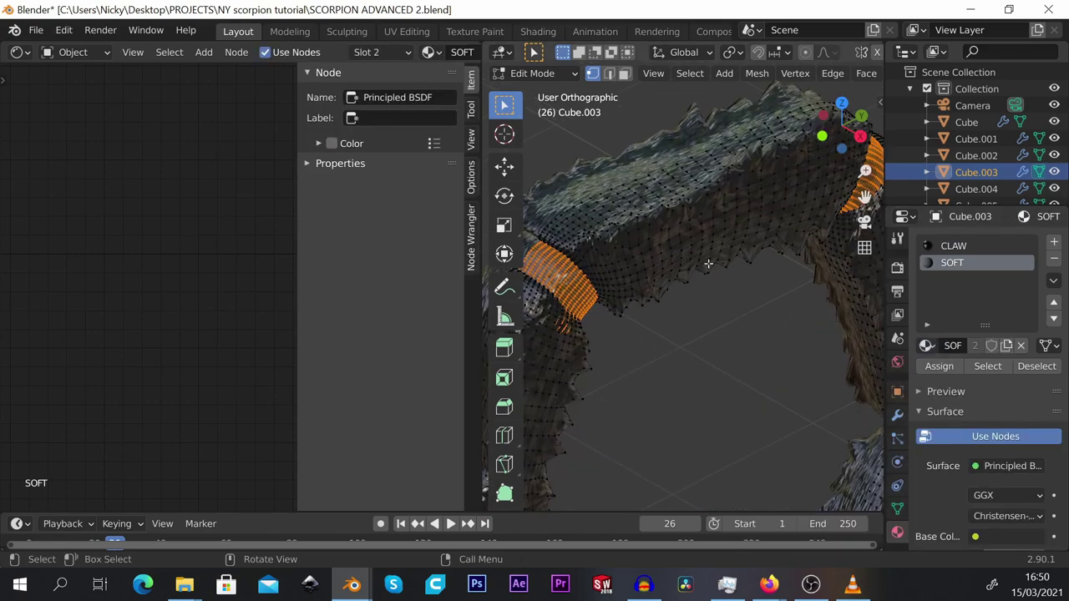
{"action": "scroll", "coordinate": [823, 268], "scroll_direction": "down", "scroll_amount": 4}
{"action": "scroll", "coordinate": [682, 251], "scroll_direction": "up", "scroll_amount": 4}
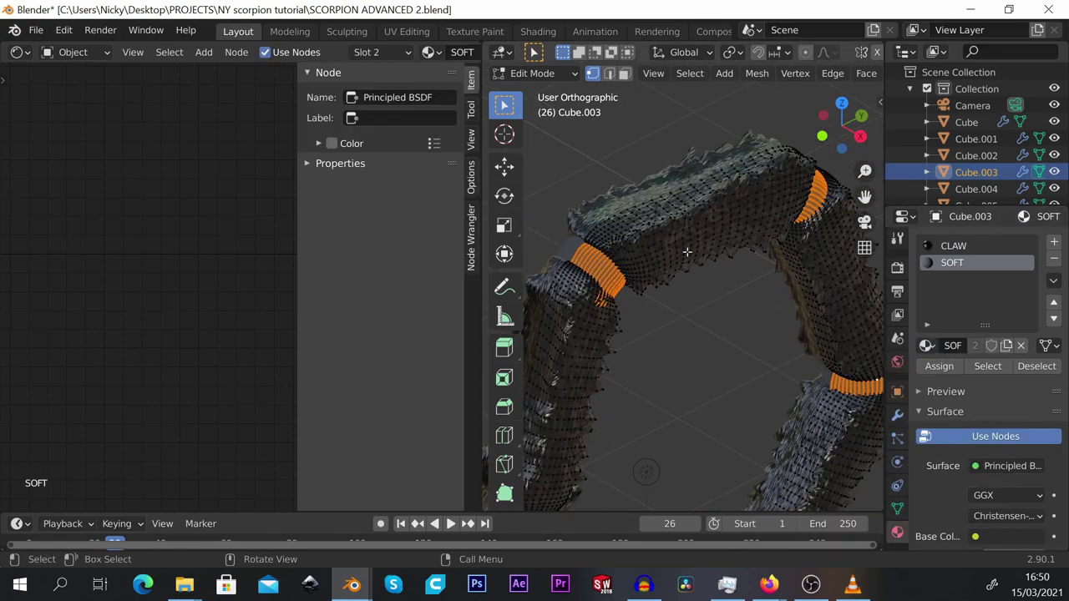
{"action": "key", "text": "Tab"}
{"action": "scroll", "coordinate": [712, 246], "scroll_direction": "down", "scroll_amount": 6}
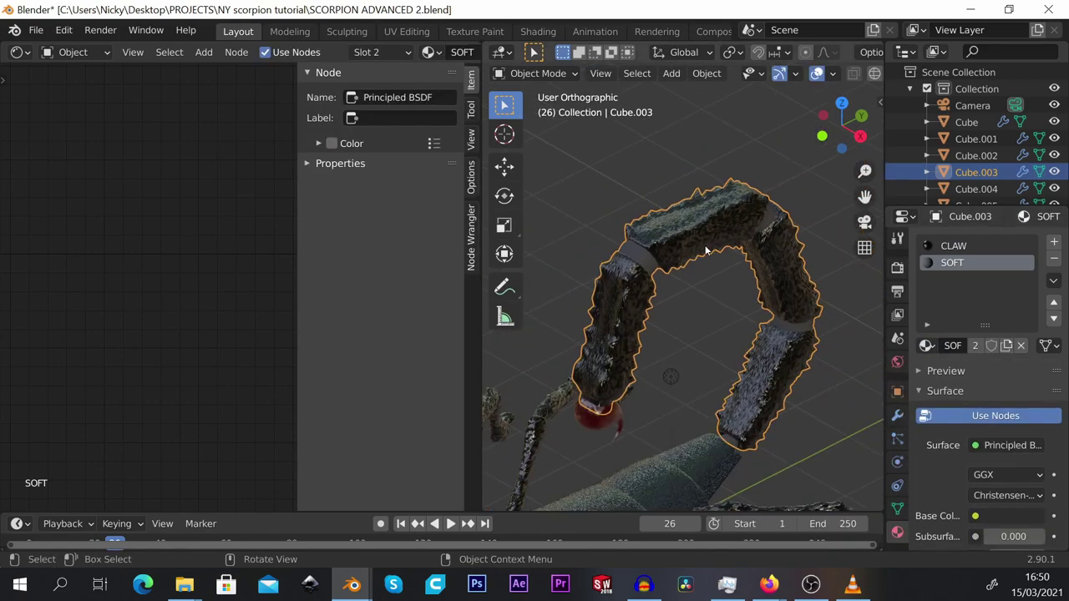
Check the soft joints along the tail without the selection outline and reselect the tail.
{"action": "left_click", "coordinate": [679, 153]}
{"action": "middle_click_drag", "start_coordinate": [647, 219], "coordinate": [650, 243]}
{"action": "scroll", "coordinate": [643, 240], "scroll_direction": "up", "scroll_amount": 5}
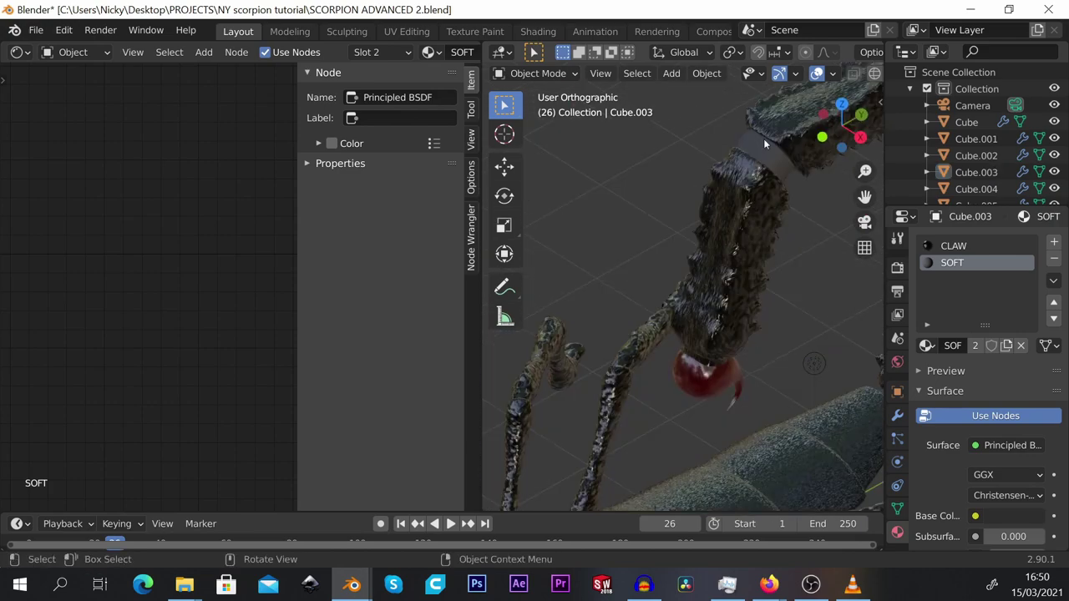
{"action": "left_click", "coordinate": [751, 157]}
{"action": "scroll", "coordinate": [752, 157], "scroll_direction": "down", "scroll_amount": 2}
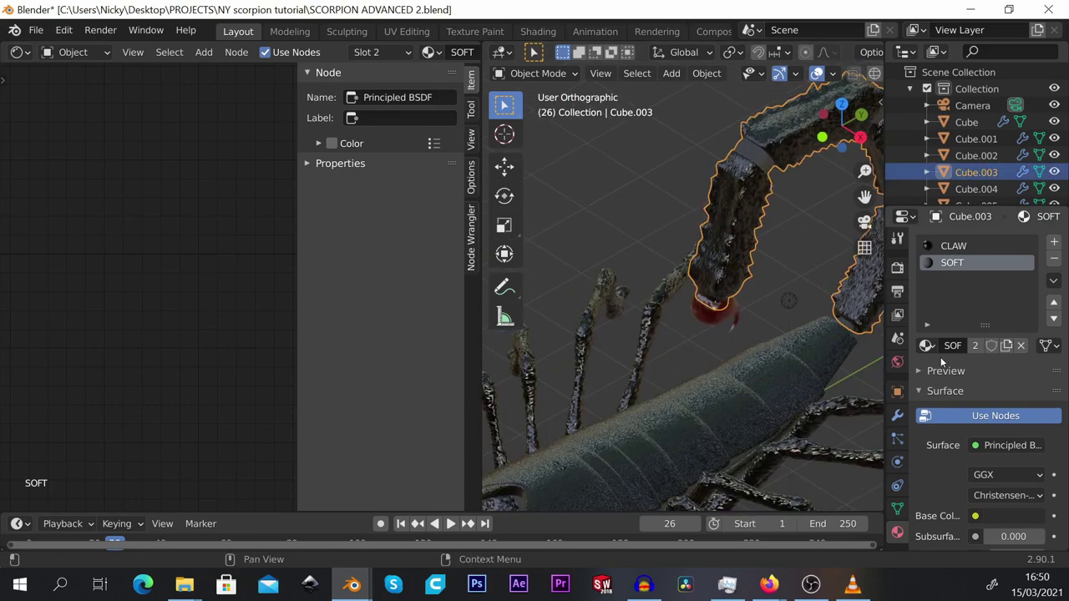
Replace the tail's SOFT material slot with a new material named CART.
{"action": "left_click", "coordinate": [1054, 259]}
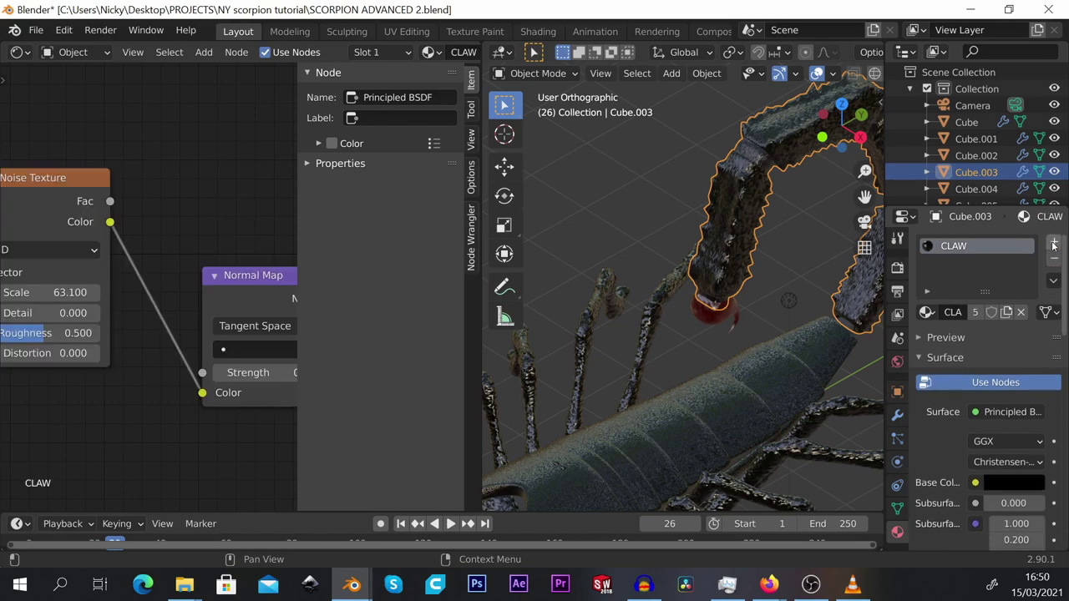
{"action": "left_click", "coordinate": [1054, 243]}
{"action": "left_click", "coordinate": [985, 346]}
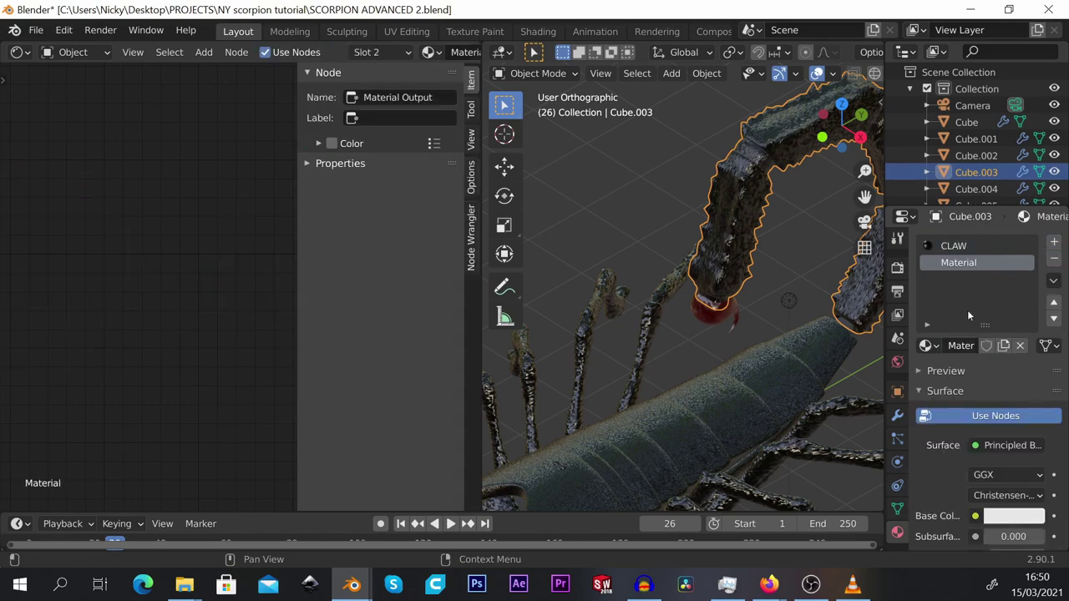
{"action": "double_click", "coordinate": [965, 260]}
{"action": "type", "text": "CART"}
{"action": "key", "text": "Return"}
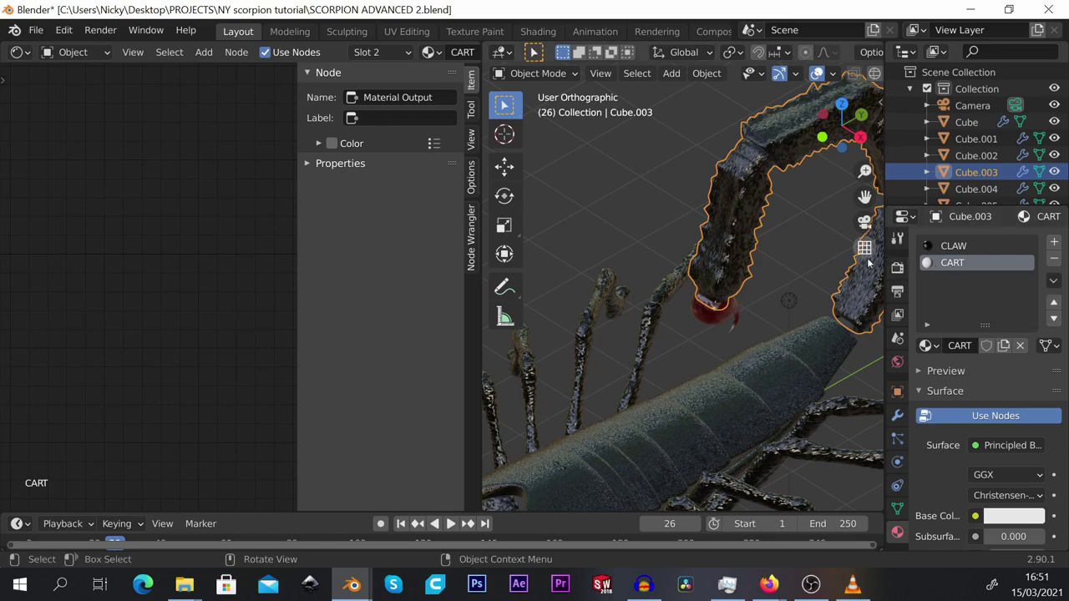
Edit the tail mesh and assign the CART material to the selected joint rings.
{"action": "scroll", "coordinate": [656, 213], "scroll_direction": "down", "scroll_amount": 5}
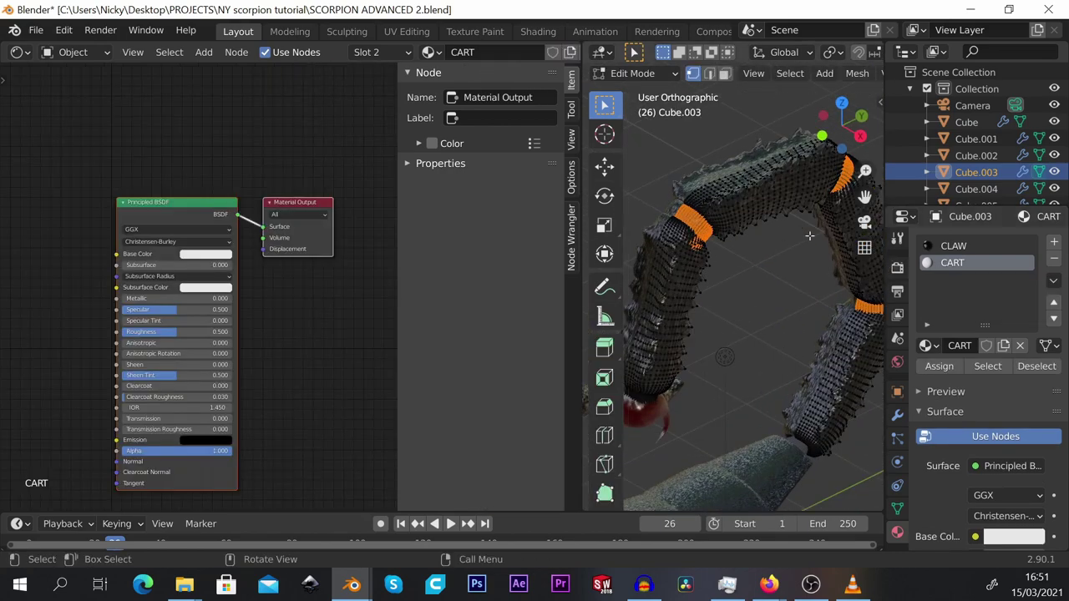
{"action": "left_click", "coordinate": [939, 366]}
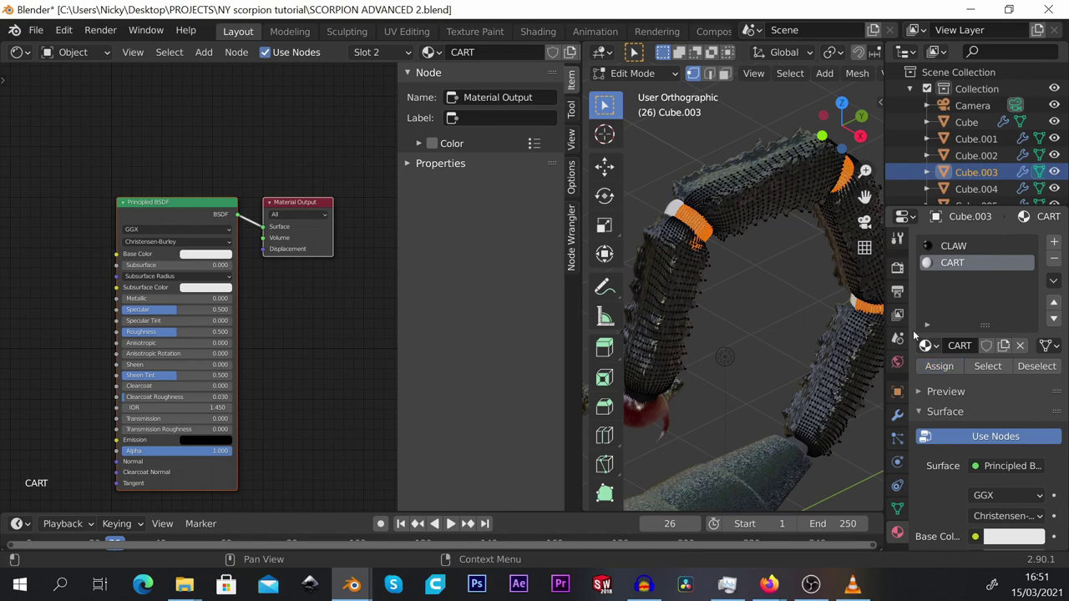
{"action": "middle_click_drag", "start_coordinate": [776, 301], "coordinate": [729, 243]}
{"action": "scroll", "coordinate": [126, 183], "scroll_direction": "down", "scroll_amount": 1}
Leave Edit Mode and give the CART material's Principled BSDF a dark brown base color and a roughness of 0.121.
{"action": "middle_click_drag", "start_coordinate": [159, 229], "coordinate": [182, 168]}
{"action": "scroll", "coordinate": [126, 182], "scroll_direction": "up", "scroll_amount": 4}
{"action": "left_click", "coordinate": [140, 153]}
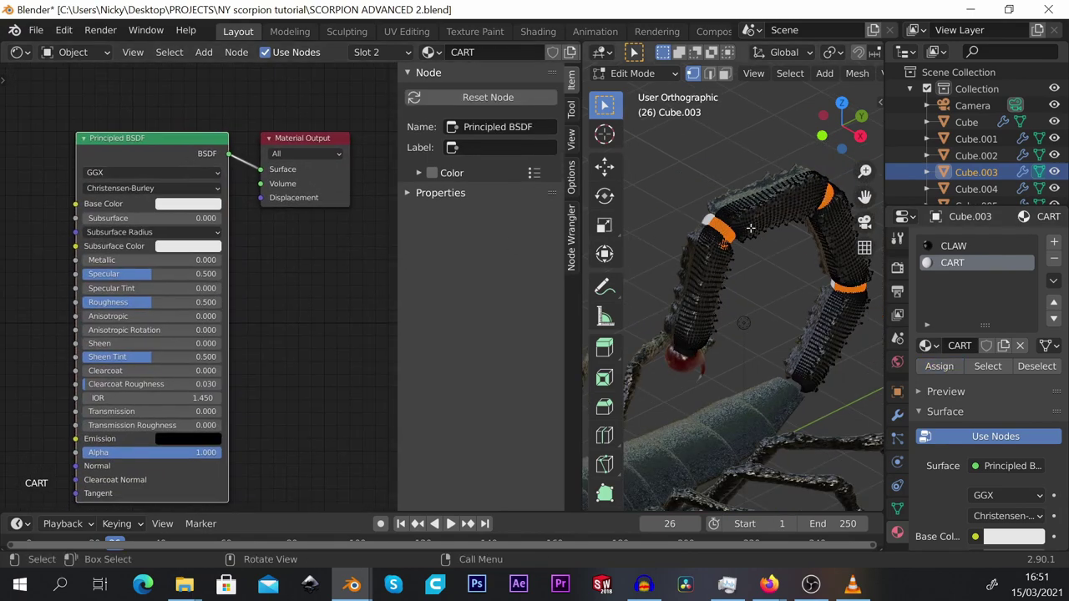
{"action": "scroll", "coordinate": [765, 227], "scroll_direction": "up", "scroll_amount": 3}
{"action": "key", "text": "Tab"}
{"action": "middle_click_drag", "start_coordinate": [736, 229], "coordinate": [745, 229], "text": "shift"}
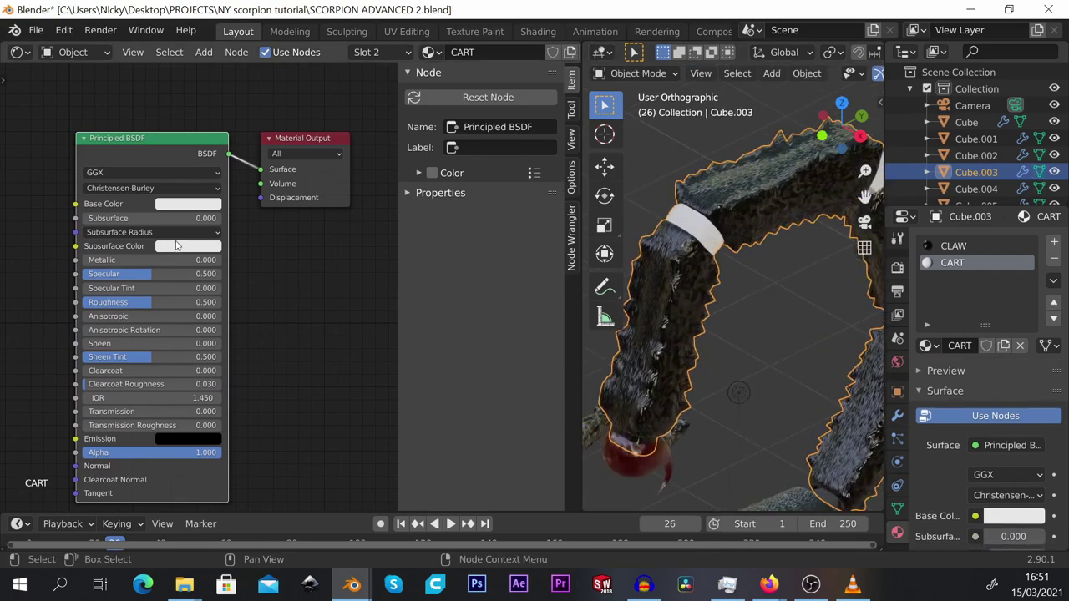
{"action": "left_click", "coordinate": [190, 205]}
{"action": "left_click_drag", "start_coordinate": [266, 248], "coordinate": [187, 307]}
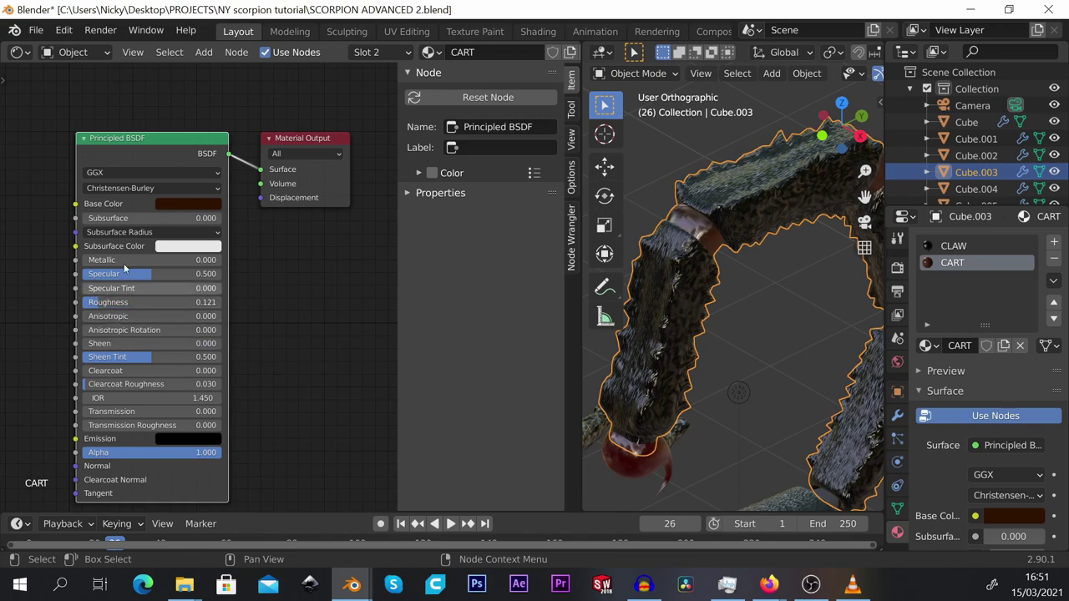
Edit the leg mesh, Cube.008, and select all linked geometry of the joint pieces between the leg segments.
{"action": "scroll", "coordinate": [771, 345], "scroll_direction": "down", "scroll_amount": 4}
{"action": "left_click", "coordinate": [772, 345]}
{"action": "scroll", "coordinate": [769, 345], "scroll_direction": "down", "scroll_amount": 4}
{"action": "scroll", "coordinate": [770, 345], "scroll_direction": "up", "scroll_amount": 6}
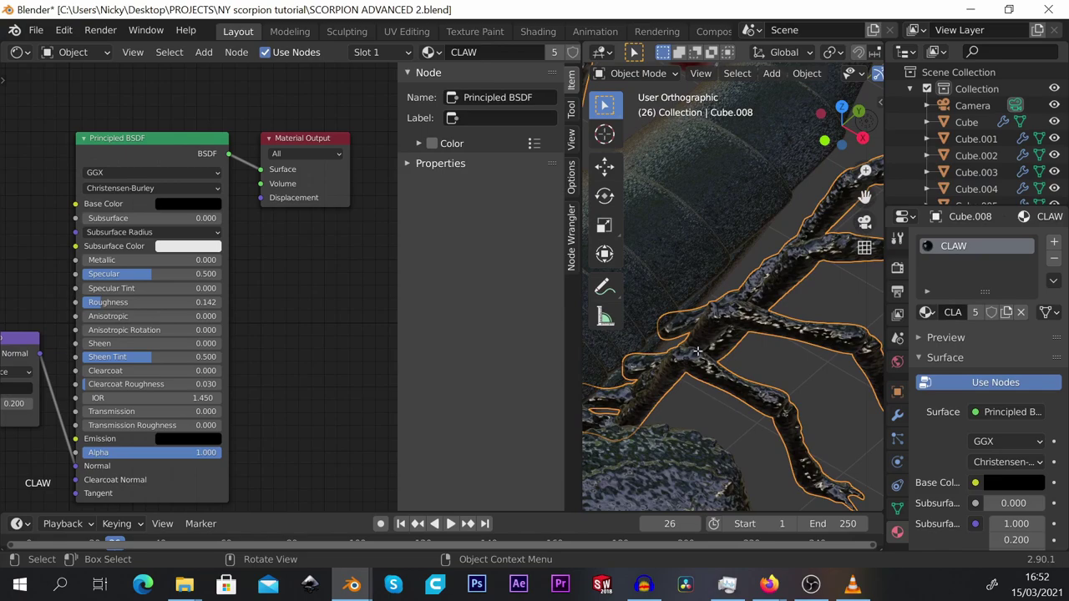
{"action": "key", "text": "Tab"}
{"action": "scroll", "coordinate": [742, 387], "scroll_direction": "up", "scroll_amount": 3}
{"action": "left_click", "coordinate": [742, 386]}
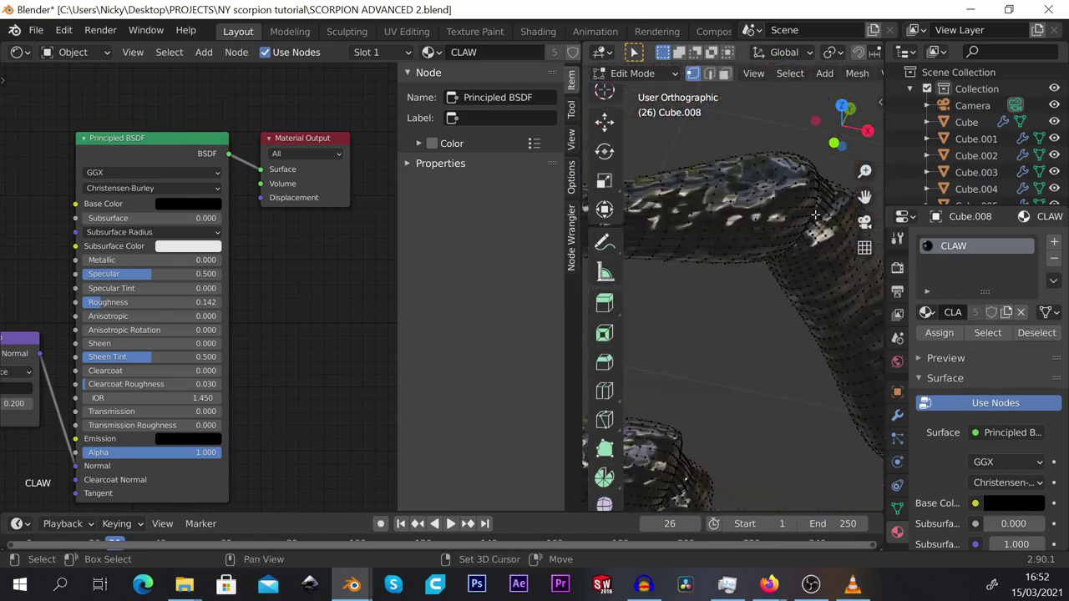
{"action": "scroll", "coordinate": [716, 226], "scroll_direction": "down", "scroll_amount": 4}
{"action": "middle_click_drag", "start_coordinate": [716, 225], "coordinate": [716, 400]}
{"action": "key", "text": "ctrl+l"}
{"action": "scroll", "coordinate": [716, 399], "scroll_direction": "up", "scroll_amount": 3}
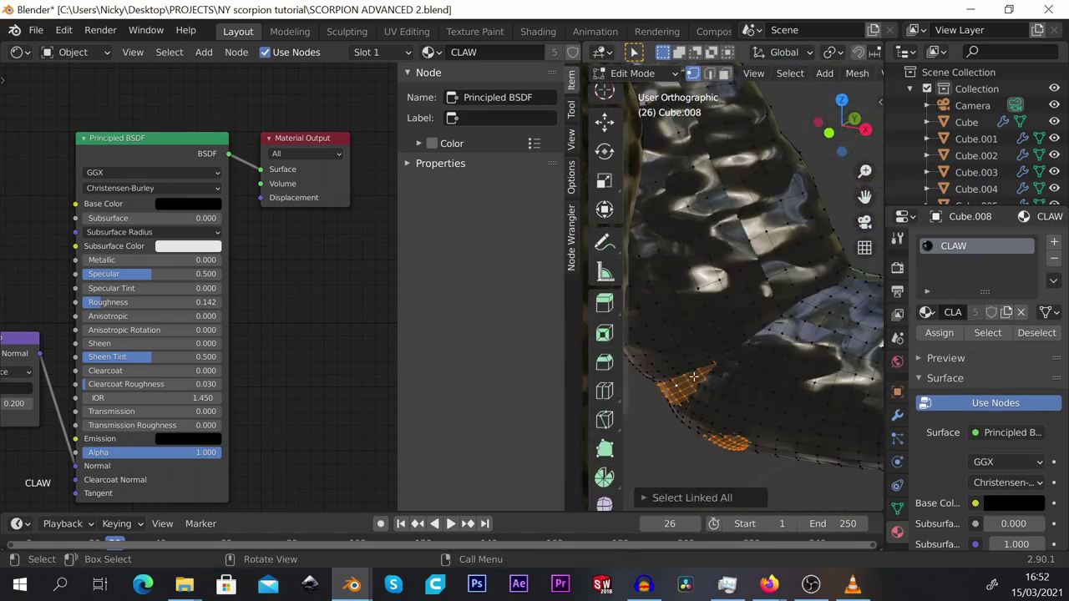
Add a second material slot with CART to the legs, assign it to the selected joints and leave Edit Mode.
{"action": "scroll", "coordinate": [716, 399], "scroll_direction": "down", "scroll_amount": 4}
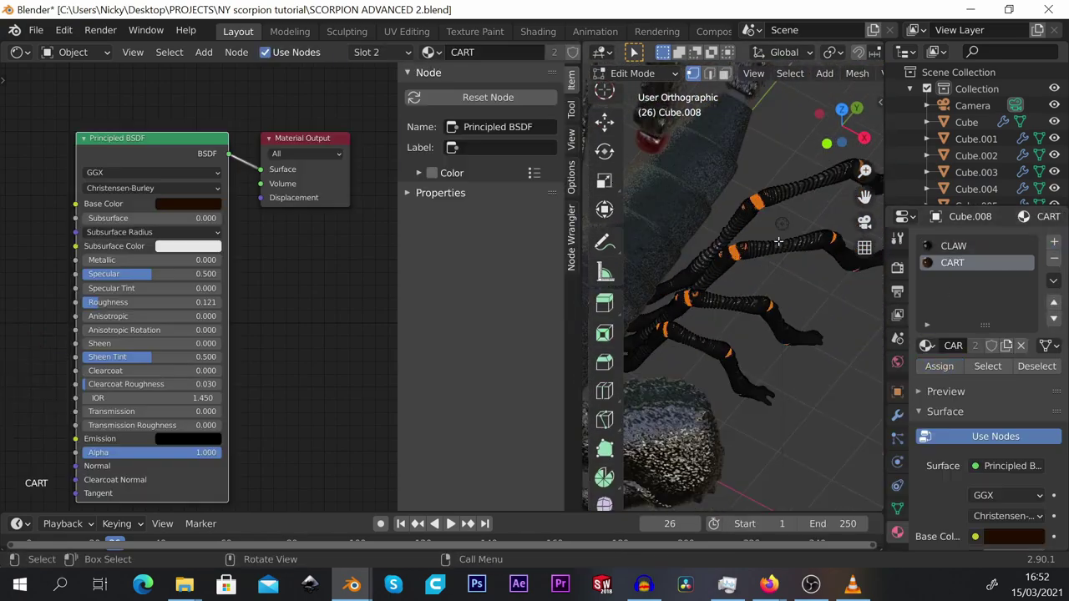
{"action": "key", "text": "Tab"}
{"action": "scroll", "coordinate": [678, 335], "scroll_direction": "up", "scroll_amount": 2}
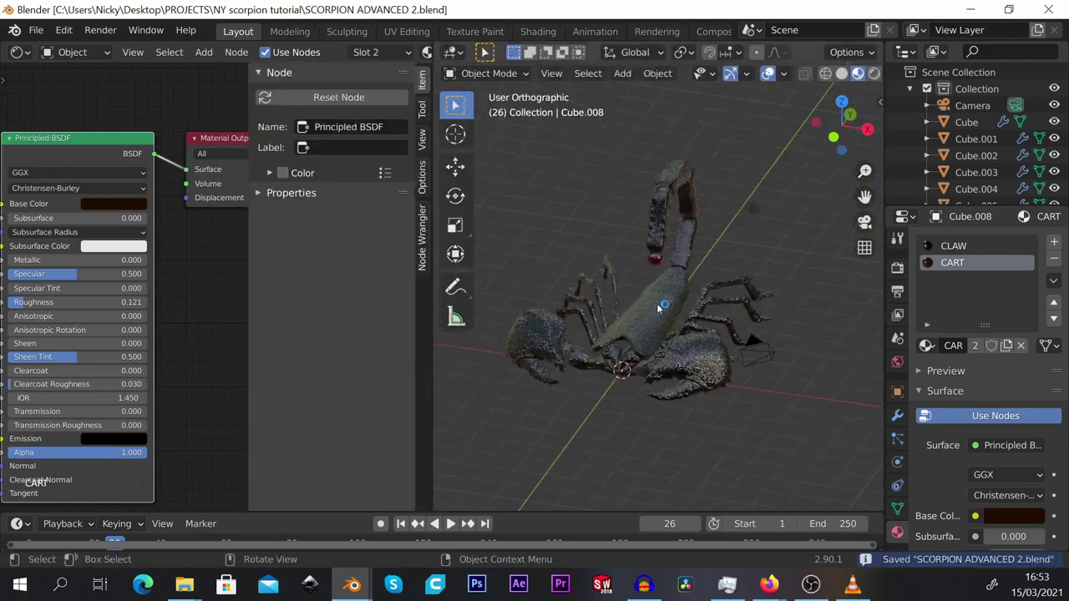
View the whole textured scorpion and save the file.
{"action": "mouse_move", "coordinate": [651, 329]}
{"action": "middle_mouse_down"}
{"action": "mouse_move", "coordinate": [746, 337]}
{"action": "mouse_move", "coordinate": [616, 338]}
{"action": "mouse_move", "coordinate": [649, 309]}
{"action": "middle_mouse_up"}
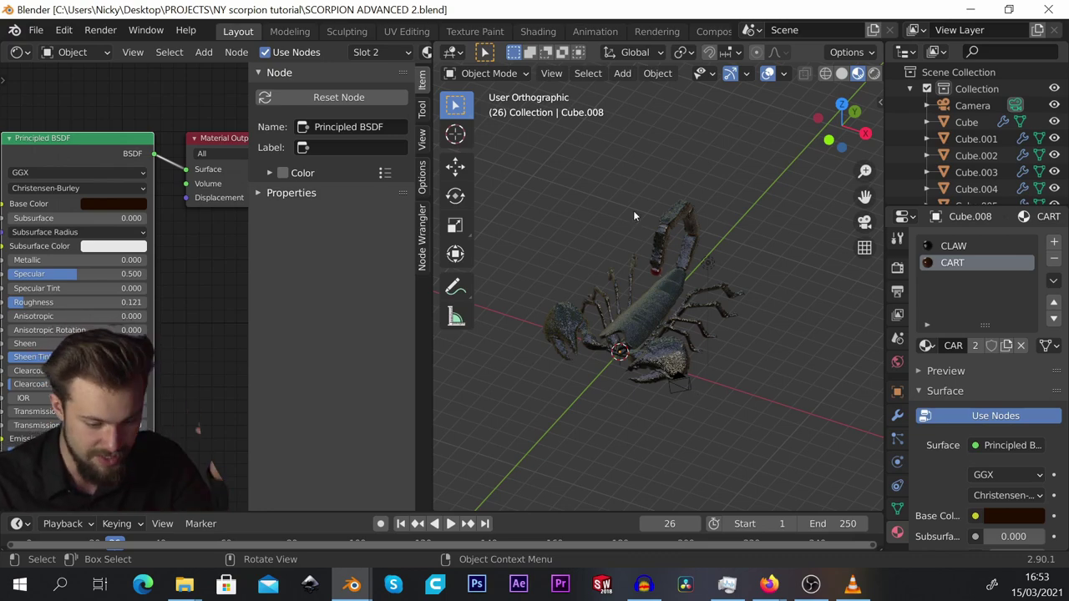
{"action": "key", "text": "ctrl+s"}
{"action": "middle_click_drag", "start_coordinate": [635, 207], "coordinate": [628, 180]}
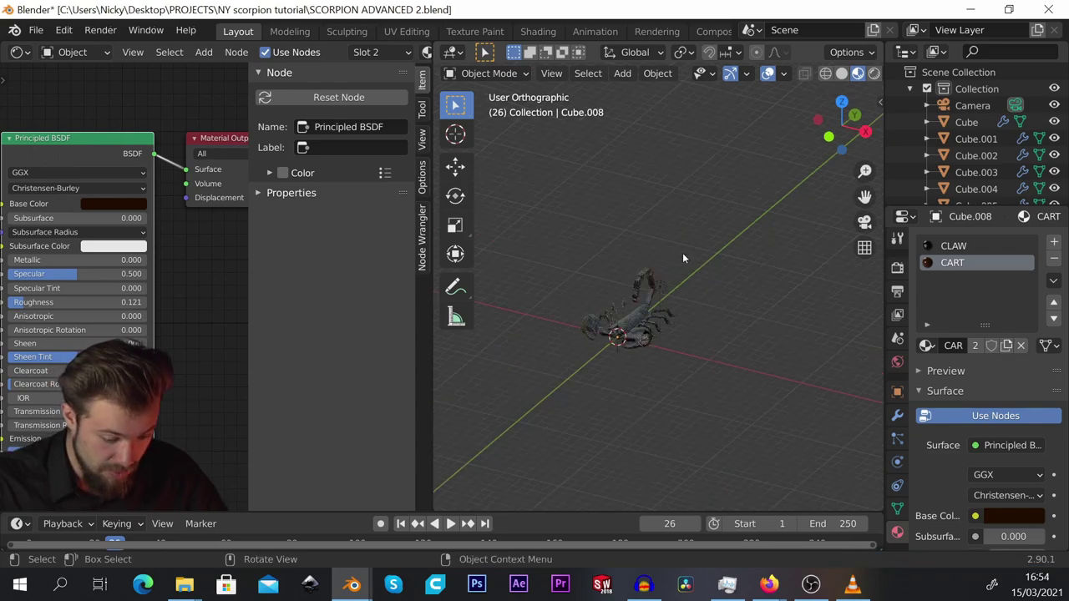
Unhide the rock pile environment around the scorpion and select its ground mesh.
{"action": "key", "text": "alt"}
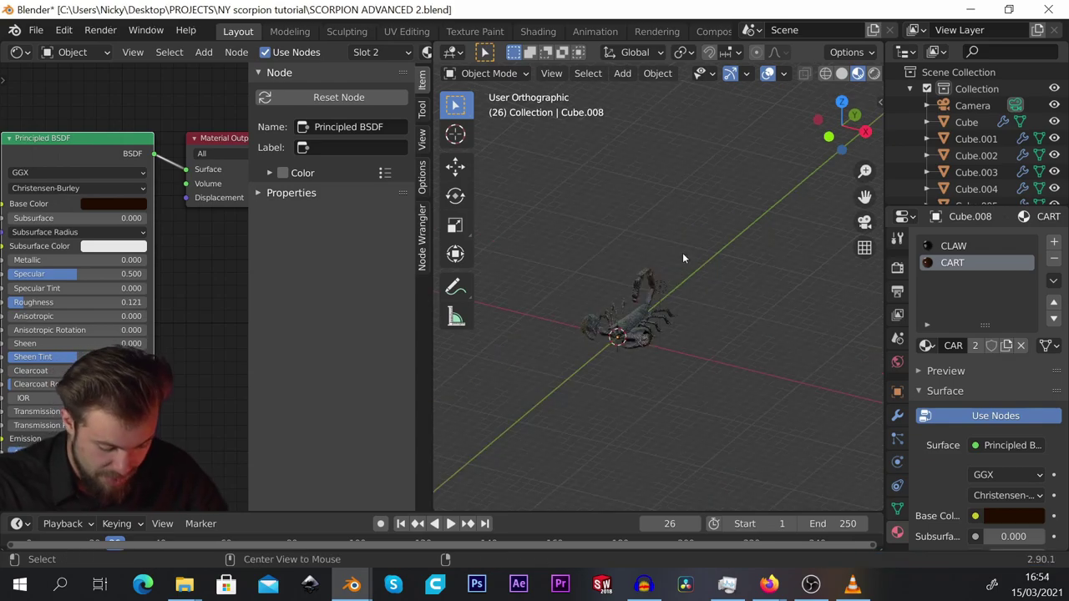
{"action": "key", "text": "alt+h"}
{"action": "scroll", "coordinate": [632, 302], "scroll_direction": "up", "scroll_amount": 7}
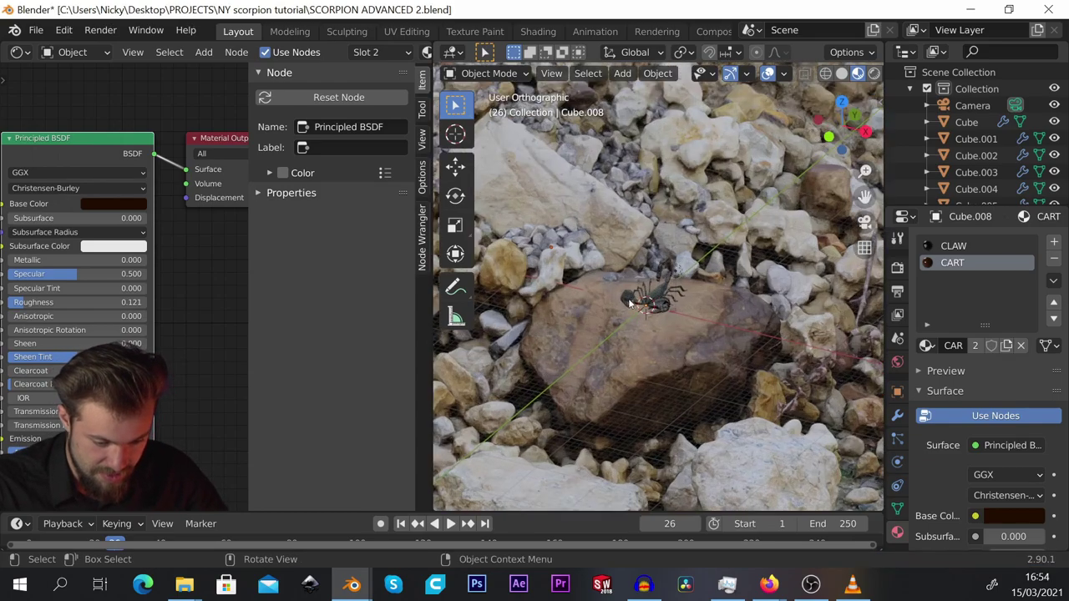
{"action": "left_click", "coordinate": [697, 286]}
{"action": "middle_click_drag", "start_coordinate": [697, 285], "coordinate": [615, 273]}
{"action": "scroll", "coordinate": [614, 273], "scroll_direction": "down", "scroll_amount": 18}
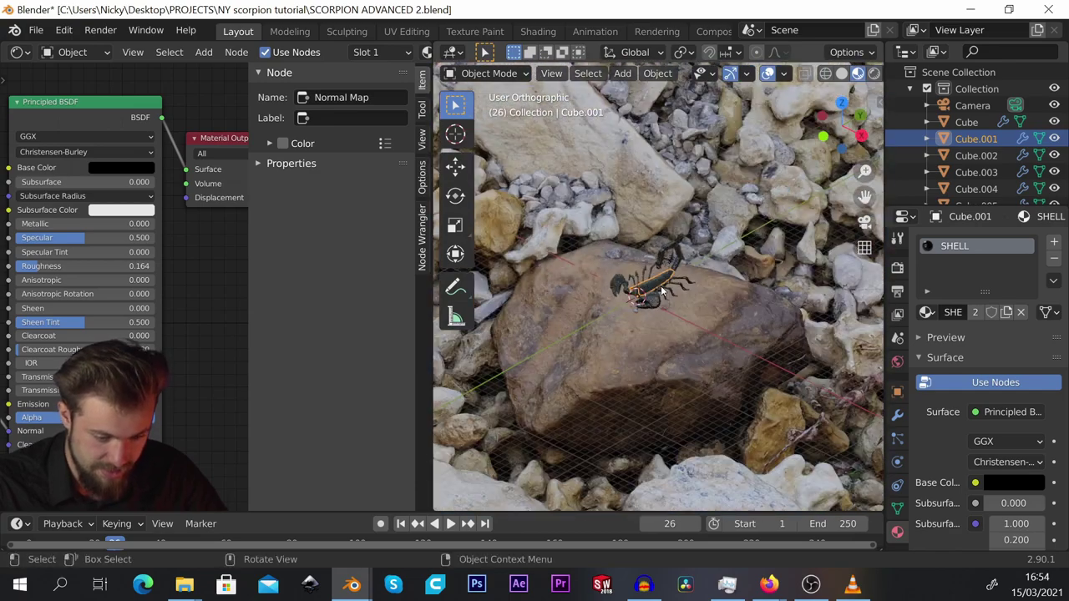
{"action": "middle_click_drag", "start_coordinate": [688, 289], "coordinate": [692, 281]}
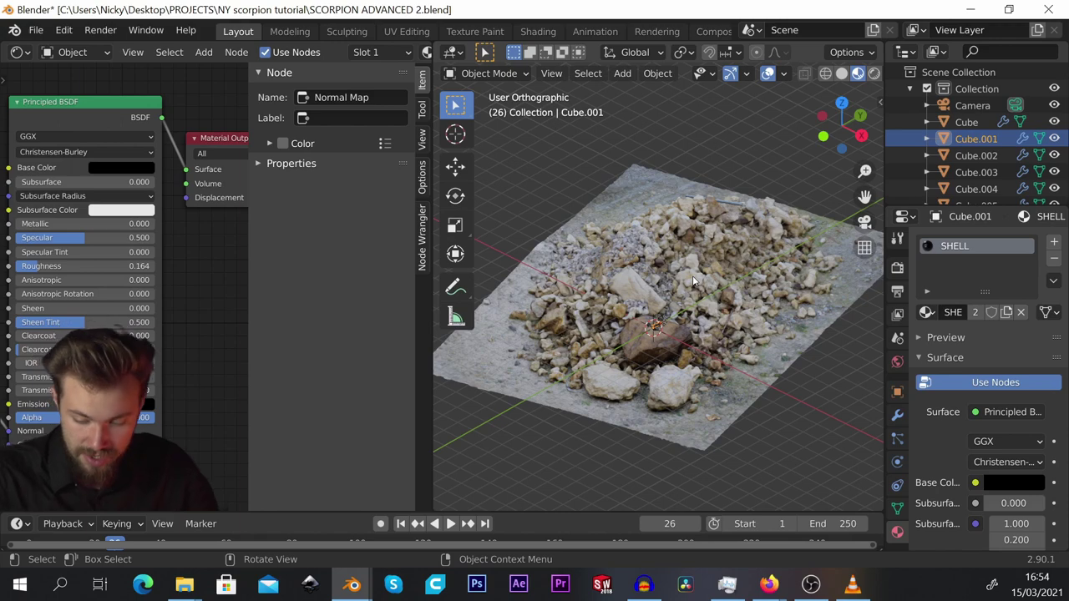
{"action": "left_click", "coordinate": [650, 167]}
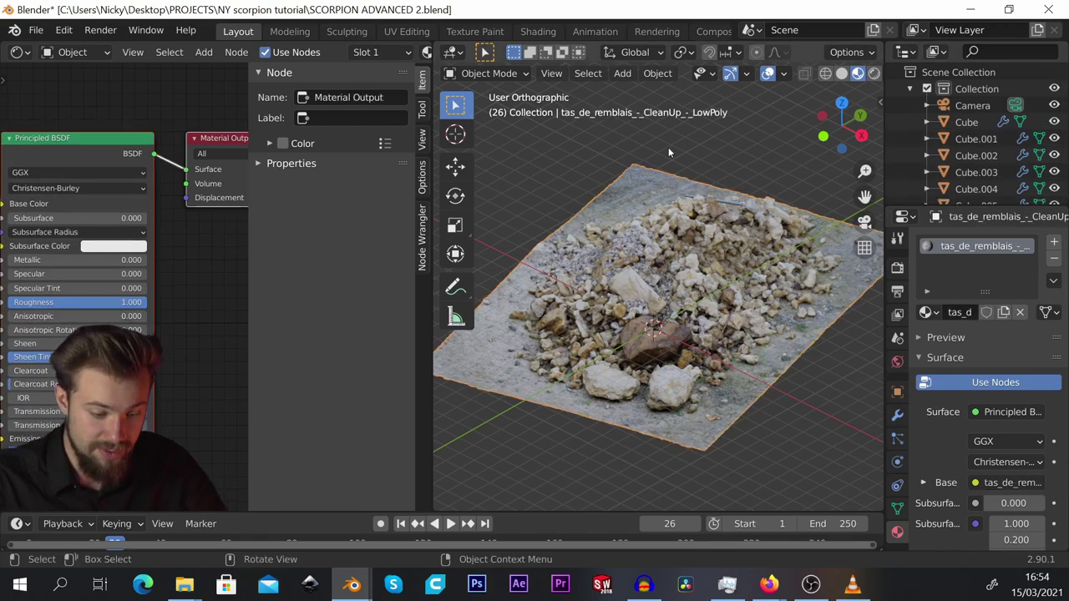
{"action": "left_click", "coordinate": [668, 149]}
{"action": "scroll", "coordinate": [673, 209], "scroll_direction": "down", "scroll_amount": 2}
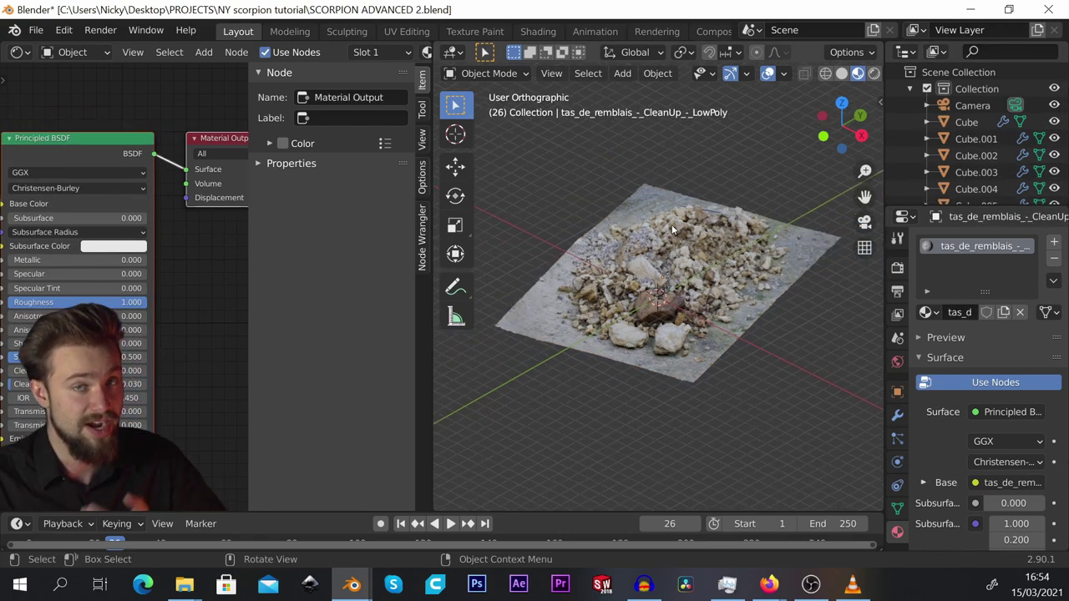
Widen the node editor, switch it to the World shader and add an Environment Texture node.
{"action": "left_click_drag", "start_coordinate": [432, 333], "coordinate": [544, 333]}
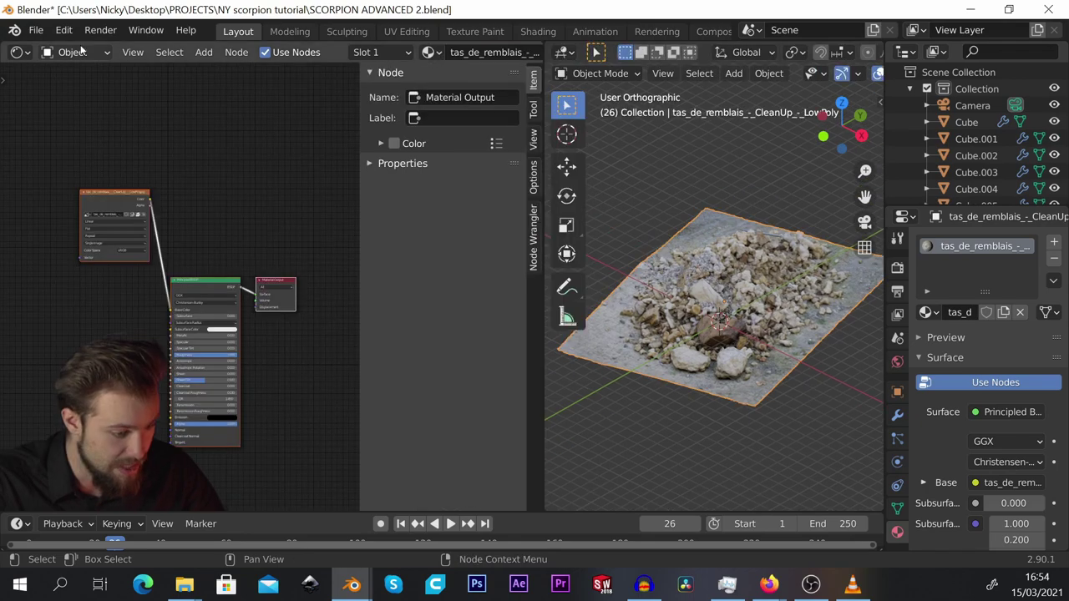
{"action": "left_click", "coordinate": [66, 55]}
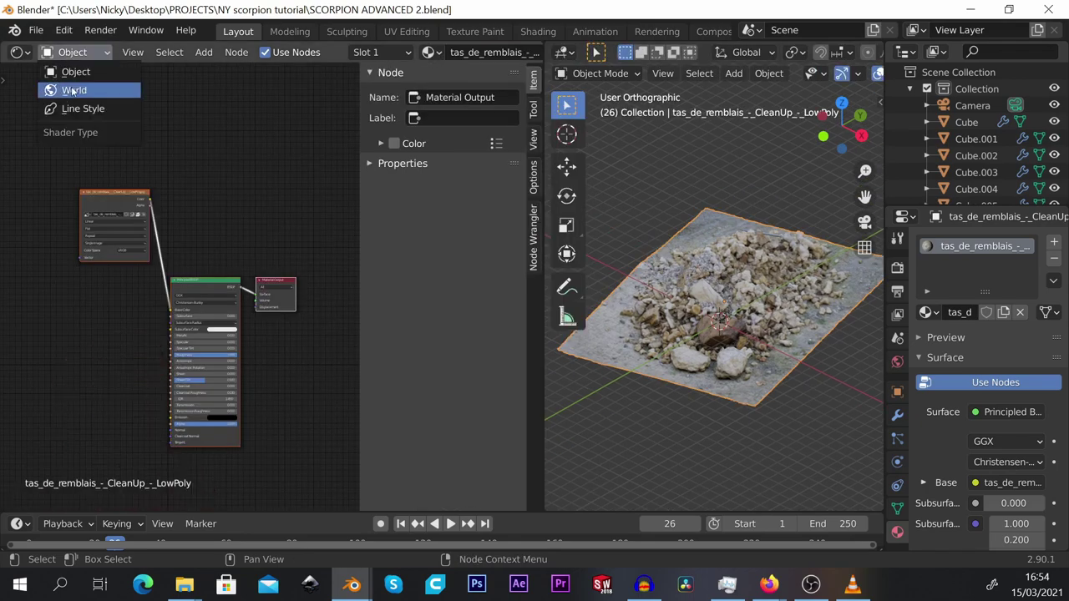
{"action": "left_click", "coordinate": [71, 90]}
{"action": "scroll", "coordinate": [145, 209], "scroll_direction": "up", "scroll_amount": 3}
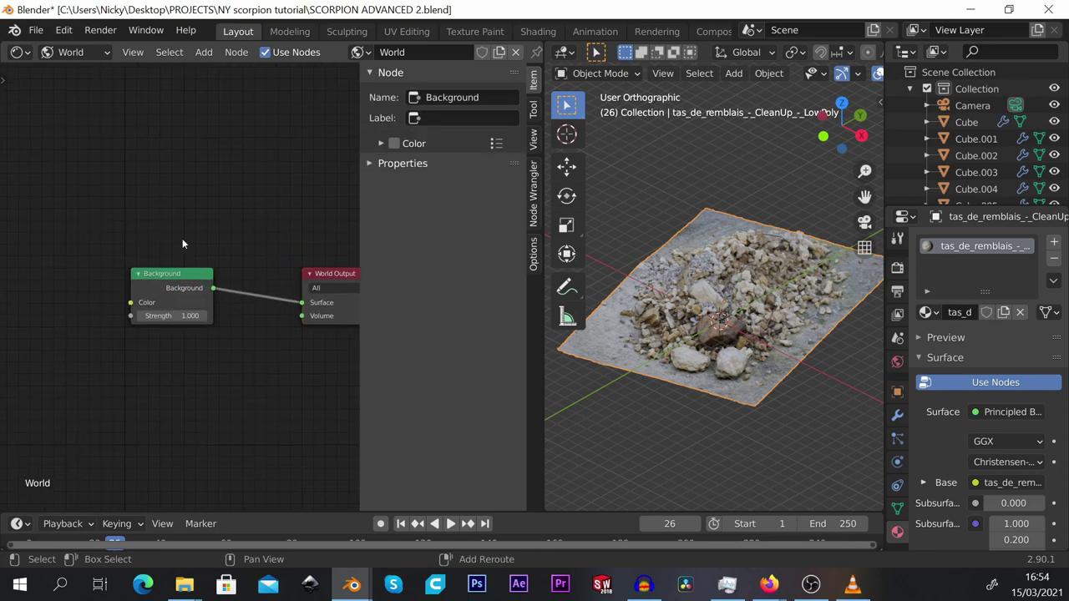
{"action": "key", "text": "shift+a"}
{"action": "mouse_move", "coordinate": [175, 206]}
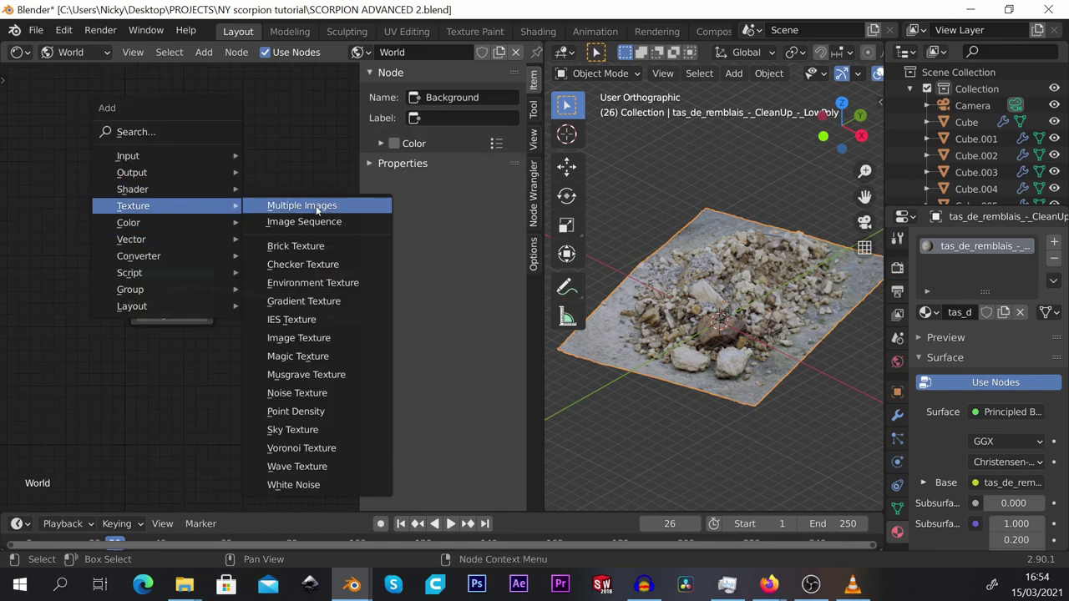
{"action": "left_click", "coordinate": [298, 281]}
{"action": "left_click", "coordinate": [533, 226]}
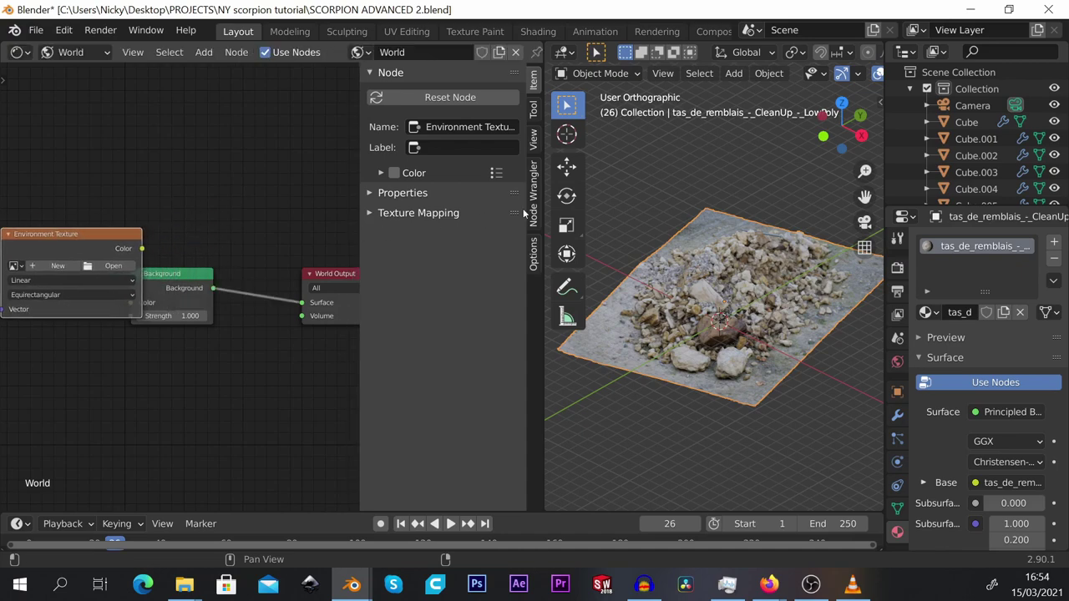
Connect the Environment Texture's Color to the Background node's Color and load abandoned_hopper_terminal_04_4k.hdr into it.
{"action": "scroll", "coordinate": [240, 240], "scroll_direction": "down", "scroll_amount": 2}
{"action": "left_click_drag", "start_coordinate": [191, 257], "coordinate": [222, 242]}
{"action": "scroll", "coordinate": [222, 243], "scroll_direction": "up", "scroll_amount": 2}
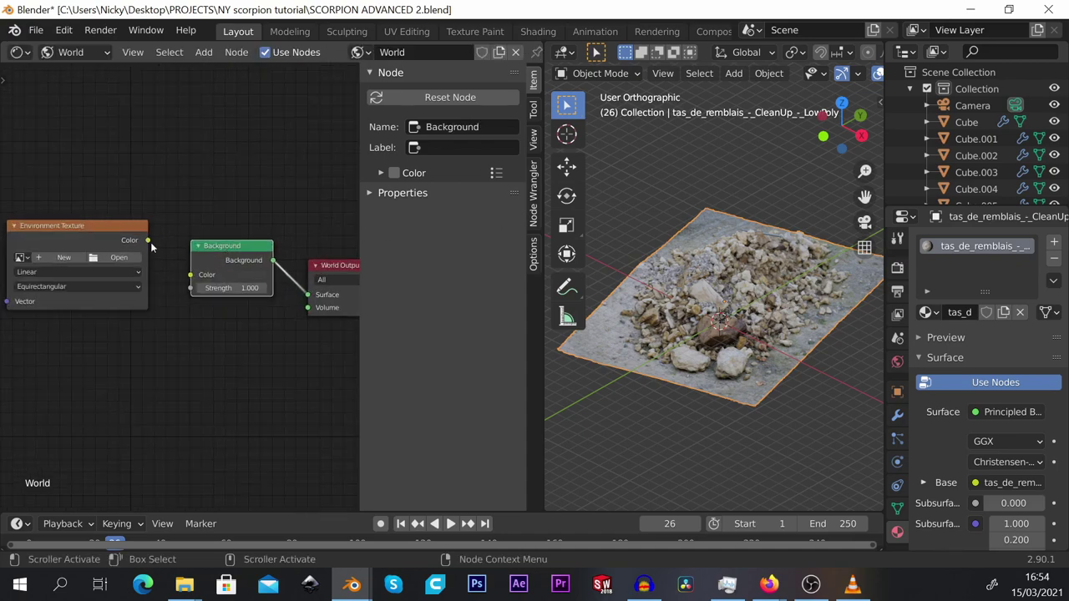
{"action": "left_click_drag", "start_coordinate": [151, 247], "coordinate": [190, 279]}
{"action": "scroll", "coordinate": [265, 255], "scroll_direction": "down", "scroll_amount": 3}
{"action": "scroll", "coordinate": [99, 241], "scroll_direction": "up", "scroll_amount": 4}
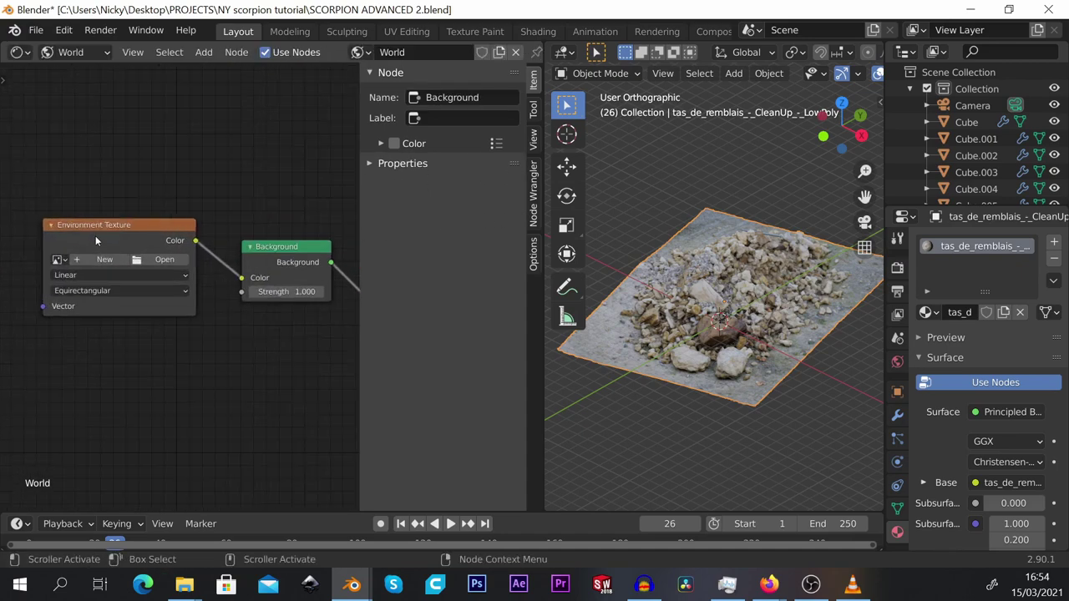
{"action": "left_click", "coordinate": [184, 262]}
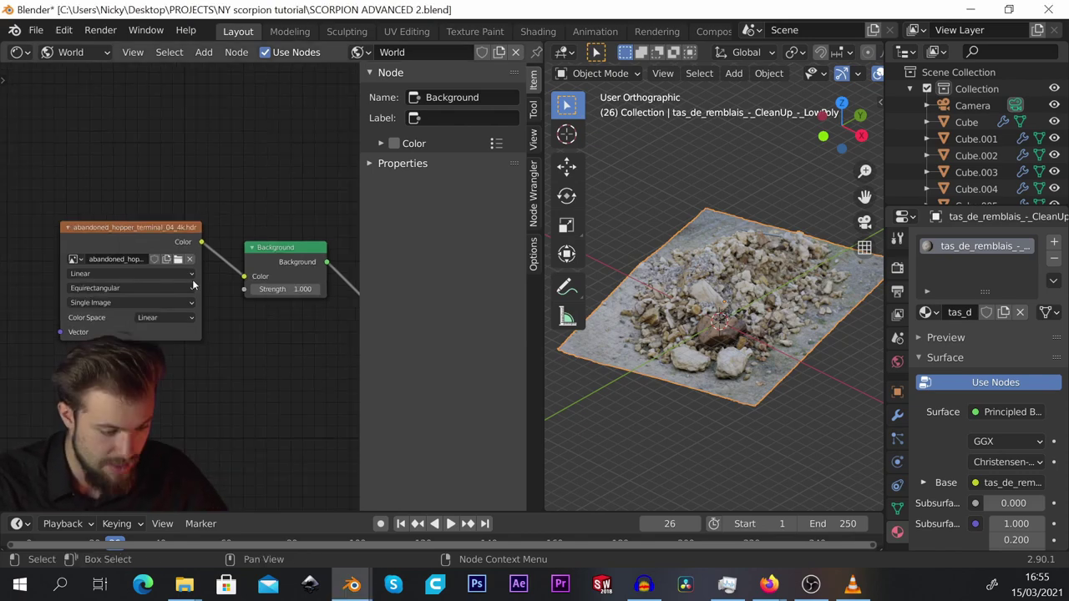
{"action": "scroll", "coordinate": [148, 259], "scroll_direction": "down", "scroll_amount": 1}
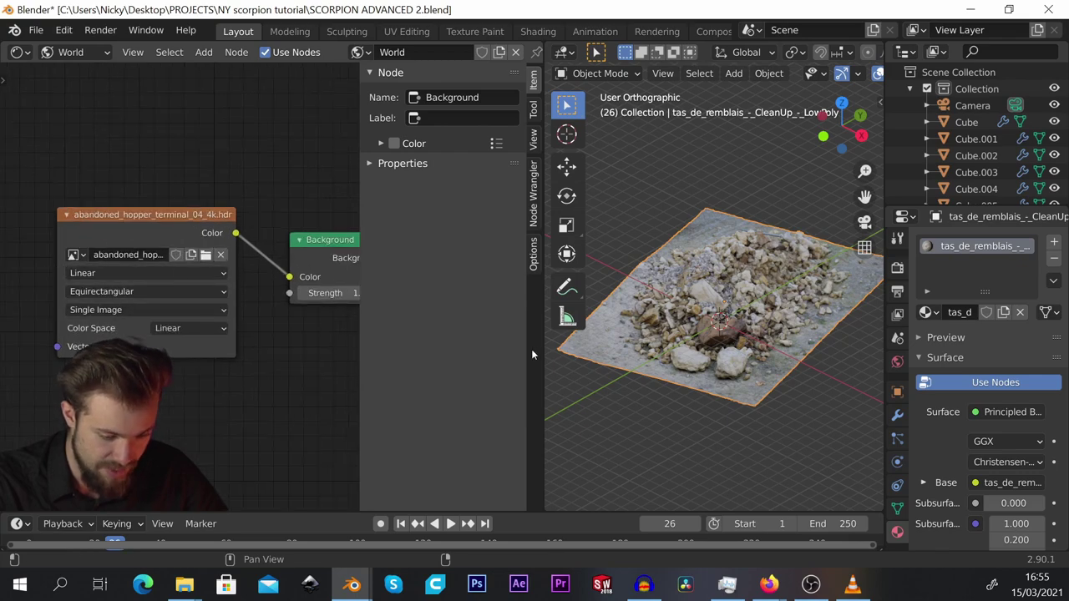
Widen the 3D viewport and switch it to Rendered shading.
{"action": "left_click_drag", "start_coordinate": [543, 351], "coordinate": [287, 343]}
{"action": "left_click", "coordinate": [496, 240]}
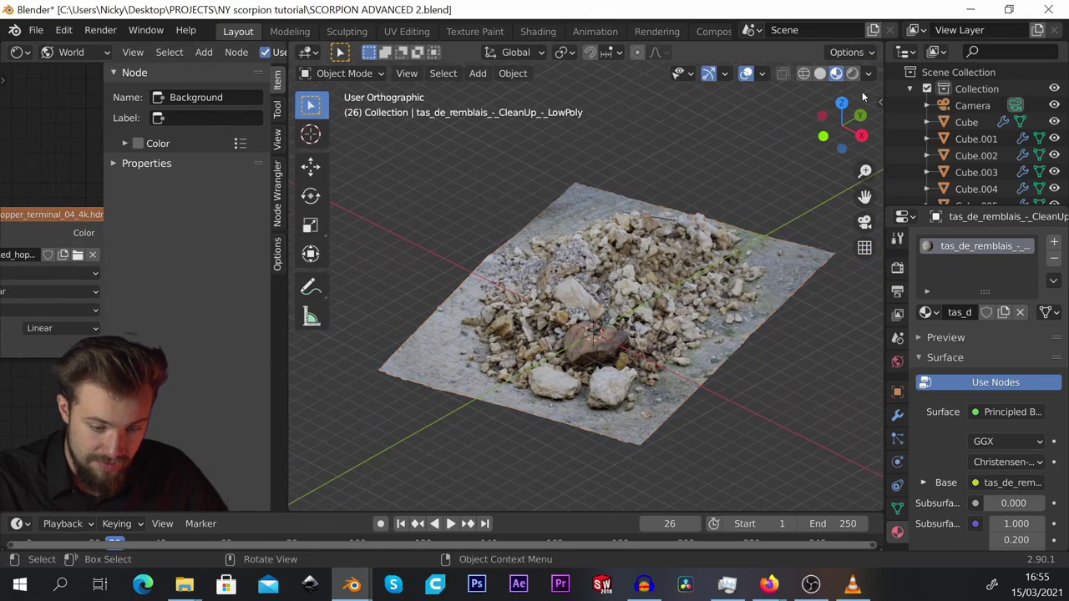
{"action": "key", "text": "z"}
{"action": "key", "text": "8"}
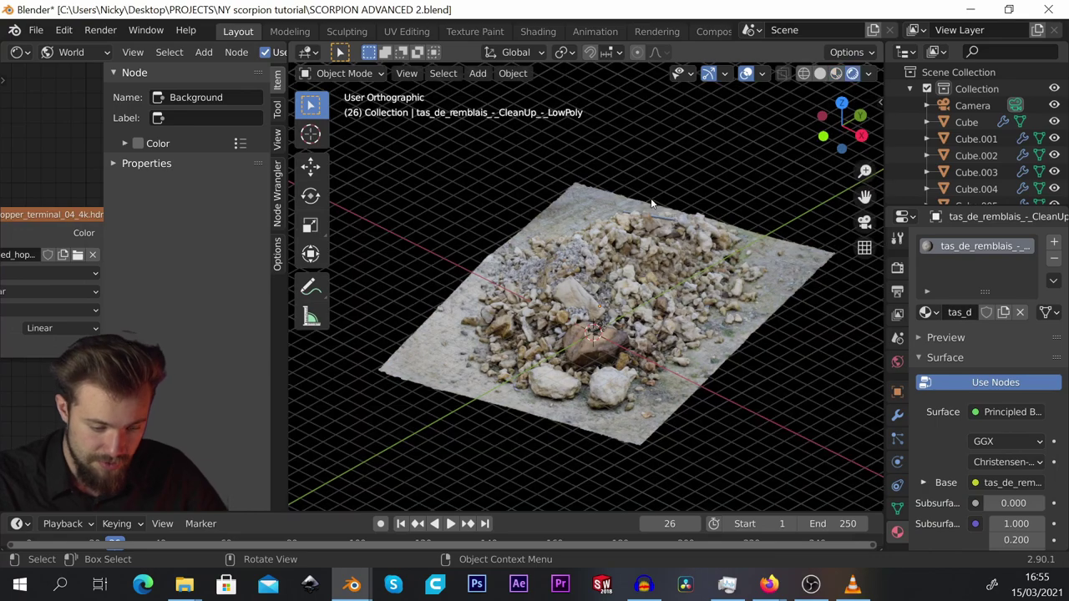
Switch the 3D view to perspective and frame the scorpion on the large brown rock.
{"action": "scroll", "coordinate": [626, 214], "scroll_direction": "down", "scroll_amount": 2}
{"action": "scroll", "coordinate": [622, 192], "scroll_direction": "down", "scroll_amount": 2}
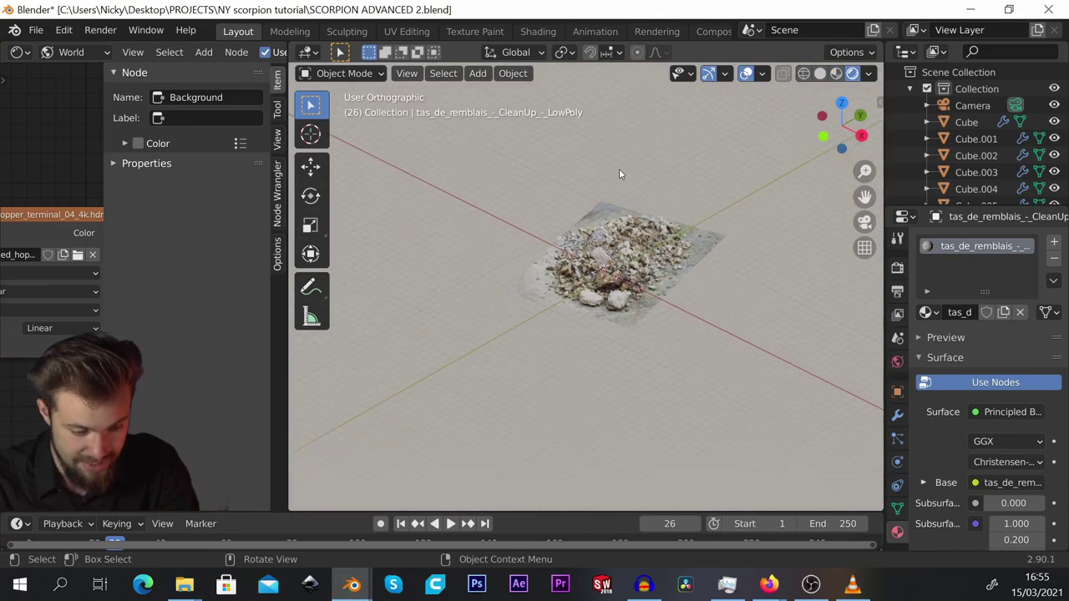
{"action": "key", "text": "KP_5"}
{"action": "middle_click_drag", "start_coordinate": [625, 253], "coordinate": [668, 321]}
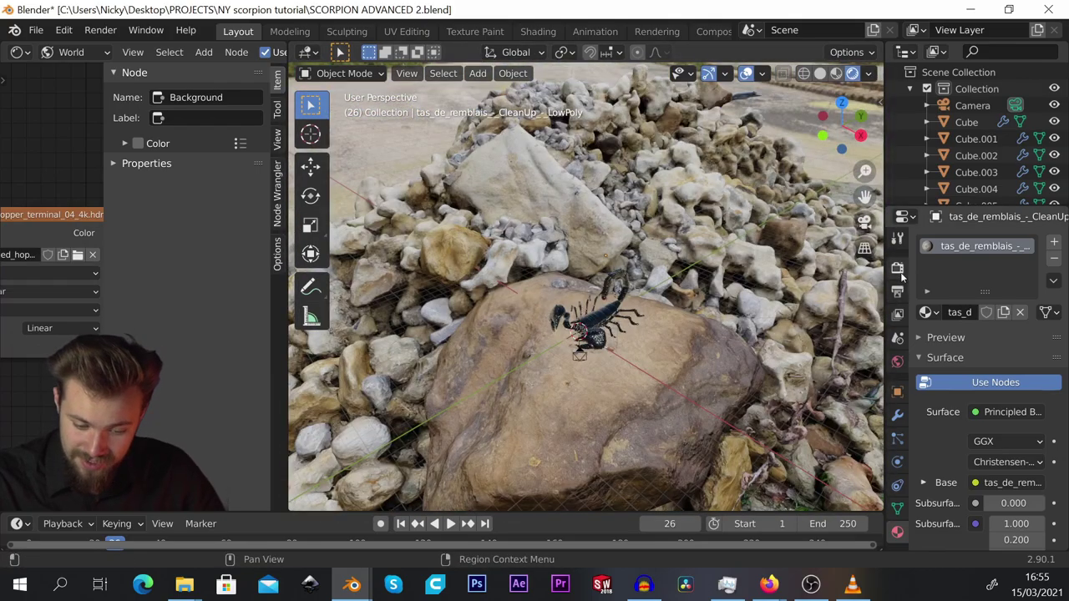
Set the render engine to Cycles with GPU Compute as the device.
{"action": "left_click", "coordinate": [898, 269]}
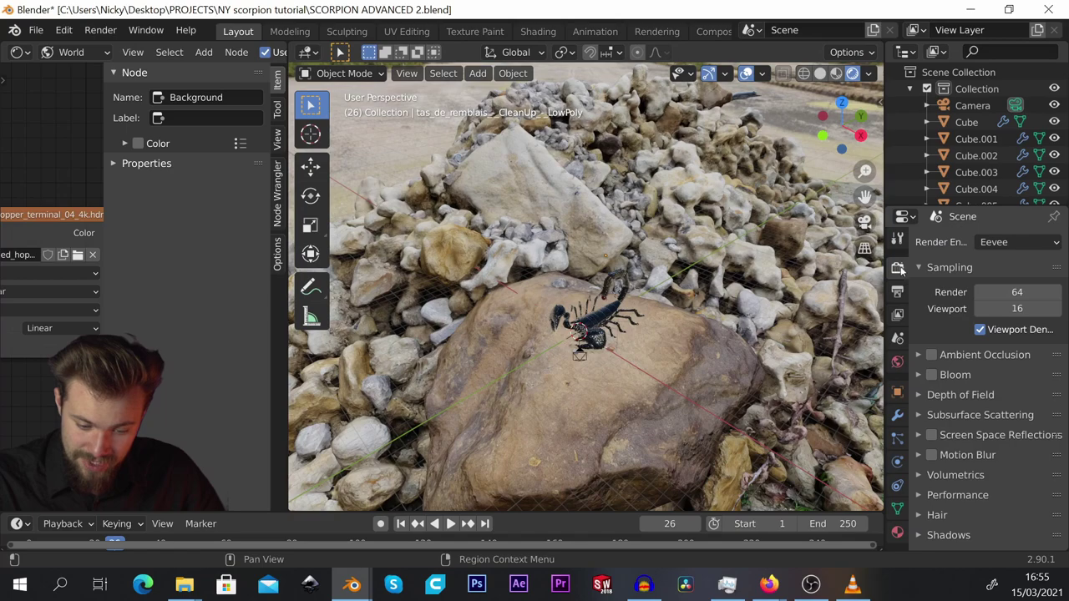
{"action": "scroll", "coordinate": [644, 337], "scroll_direction": "up", "scroll_amount": 5}
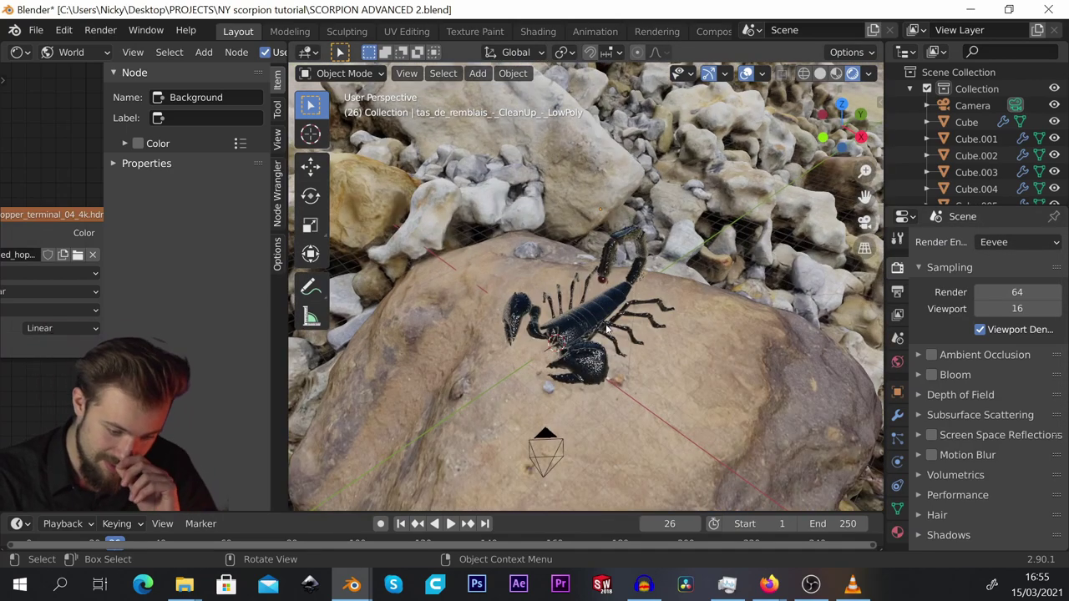
{"action": "left_click", "coordinate": [1029, 244]}
{"action": "left_click", "coordinate": [1012, 297]}
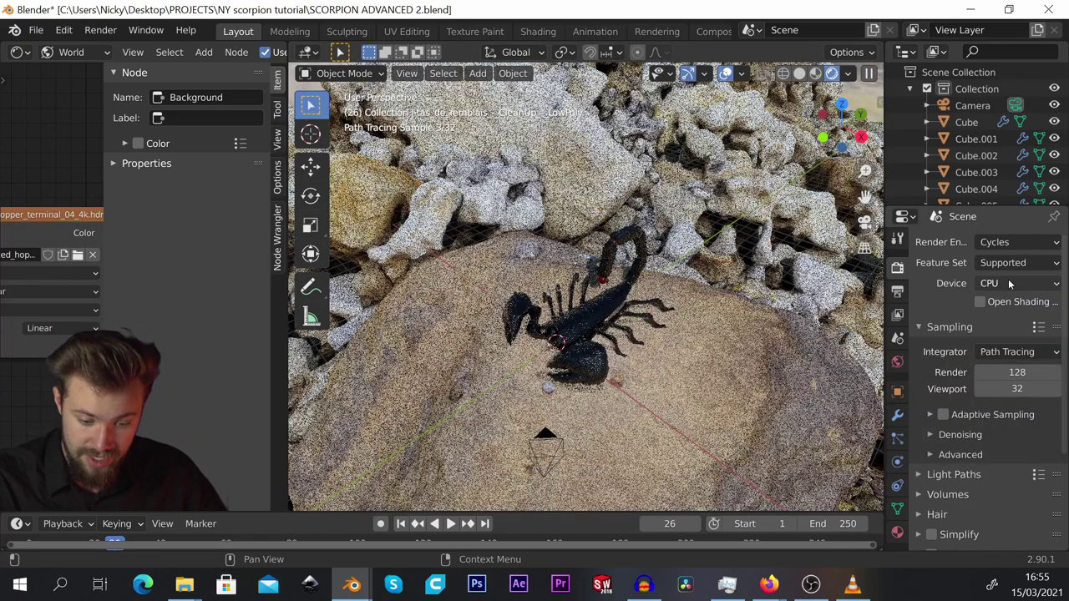
{"action": "left_click", "coordinate": [1012, 283]}
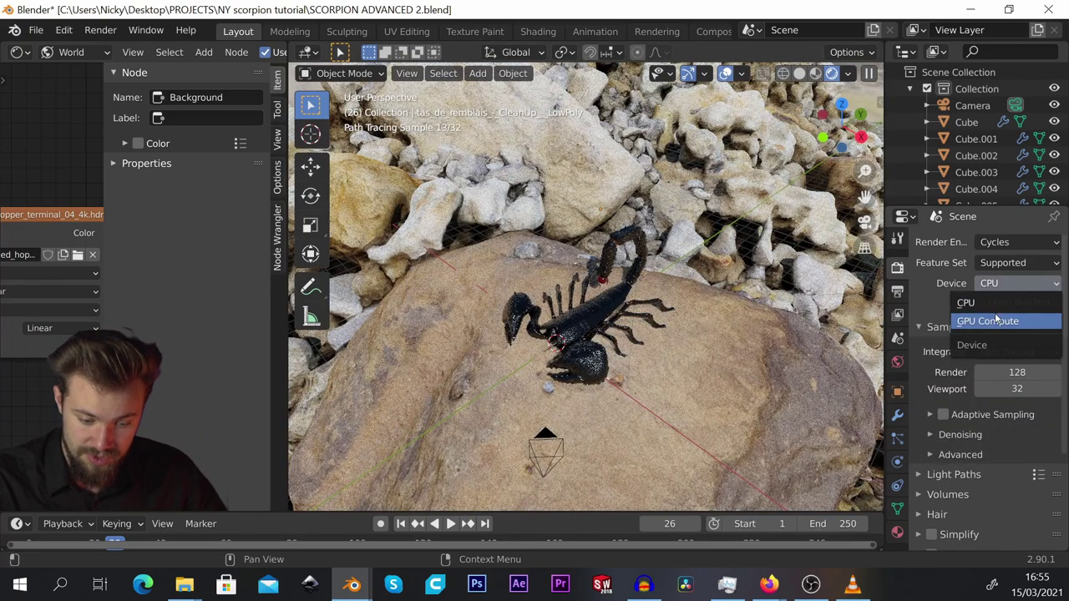
{"action": "left_click", "coordinate": [996, 320]}
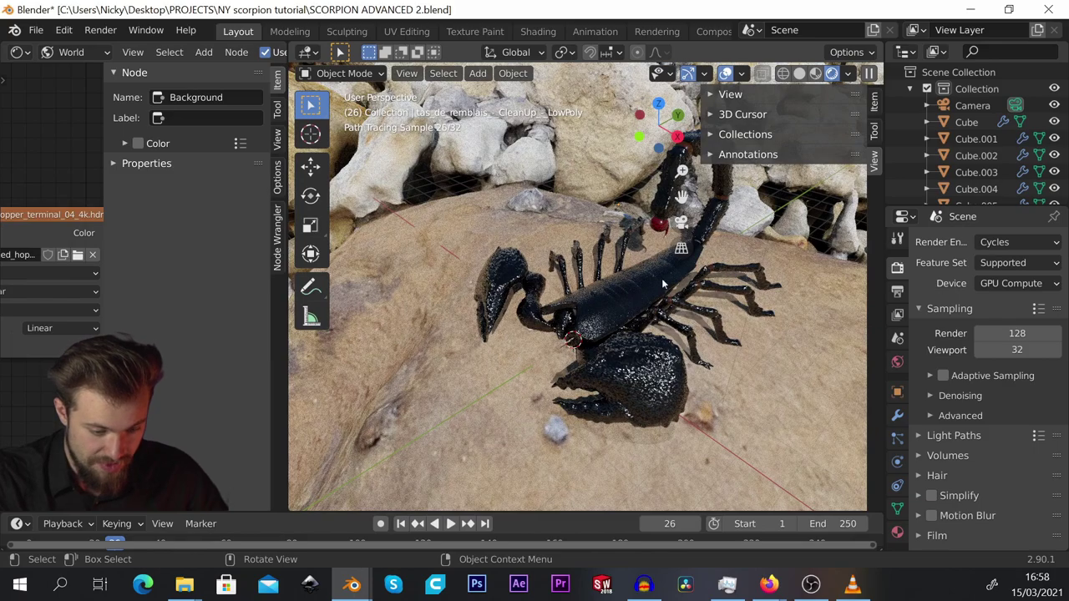
Look through the scene camera, lock the camera to the view and reframe the scorpion on the brown rock.
{"action": "scroll", "coordinate": [662, 285], "scroll_direction": "down", "scroll_amount": 5}
{"action": "left_click", "coordinate": [567, 303]}
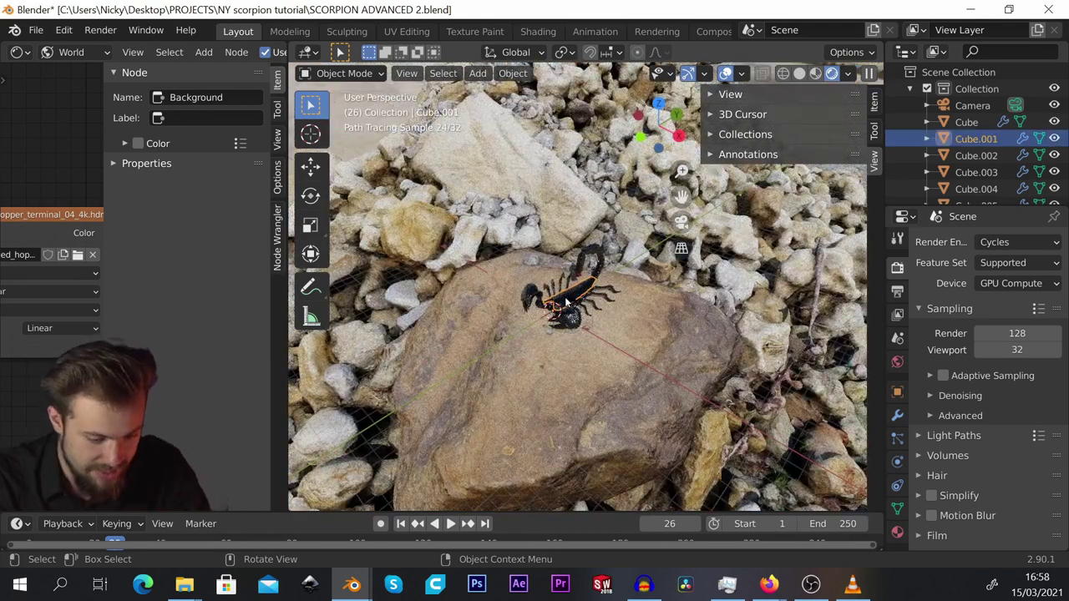
{"action": "key", "text": "KP_0"}
{"action": "scroll", "coordinate": [567, 302], "scroll_direction": "down", "scroll_amount": 2}
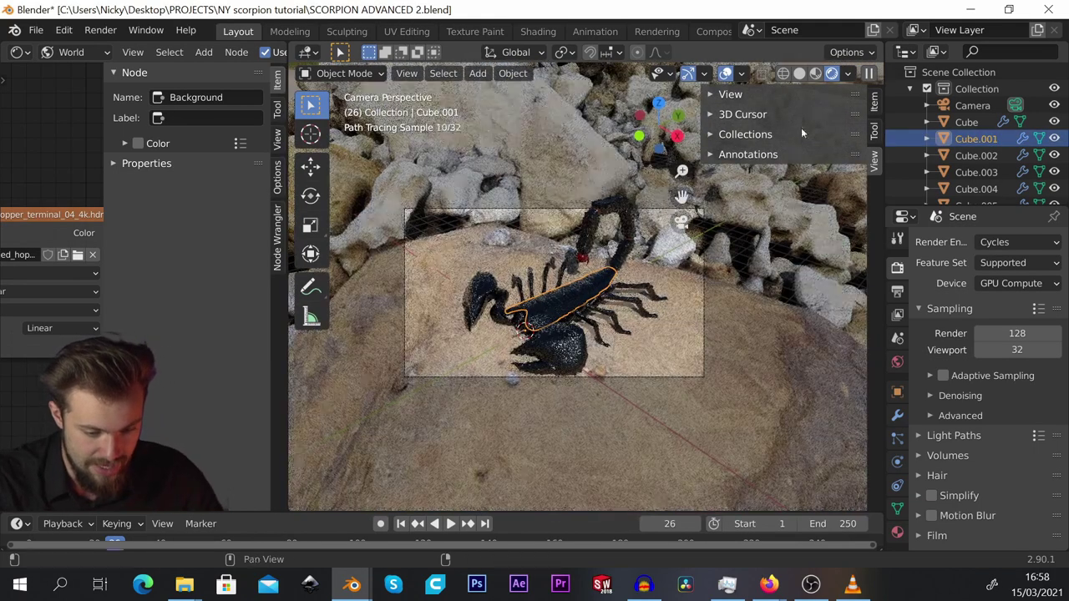
{"action": "left_click", "coordinate": [729, 94]}
{"action": "left_click", "coordinate": [818, 302]}
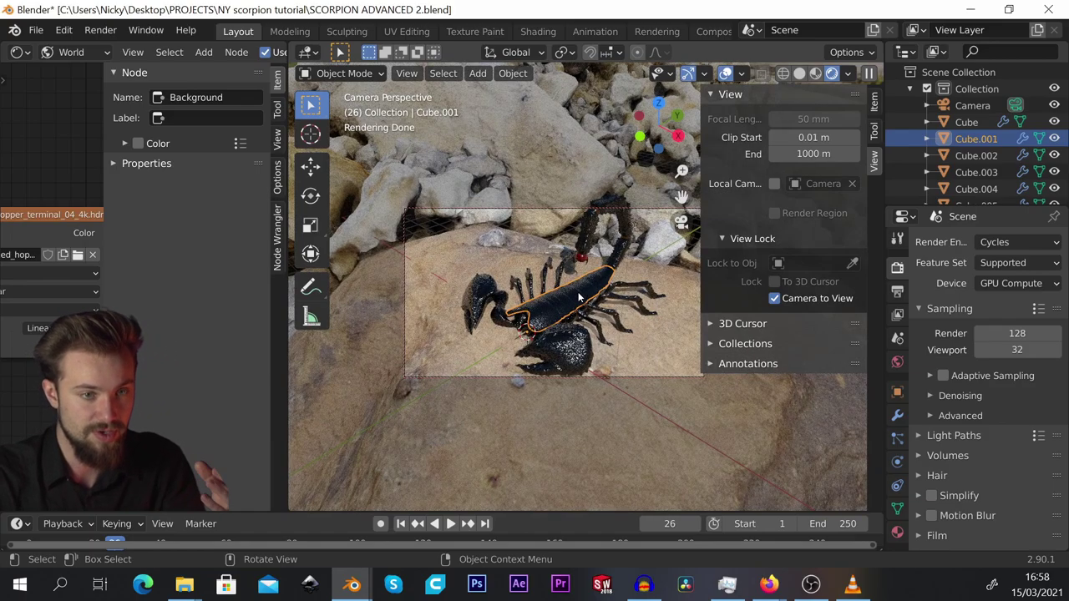
{"action": "mouse_move", "coordinate": [578, 296]}
{"action": "middle_mouse_down"}
{"action": "mouse_move", "coordinate": [586, 288]}
{"action": "mouse_move", "coordinate": [590, 301]}
{"action": "mouse_move", "coordinate": [588, 291]}
{"action": "middle_mouse_up"}
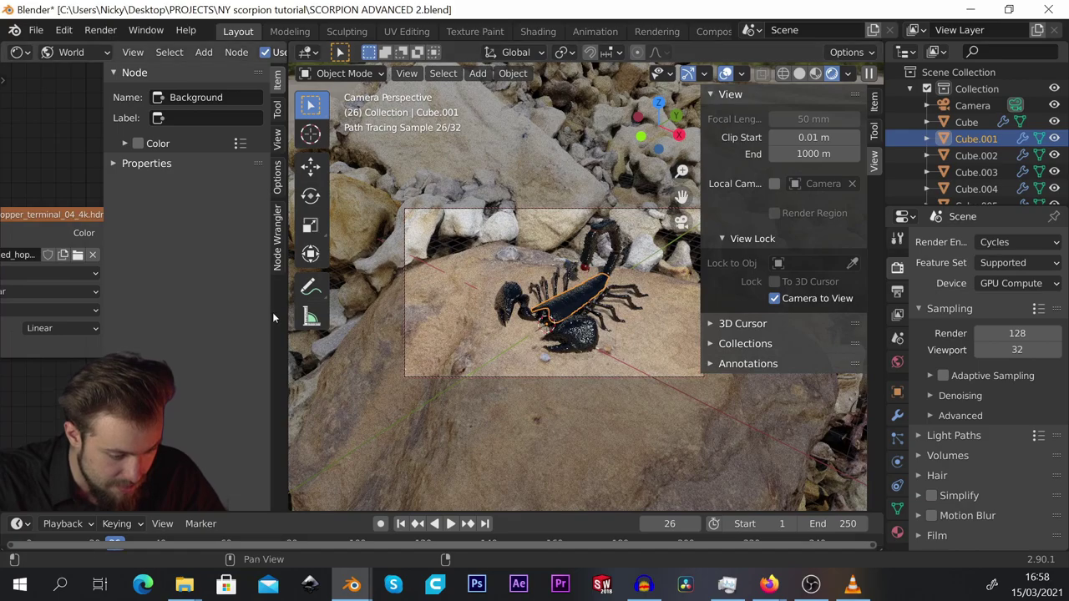
Widen the node editor and add Mapping and Texture Coordinate nodes to the abandoned_hopper_terminal_04_4k.hdr environment texture.
{"action": "left_click_drag", "start_coordinate": [288, 317], "coordinate": [445, 318]}
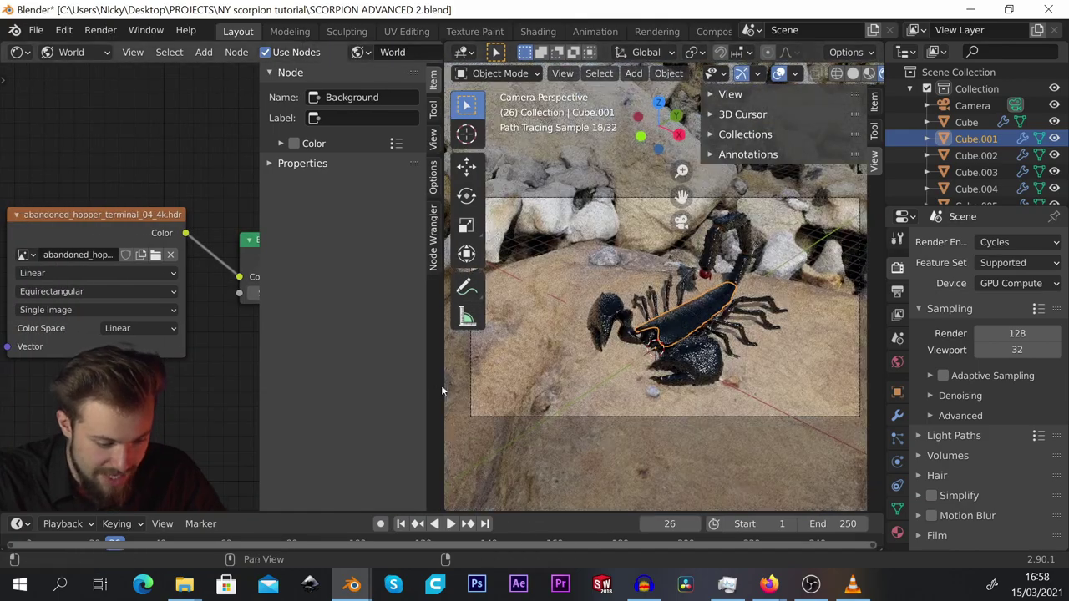
{"action": "mouse_move", "coordinate": [445, 334]}
{"action": "left_mouse_down"}
{"action": "mouse_move", "coordinate": [529, 350]}
{"action": "mouse_move", "coordinate": [561, 374]}
{"action": "mouse_move", "coordinate": [550, 372]}
{"action": "left_mouse_up"}
{"action": "scroll", "coordinate": [136, 296], "scroll_direction": "down", "scroll_amount": 7}
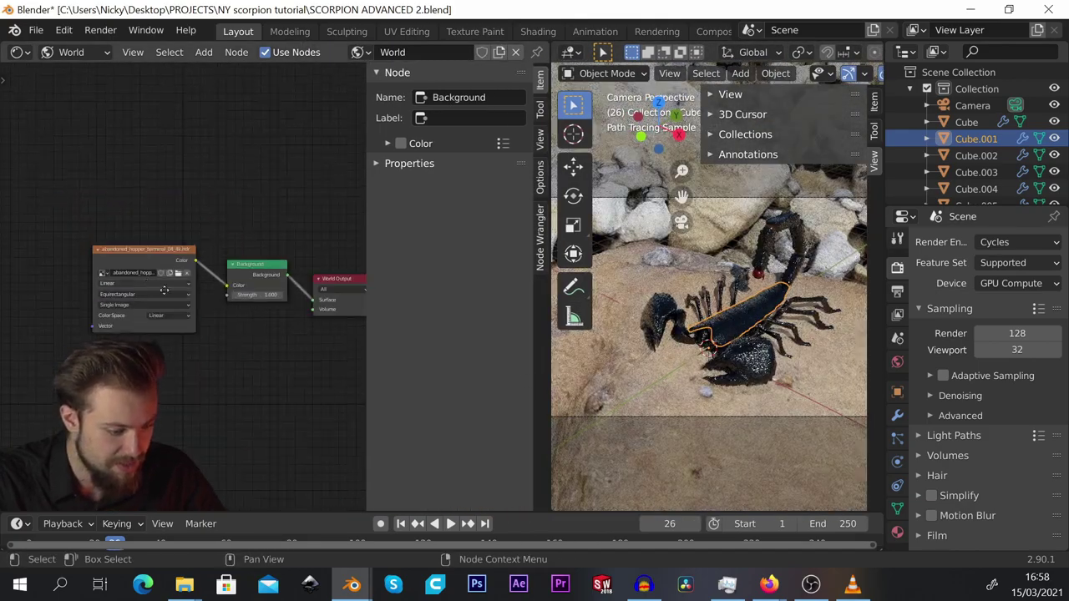
{"action": "middle_click_drag", "start_coordinate": [136, 296], "coordinate": [183, 313]}
{"action": "left_click", "coordinate": [191, 268]}
{"action": "scroll", "coordinate": [182, 280], "scroll_direction": "up", "scroll_amount": 5}
{"action": "scroll", "coordinate": [167, 187], "scroll_direction": "down", "scroll_amount": 2}
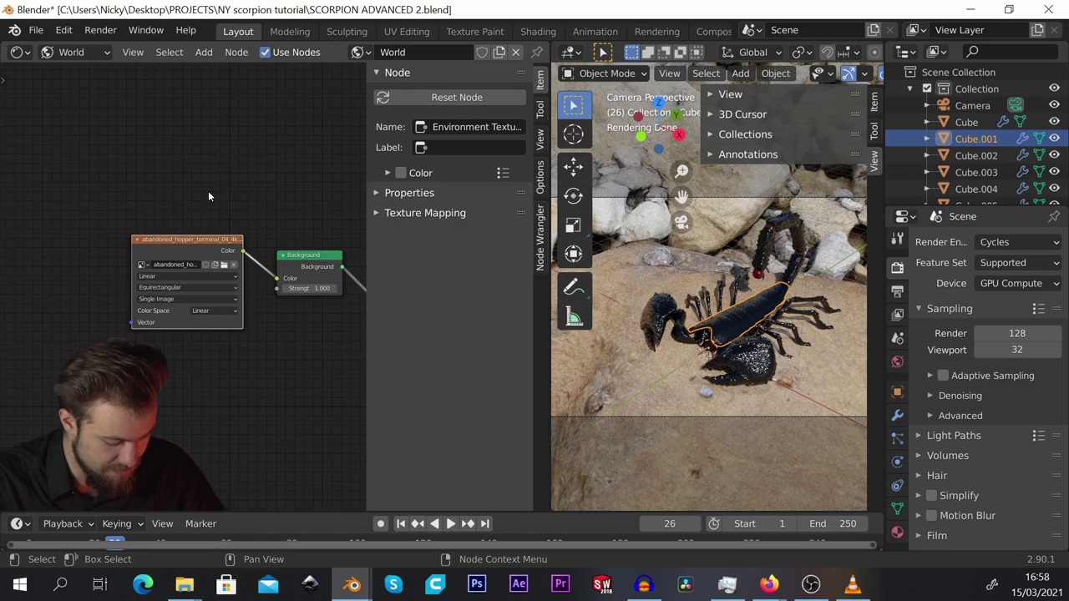
{"action": "key", "text": "ctrl+t"}
{"action": "scroll", "coordinate": [240, 224], "scroll_direction": "up", "scroll_amount": 3, "text": "ctrl"}
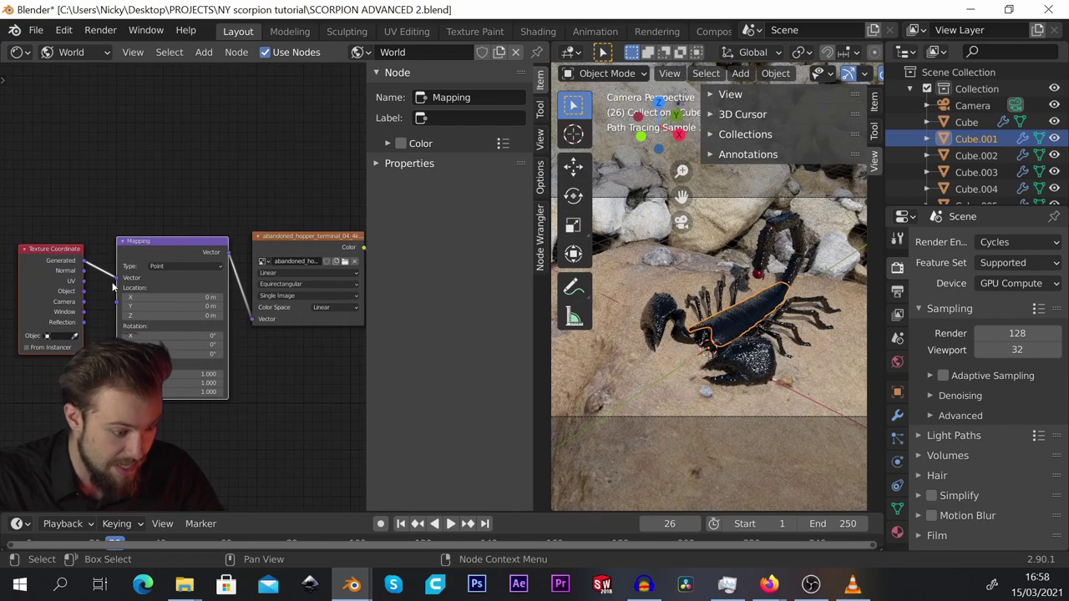
Try different HDRI rotations around Z in the Mapping node and settle on -0.7°.
{"action": "left_click", "coordinate": [145, 176]}
{"action": "left_click", "coordinate": [172, 253]}
{"action": "left_click", "coordinate": [189, 165]}
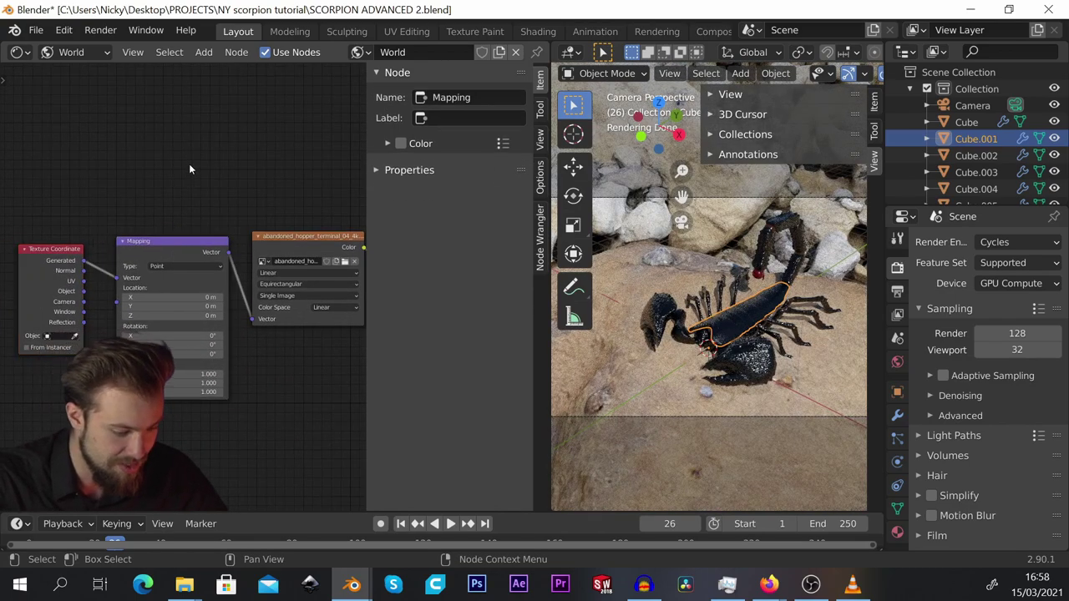
{"action": "scroll", "coordinate": [150, 320], "scroll_direction": "up", "scroll_amount": 2}
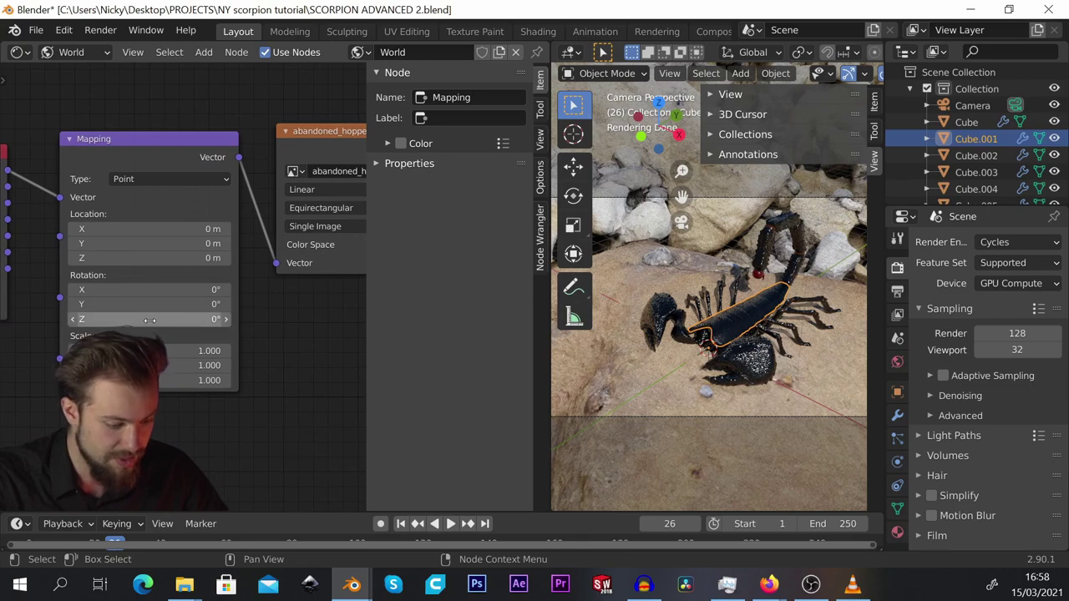
{"action": "left_click_drag", "start_coordinate": [149, 320], "coordinate": [154, 320]}
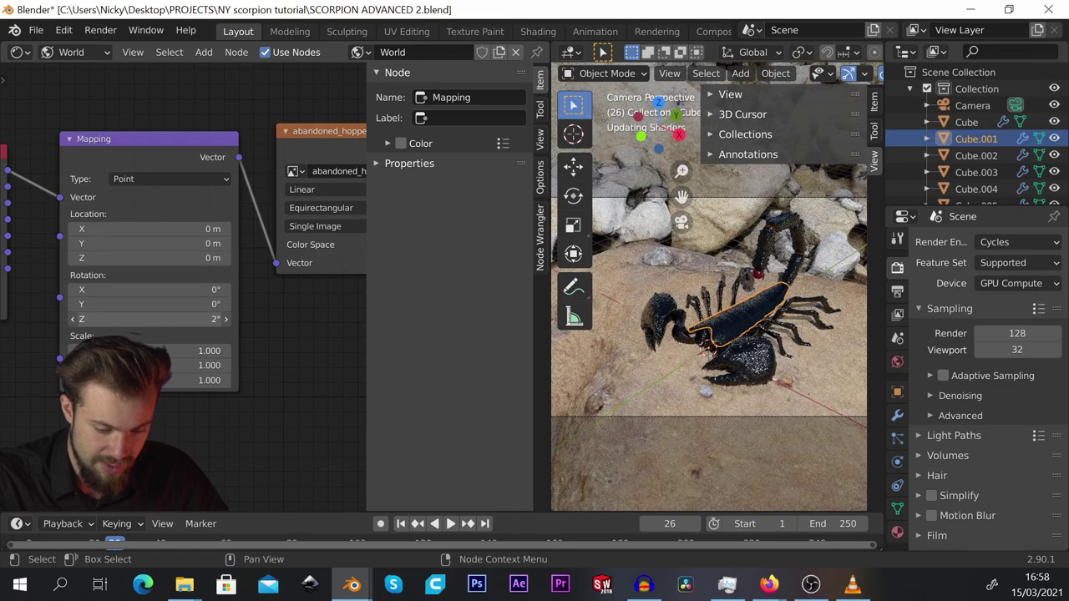
{"action": "left_click_drag", "start_coordinate": [149, 320], "coordinate": [111, 320]}
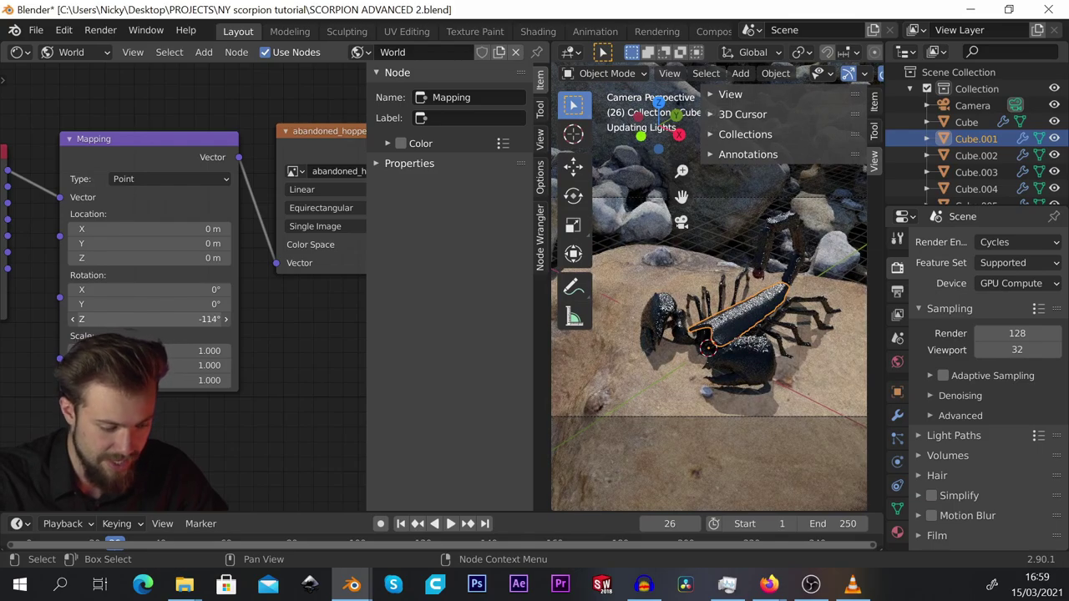
{"action": "left_click_drag", "start_coordinate": [117, 320], "coordinate": [128, 320]}
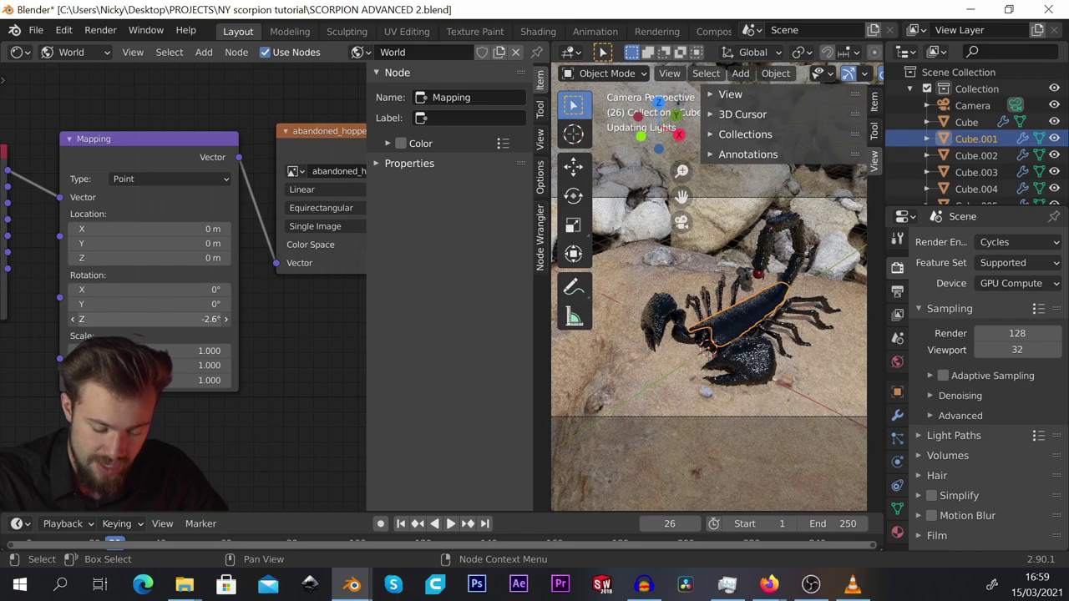
{"action": "left_click_drag", "start_coordinate": [150, 319], "coordinate": [147, 319], "text": "shift"}
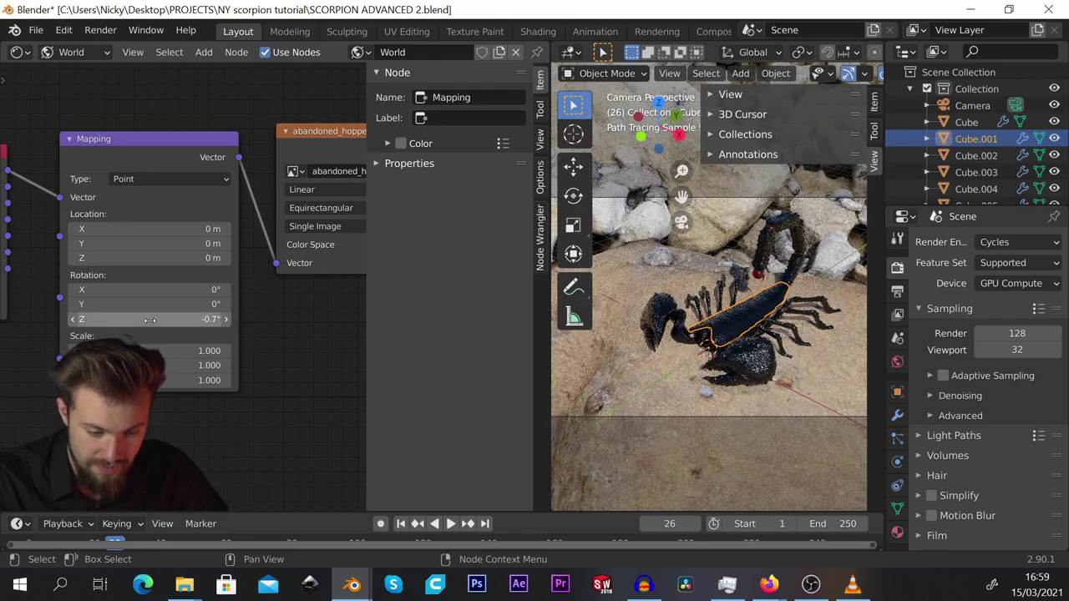
Inspect the stinger's render up close and reframe the camera so the whole scorpion fills the shot.
{"action": "scroll", "coordinate": [739, 314], "scroll_direction": "up", "scroll_amount": 5}
{"action": "scroll", "coordinate": [738, 314], "scroll_direction": "up", "scroll_amount": 3}
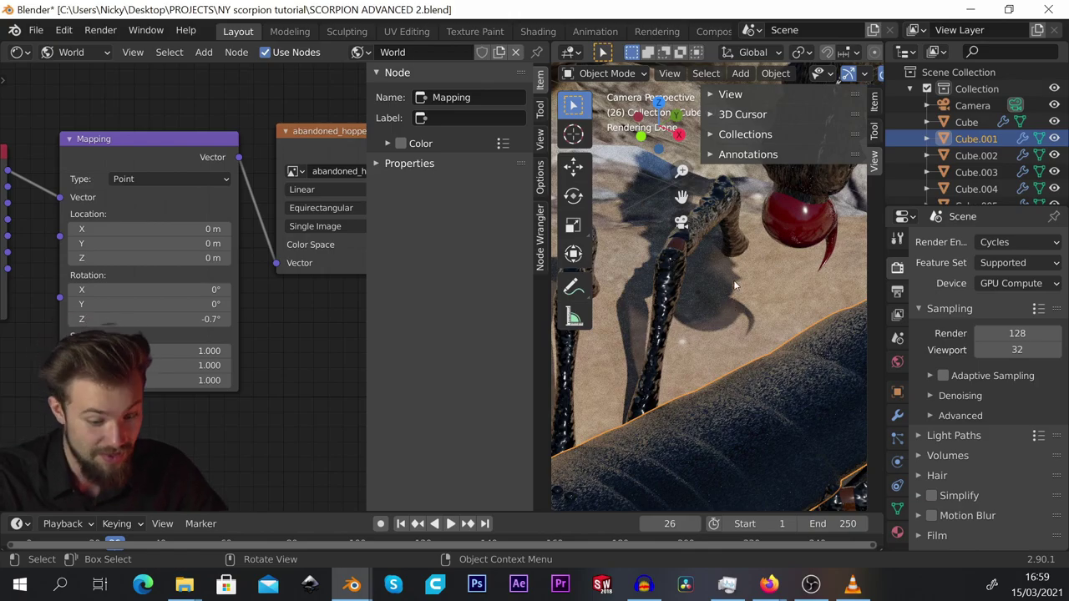
{"action": "scroll", "coordinate": [736, 270], "scroll_direction": "down", "scroll_amount": 6}
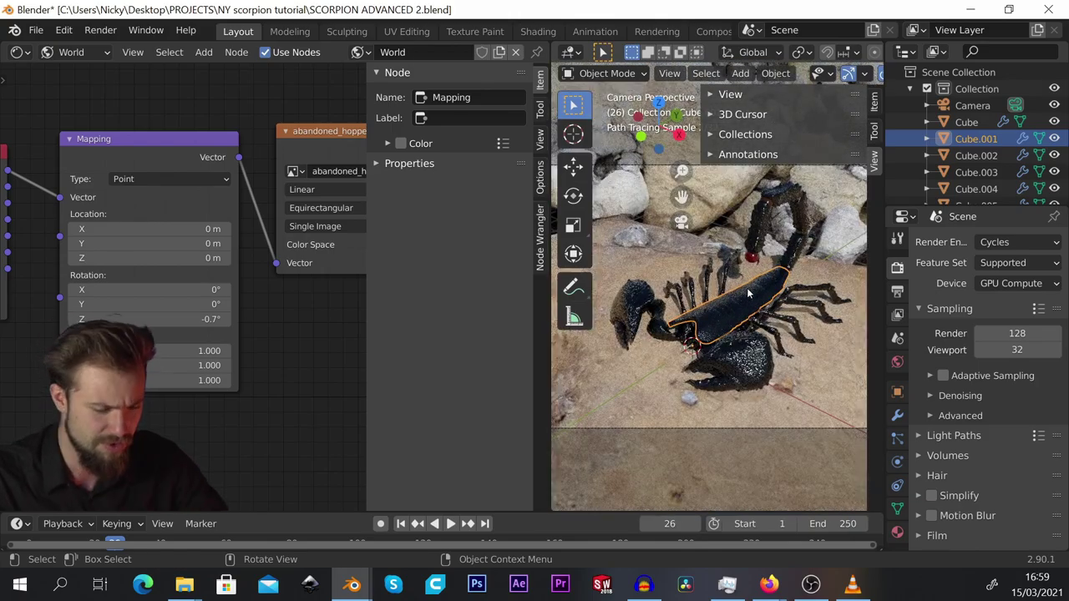
{"action": "scroll", "coordinate": [747, 293], "scroll_direction": "down", "scroll_amount": 1}
{"action": "middle_click_drag", "start_coordinate": [794, 221], "coordinate": [799, 242], "text": "shift"}
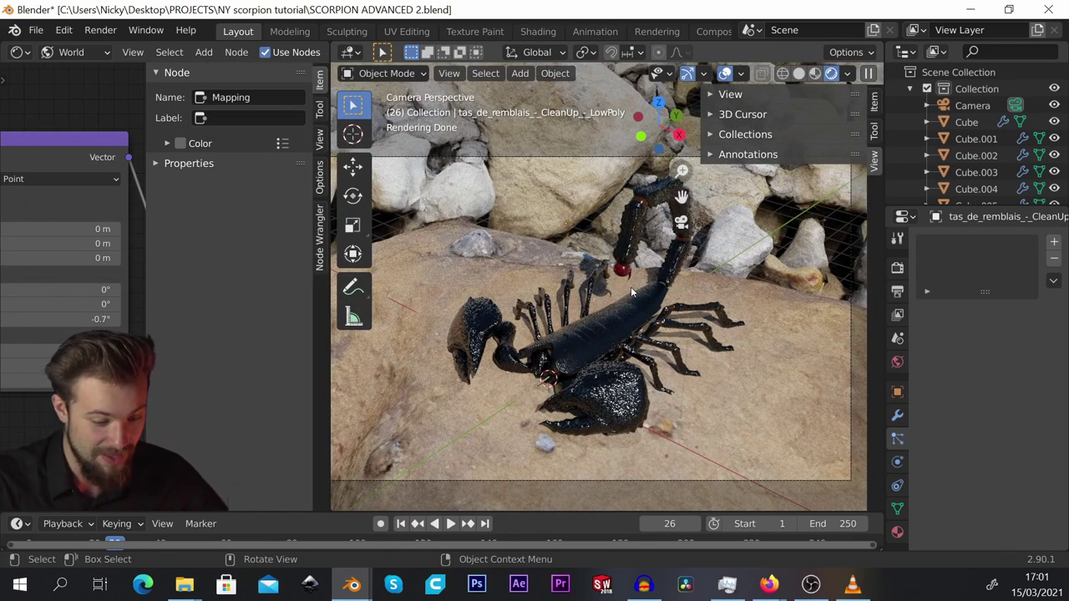
Add a particle system to the scorpion's claws, set it to Hair and enable its Advanced settings.
{"action": "left_click", "coordinate": [478, 316]}
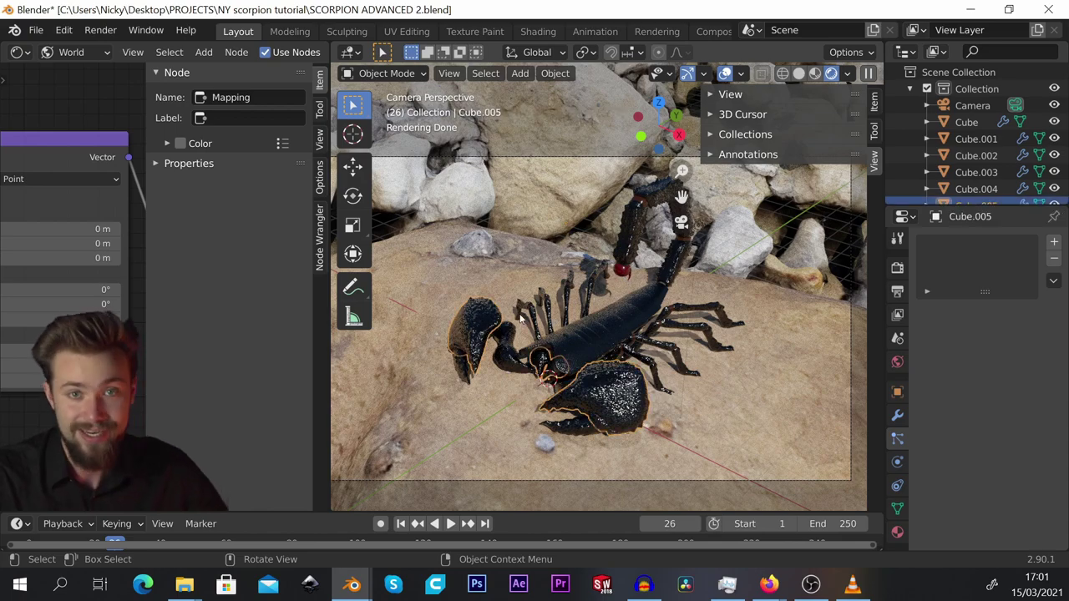
{"action": "scroll", "coordinate": [651, 386], "scroll_direction": "up", "scroll_amount": 1}
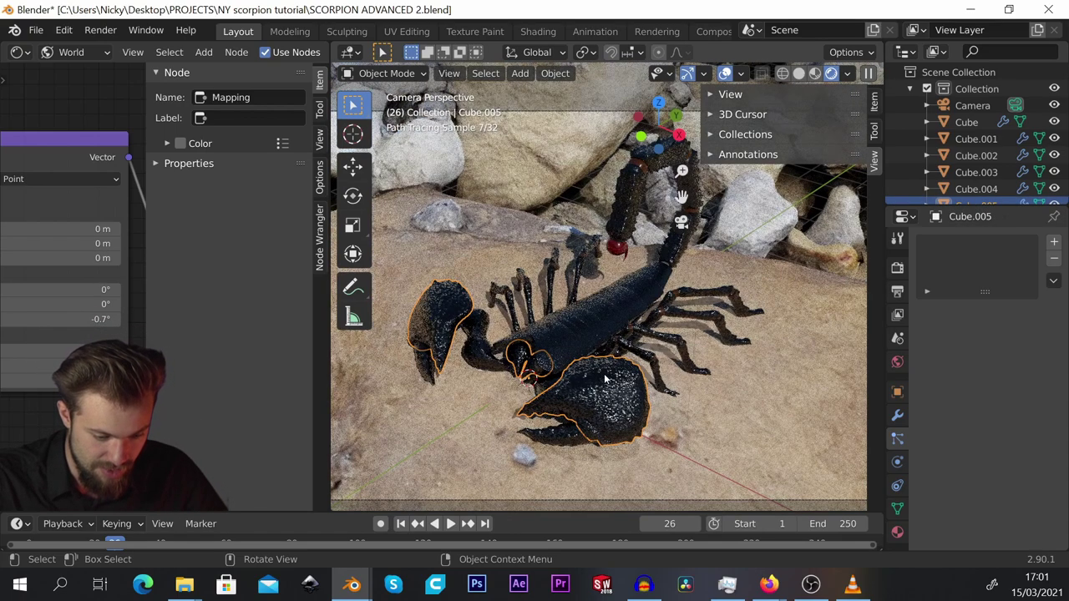
{"action": "scroll", "coordinate": [606, 345], "scroll_direction": "down", "scroll_amount": 1}
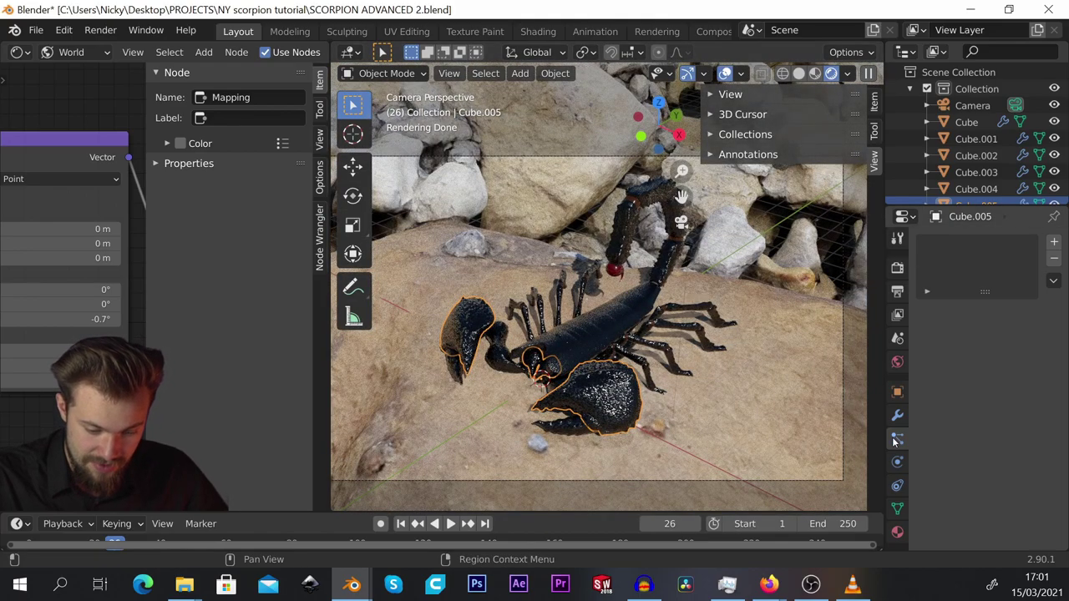
{"action": "left_click", "coordinate": [1053, 241]}
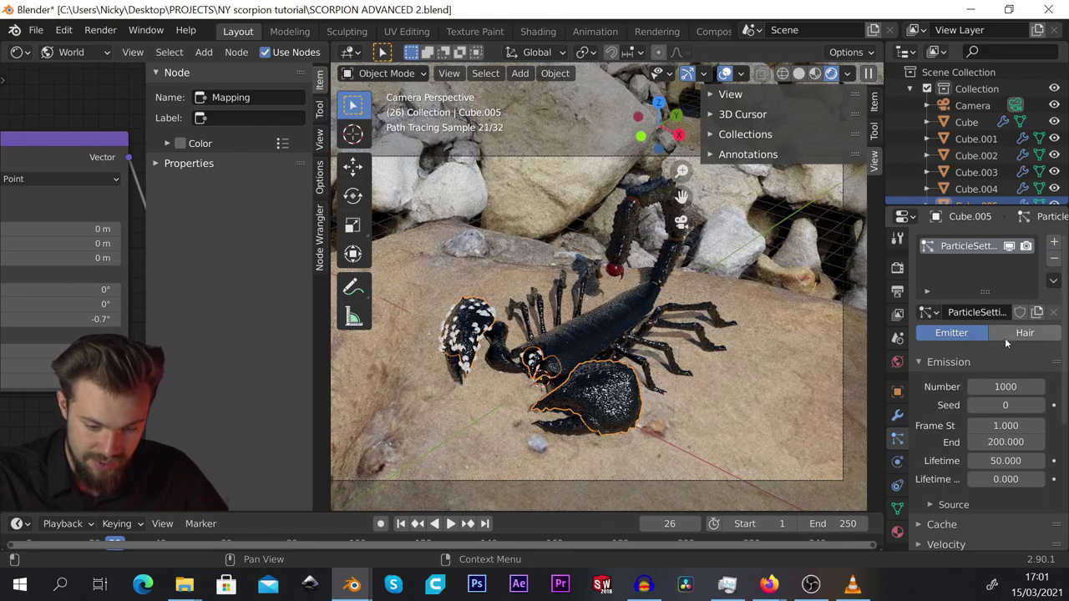
{"action": "left_click", "coordinate": [1022, 332]}
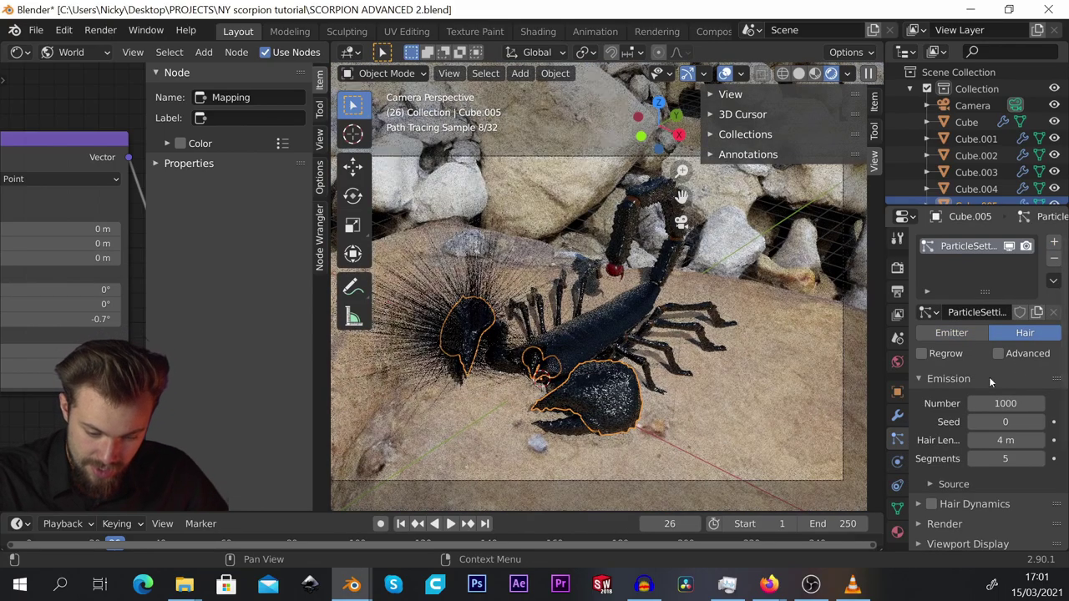
{"action": "left_click", "coordinate": [998, 354]}
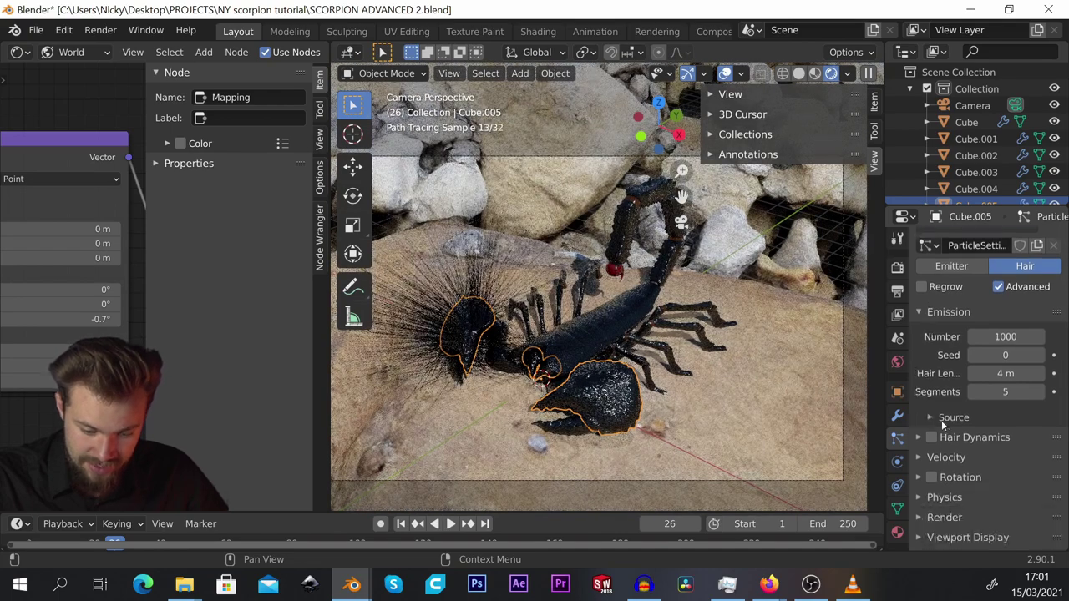
Make the claw hair's emission source use the modifier stack so hair grows on both claws.
{"action": "left_click", "coordinate": [950, 483]}
{"action": "scroll", "coordinate": [946, 376], "scroll_direction": "down", "scroll_amount": 3}
{"action": "scroll", "coordinate": [946, 376], "scroll_direction": "down", "scroll_amount": 1}
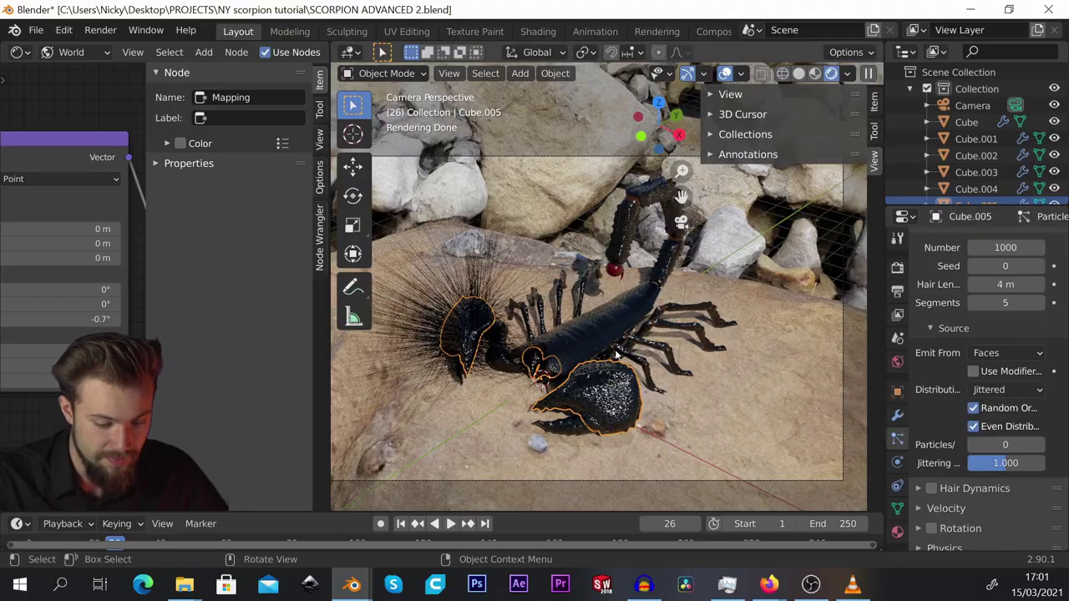
{"action": "middle_click_drag", "start_coordinate": [620, 359], "coordinate": [595, 324]}
{"action": "scroll", "coordinate": [614, 334], "scroll_direction": "up", "scroll_amount": 6}
{"action": "scroll", "coordinate": [600, 338], "scroll_direction": "down", "scroll_amount": 8}
{"action": "scroll", "coordinate": [593, 324], "scroll_direction": "up", "scroll_amount": 2}
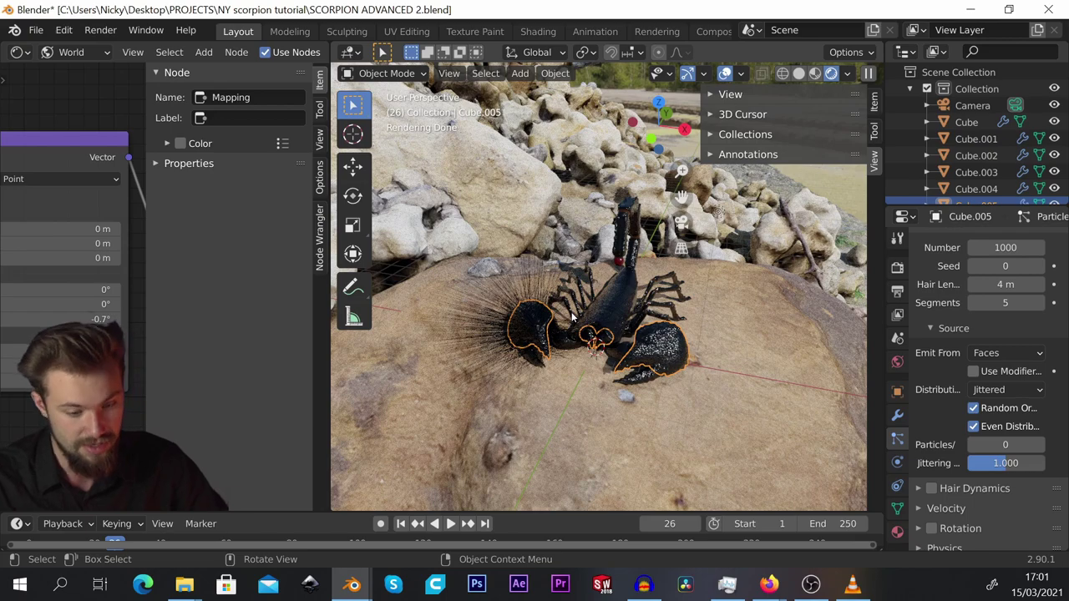
{"action": "left_click", "coordinate": [1002, 371]}
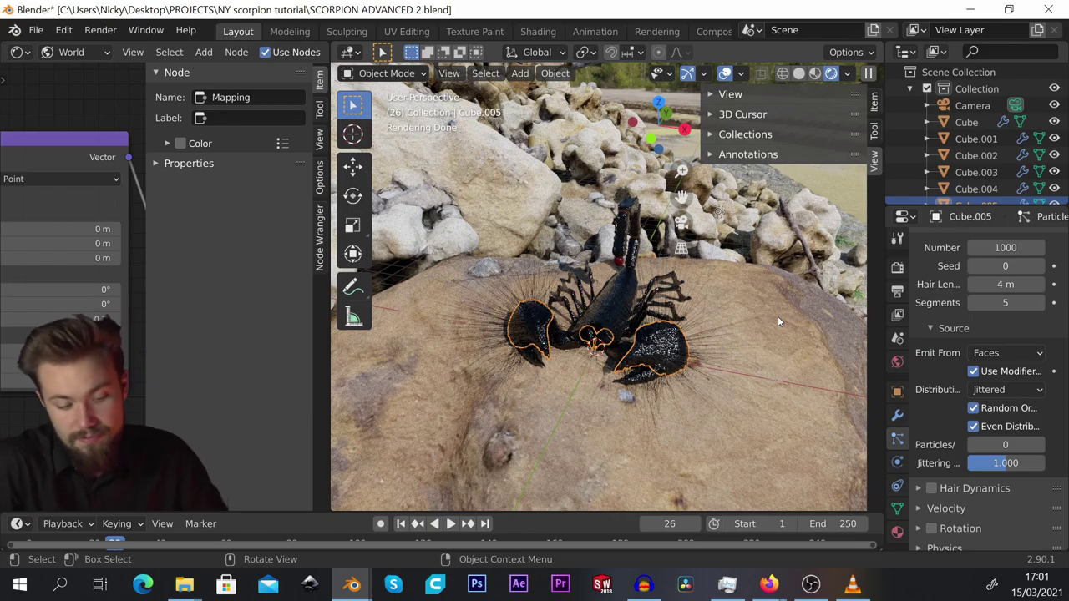
Add a Hair particle system with Advanced settings to the red stinger and set its number to 100.
{"action": "middle_click_drag", "start_coordinate": [756, 318], "coordinate": [714, 336]}
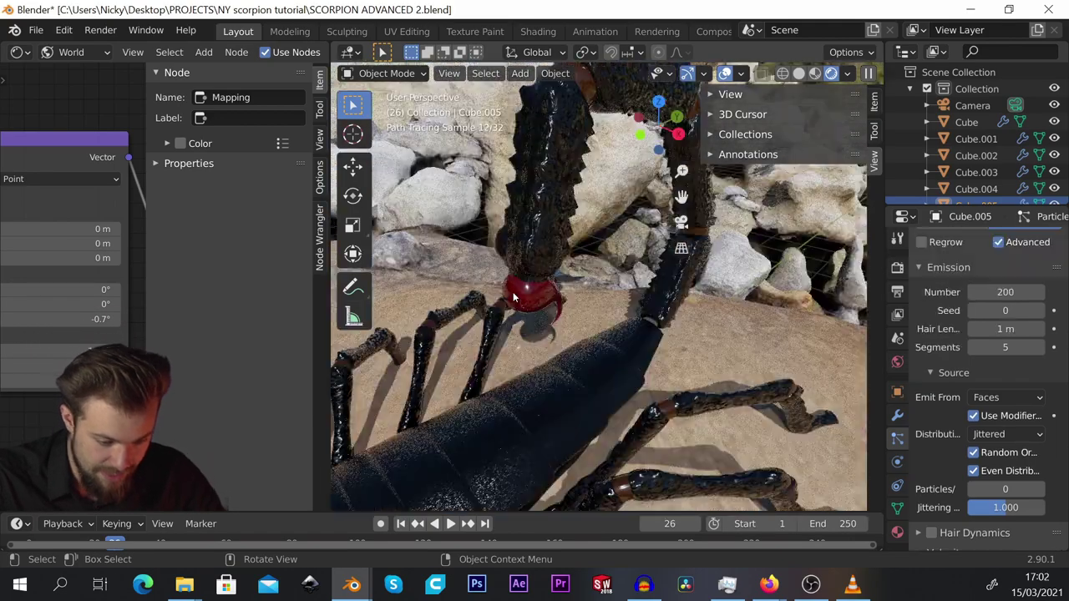
{"action": "left_click", "coordinate": [513, 296]}
{"action": "left_click", "coordinate": [1055, 244]}
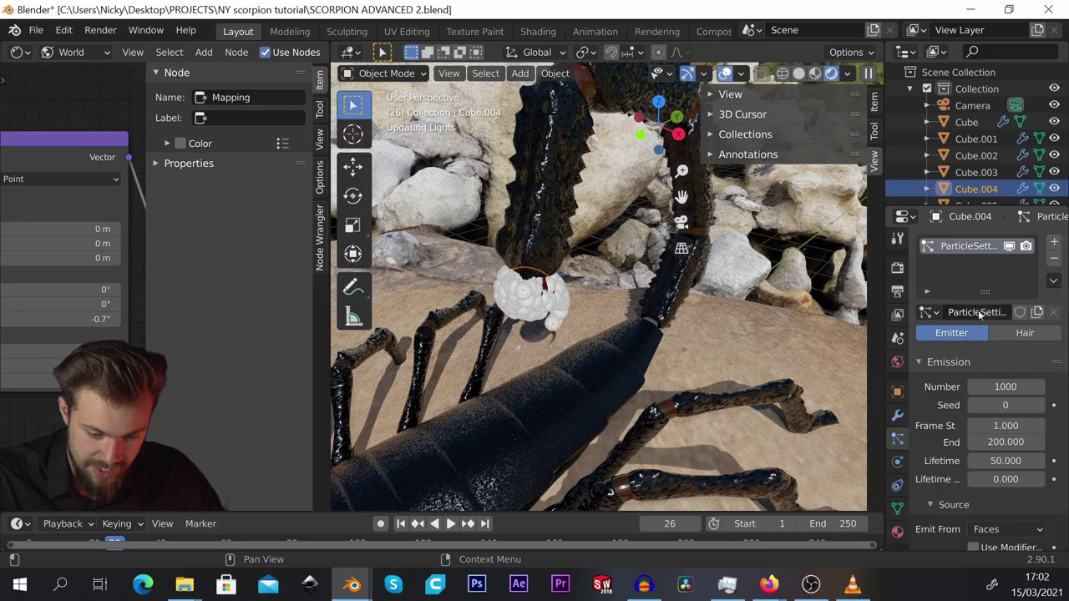
{"action": "left_click", "coordinate": [1008, 332]}
{"action": "left_click", "coordinate": [998, 354]}
{"action": "scroll", "coordinate": [1015, 359], "scroll_direction": "down", "scroll_amount": 2}
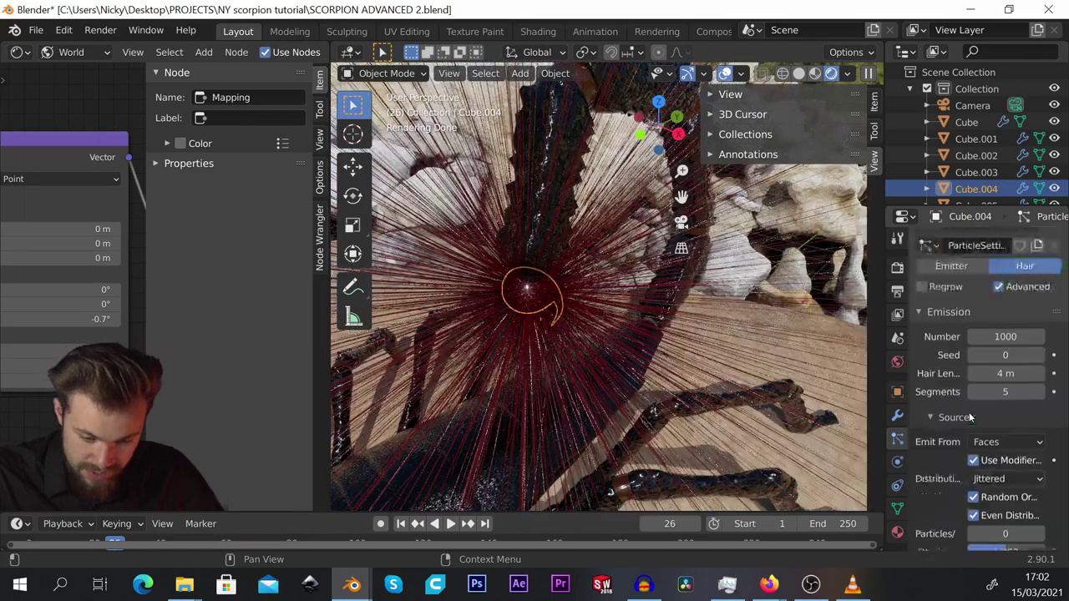
{"action": "left_click", "coordinate": [1002, 359]}
{"action": "key", "text": "Return"}
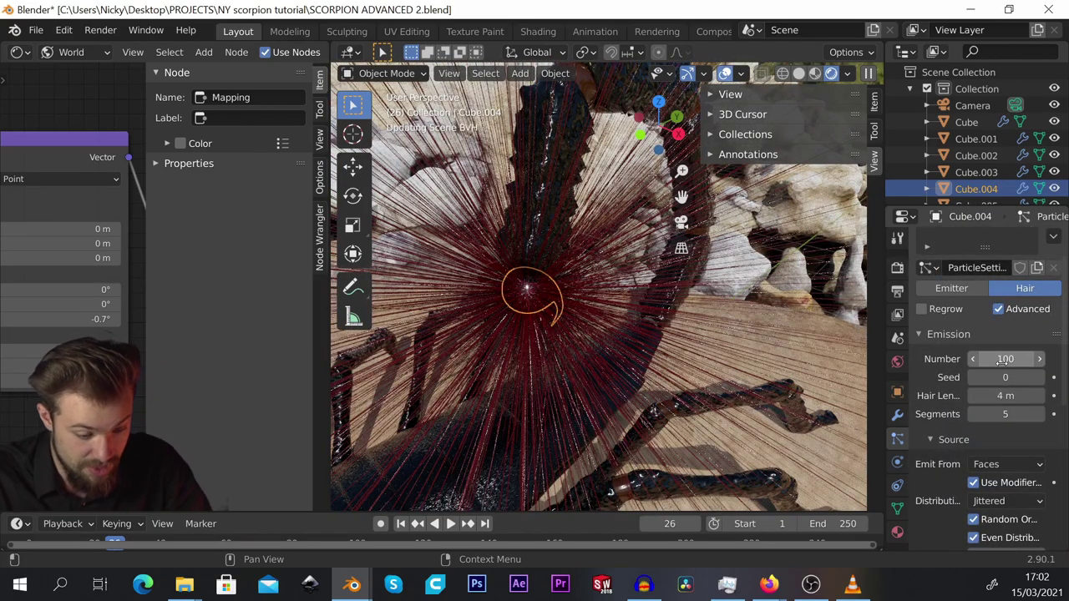
Try stinger hair lengths of 1 m and 0.5 m.
{"action": "left_click", "coordinate": [1019, 395]}
{"action": "type", "text": "1"}
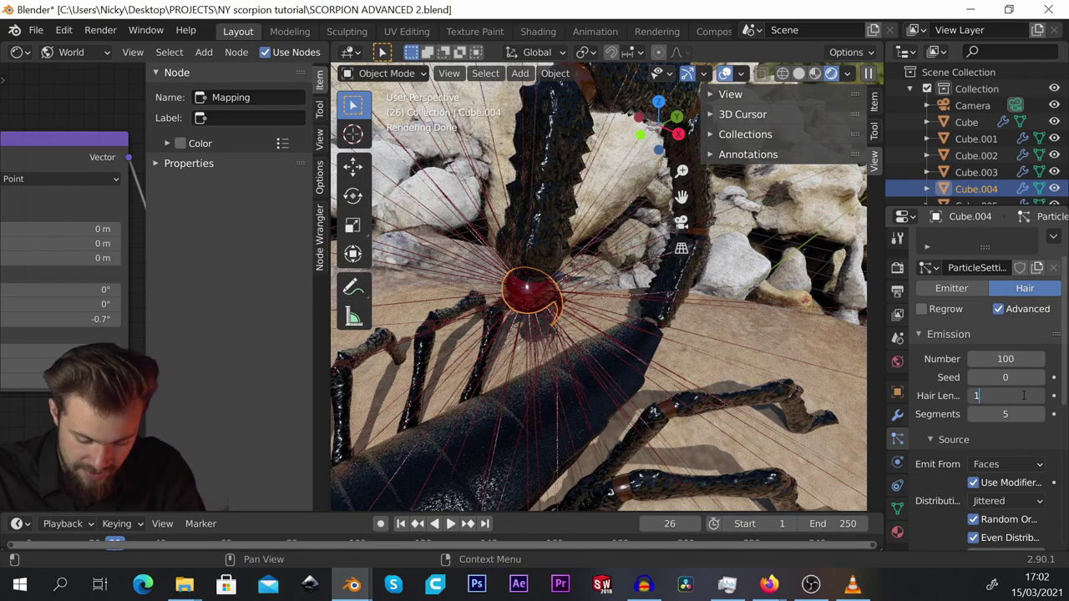
{"action": "key", "text": "Return"}
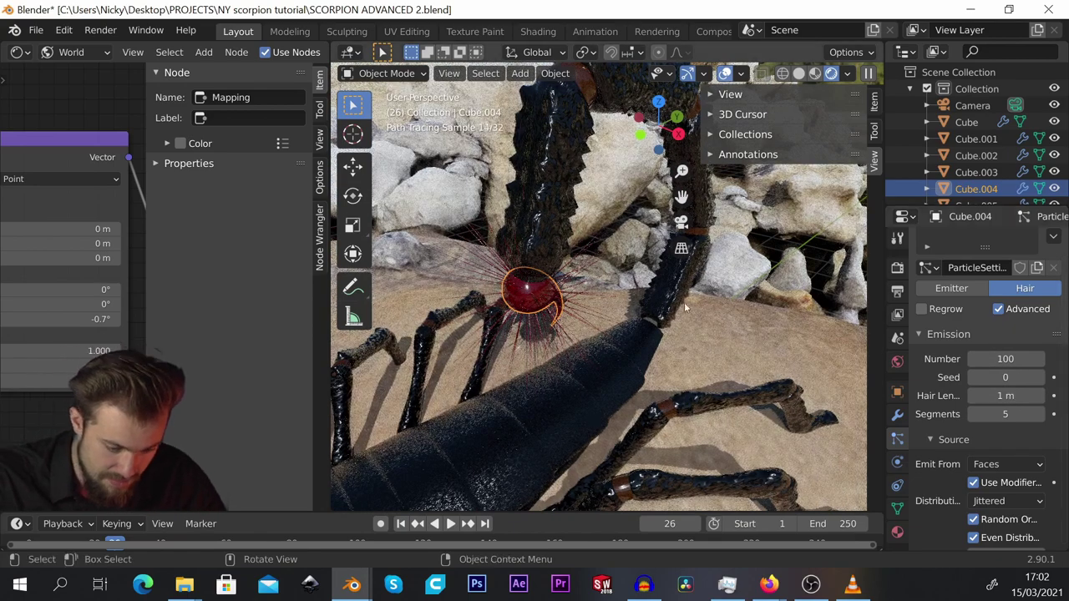
{"action": "type", "text": "0.5"}
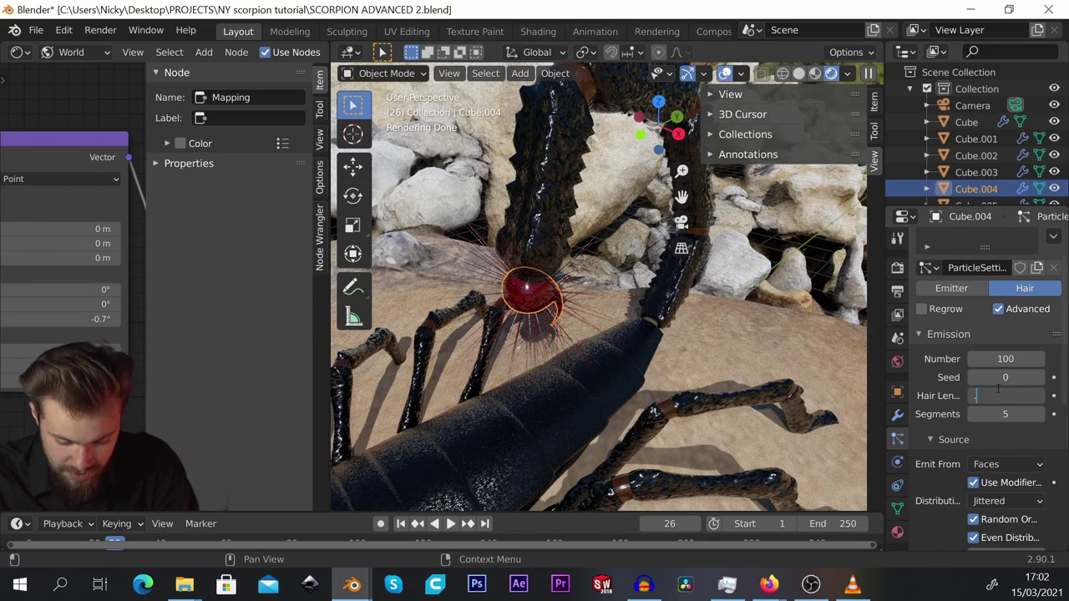
{"action": "key", "text": "Return"}
Set the stinger's hair length to 0.75 m and its hair number to 50.
{"action": "left_click", "coordinate": [1005, 395]}
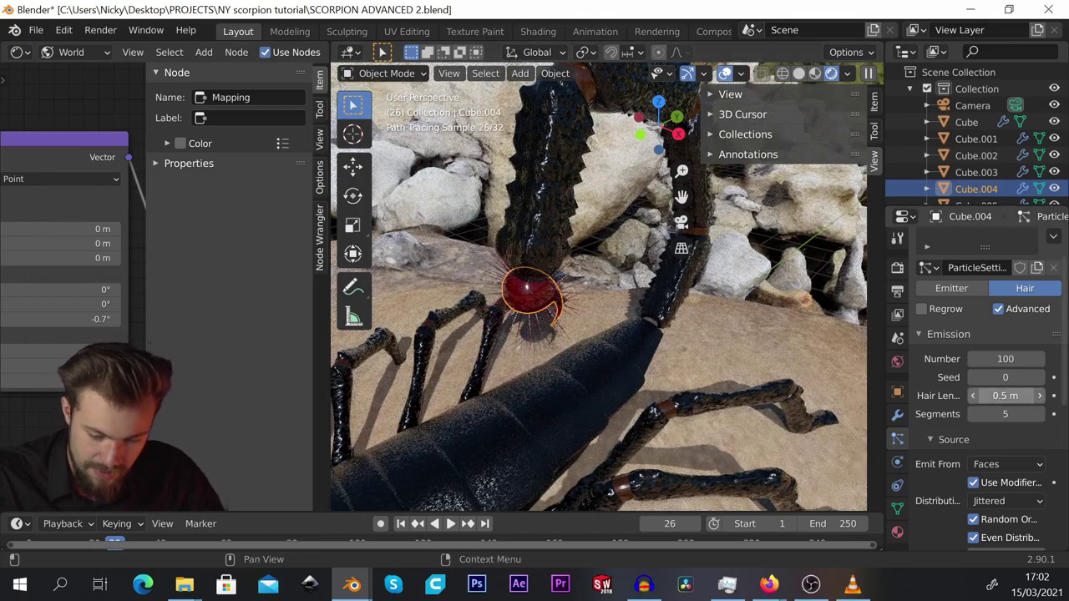
{"action": "type", "text": ".75"}
{"action": "key", "text": "Return"}
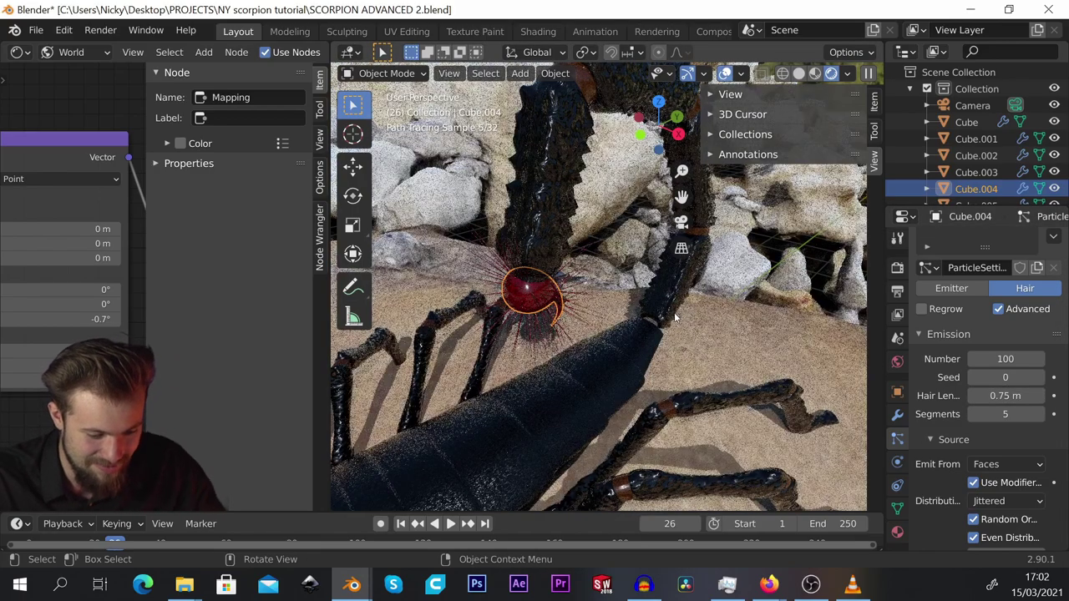
{"action": "left_click", "coordinate": [1005, 359]}
{"action": "type", "text": "500"}
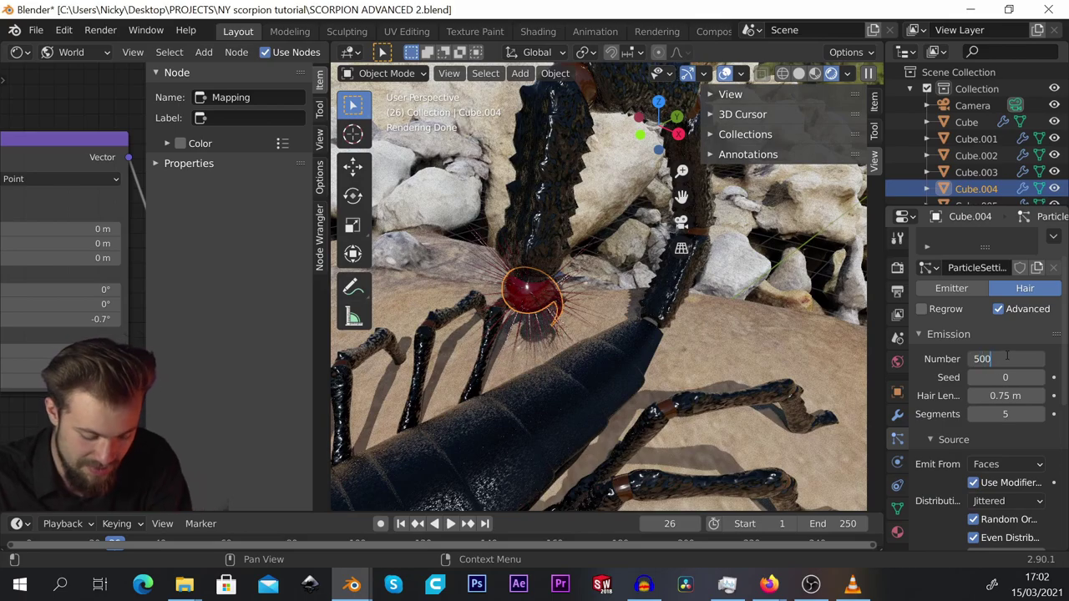
{"action": "key", "text": "Return"}
{"action": "middle_click_drag", "start_coordinate": [709, 217], "coordinate": [689, 222]}
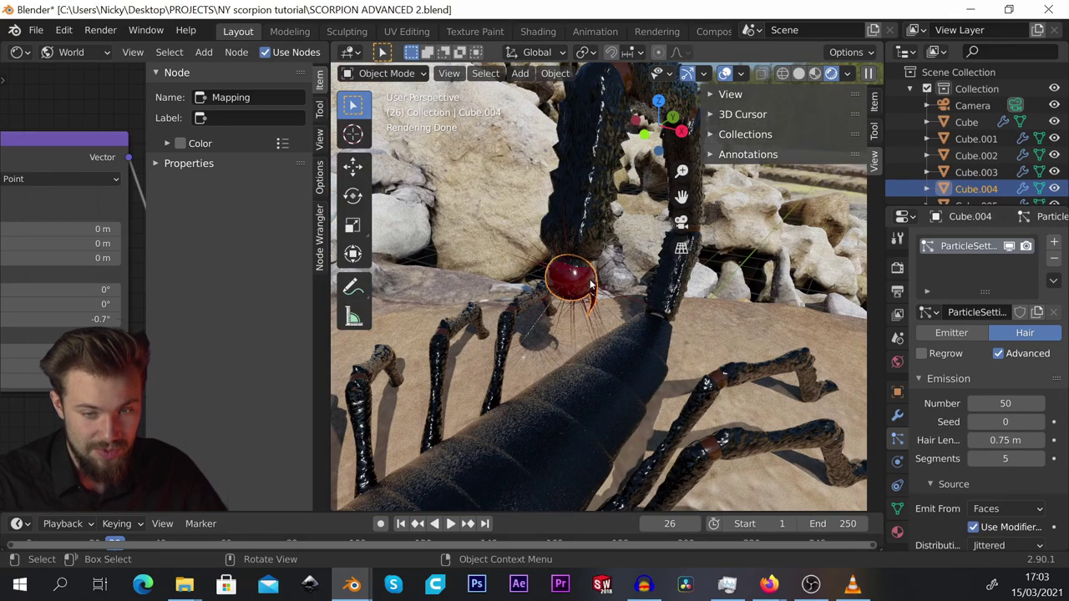
Add a particle system to the scorpion's tail, set it to Hair and set its number to 100.
{"action": "scroll", "coordinate": [591, 284], "scroll_direction": "down", "scroll_amount": 5}
{"action": "mouse_move", "coordinate": [556, 345]}
{"action": "middle_mouse_down", "text": "shift"}
{"action": "mouse_move", "coordinate": [597, 293]}
{"action": "mouse_move", "coordinate": [581, 294]}
{"action": "middle_mouse_up", "text": "shift"}
{"action": "scroll", "coordinate": [598, 272], "scroll_direction": "up", "scroll_amount": 2}
{"action": "middle_click_drag", "start_coordinate": [643, 200], "coordinate": [583, 309], "text": "shift"}
{"action": "left_click", "coordinate": [583, 311]}
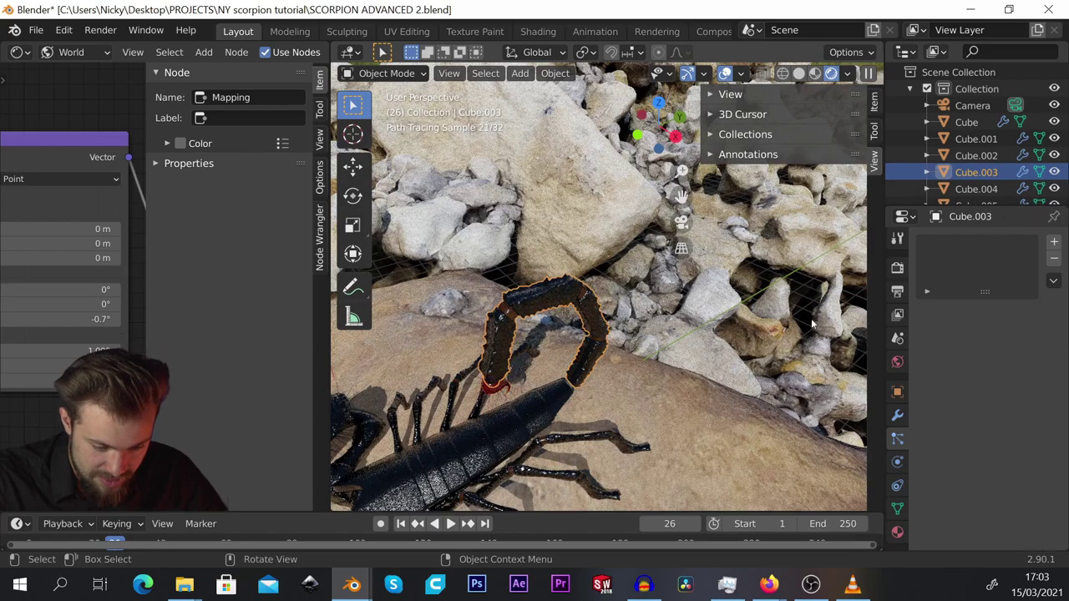
{"action": "left_click", "coordinate": [1025, 333]}
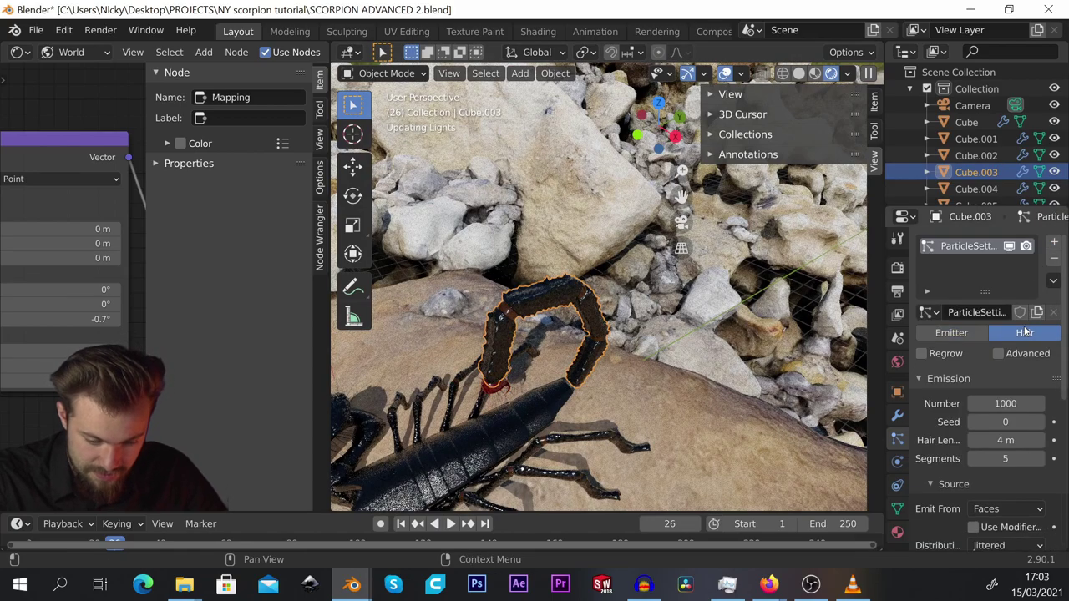
{"action": "left_click", "coordinate": [1021, 403]}
{"action": "type", "text": "100"}
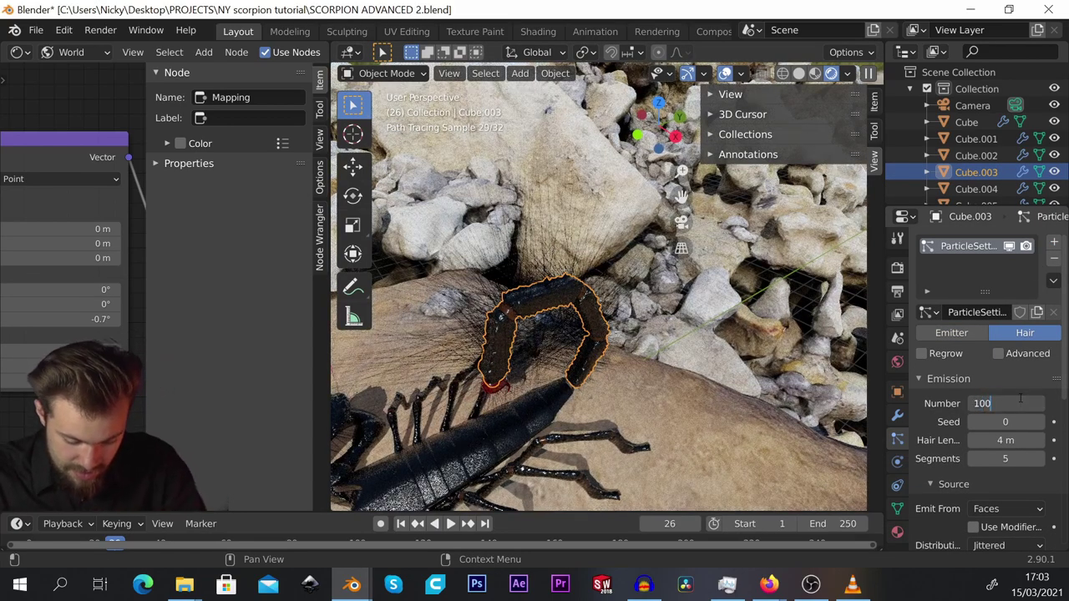
{"action": "key", "text": "Return"}
Set the tail's hair length to 0.5 m.
{"action": "left_click", "coordinate": [1006, 440]}
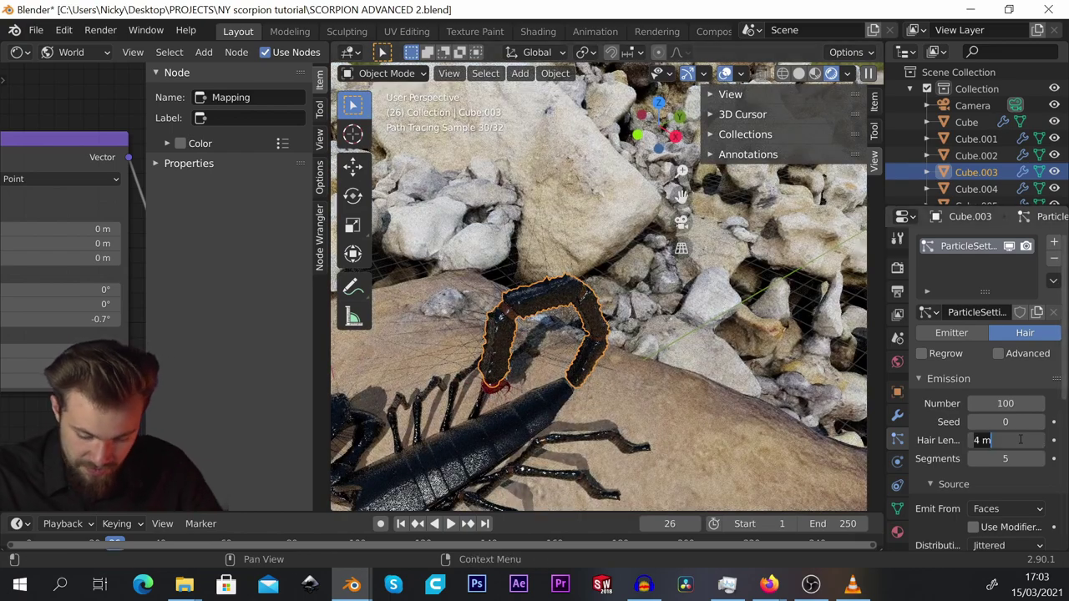
{"action": "key", "text": "BackSpace"}
{"action": "type", "text": "0.5"}
{"action": "key", "text": "Return"}
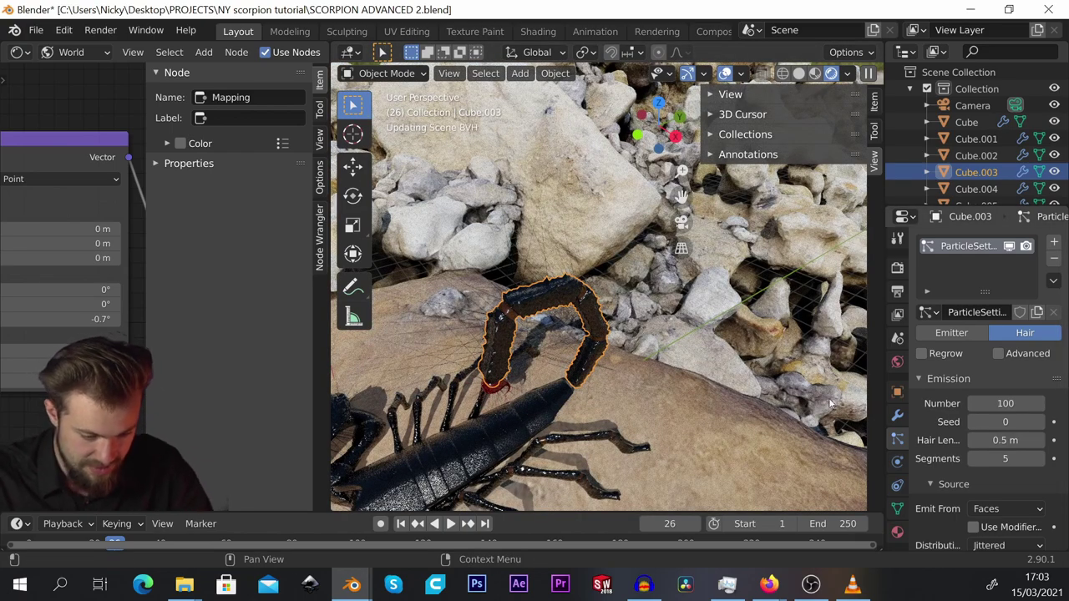
Render the current frame of the scorpion scene from the camera's view.
{"action": "middle_click_drag", "start_coordinate": [575, 313], "coordinate": [581, 303]}
{"action": "scroll", "coordinate": [581, 303], "scroll_direction": "up", "scroll_amount": 3}
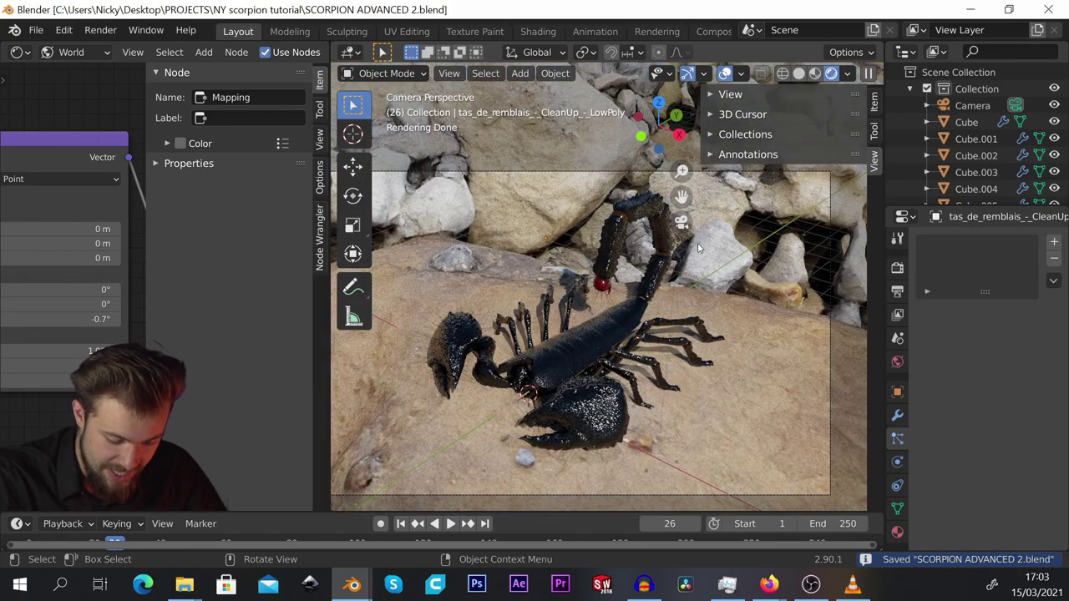
{"action": "key", "text": "F12"}
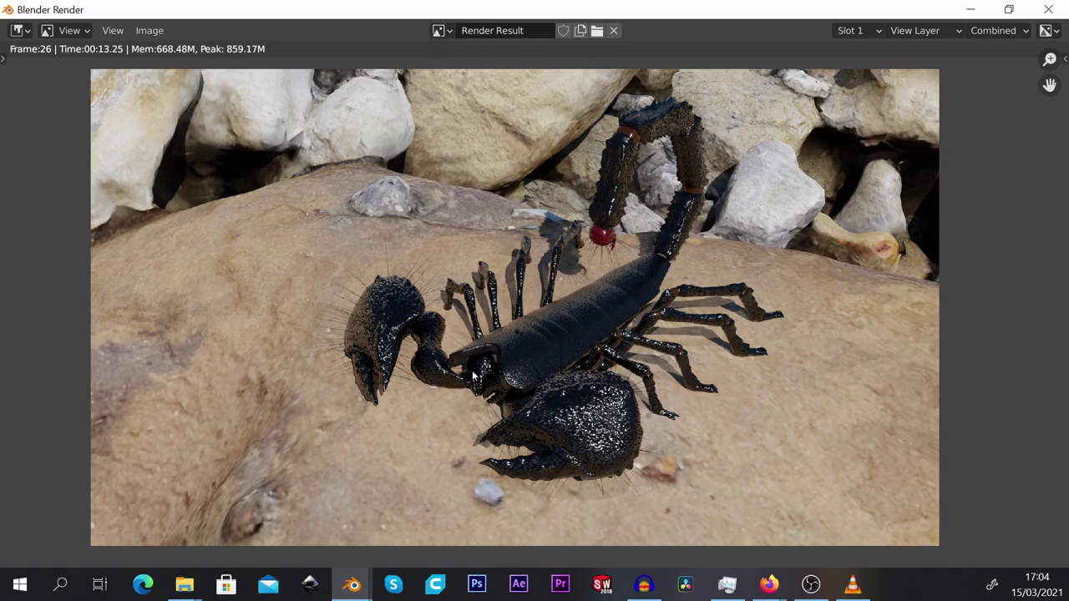
Examine the scorpion's head, front body and claw hair up close in the rendered image.
{"action": "scroll", "coordinate": [473, 293], "scroll_direction": "up", "scroll_amount": 6}
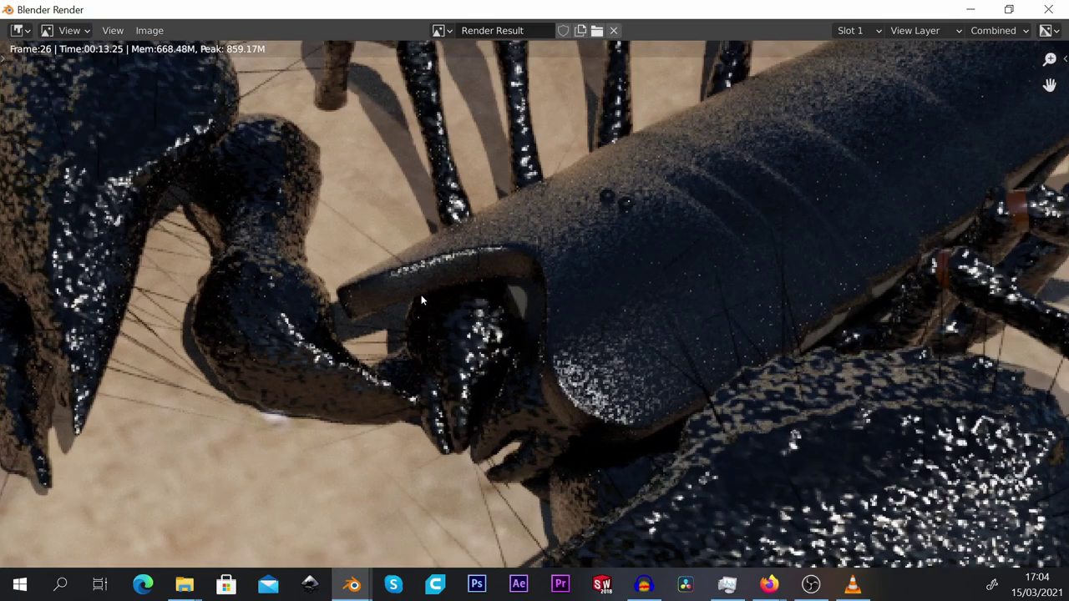
{"action": "scroll", "coordinate": [414, 336], "scroll_direction": "down", "scroll_amount": 1}
{"action": "scroll", "coordinate": [491, 312], "scroll_direction": "up", "scroll_amount": 1}
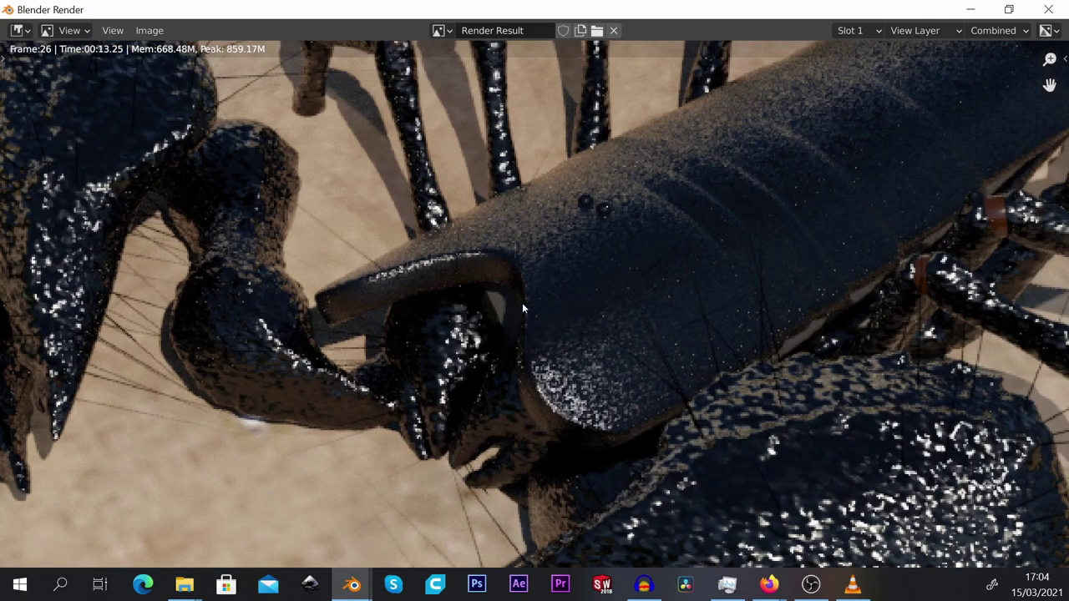
{"action": "scroll", "coordinate": [538, 309], "scroll_direction": "down", "scroll_amount": 4}
{"action": "scroll", "coordinate": [555, 288], "scroll_direction": "up", "scroll_amount": 2}
{"action": "scroll", "coordinate": [568, 267], "scroll_direction": "up", "scroll_amount": 1}
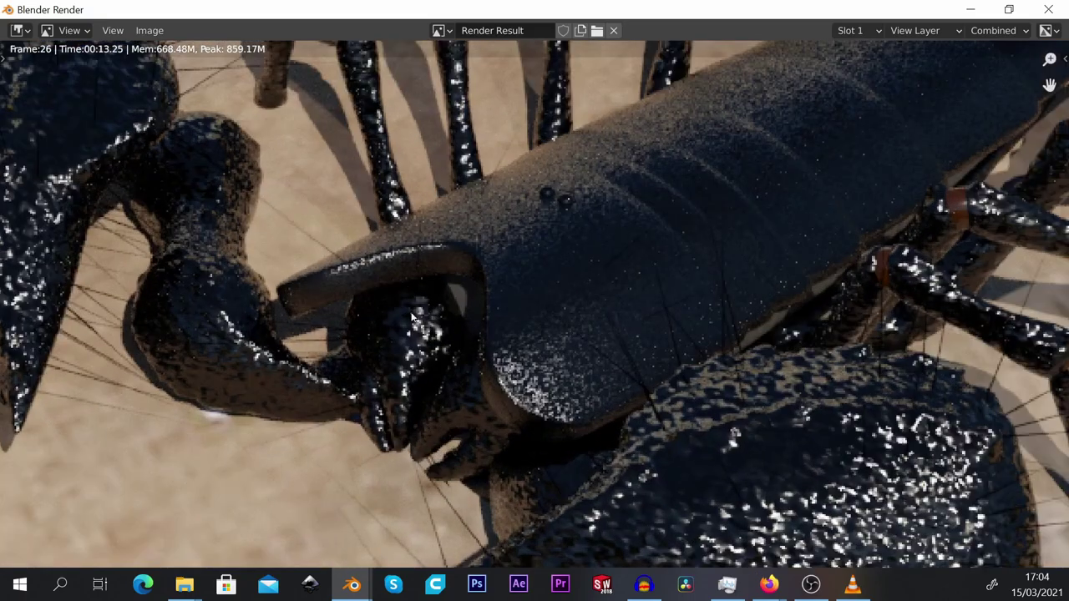
{"action": "scroll", "coordinate": [581, 248], "scroll_direction": "down", "scroll_amount": 3}
{"action": "scroll", "coordinate": [580, 248], "scroll_direction": "up", "scroll_amount": 3}
{"action": "scroll", "coordinate": [547, 267], "scroll_direction": "down", "scroll_amount": 2}
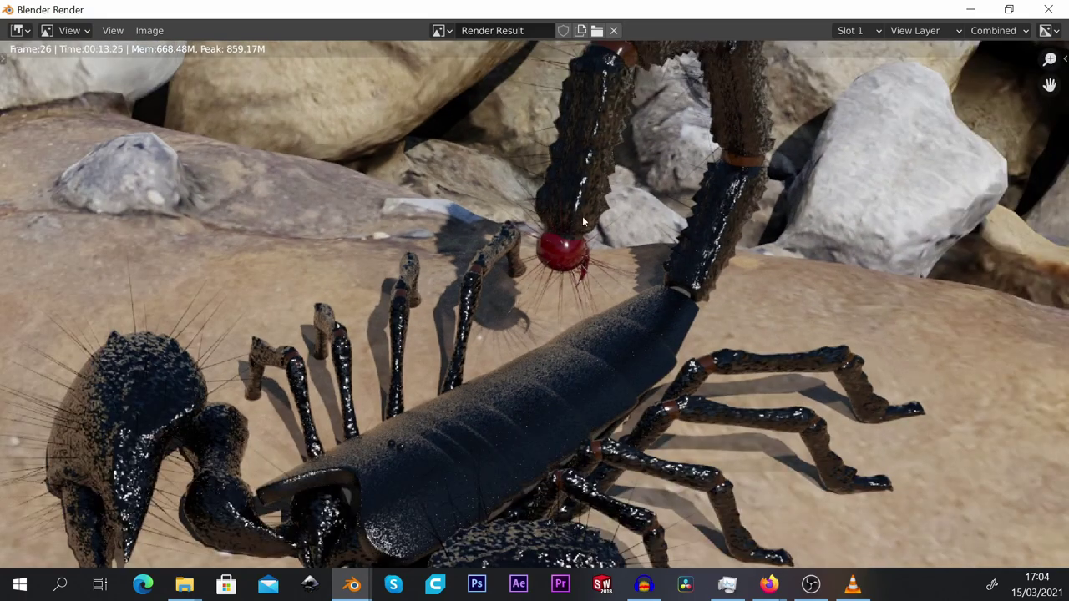
Examine the stinger hair, legs and claws in the render, finishing with a view of the whole scorpion.
{"action": "scroll", "coordinate": [560, 267], "scroll_direction": "up", "scroll_amount": 1}
{"action": "scroll", "coordinate": [574, 266], "scroll_direction": "up", "scroll_amount": 3}
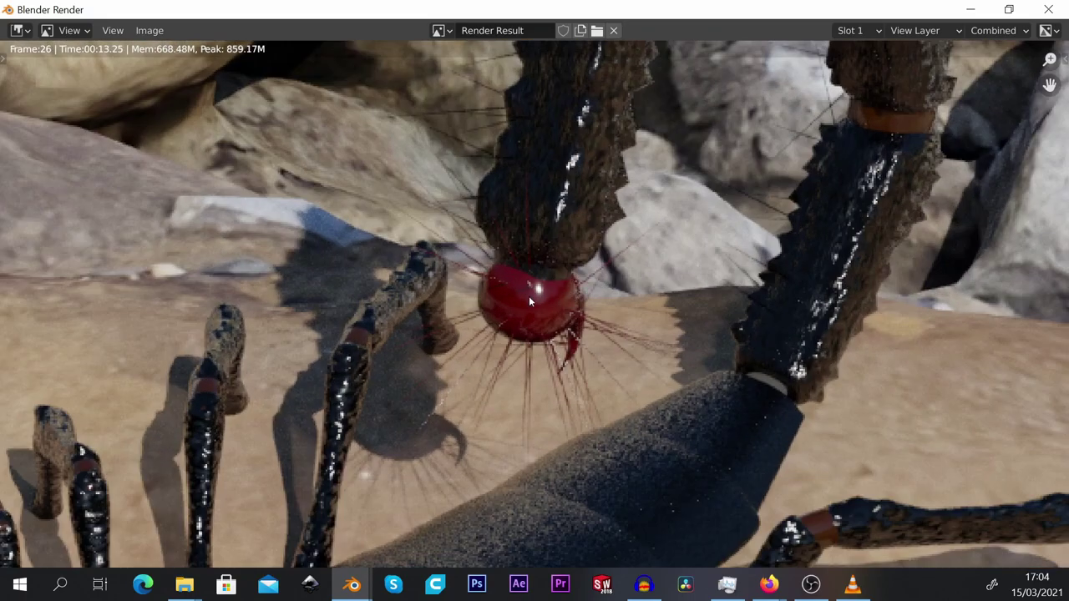
{"action": "scroll", "coordinate": [529, 296], "scroll_direction": "down", "scroll_amount": 4}
{"action": "scroll", "coordinate": [539, 291], "scroll_direction": "up", "scroll_amount": 1}
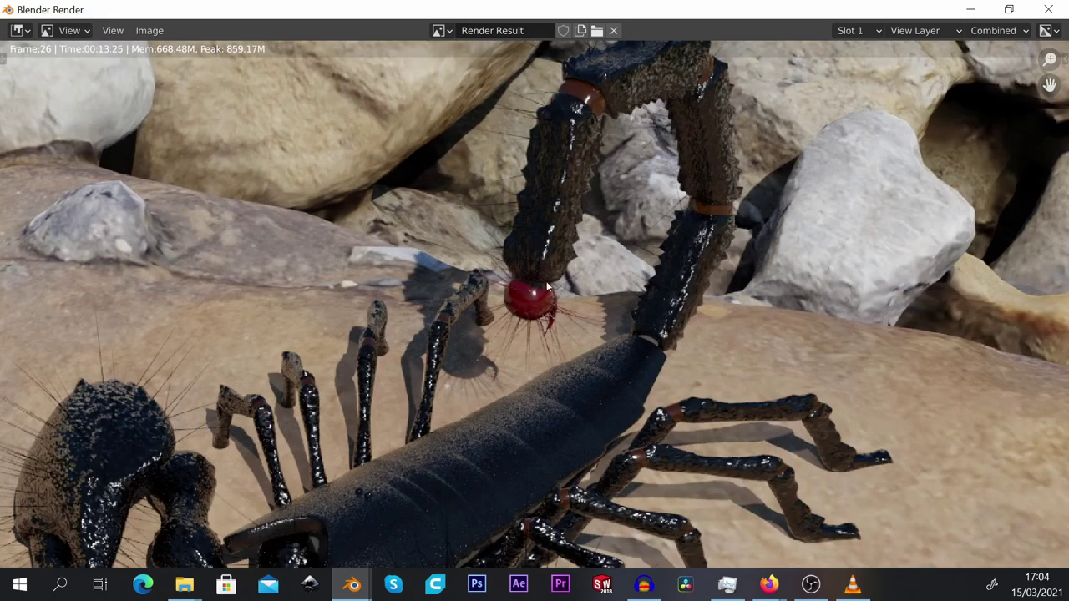
{"action": "scroll", "coordinate": [547, 287], "scroll_direction": "down", "scroll_amount": 2}
{"action": "scroll", "coordinate": [424, 357], "scroll_direction": "up", "scroll_amount": 1}
{"action": "scroll", "coordinate": [430, 359], "scroll_direction": "up", "scroll_amount": 4}
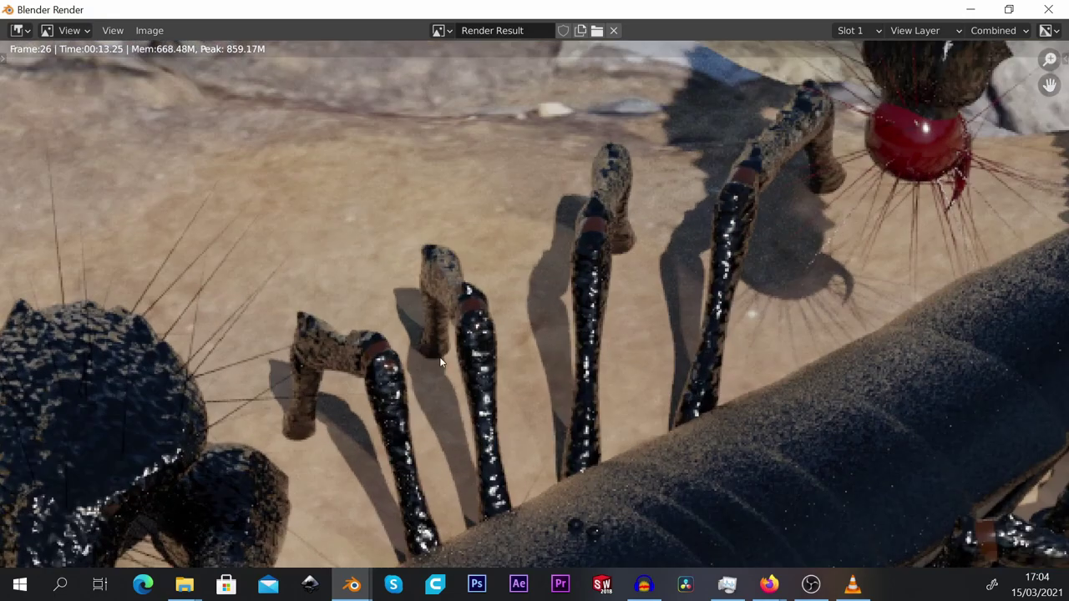
{"action": "scroll", "coordinate": [397, 290], "scroll_direction": "down", "scroll_amount": 3}
{"action": "scroll", "coordinate": [409, 434], "scroll_direction": "up", "scroll_amount": 5}
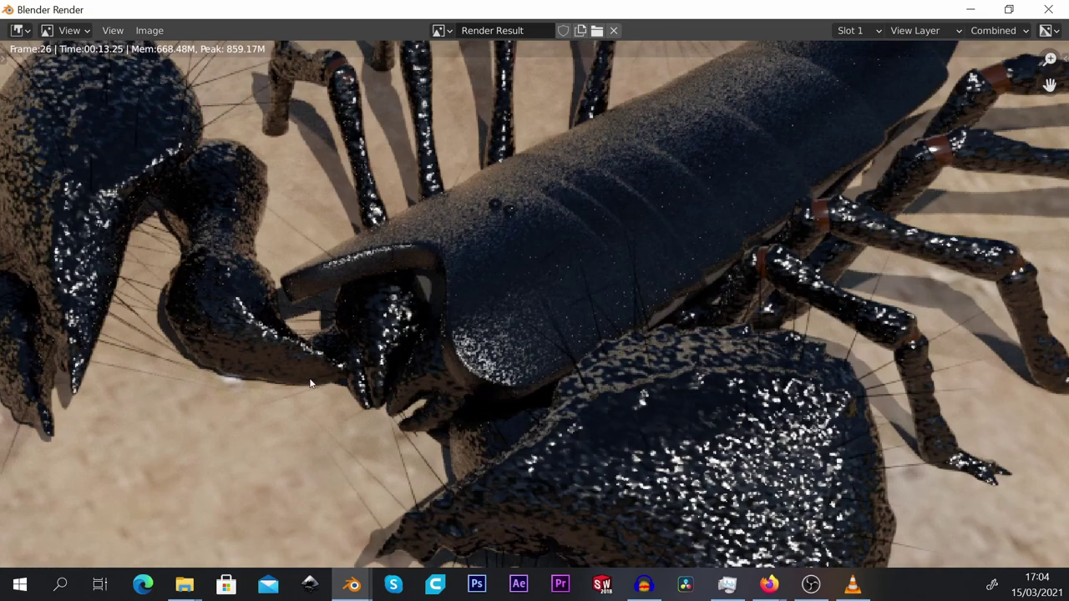
{"action": "scroll", "coordinate": [425, 409], "scroll_direction": "down", "scroll_amount": 1}
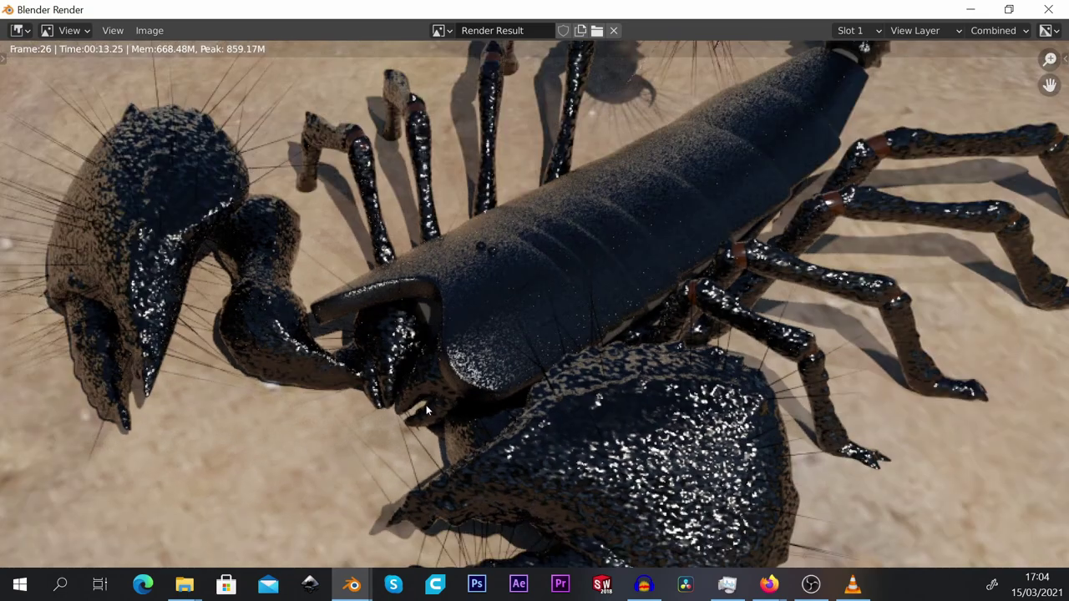
{"action": "scroll", "coordinate": [598, 289], "scroll_direction": "down", "scroll_amount": 4}
{"action": "scroll", "coordinate": [596, 350], "scroll_direction": "up", "scroll_amount": 1}
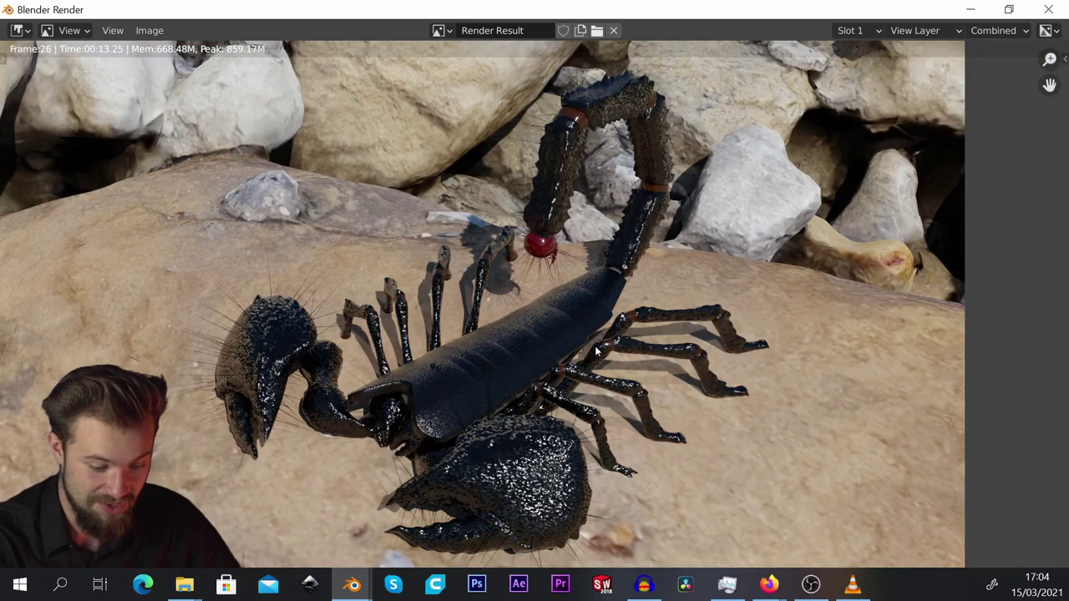
{"action": "scroll", "coordinate": [578, 328], "scroll_direction": "down", "scroll_amount": 1}
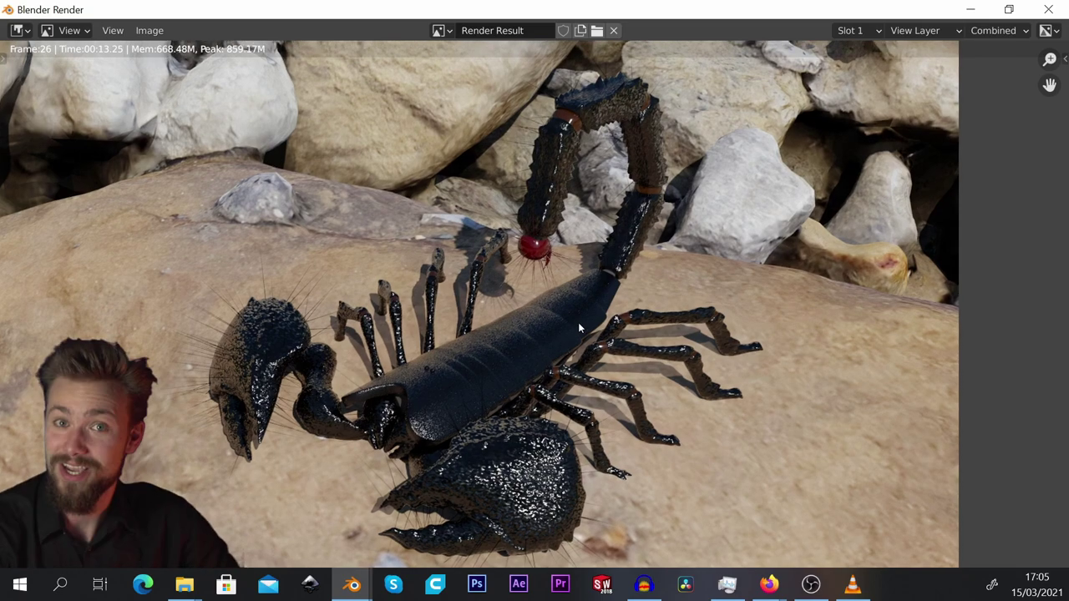